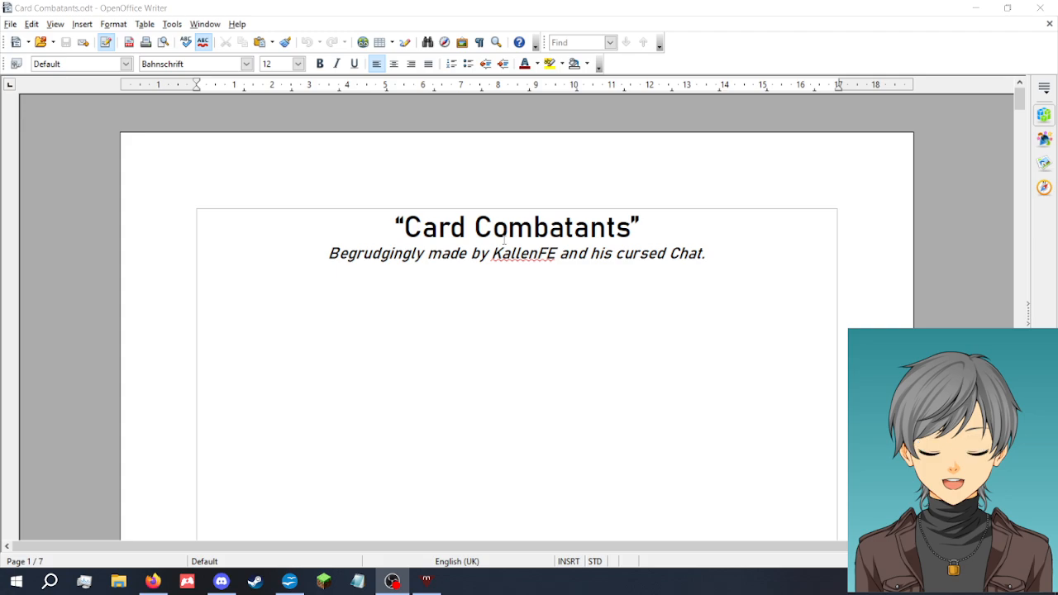
Switch to the Pretzel Rocks player in the browser, raise its volume slightly, and return to the Card Combatants document
click(663, 236)
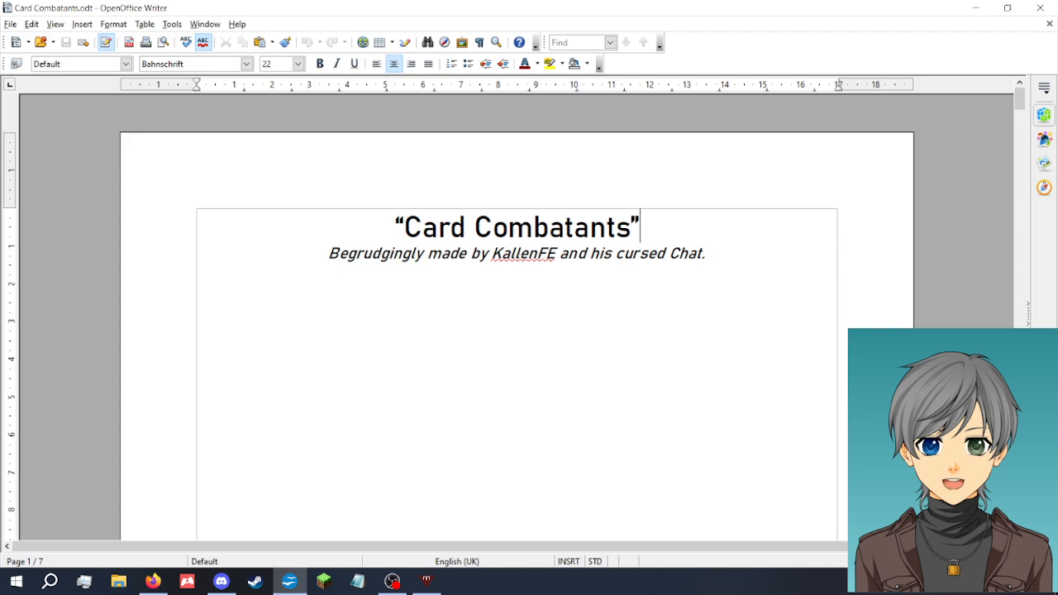
key(alt+Tab)
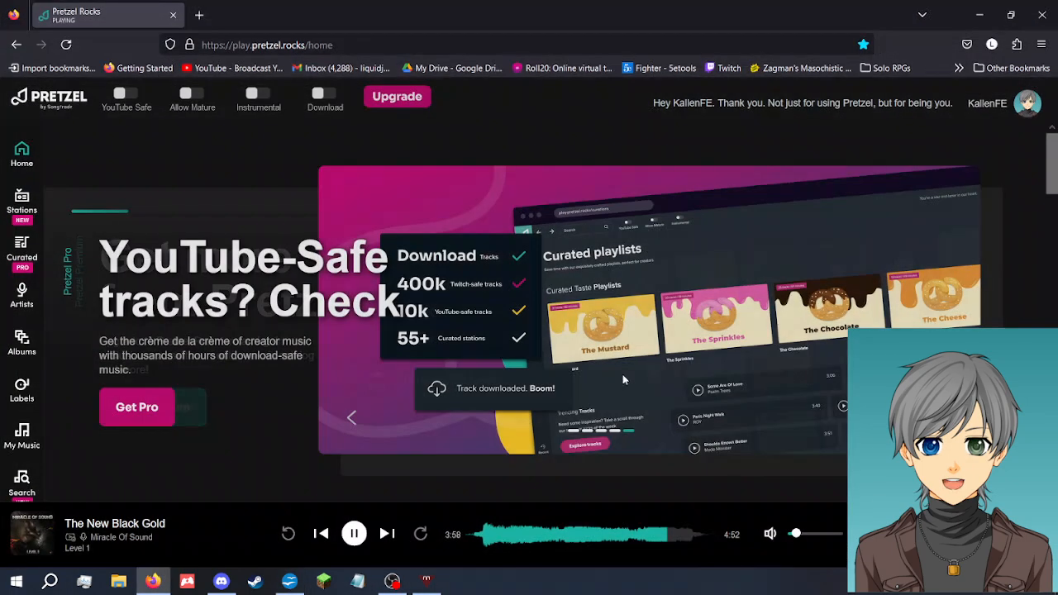
drag(798, 535, 799, 540)
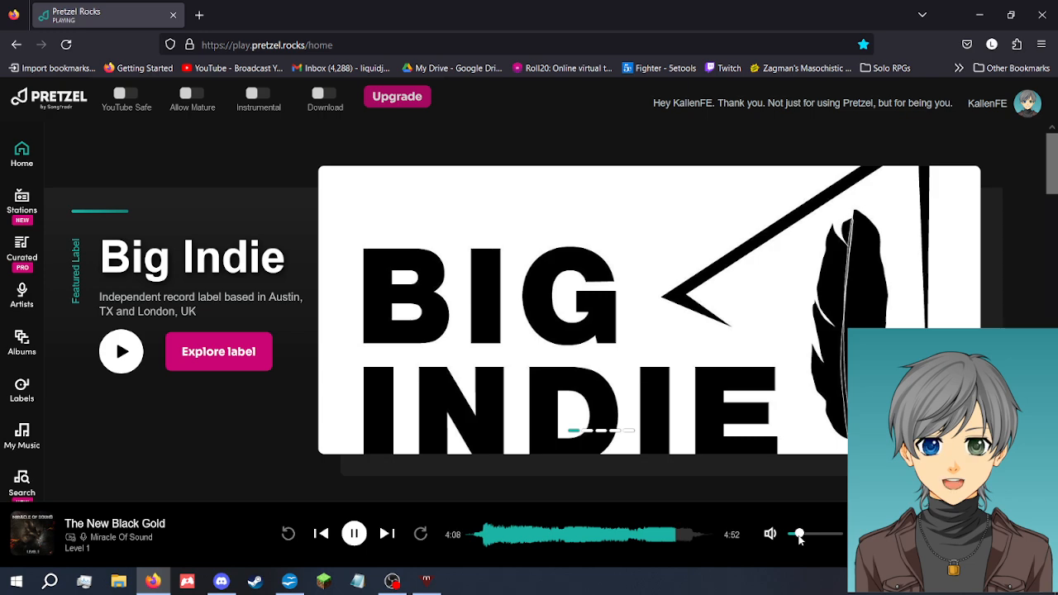
click(980, 14)
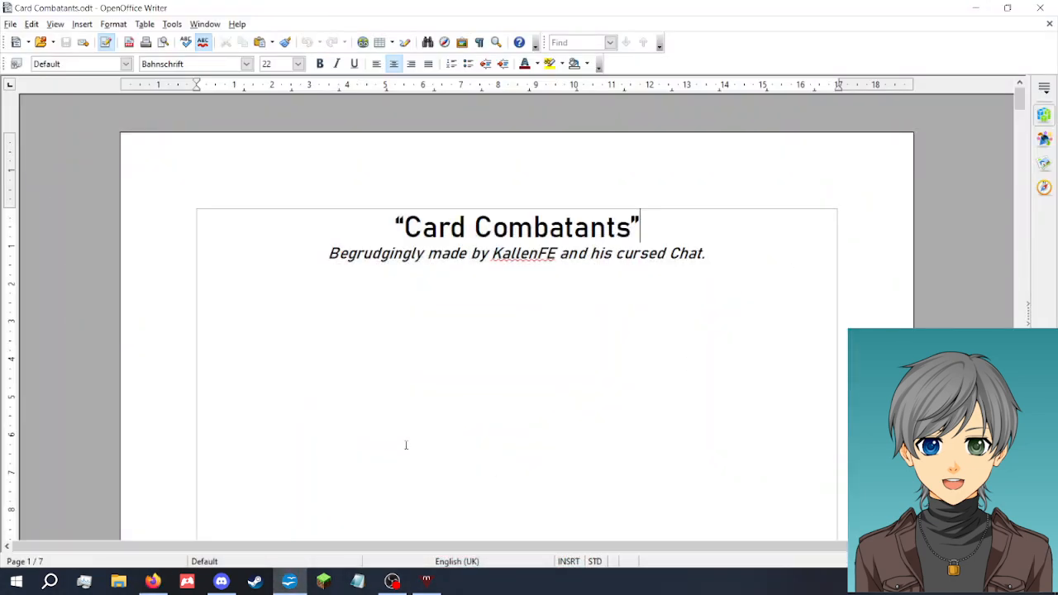
click(742, 366)
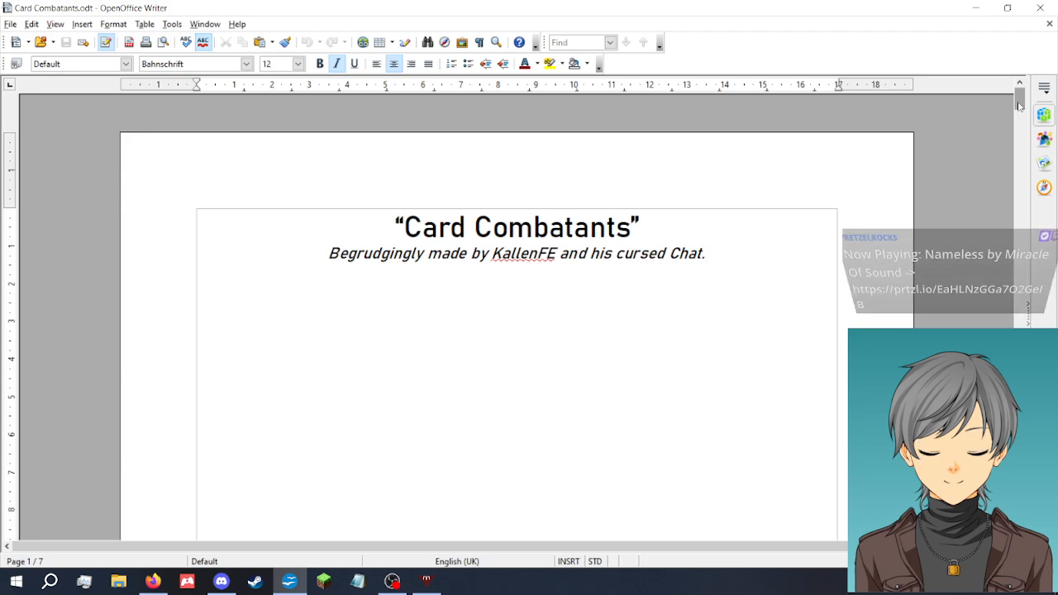
Look through the Card Combatants notes to page 6, examining the ability descriptions, the stat dice table, and the dice and combat questions
drag(1020, 105, 735, 261)
scroll(739, 258, down, 3)
scroll(775, 195, down, 7)
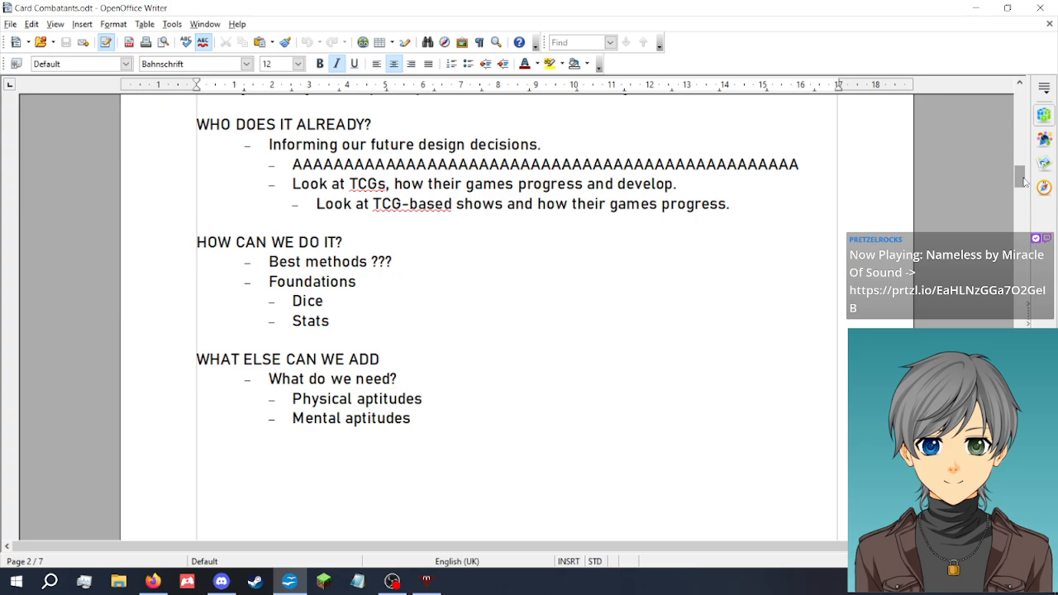
drag(1018, 178, 1018, 240)
drag(1018, 438, 1018, 417)
scroll(487, 314, up, 5)
click(384, 279)
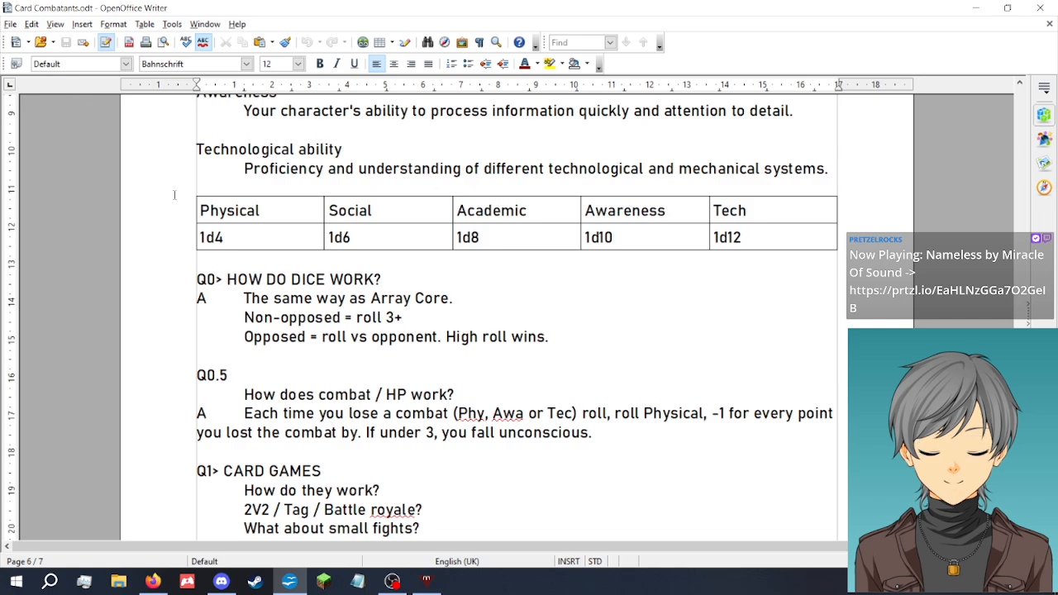
drag(214, 187, 739, 229)
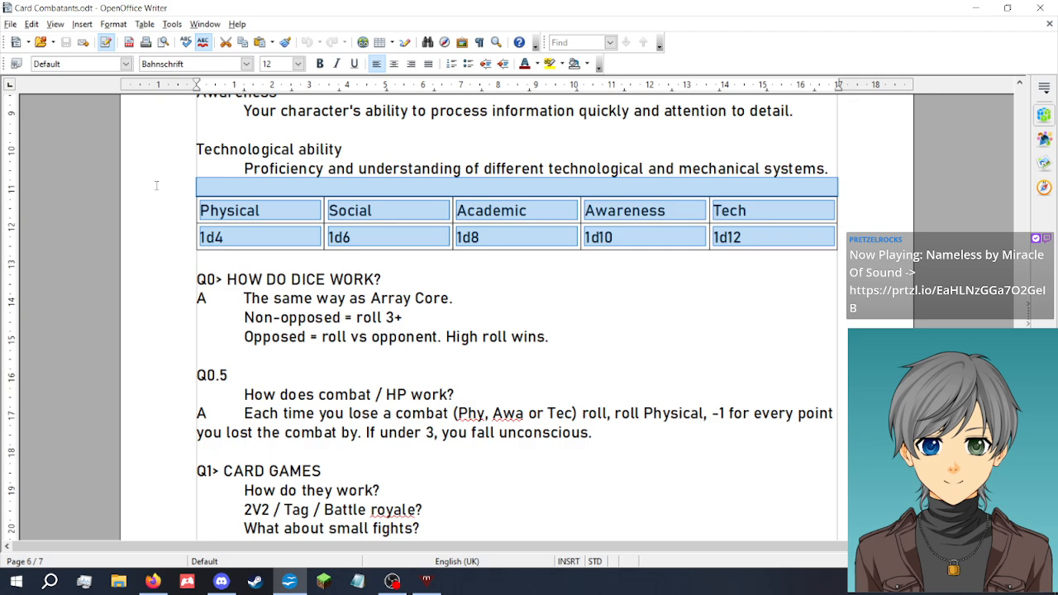
click(285, 211)
scroll(282, 219, up, 6)
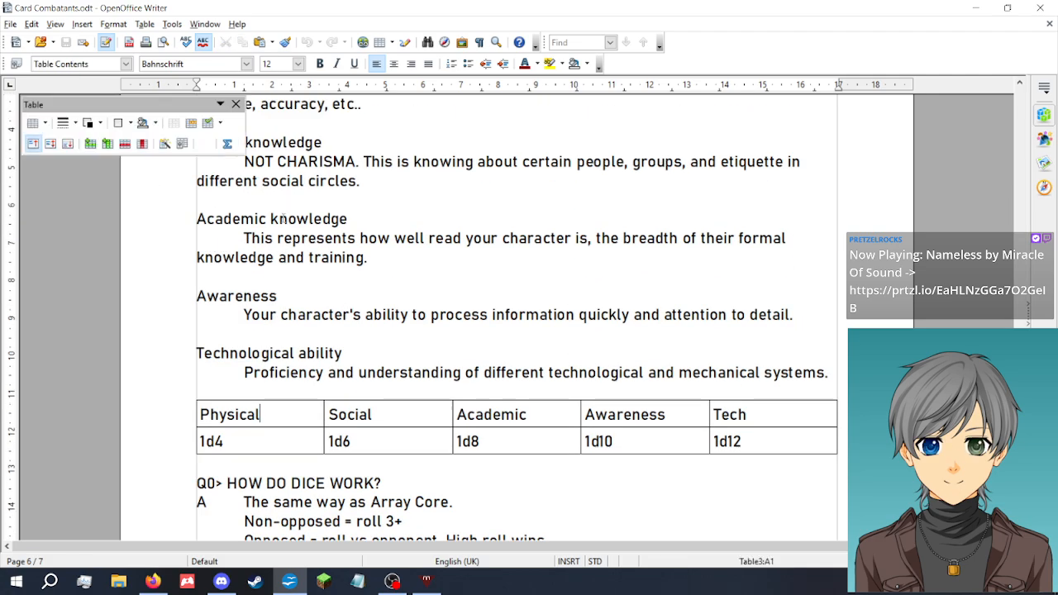
click(235, 104)
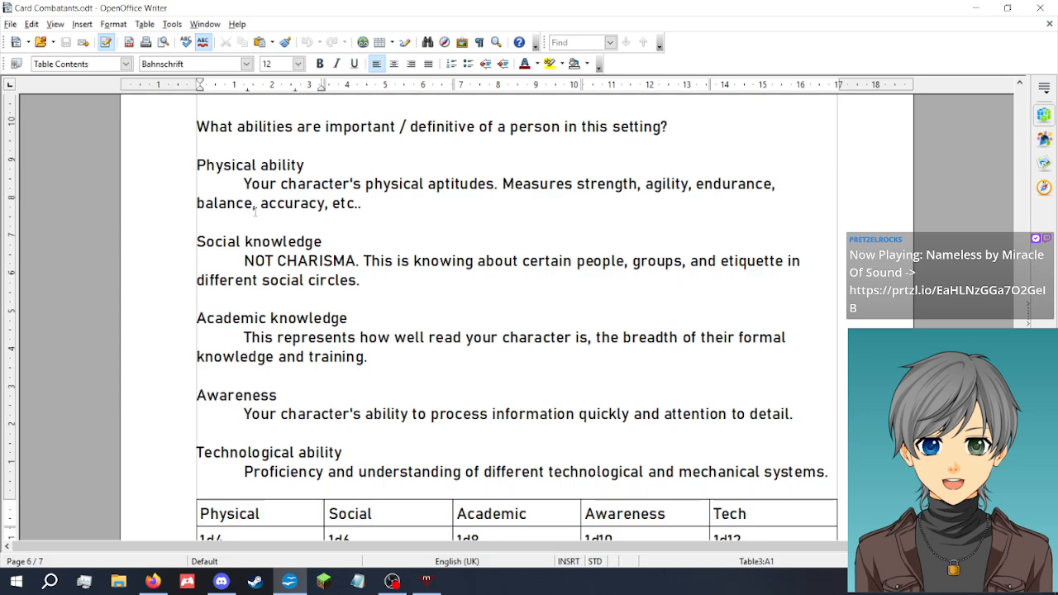
scroll(243, 209, up, 1)
scroll(244, 209, down, 2)
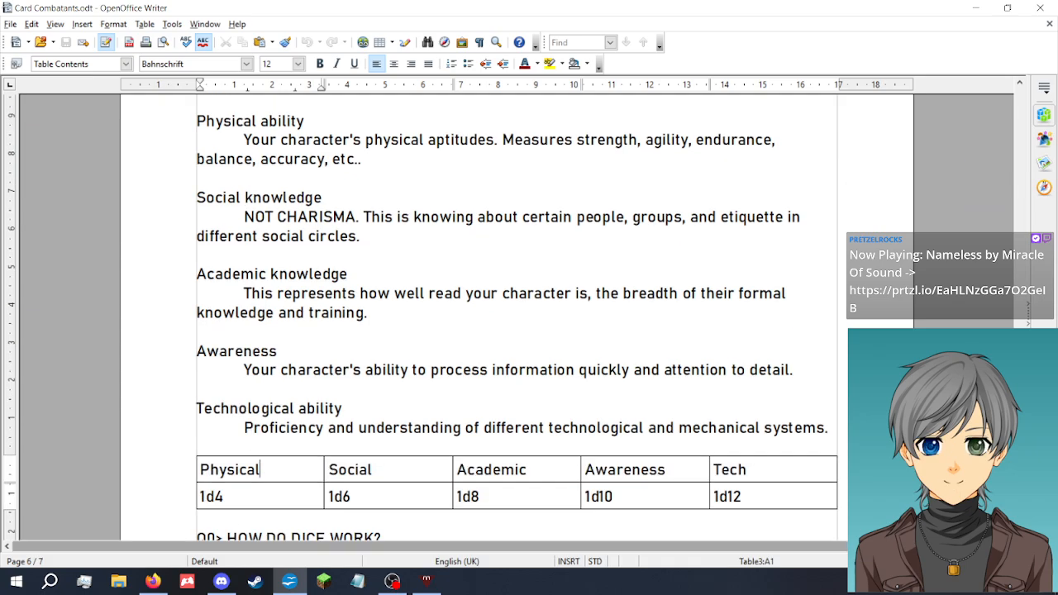
Create a new text document and enter the heading "Card Combatants Roundup" followed by a blank line
right_click(287, 592)
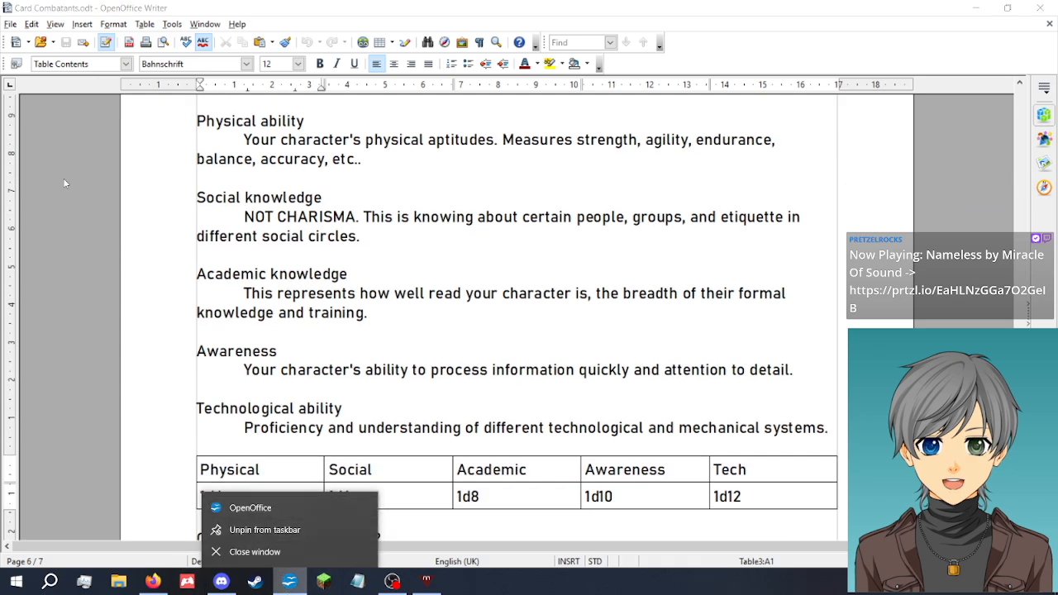
click(28, 42)
click(37, 58)
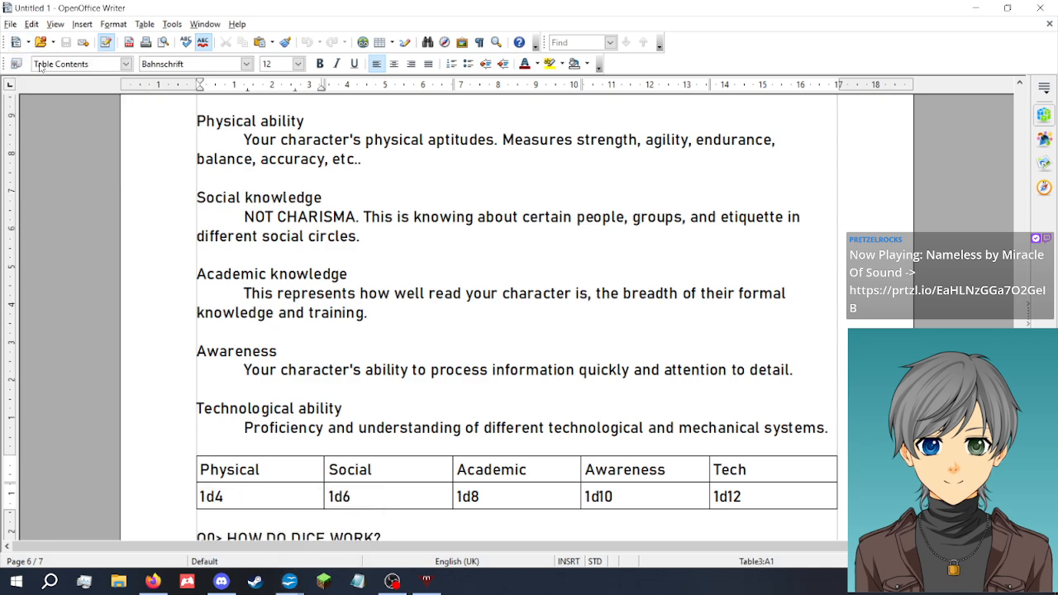
text(Card C)
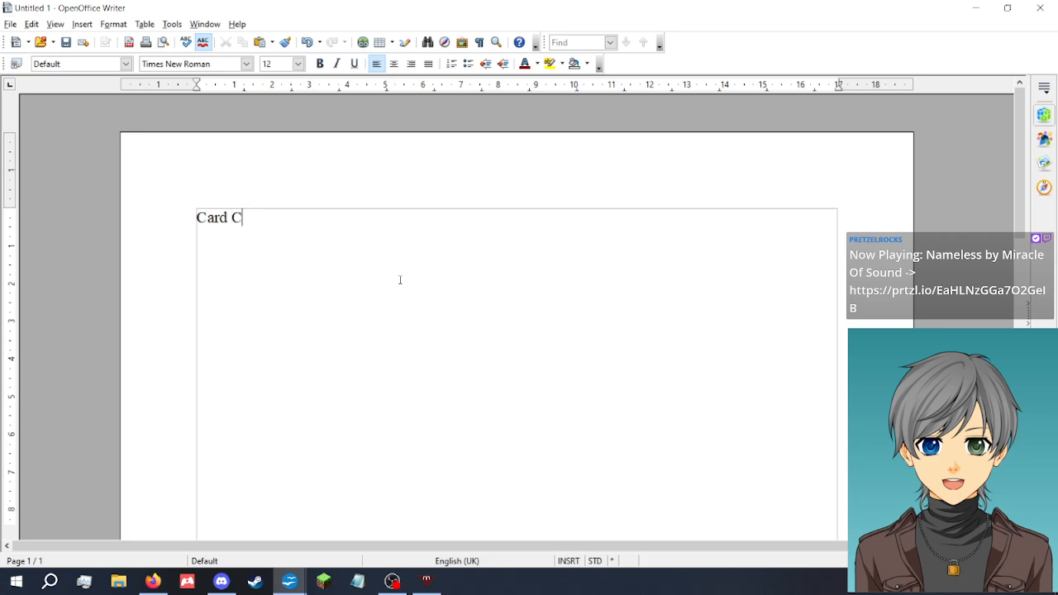
text(ombatants Roundup)
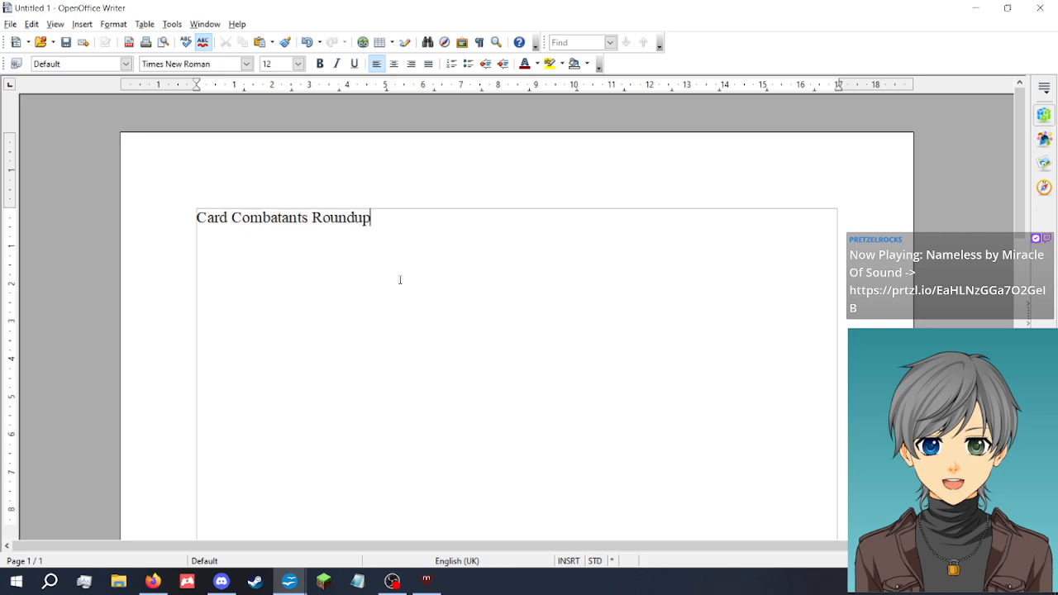
key(Return)
key(Return)
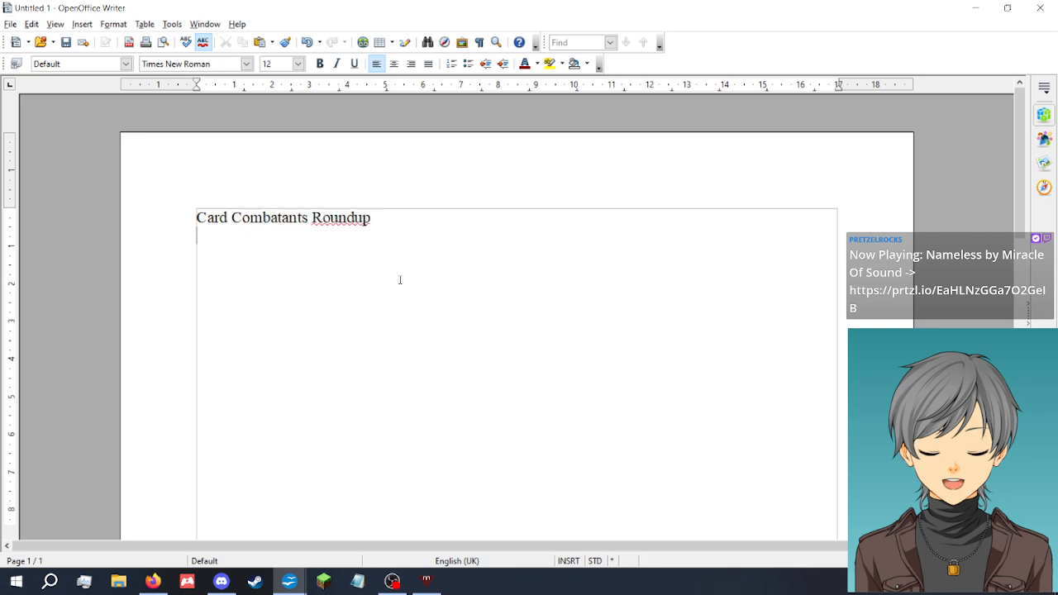
Write the line "Goal: Yu gi oh based fan system that lets players duel in the context of a tabletop role playing game."
text(Goi)
key(BackSpace)
text(al: Yu gi)
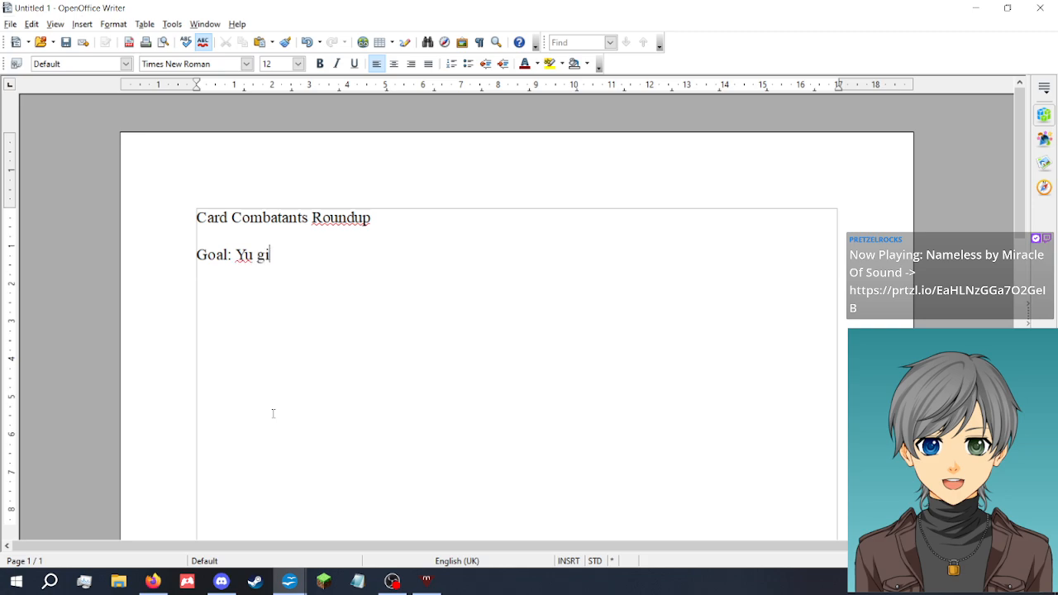
text( oh based fa)
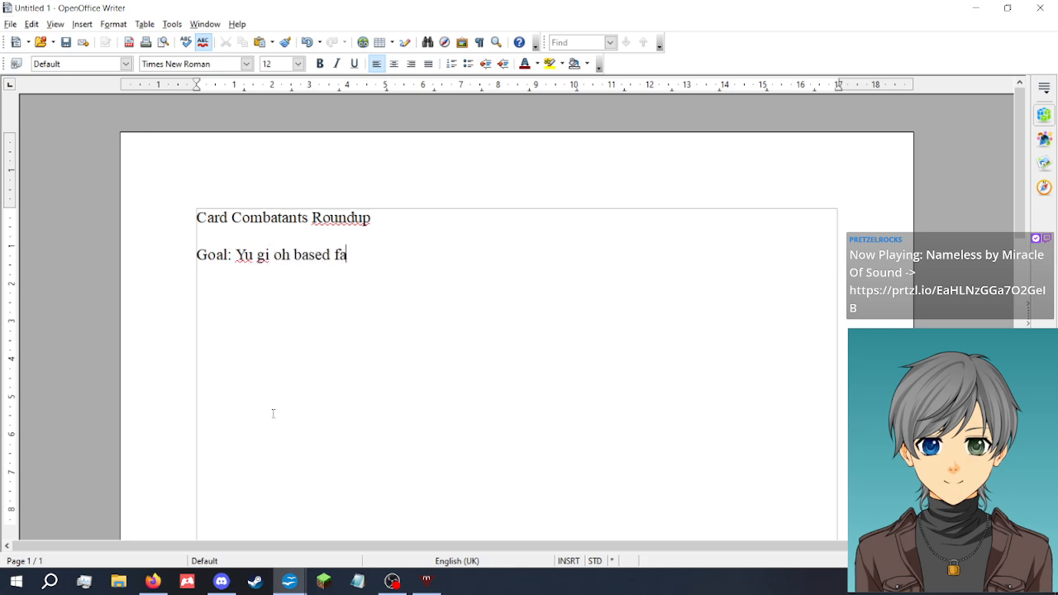
text(n system th)
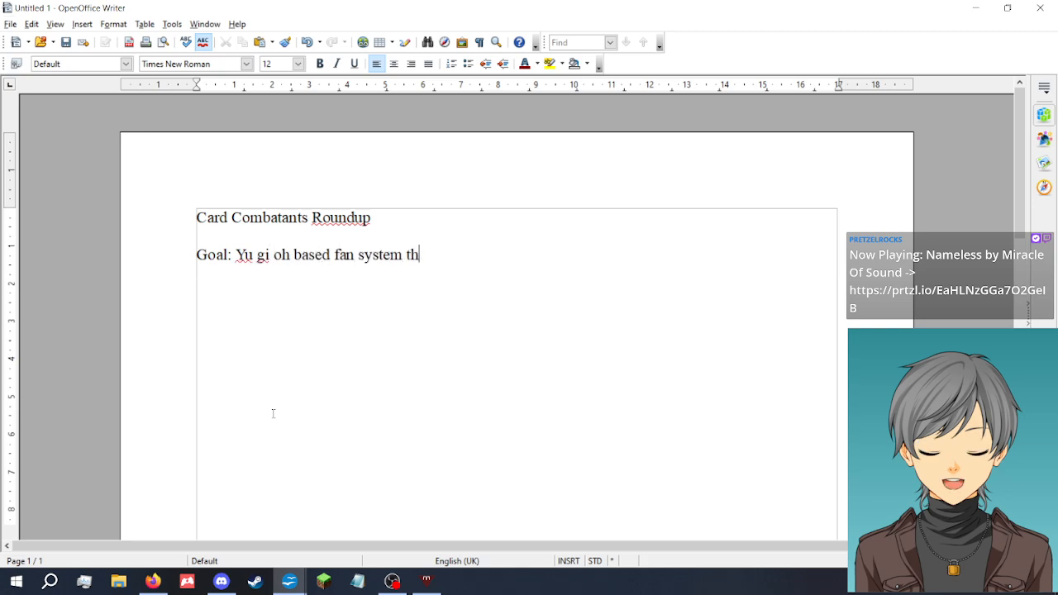
text(at le)
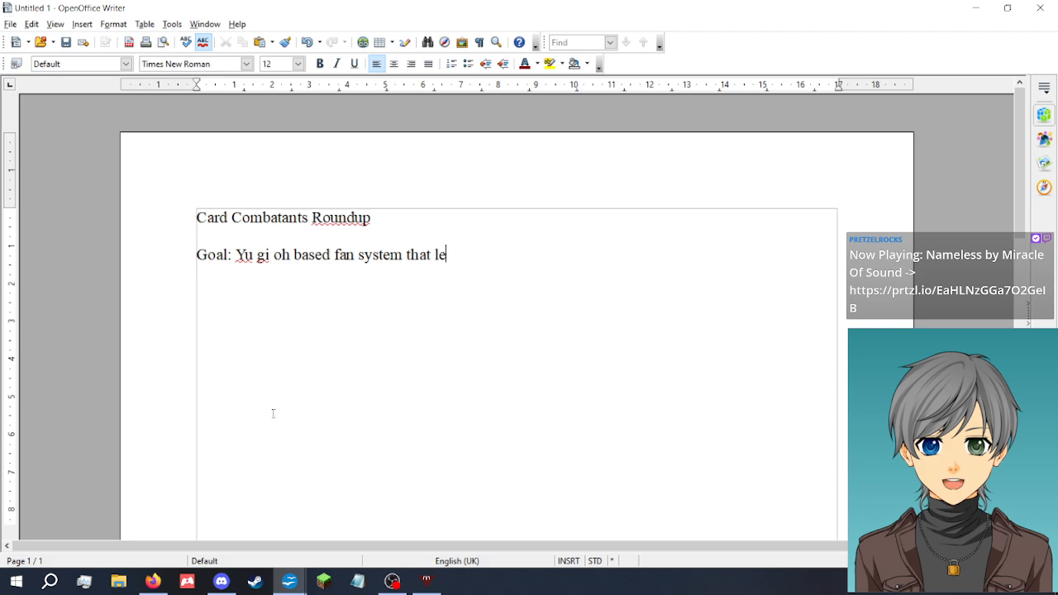
text(ts players players pl)
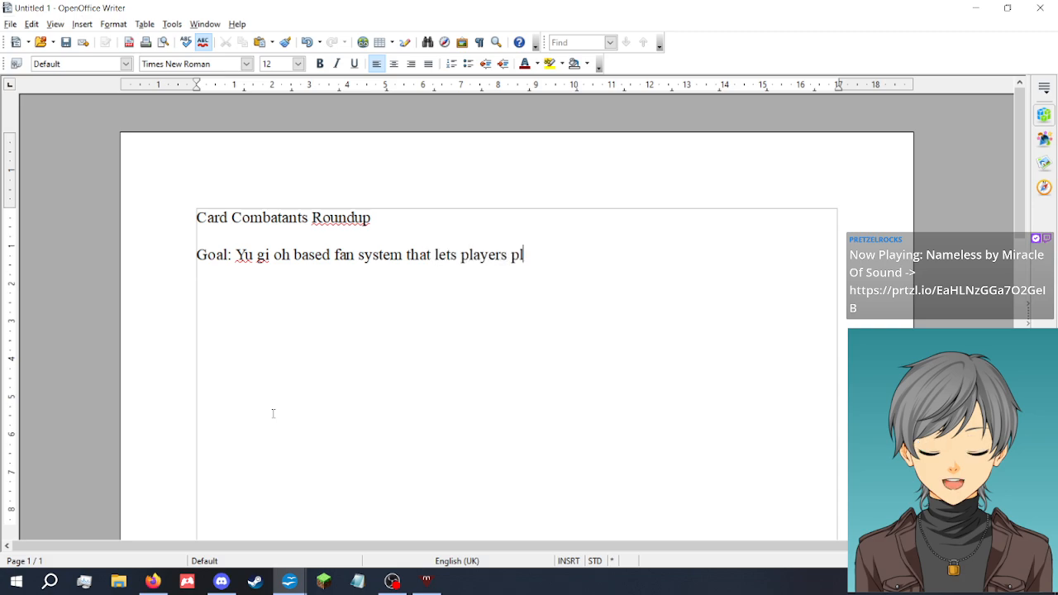
key(BackSpace)
key(BackSpace)
key(BackSpace)
key(BackSpace)
key(BackSpace)
text(duel in t)
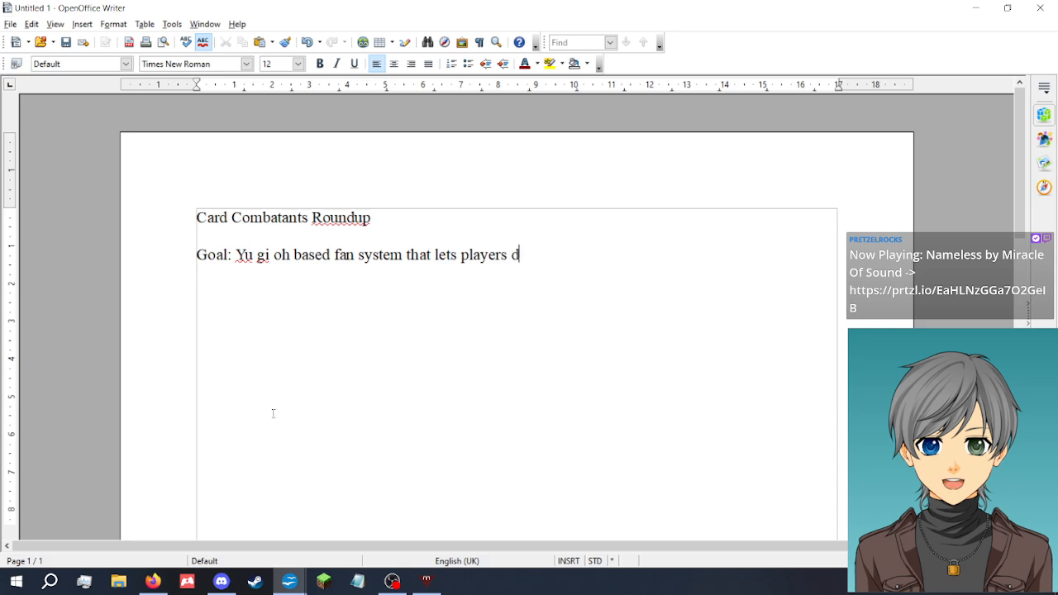
text(nte)
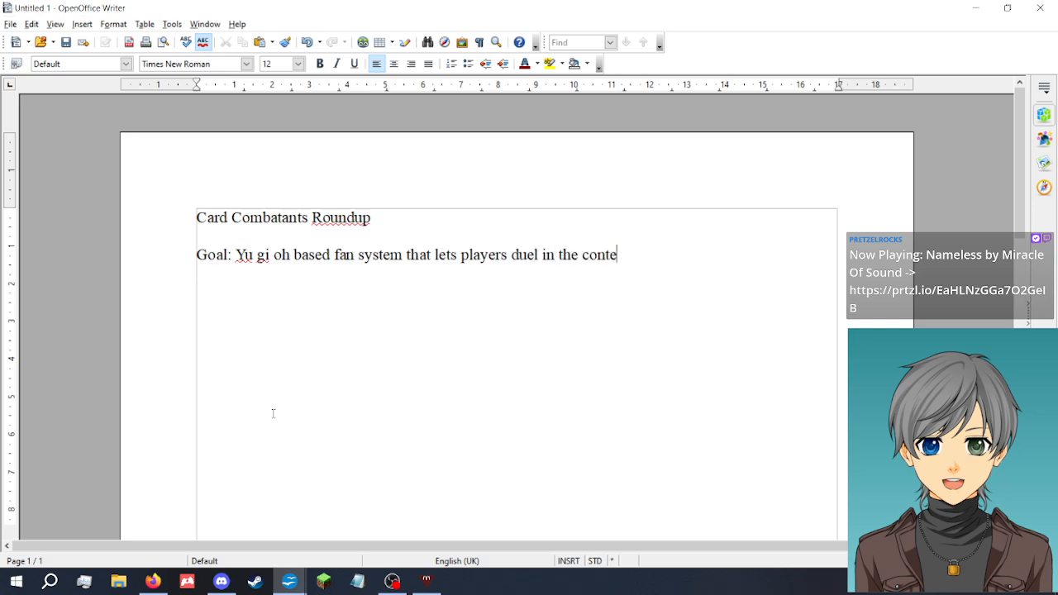
text(xt of a table)
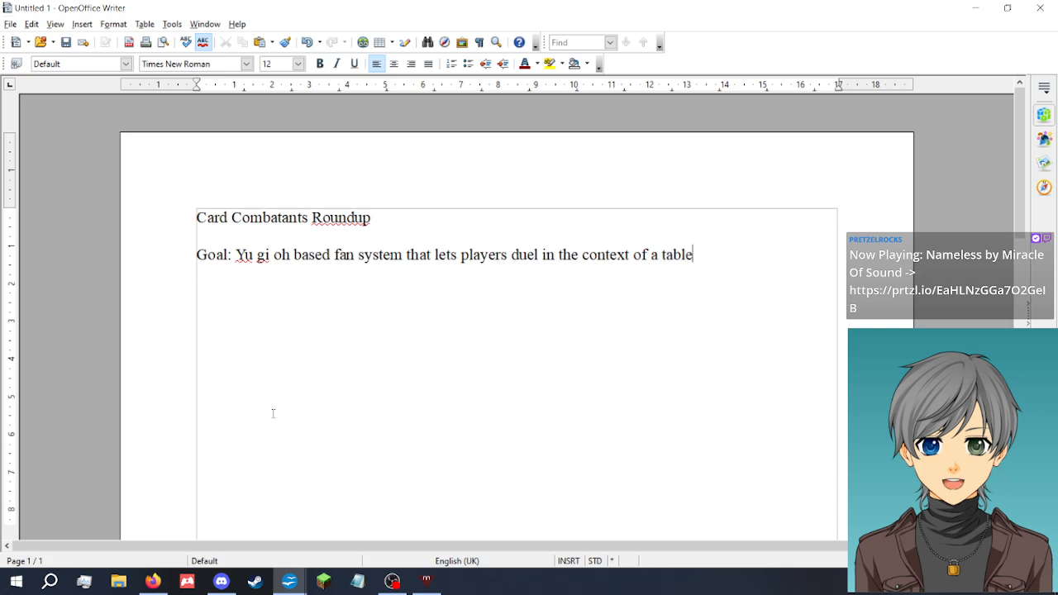
text(top role pl)
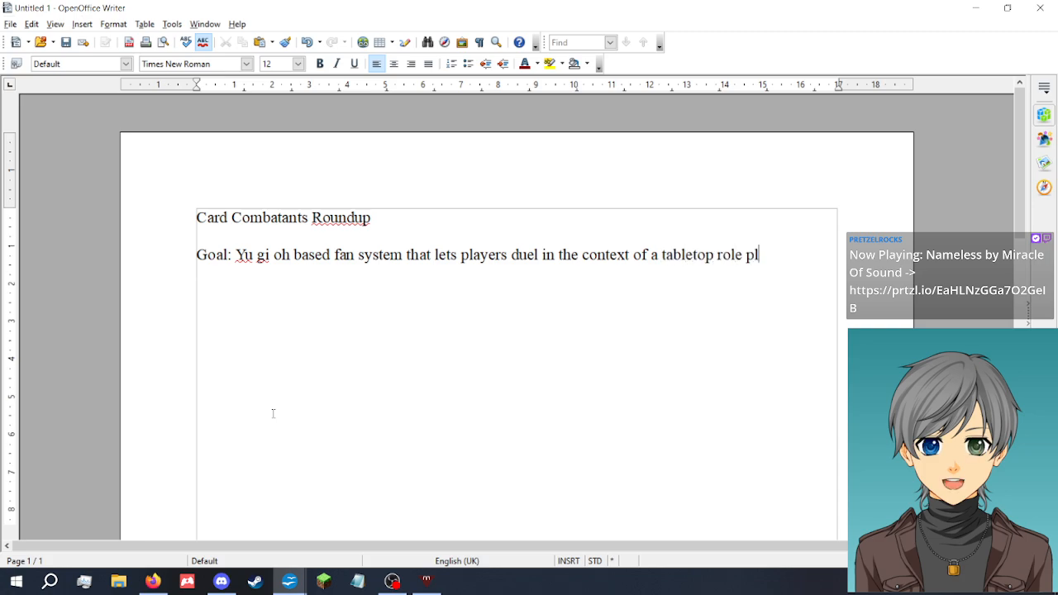
text(aying game.)
key(Return)
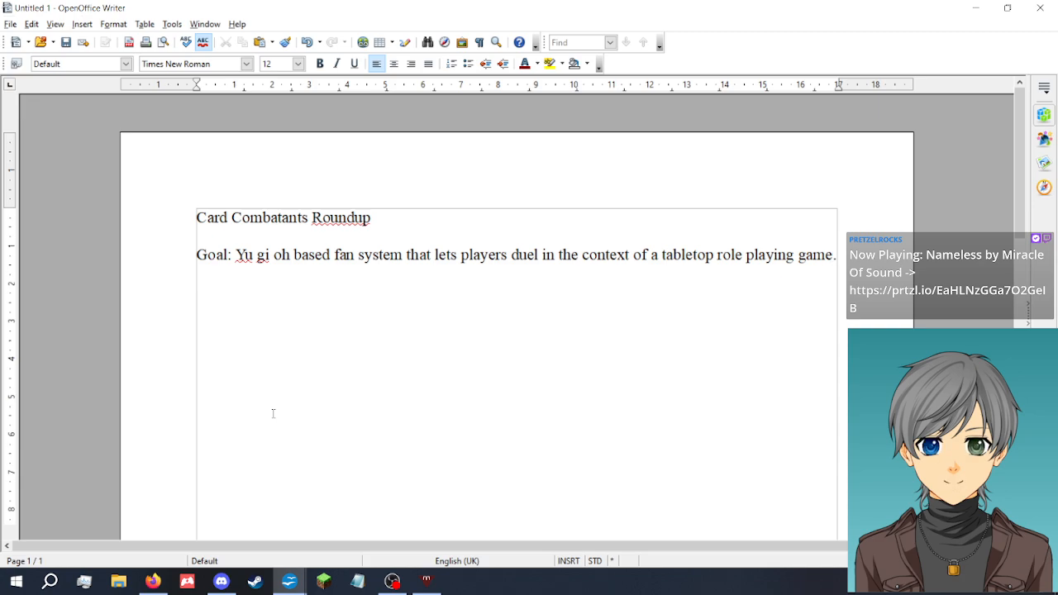
Add the alternative line "OR: It's FATE but with trading cards." below the goal, followed by a blank line
text(OR: It's FATE)
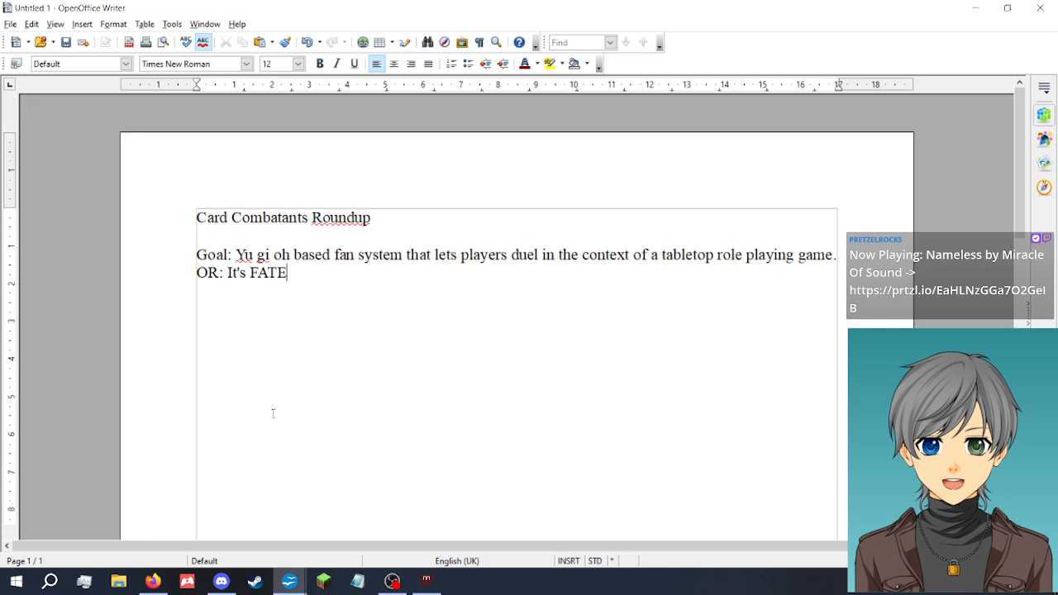
text( but with trading card)
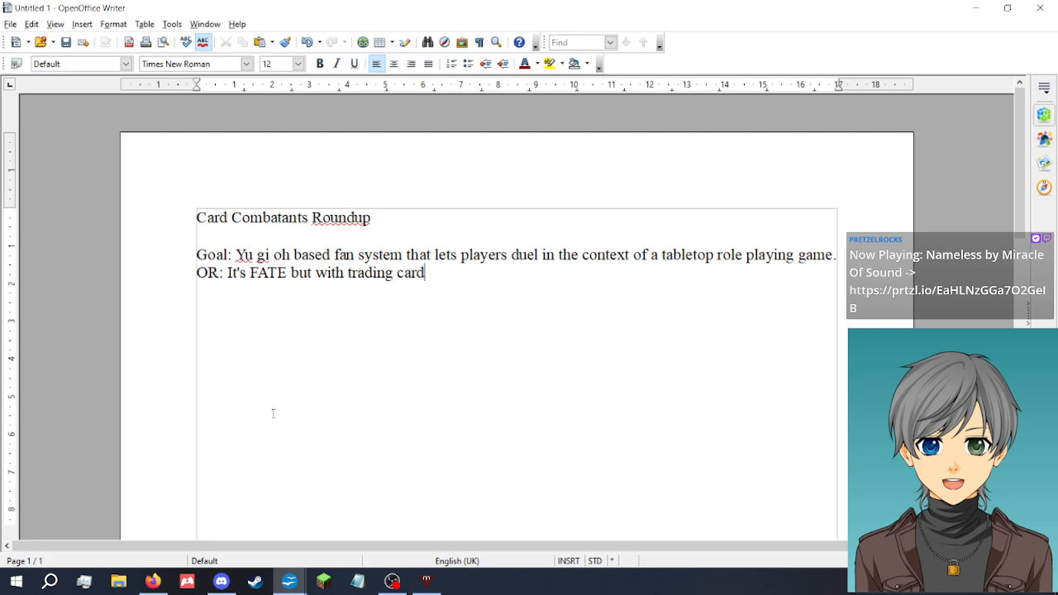
text(s.)
key(Return)
key(Return)
Write the line "System: Core system" without a closing period and start a new line below it
text(System:)
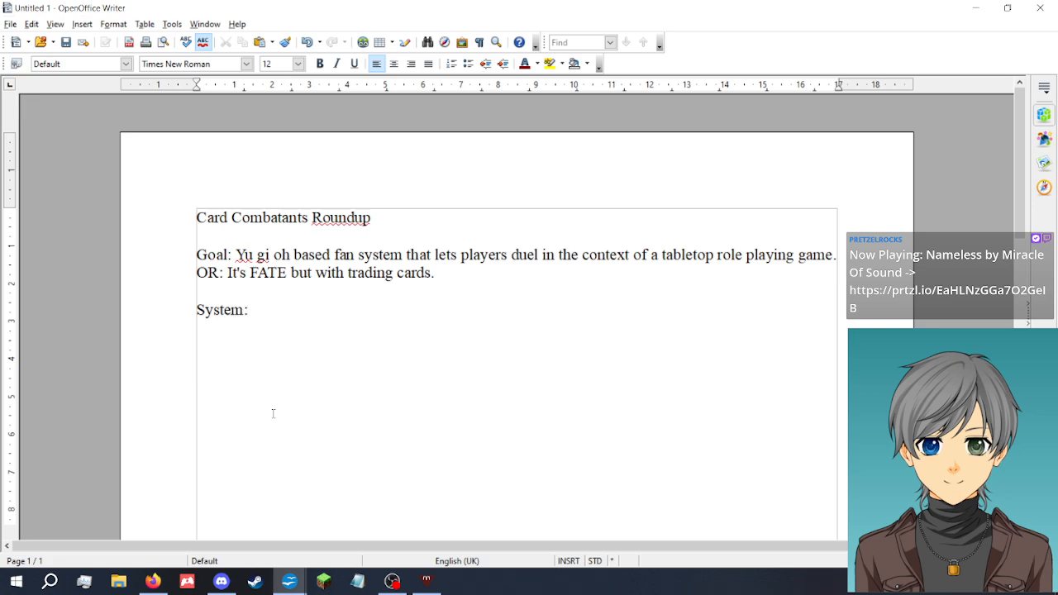
text( Core system.)
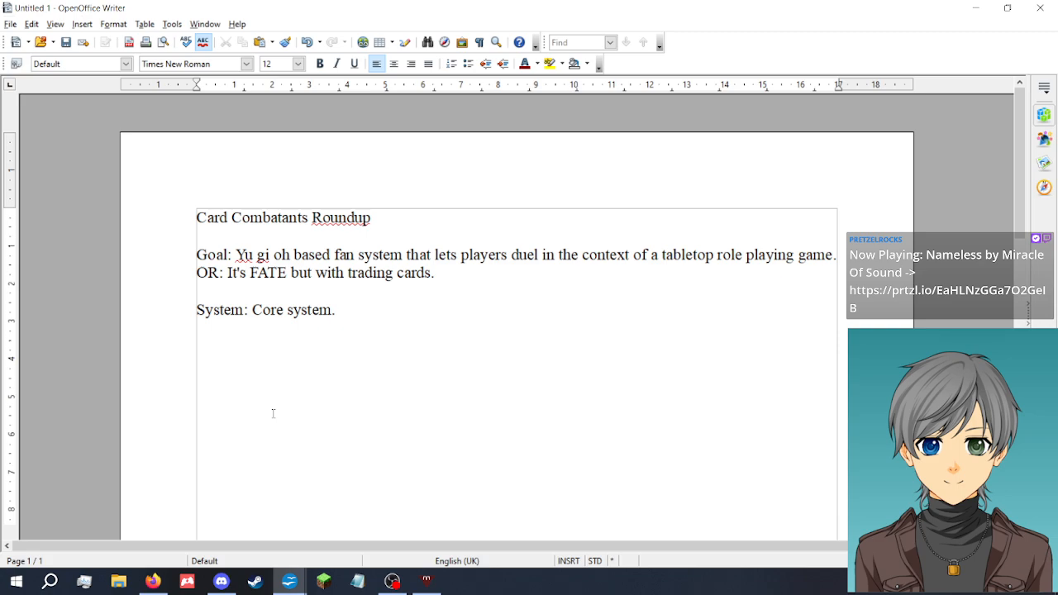
key(BackSpace)
text(()
key(BackSpace)
key(BackSpace)
key(Return)
Check the stat table in Card Combatants.odt and list "Physical, Social, Awareness, Academic, Tech" under the system line of the roundup document
click(290, 582)
click(233, 503)
scroll(285, 413, down, 1)
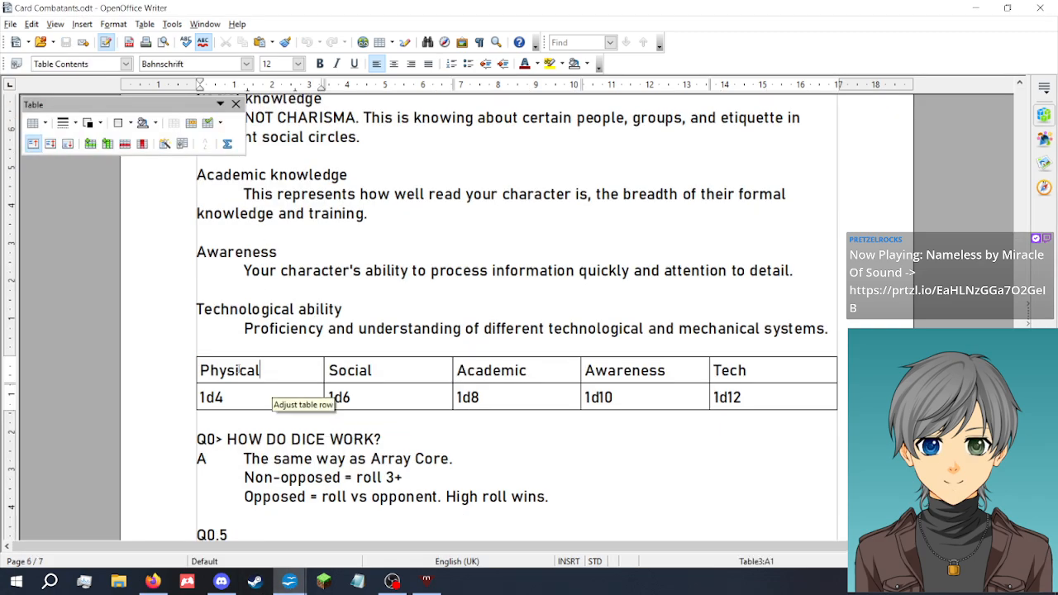
mouse_move(290, 582)
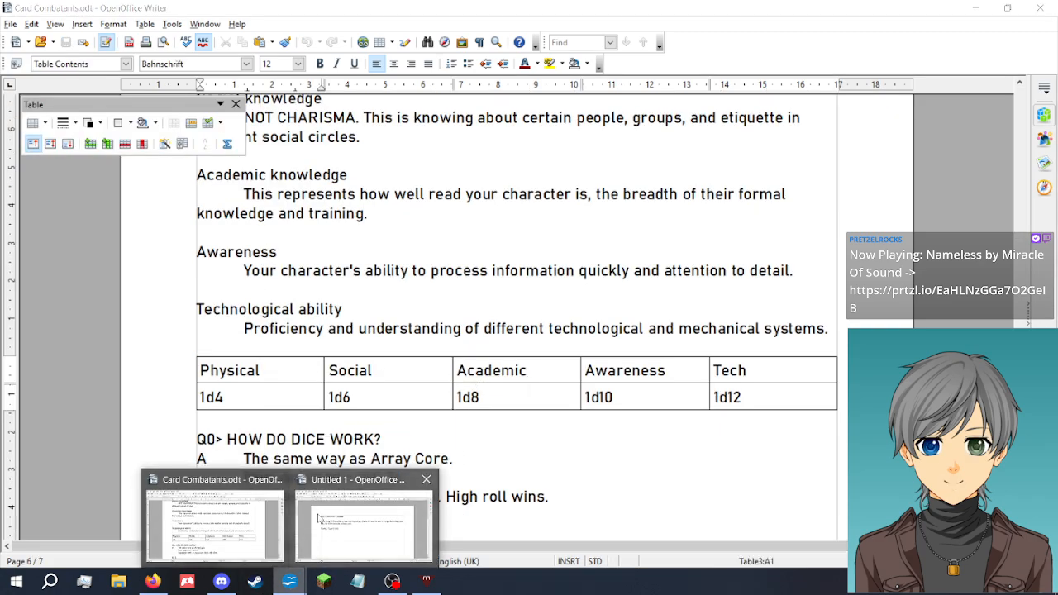
click(347, 520)
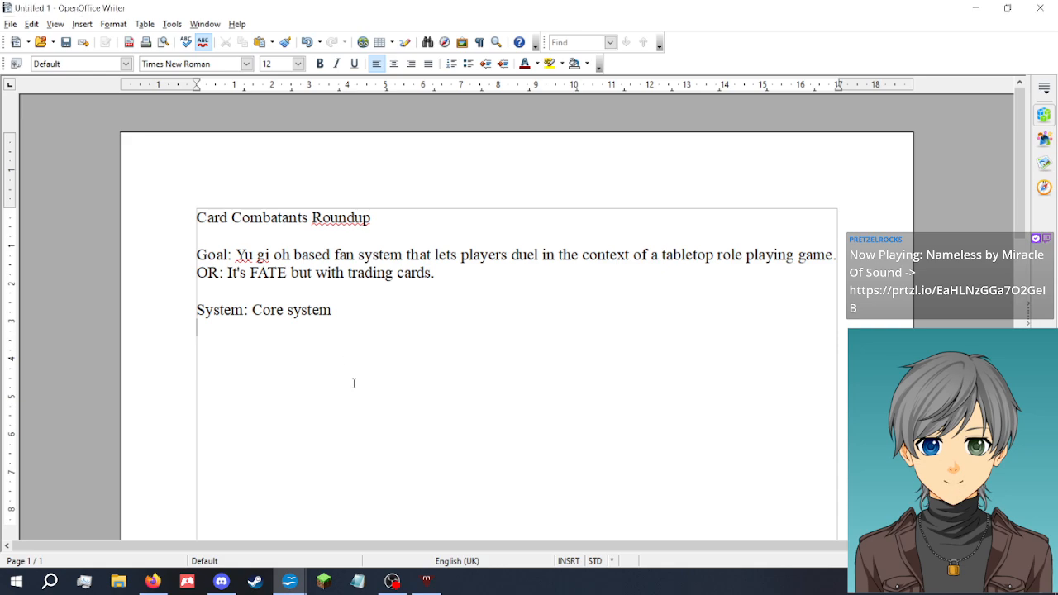
text(Physical, Social, Awareness, A)
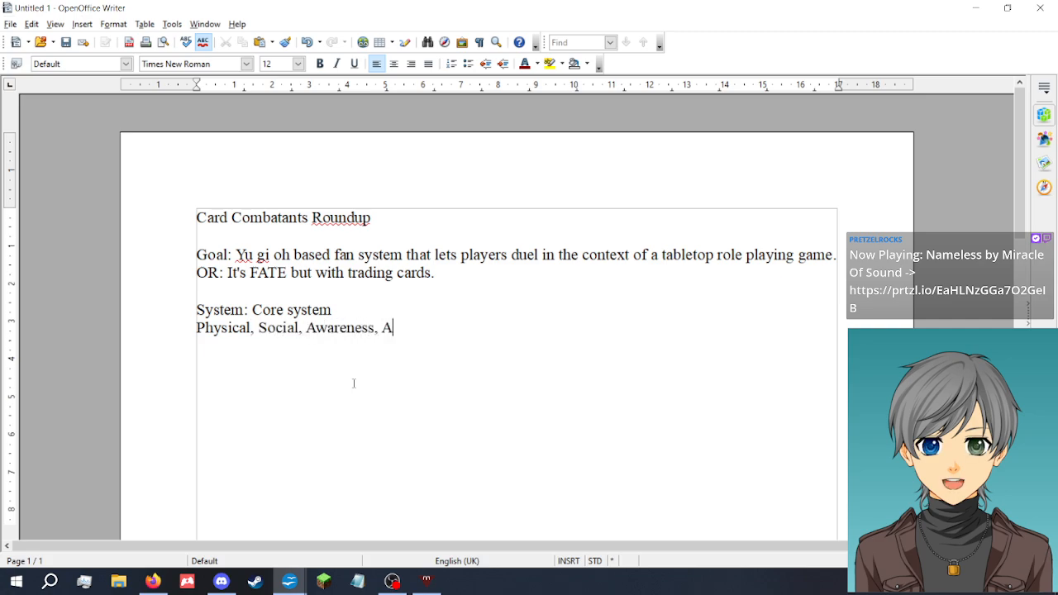
text(cademic, Tech)
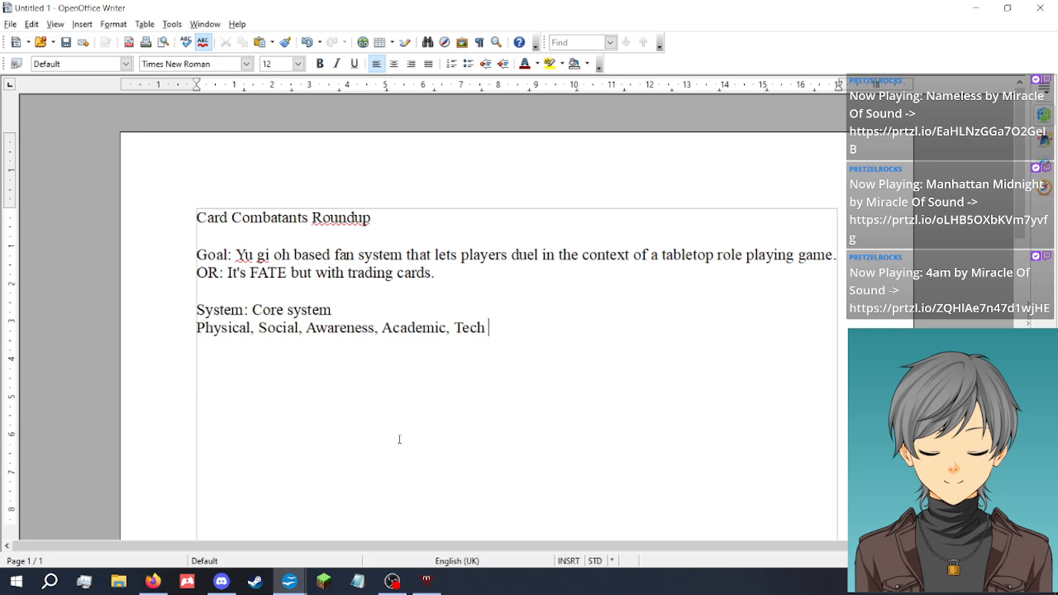
scroll(459, 253, down, 3)
scroll(471, 249, up, 2)
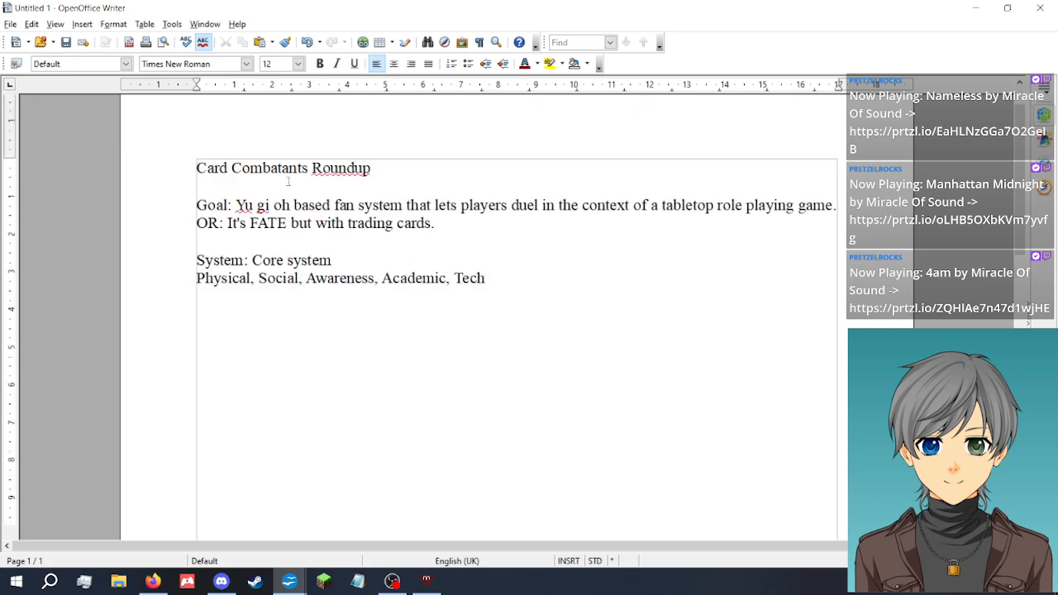
drag(235, 205, 836, 207)
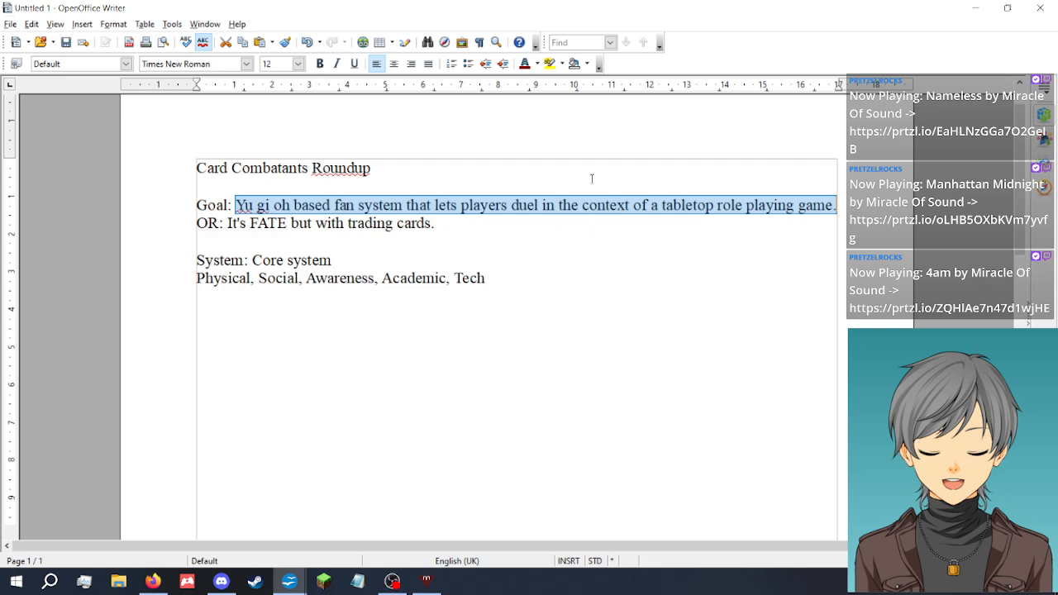
click(562, 290)
mouse_move(488, 279)
mouse_down()
mouse_move(452, 280)
mouse_move(489, 281)
mouse_up()
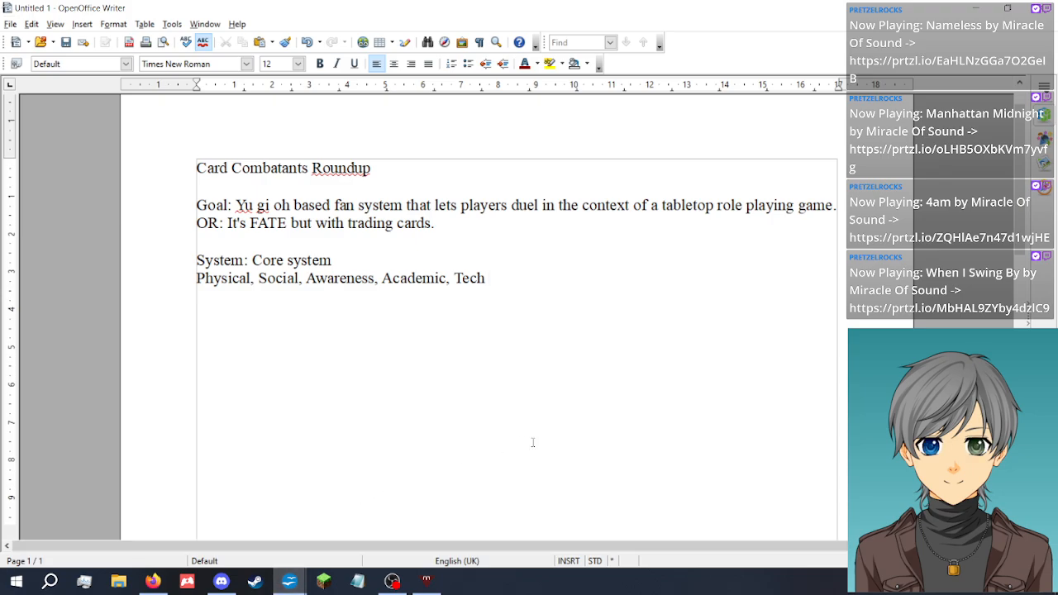
Check the dice, combat and card game questions below the stat table in Card Combatants.odt, then return to the roundup document
mouse_move(291, 581)
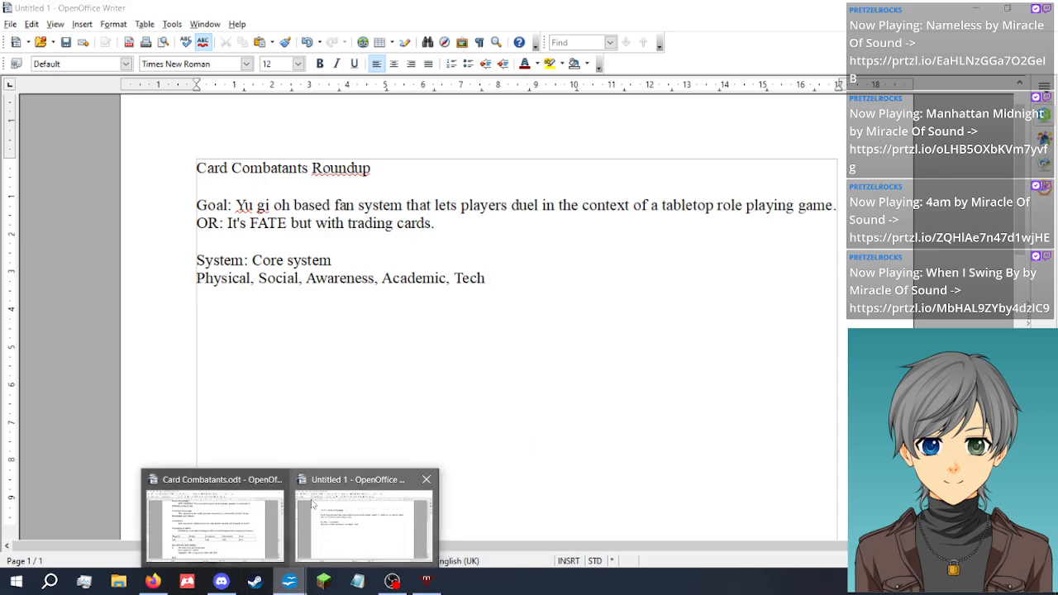
click(209, 536)
scroll(422, 301, down, 3)
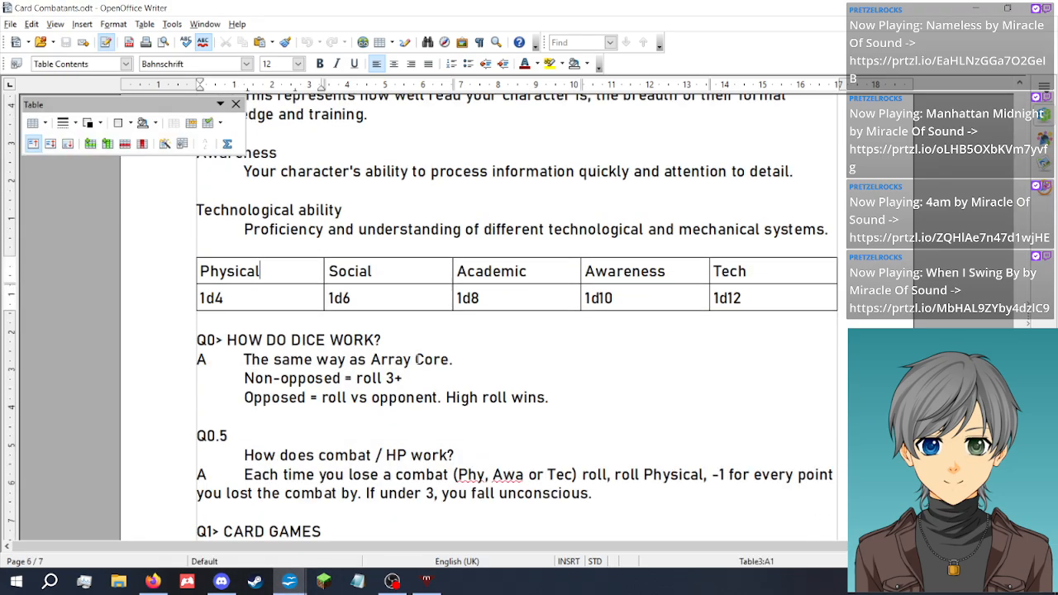
scroll(423, 301, down, 4)
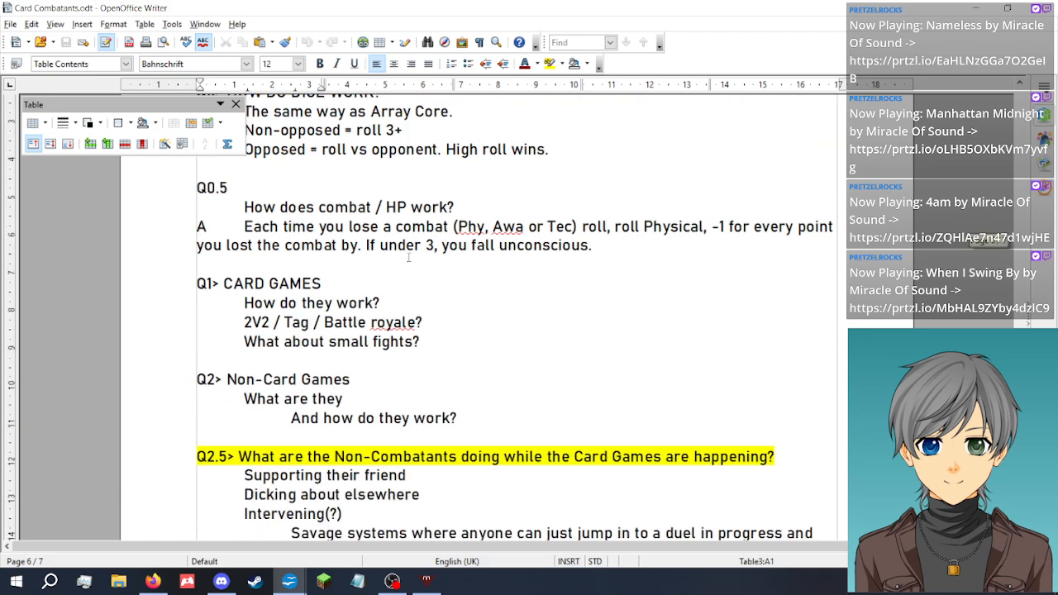
scroll(450, 335, up, 1)
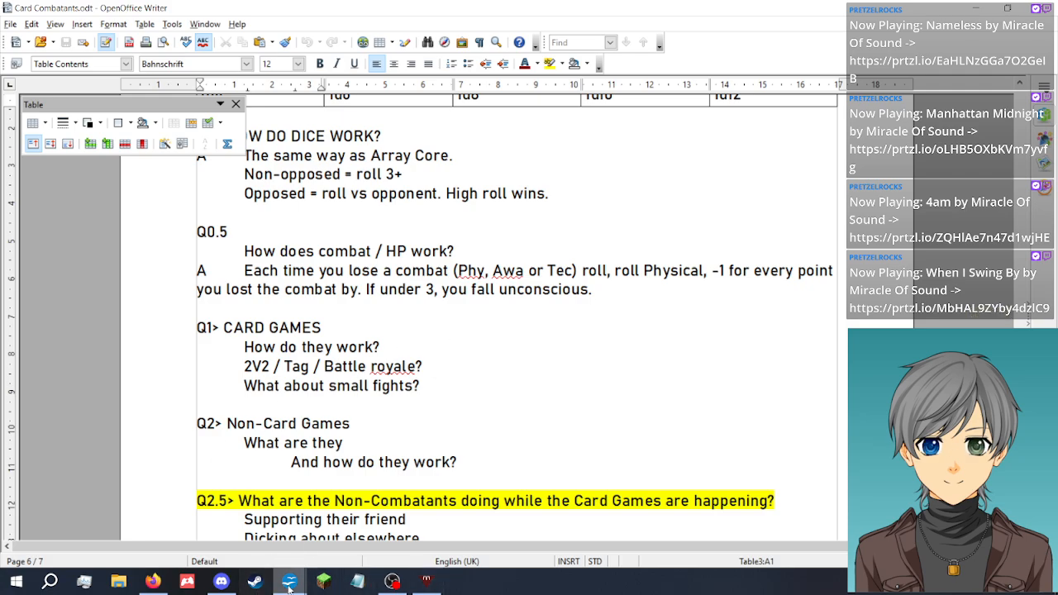
mouse_move(291, 587)
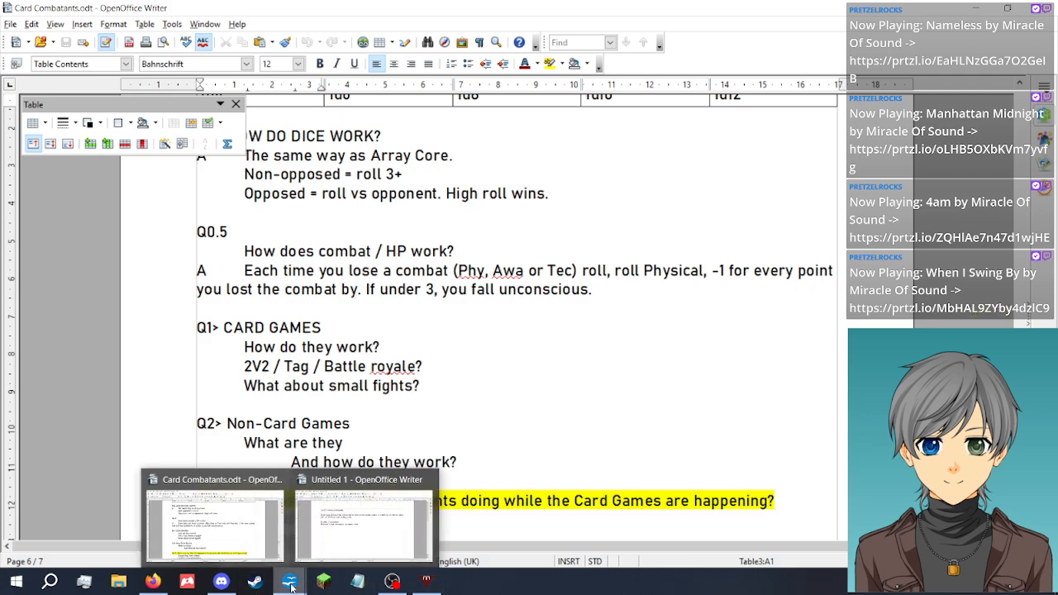
click(339, 530)
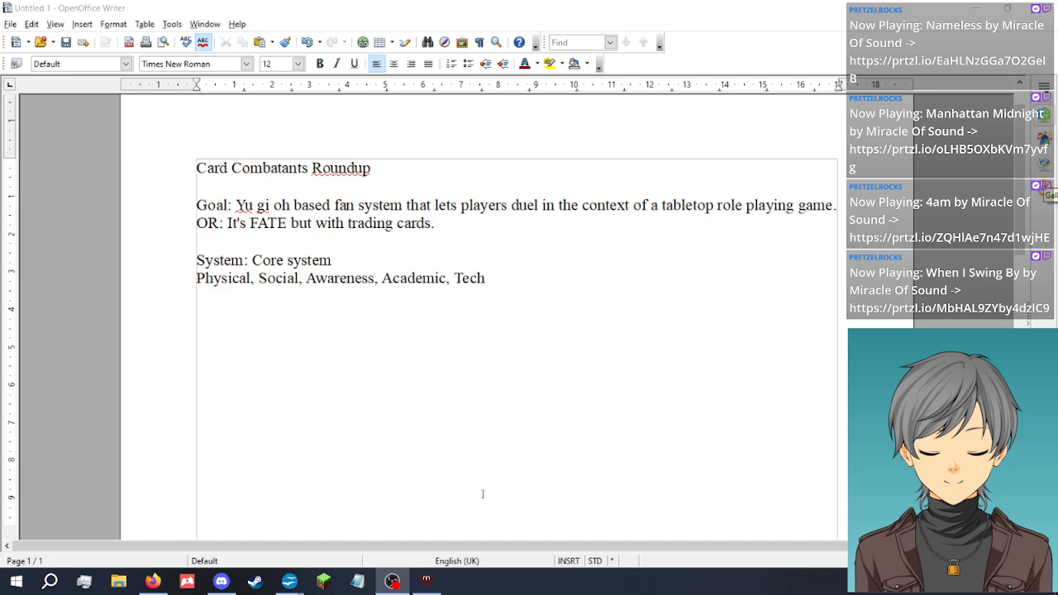
Add the line "D20" below the stat list, separated from it by a blank line
click(402, 425)
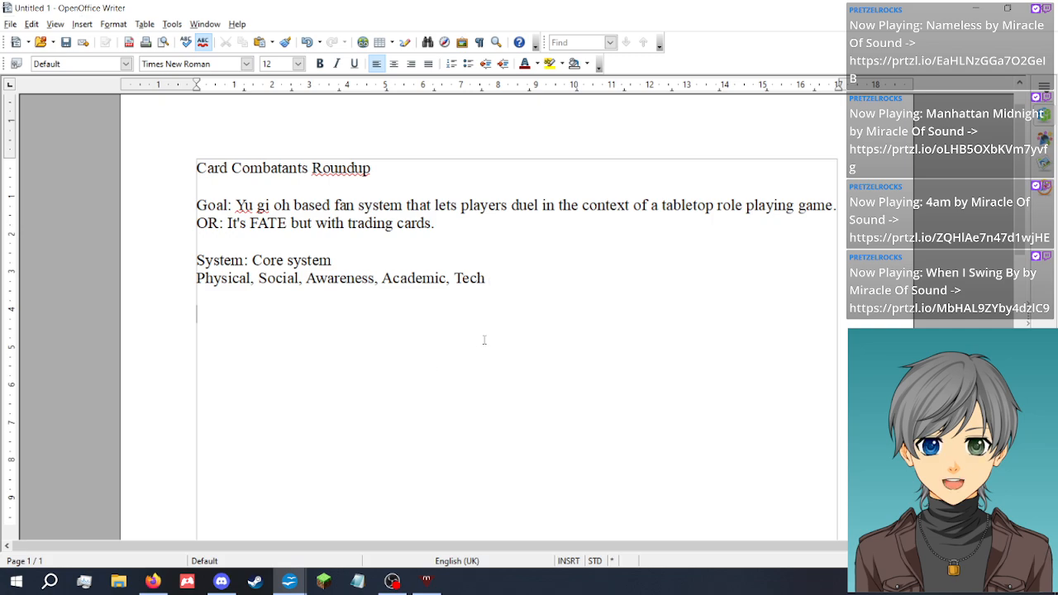
text(D20)
key(BackSpace)
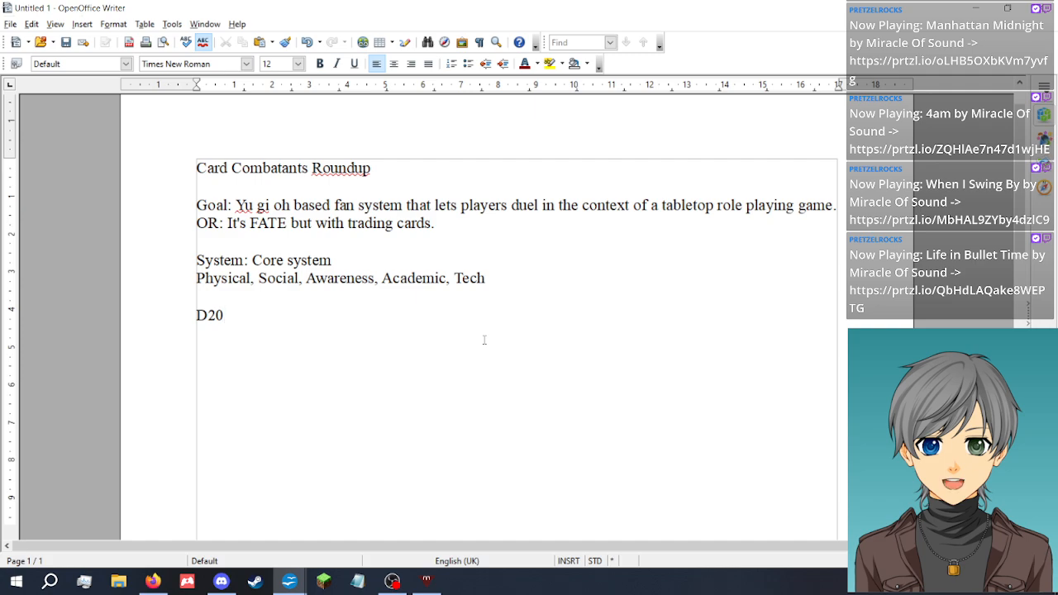
Write the line "Level, Dex, Weapon/armour, etc." below D20, leaving a blank line between them
key(Return)
key(Return)
text(LEvel,)
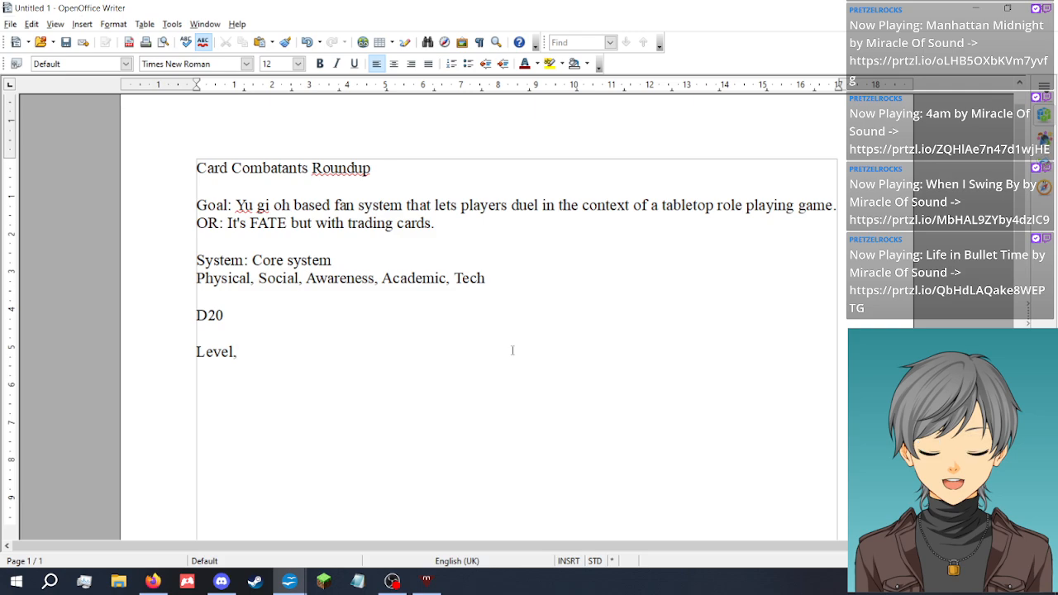
text( Dex,)
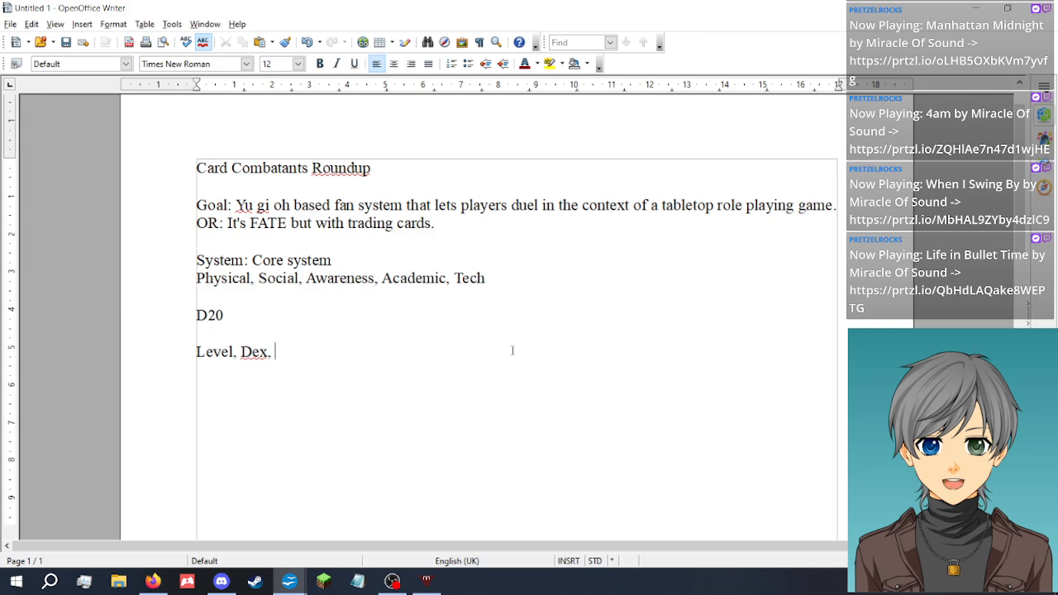
text(Weapon/armour, )
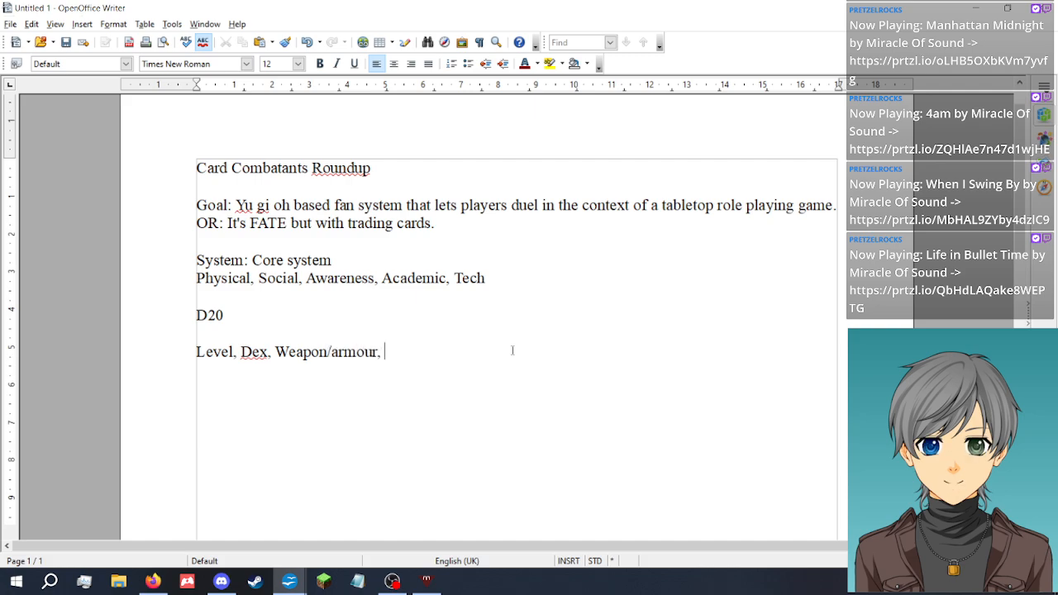
text(etc.)
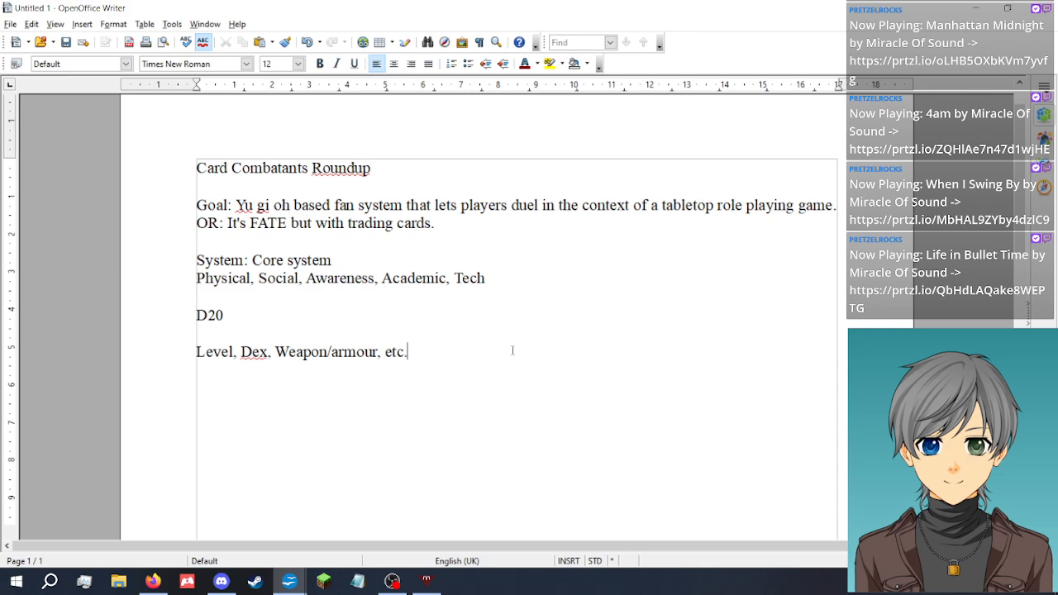
Write the line "AC = how hard to hit." directly below the Level and Dex line, without a period after AC
key(Return)
text(AC. = how hard to hit)
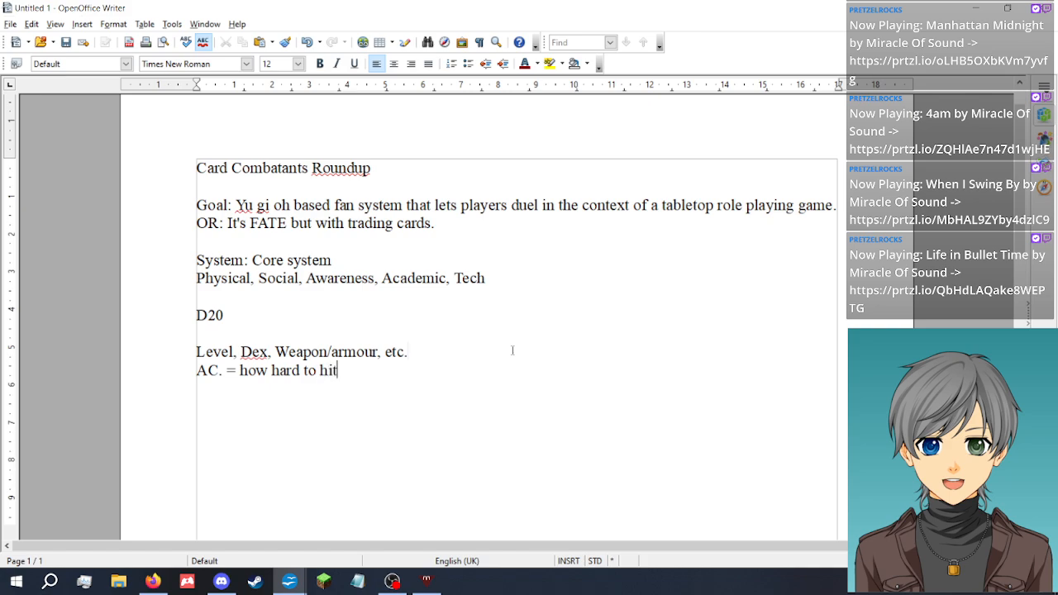
text(.)
key(Left)
key(Left)
key(Left)
key(Left)
key(Left)
key(Left)
key(Left)
key(Left)
key(Left)
key(Left)
key(Left)
key(Left)
key(Left)
key(Left)
key(Left)
key(Left)
key(Left)
key(Left)
key(Left)
key(BackSpace)
key(Right)
key(Right)
key(Right)
key(Right)
key(Right)
key(Right)
key(Right)
key(Right)
key(Right)
key(Right)
key(Right)
key(Right)
key(Right)
key(Right)
key(Right)
key(Right)
key(Right)
key(Right)
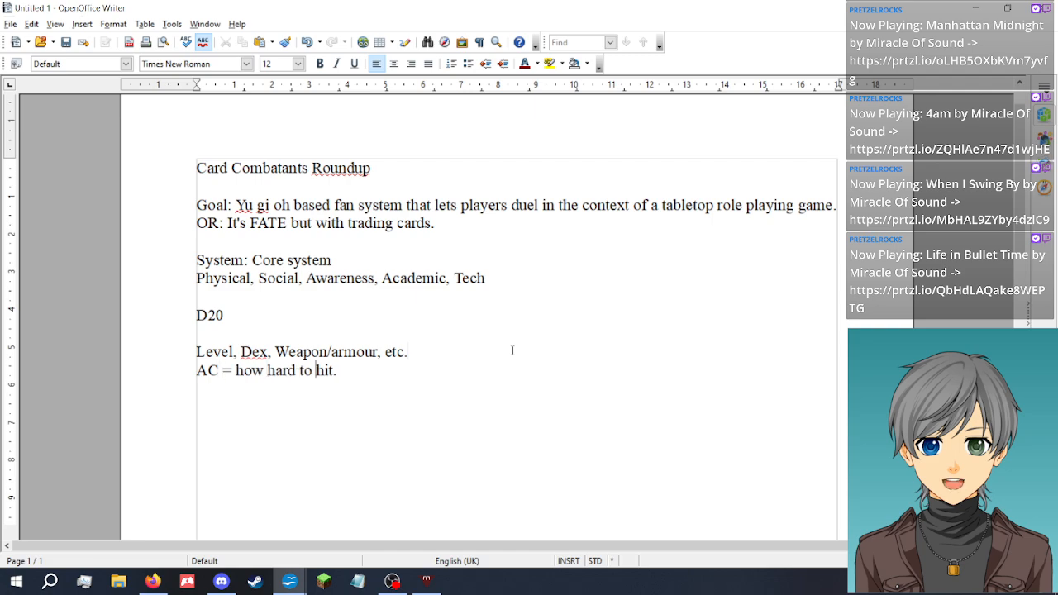
key(Right)
Start a formula line "Dex MOD + Level (½ Level) (Proficiency)" below the AC definition, after a blank line
key(Return)
text(Dex MOD)
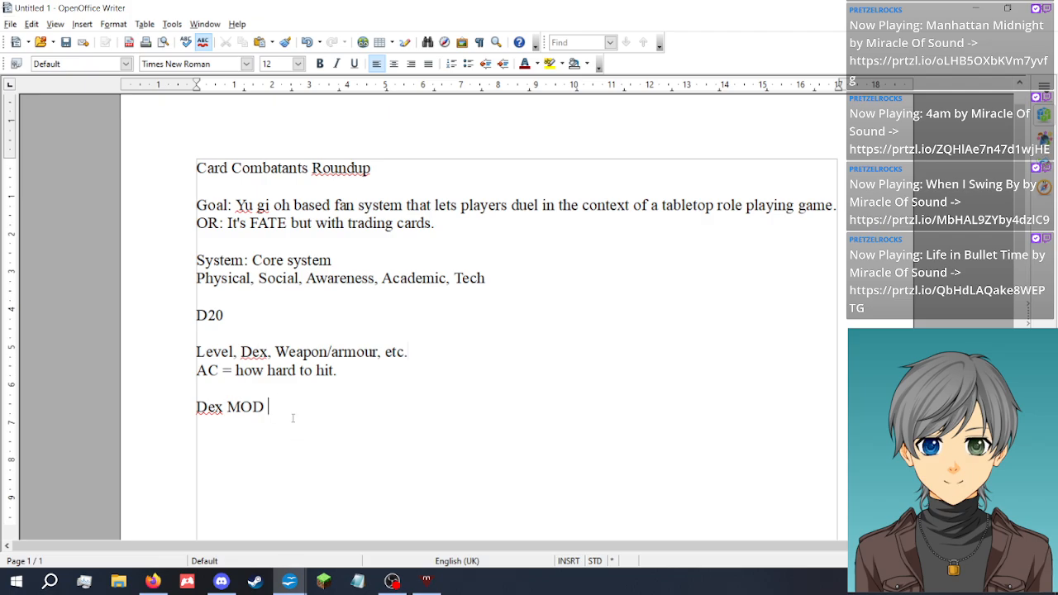
text(+ Level (level+)
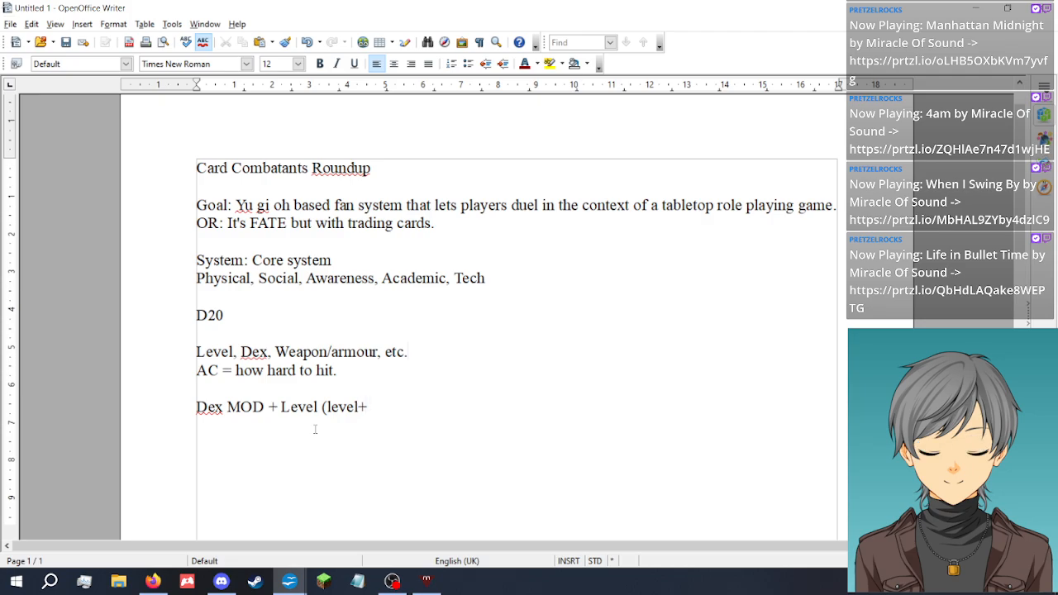
key(BackSpace)
key(BackSpace)
key(BackSpace)
key(BackSpace)
key(BackSpace)
key(BackSpace)
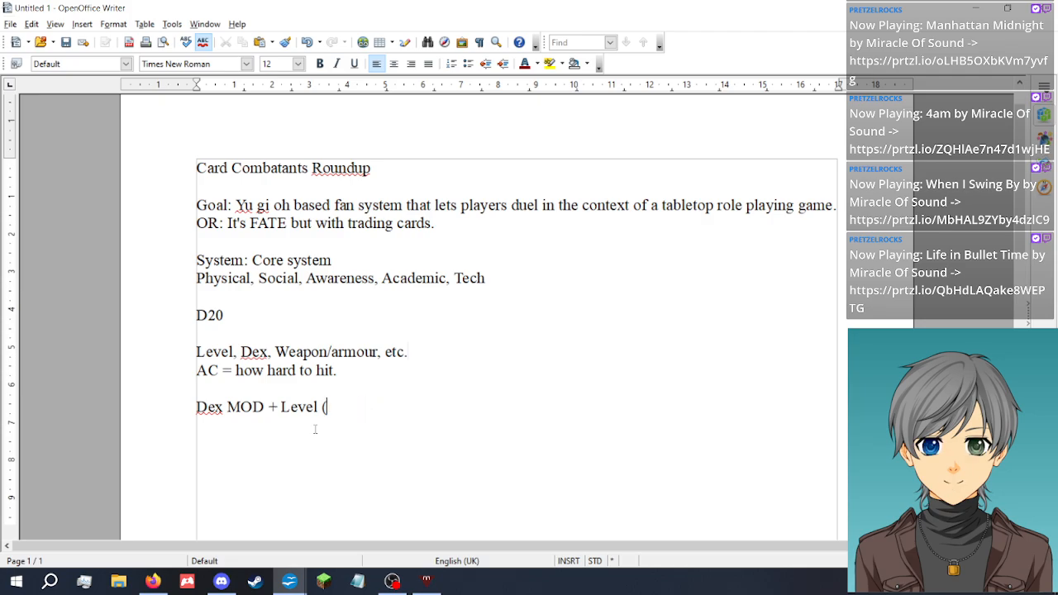
text(1/2 Level)
text() )
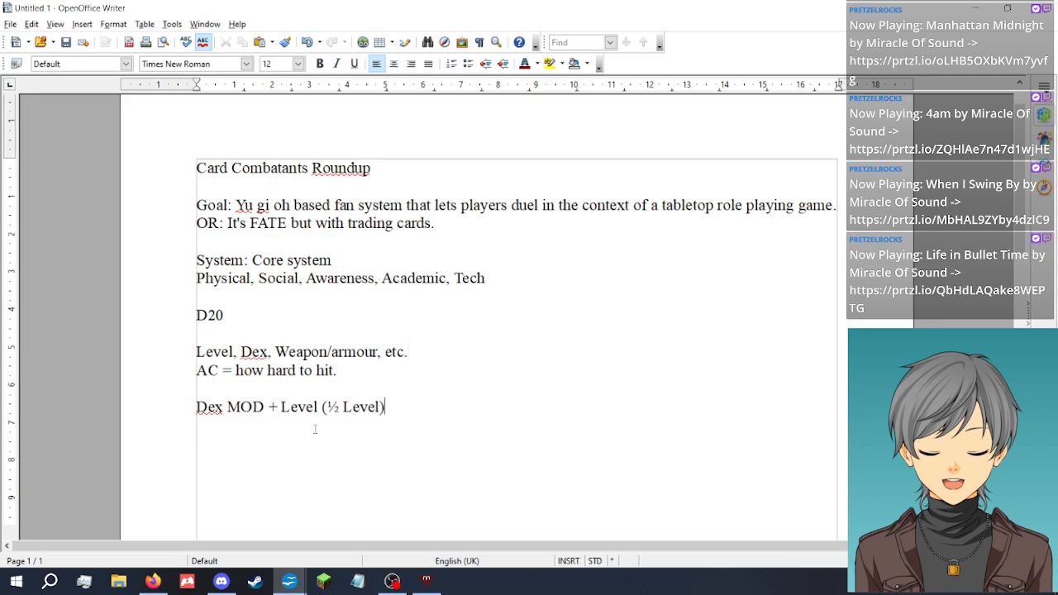
text(()
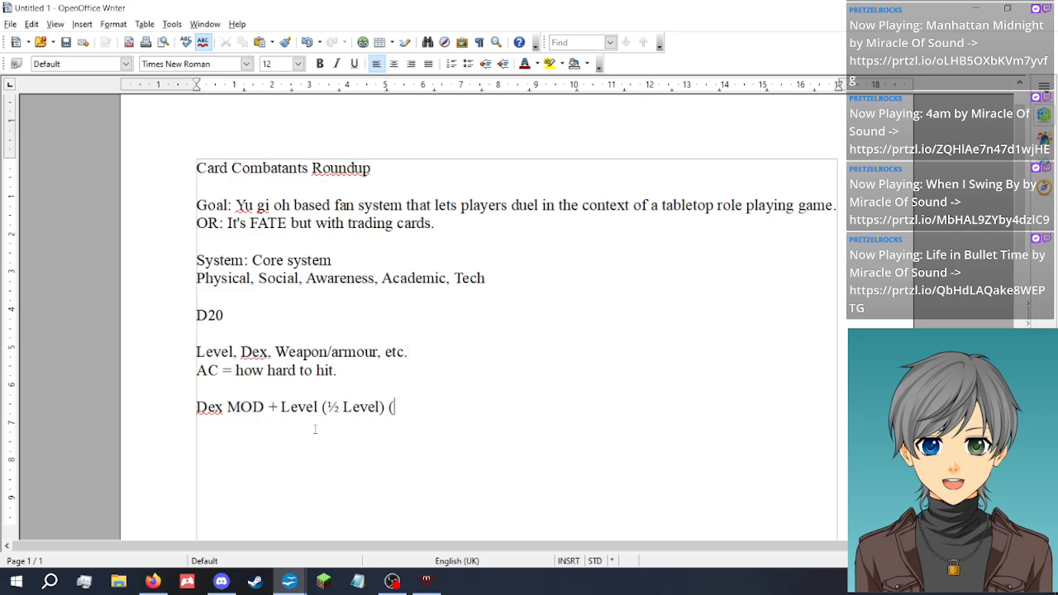
text(Proficien)
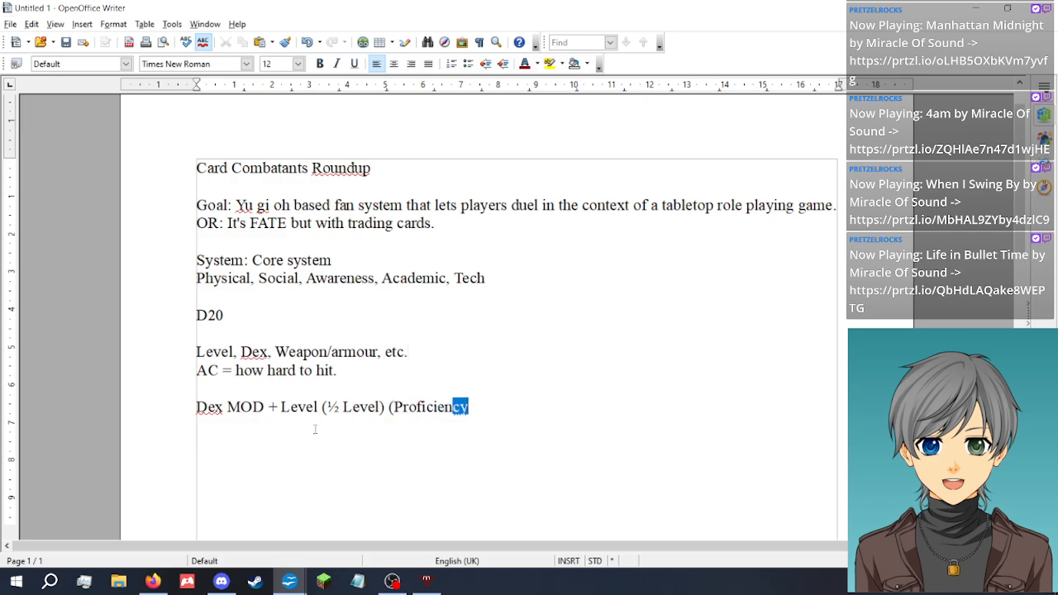
text(cy))
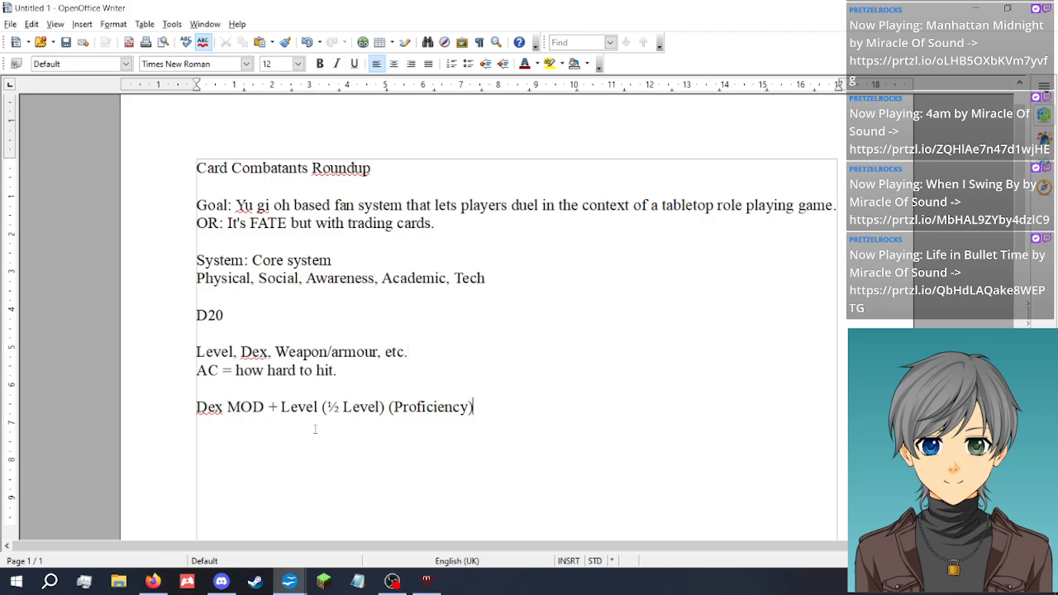
Complete the formula line with "+ Armour (if applicable) = AC."
text(,)
key(BackSpace)
text(+ Armo)
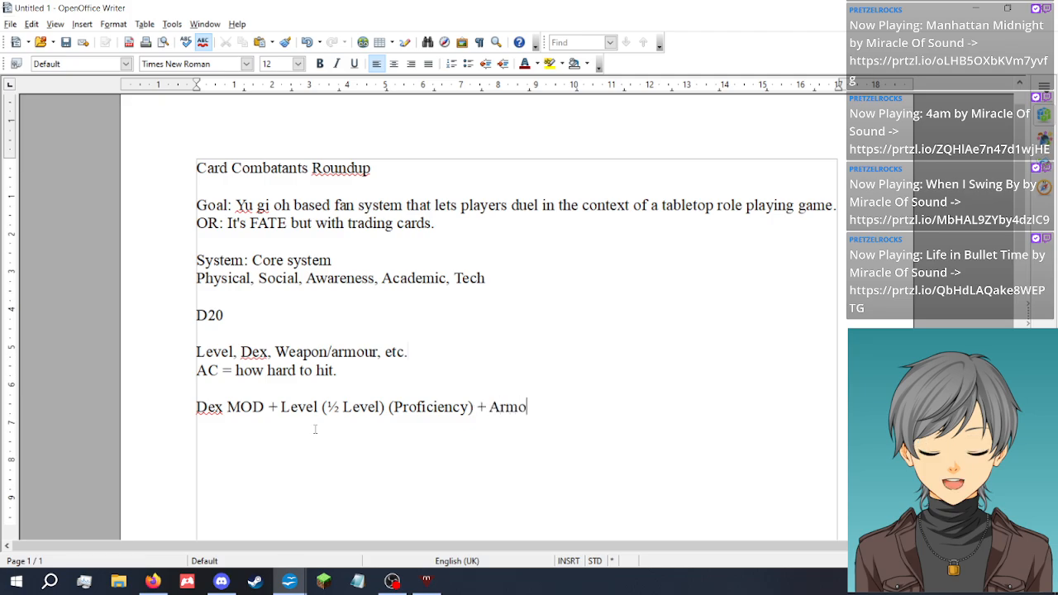
text(ur ()
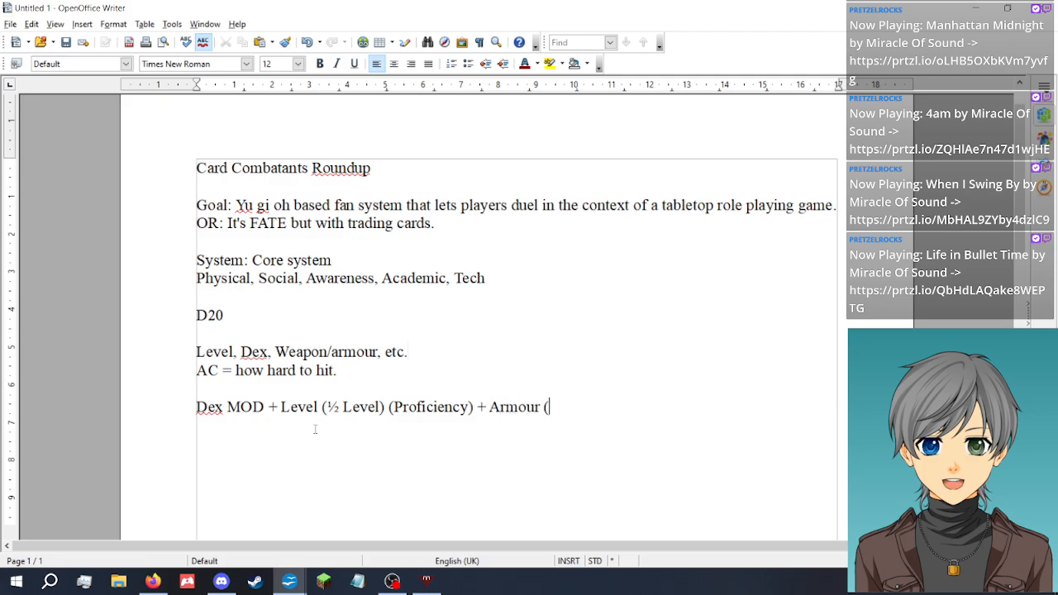
text(if applica)
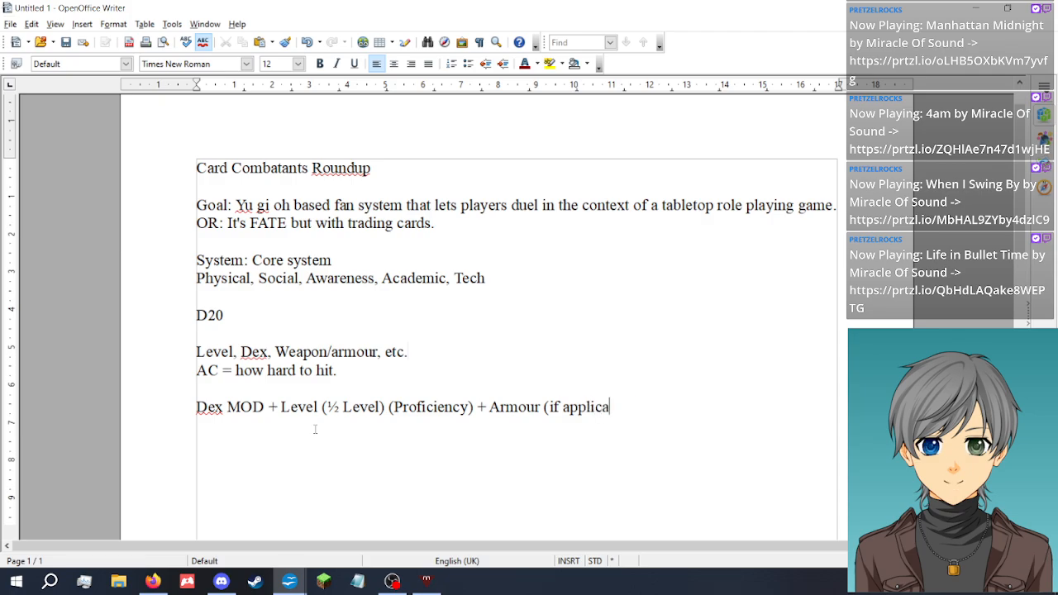
text(ble))
click(242, 417)
text(= AC)
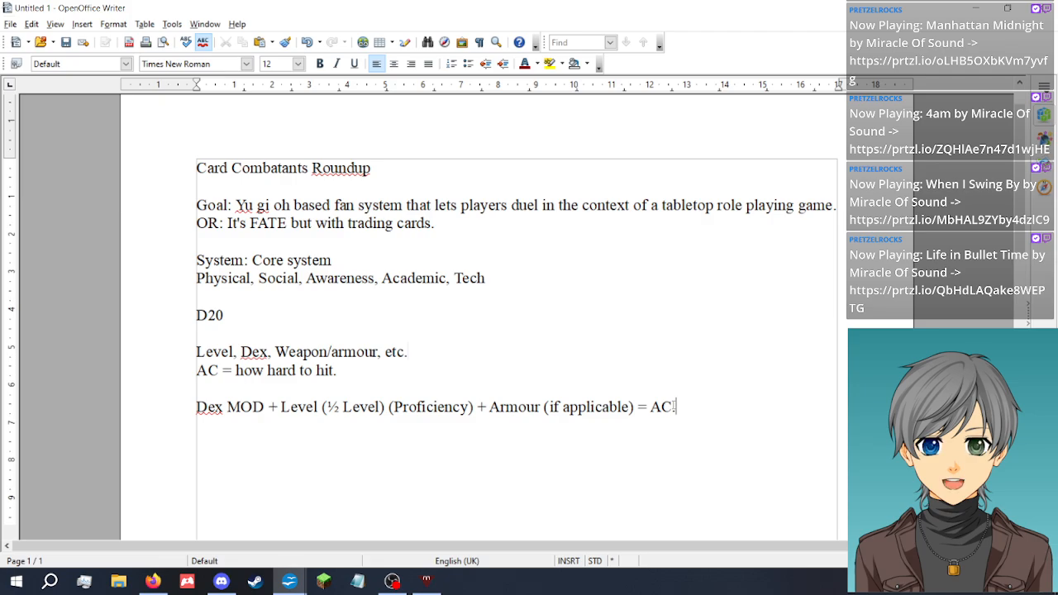
text(.)
Examine the AC formula part by part, highlighting Dex MOD, the modifiers being added and the resulting AC
drag(206, 411, 654, 424)
click(684, 400)
drag(196, 410, 264, 409)
click(263, 422)
key(End)
click(299, 412)
click(340, 412)
click(418, 411)
key(End)
click(240, 407)
click(251, 409)
click(733, 407)
drag(662, 407, 678, 407)
click(676, 407)
drag(650, 407, 673, 406)
click(719, 415)
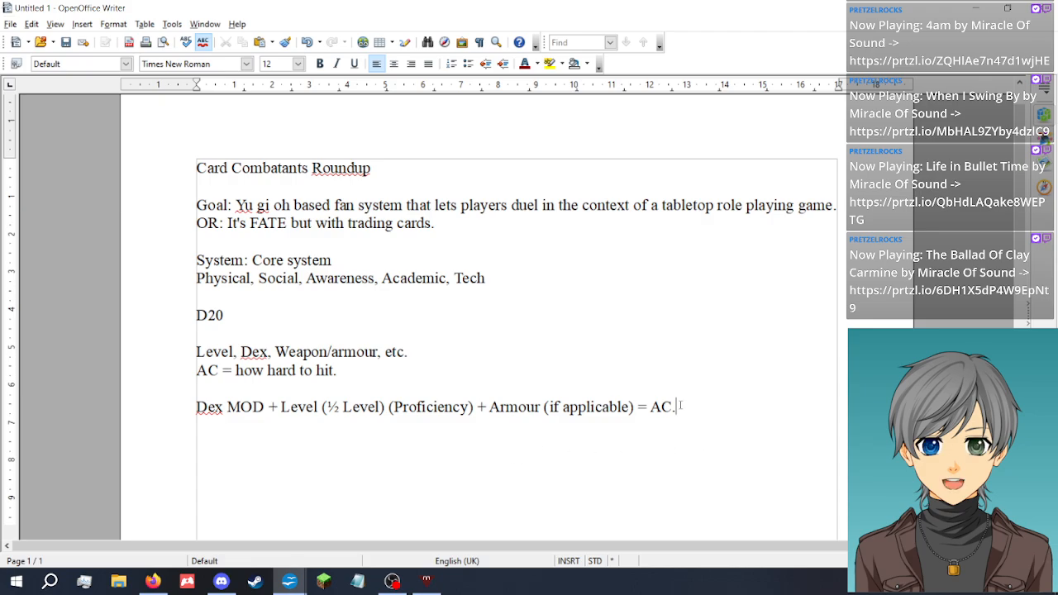
drag(674, 406, 649, 407)
click(715, 416)
click(251, 407)
click(228, 407)
drag(637, 406, 128, 410)
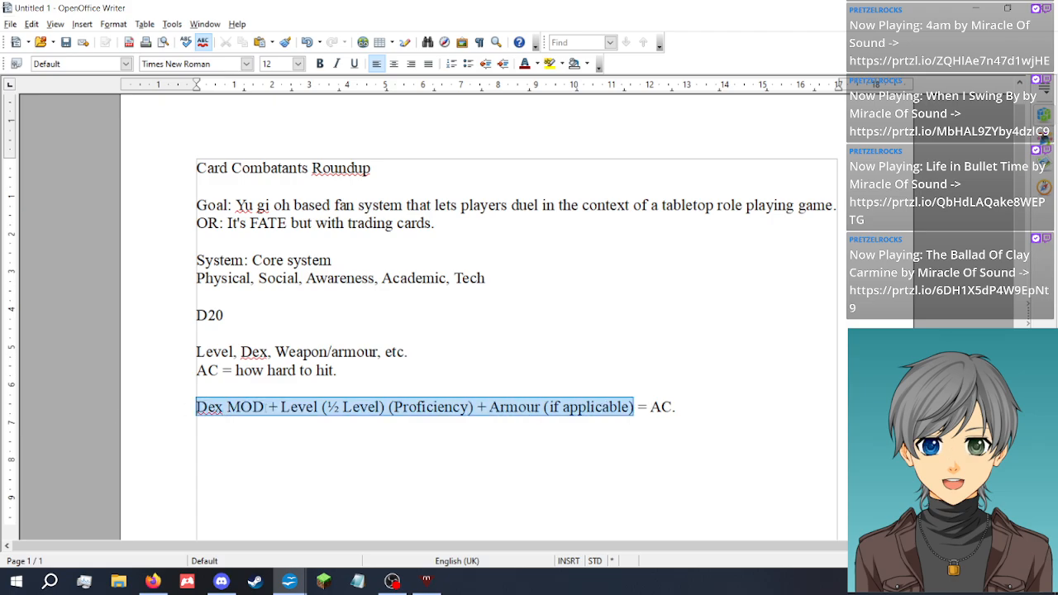
click(638, 407)
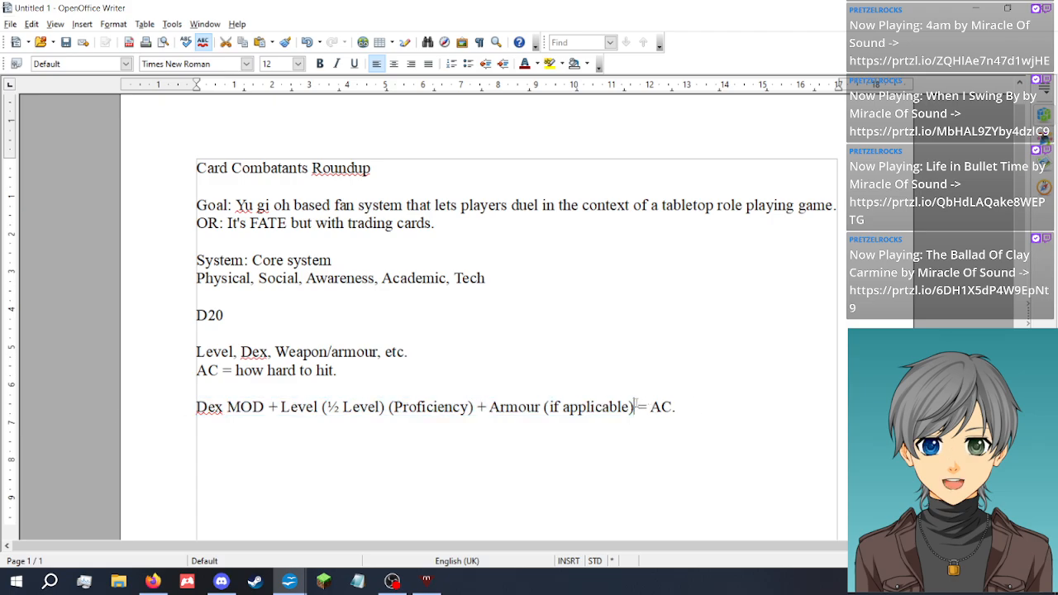
drag(673, 407, 651, 406)
click(685, 408)
click(518, 406)
click(253, 407)
Compare the core system lines with the D20 section, highlighting everything from "D20" through the AC formula
click(252, 317)
click(339, 258)
drag(678, 406, 130, 313)
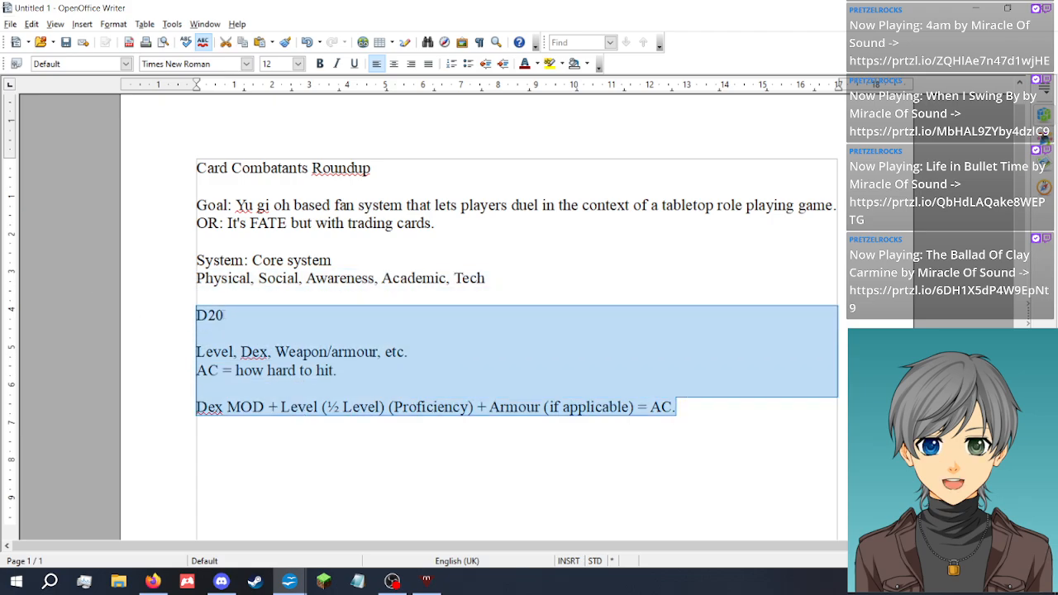
click(227, 315)
click(709, 411)
drag(710, 410, 128, 313)
scroll(502, 272, down, 3)
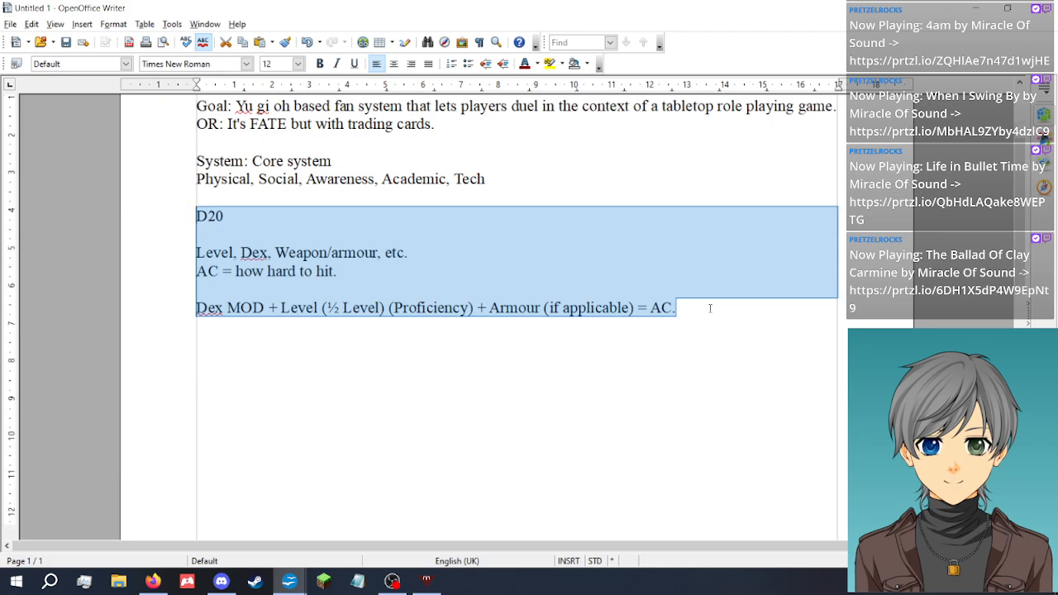
scroll(206, 263, down, 1)
scroll(207, 263, up, 1)
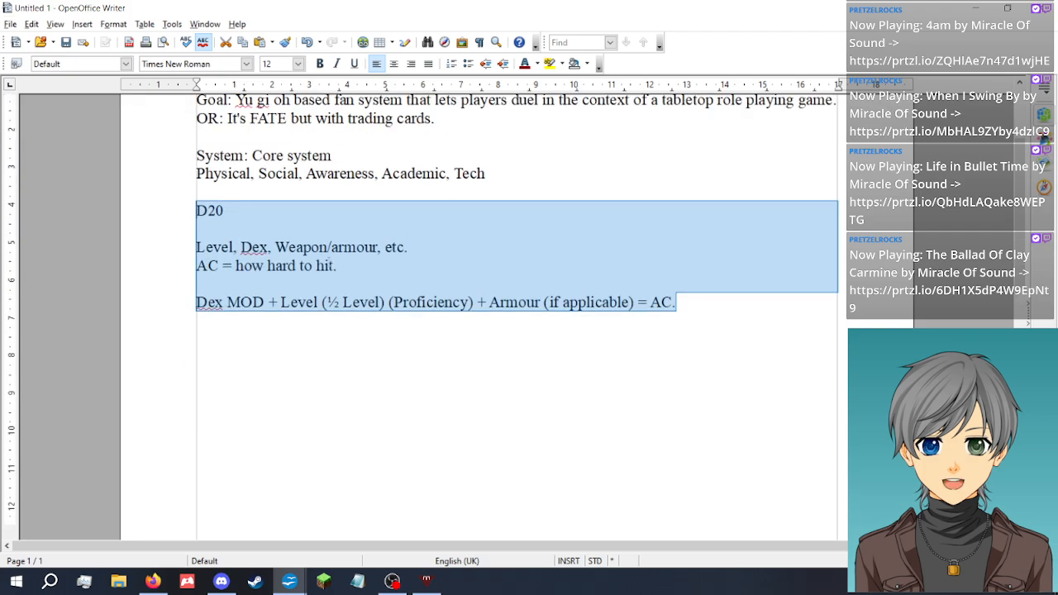
click(684, 301)
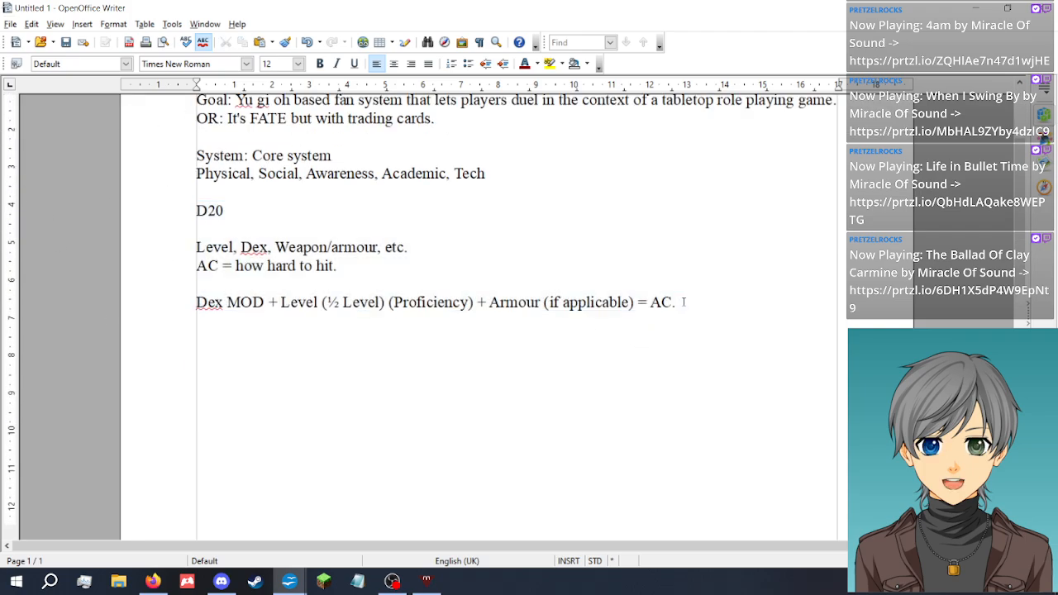
Delete the whole D20 section, from the "D20" heading through the AC formula line
drag(683, 303, 192, 205)
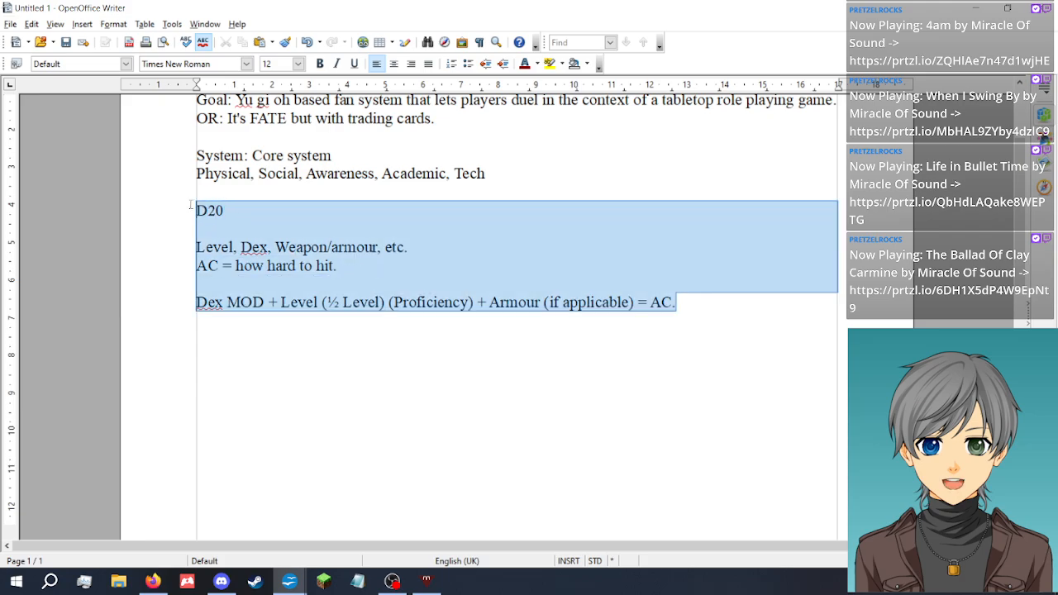
key(Delete)
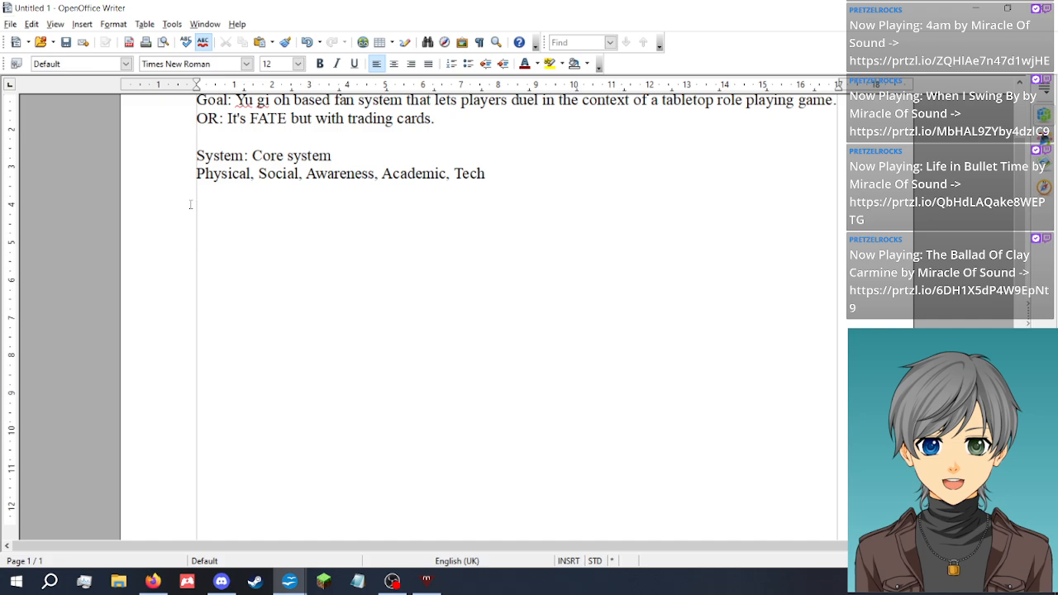
scroll(190, 204, up, 3)
scroll(190, 204, up, 1)
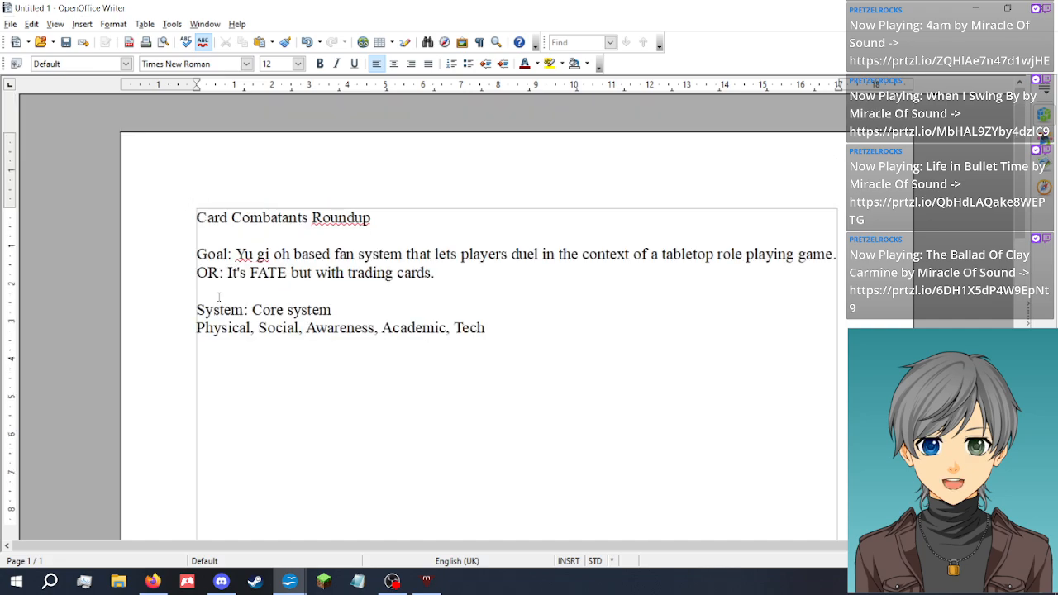
Add the line "1D4, 1D6, 1D8, 1D10, 1D12, 1 for each stat." directly below the list of stats
scroll(471, 389, down, 2)
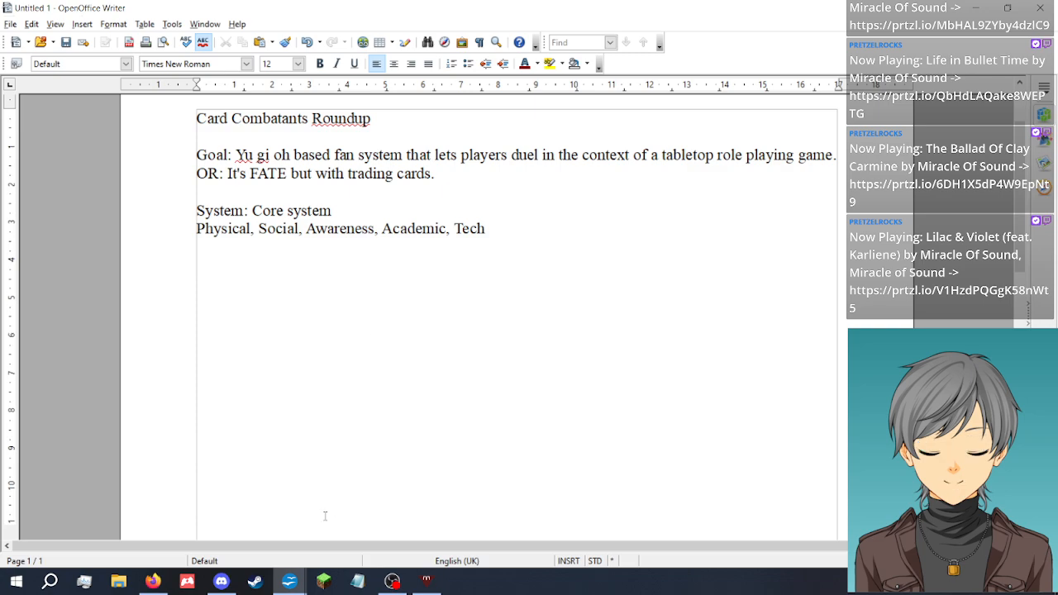
scroll(257, 340, down, 3)
scroll(268, 340, up, 3)
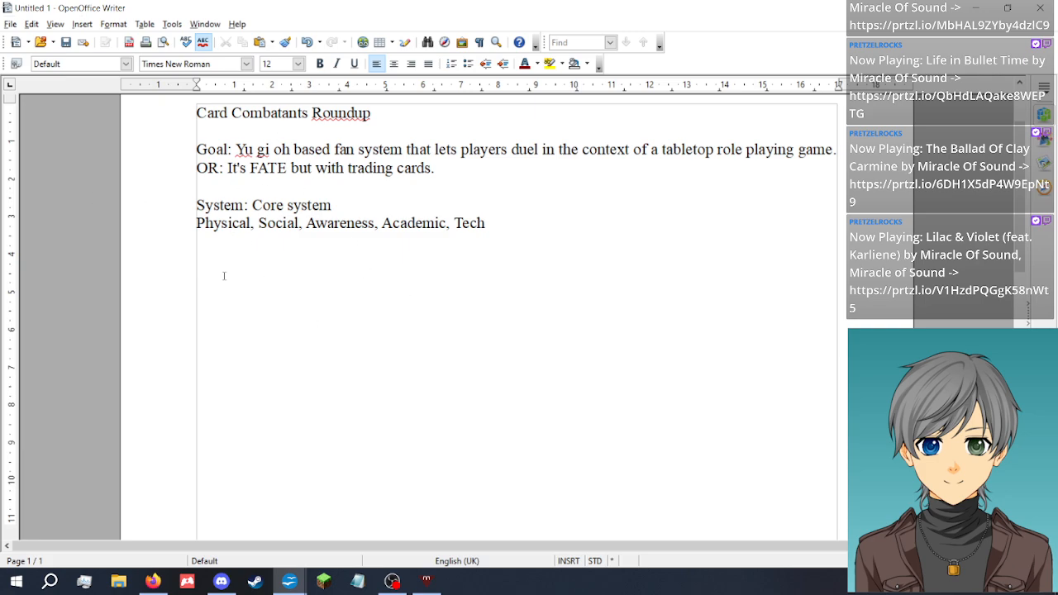
scroll(214, 308, down, 4)
scroll(257, 255, up, 5)
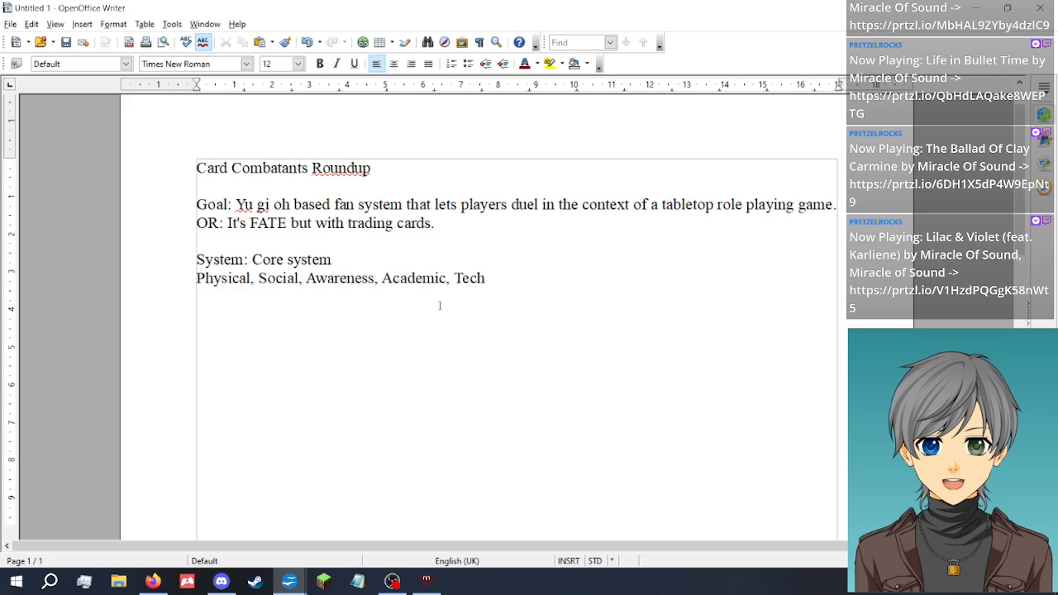
key(BackSpace)
text(1D4, 1D6, 1D8)
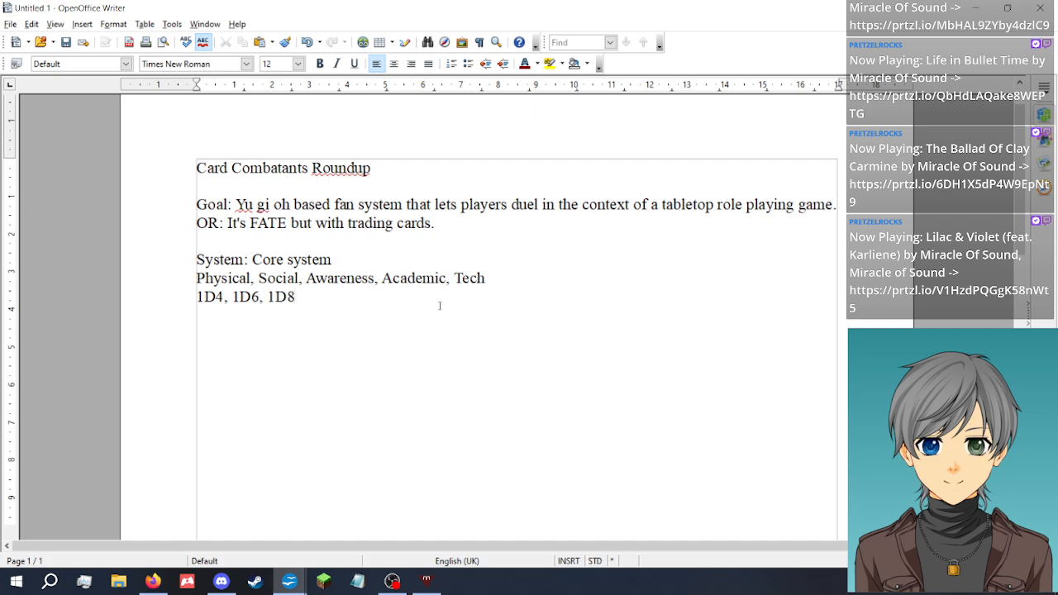
text(, 1D10, 1D)
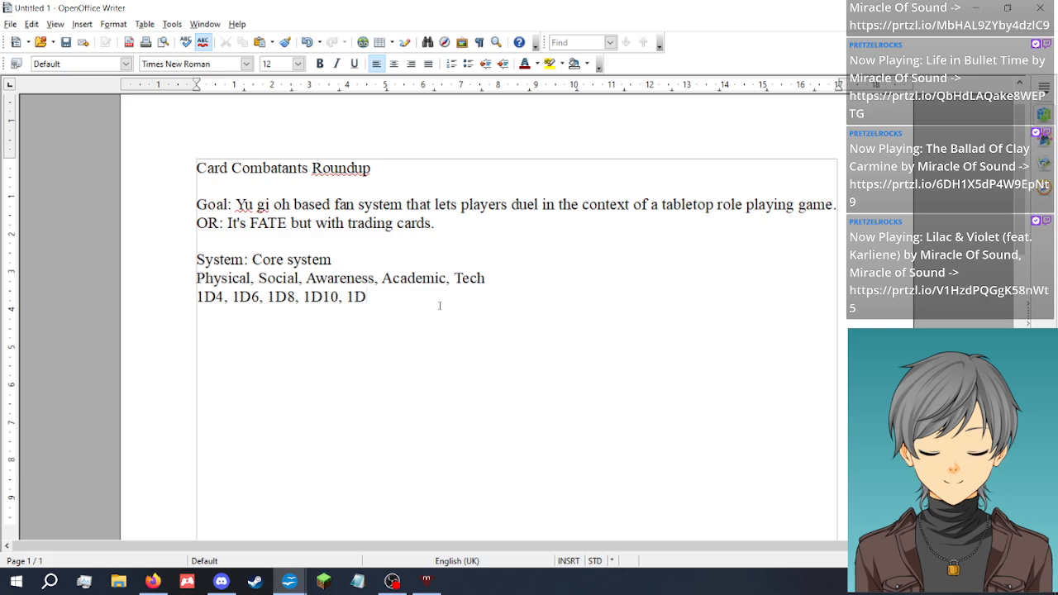
text(12, 1 )
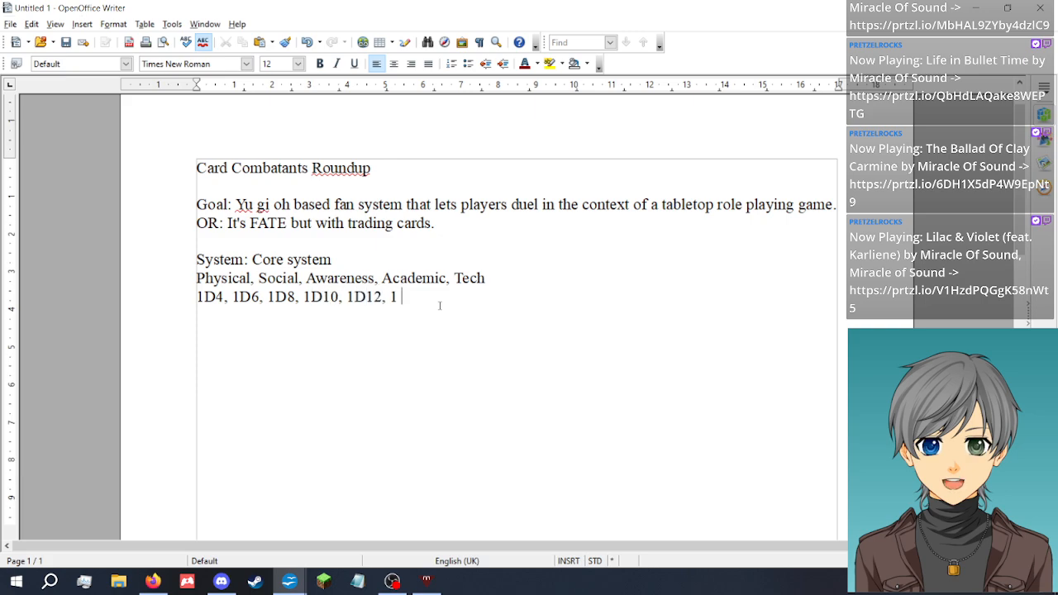
text(for each stat.)
Add the line "Static TN 3; opposed is opposed (surprise!)" below the dice line
key(Return)
text(Static TN)
text(3; )
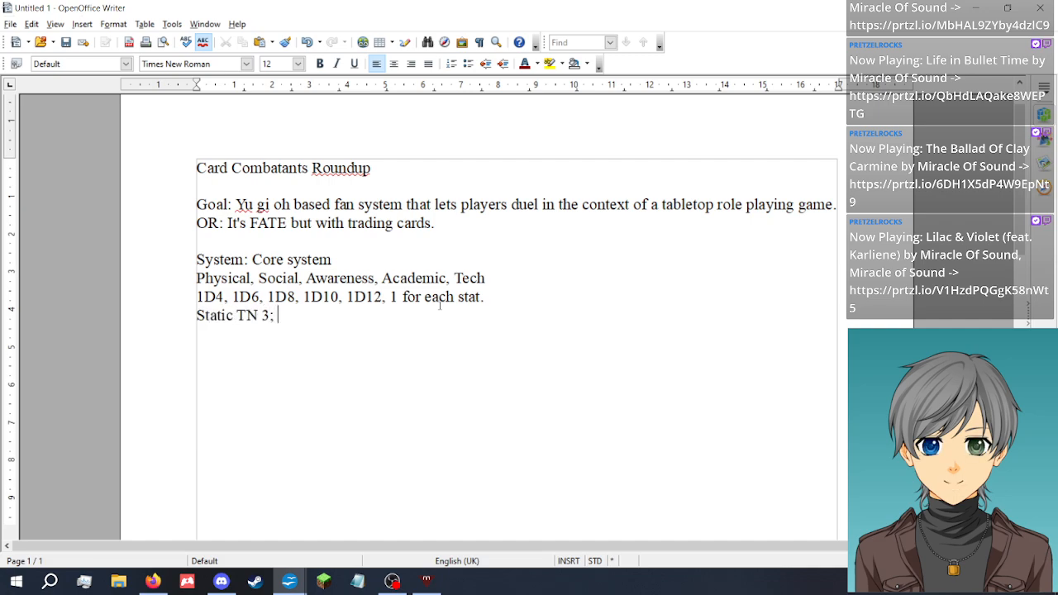
text(oppos)
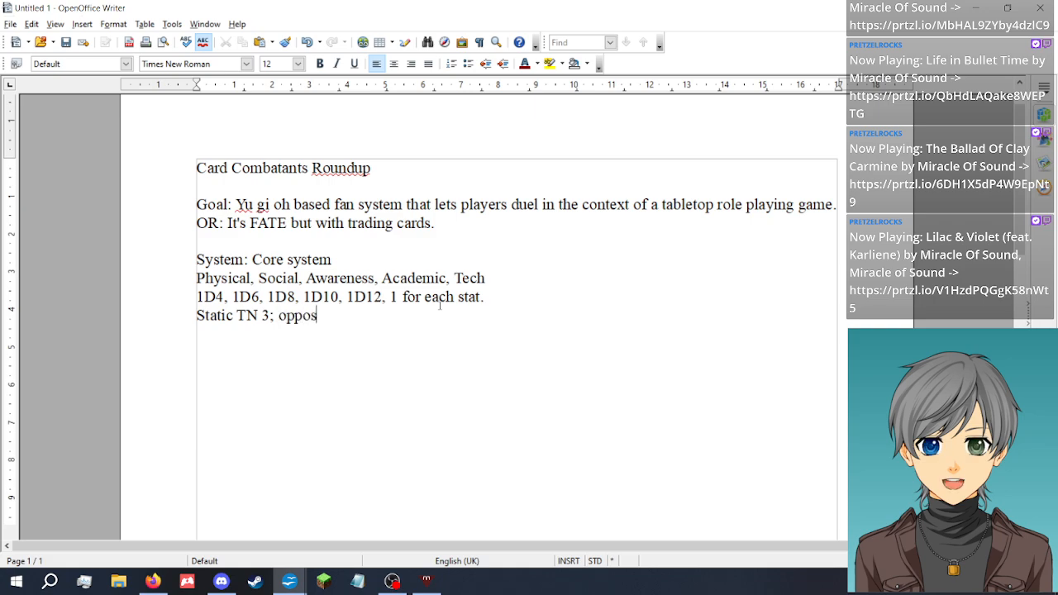
text(ed is oppos)
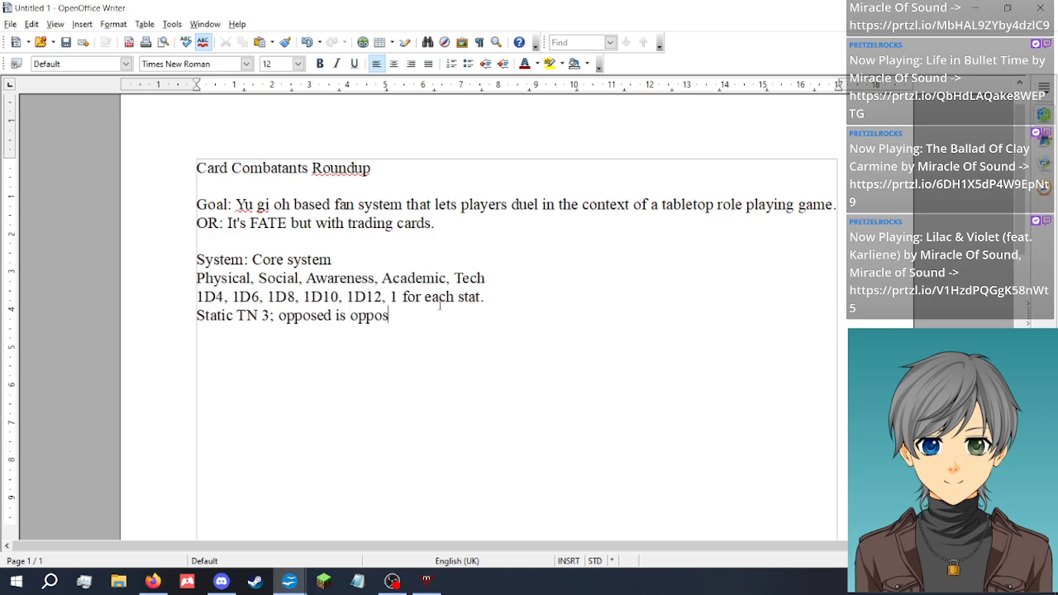
text(ed (surpri)
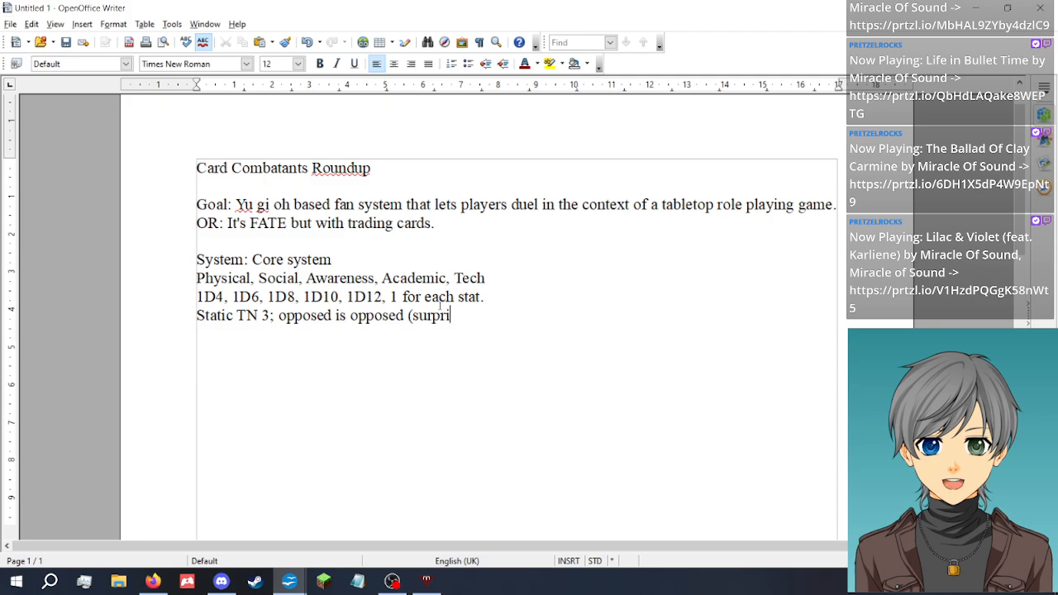
text(se!))
key(Return)
Compare the dice with the stats, highlighting 1D4 through 1D12 and the line from Physical to Tech
drag(196, 296, 383, 296)
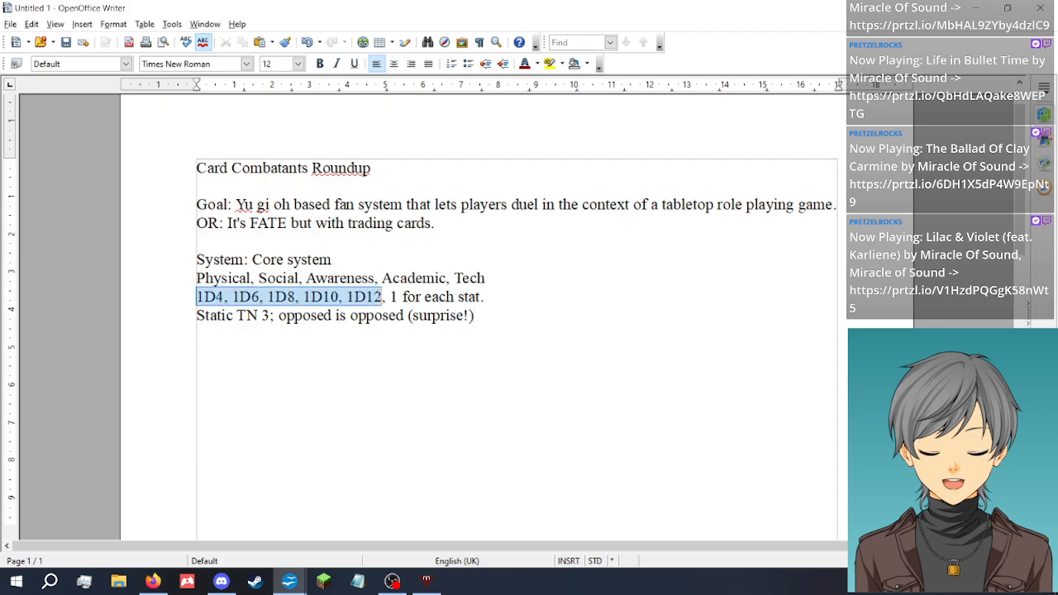
click(222, 279)
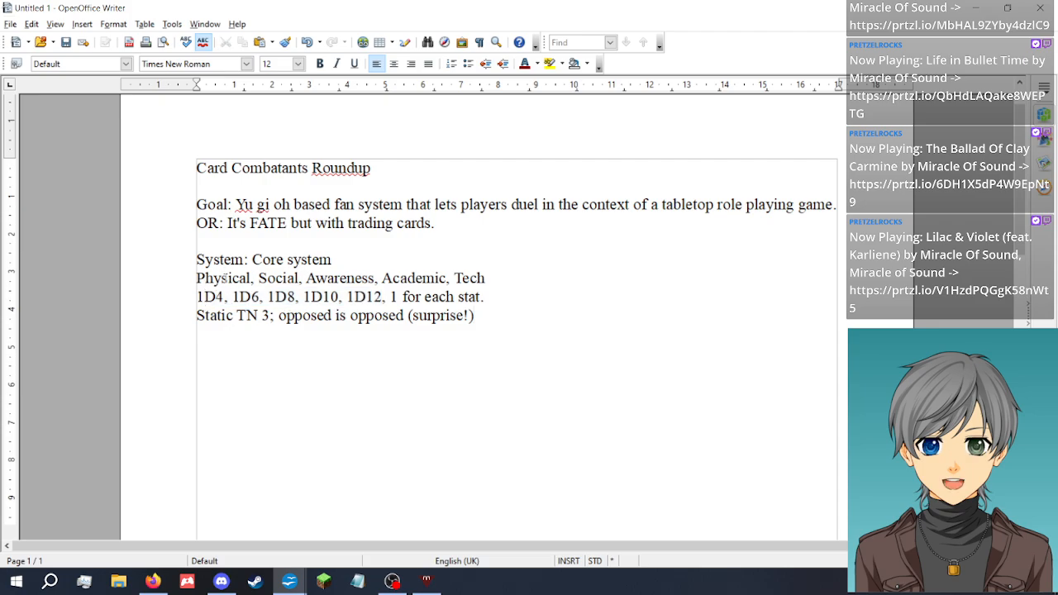
drag(196, 278, 489, 278)
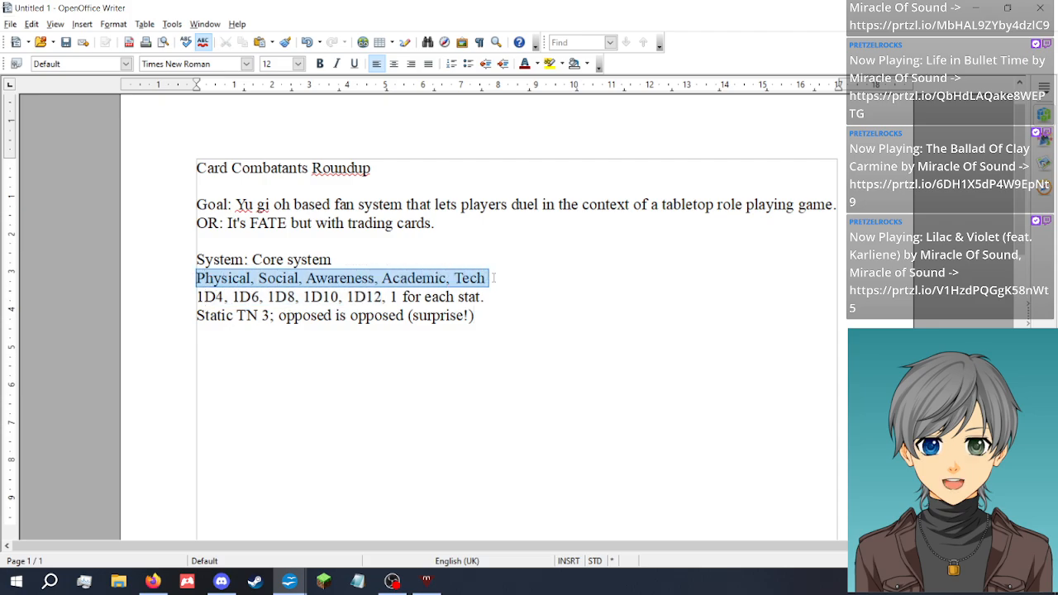
click(499, 281)
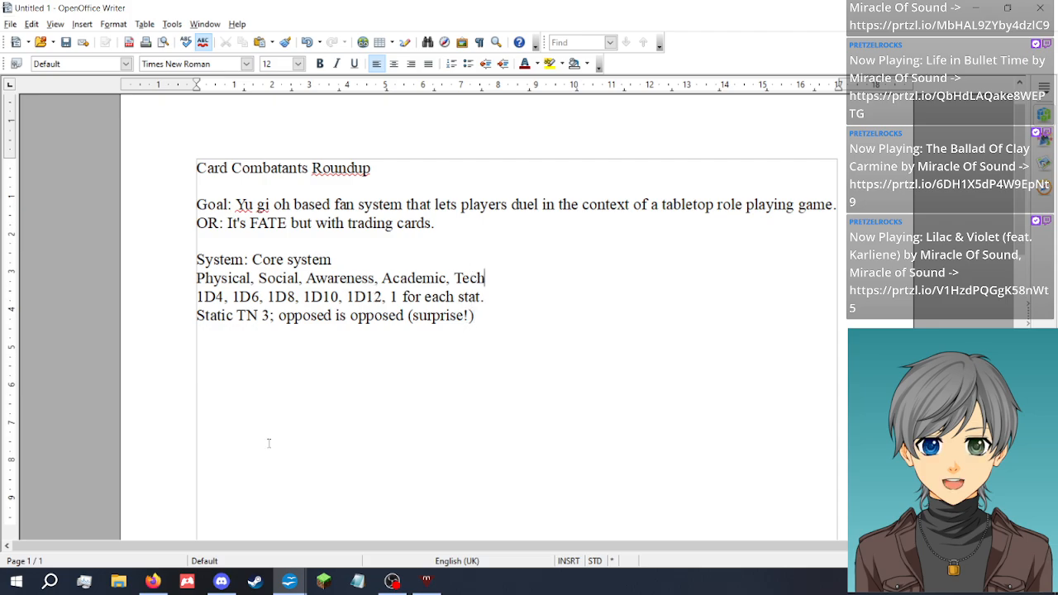
Examine the roll rules, highlighting "Static TN 3", the 1D12 and 1D4 dice, and "opposed is opposed"
drag(195, 316, 270, 315)
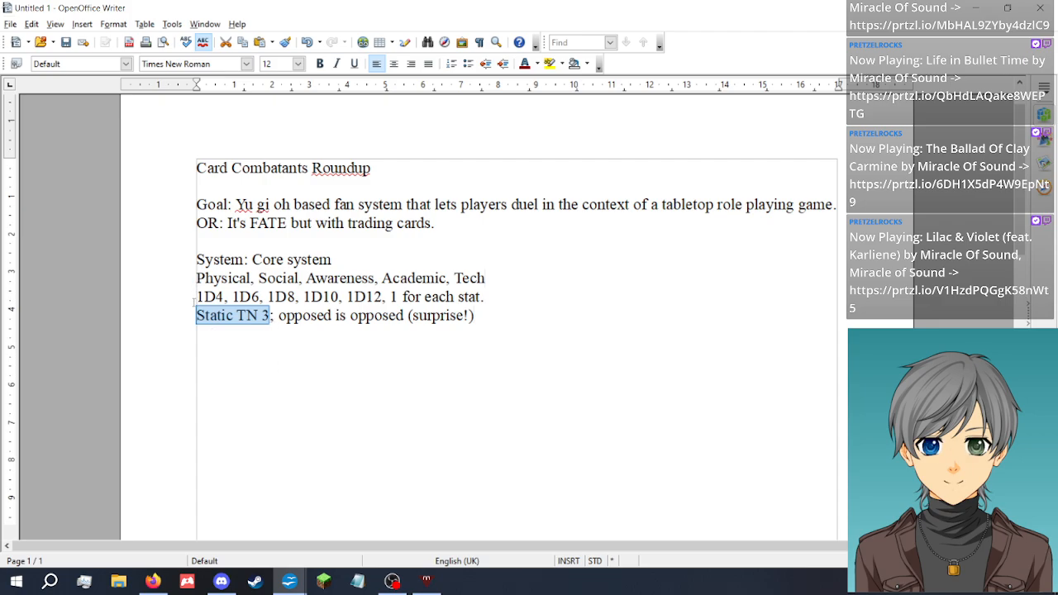
drag(383, 296, 347, 296)
drag(224, 296, 196, 296)
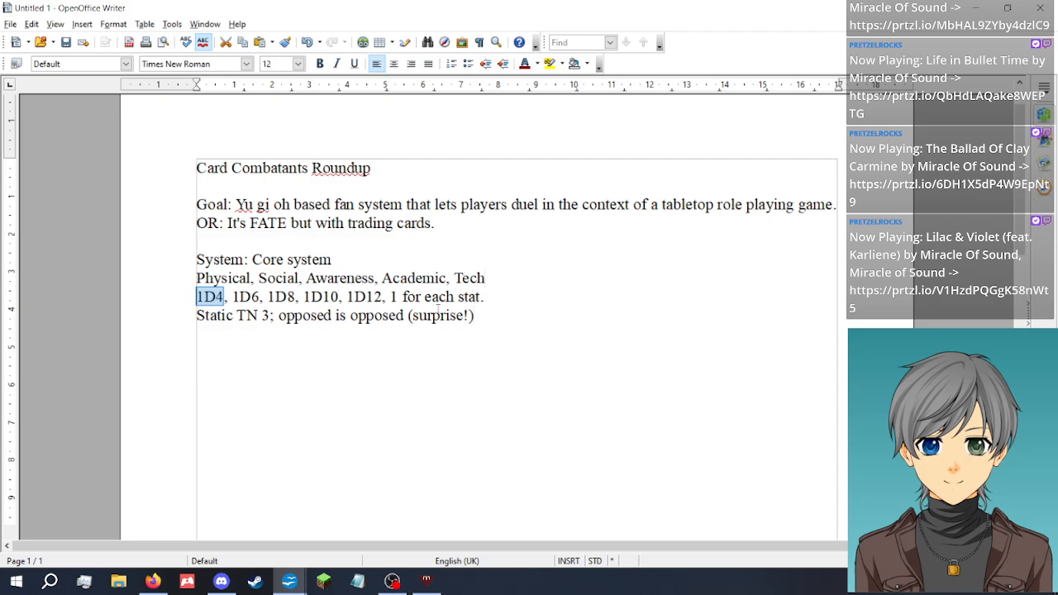
click(511, 302)
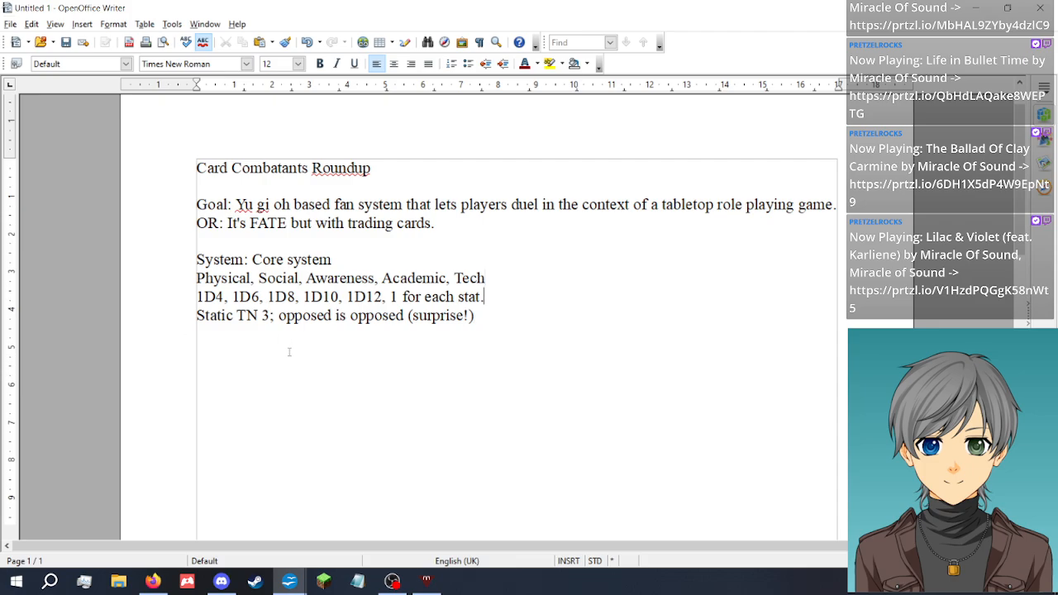
drag(278, 315, 413, 315)
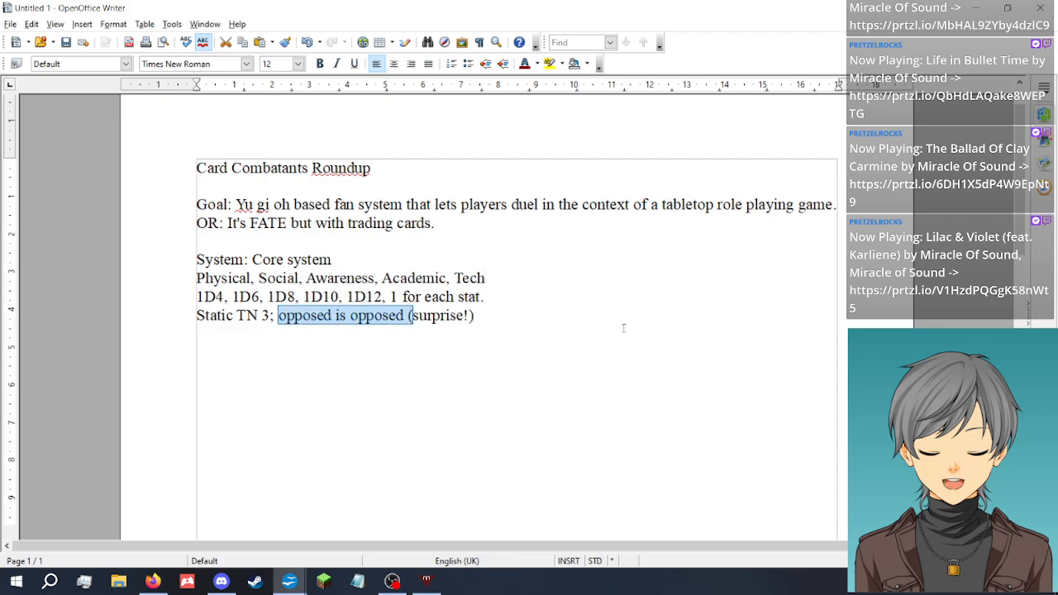
Insert blank lines after the "Static TN 3" line to make room for a new section
click(497, 317)
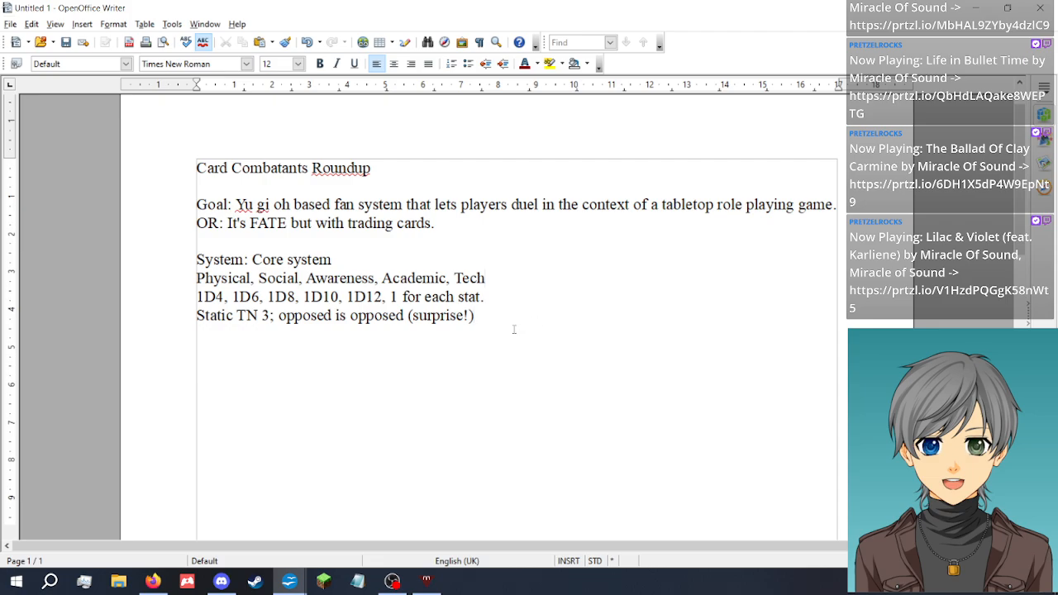
key(Return)
key(Return)
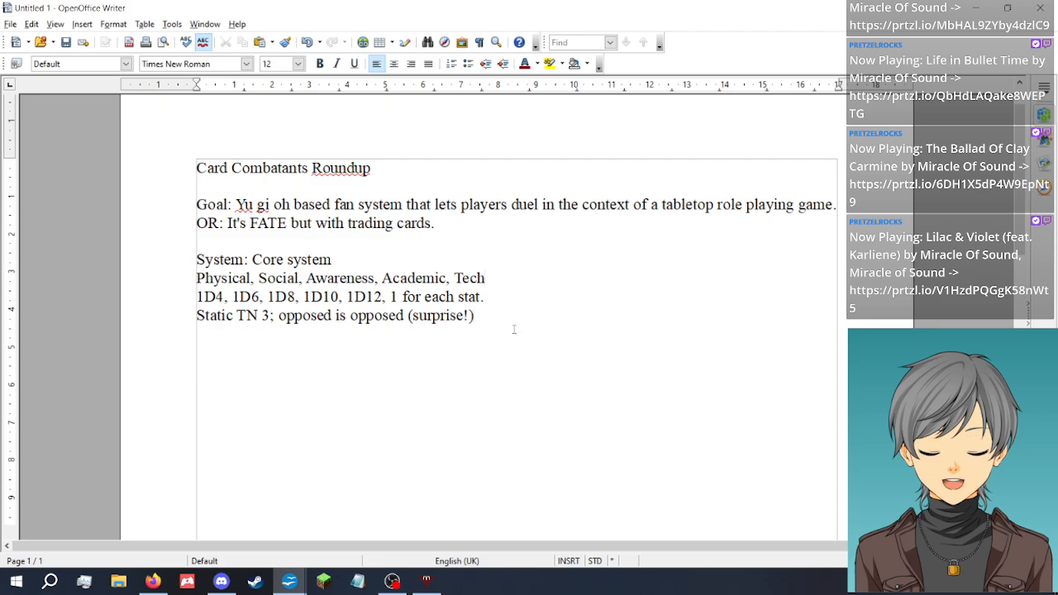
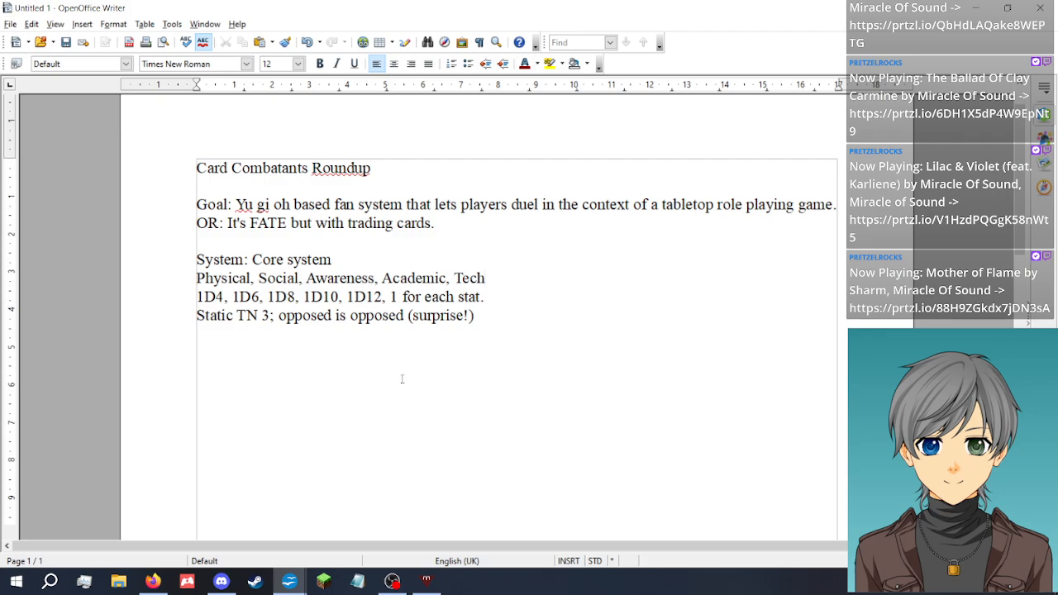
Switch to Card Combatants.odt and check its notes on how dice and combat / HP work
scroll(390, 388, down, 3)
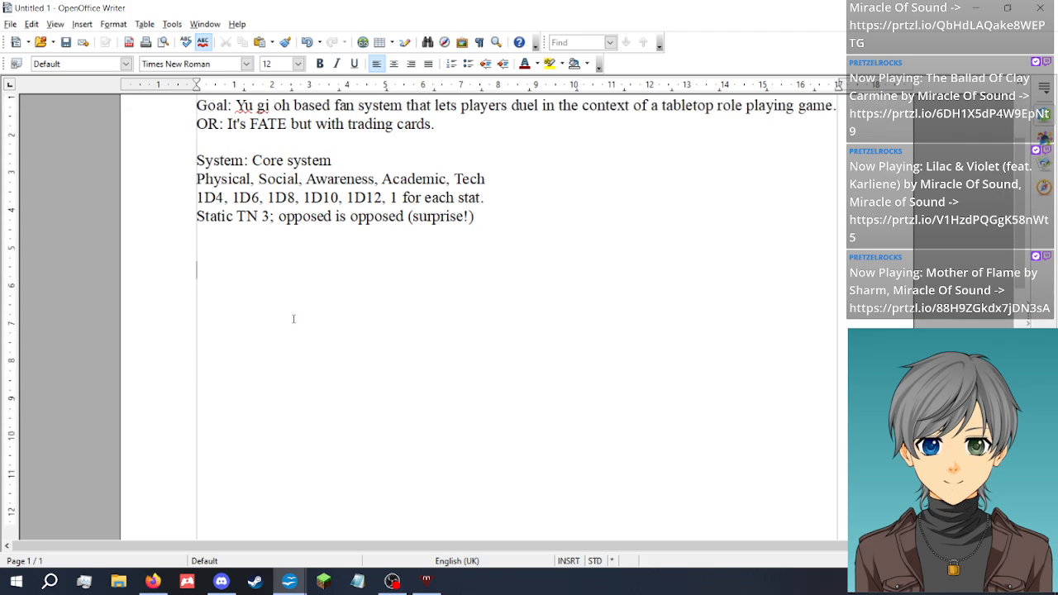
mouse_move(302, 576)
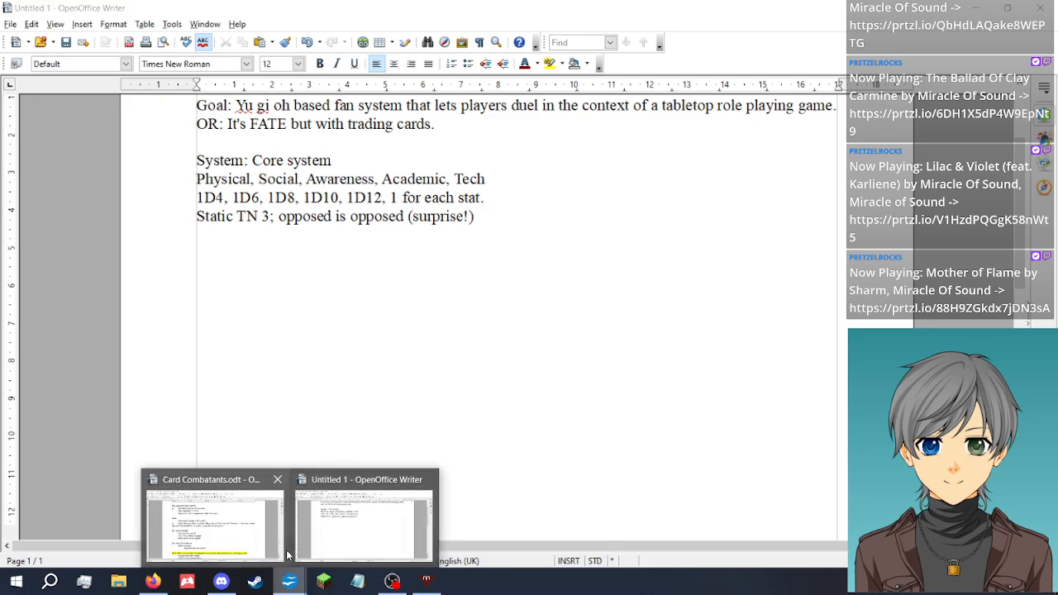
click(215, 520)
scroll(465, 242, up, 3)
scroll(465, 241, down, 3)
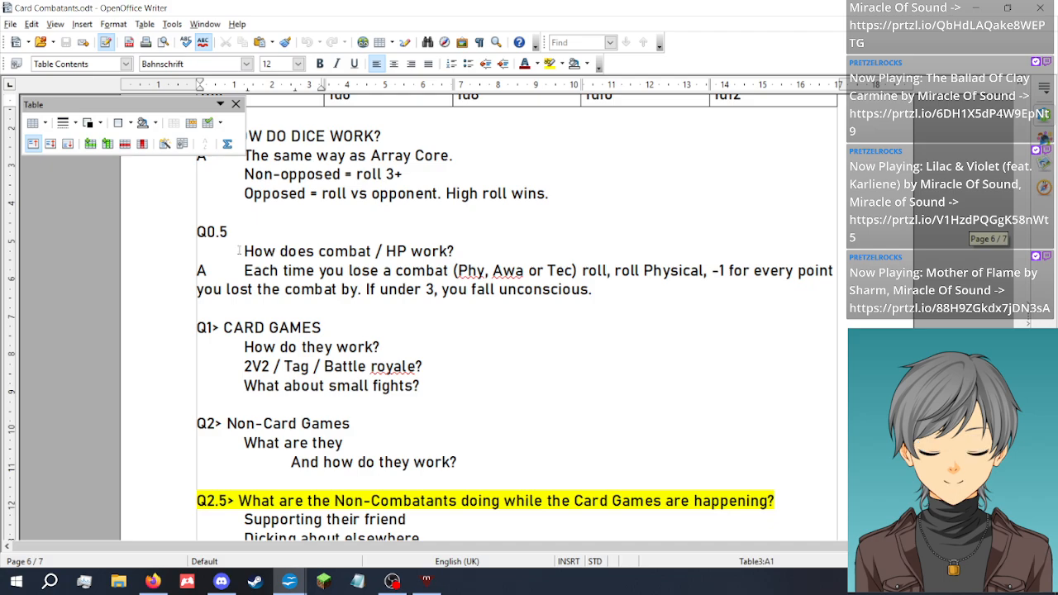
Return to the untitled roundup document and add the heading "Hit Points" below the core system section
mouse_move(288, 581)
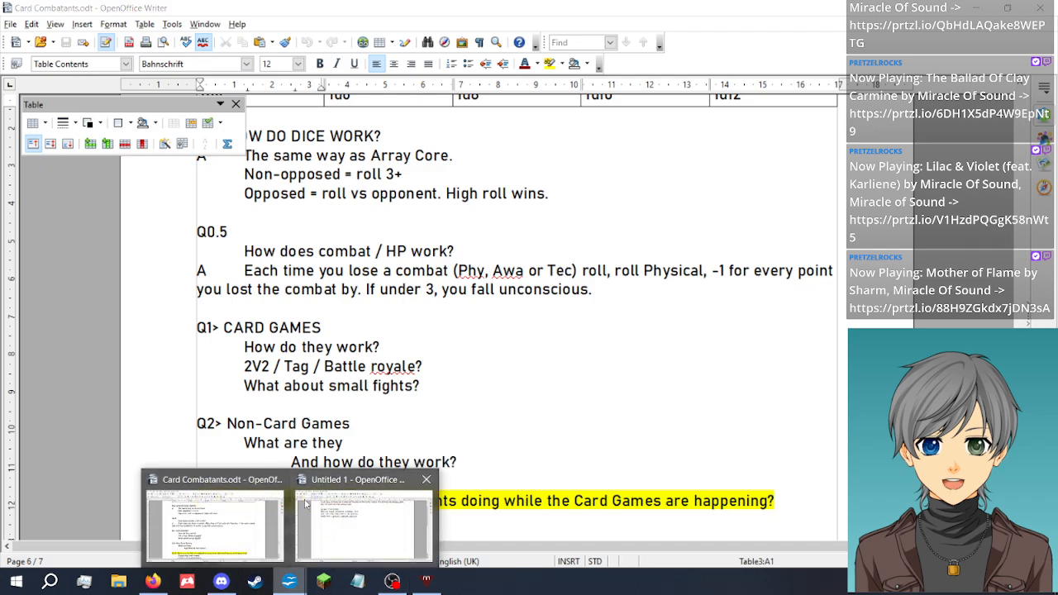
click(360, 525)
scroll(409, 237, up, 2)
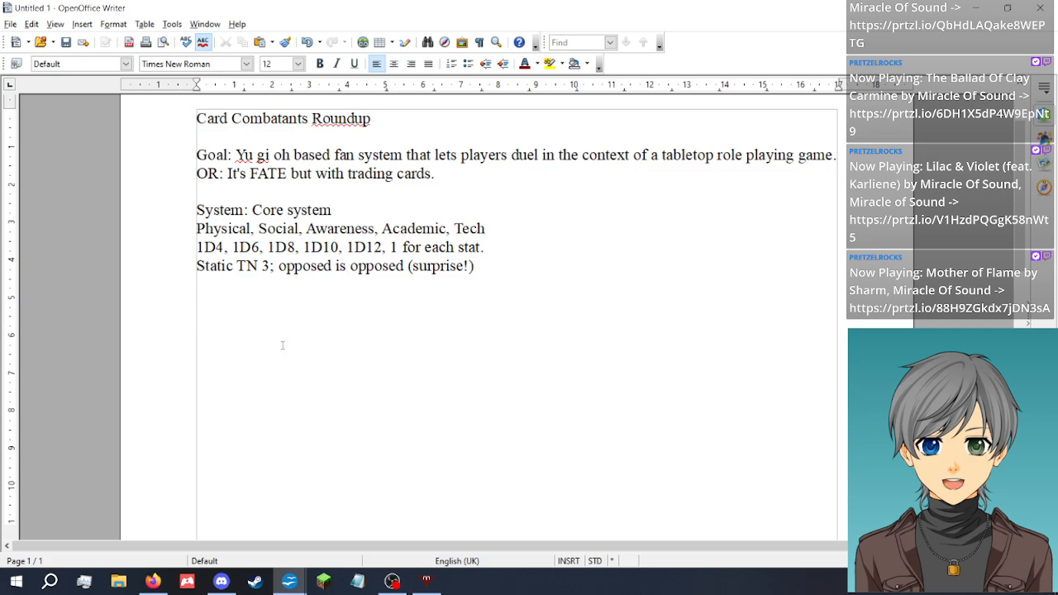
text(Hit Points)
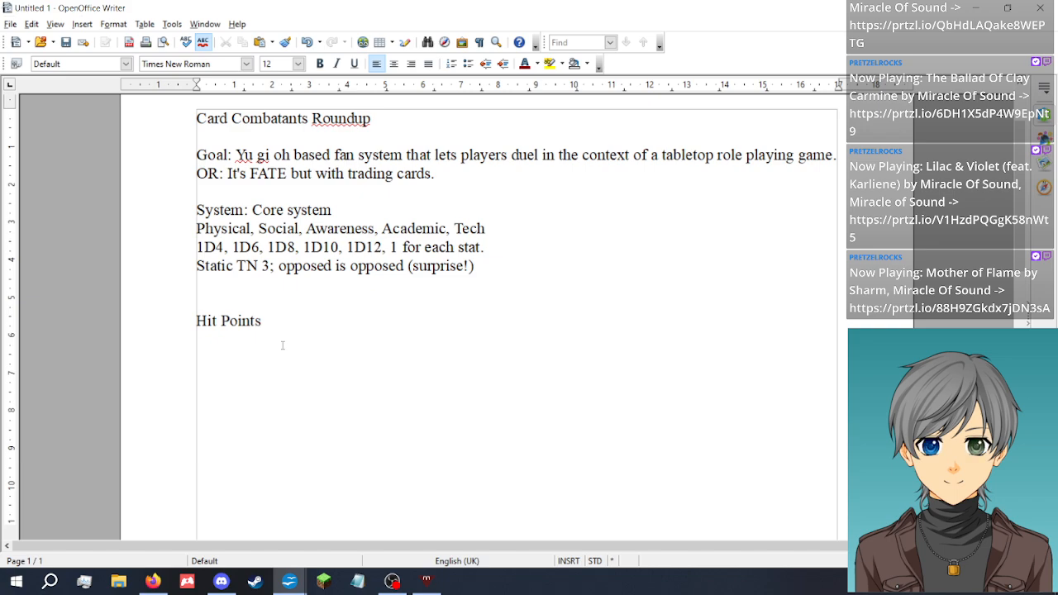
key(Return)
Review the stat list from Physical to Tech by highlighting it, and return to the "Hit Points" heading
click(495, 230)
drag(489, 229, 178, 229)
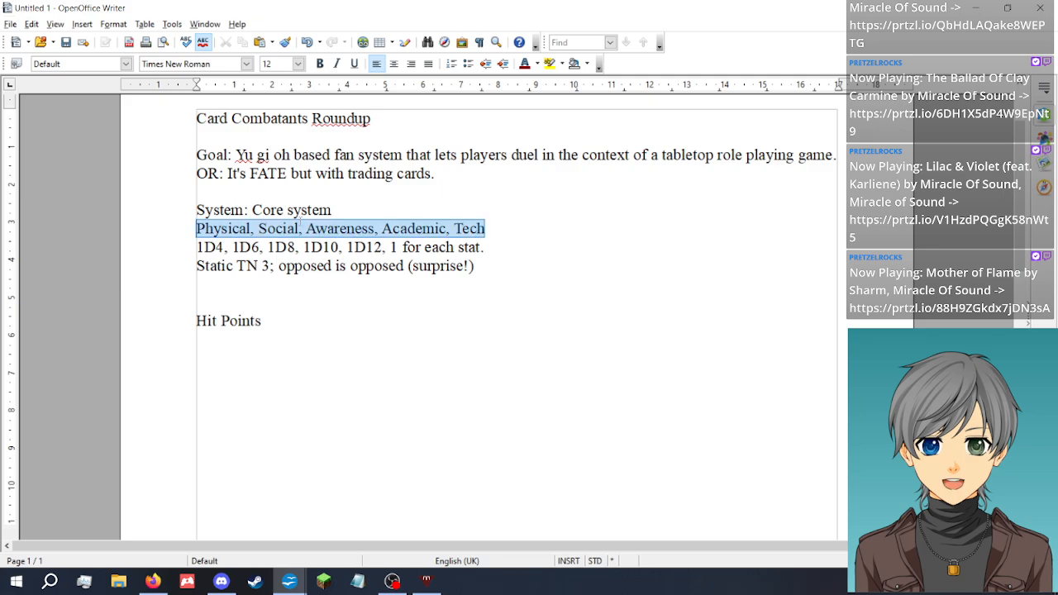
click(319, 324)
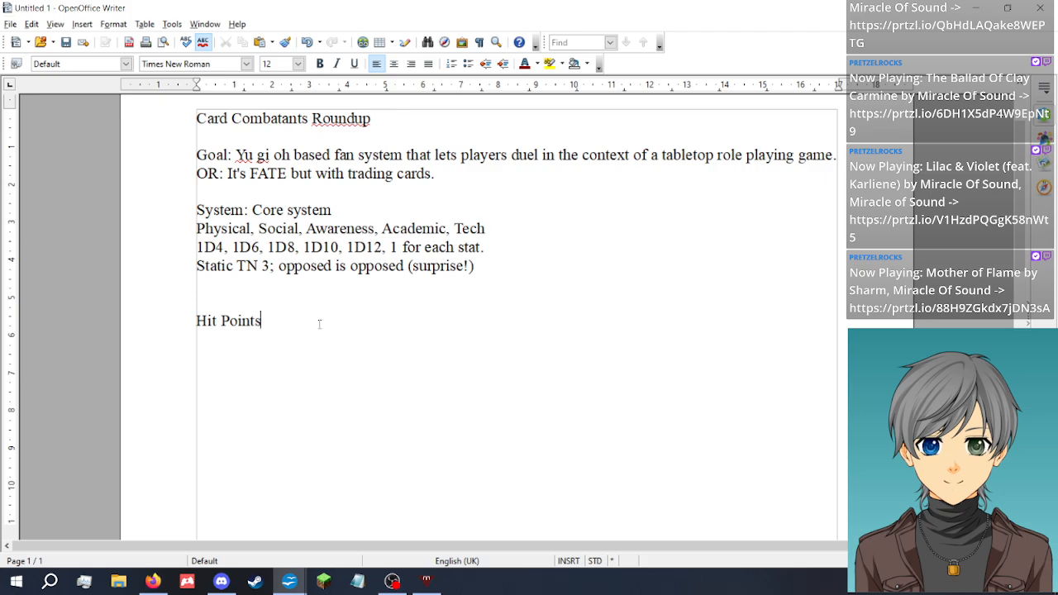
Remove the extra blank line above "Hit Points" and add "20" and "When HP hits 0, you go unconscious." beneath the heading
click(250, 302)
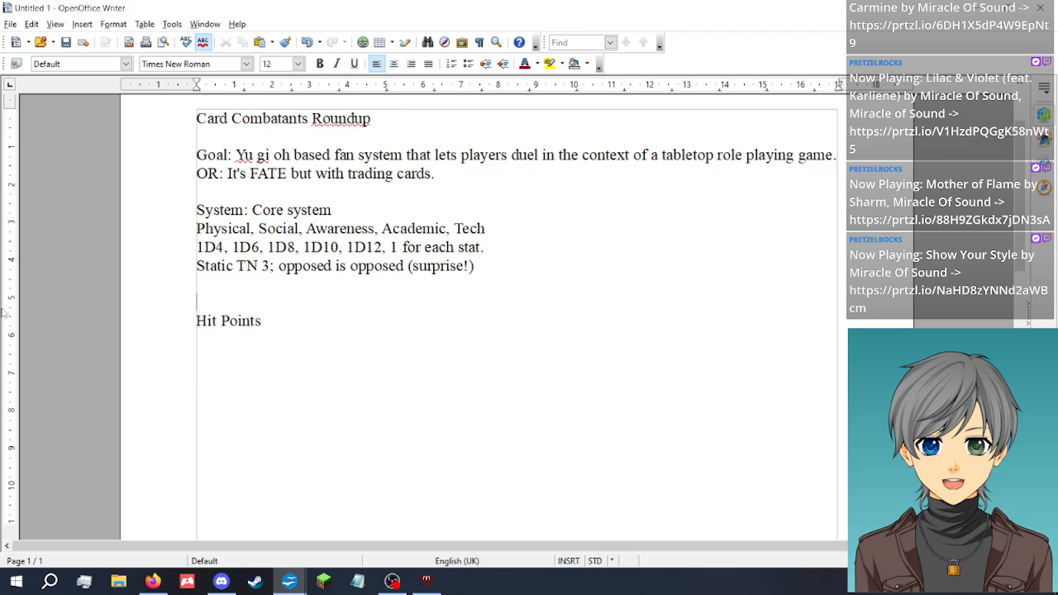
key(BackSpace)
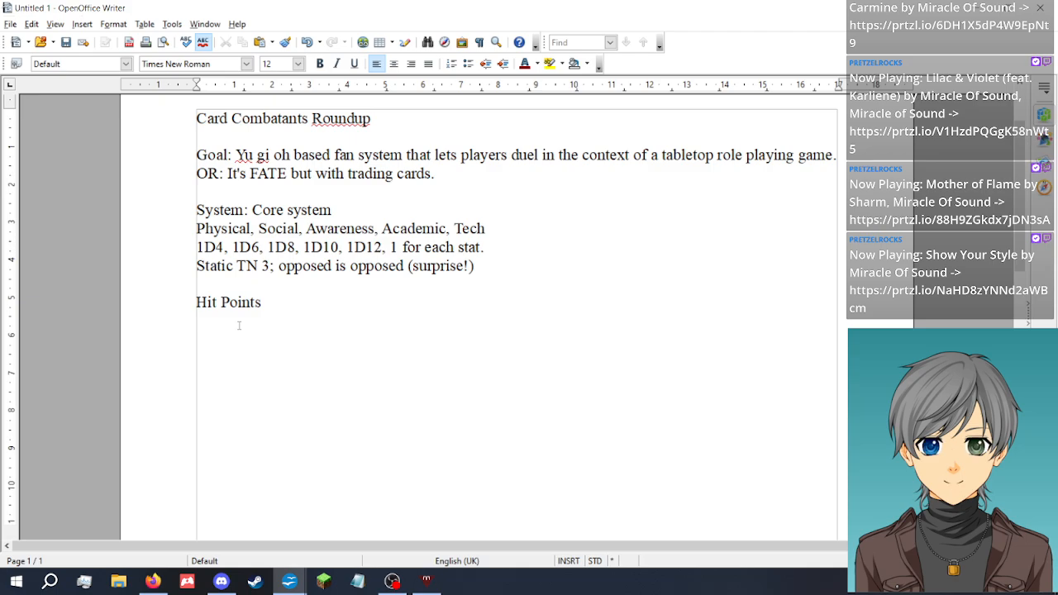
text(20)
key(Return)
text(Wh)
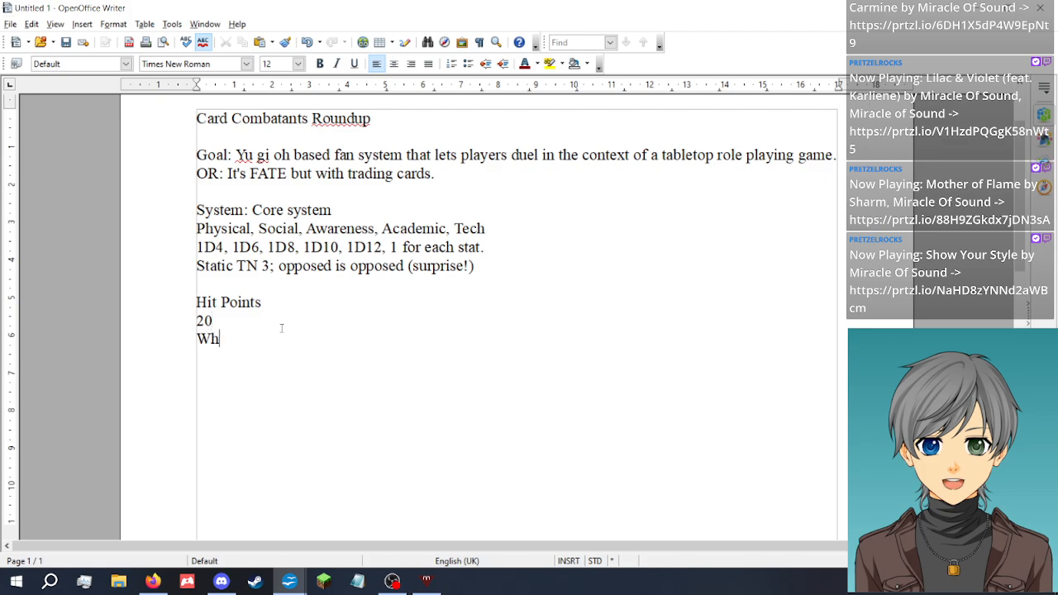
text(en HP hits 0, yo)
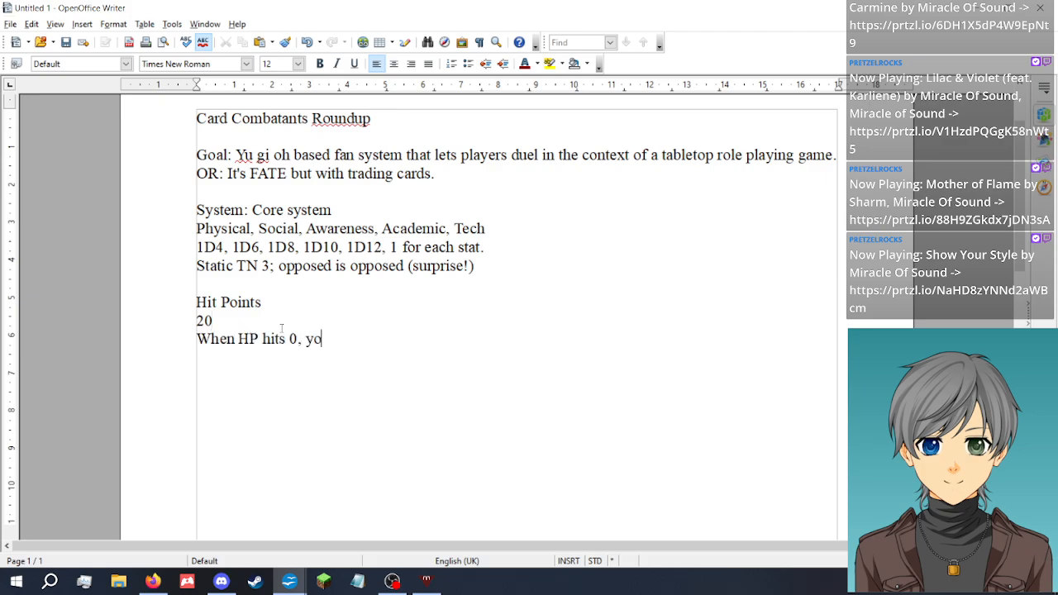
text(u go unconscious.)
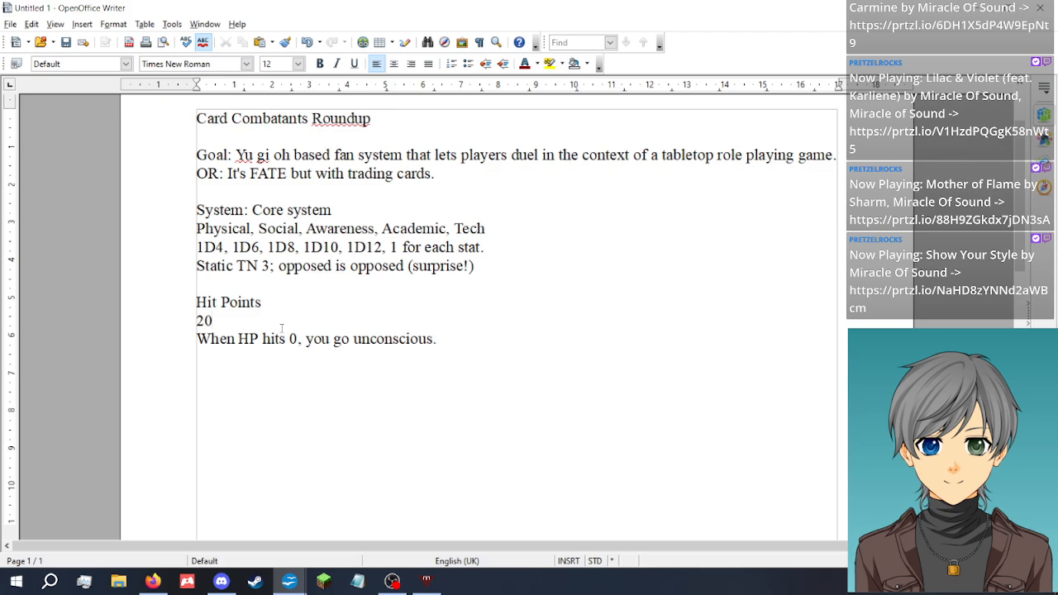
Add a "Damage" heading below the hit points section, followed by the line "Attacking vs defending"
click(271, 320)
click(294, 374)
key(Return)
text(Damage)
key(Return)
text(Attacking )
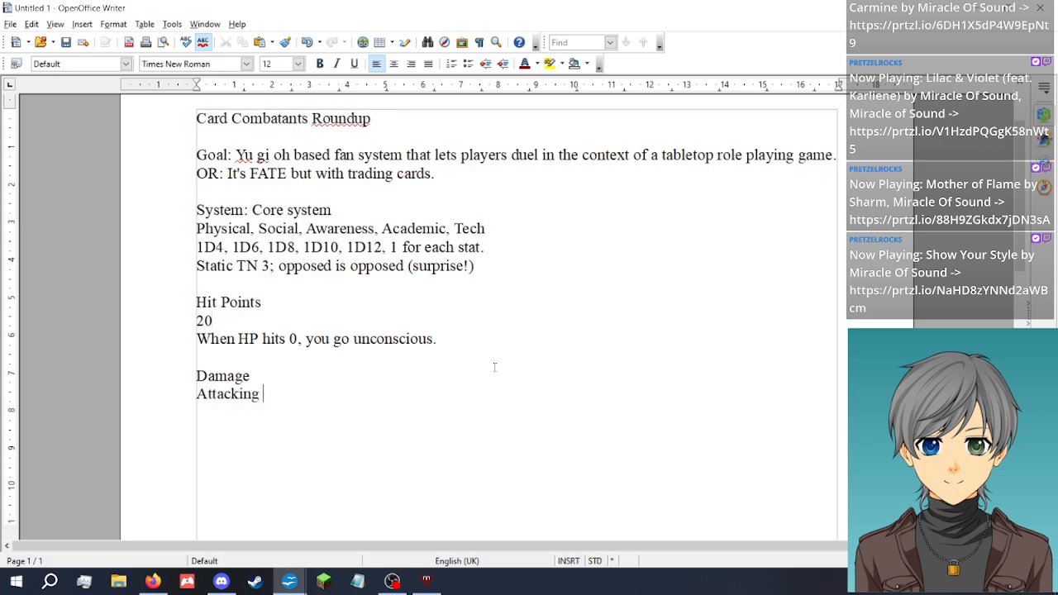
text(vs defending)
key(Return)
Write the rule "Each rolls 1 dice per attack; defender takes damage equal to the difference per attack" under "Attacking vs defending"
text(Ea)
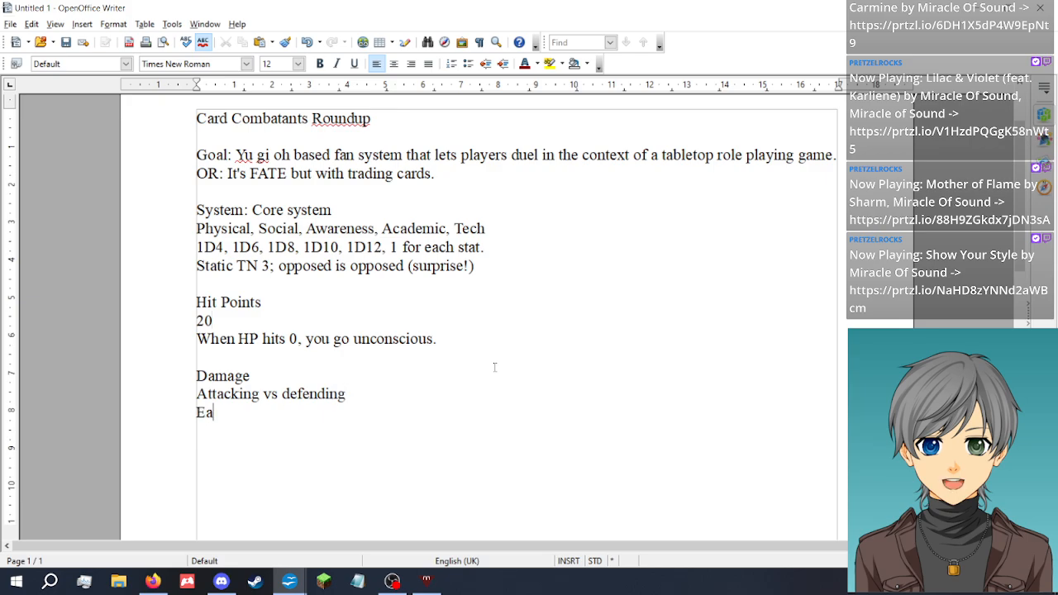
text(ch rolls 1 dice )
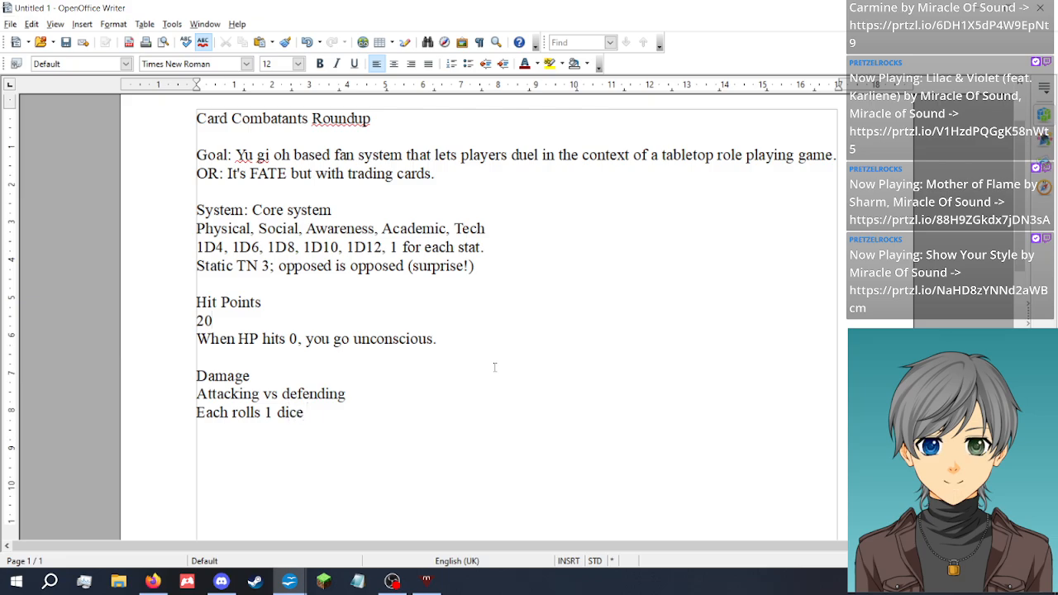
text(per attack:)
text( defen)
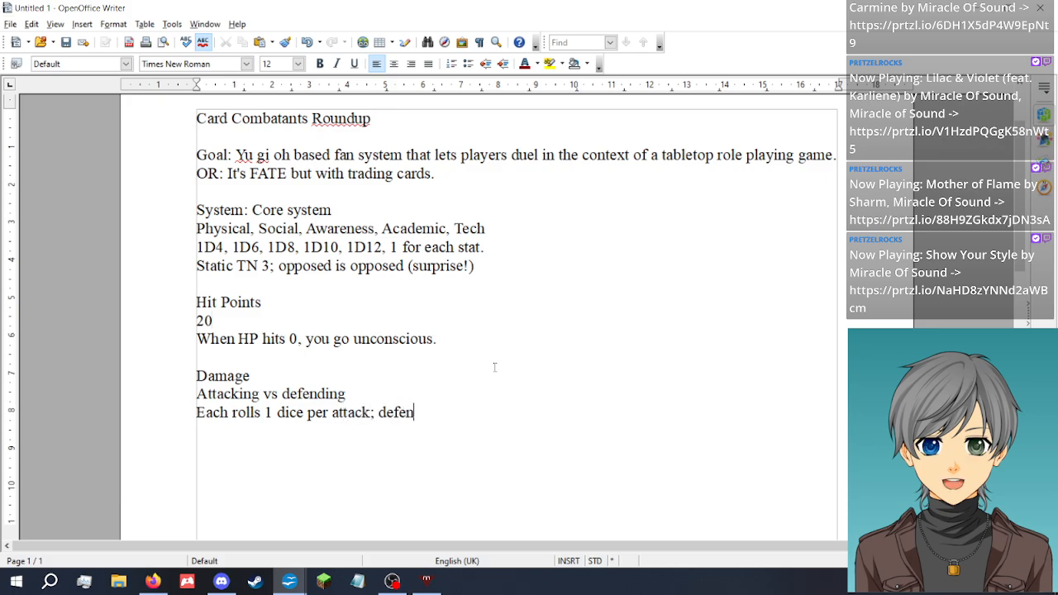
text(der takes damage )
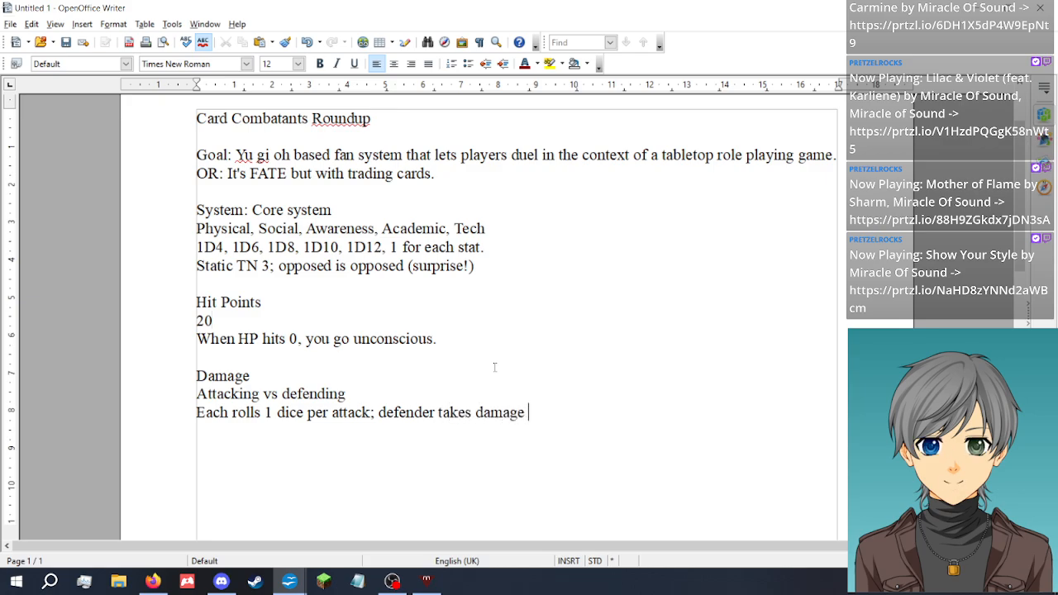
text(equal to the )
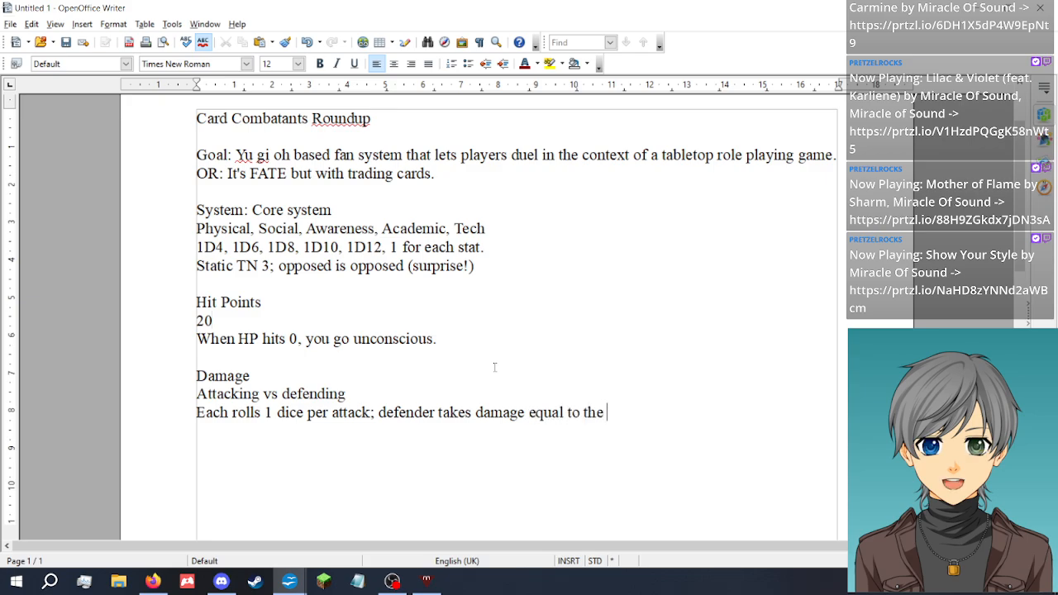
text(differences)
key(BackSpace)
text(per attack)
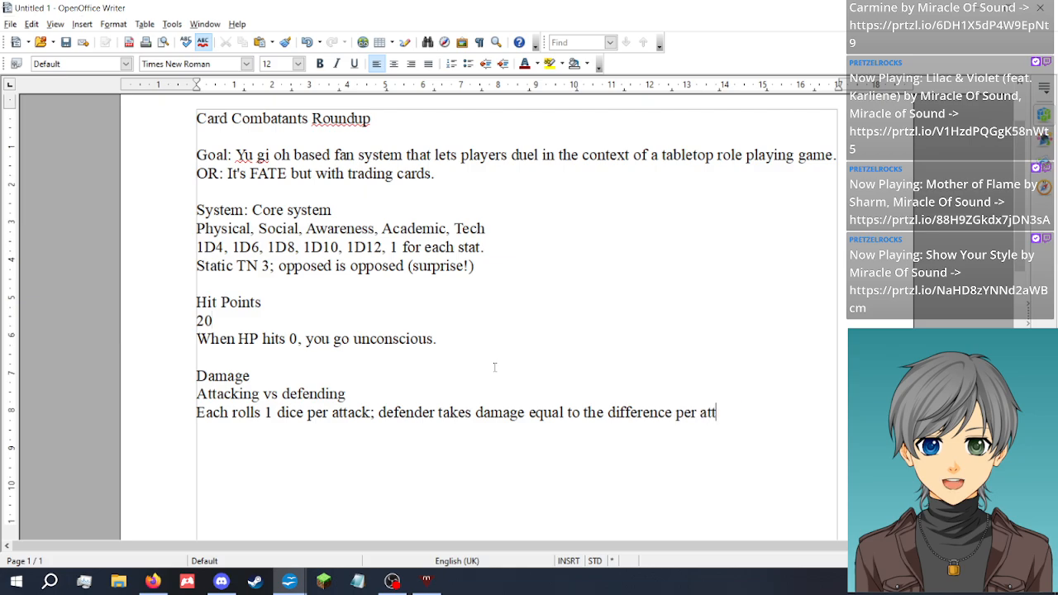
Complete the damage rule with "If defender rolls higher, no damage is dealt for that attack (the attack misses)."
text(. If defender r)
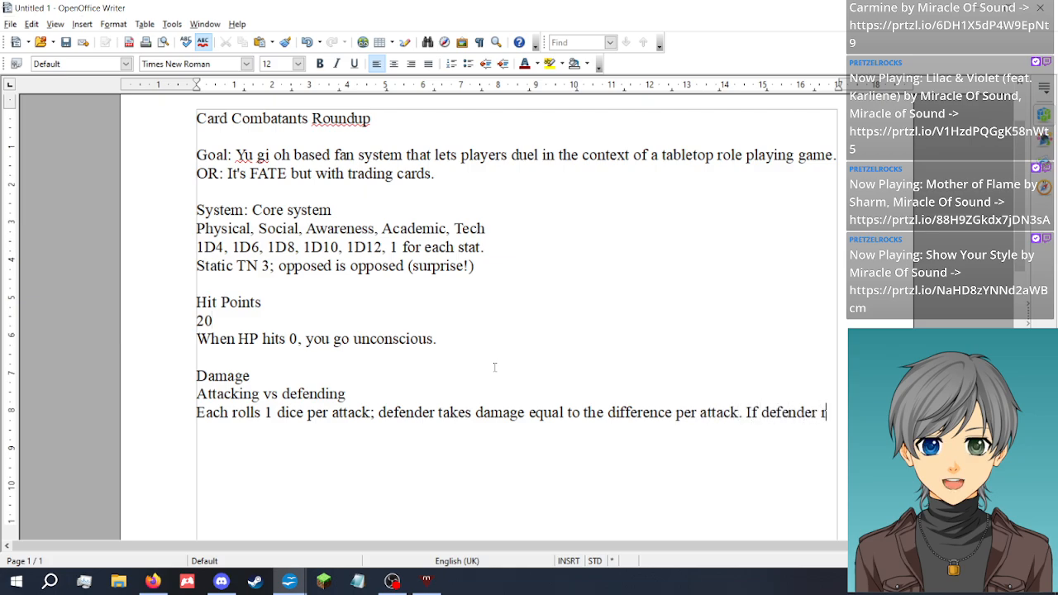
text(olls higher, no )
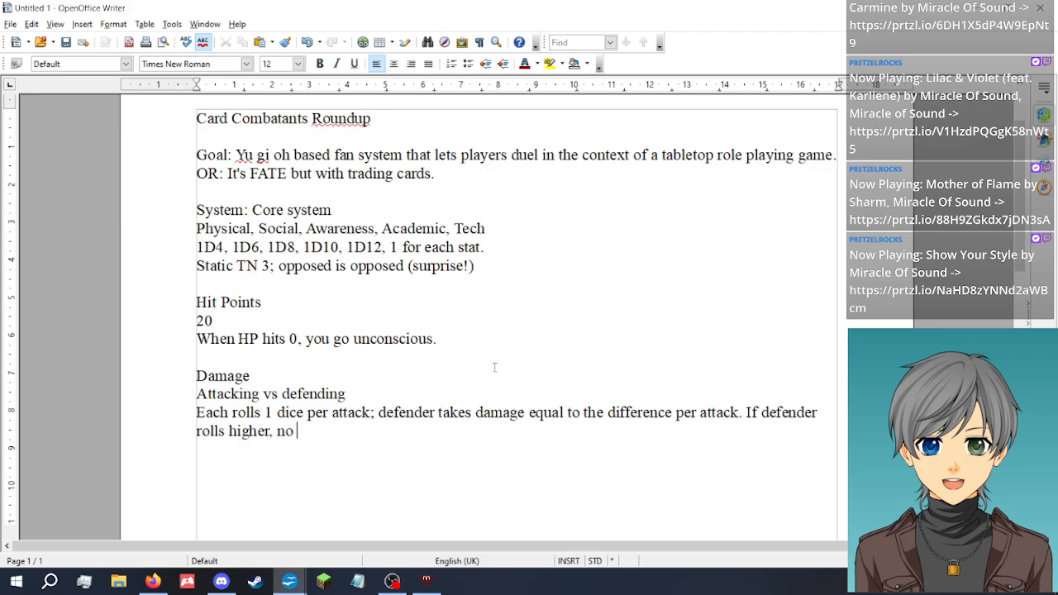
text(damage is dea)
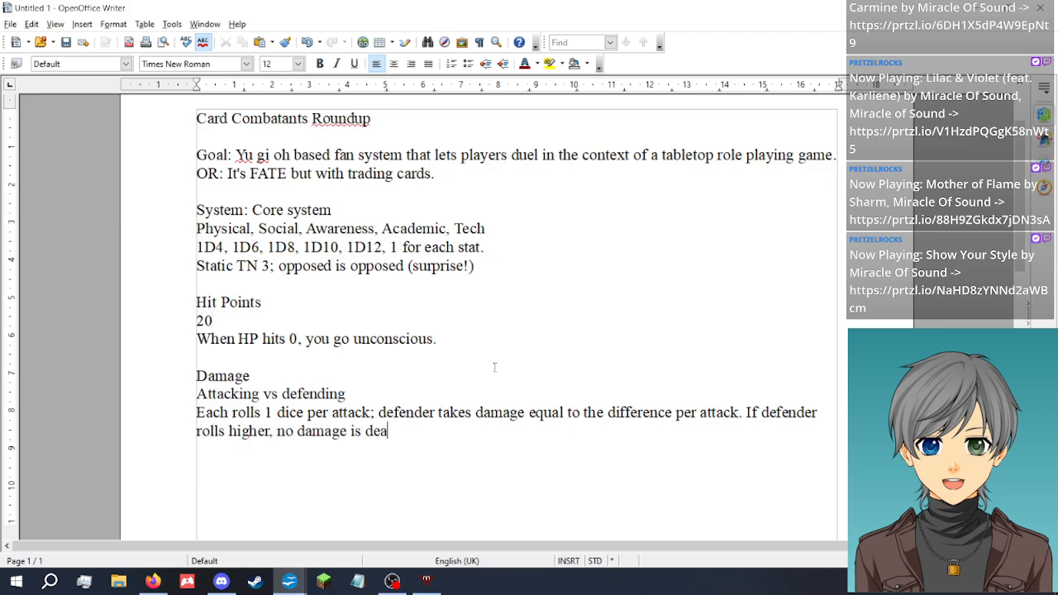
text(lt for that attack.)
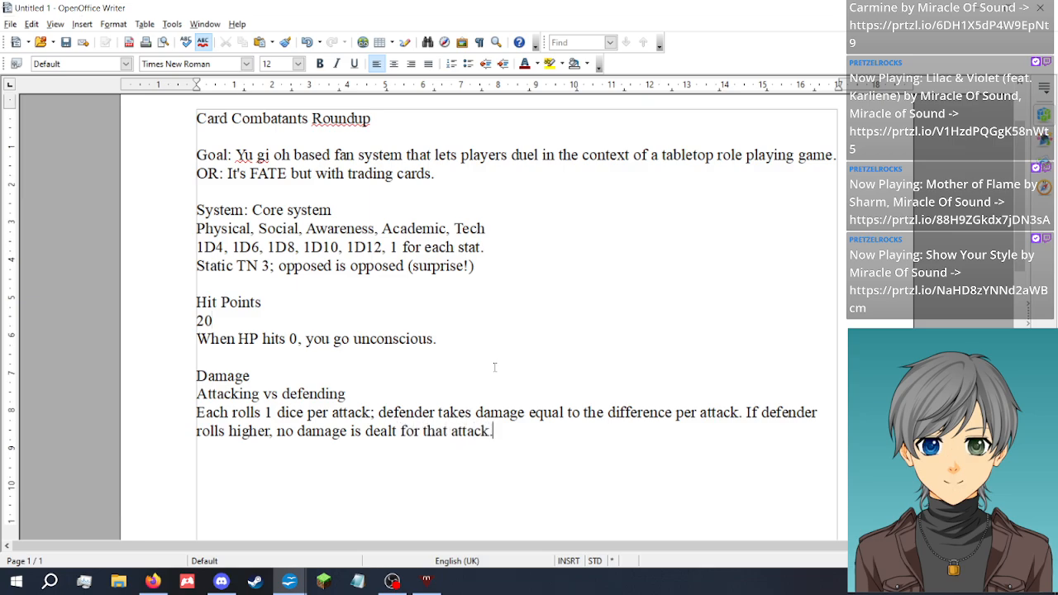
key(Left)
text((the attack misses))
key(End)
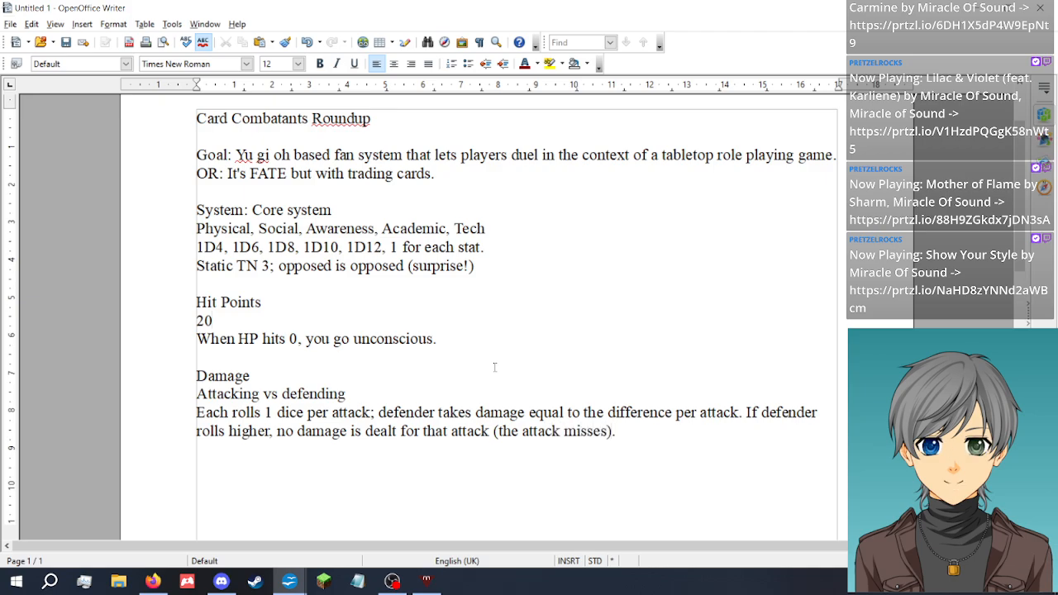
key(Return)
Reread the damage rule and the whole roundup, from the goal through the core system and hit points sections
drag(609, 431, 498, 431)
click(497, 431)
click(630, 431)
drag(193, 415, 731, 415)
click(435, 431)
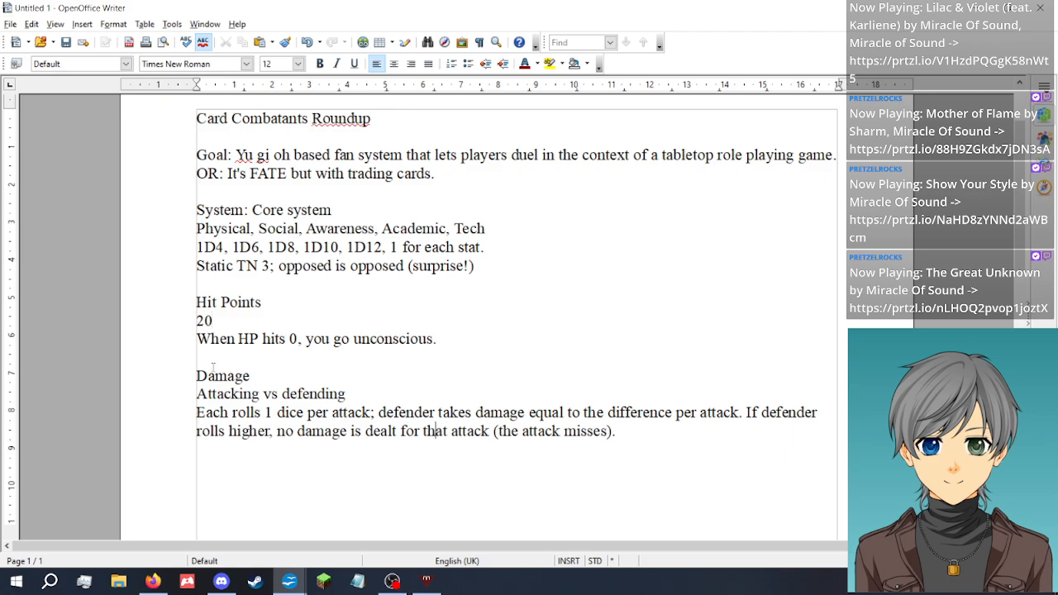
scroll(397, 428, down, 3)
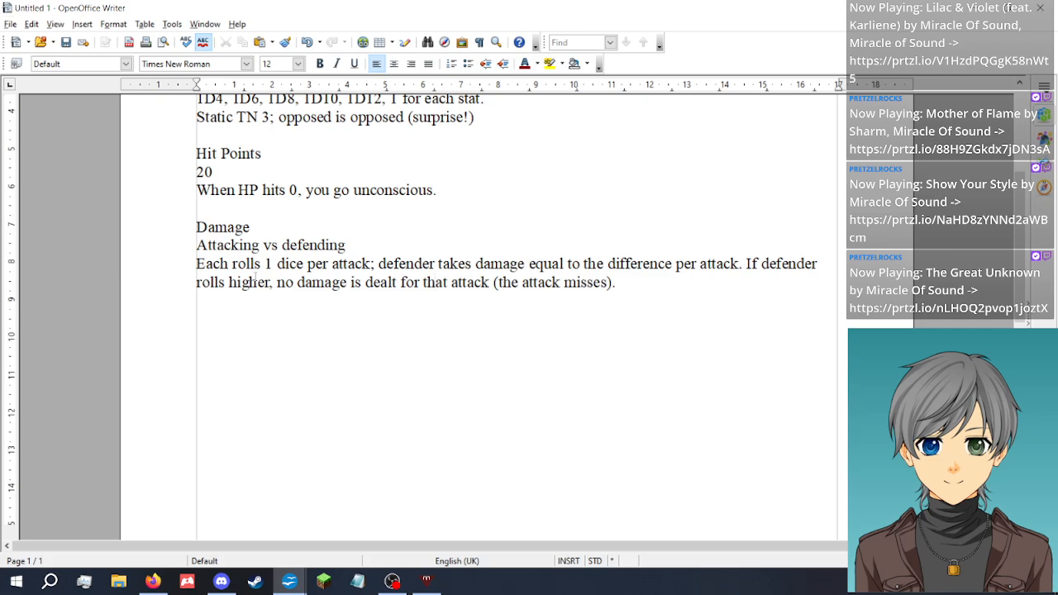
scroll(254, 281, up, 3)
scroll(277, 372, down, 4)
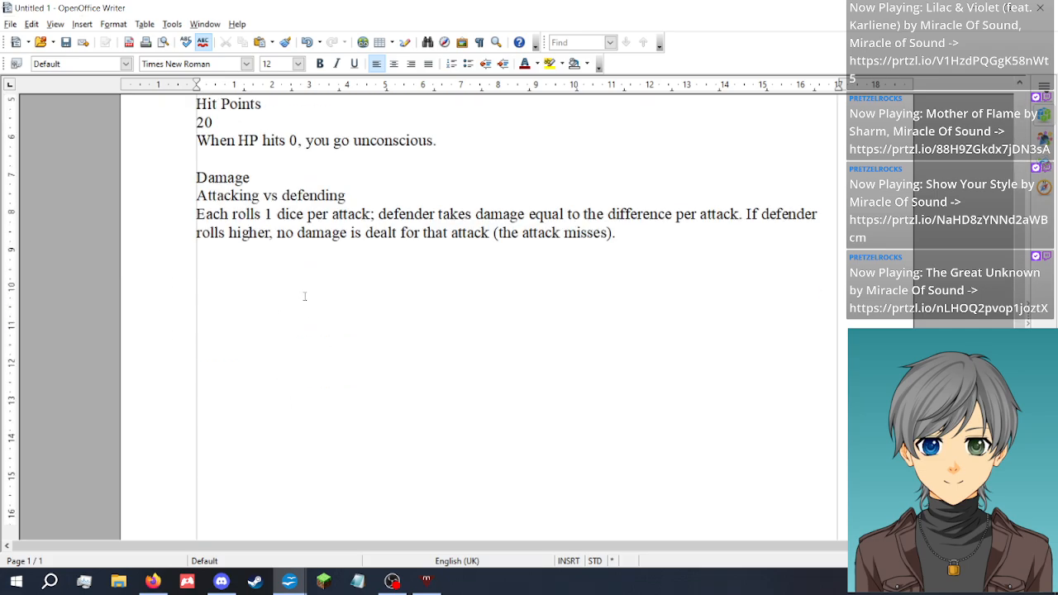
scroll(304, 296, up, 2)
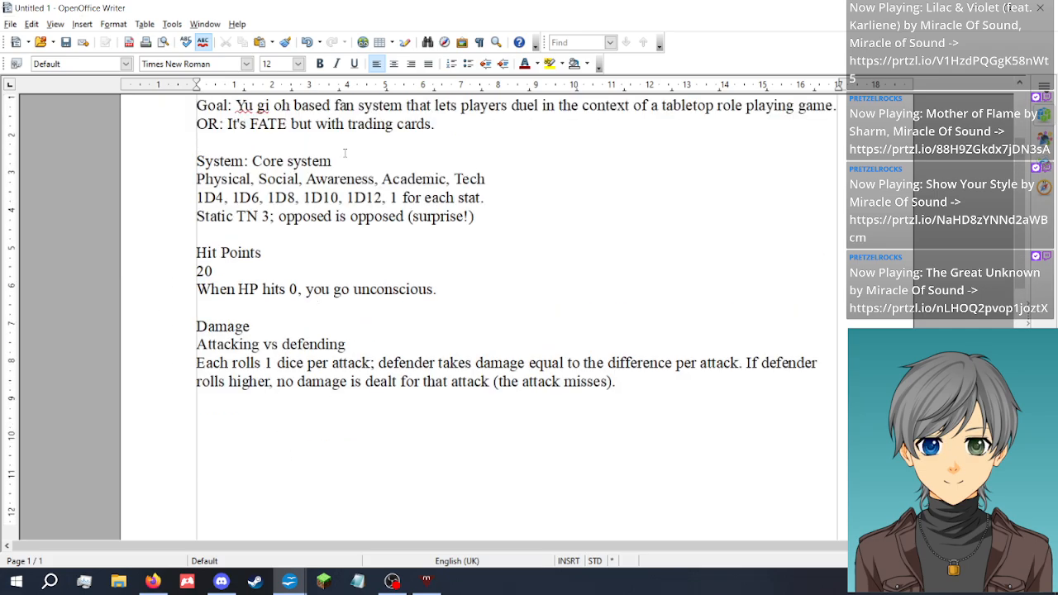
click(346, 158)
click(518, 185)
click(487, 298)
click(397, 328)
click(394, 273)
click(669, 383)
scroll(639, 404, up, 2)
click(503, 280)
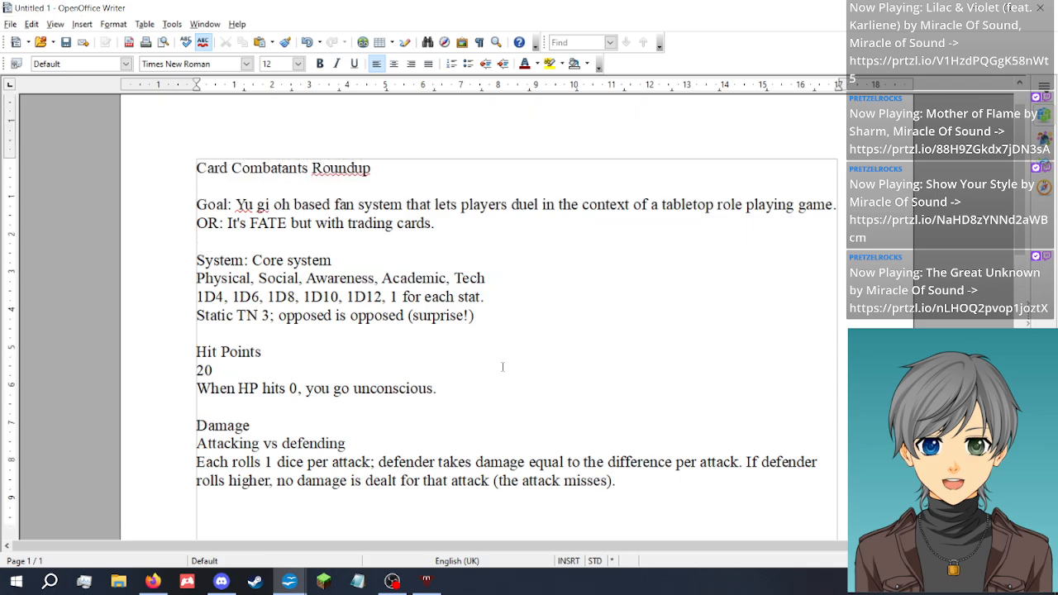
scroll(502, 367, down, 2)
click(462, 285)
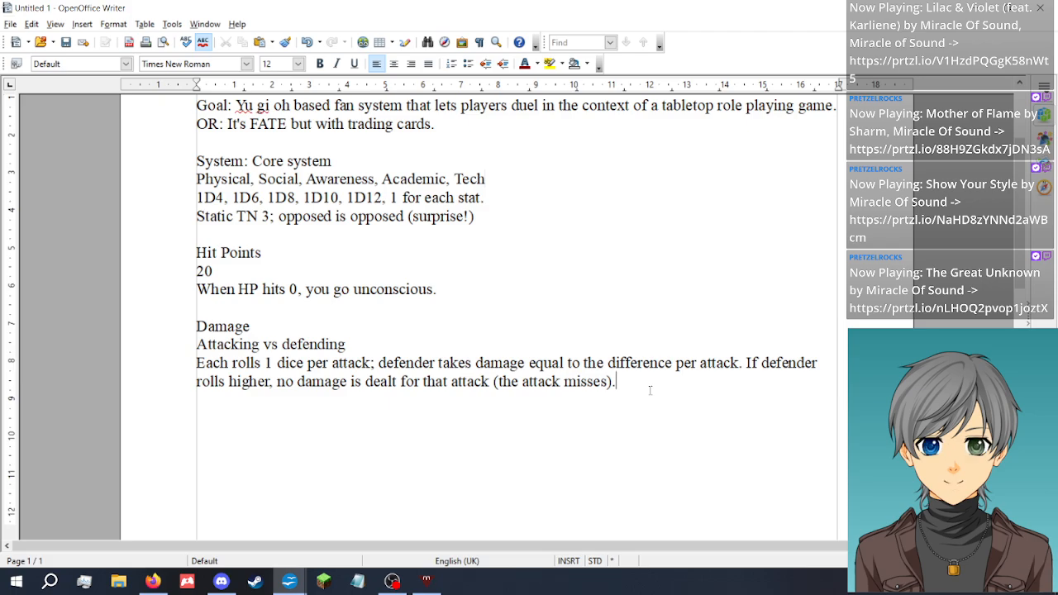
Add a "Card Game" heading below the damage rules, with "???" as a placeholder line and blank space beneath it
key(Return)
key(Return)
text(Card Game)
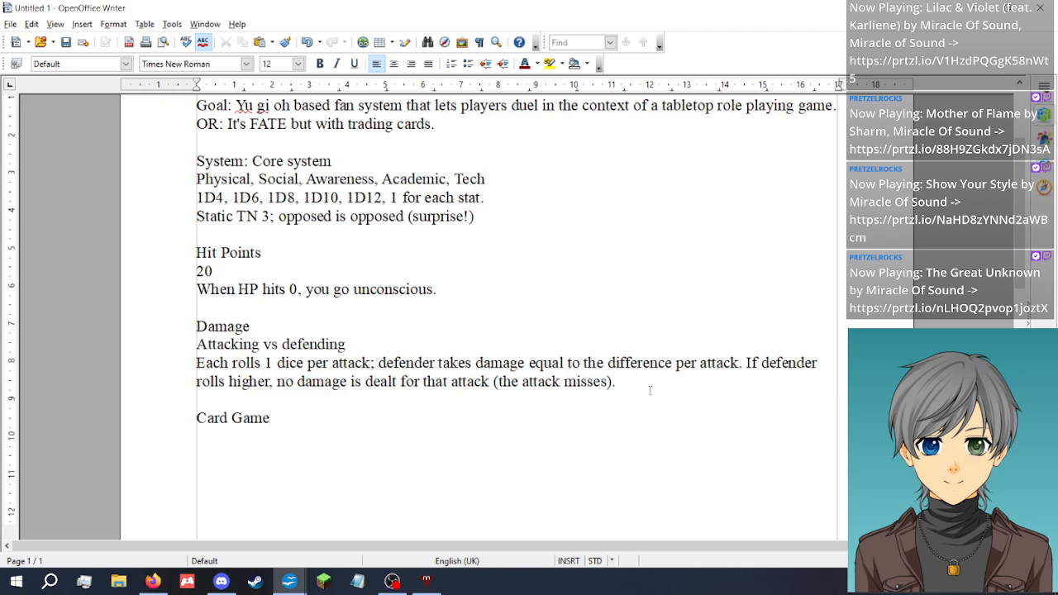
key(Return)
text(???)
scroll(355, 485, down, 4)
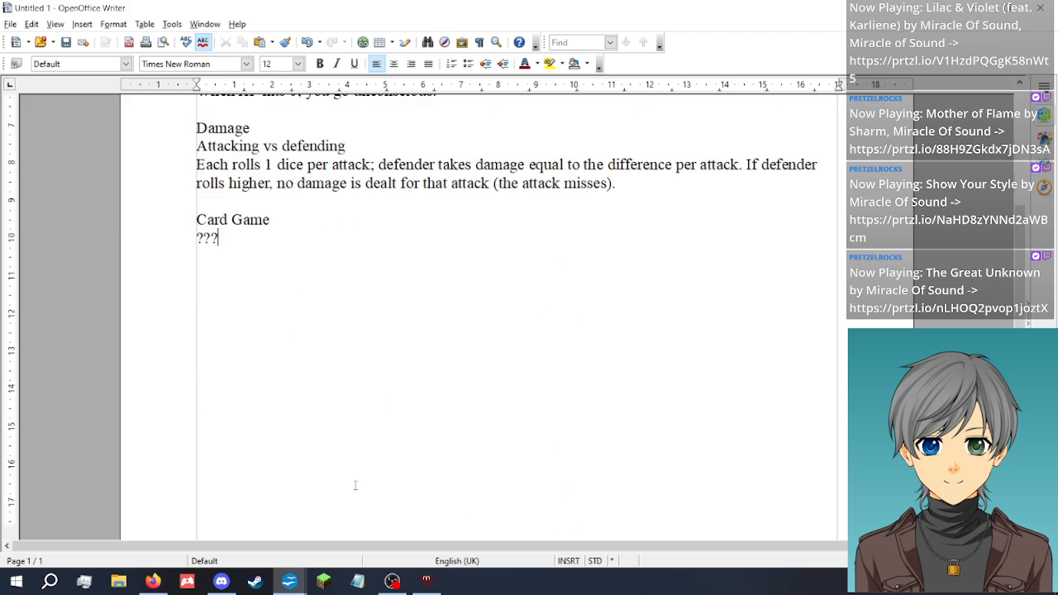
key(Return)
Switch to Card Combatants.odt and check its open questions on card games, non-card games and non-combatants, plus the homework note
mouse_move(290, 581)
click(236, 533)
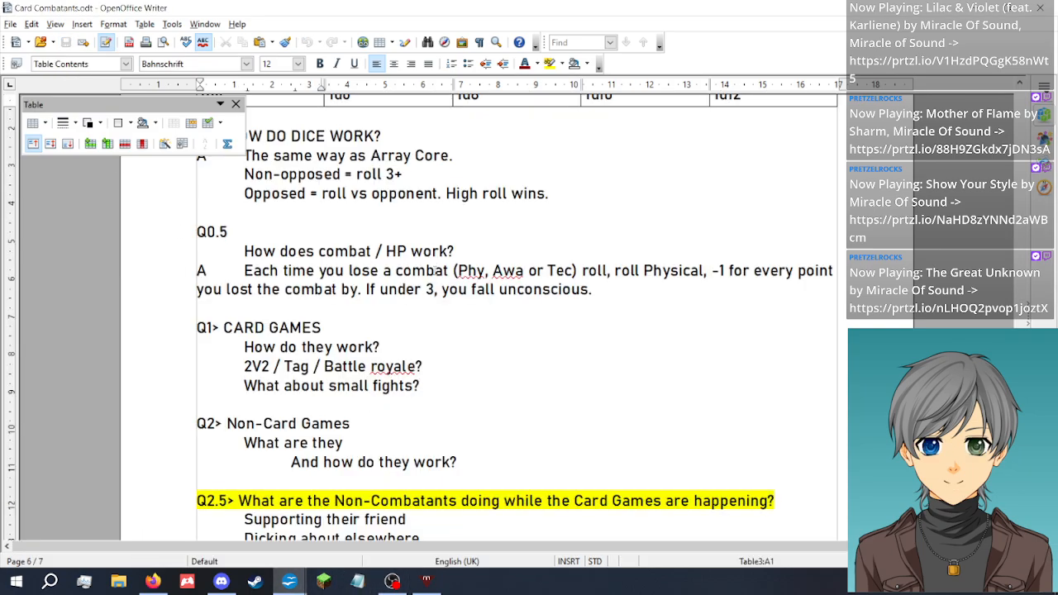
scroll(486, 261, up, 1)
scroll(466, 282, down, 3)
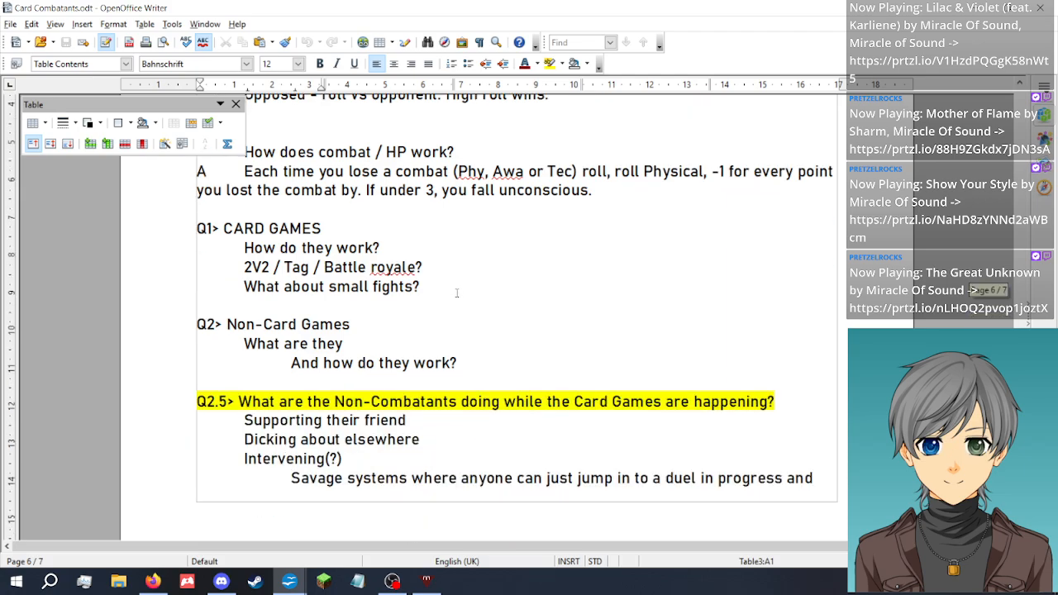
scroll(456, 301, down, 2)
scroll(447, 302, up, 2)
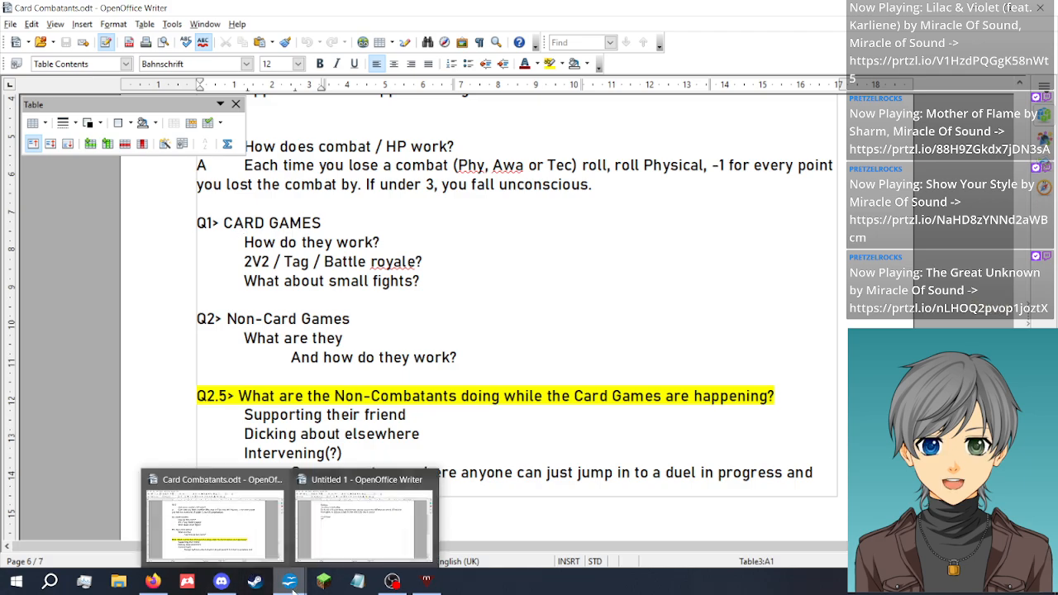
scroll(295, 330, down, 6)
scroll(295, 330, down, 4)
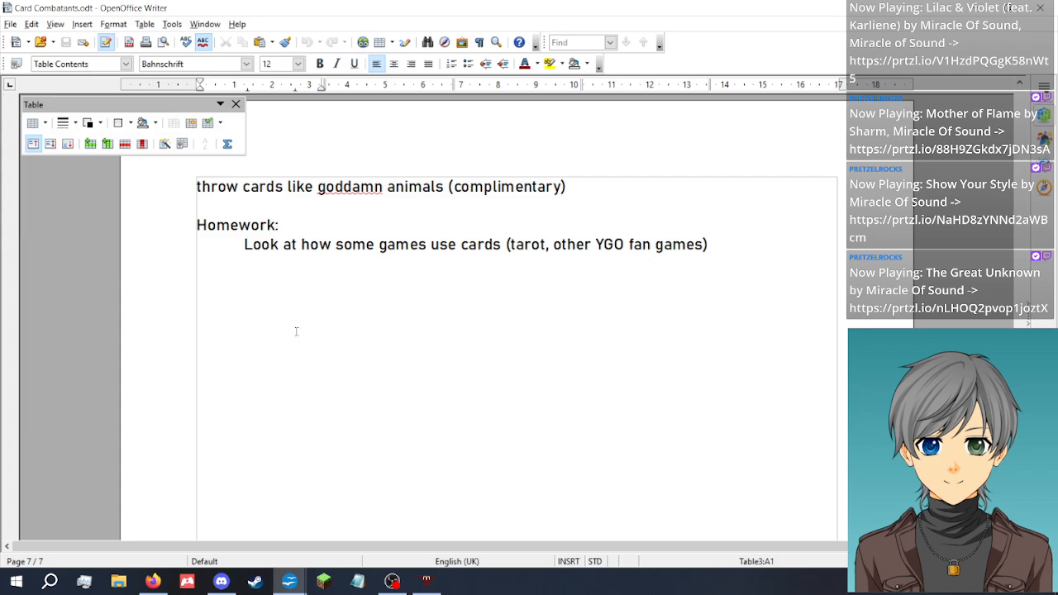
scroll(295, 330, up, 9)
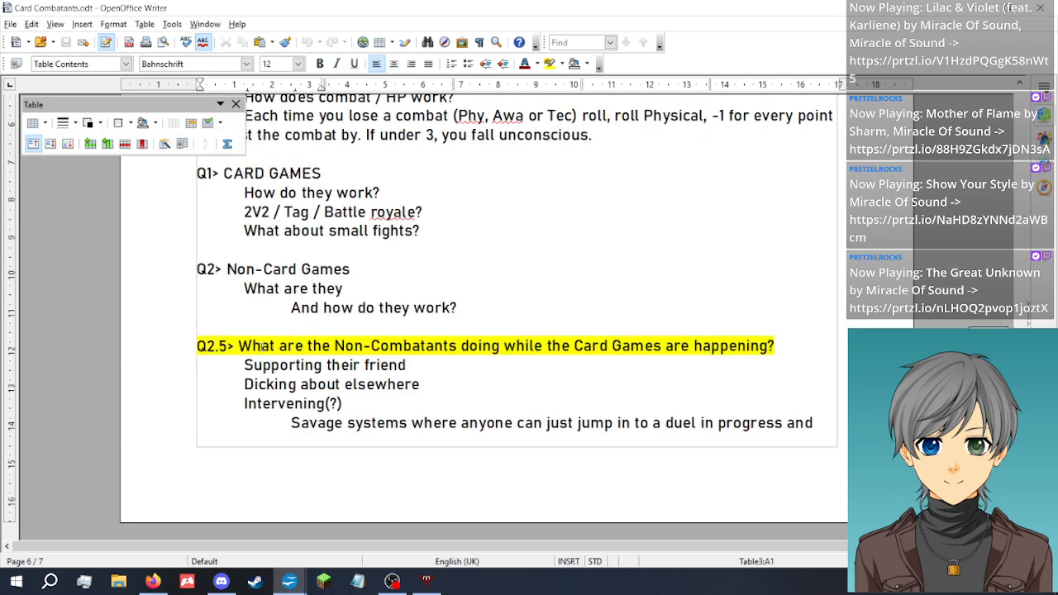
scroll(261, 348, up, 1)
Return to the untitled roundup document and add the question "> How do they work?" below the Card Game placeholder
mouse_move(300, 585)
click(354, 516)
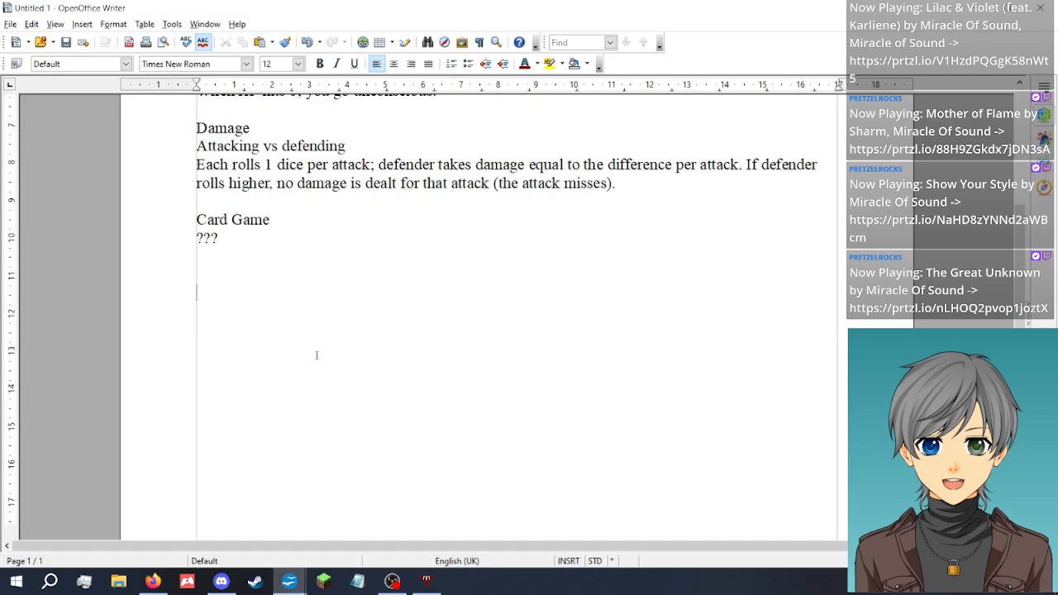
key(BackSpace)
text(> Card)
key(ctrl+BackSpace)
text(How do they )
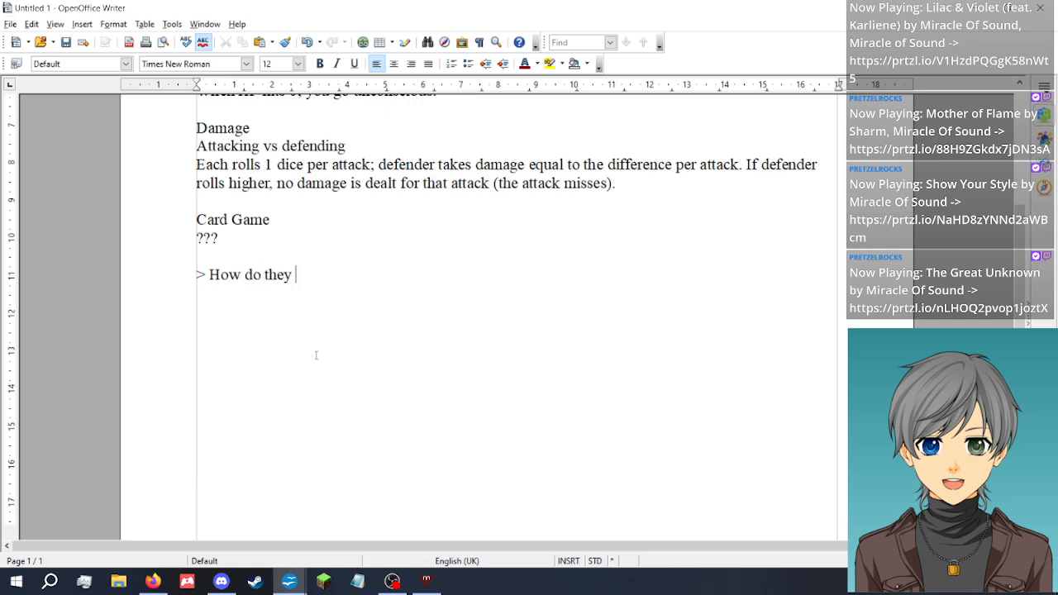
text(work?)
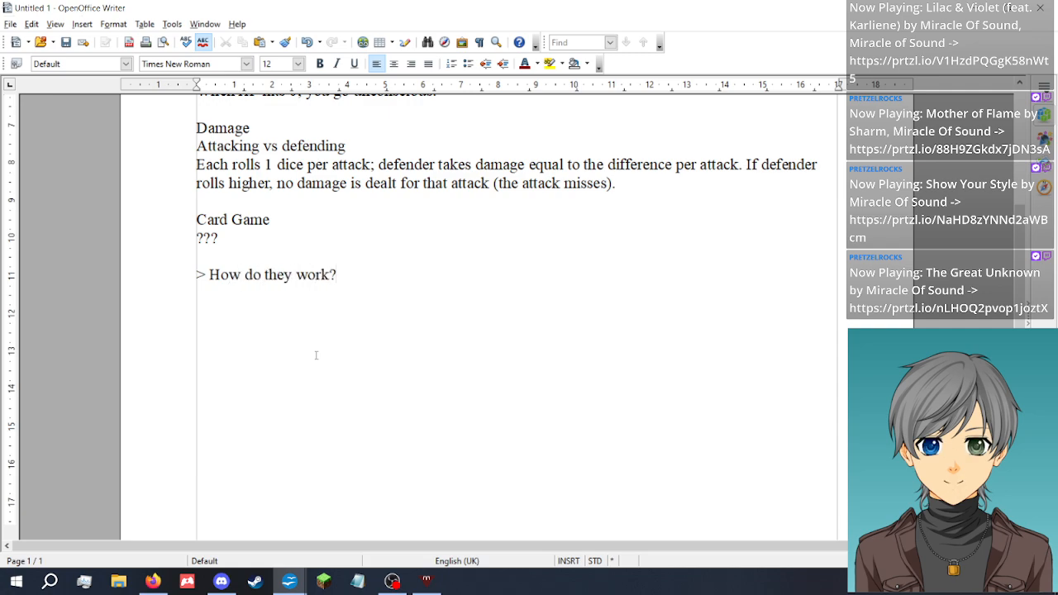
Add the question "> What is everyone else doing at this point?" below the "How do they work?" question
key(Return)
text(>)
click(149, 582)
click(289, 581)
mouse_move(289, 581)
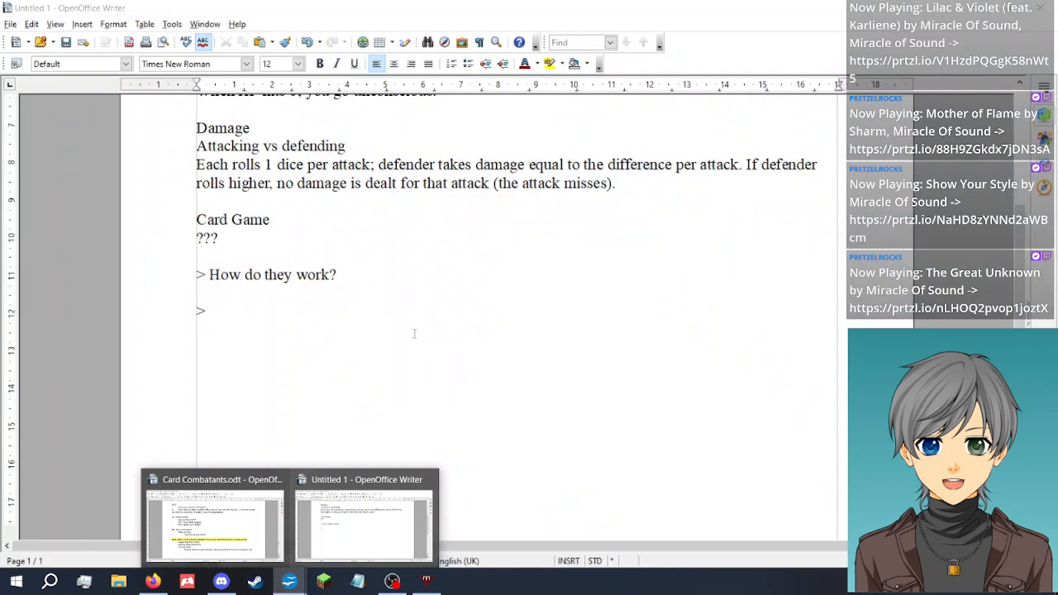
text(Wh)
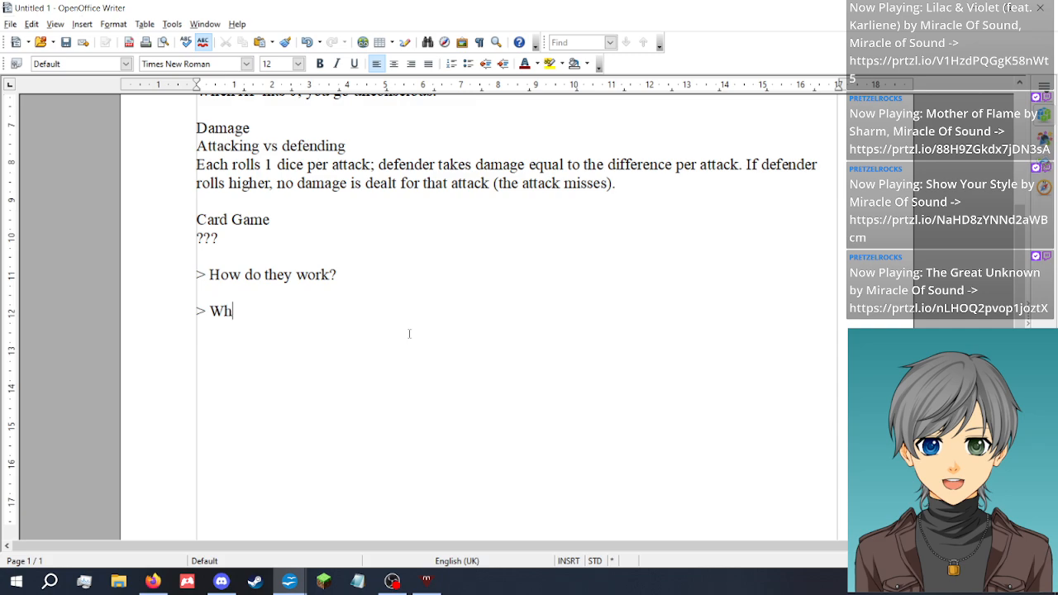
text(at is everyone)
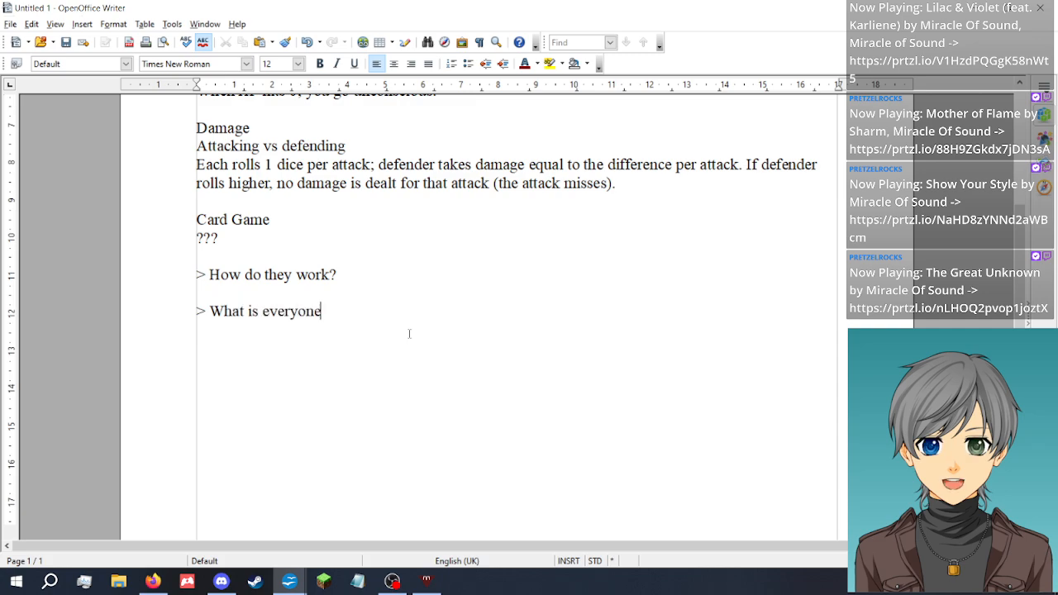
text( else doing)
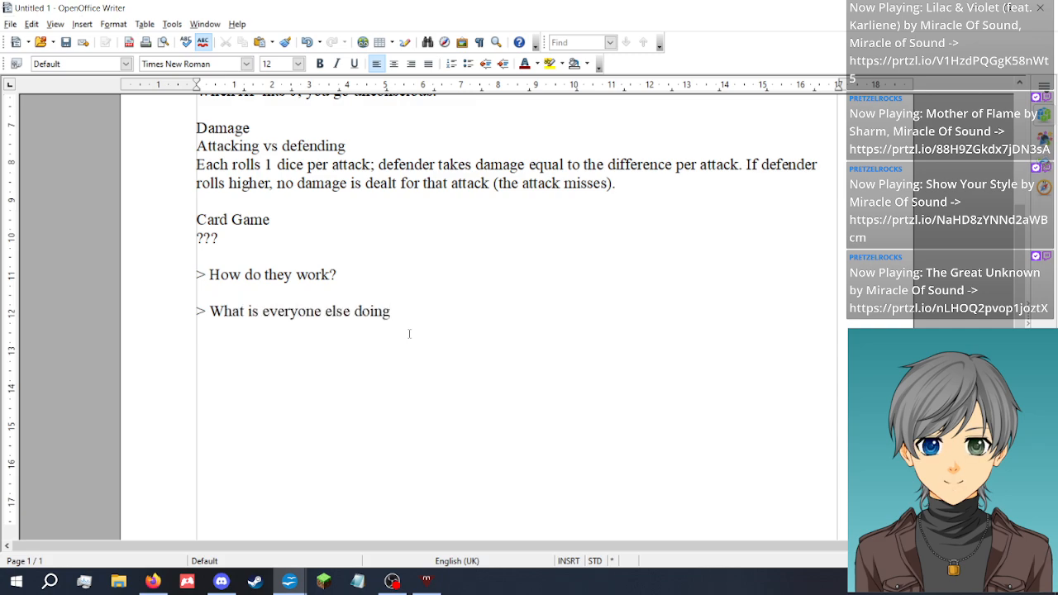
text( at this poi)
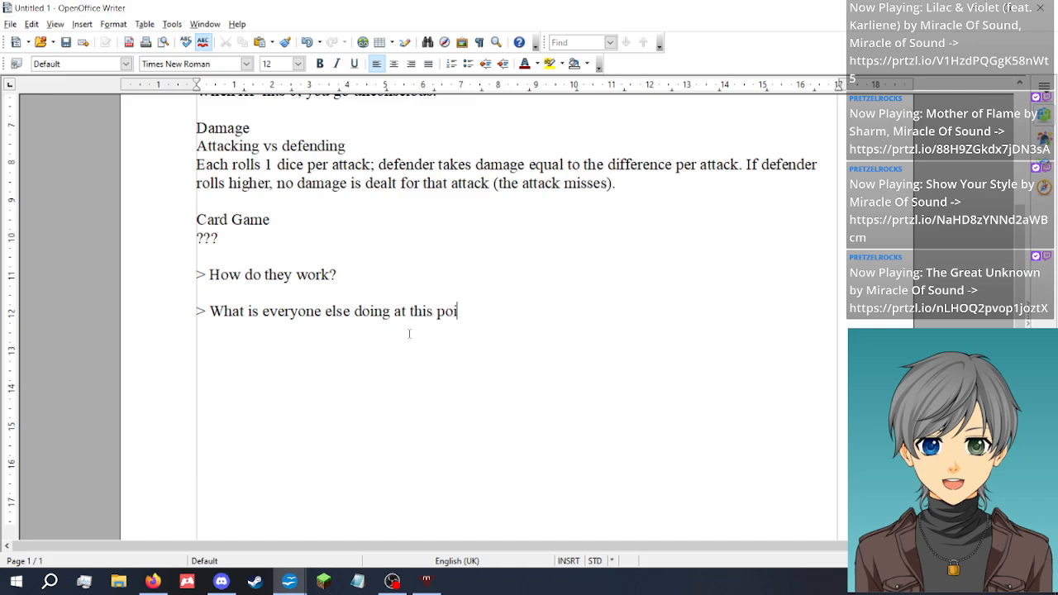
text(nt?)
drag(514, 322, 184, 308)
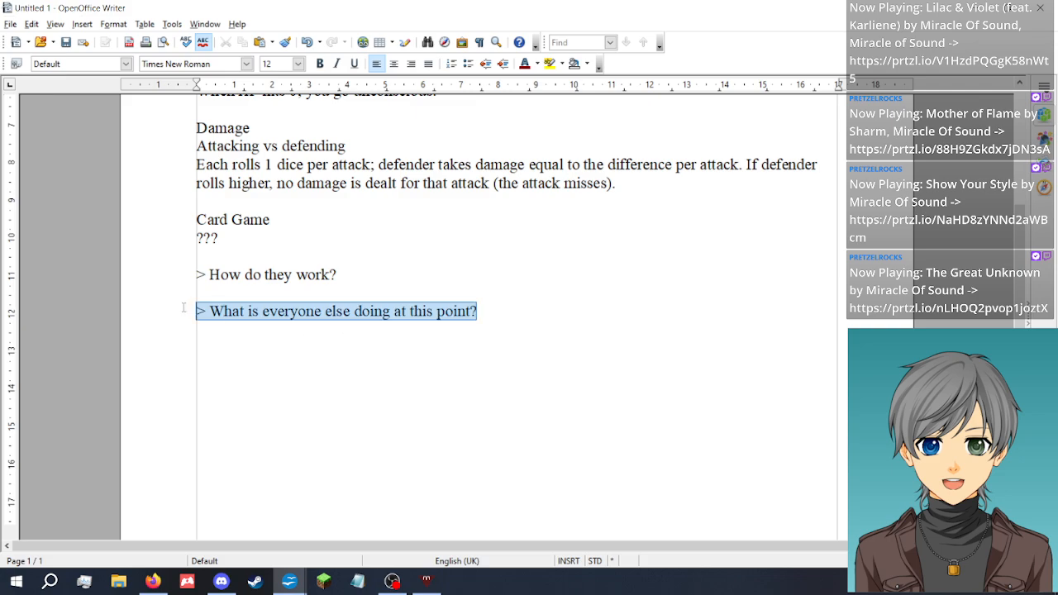
click(493, 321)
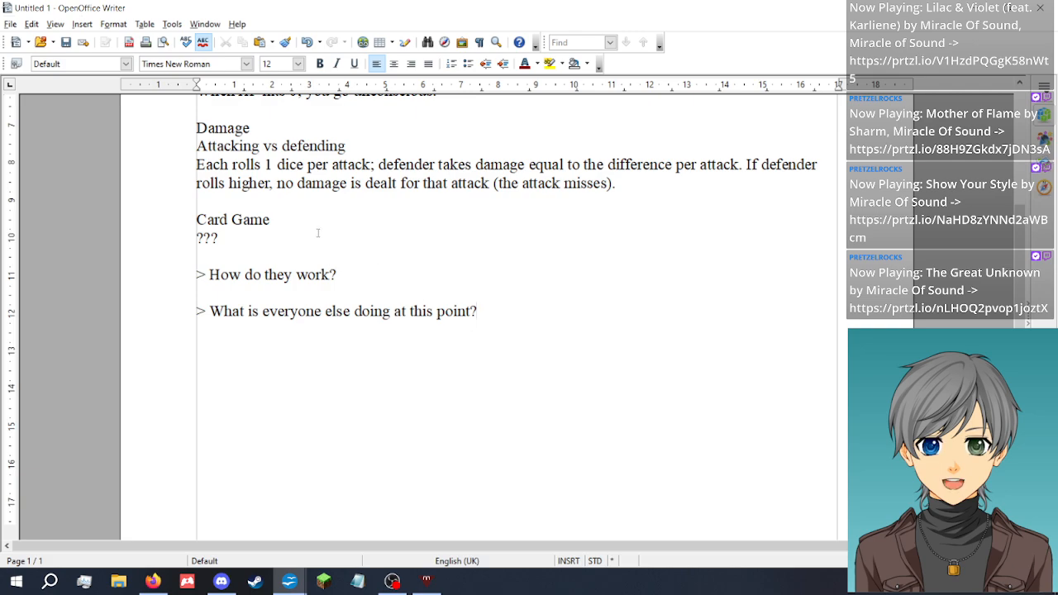
Insert the line "We are NOT:" between the Card Game placeholder and the "How do they work?" question, with blank lines around it
key(Return)
key(Return)
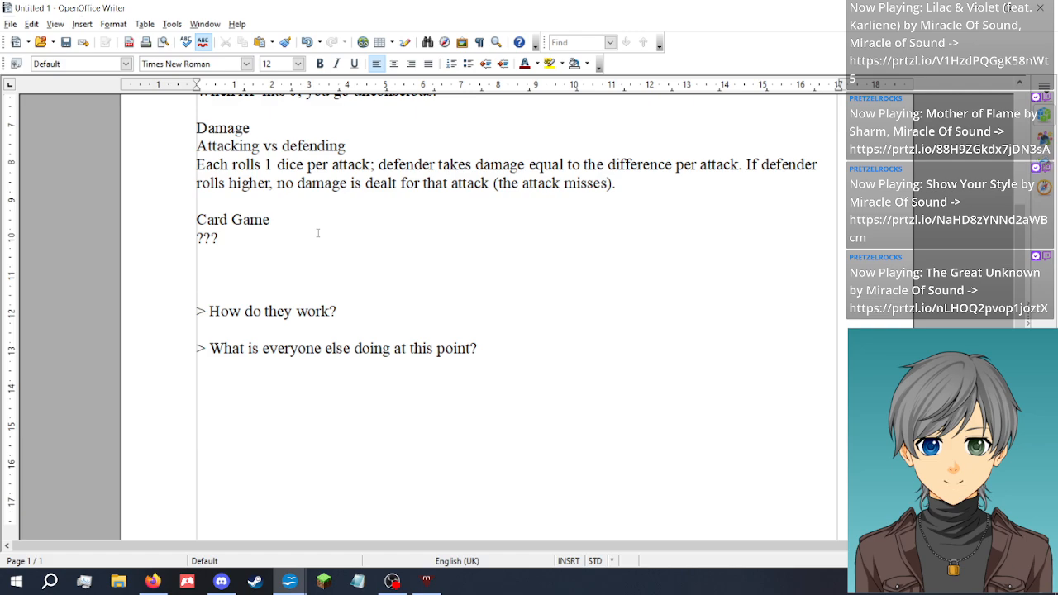
text(We are n)
key(BackSpace)
text(ONT)
key(Return)
key(BackSpace)
key(BackSpace)
key(BackSpace)
key(BackSpace)
text(NOT:)
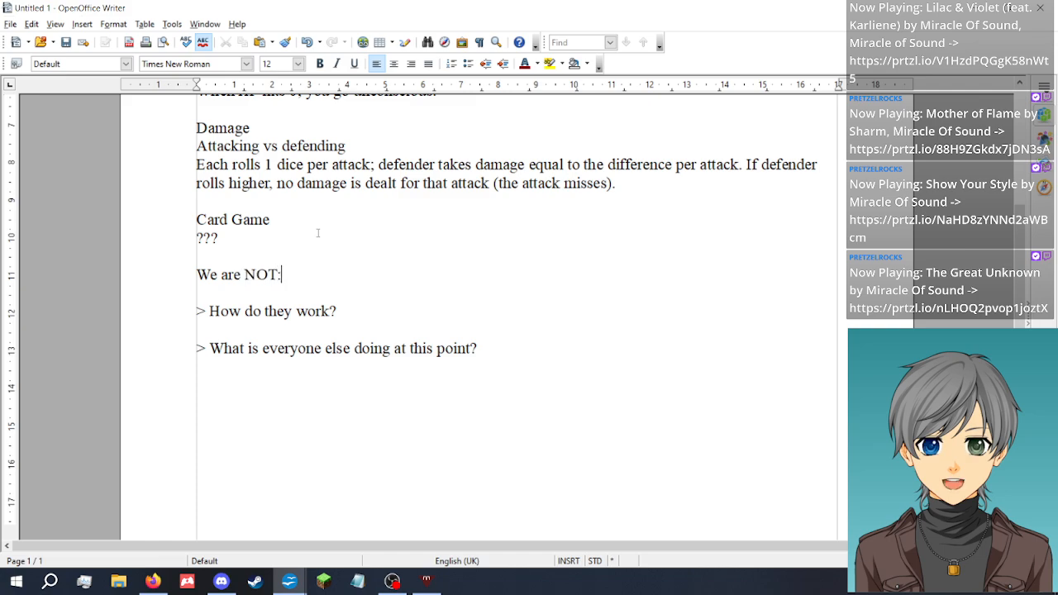
Add "Running whole ass matches" as the first entry beneath "We are NOT:"
key(Return)
text(Running whole ass )
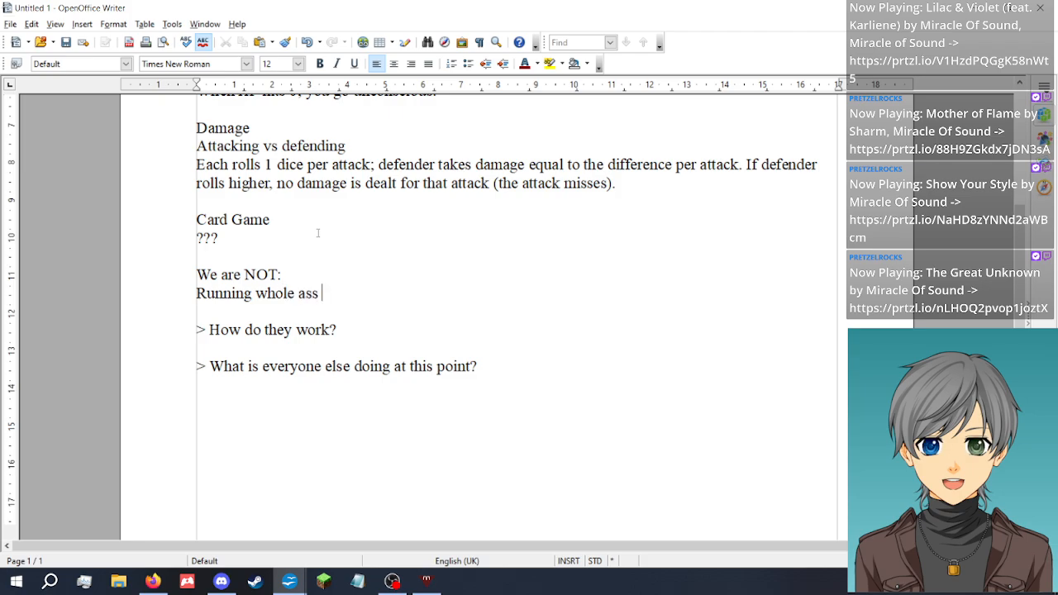
text(matches)
key(Return)
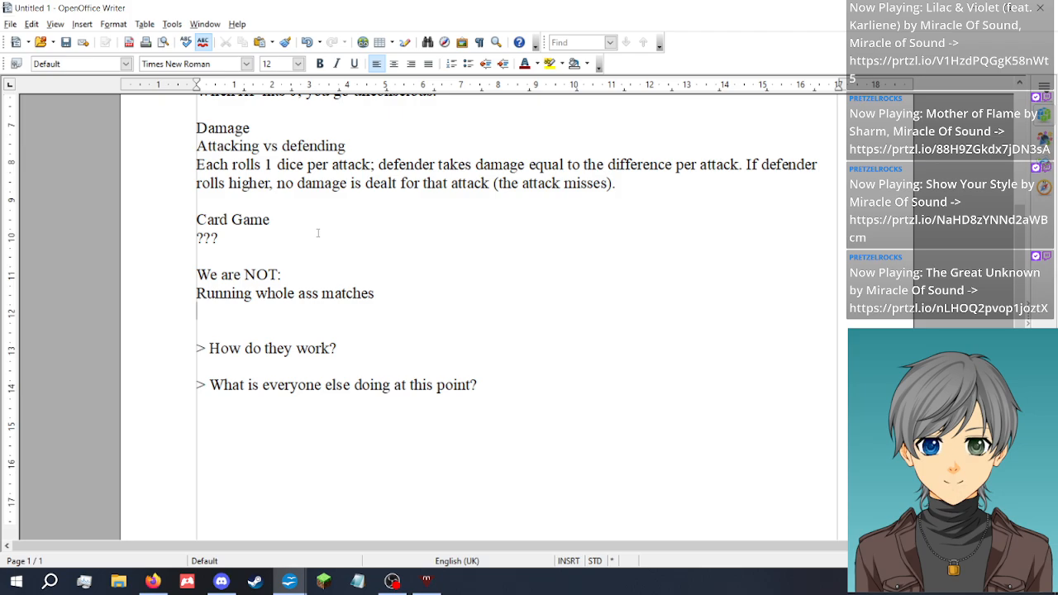
Add the second entry "Doing full-scale duels (8K LP, 40-60 card decks)" with a blank line beneath it
text(Doing f)
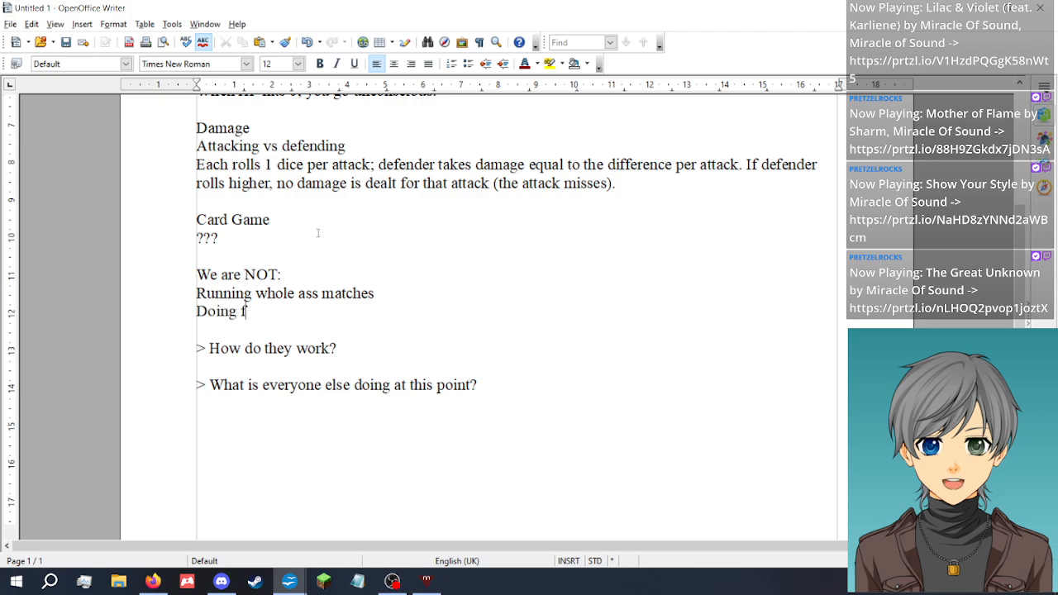
text(ull-scale du)
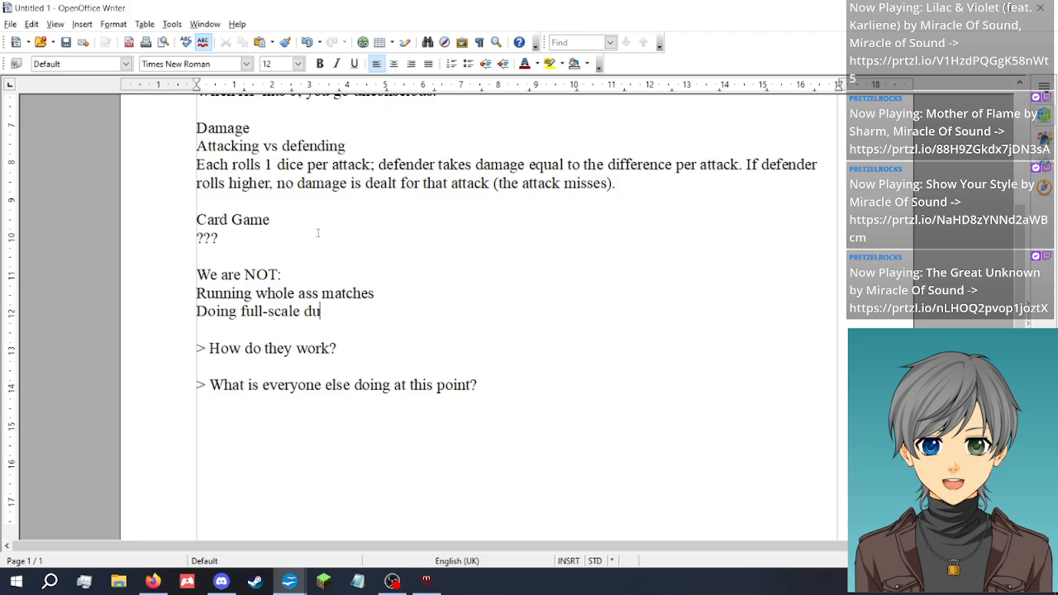
text(els (8K LP, 40)
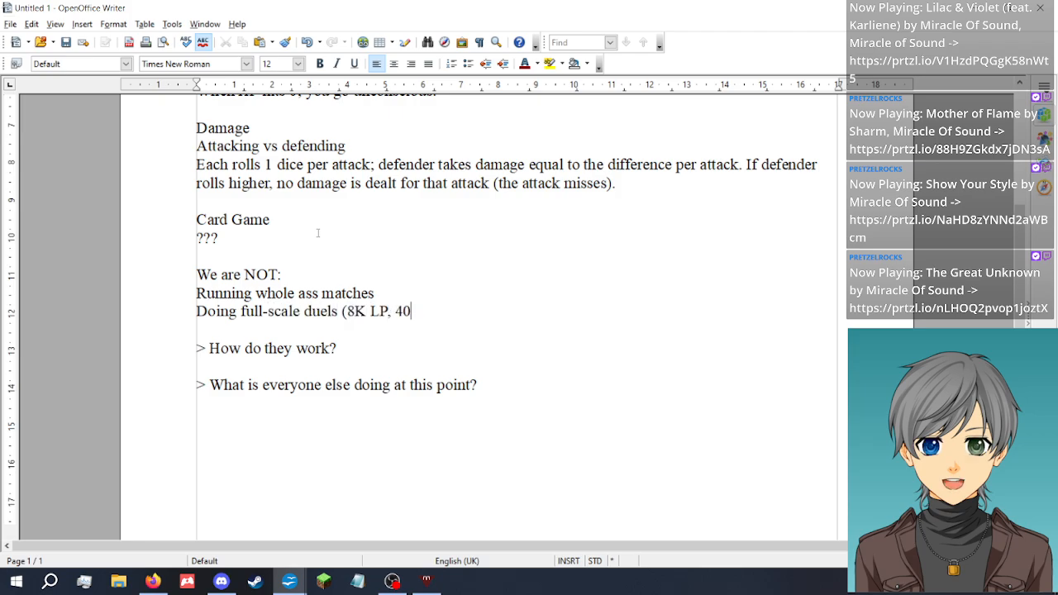
text(-60 card decks, etc)
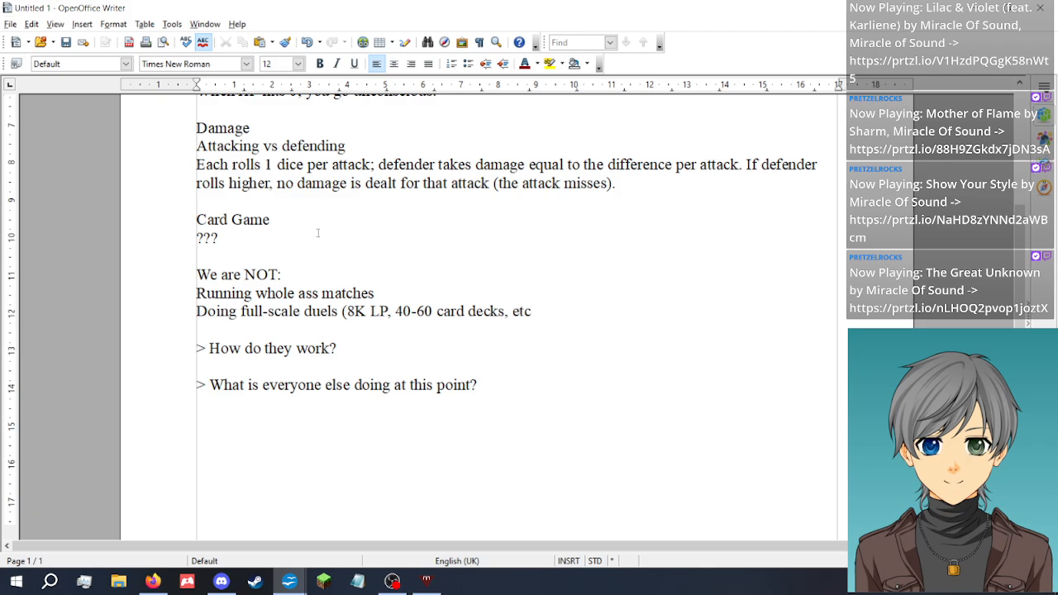
key(BackSpace)
key(BackSpace)
key(BackSpace)
key(BackSpace)
key(BackSpace)
text())
key(Return)
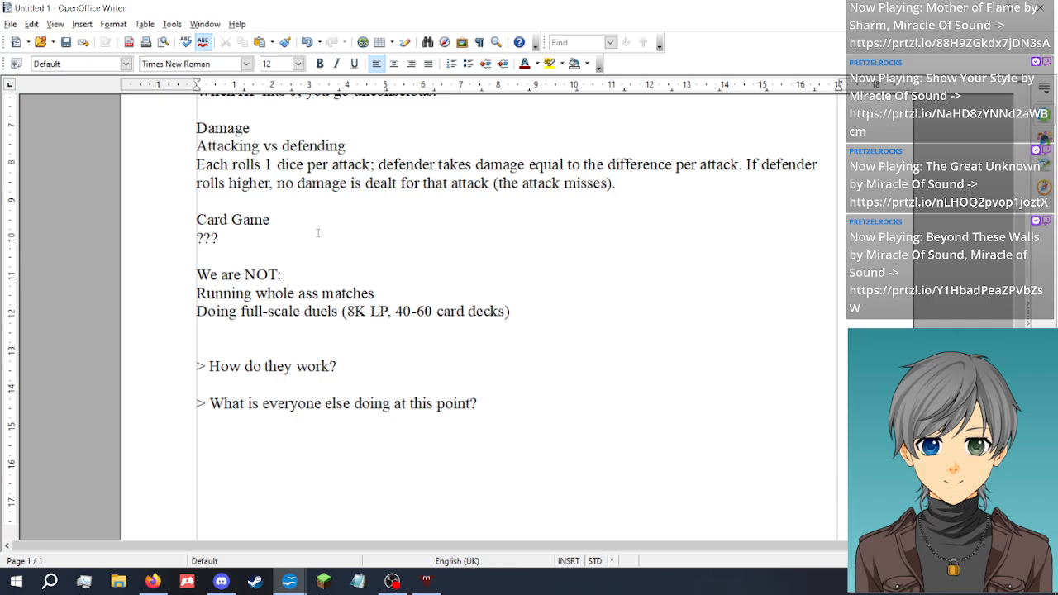
Switch to Firefox, search for "yugioh banlist" in a new tab and open the current Forbidden & Limited list on yugioh-card.com
click(153, 581)
click(199, 15)
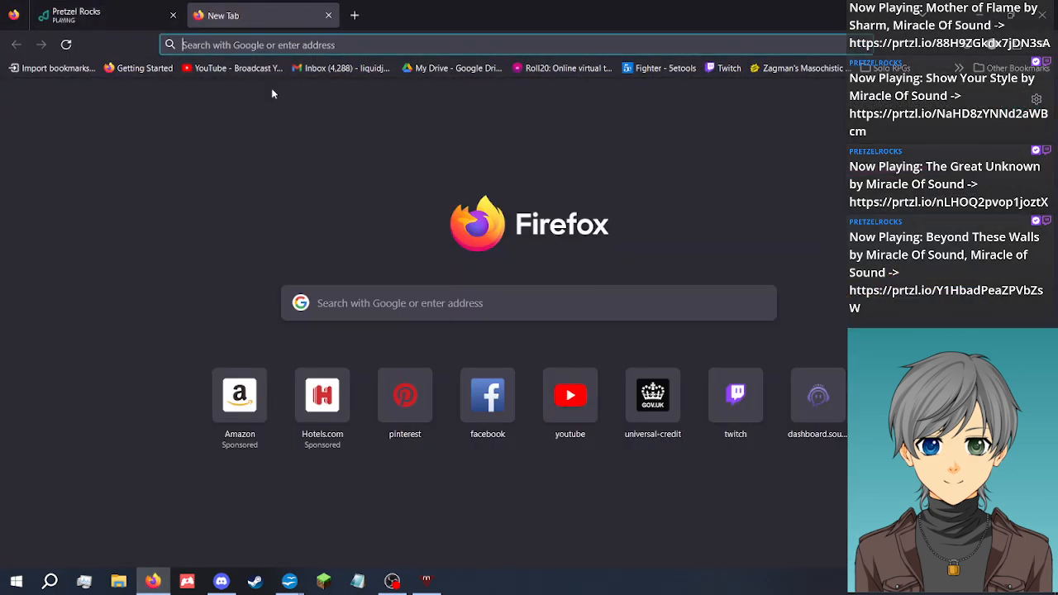
text(yugioh banli)
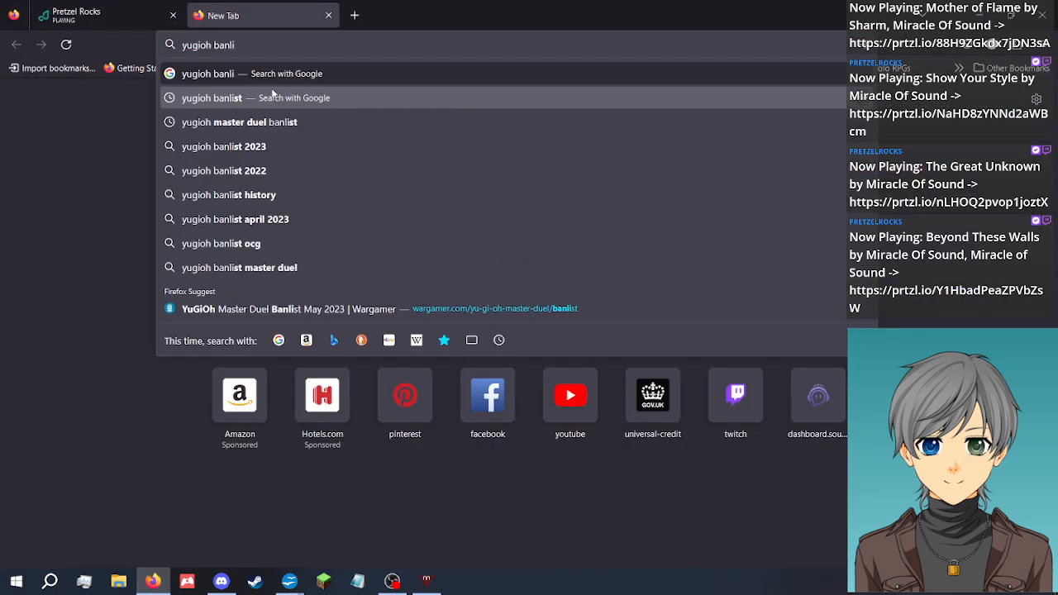
click(272, 96)
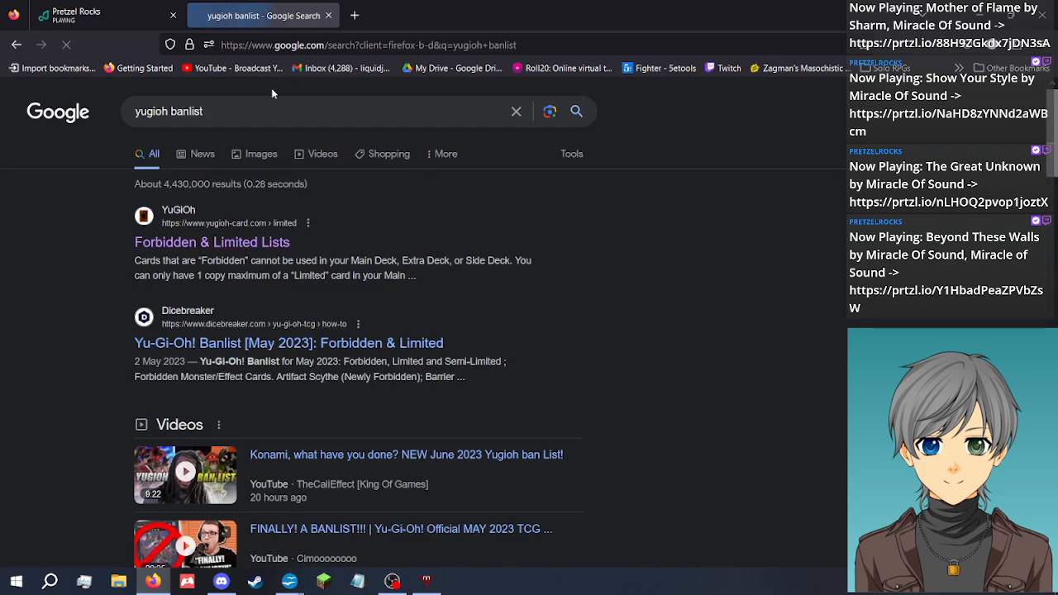
click(252, 253)
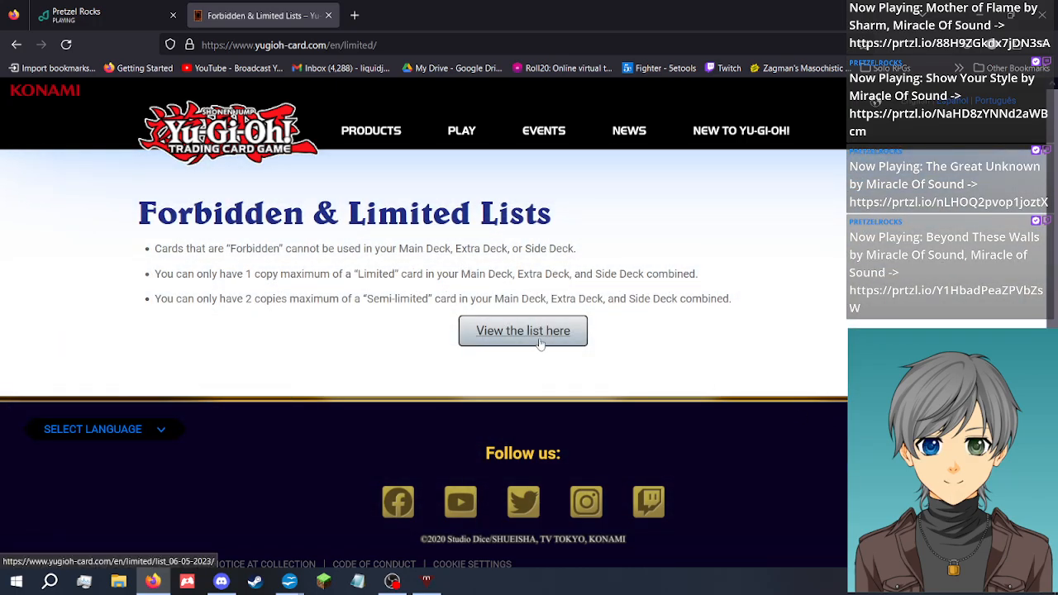
click(541, 344)
Search the Forbidden & Limited list page for a card by partial name, trying "ragek" and "raig", and clear the search text
scroll(212, 329, down, 2)
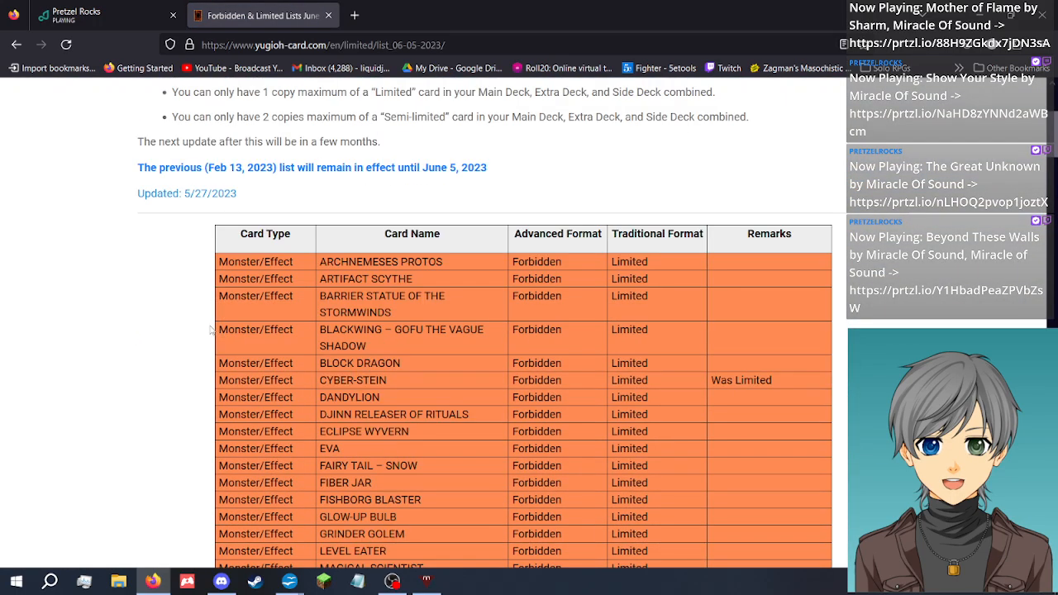
scroll(212, 329, down, 7)
key(ctrl+f)
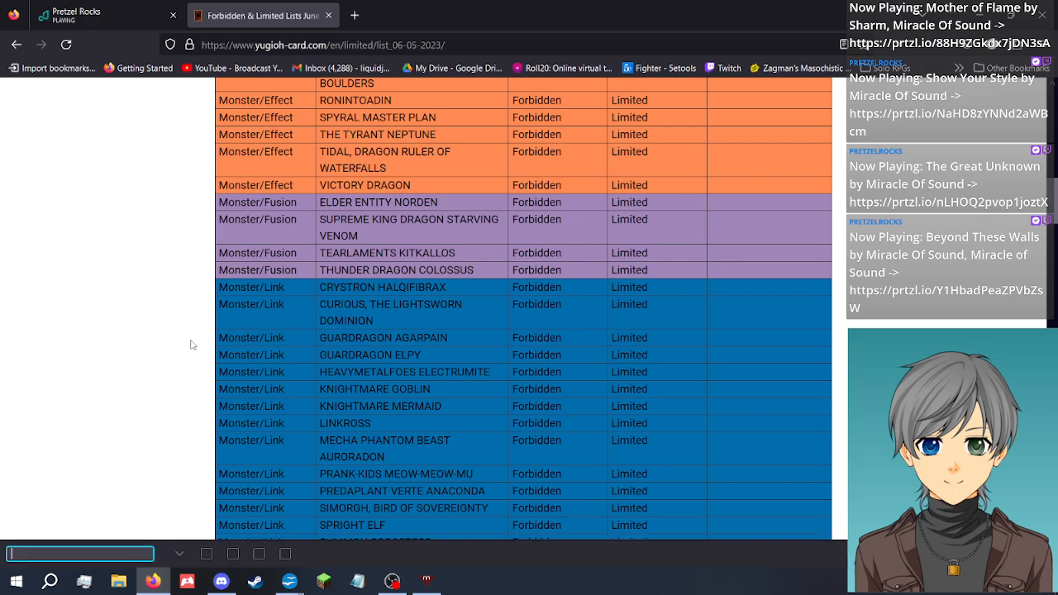
text(raik)
key(BackSpace)
text(g)
key(BackSpace)
key(BackSpace)
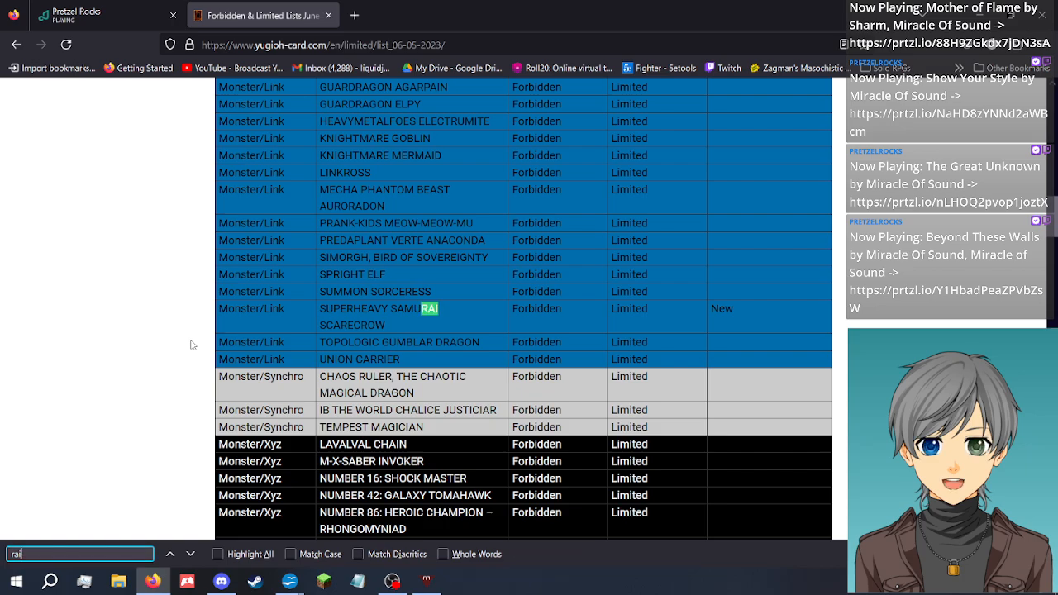
text(g)
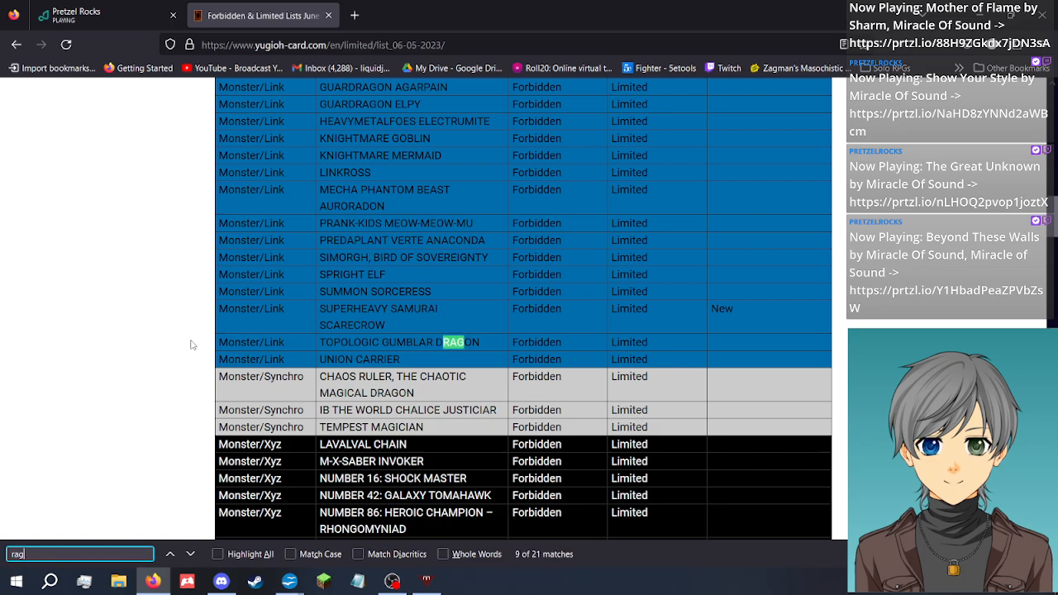
text(ek)
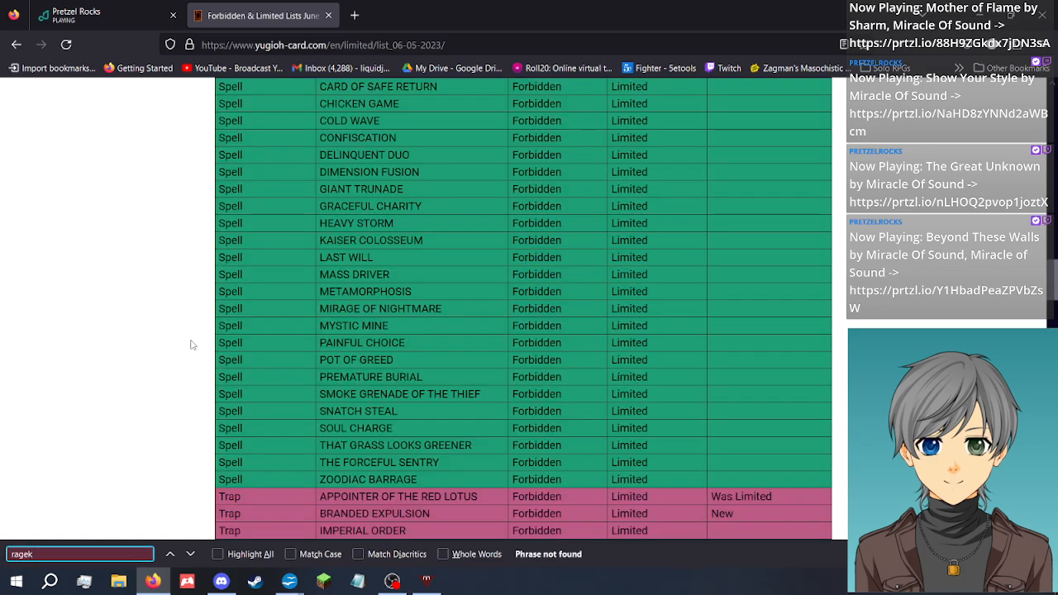
key(BackSpace)
key(BackSpace)
key(BackSpace)
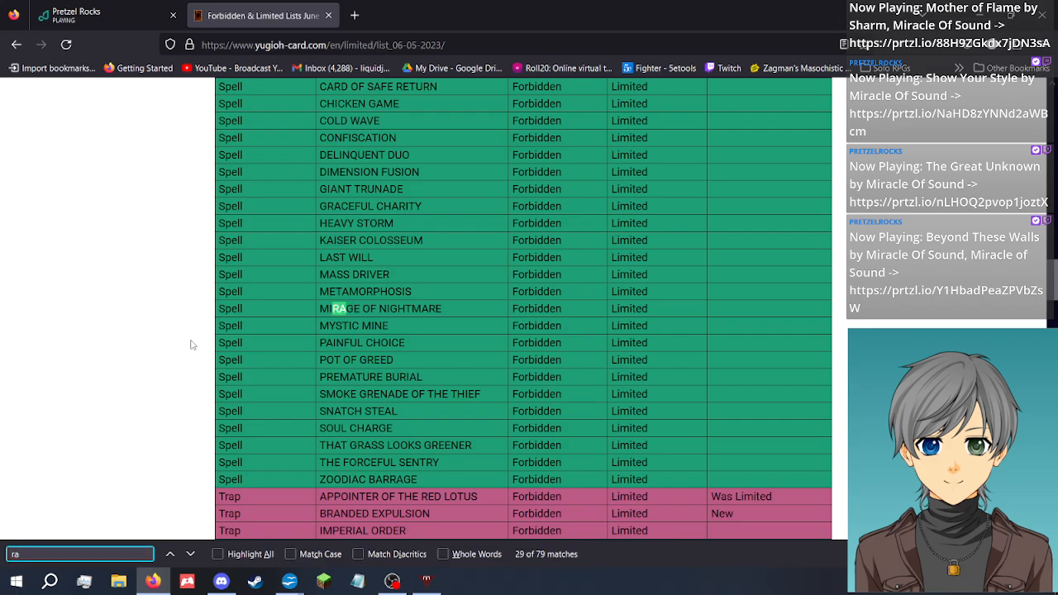
text(ig)
key(BackSpace)
key(BackSpace)
key(BackSpace)
key(BackSpace)
Look through the spell entries in the Forbidden and Limited tables, check the Semi-Limited and removed cards, and return to the start of the list
scroll(133, 302, down, 5)
scroll(132, 303, down, 5)
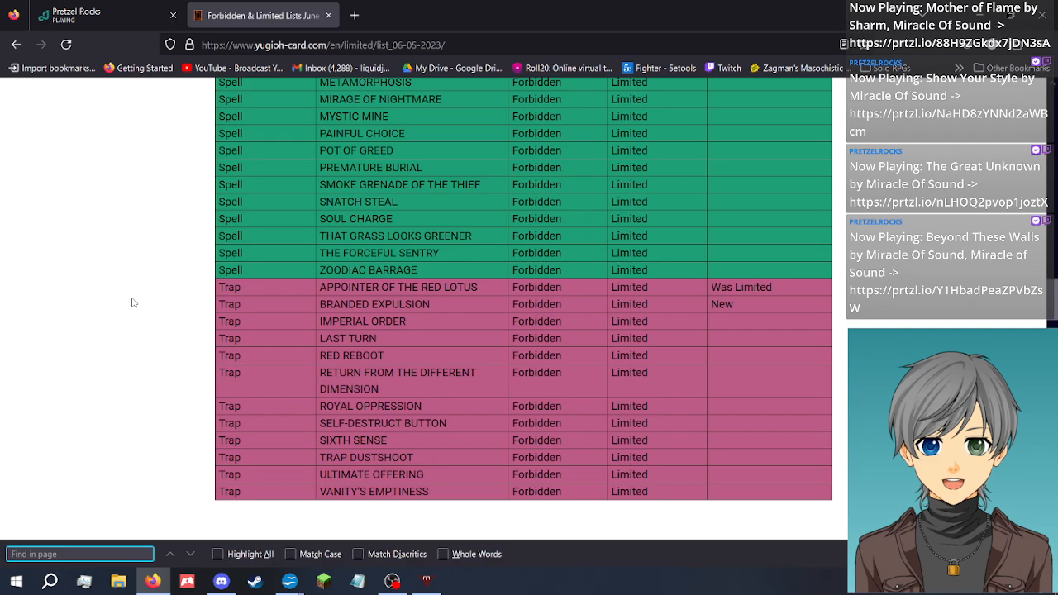
scroll(132, 303, up, 2)
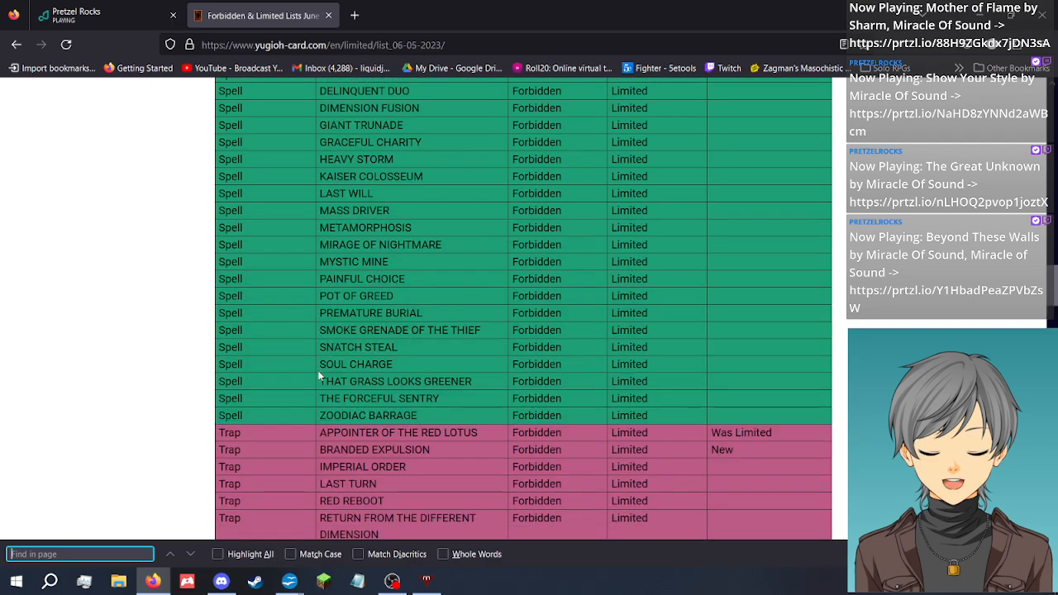
drag(320, 317, 489, 330)
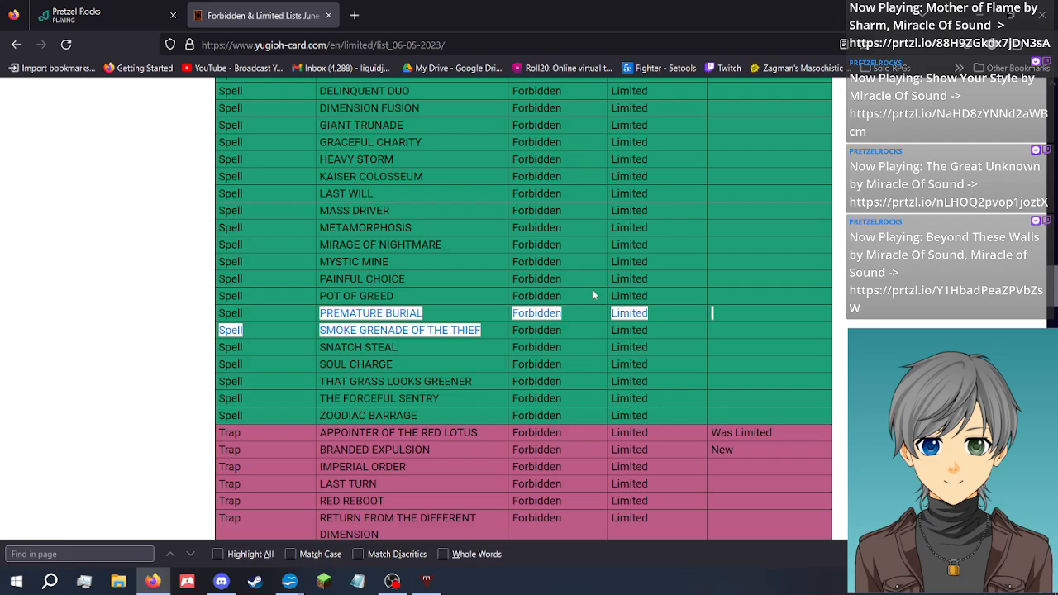
scroll(711, 313, down, 15)
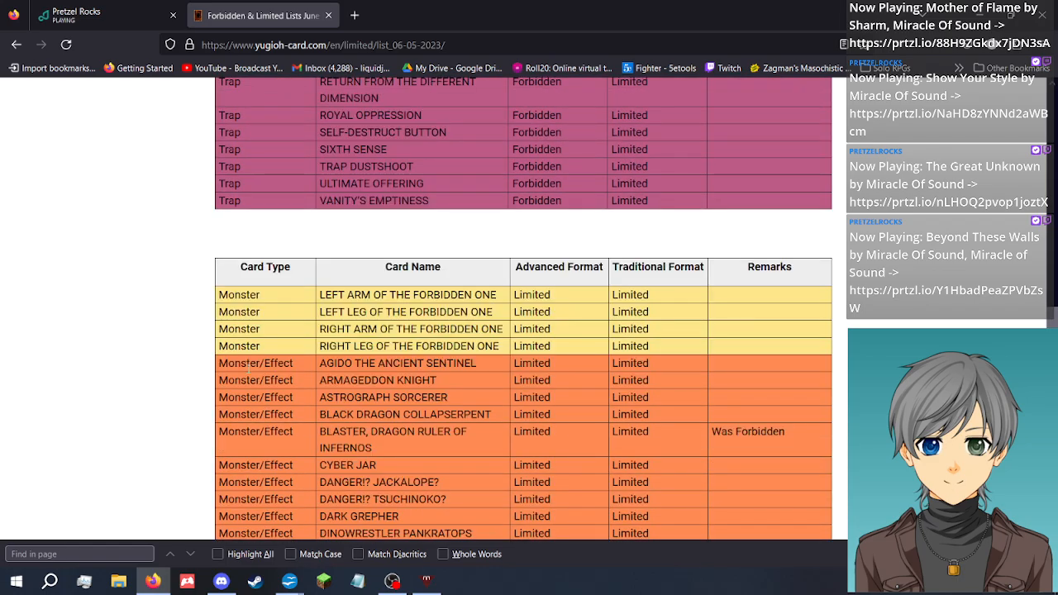
scroll(227, 389, down, 3)
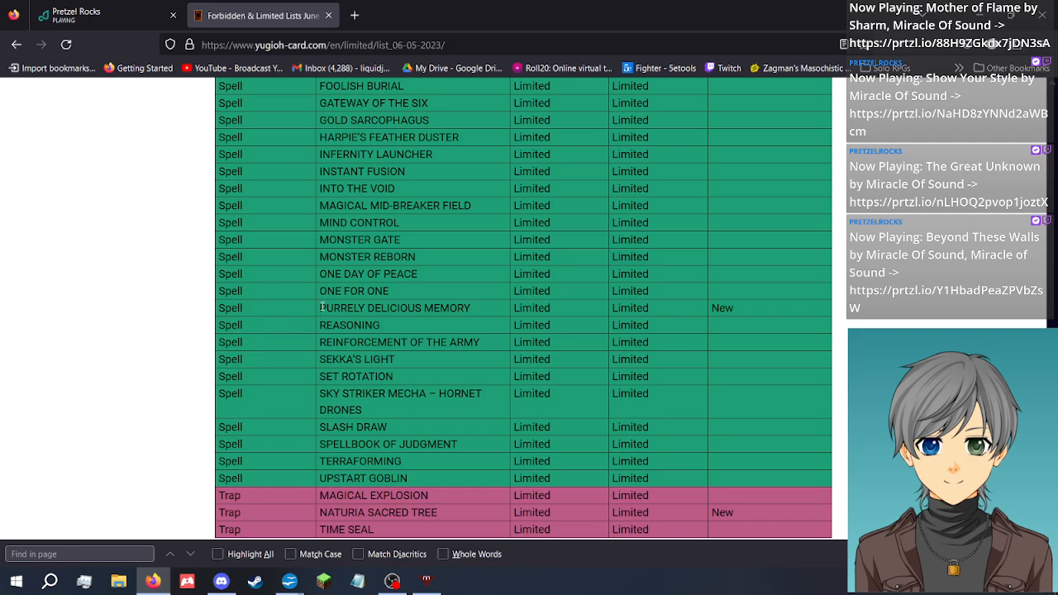
drag(321, 307, 349, 324)
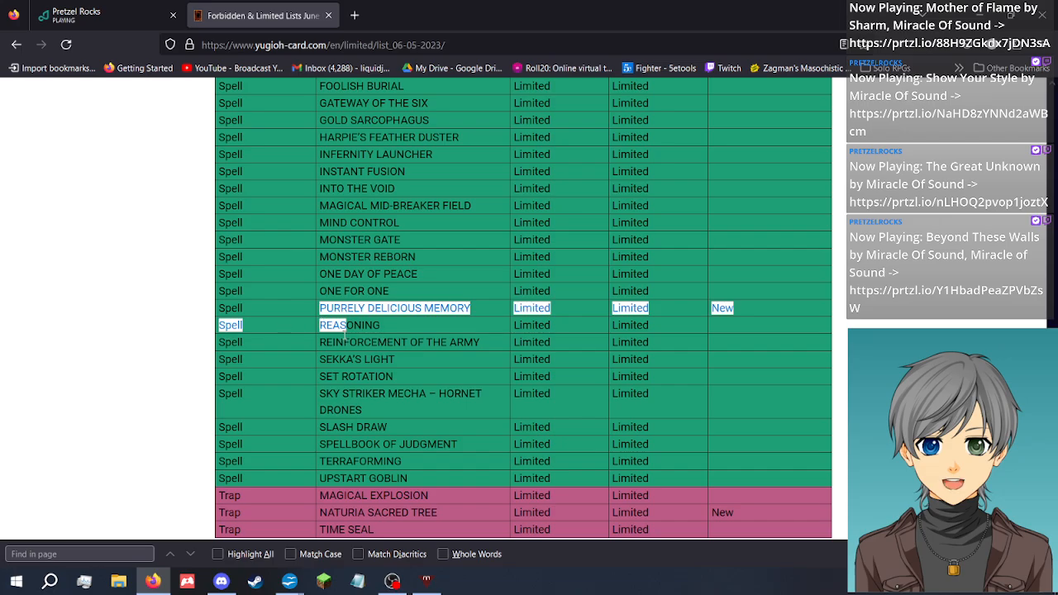
scroll(174, 338, down, 10)
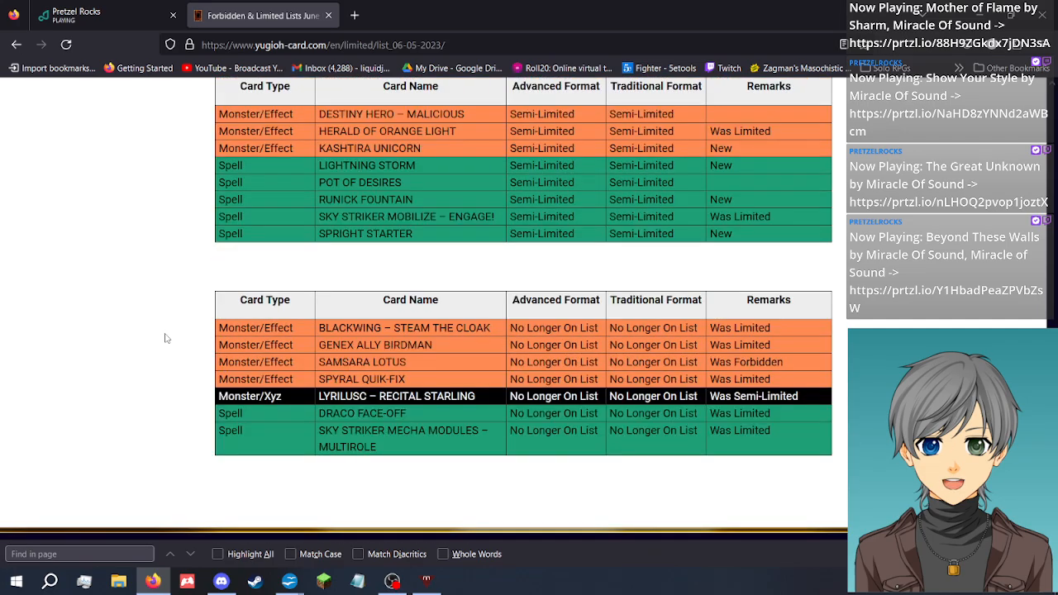
scroll(166, 338, up, 3)
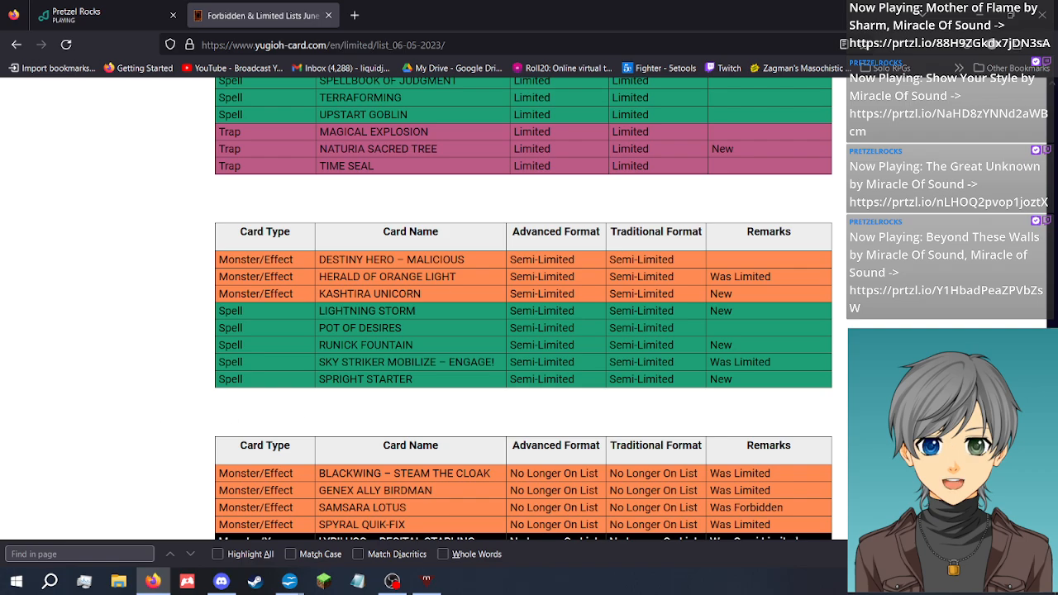
drag(1055, 413, 1055, 121)
scroll(496, 331, down, 3)
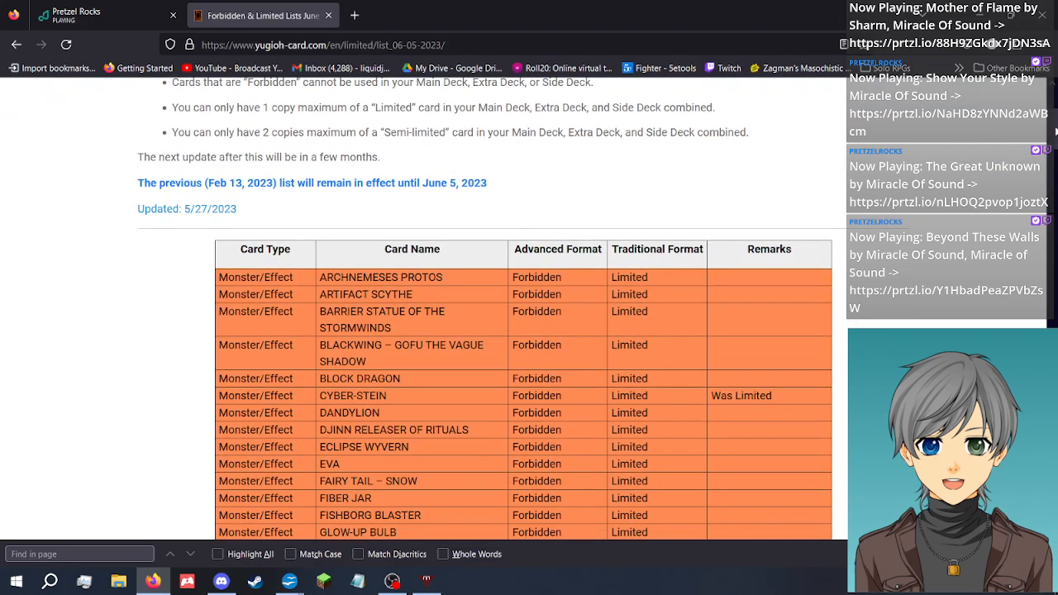
Read through the Forbidden monster entries marked as changed, highlight the Superheavy Samurai Scarecrow row, and continue to the Xyz monsters
scroll(496, 330, down, 1)
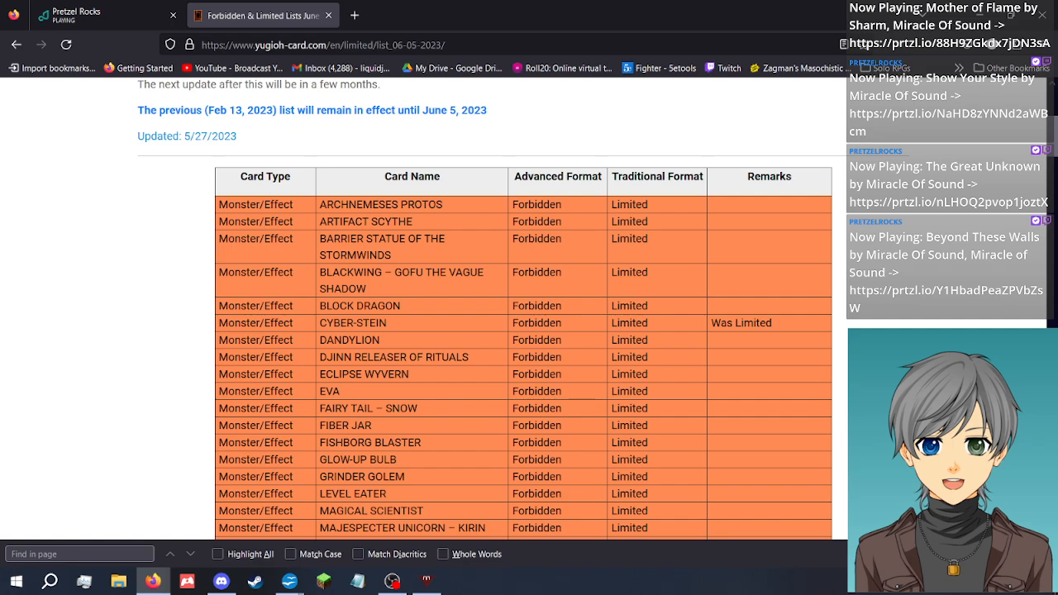
scroll(496, 331, down, 1)
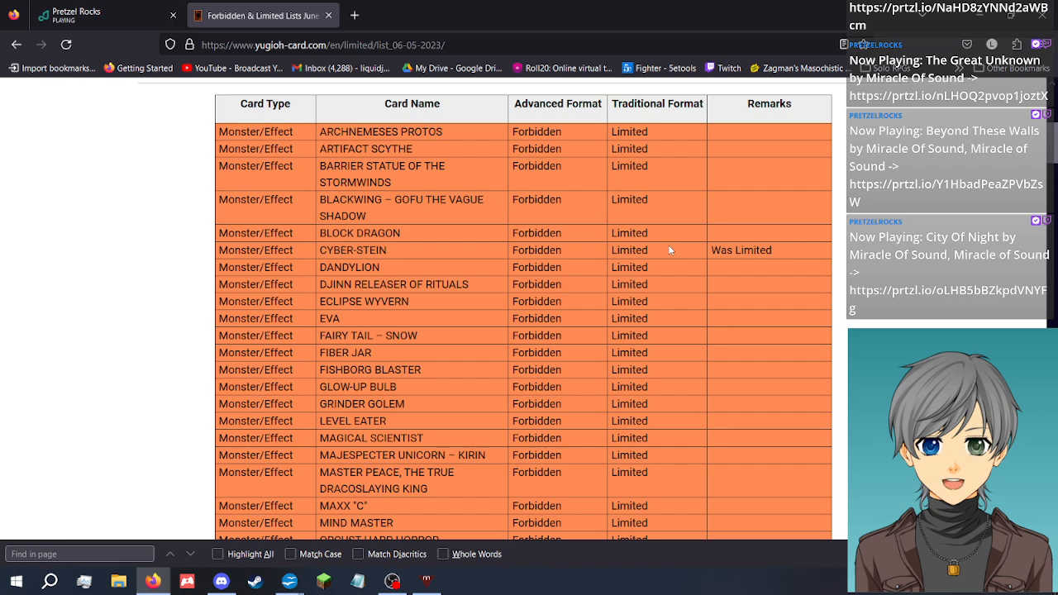
mouse_move(672, 250)
mouse_down()
mouse_move(317, 263)
mouse_move(438, 251)
mouse_move(671, 259)
mouse_up()
scroll(672, 248, down, 10)
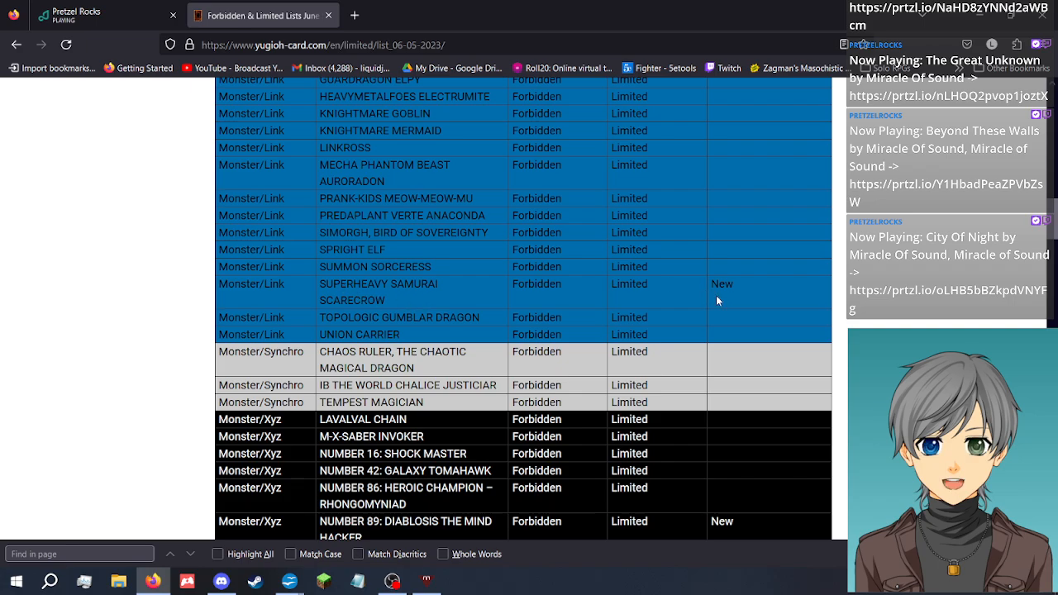
drag(744, 284, 319, 286)
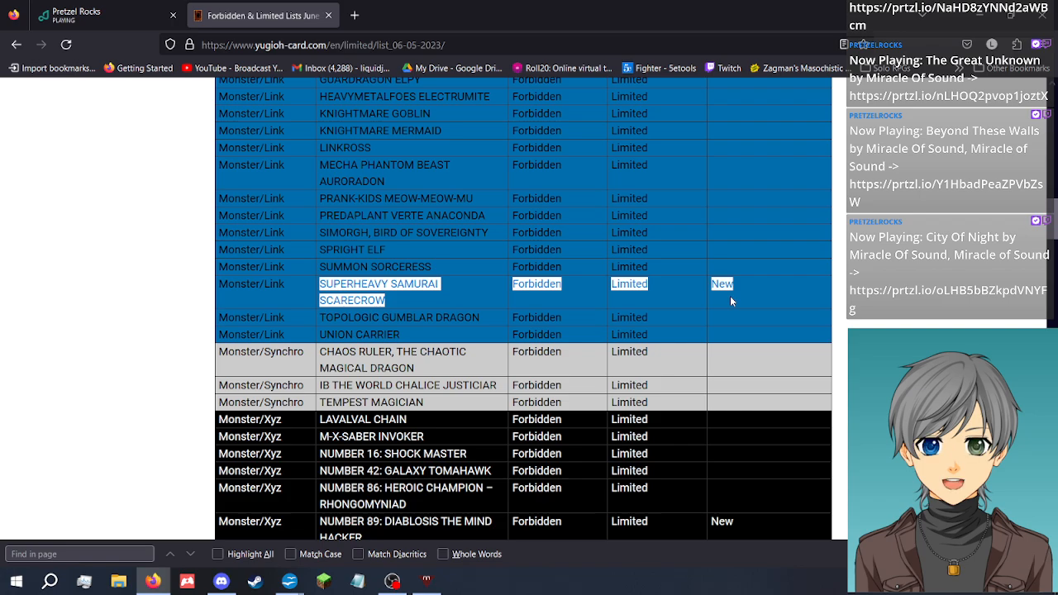
scroll(731, 301, down, 1)
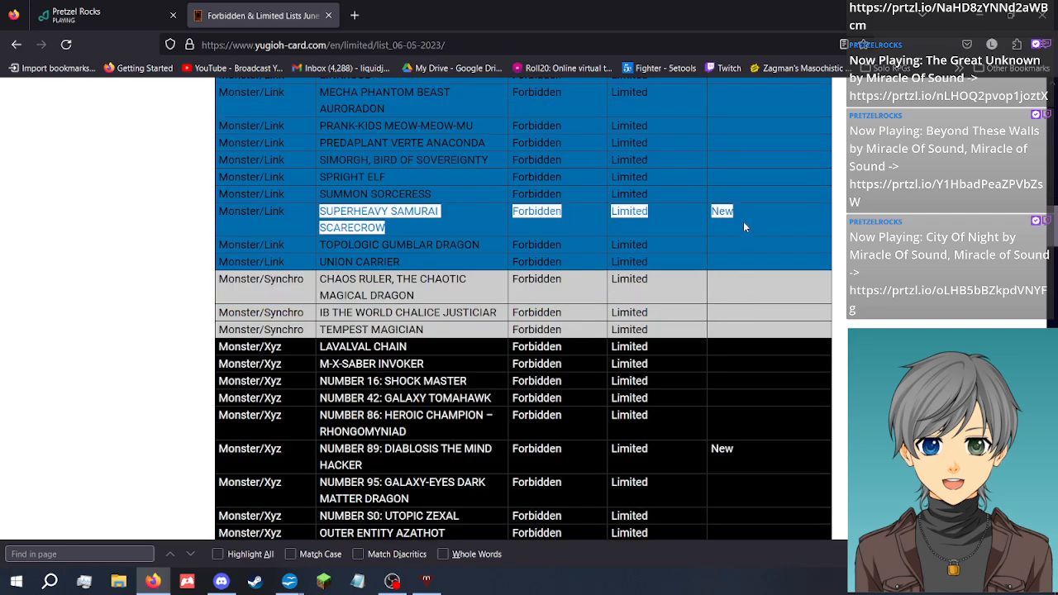
scroll(743, 221, down, 1)
scroll(786, 385, down, 1)
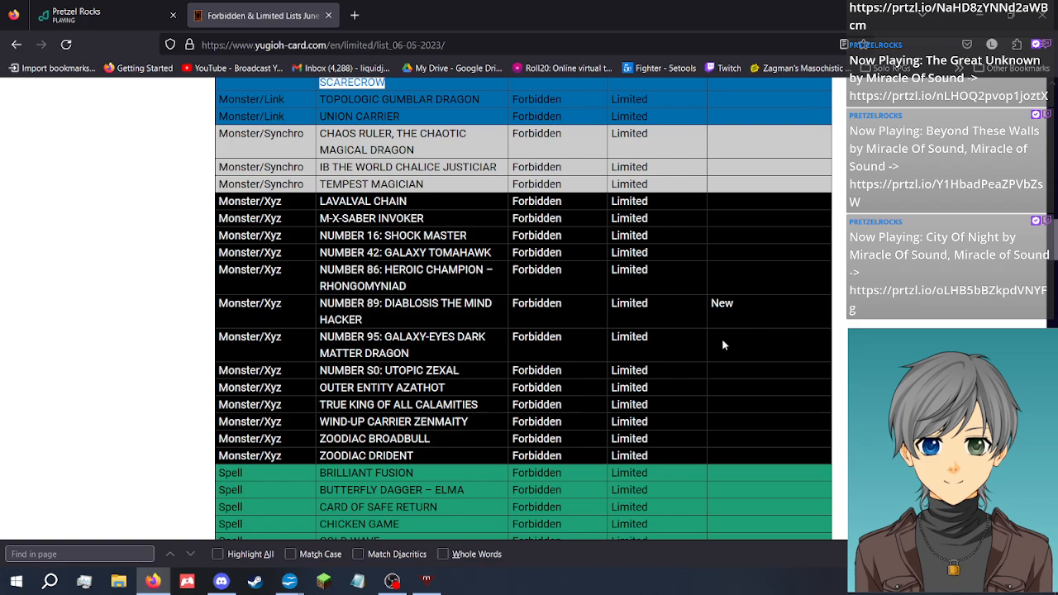
Search Google in a new tab for "diablosis the mind hacker" and show the image results
click(354, 15)
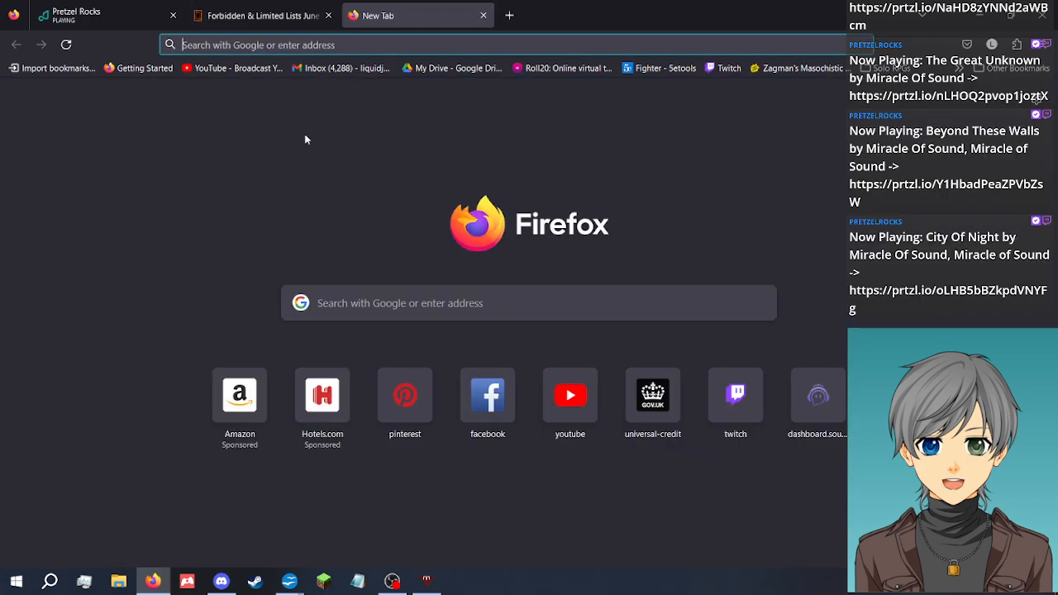
text(diablosis)
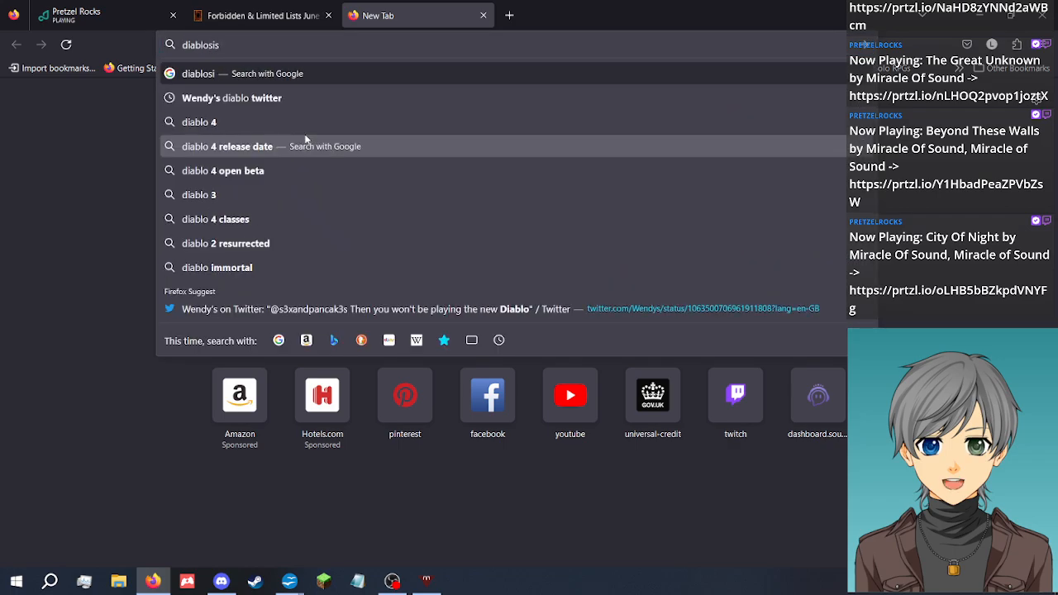
text( the mind hacker)
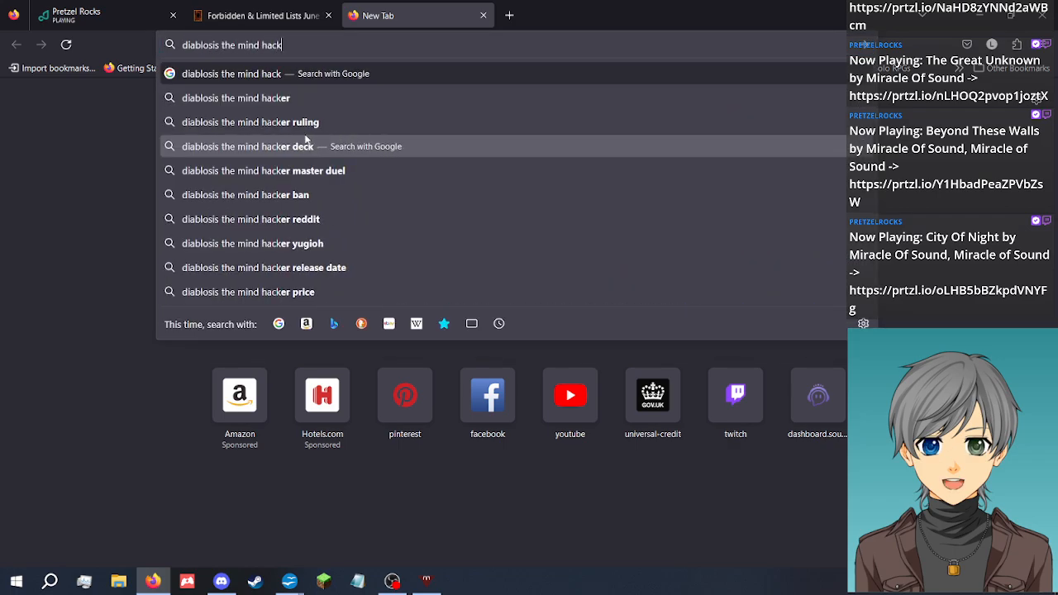
key(Return)
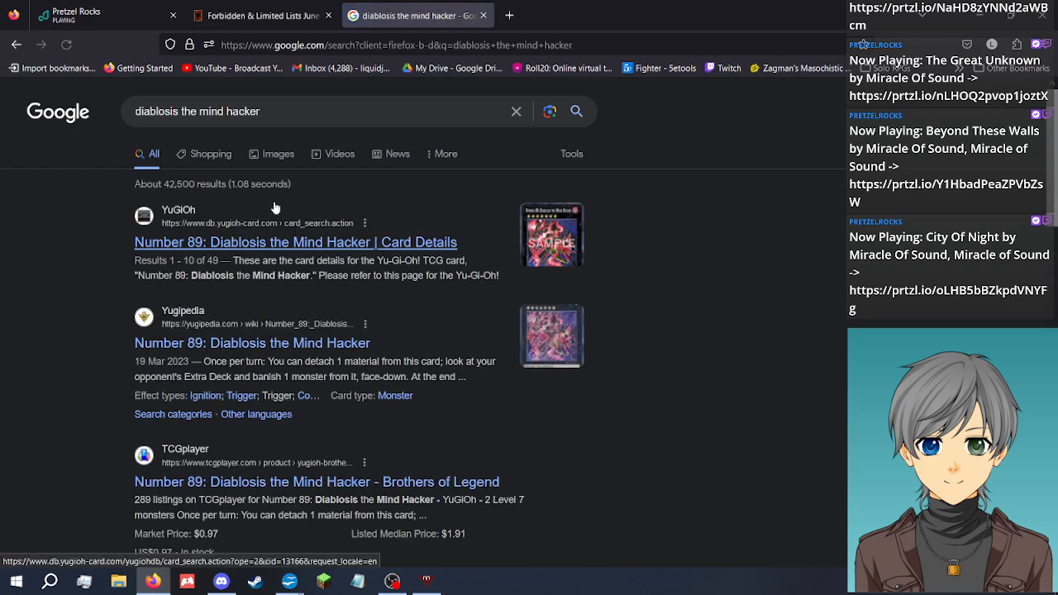
click(275, 159)
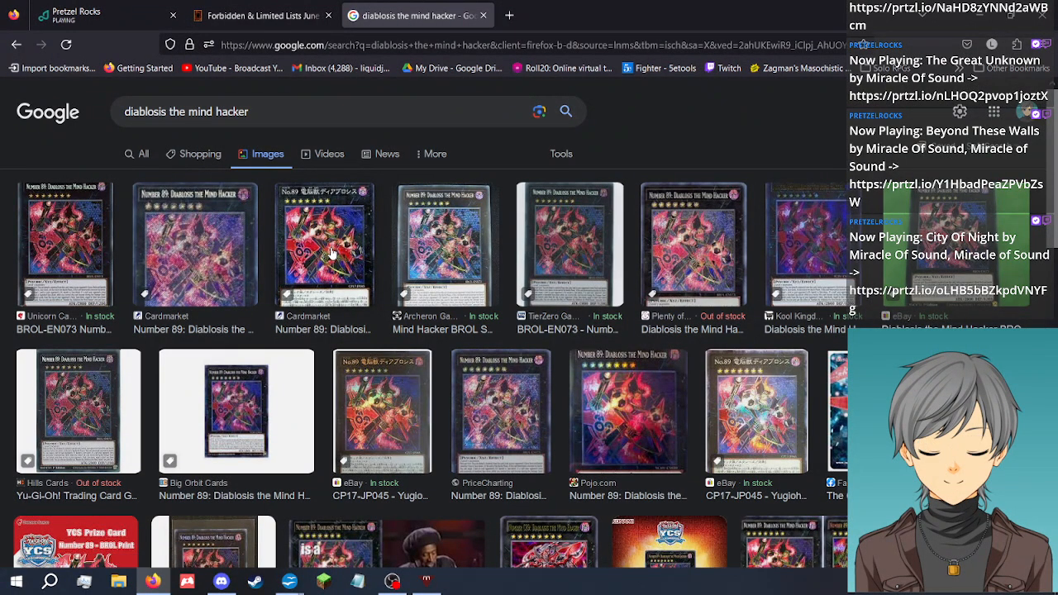
Compare several Diablosis card images, open the Hills Cards product page to read the card's effect text, and close that page
click(331, 254)
click(51, 217)
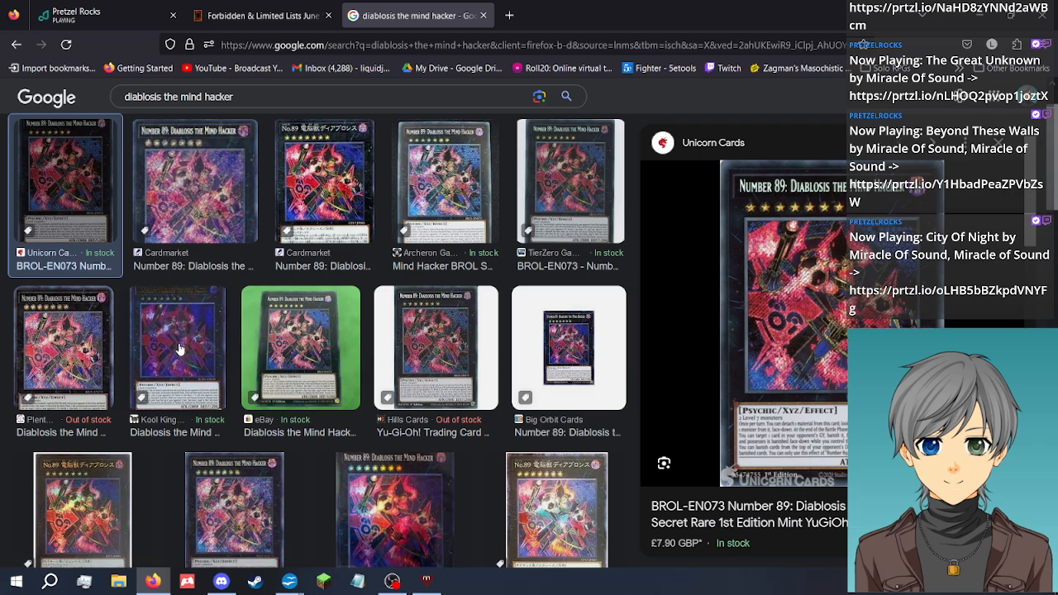
click(62, 364)
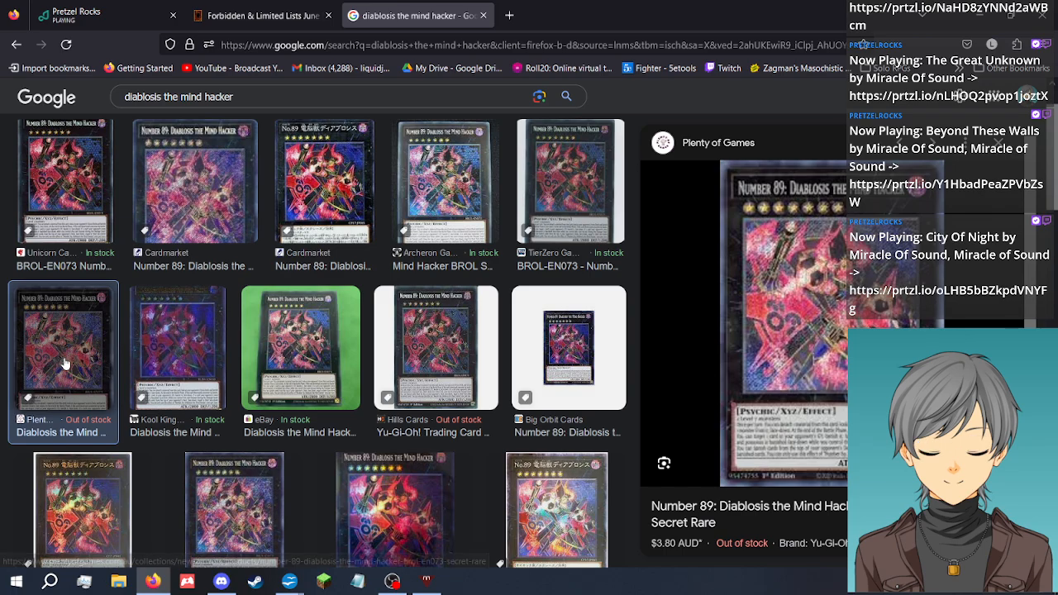
click(186, 355)
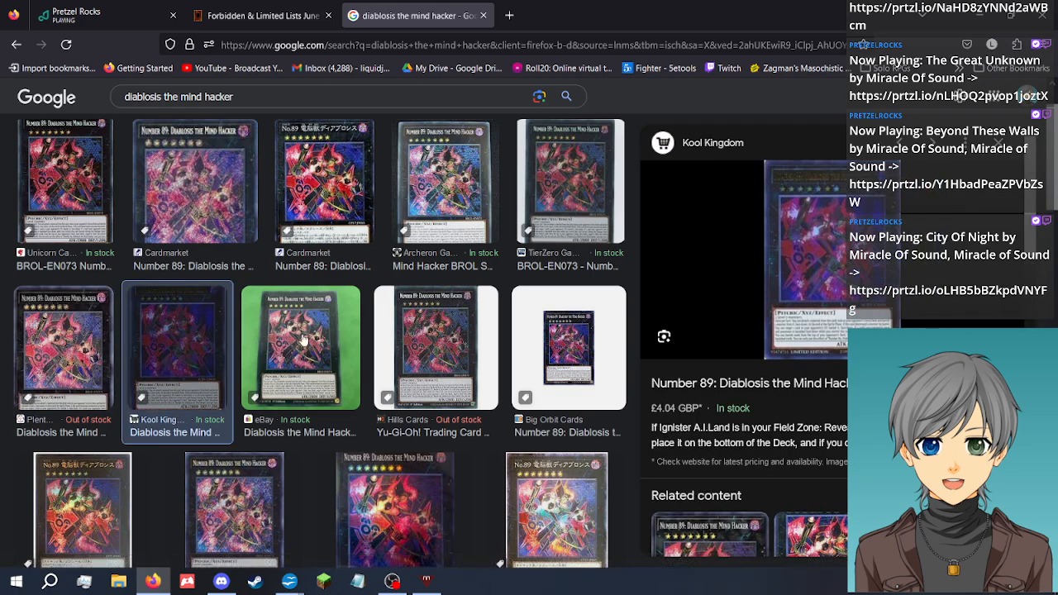
click(461, 353)
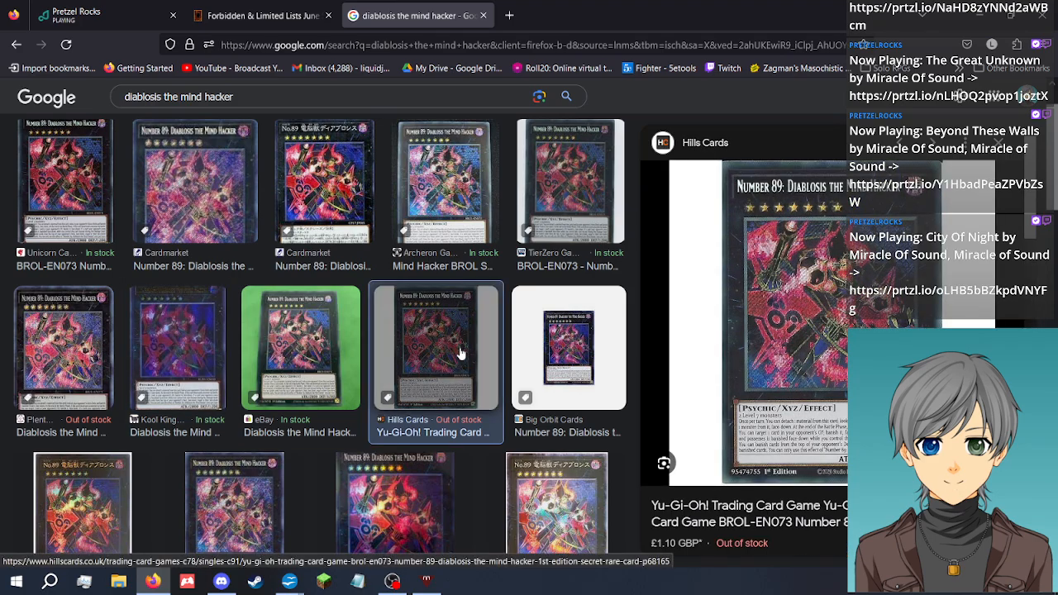
click(819, 410)
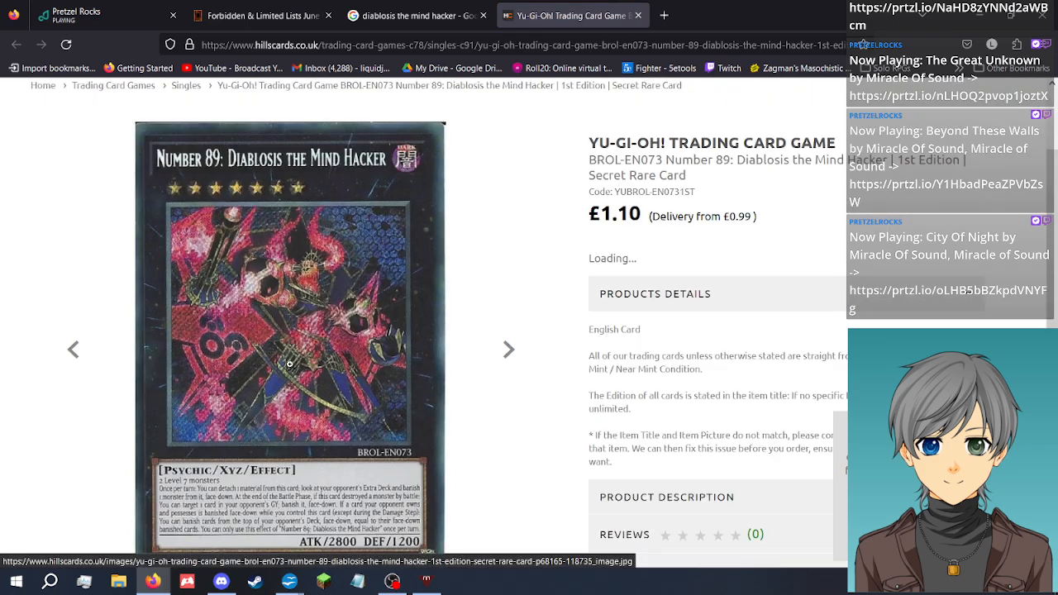
scroll(386, 401, down, 3)
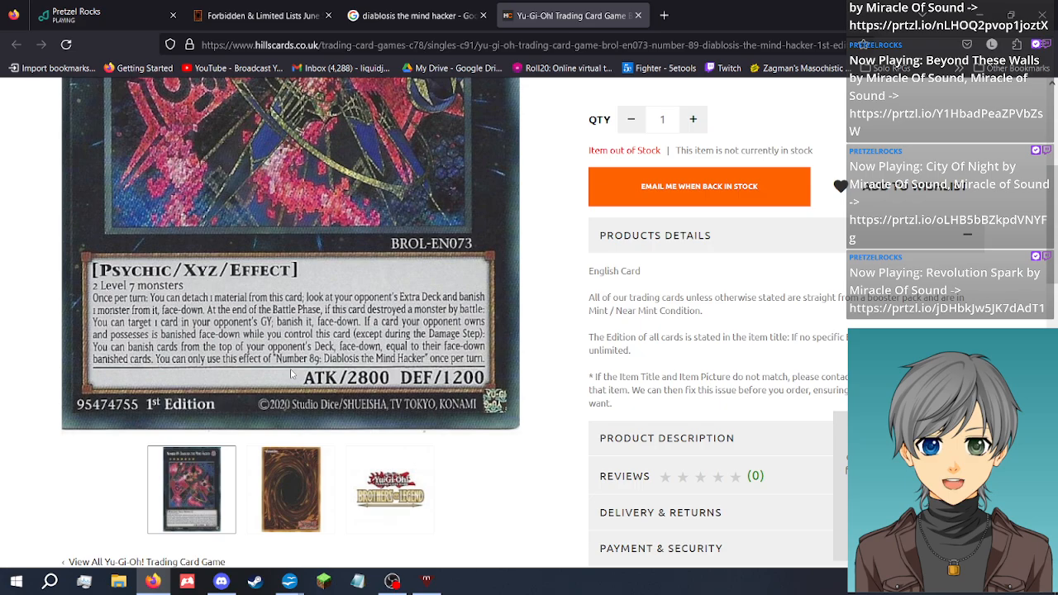
scroll(499, 464, up, 2)
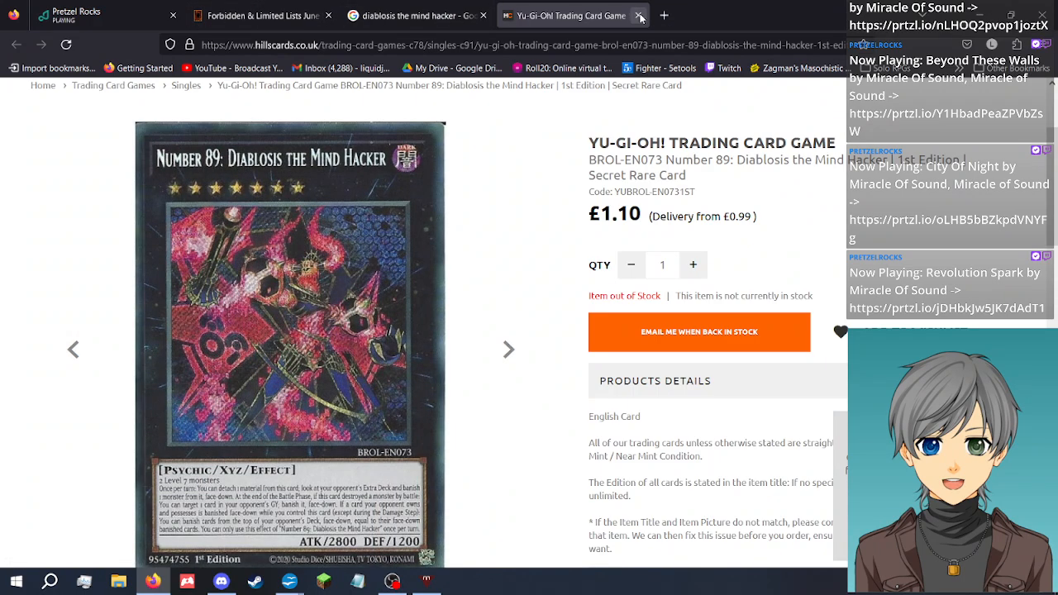
click(640, 16)
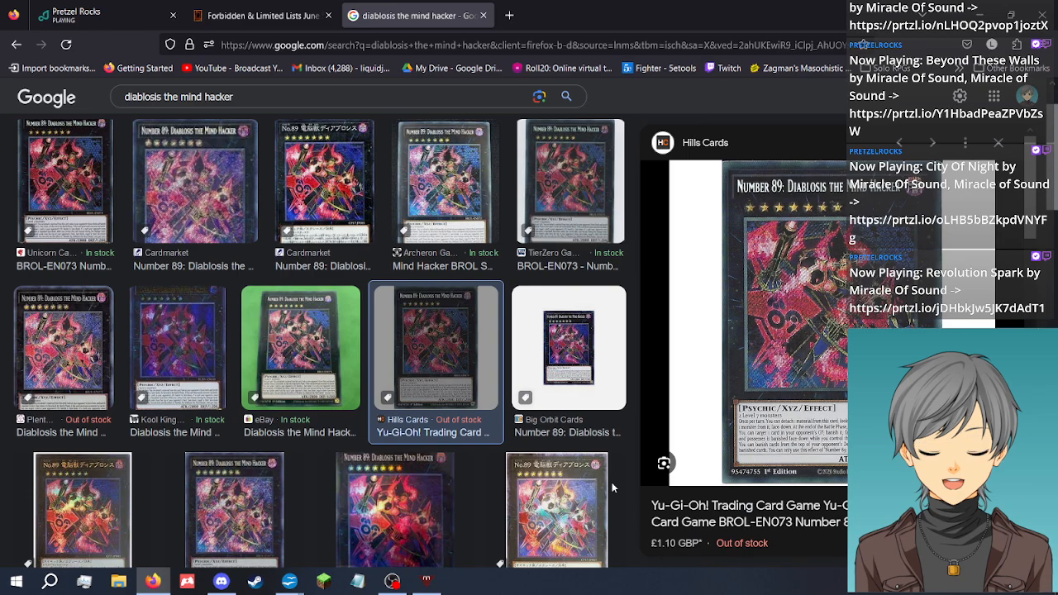
Check the Forbidden trap entries in the banlist, and replace the image search with "appointer of the red lotus"
click(275, 6)
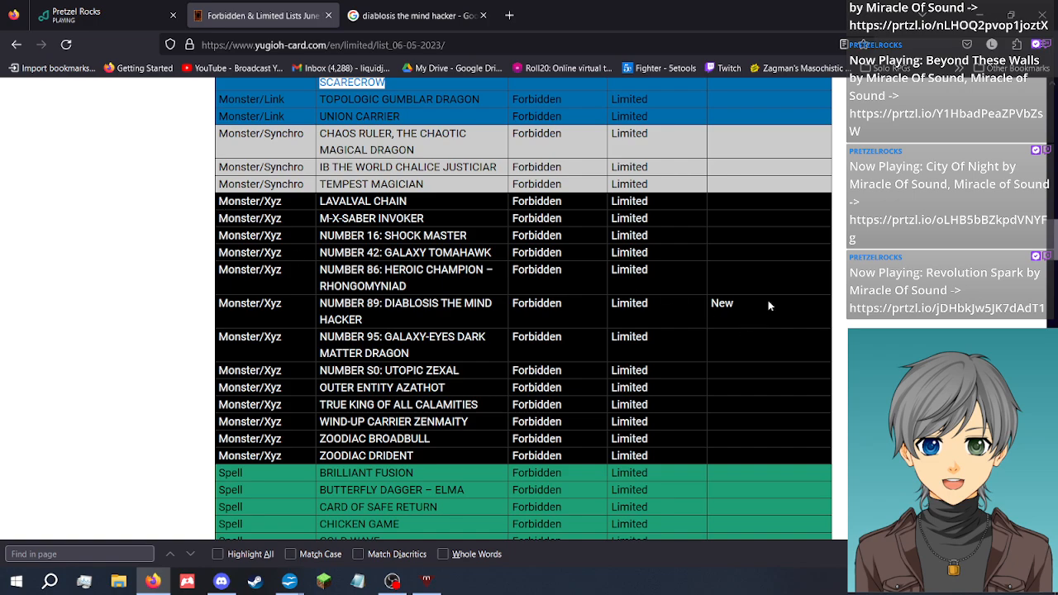
scroll(768, 306, down, 7)
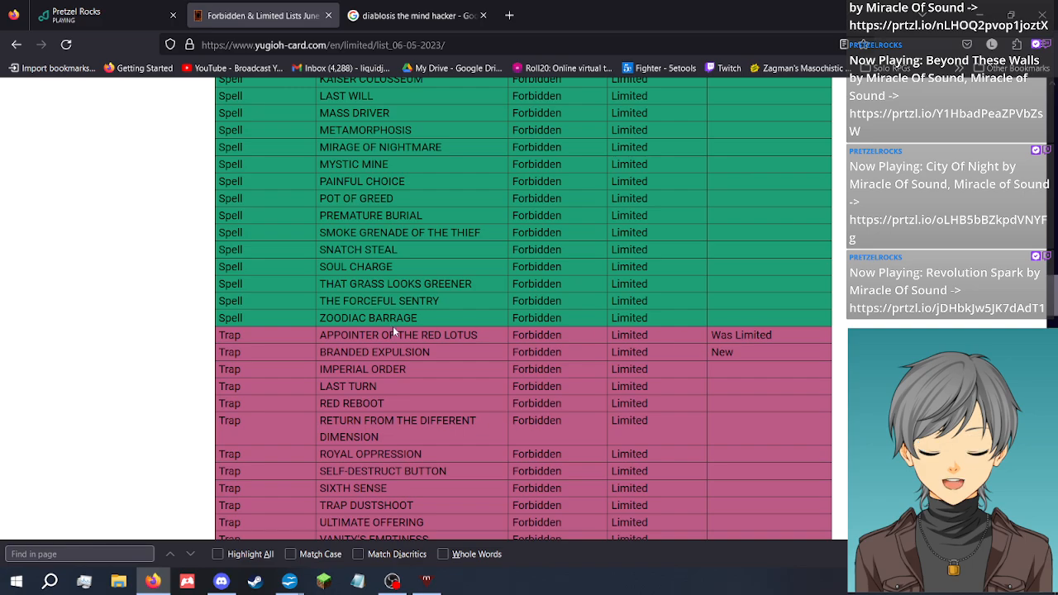
click(413, 15)
click(271, 104)
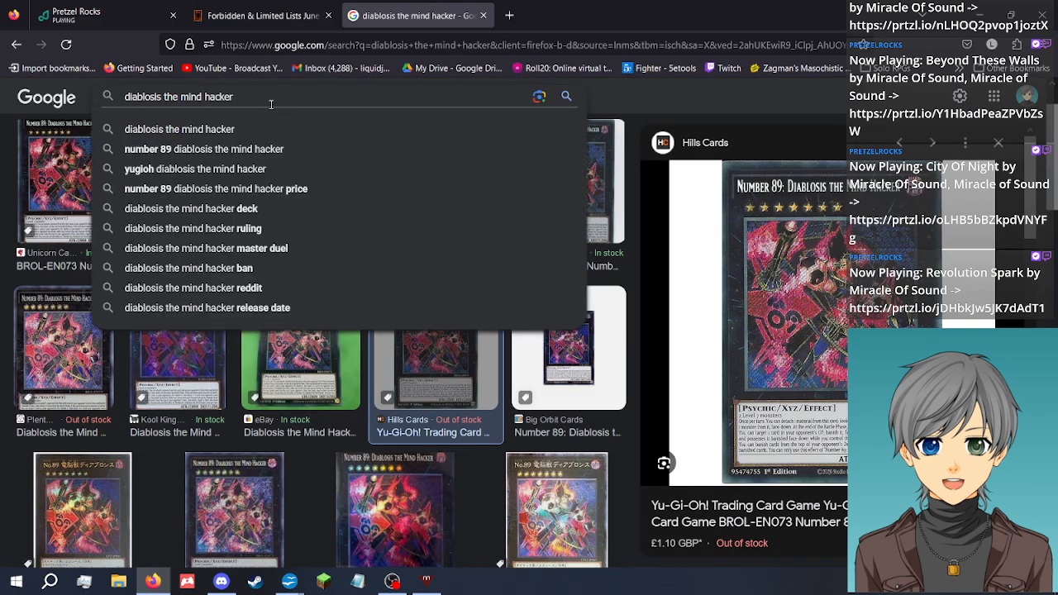
key(BackSpace)
key(BackSpace)
key(BackSpace)
key(BackSpace)
key(BackSpace)
key(BackSpace)
key(BackSpace)
key(BackSpace)
key(BackSpace)
key(BackSpace)
key(BackSpace)
key(BackSpace)
key(BackSpace)
key(BackSpace)
key(BackSpace)
key(BackSpace)
key(BackSpace)
key(BackSpace)
key(BackSpace)
key(BackSpace)
text(appointer)
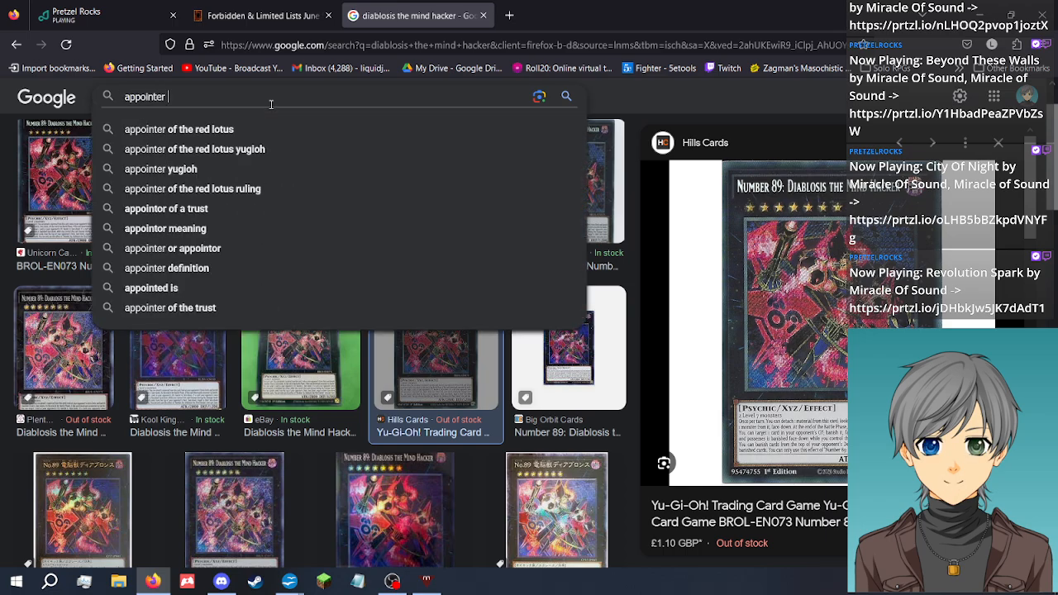
key(Down)
key(Return)
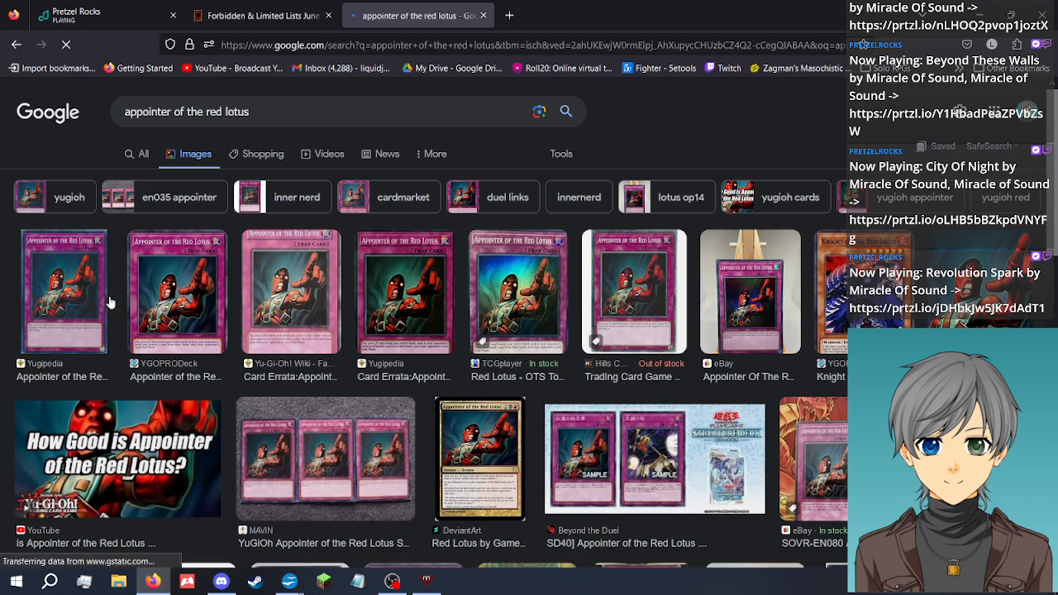
Open the Yugipedia page for Appointer of the Red Lotus from the image results and enlarge its card image to read the effect
click(95, 305)
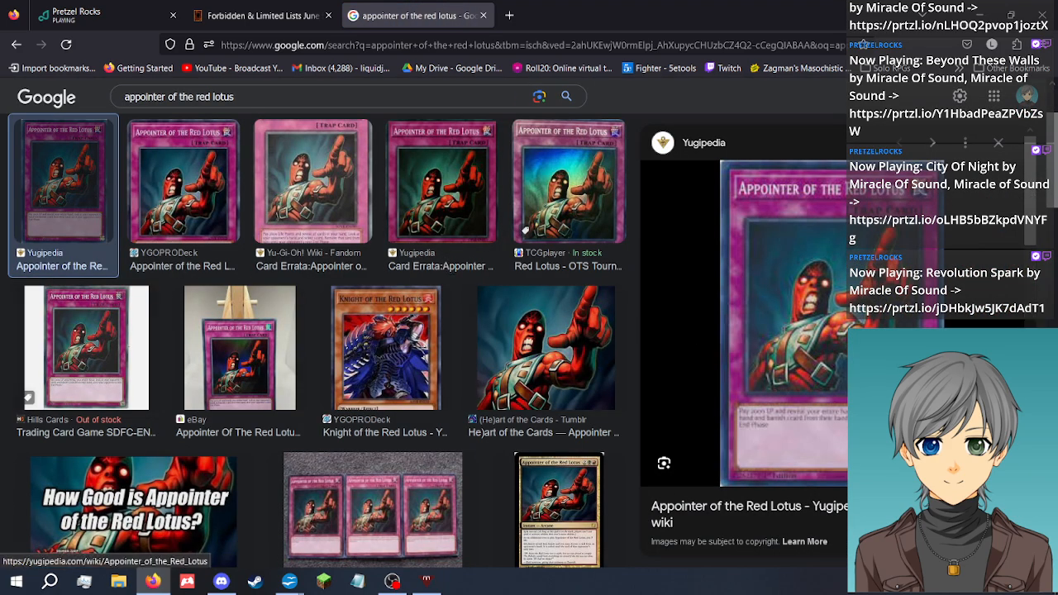
click(823, 411)
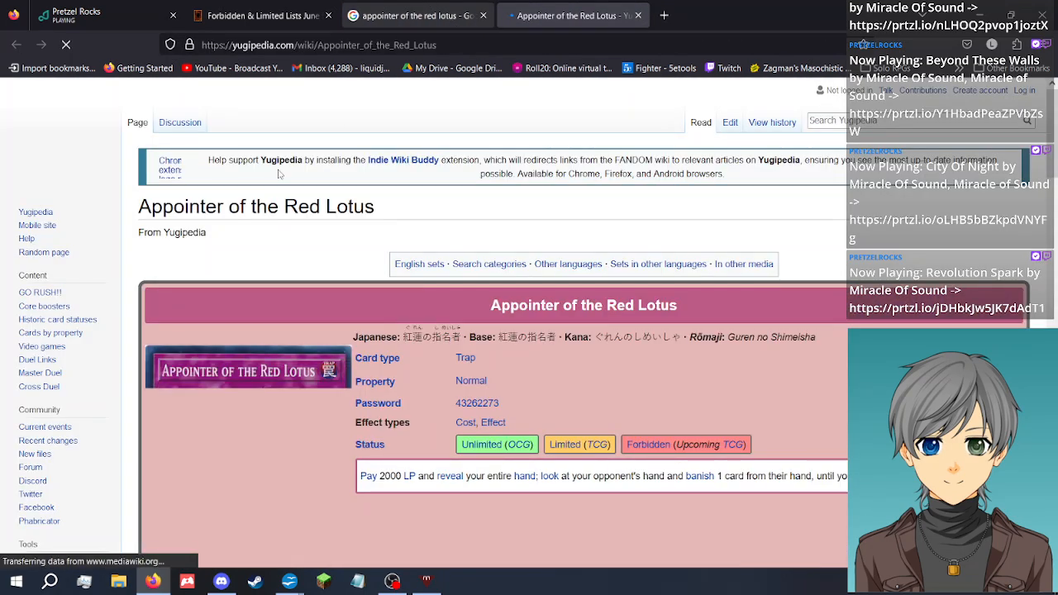
scroll(241, 333, down, 3)
click(296, 304)
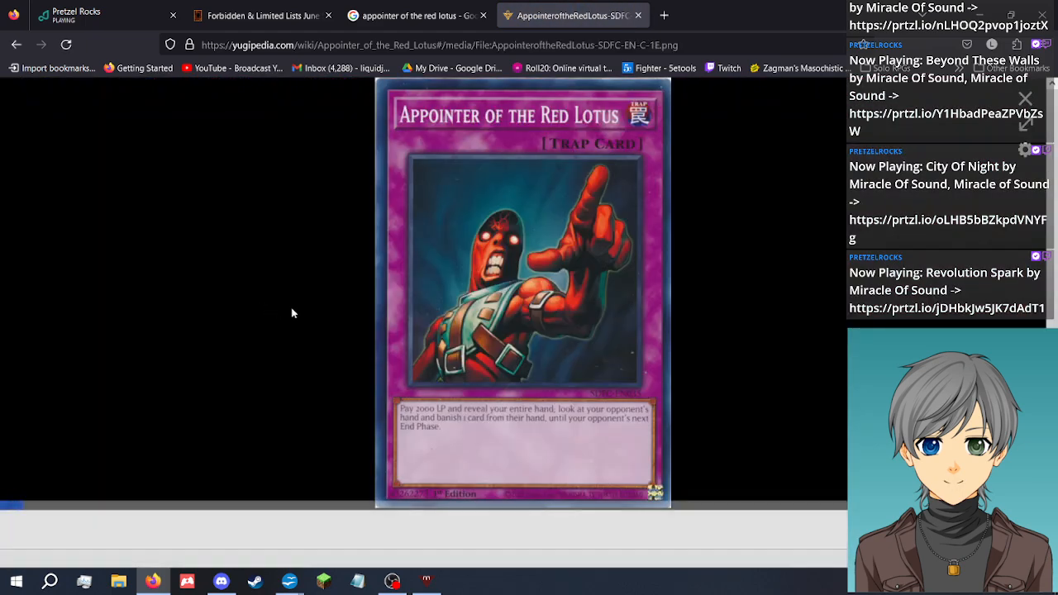
scroll(440, 426, down, 2)
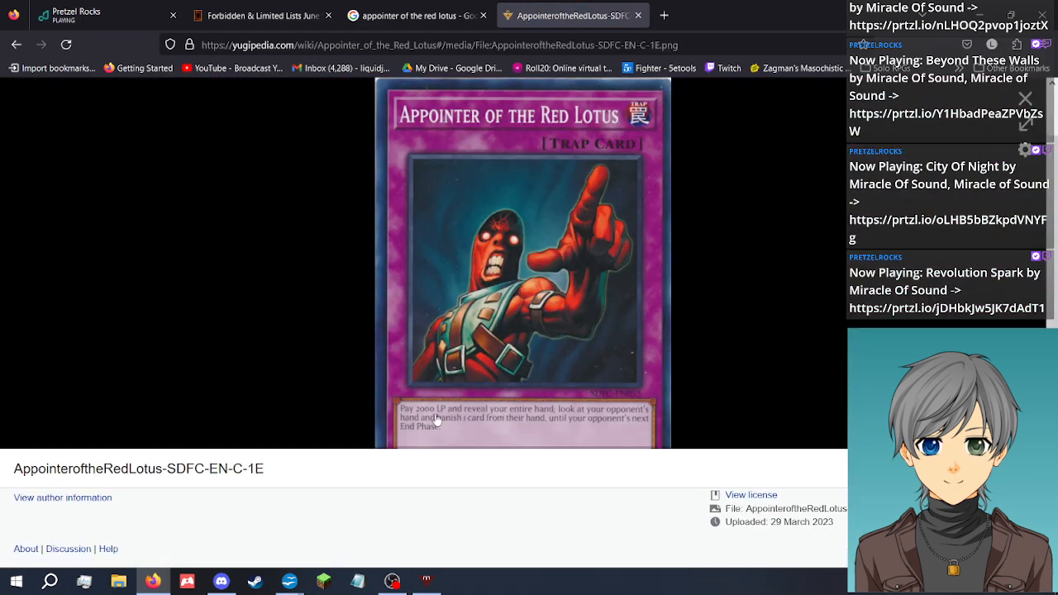
scroll(480, 423, up, 2)
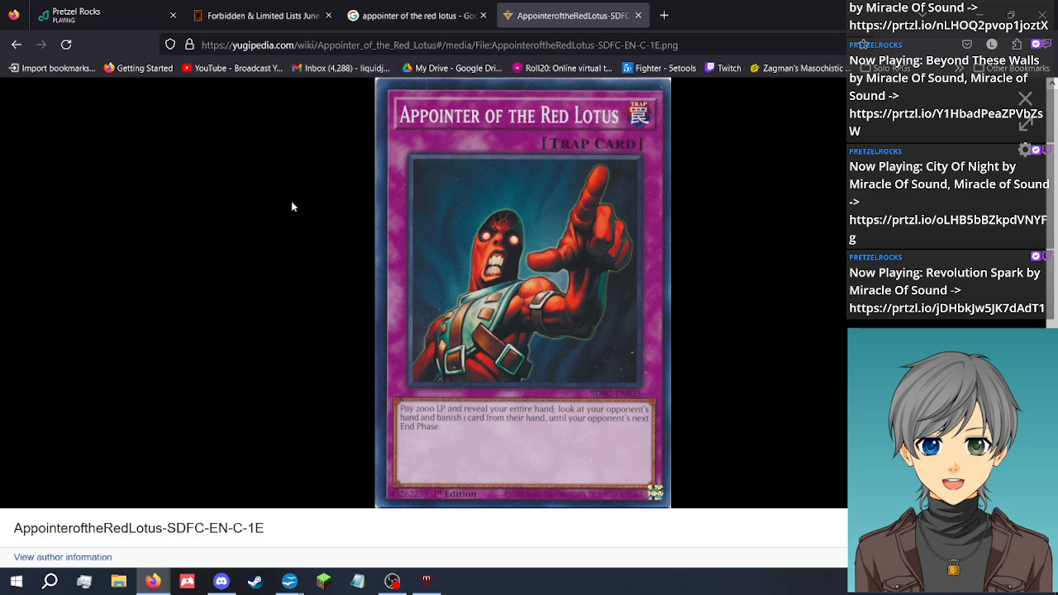
Return to the banlist, close the Yugipedia page, and review the remaining Forbidden traps and the start of the Limited monsters
key(ctrl+2)
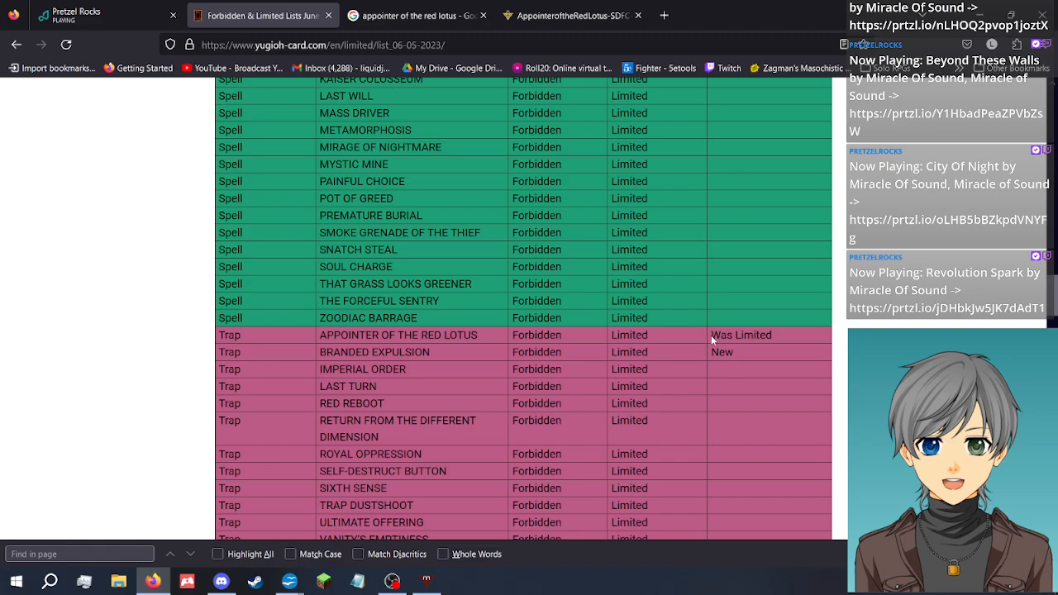
scroll(702, 331, down, 1)
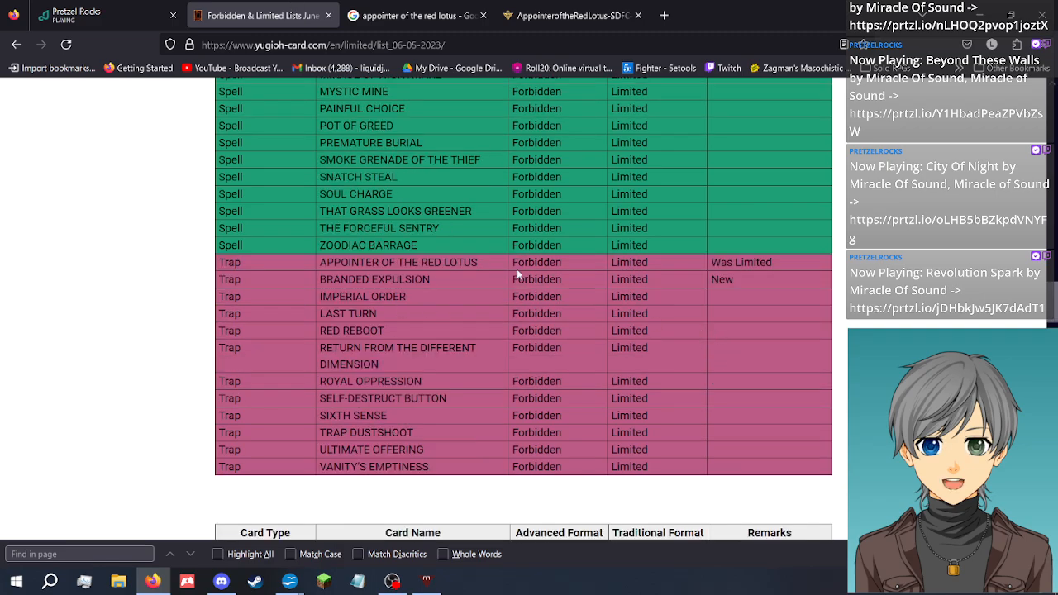
click(637, 16)
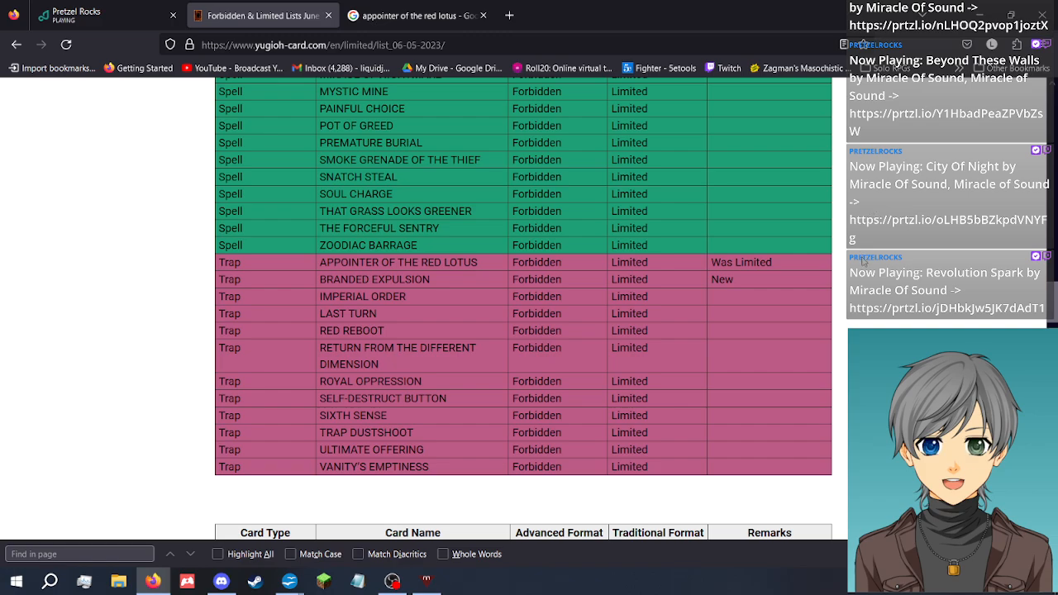
scroll(863, 263, up, 3)
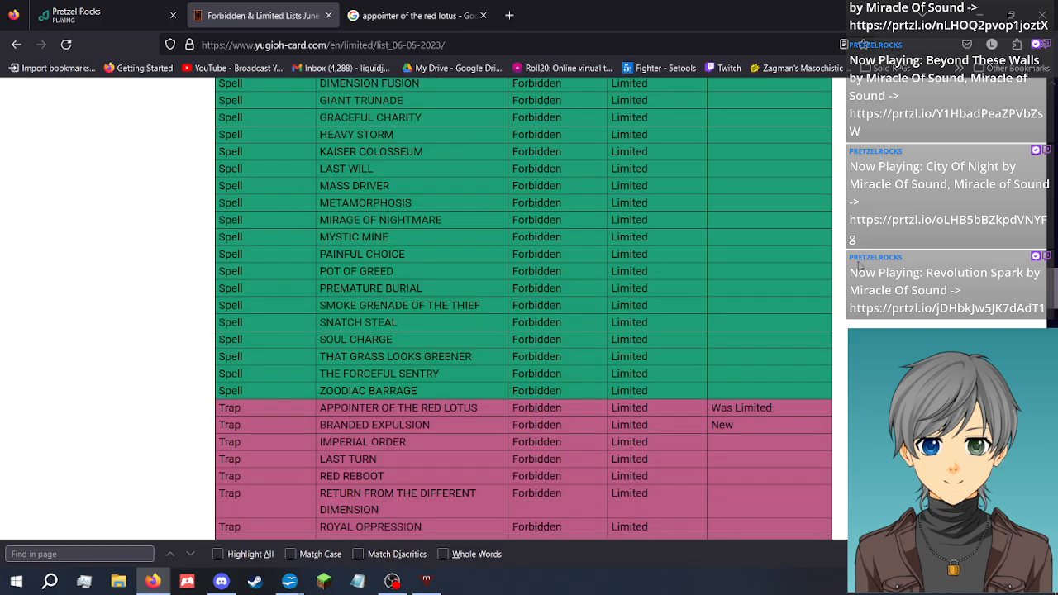
scroll(860, 264, down, 13)
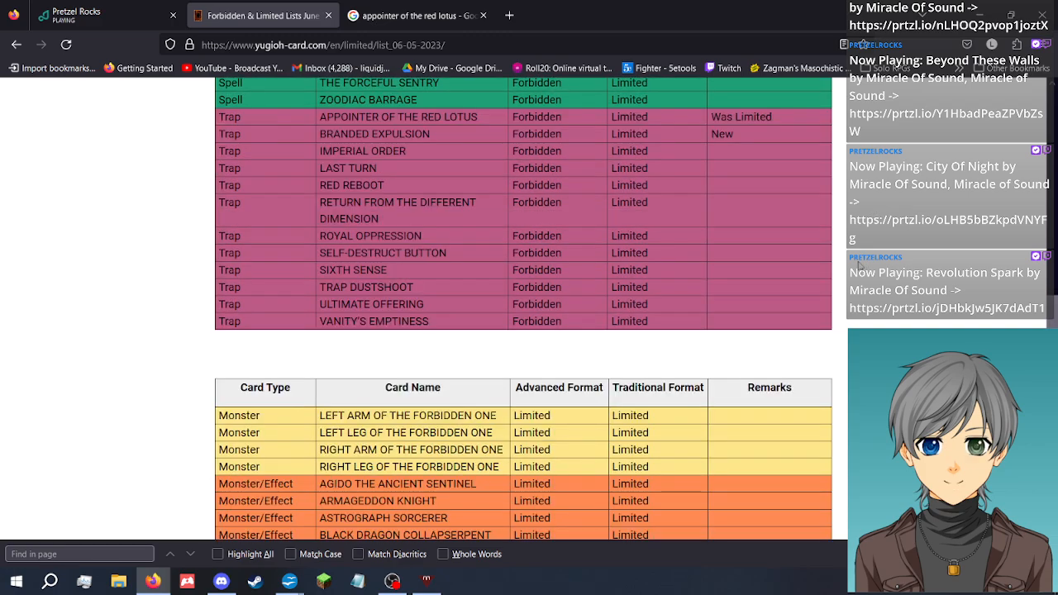
scroll(860, 266, down, 2)
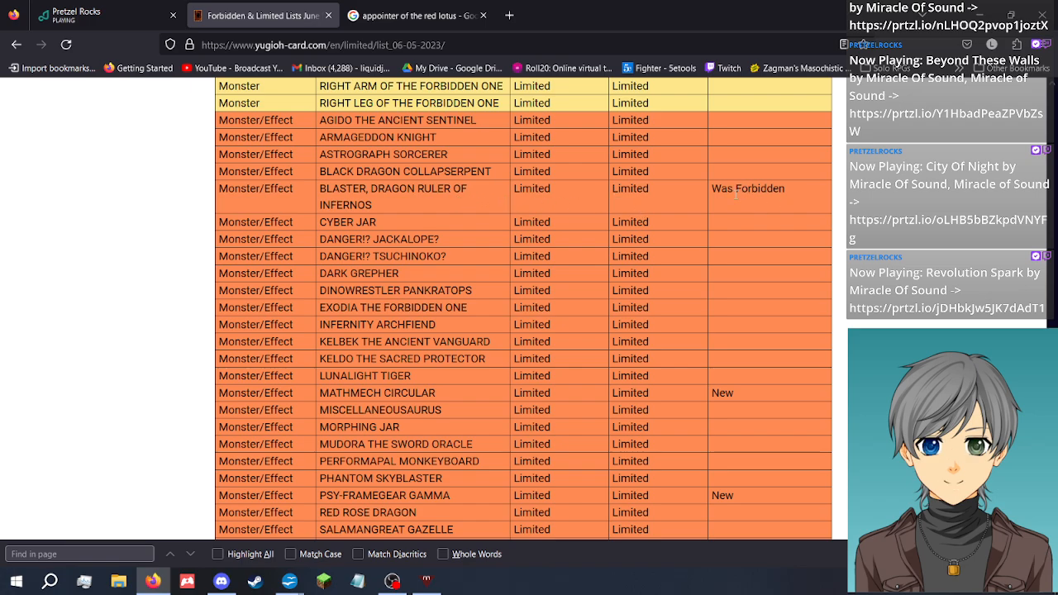
Review the Limited effect monsters in the banlist, and replace the image search with "psy-framegear gamma"
scroll(692, 196, down, 2)
scroll(692, 196, down, 2)
scroll(689, 203, up, 2)
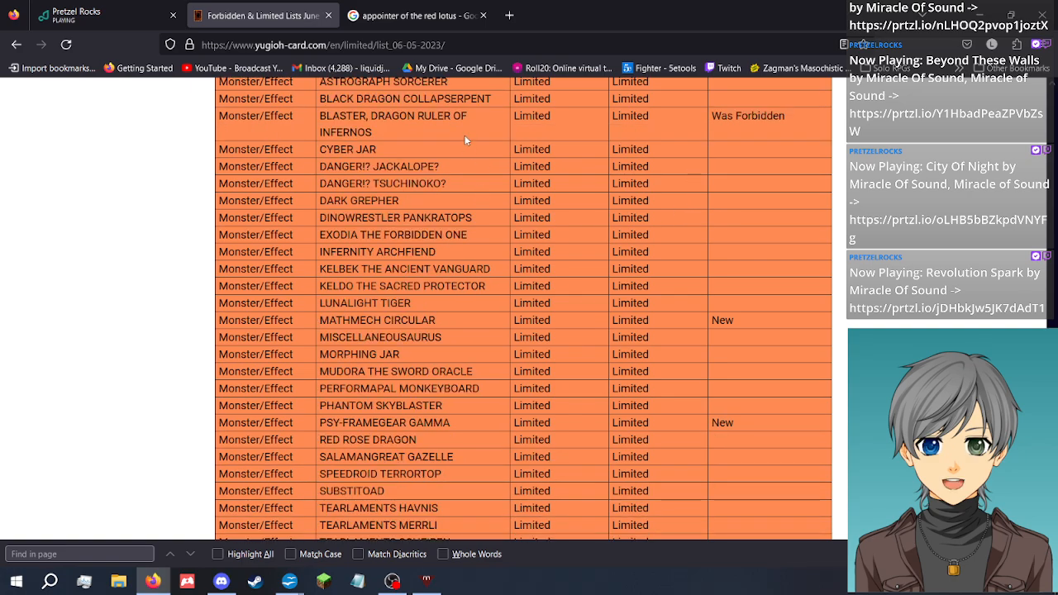
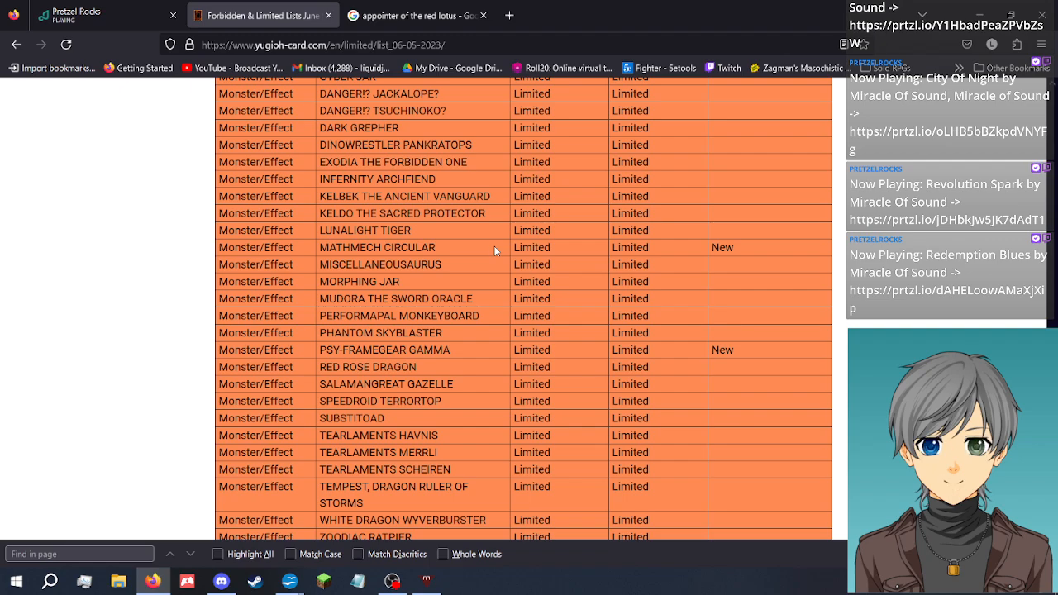
scroll(498, 244, down, 2)
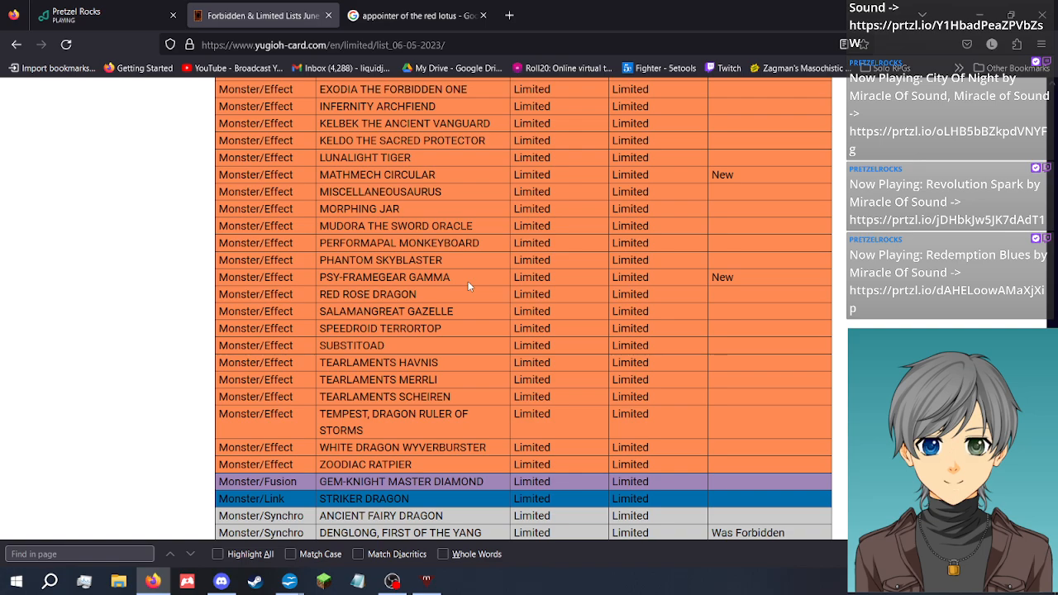
click(389, 7)
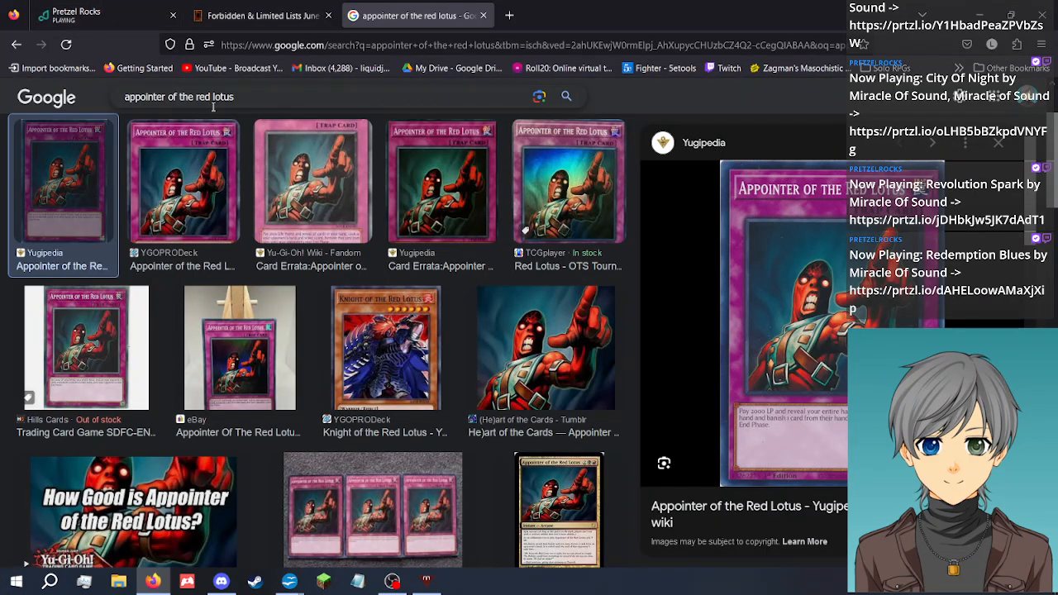
drag(242, 103, 3, 111)
text(psy-frameg)
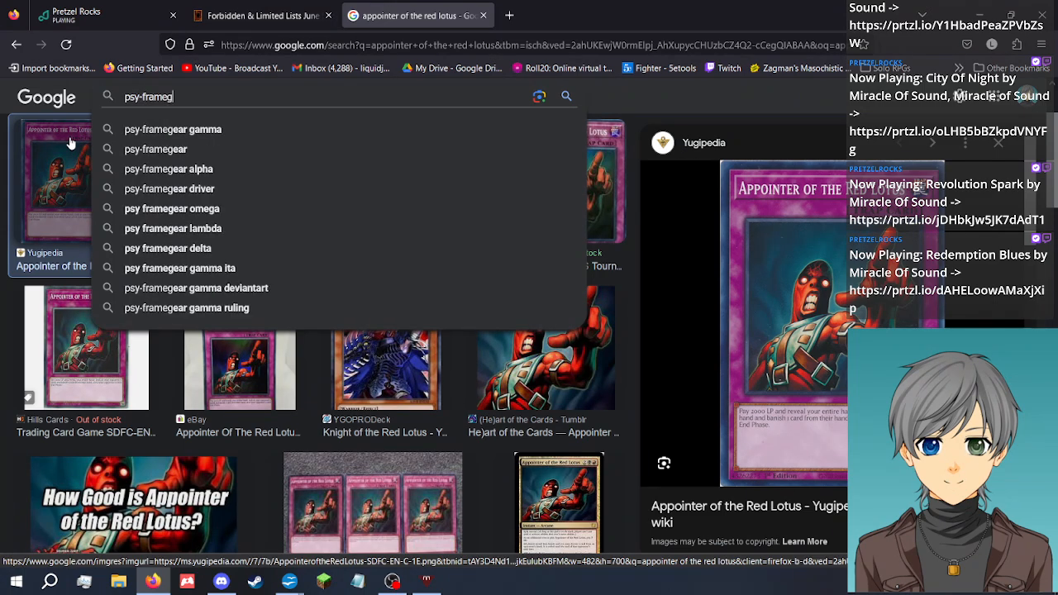
text(ear gamma)
key(Return)
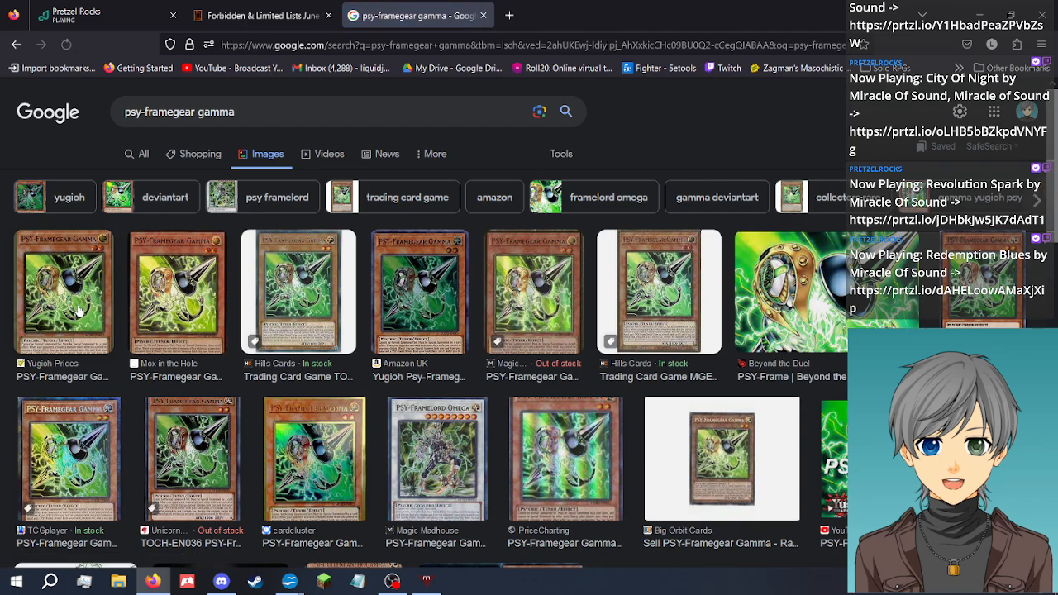
Compare PSY-Framegear Gamma images, open the TCGplayer product page from the results, and expand its product details to read the full effect
click(63, 303)
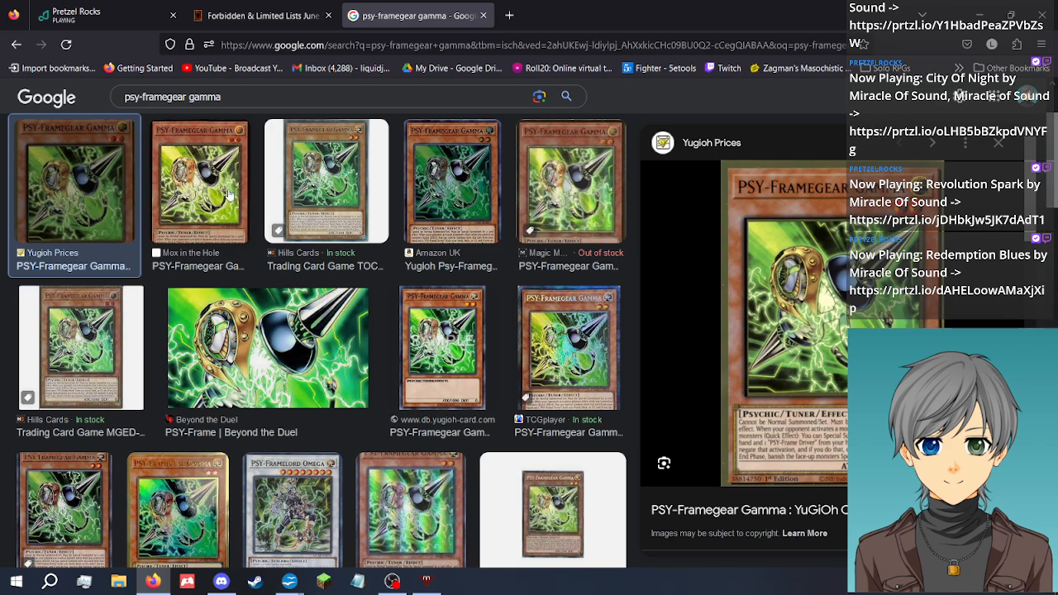
click(442, 372)
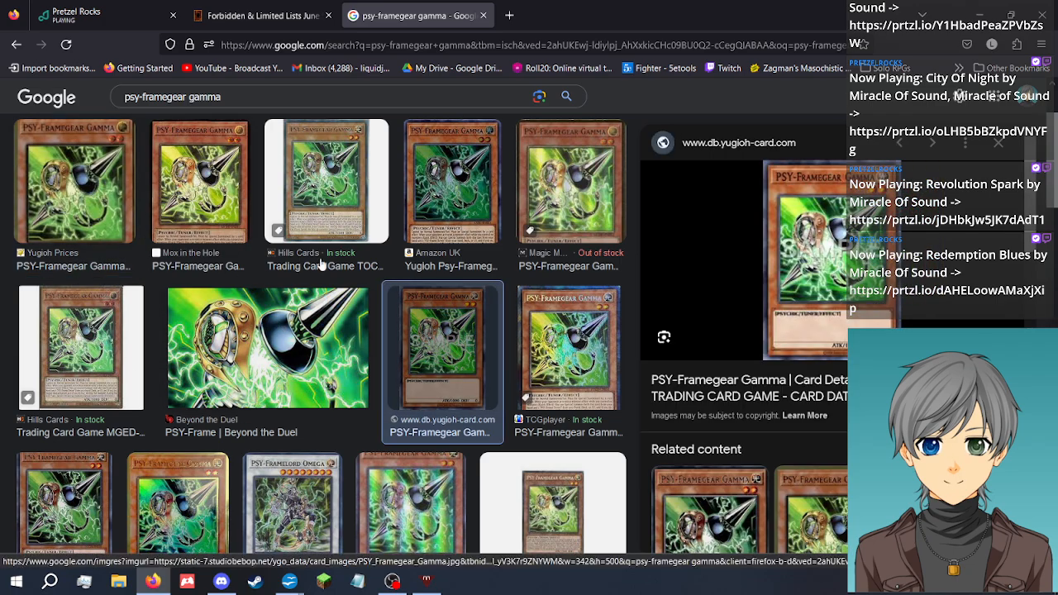
click(575, 337)
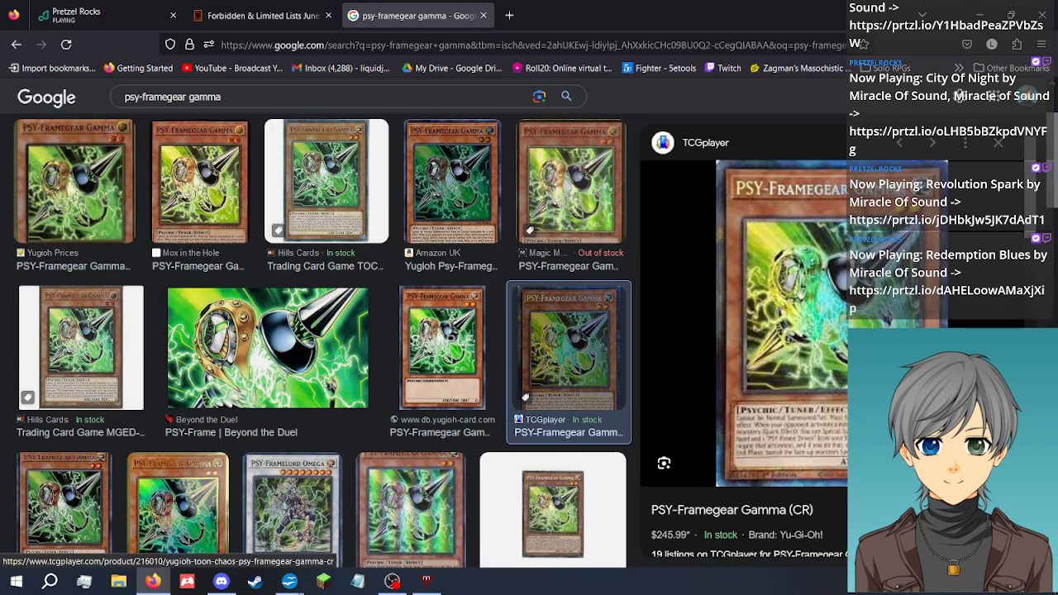
click(812, 402)
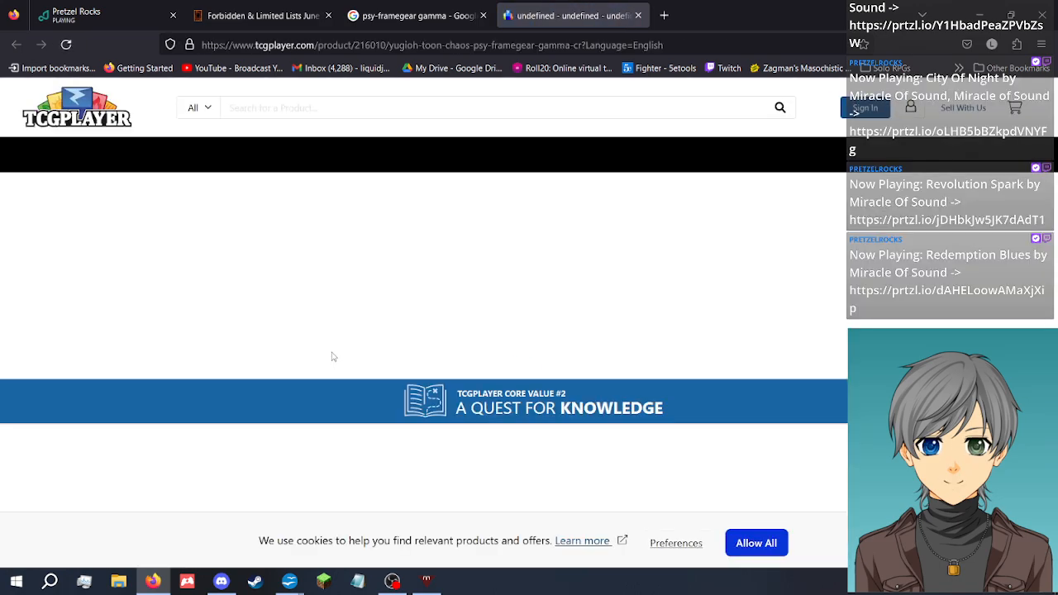
scroll(248, 372, down, 1)
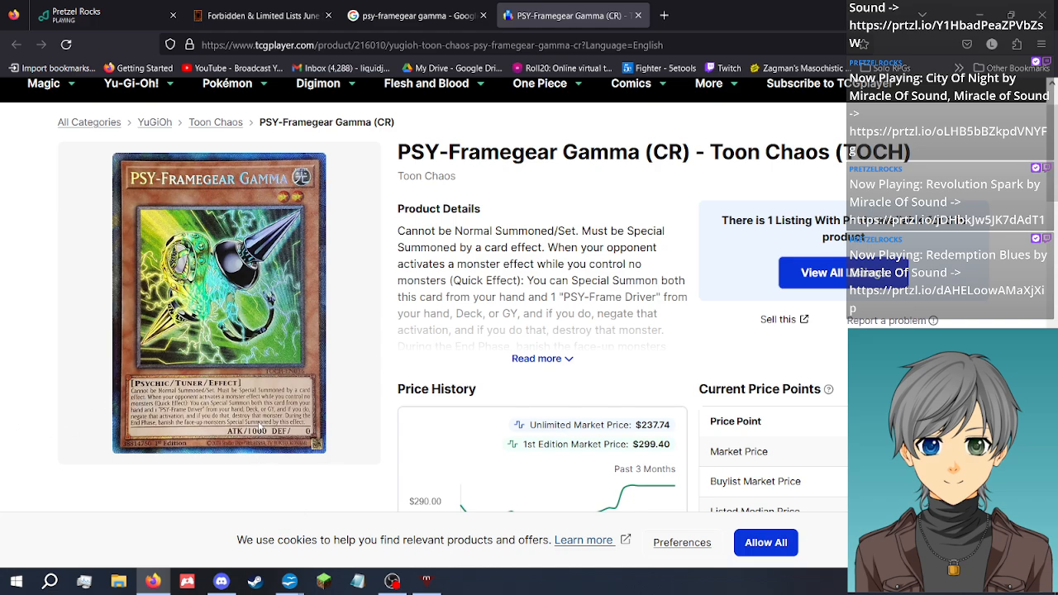
click(568, 363)
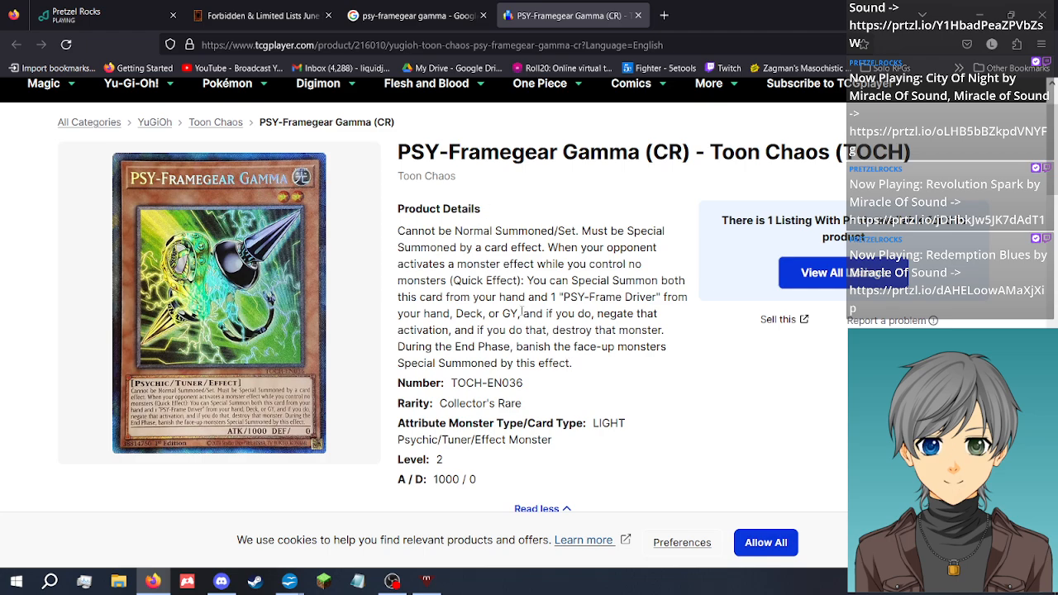
scroll(523, 312, down, 3)
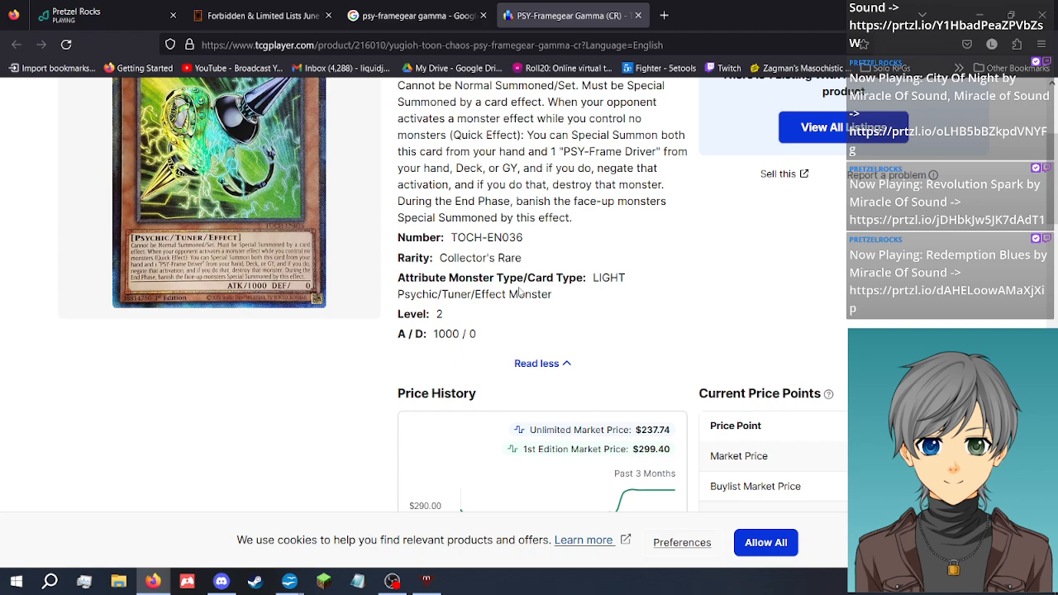
scroll(521, 291, up, 3)
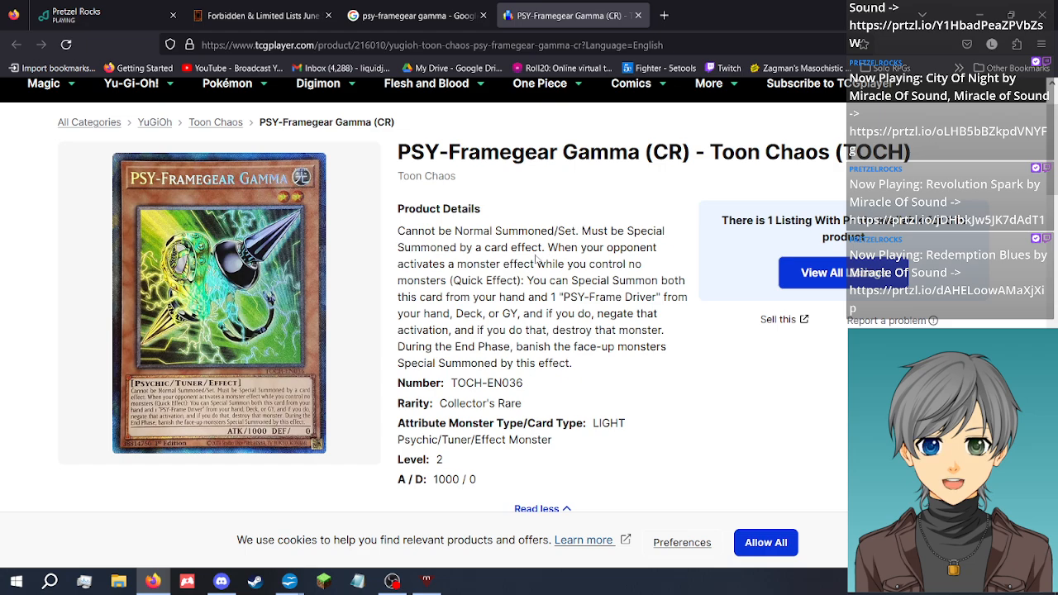
Highlight the summoning restriction and the "while you control no monsters" condition in the PSY-Framegear Gamma effect text while reading it
drag(546, 247, 398, 231)
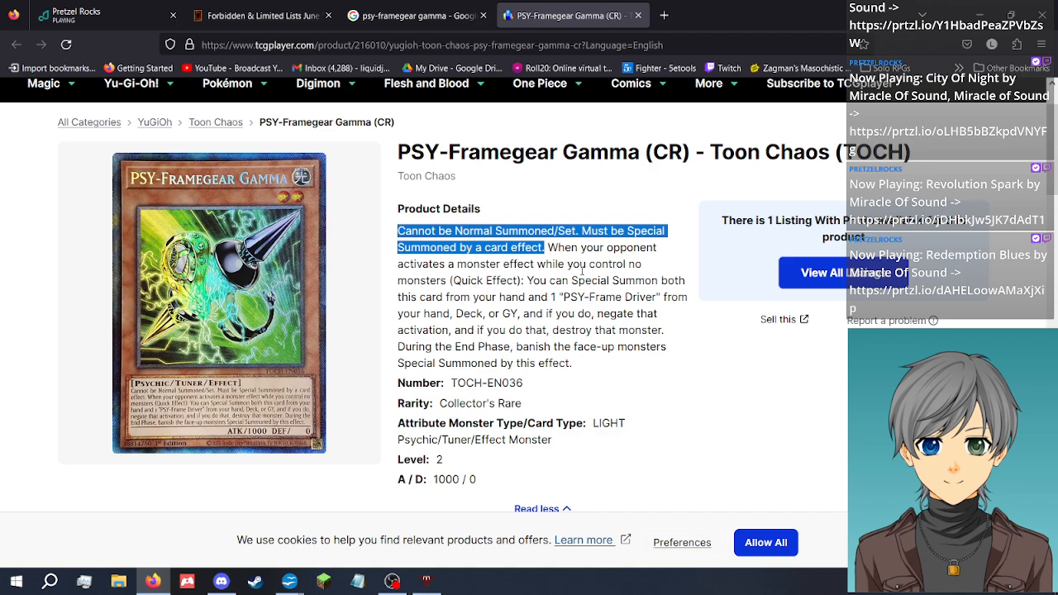
click(547, 248)
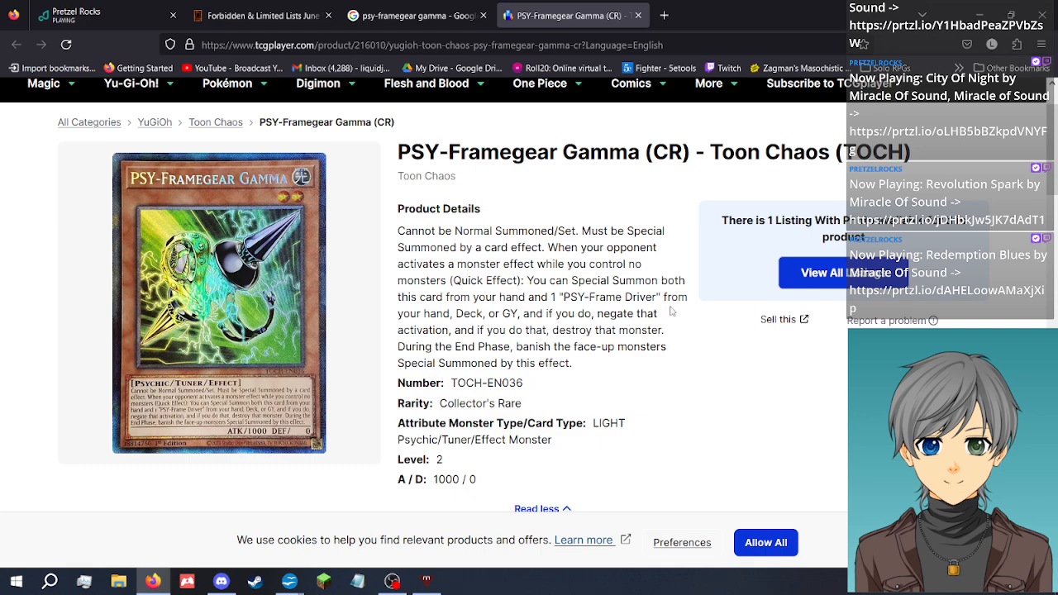
drag(448, 280, 537, 264)
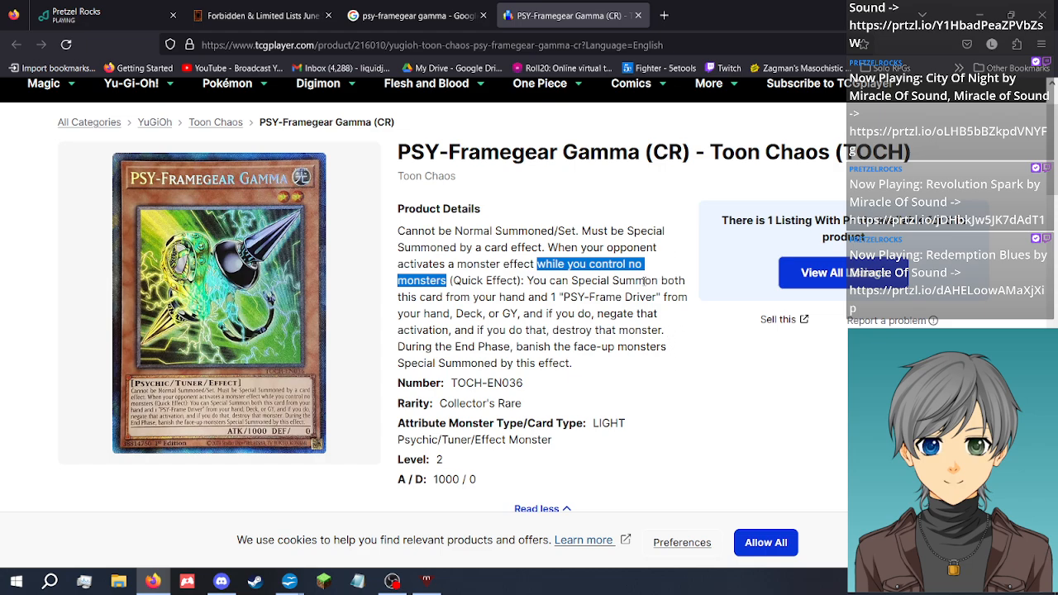
click(658, 265)
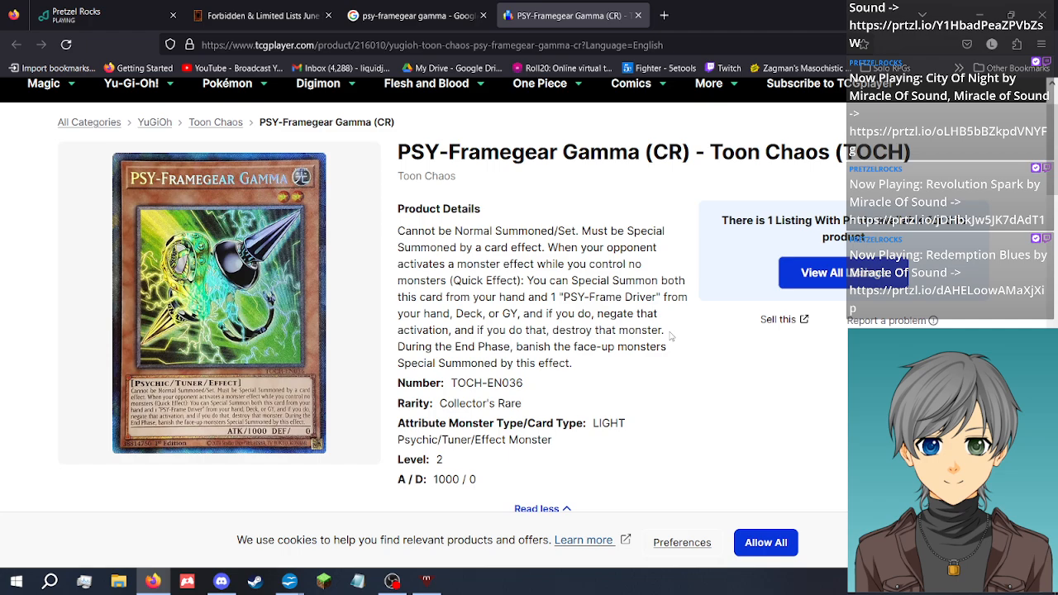
drag(572, 265, 612, 265)
drag(477, 279, 449, 281)
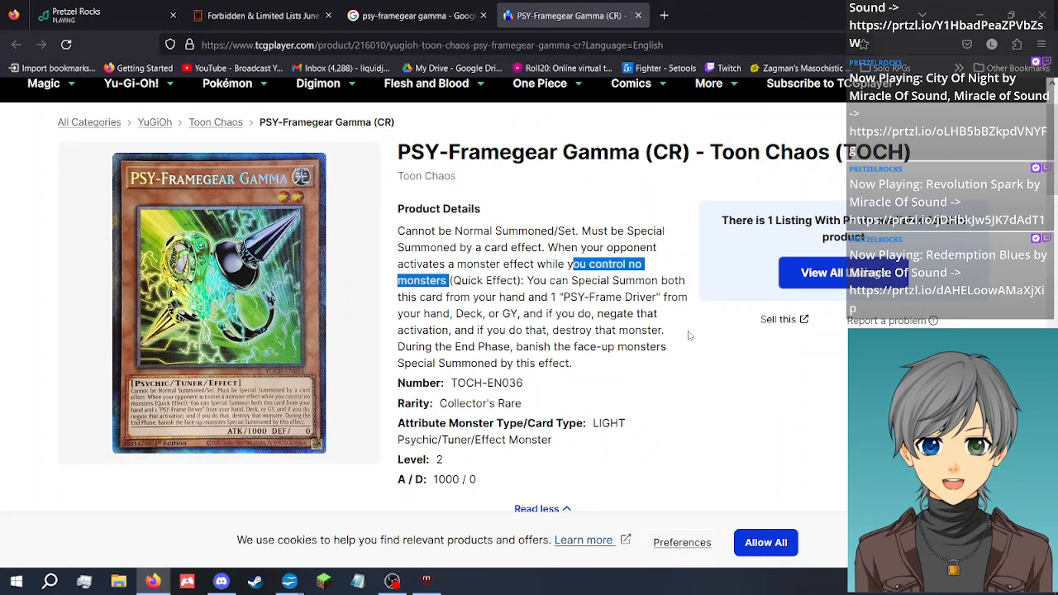
Return to the banlist and highlight the Limited entry for PSY-Framegear Gamma to check its remark
key(ctrl+2)
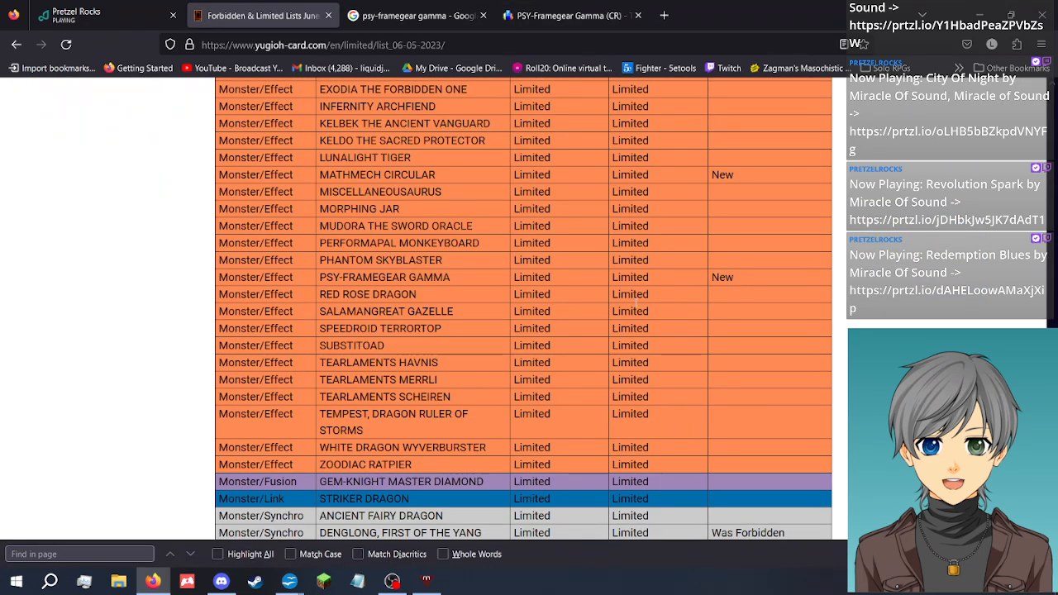
drag(748, 277, 787, 282)
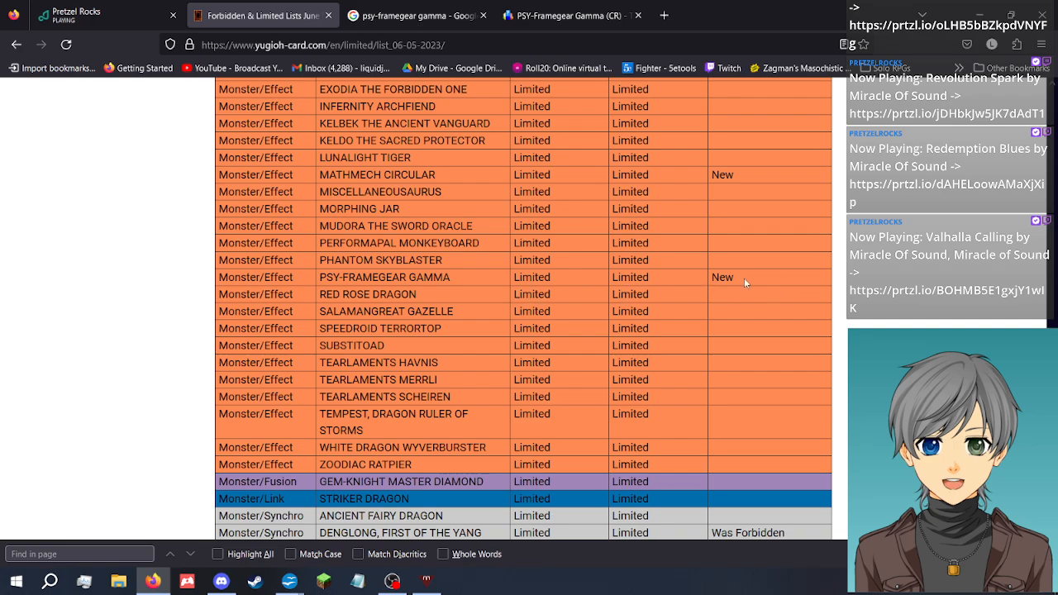
drag(738, 279, 298, 279)
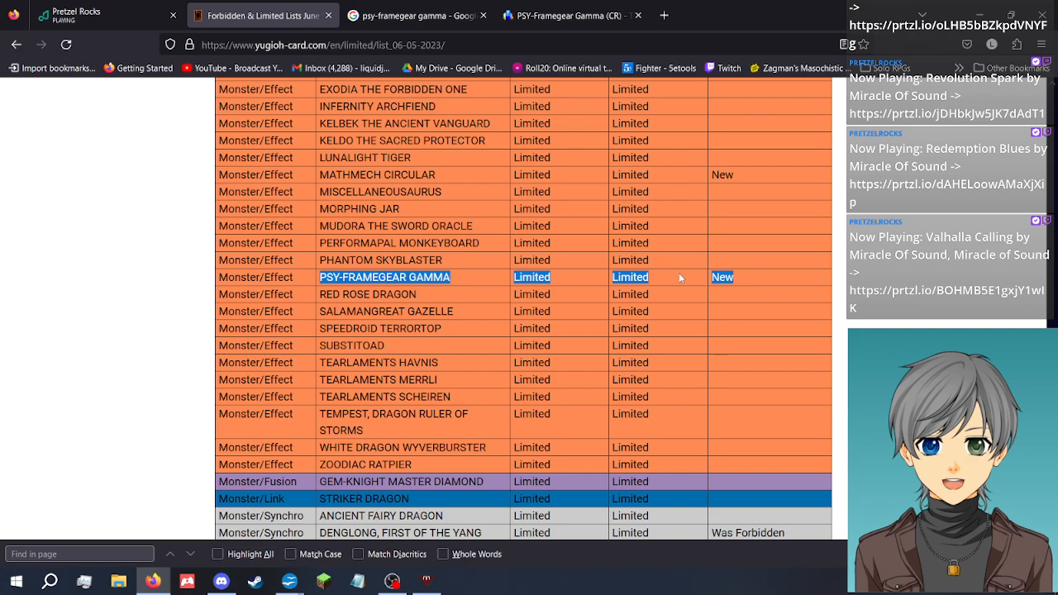
click(477, 281)
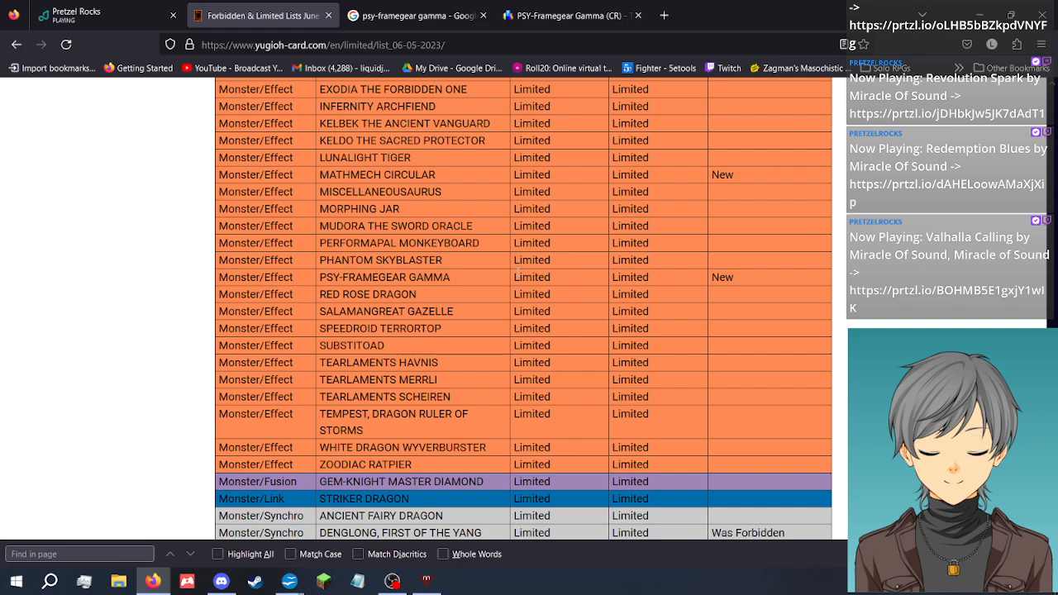
Review the remaining Limited monsters through the Synchro and Xyz entries, highlighting the Kashtira Arise-Heart row
scroll(491, 268, down, 3)
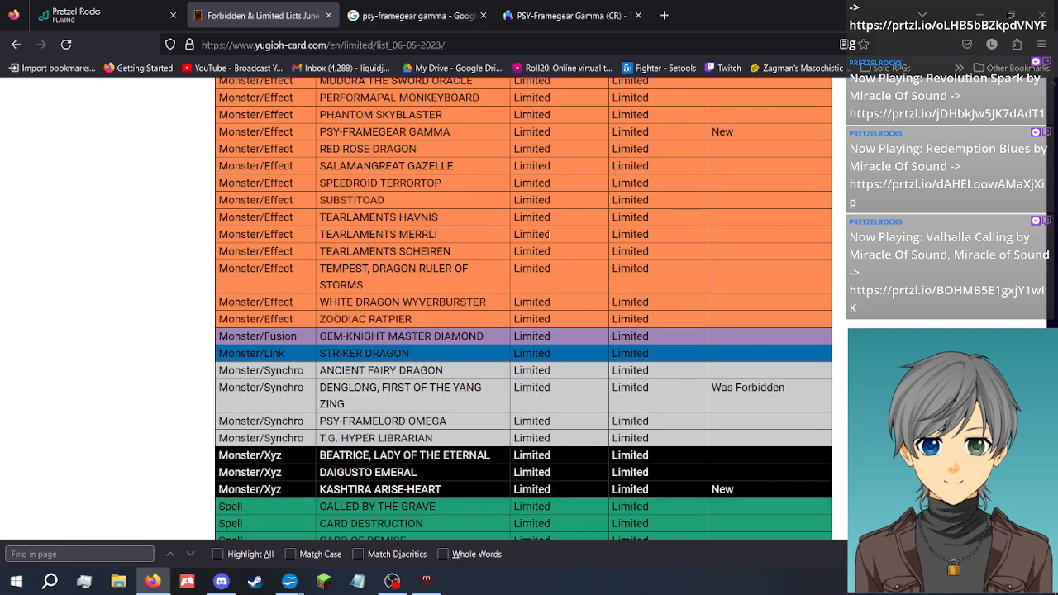
scroll(643, 201, up, 2)
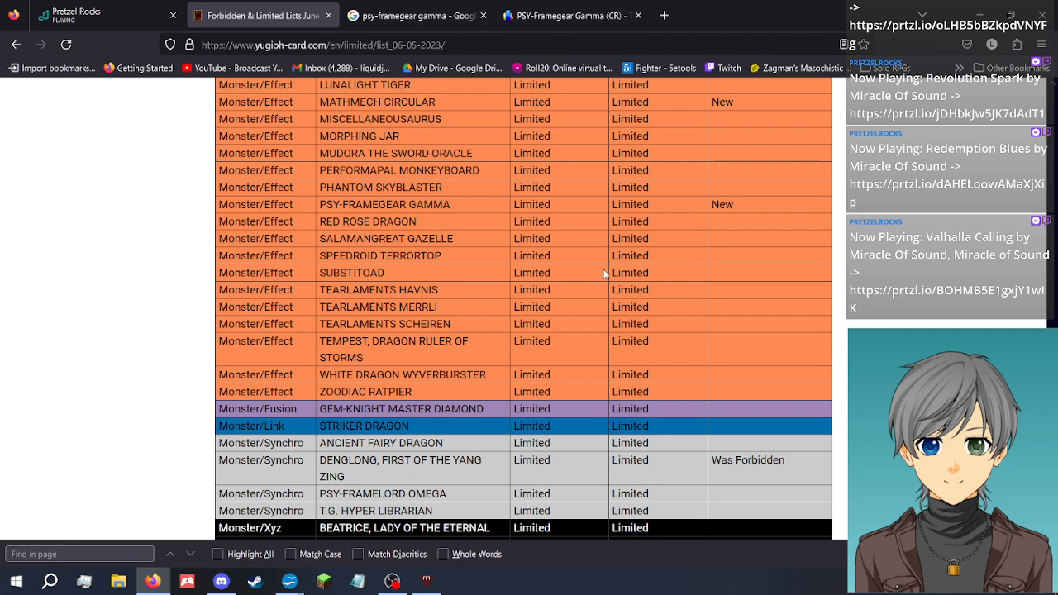
scroll(603, 269, down, 3)
scroll(527, 348, down, 2)
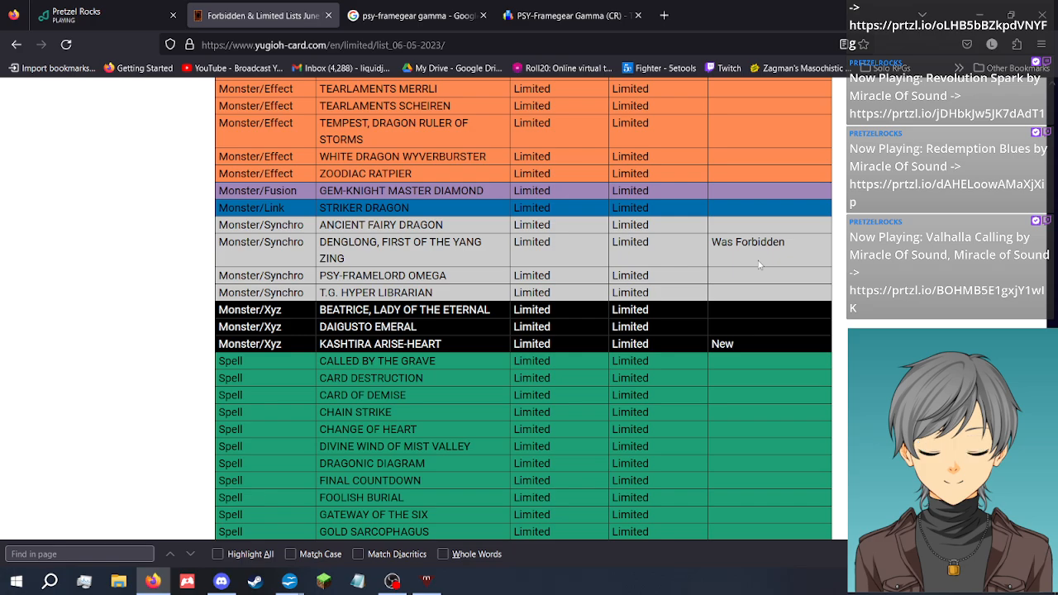
scroll(758, 263, down, 1)
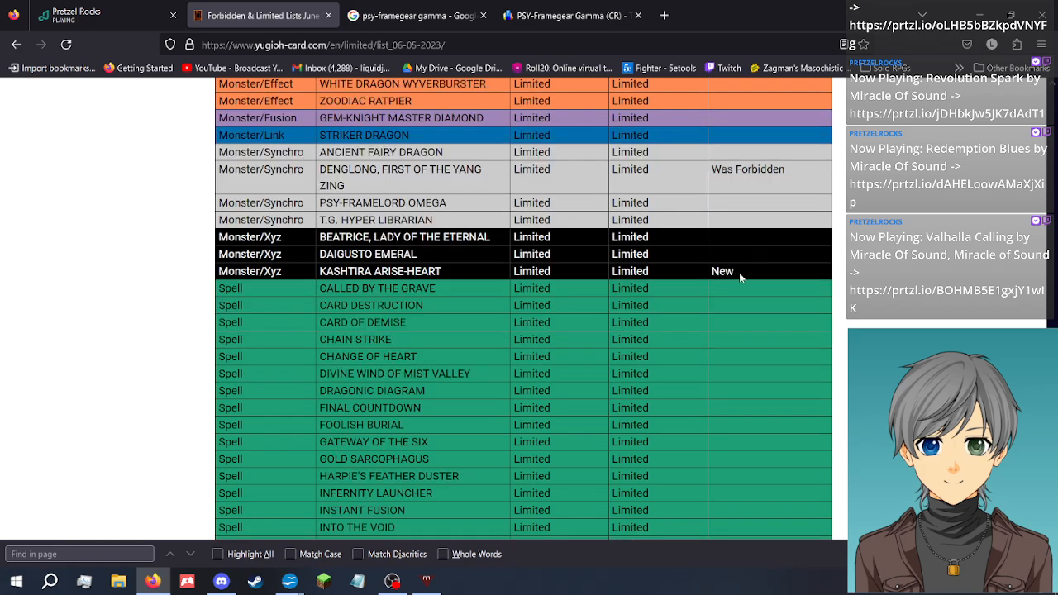
drag(747, 275, 318, 272)
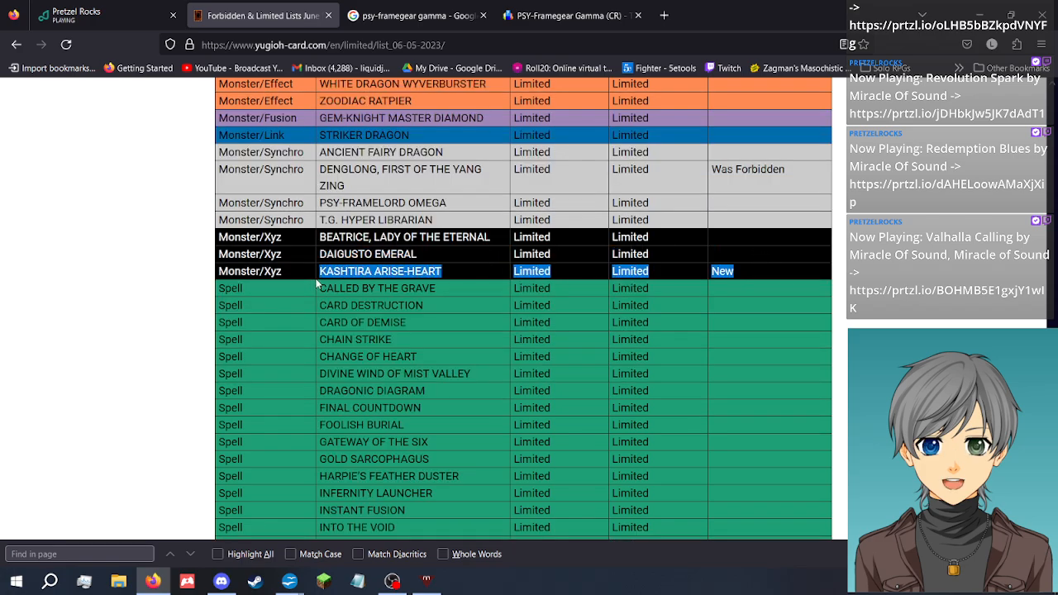
click(750, 277)
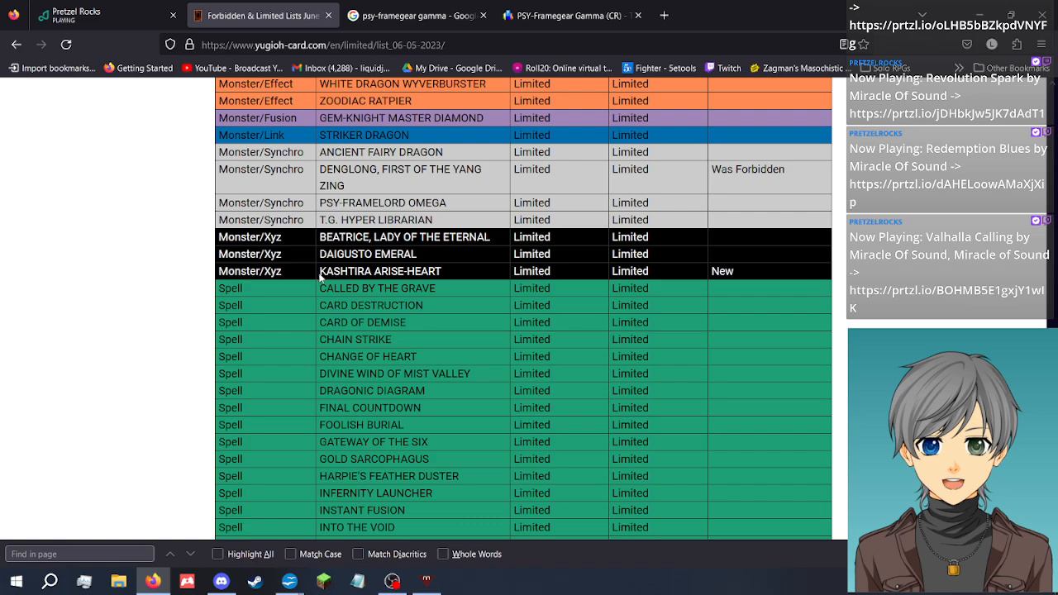
drag(318, 272, 450, 274)
click(448, 275)
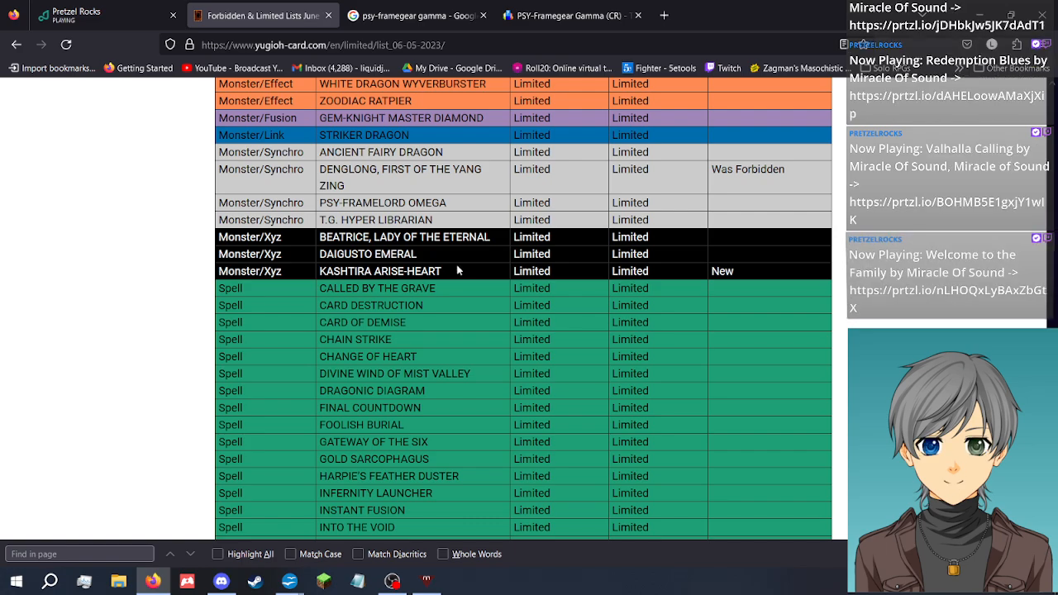
Review the Limited spells and traps, highlighting the Purrely Delicious Memory row, and continue to the Semi-Limited table
scroll(685, 219, down, 5)
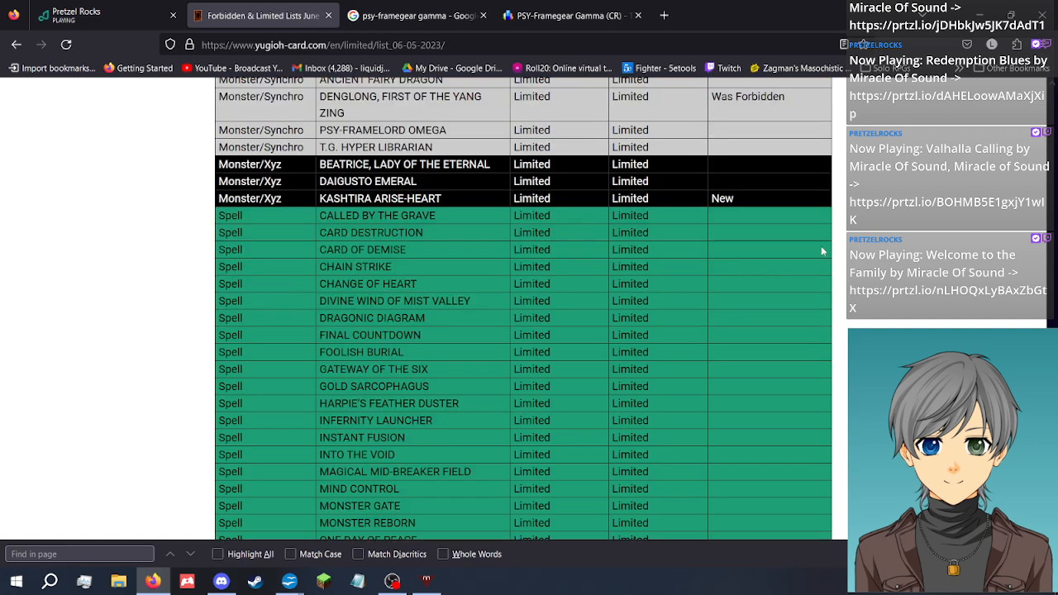
drag(756, 283, 278, 289)
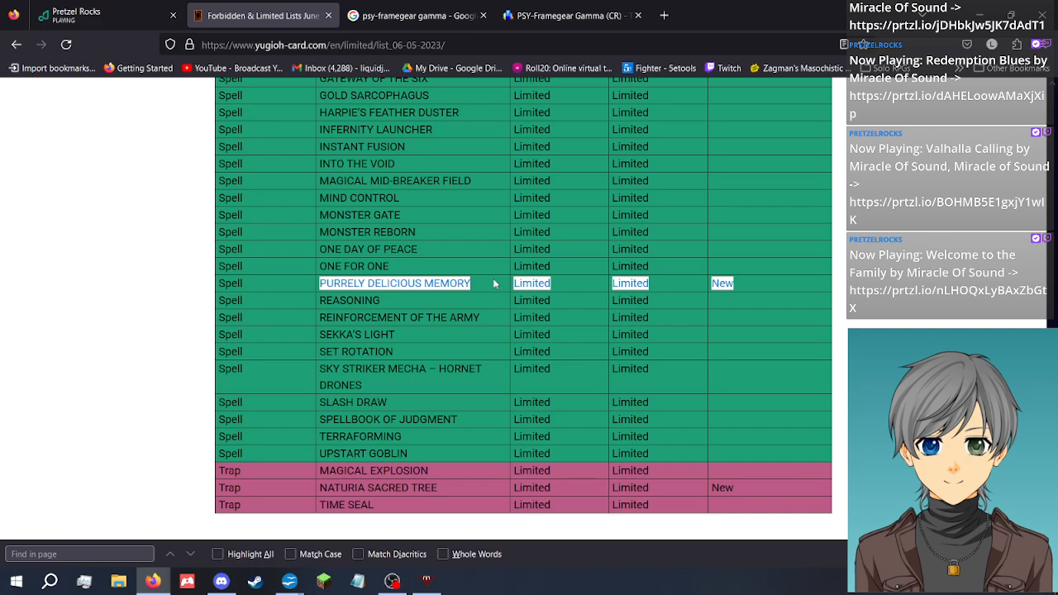
scroll(523, 303, down, 3)
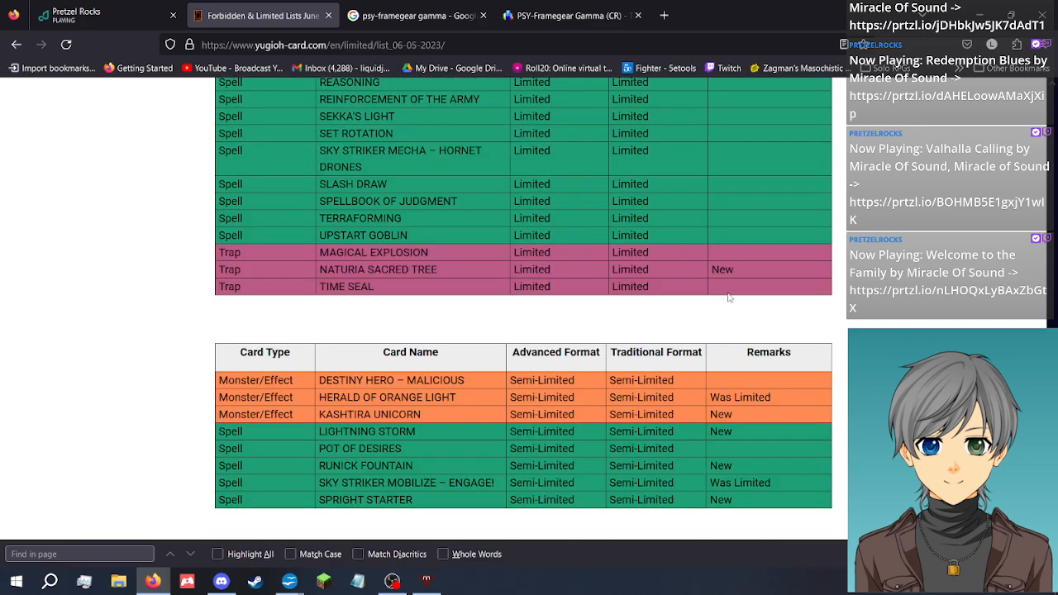
scroll(460, 273, up, 1)
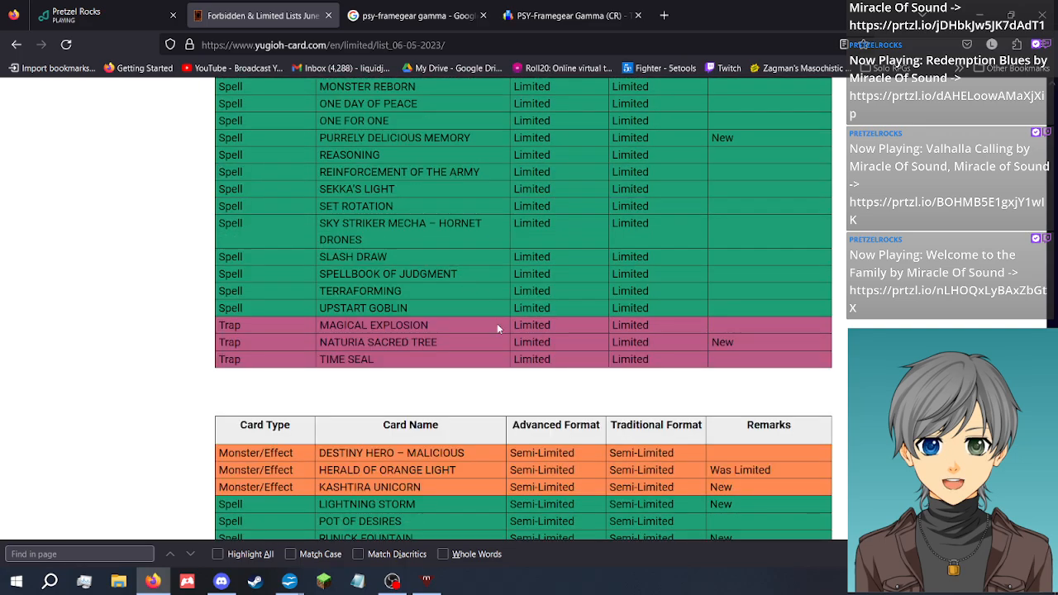
scroll(497, 325, down, 2)
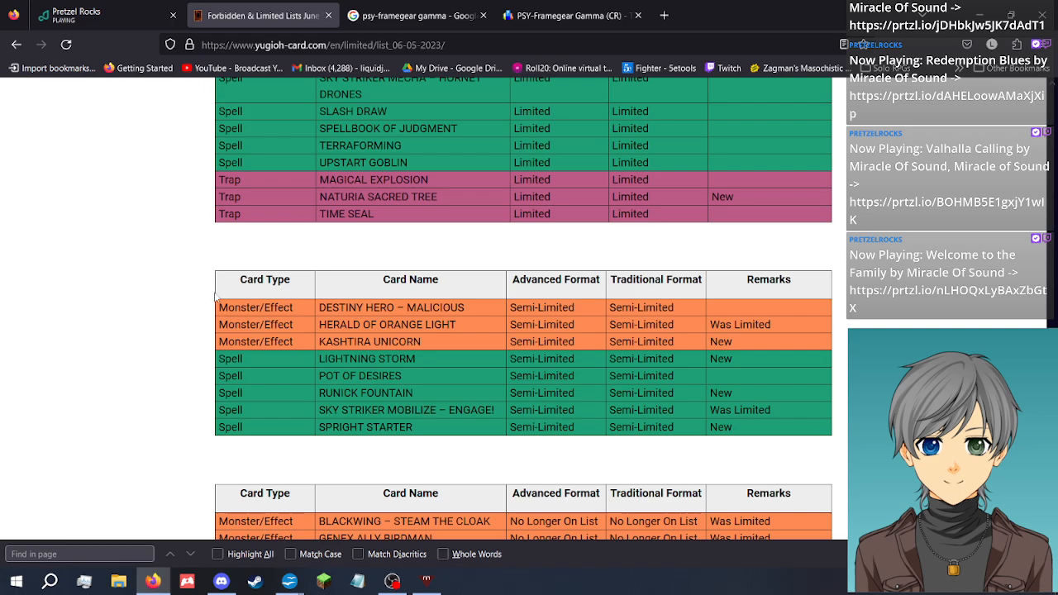
Highlight the entire Semi-Limited table to examine it, and compare it with the Limited spells and traps above it
drag(216, 296, 825, 455)
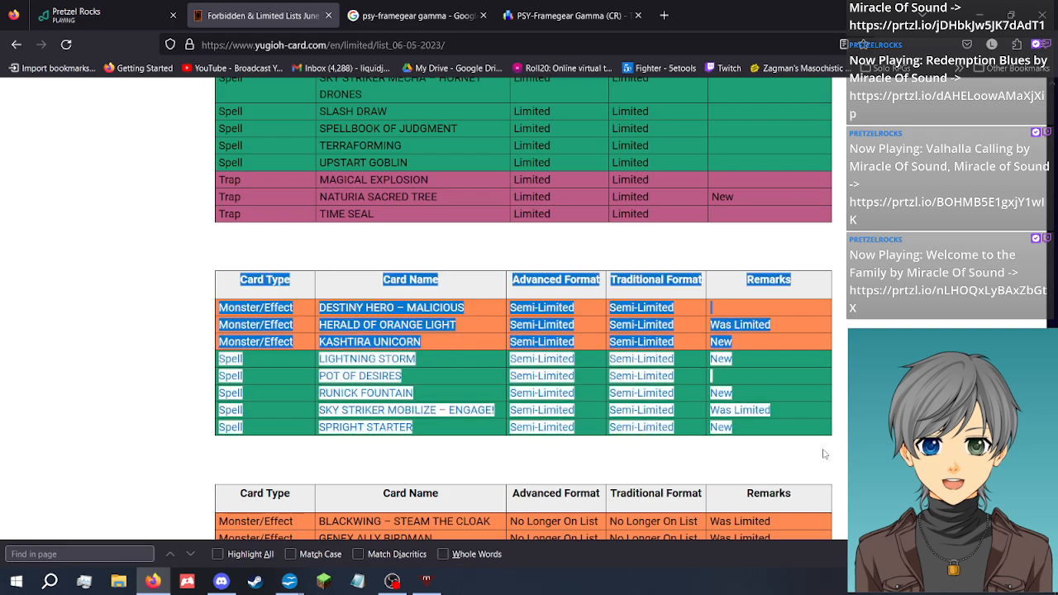
click(799, 430)
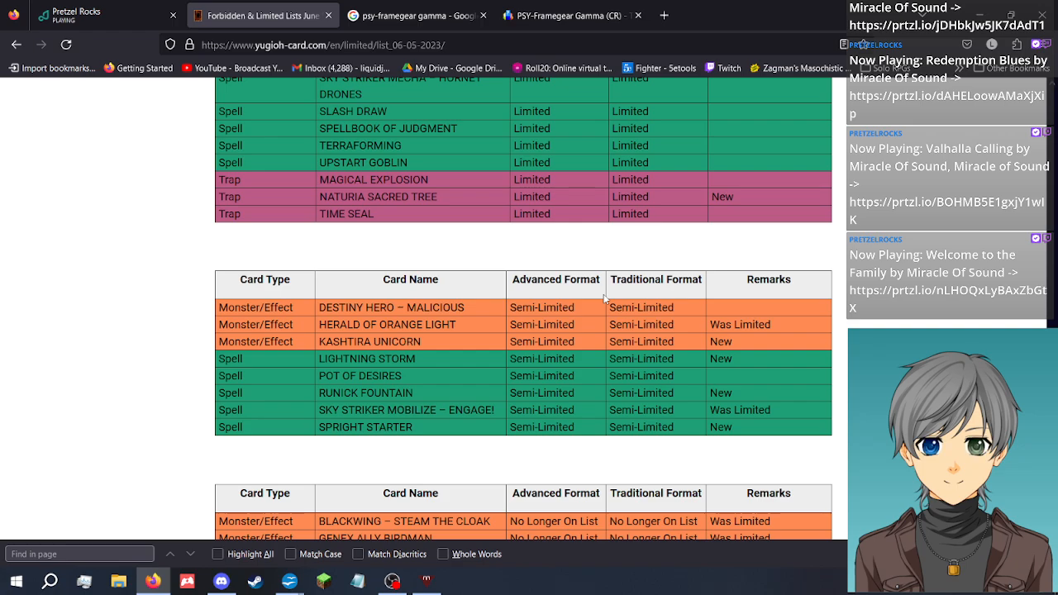
scroll(508, 364, up, 5)
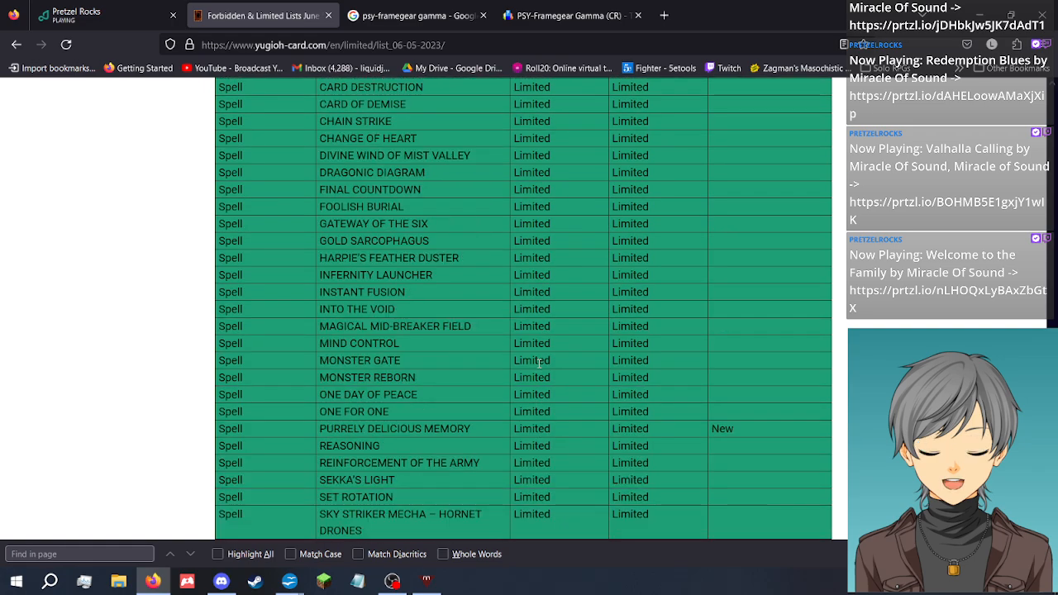
scroll(732, 367, down, 4)
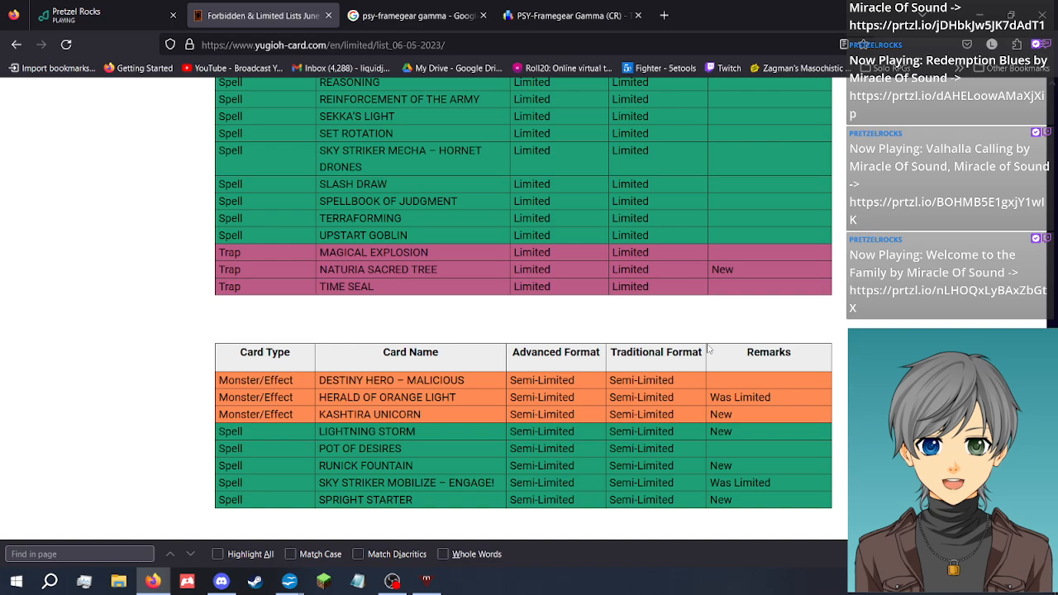
scroll(707, 350, down, 1)
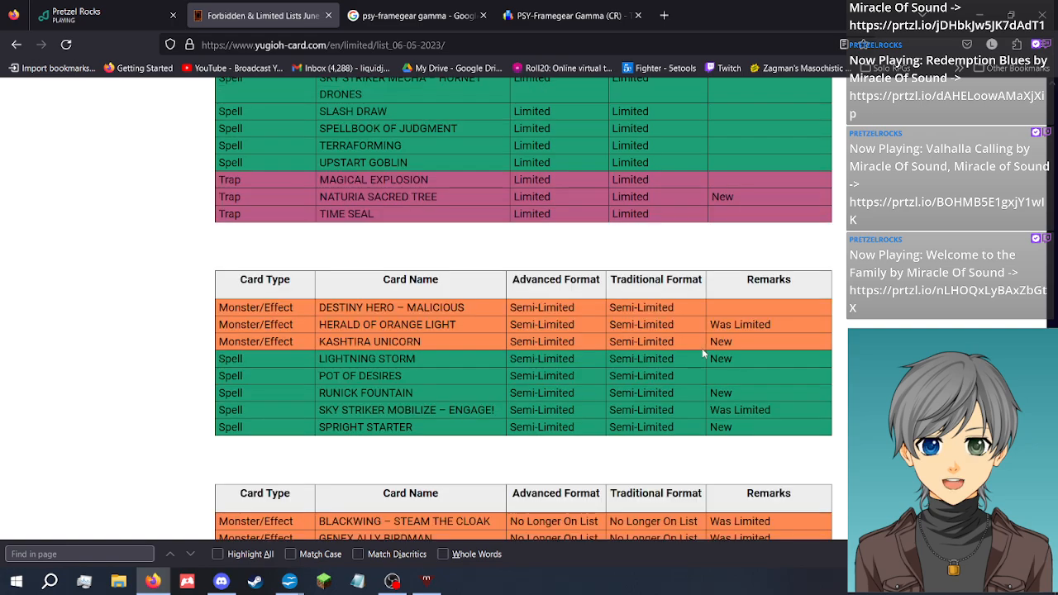
Return to the start of the Limited table and review its effect monsters again down to the Morphing Jar entry
scroll(704, 354, up, 4)
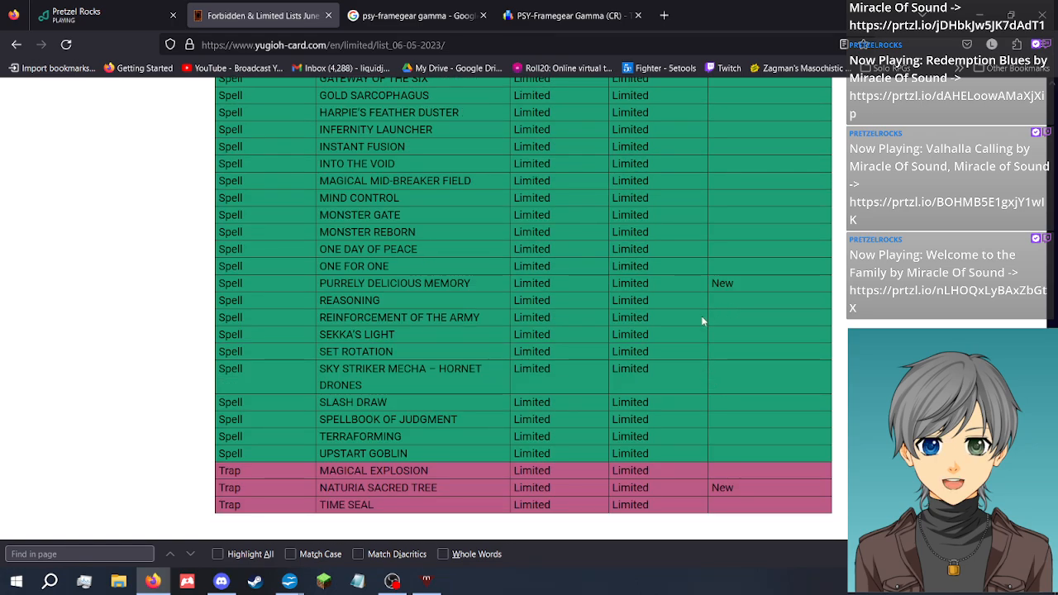
scroll(673, 341, up, 10)
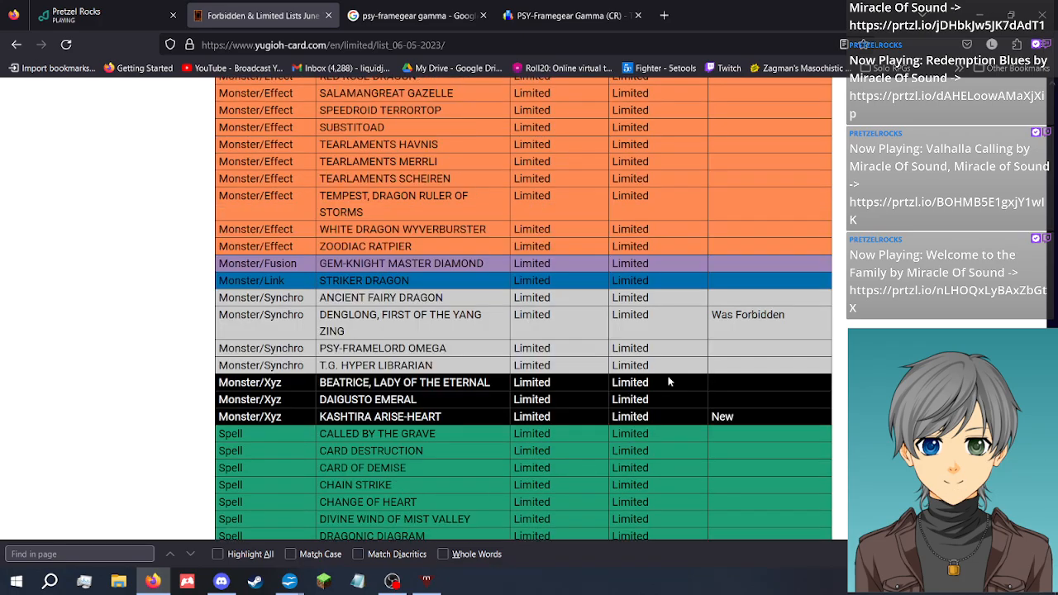
scroll(669, 378, up, 4)
scroll(670, 381, up, 2)
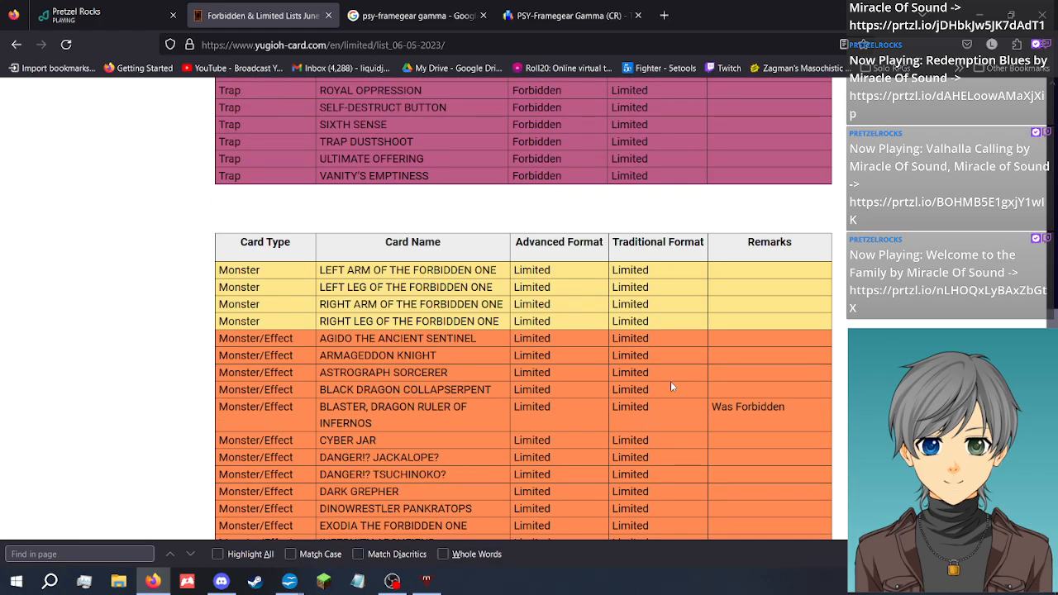
scroll(670, 381, down, 2)
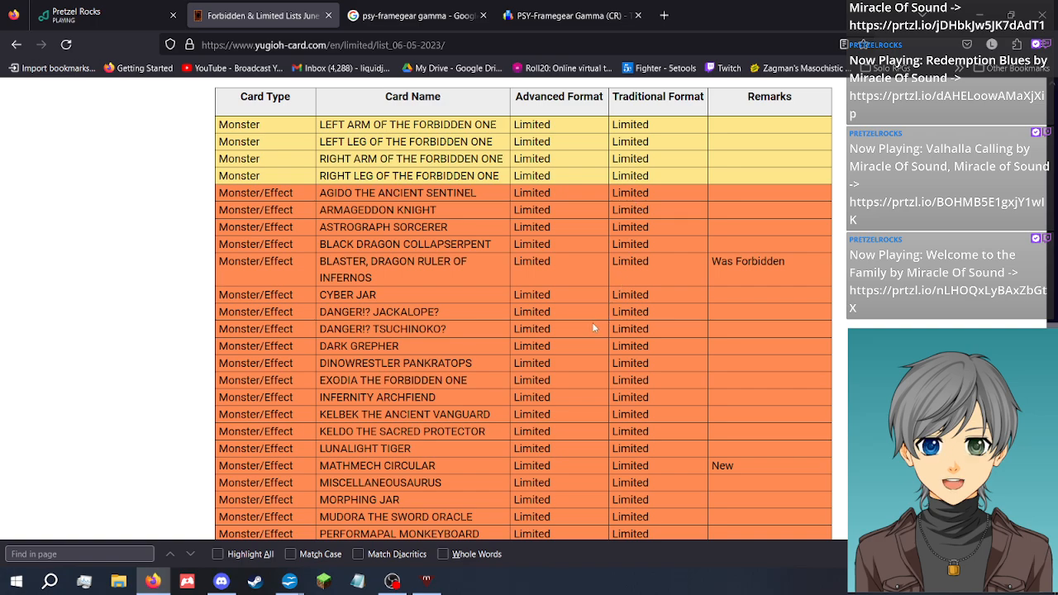
scroll(592, 329, down, 1)
scroll(590, 327, down, 1)
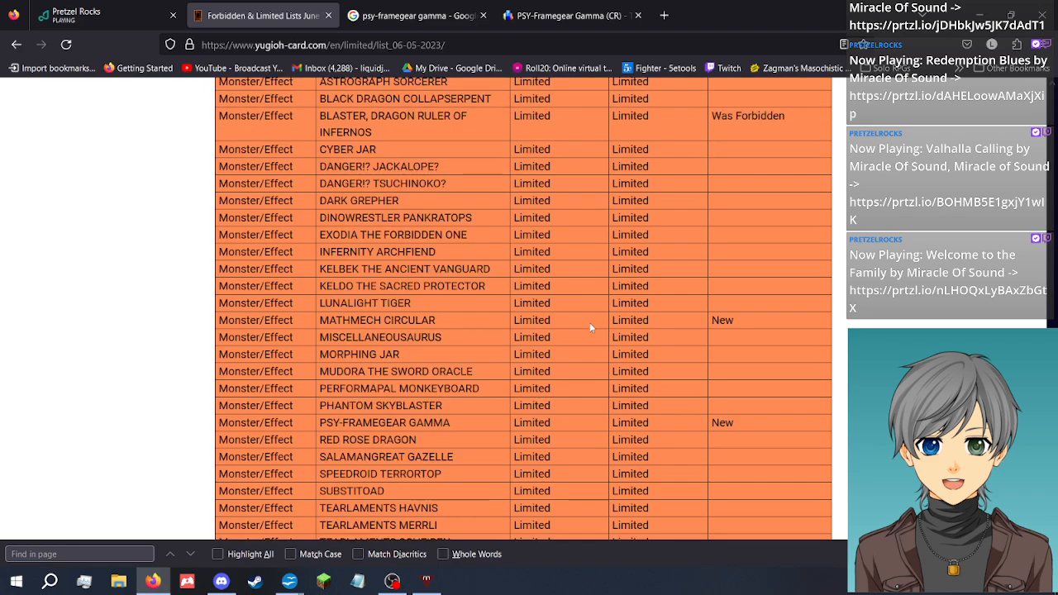
scroll(589, 323, down, 1)
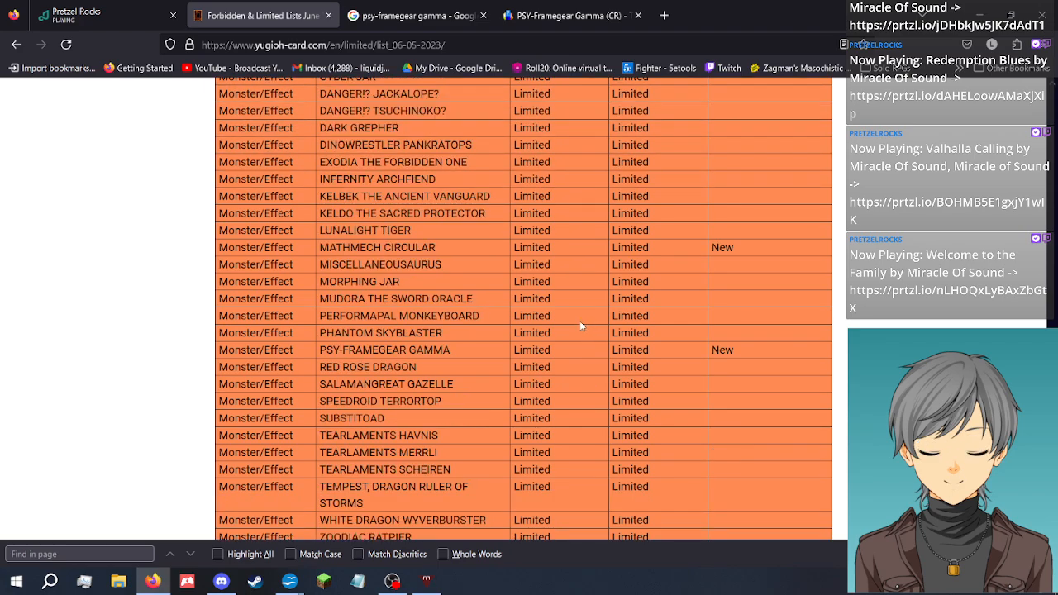
scroll(579, 321, down, 1)
Highlight the Morphing Jar entry among the Limited effect monsters to examine its listing
drag(405, 213, 314, 216)
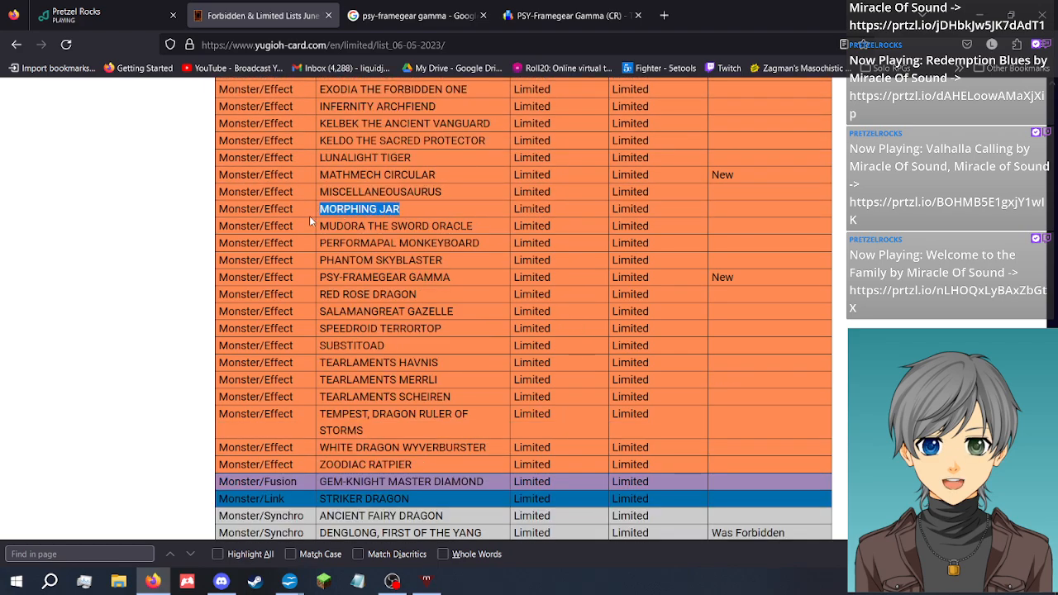
click(785, 212)
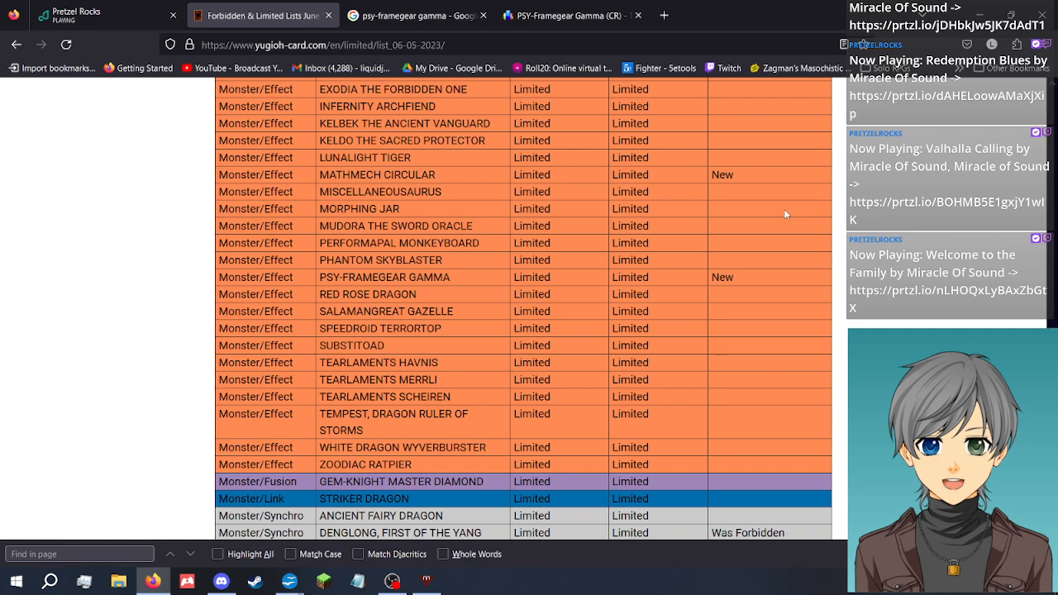
drag(414, 211, 318, 211)
click(433, 214)
drag(433, 208, 288, 210)
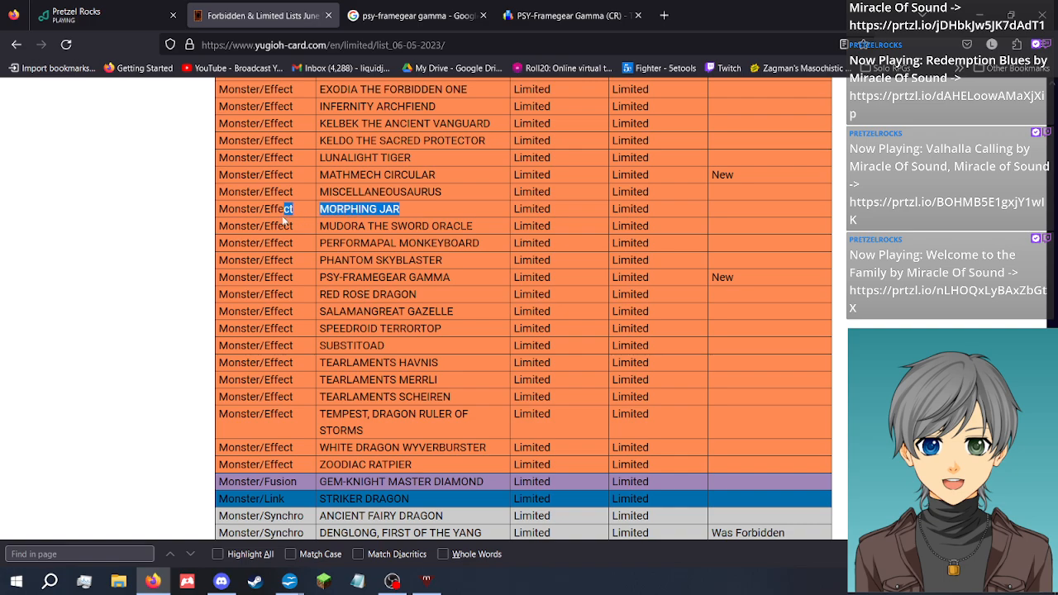
click(425, 212)
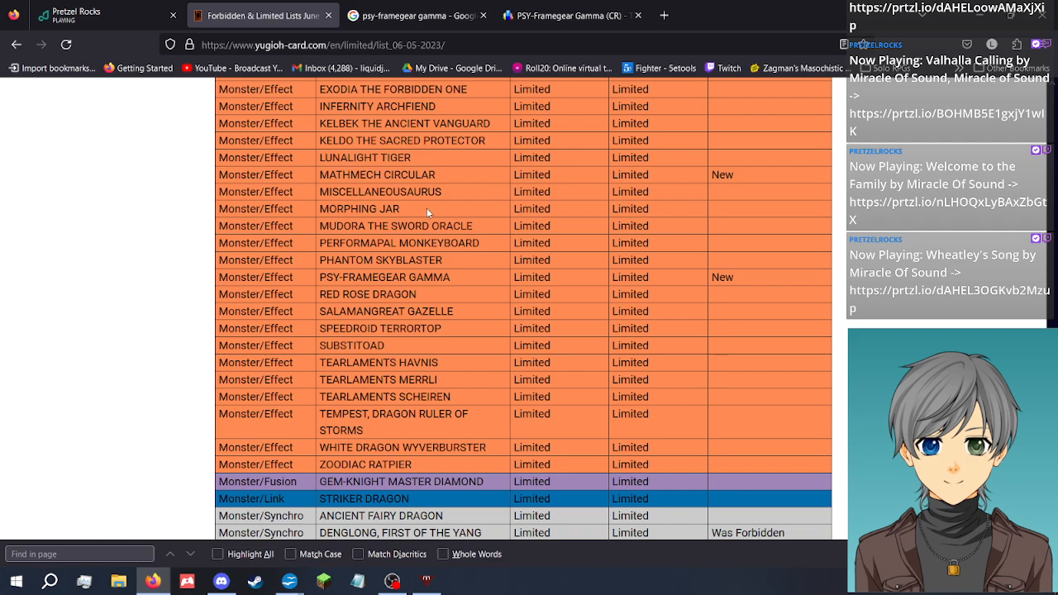
drag(433, 209, 311, 213)
click(428, 212)
Continue through the Limited monsters to the Link entry and highlight Striker Dragon
scroll(697, 252, down, 2)
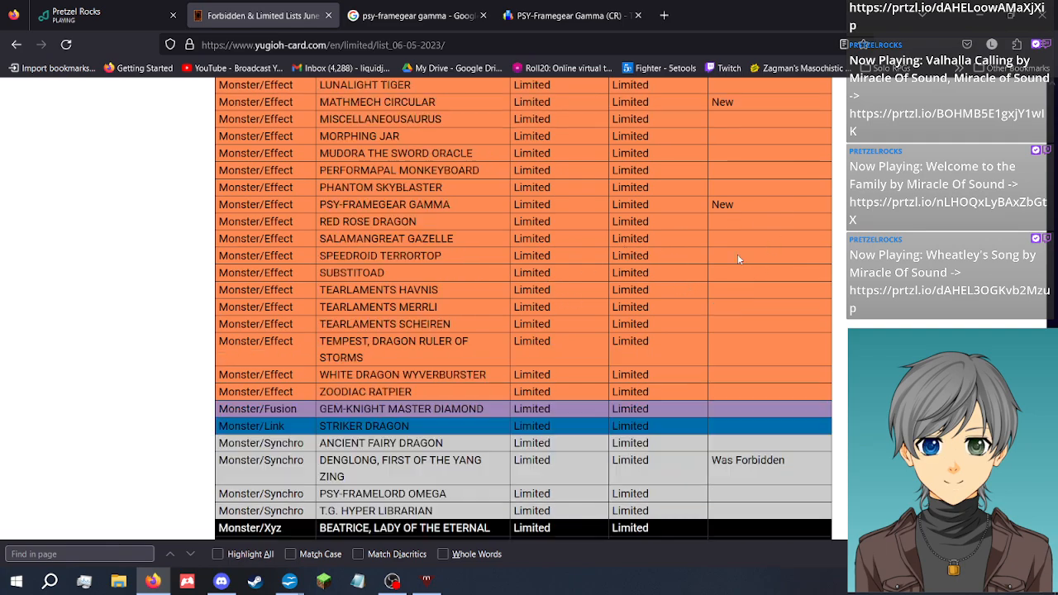
scroll(657, 282, down, 2)
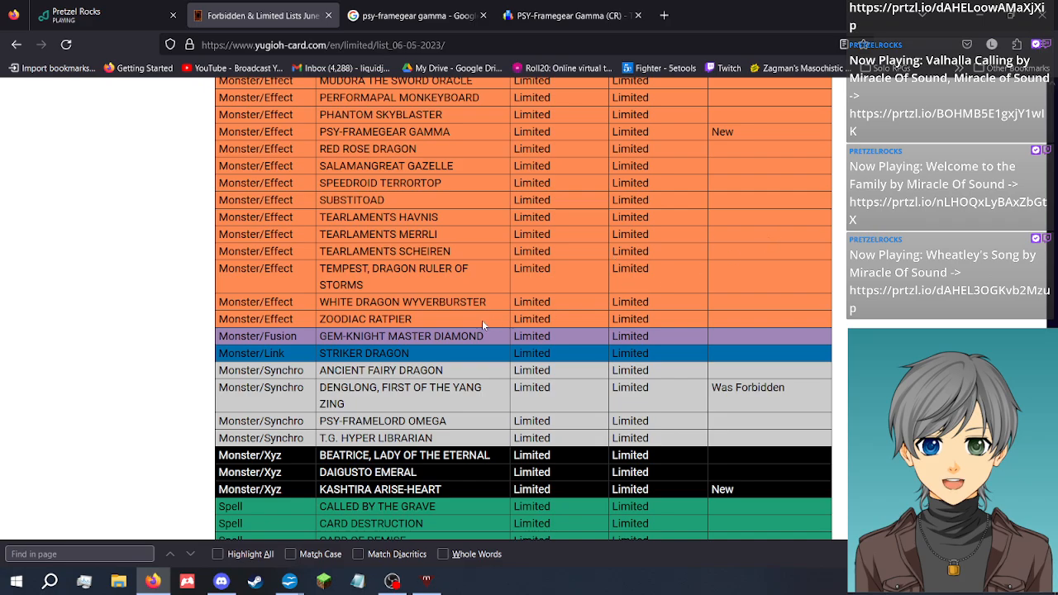
scroll(536, 296, down, 2)
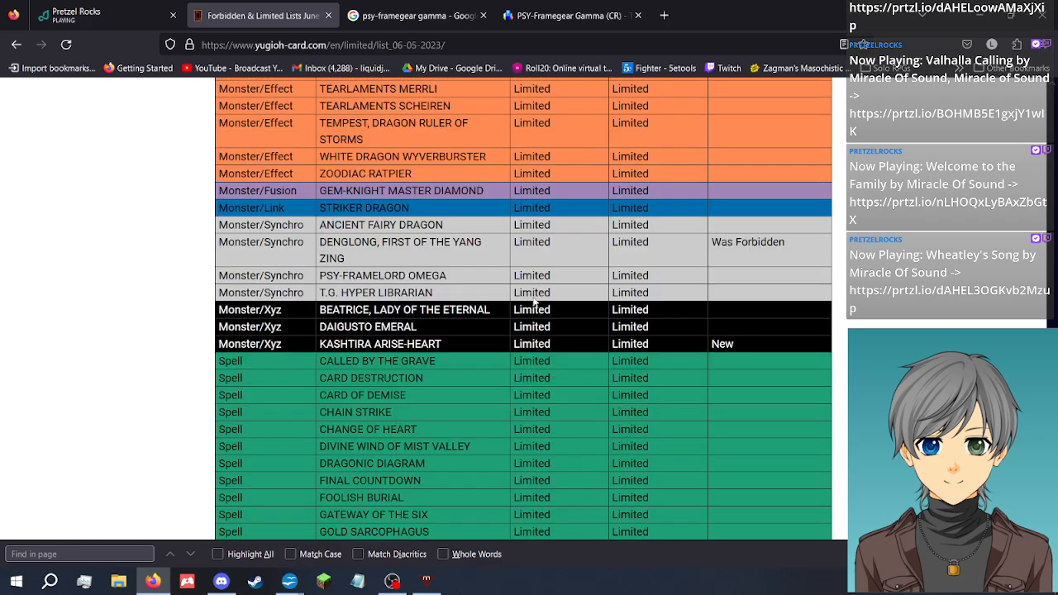
drag(439, 214, 291, 212)
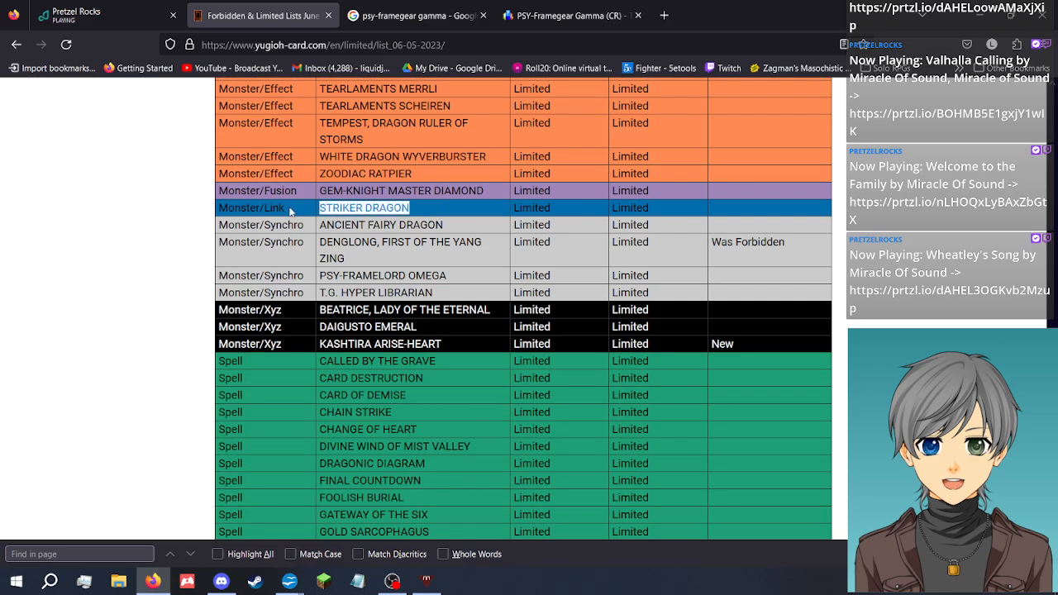
click(421, 214)
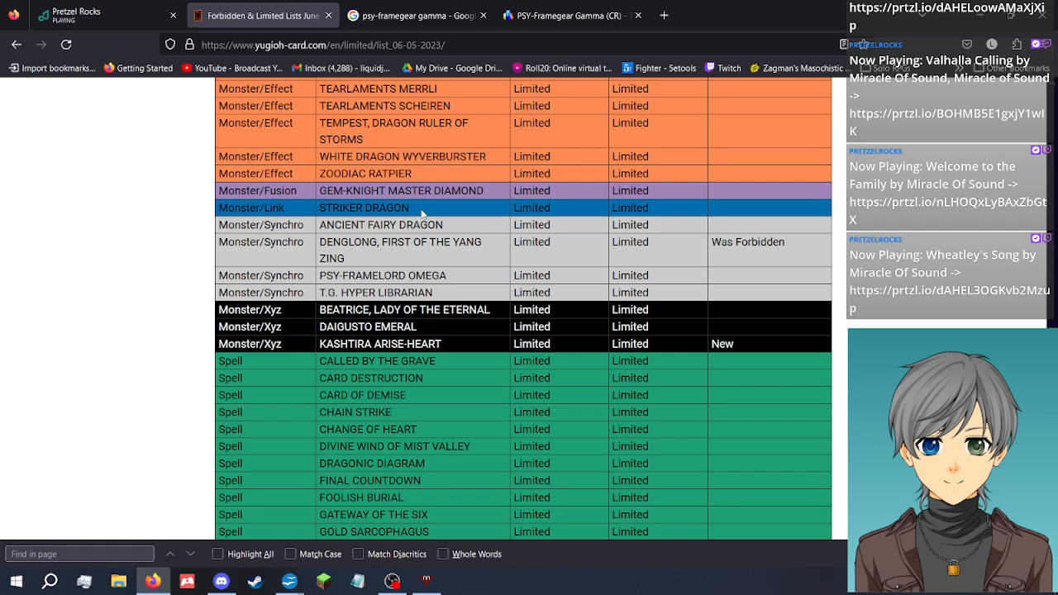
Review the Limited spells down to the Semi-Limited table, and highlight Pot of Desires and Lightning Storm there
scroll(460, 226, down, 3)
scroll(470, 227, up, 4)
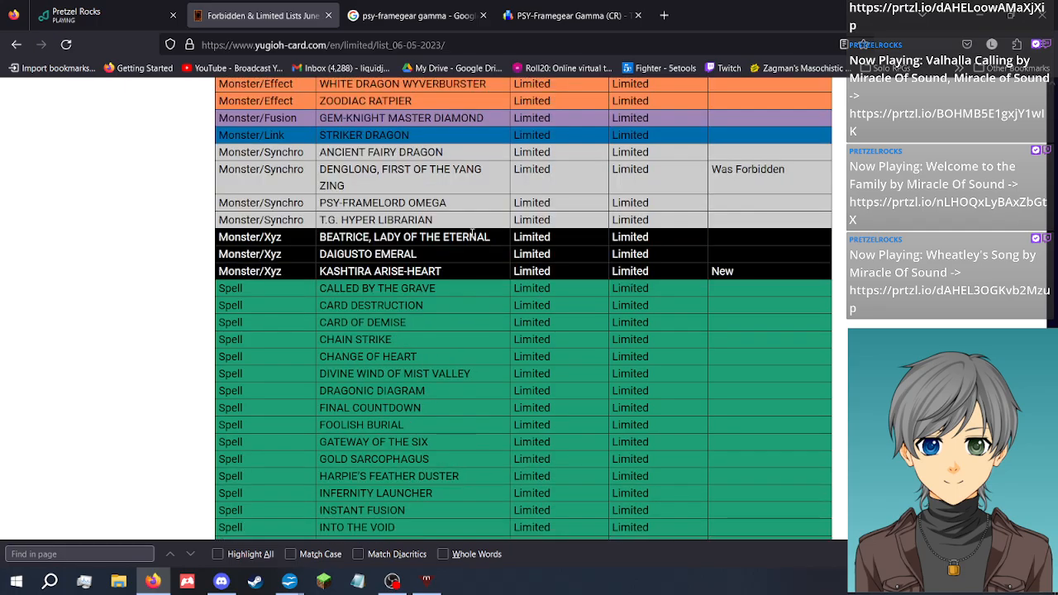
scroll(439, 353, down, 9)
scroll(451, 352, down, 5)
scroll(460, 309, up, 4)
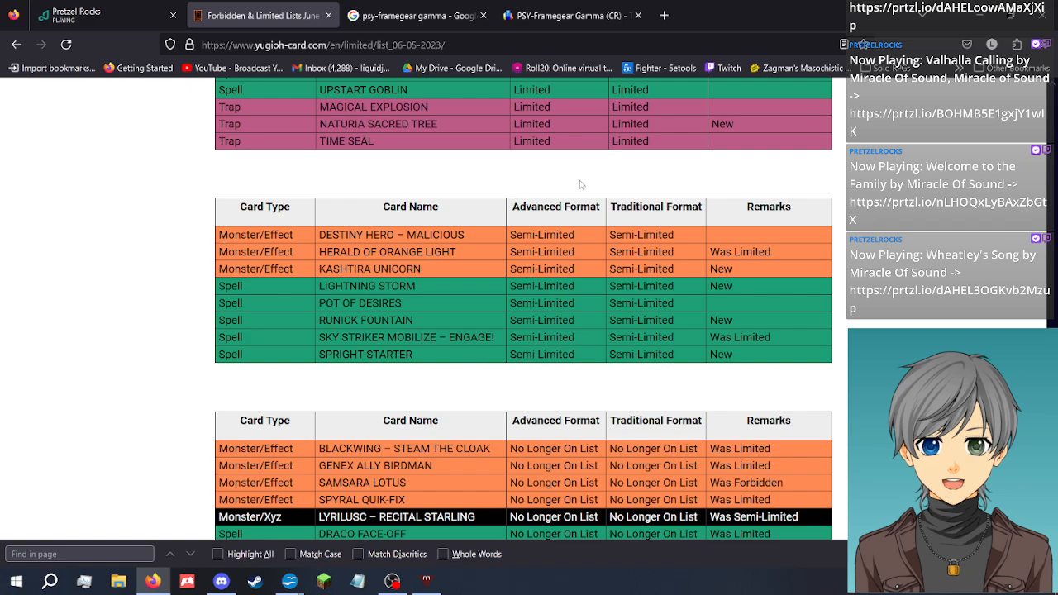
drag(429, 306, 308, 313)
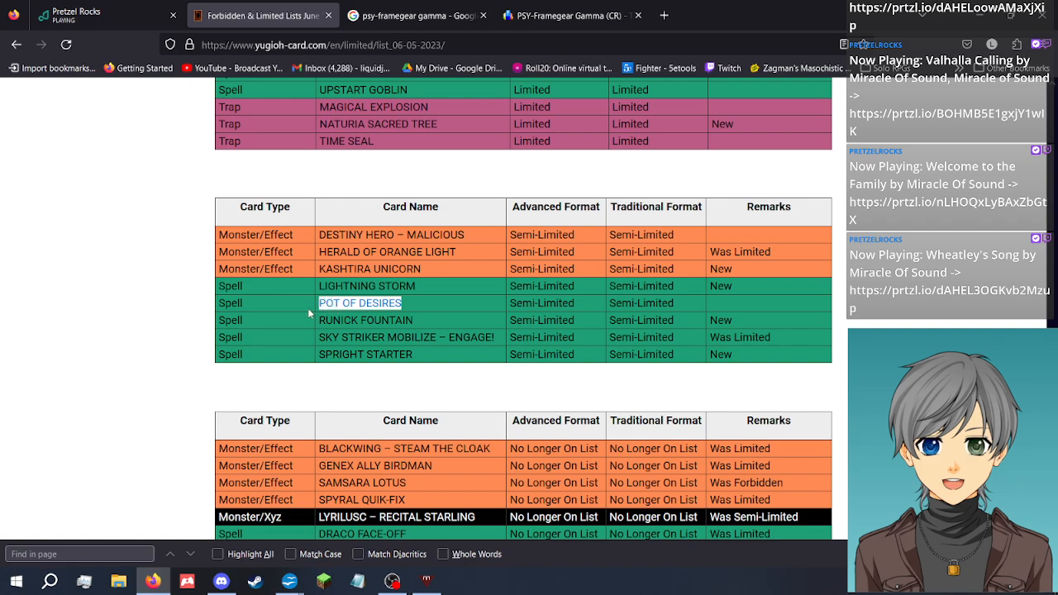
drag(424, 288, 318, 296)
click(415, 304)
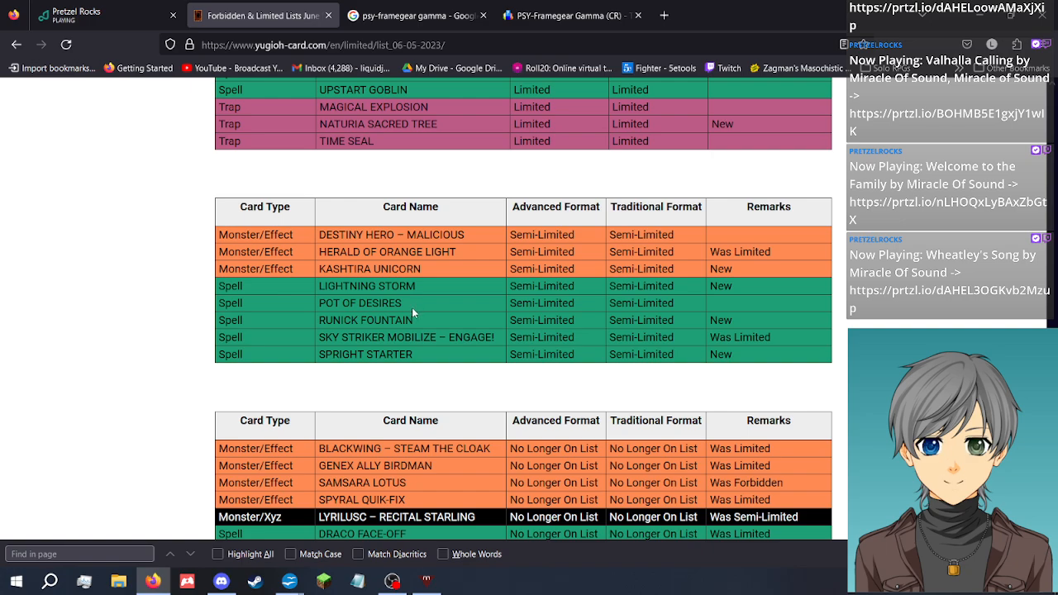
Highlight all rows of the Semi-Limited table, and check the remarks from Herald of Orange Light through Lightning Storm
drag(207, 231, 757, 357)
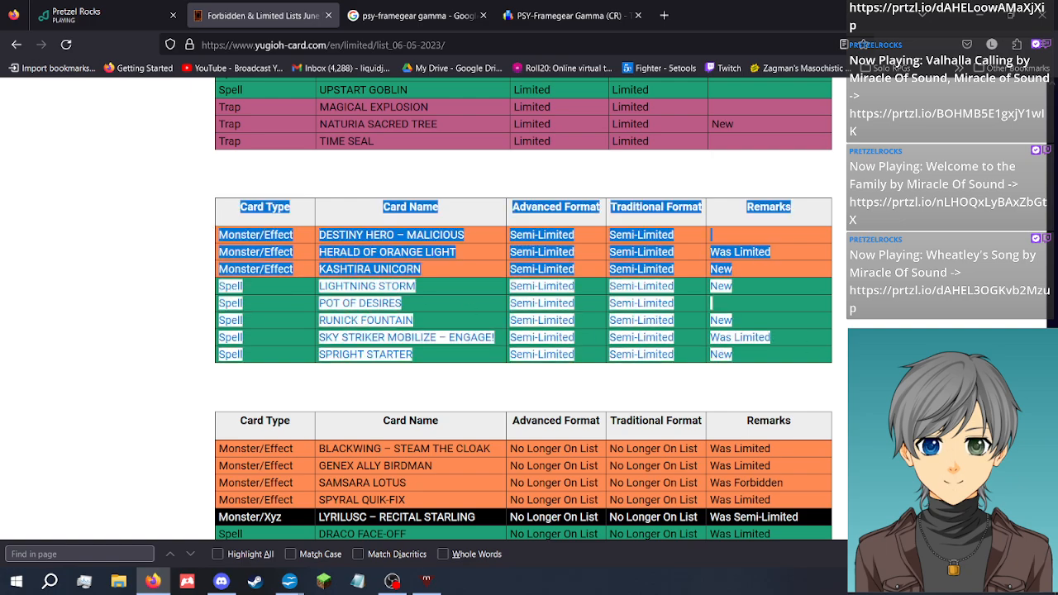
click(758, 357)
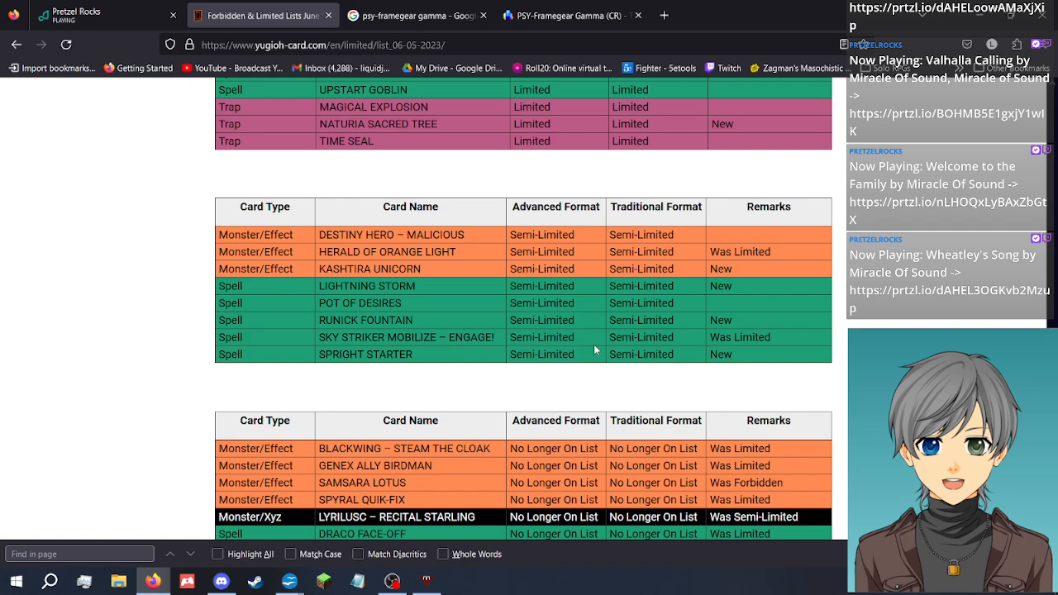
drag(712, 252, 733, 286)
Highlight the Destiny Hero – Malicious name and the Herald of Orange Light row in the Semi-Limited table to examine them
drag(320, 235, 463, 234)
click(472, 238)
drag(319, 234, 469, 235)
click(468, 235)
drag(320, 234, 478, 232)
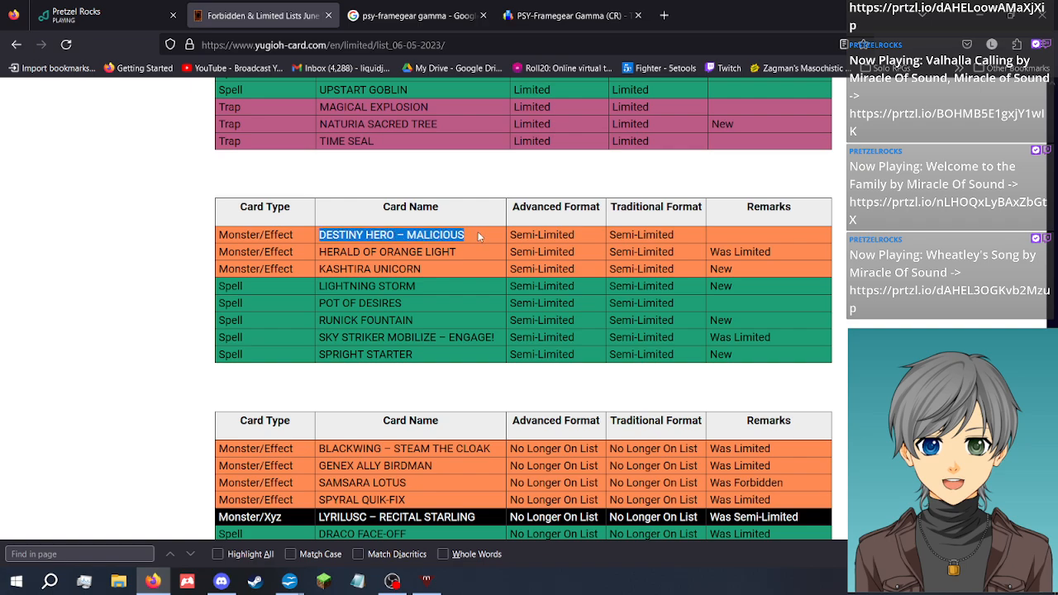
click(477, 231)
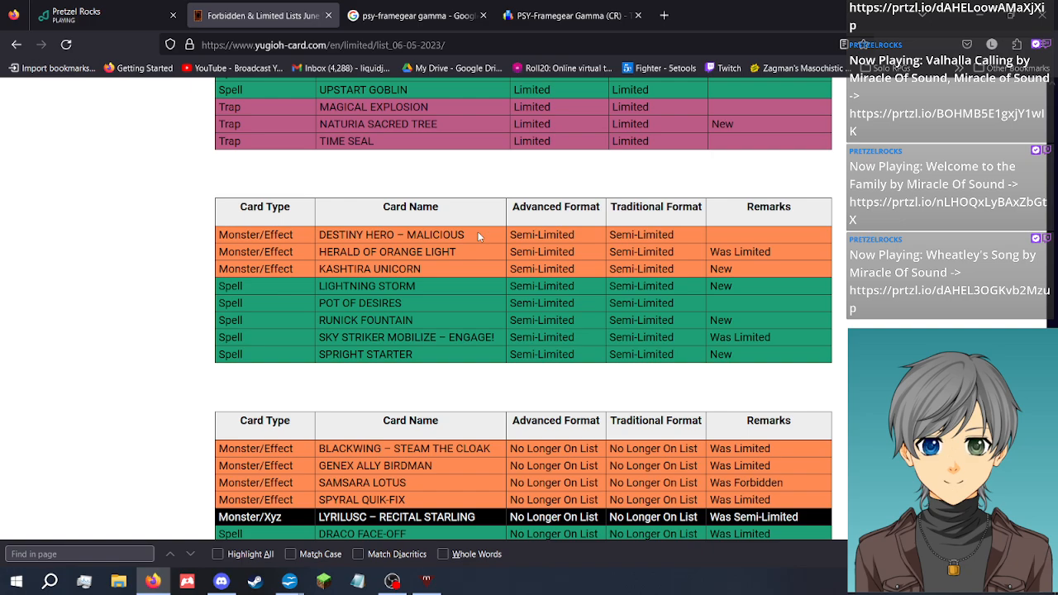
mouse_move(471, 236)
mouse_down()
mouse_move(318, 244)
mouse_move(488, 237)
mouse_up()
click(357, 207)
click(484, 237)
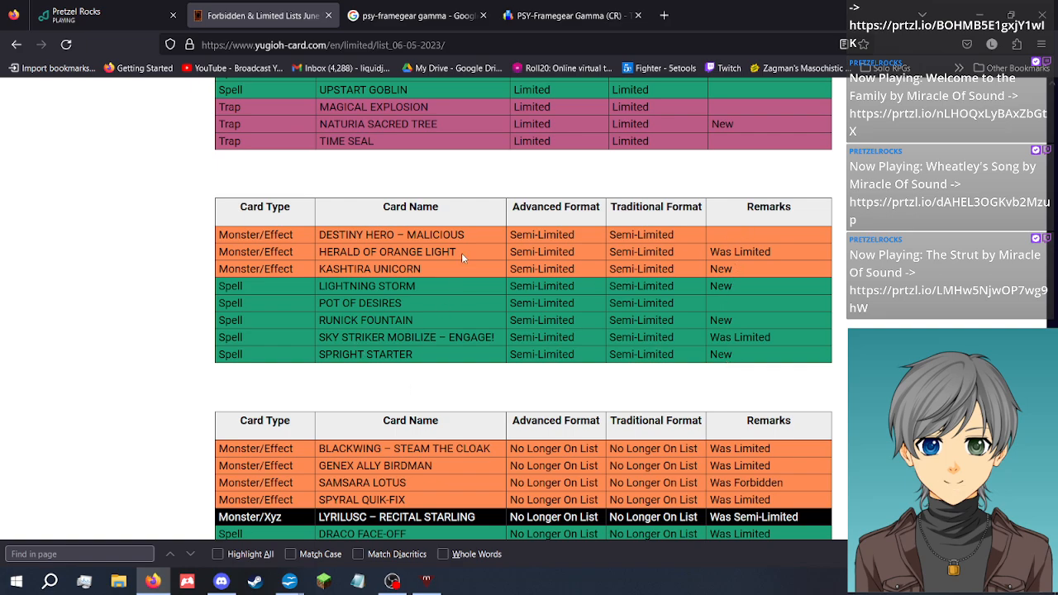
drag(798, 249, 319, 255)
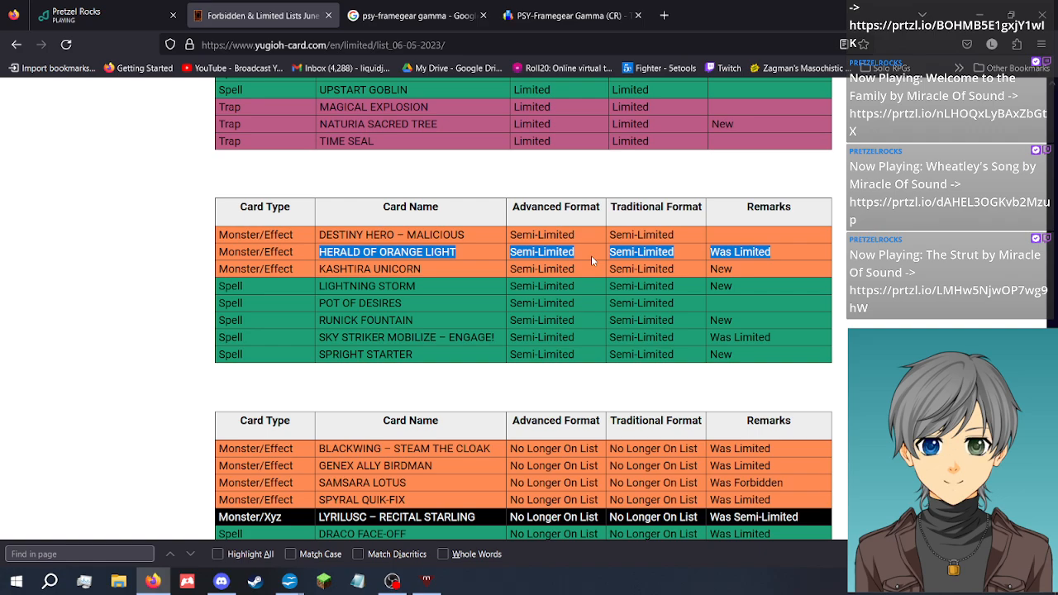
click(492, 272)
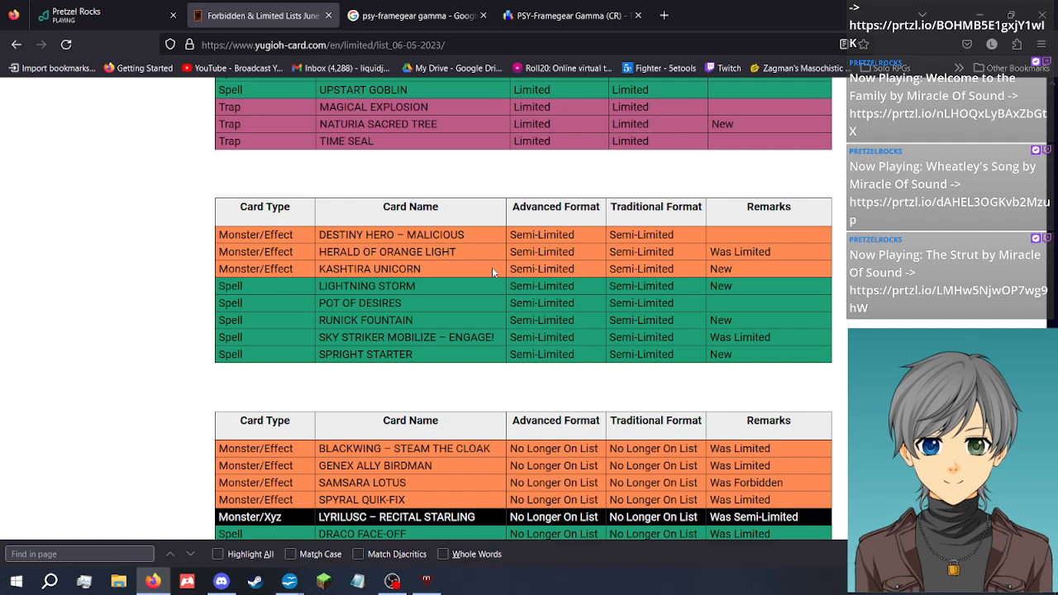
Go back to the Forbidden Xyz monsters and spells, and review the list again through the Forbidden traps and Limited spells
scroll(492, 267, up, 10)
scroll(555, 280, down, 6)
scroll(555, 284, up, 20)
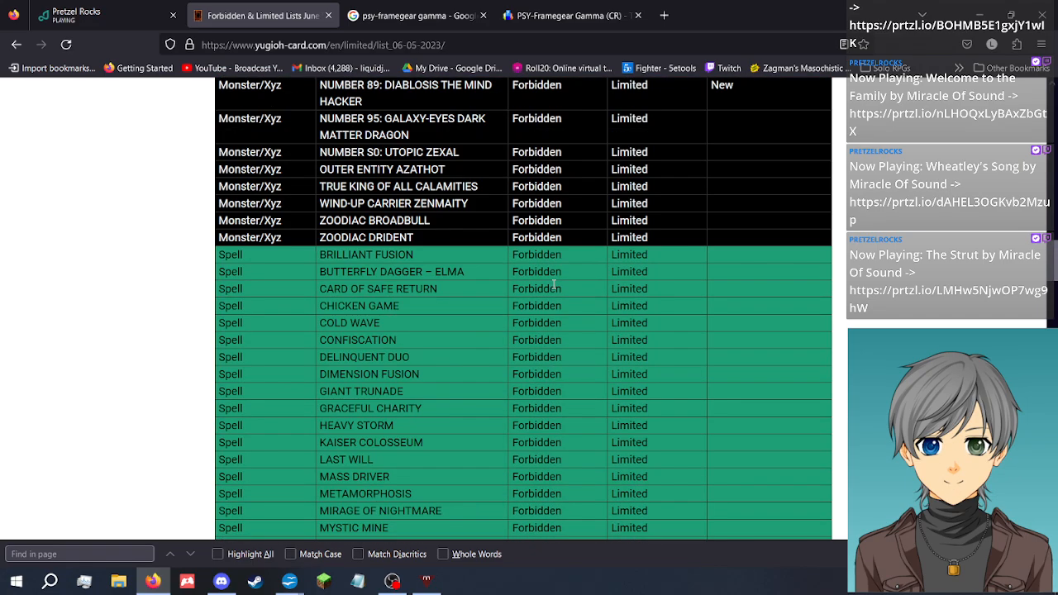
scroll(554, 287, down, 5)
scroll(553, 285, down, 3)
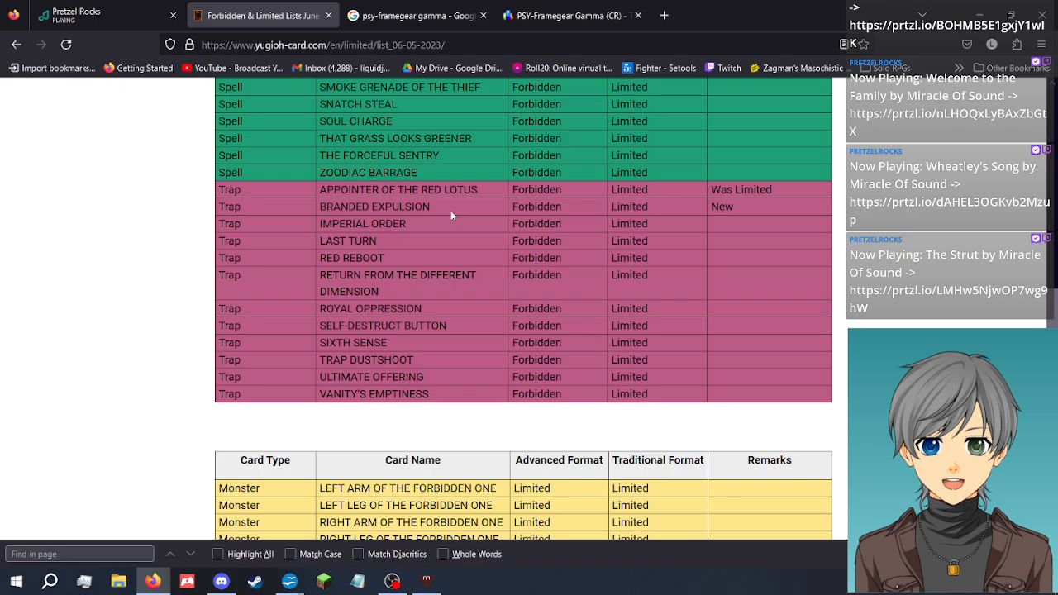
scroll(451, 210, down, 12)
scroll(452, 220, down, 3)
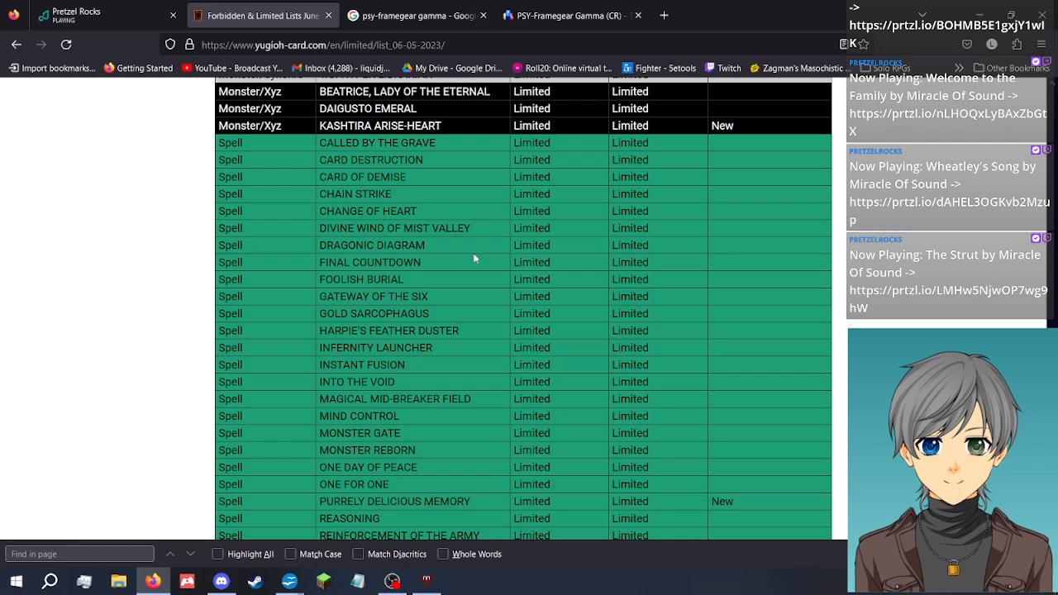
scroll(473, 259, down, 3)
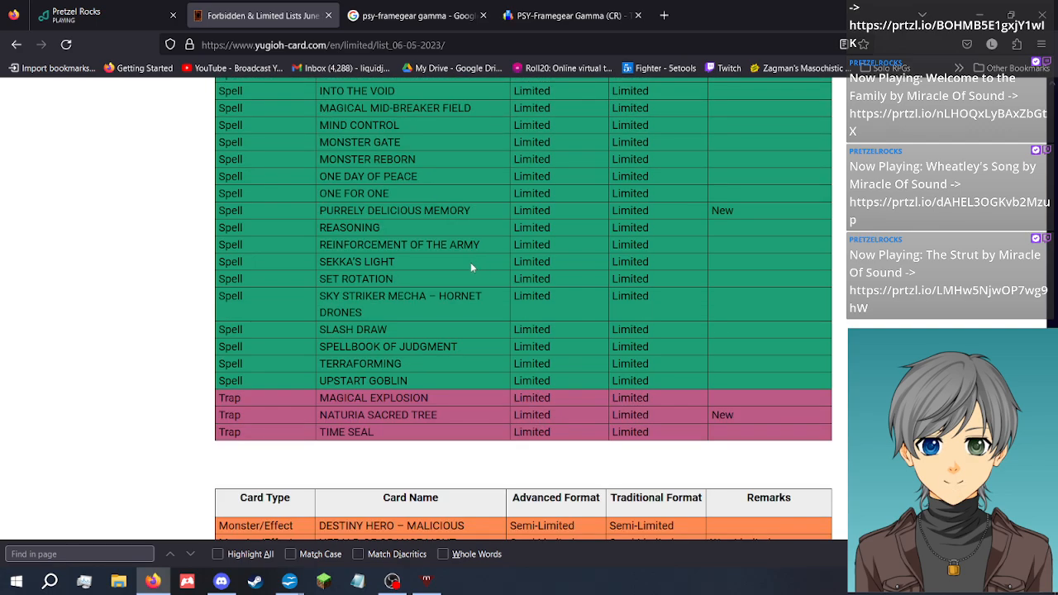
Review the Limited spells and traps, the Semi-Limited table and the No Longer On List table, comparing their remarks
scroll(471, 265, up, 1)
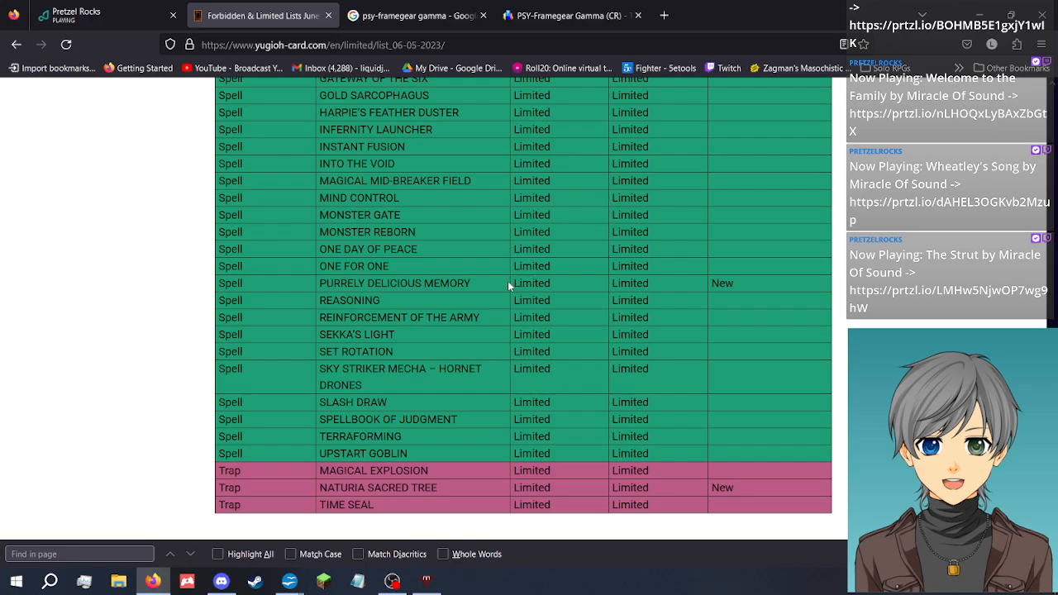
scroll(486, 284, down, 10)
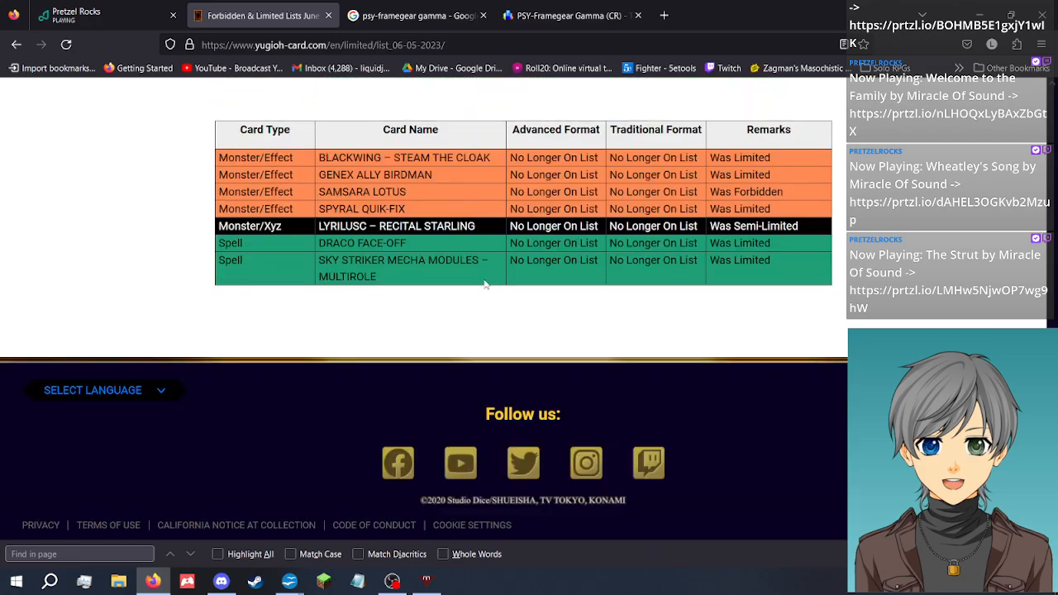
scroll(484, 284, up, 2)
scroll(482, 281, up, 4)
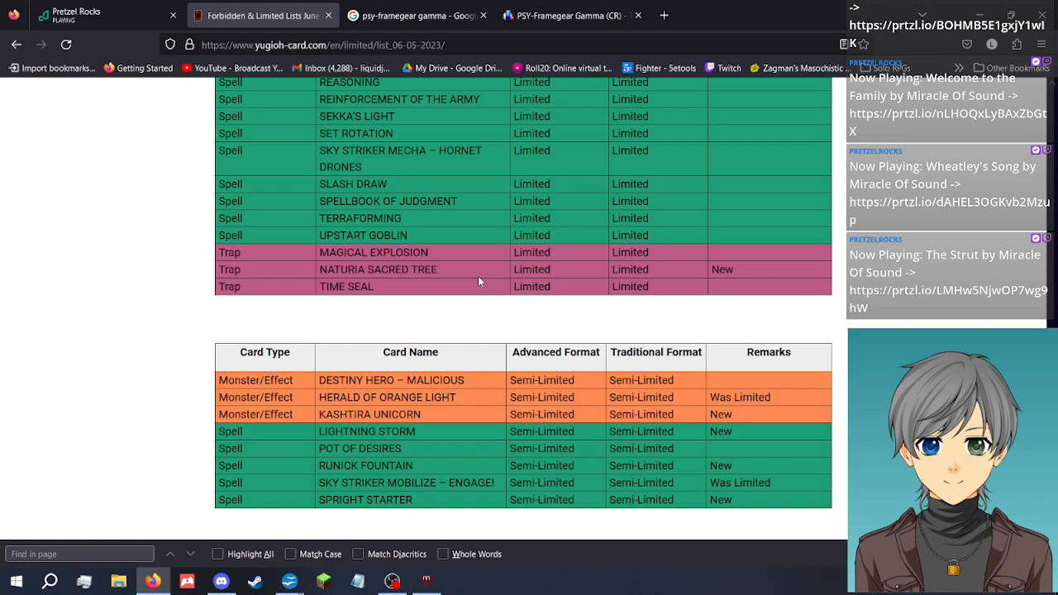
scroll(475, 282, down, 2)
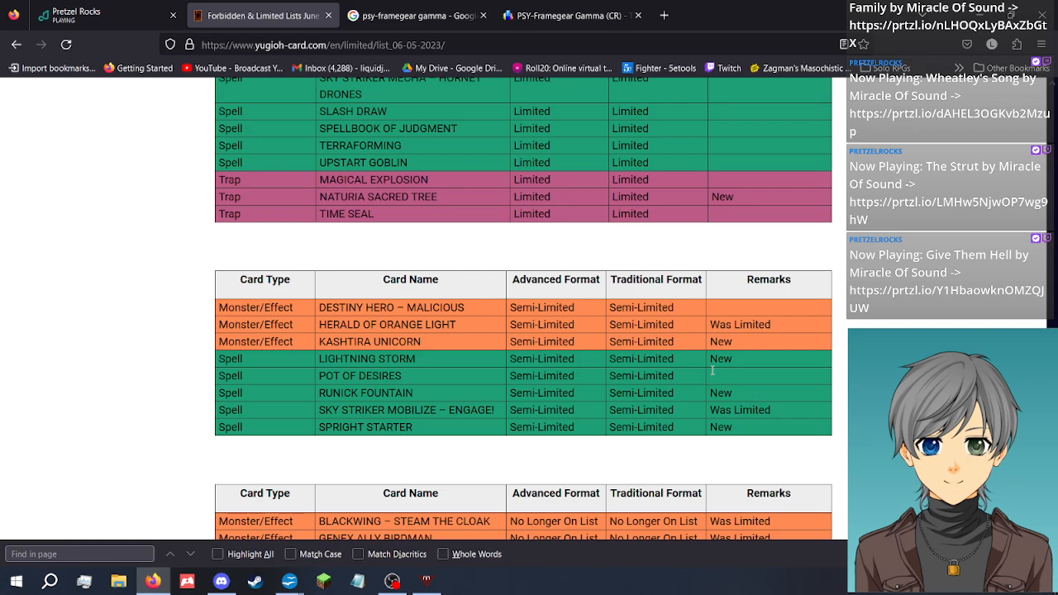
scroll(712, 370, down, 1)
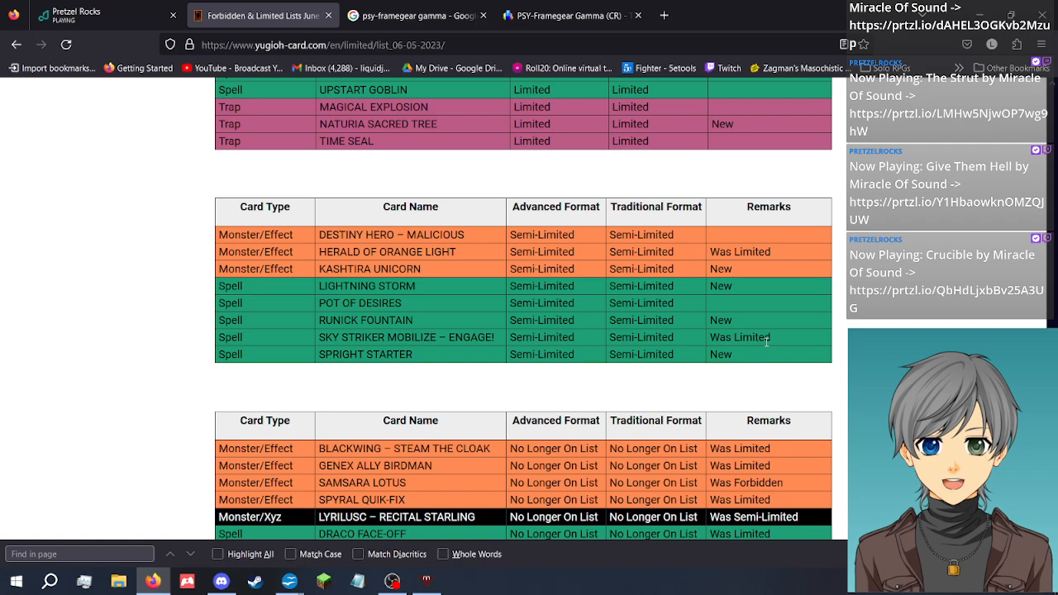
Close the PSY-Framegear Gamma product page and return to the image search results
click(570, 15)
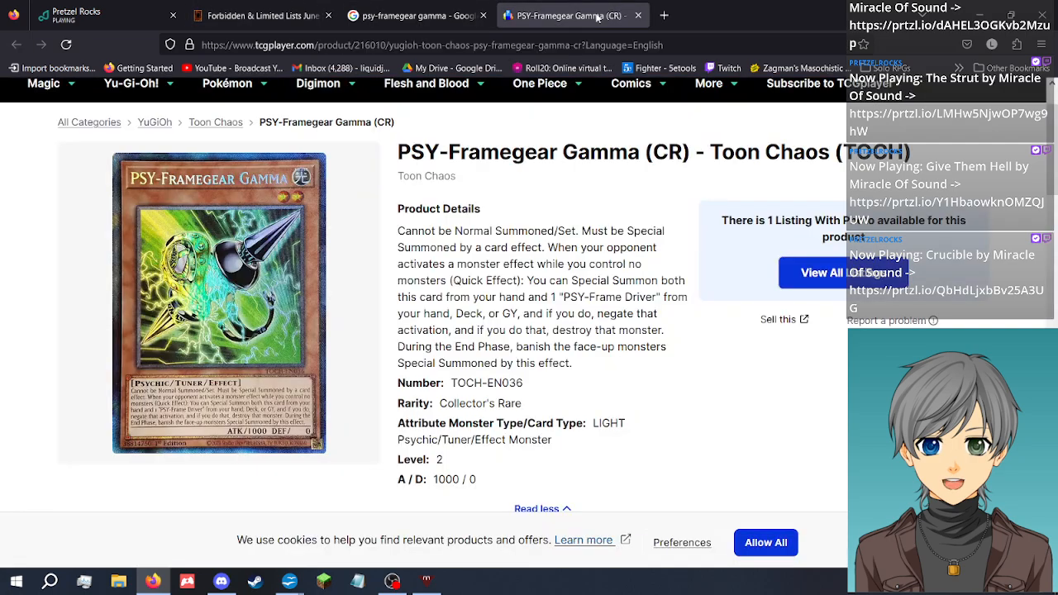
click(472, 16)
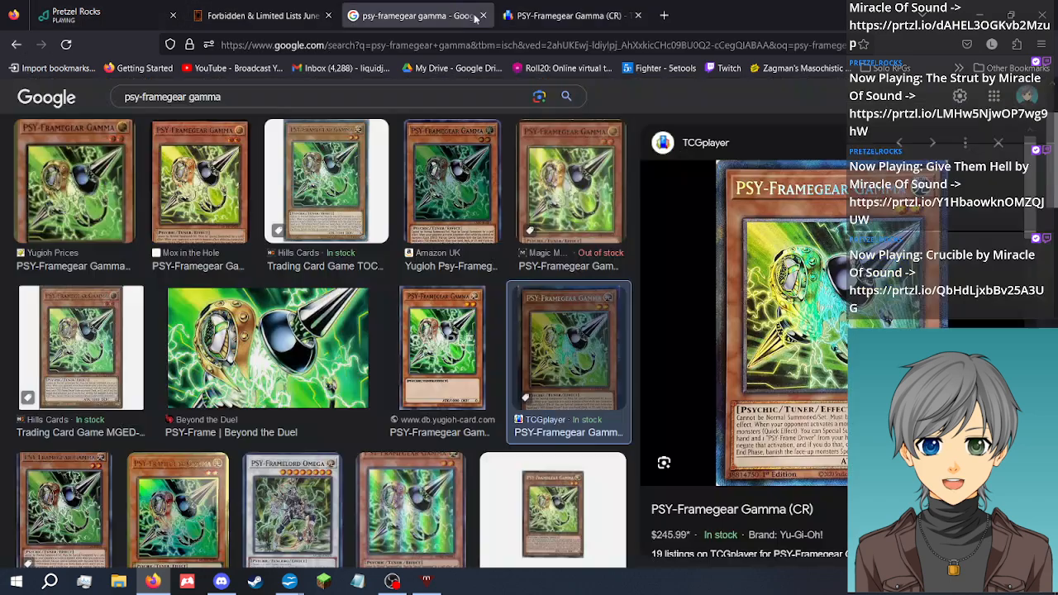
click(639, 15)
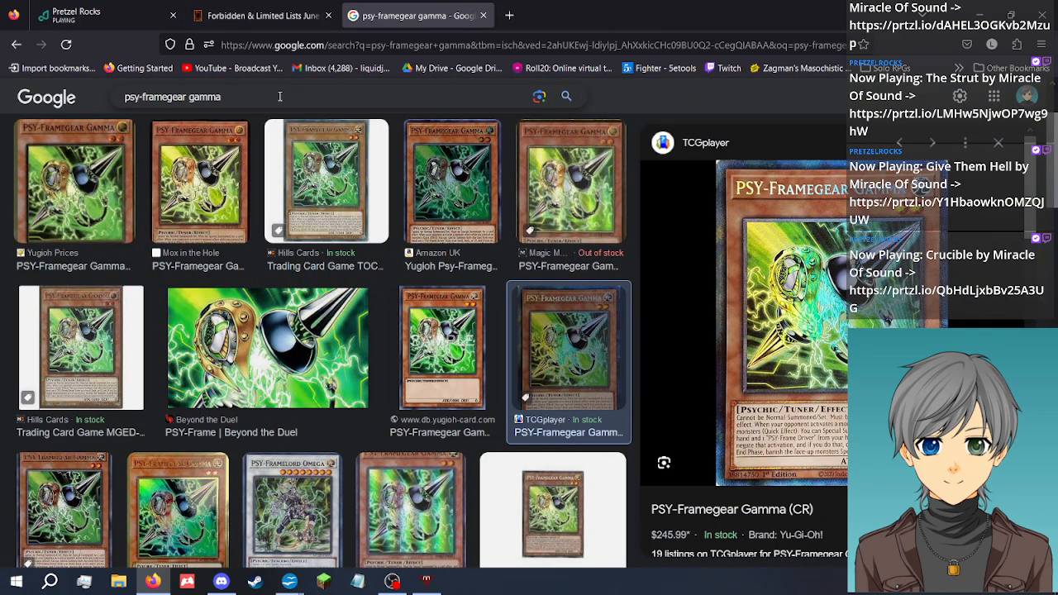
Search Google Images for "sky striker linka"
click(455, 96)
text(sky s)
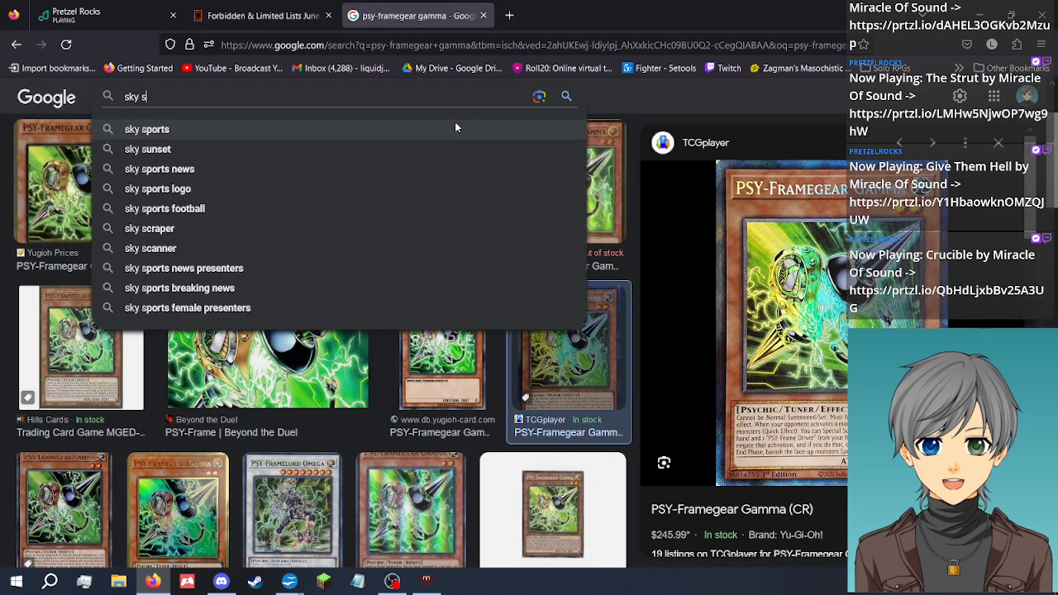
text(triker re)
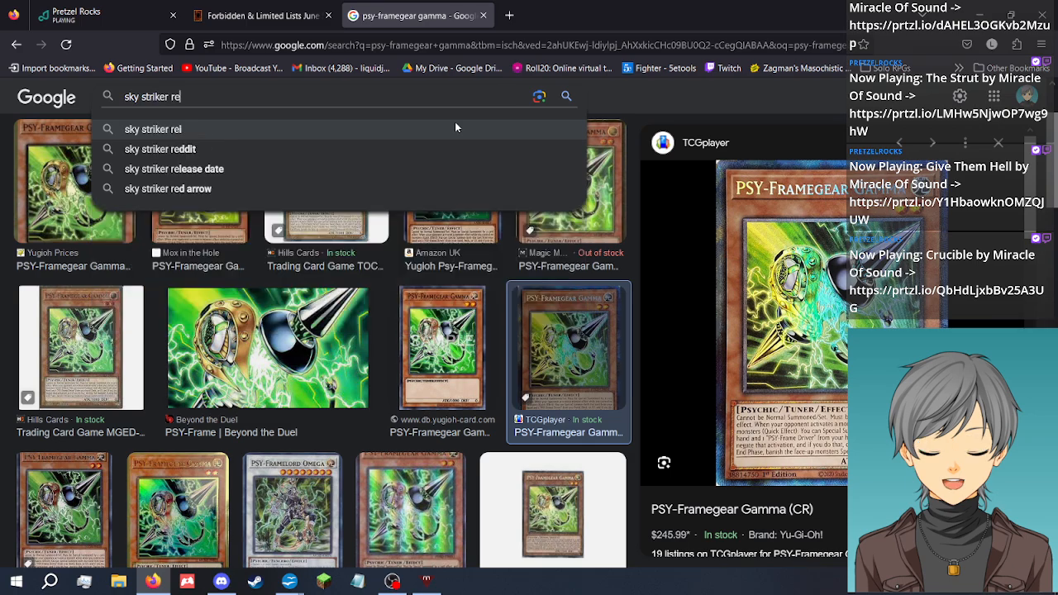
key(BackSpace)
key(BackSpace)
text(cro)
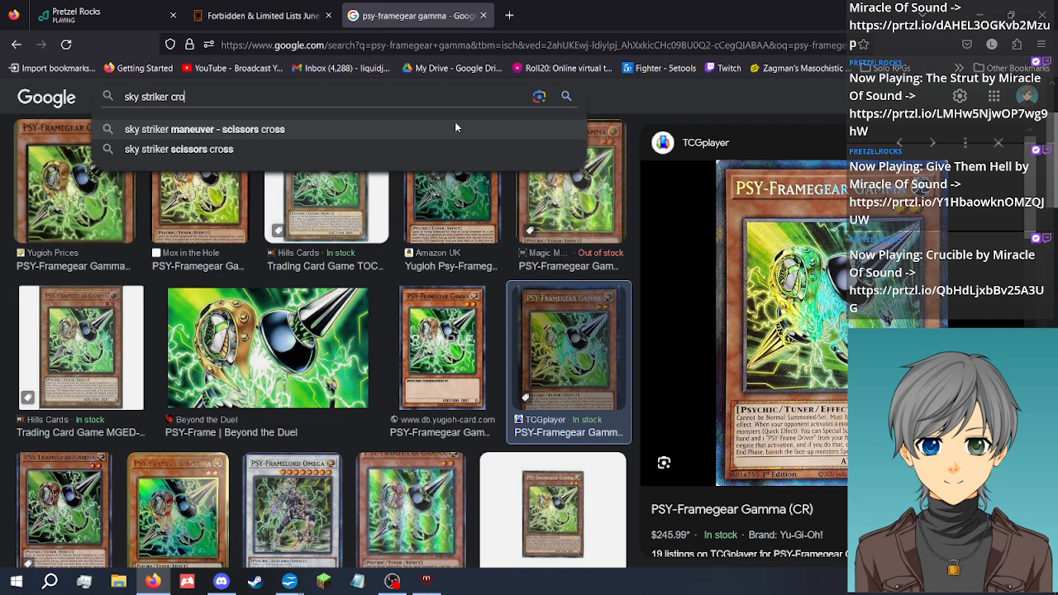
key(BackSpace)
key(BackSpace)
key(BackSpace)
key(BackSpace)
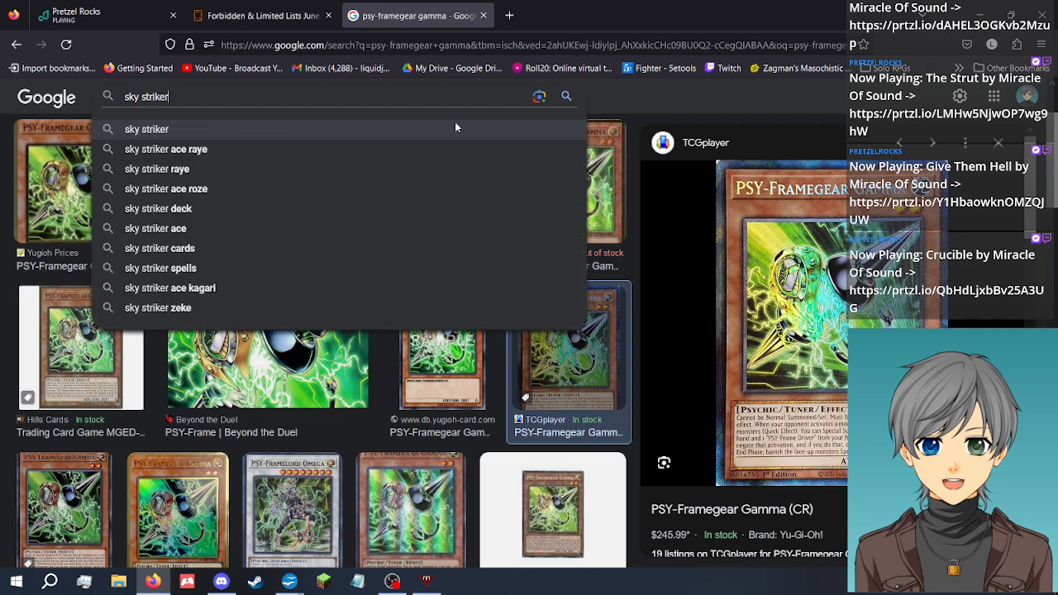
text(linka)
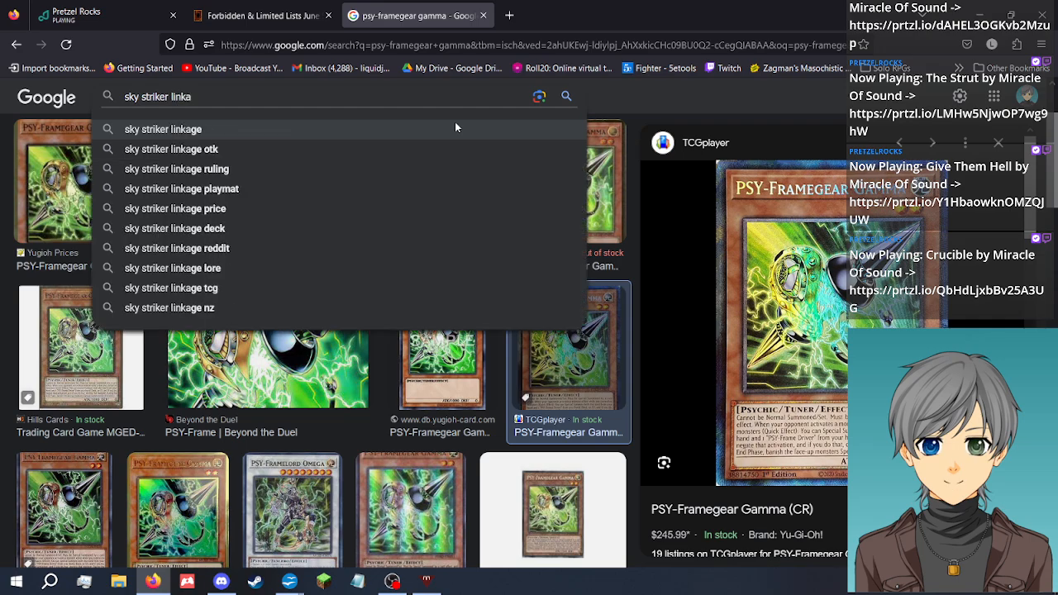
key(Return)
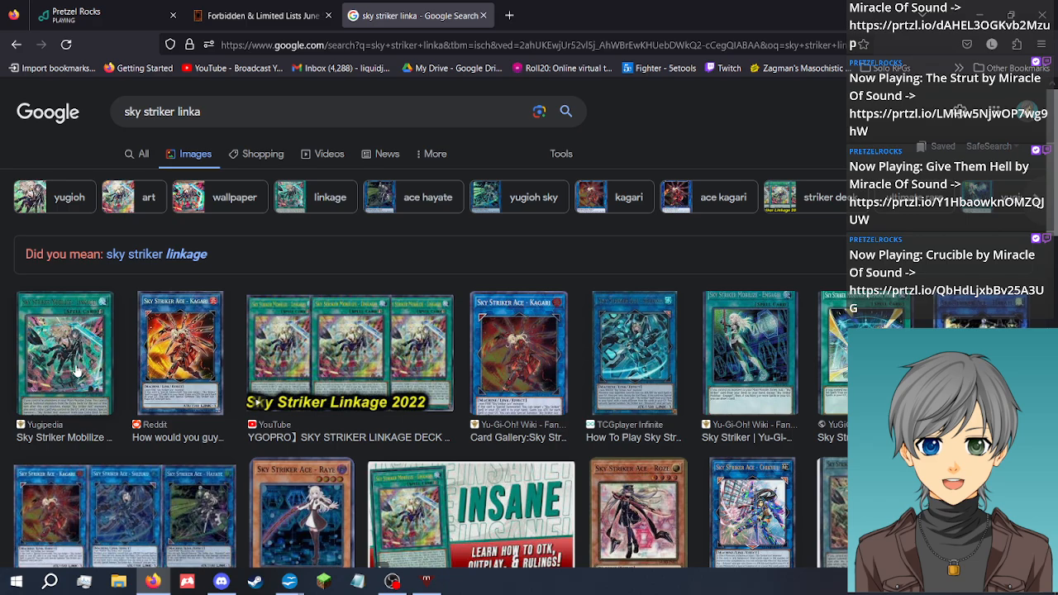
Open the Yugipedia page for Sky Striker Mobilize - Linkage! and enlarge its full card image to read the effect text
click(76, 372)
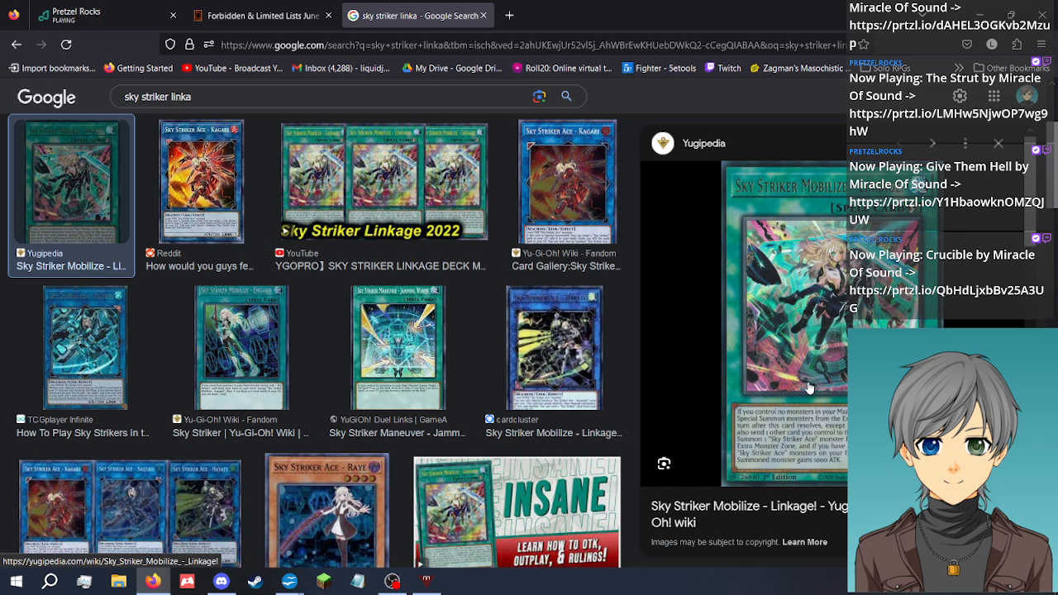
click(760, 311)
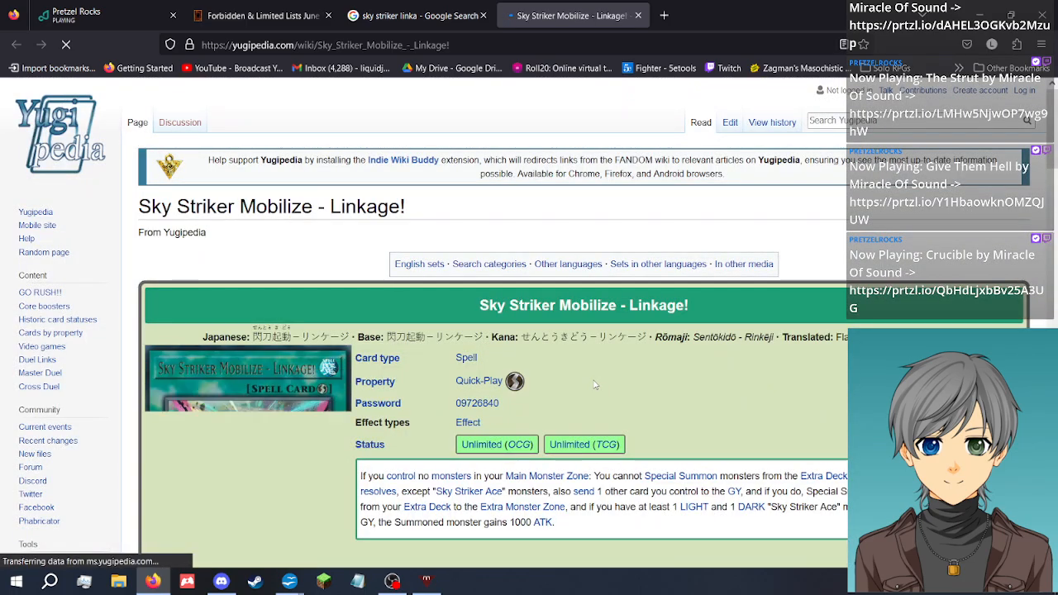
scroll(282, 388, down, 3)
click(252, 428)
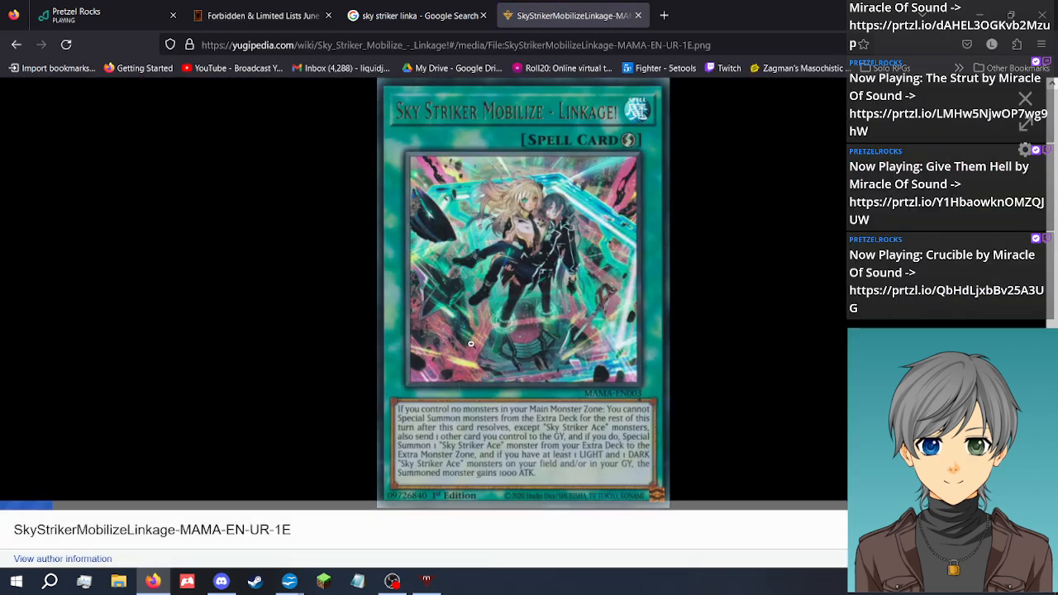
click(465, 410)
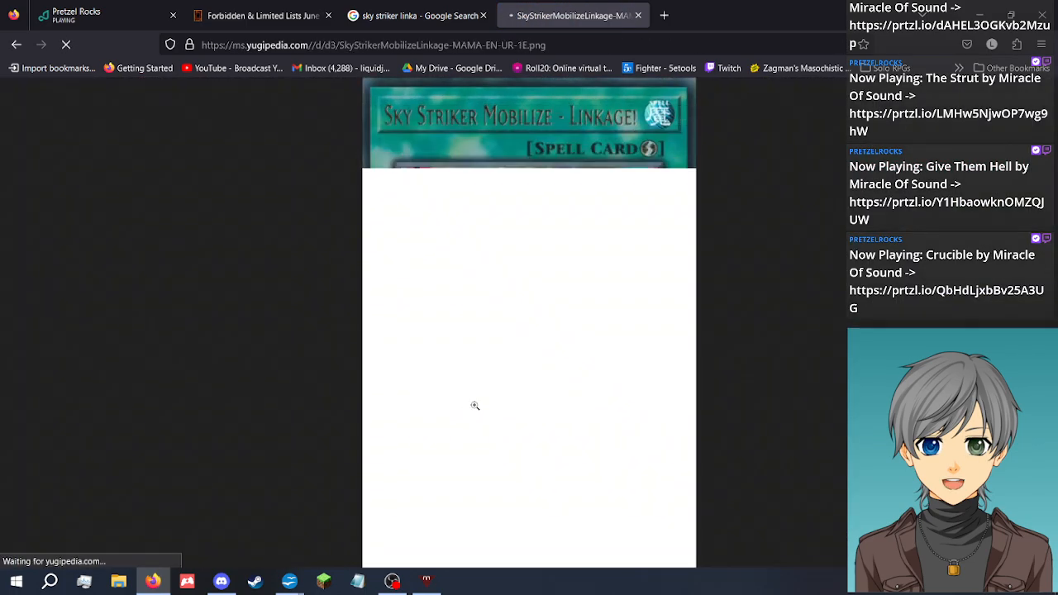
click(477, 500)
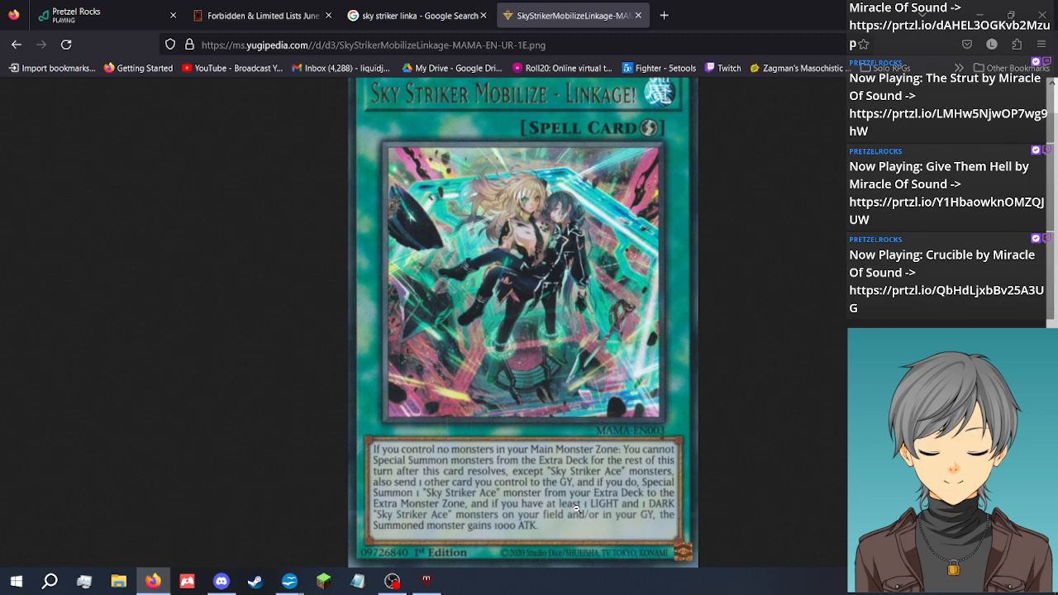
scroll(607, 353, up, 1)
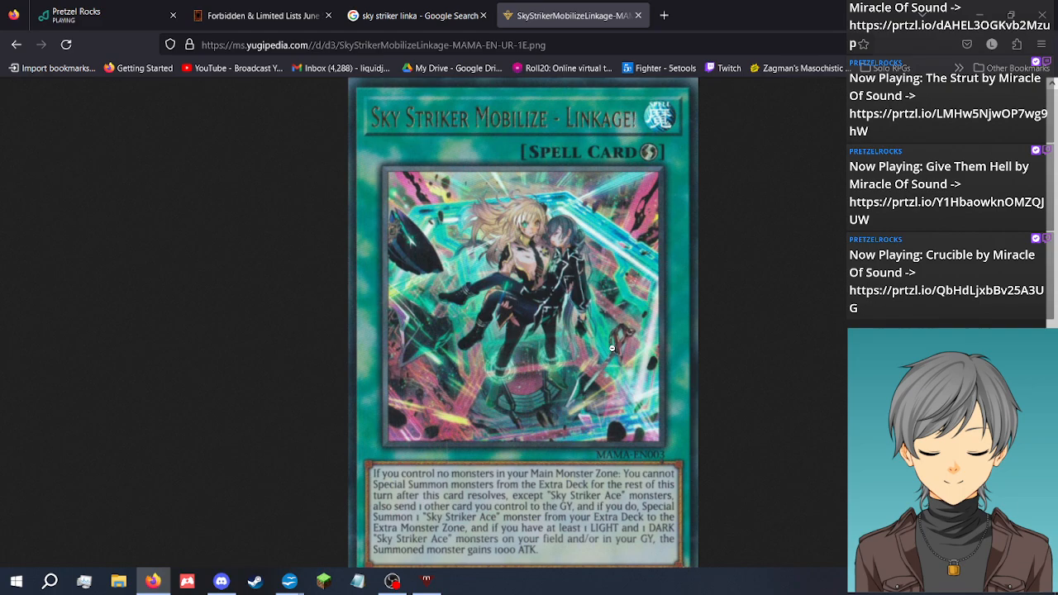
Close the Sky Striker Mobilize - Linkage! card image and return to the Forbidden & Limited Lists page
click(607, 353)
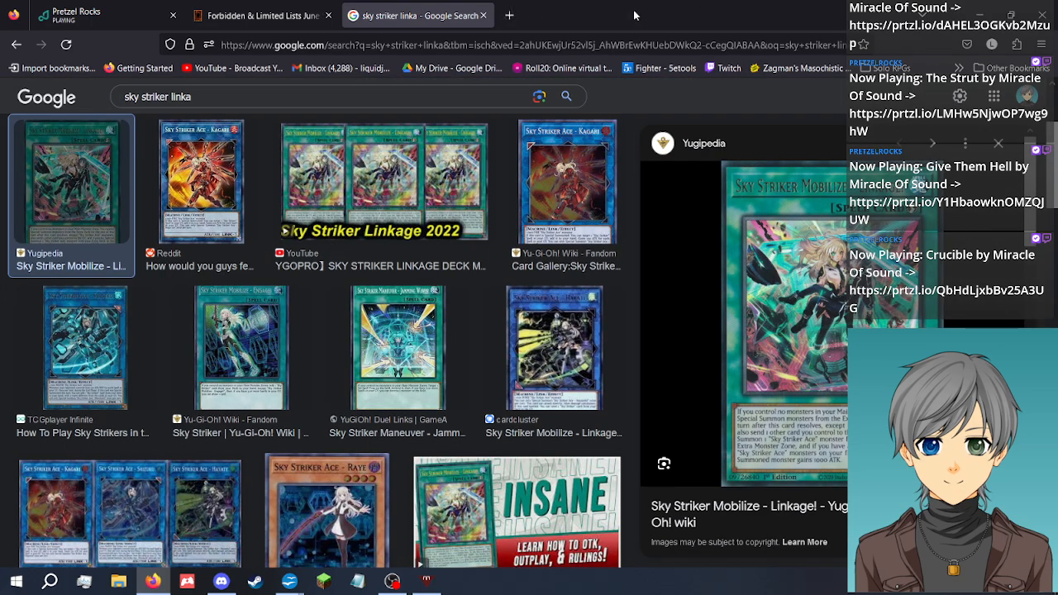
click(639, 14)
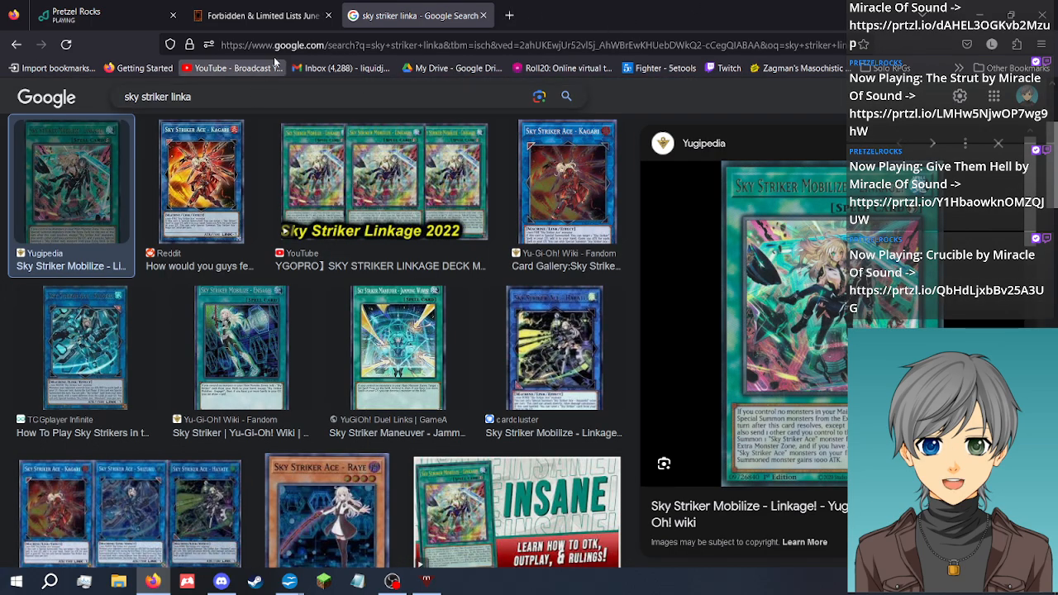
click(263, 6)
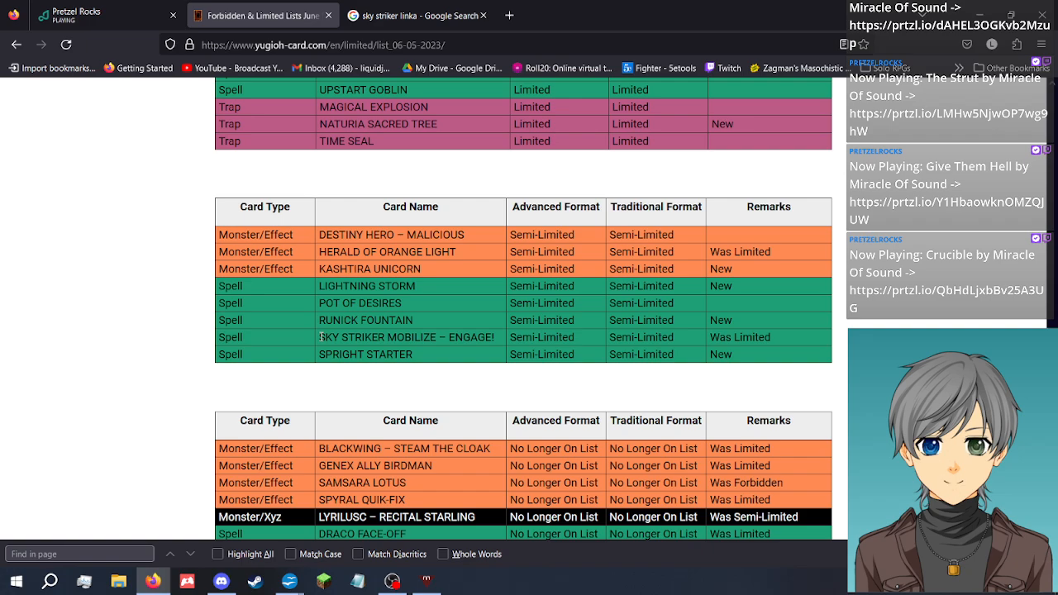
Go back to the Forbidden Link monsters, and highlight the rows from Simorgh, Bird of Sovereignty down to Superheavy Samurai Scarecrow to examine them
scroll(321, 336, up, 15)
scroll(212, 321, up, 15)
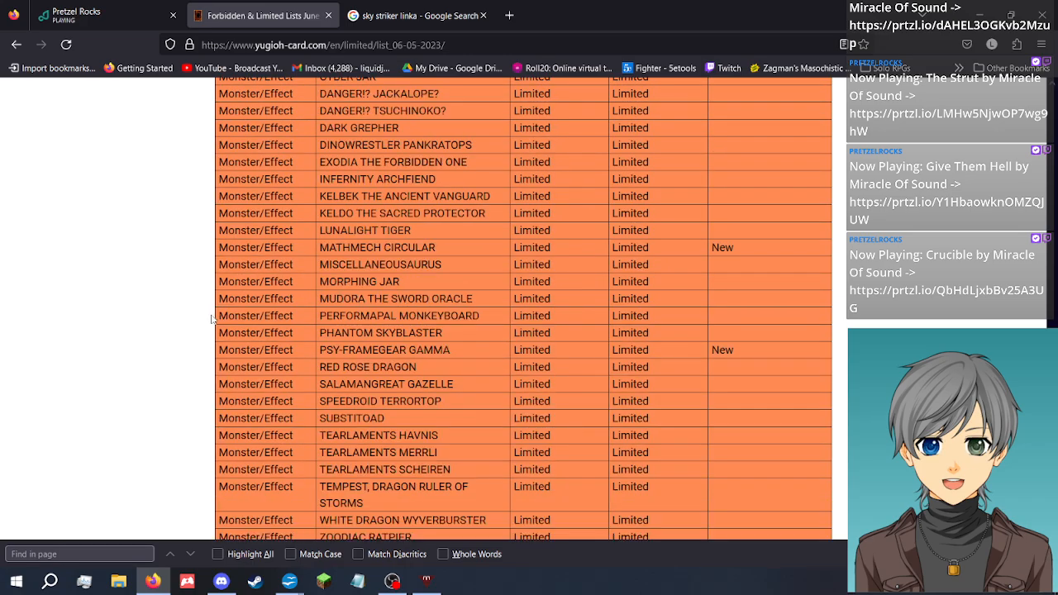
scroll(202, 332, up, 12)
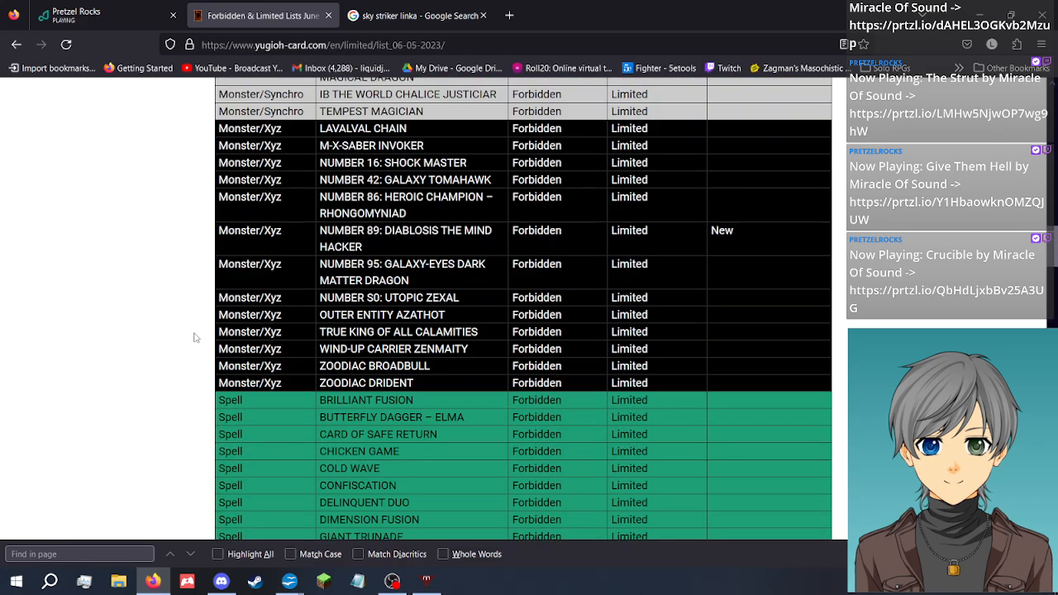
scroll(196, 338, down, 2)
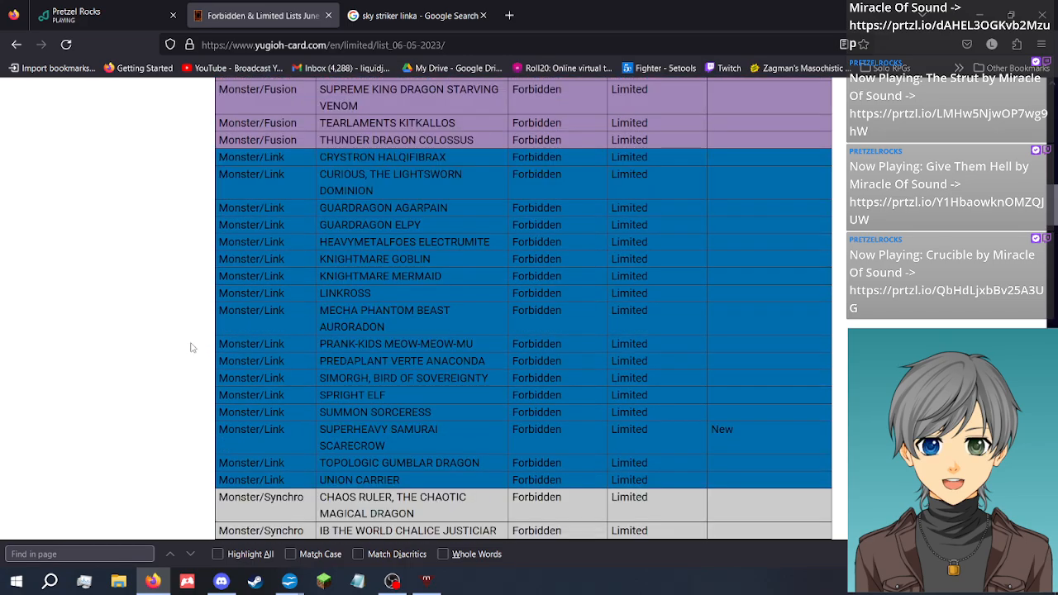
scroll(200, 385, up, 2)
scroll(201, 385, down, 2)
scroll(198, 388, down, 3)
scroll(197, 394, up, 3)
drag(312, 377, 341, 461)
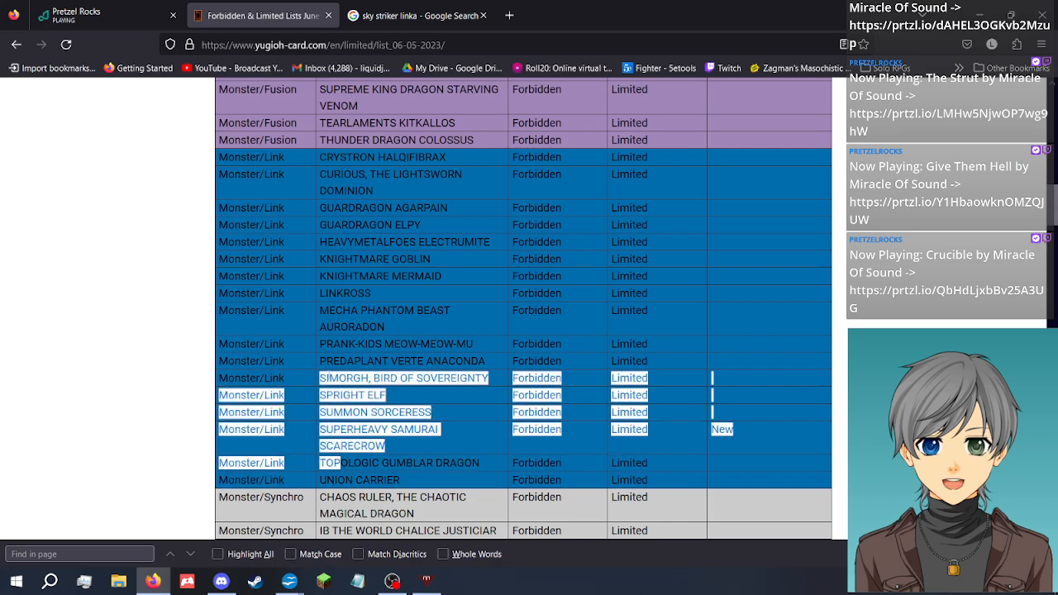
click(153, 373)
Review the Limited table down through its spells to the Semi-Limited table, highlighting the Gem-Knight Master Diamond and Striker Dragon rows
scroll(151, 372, down, 20)
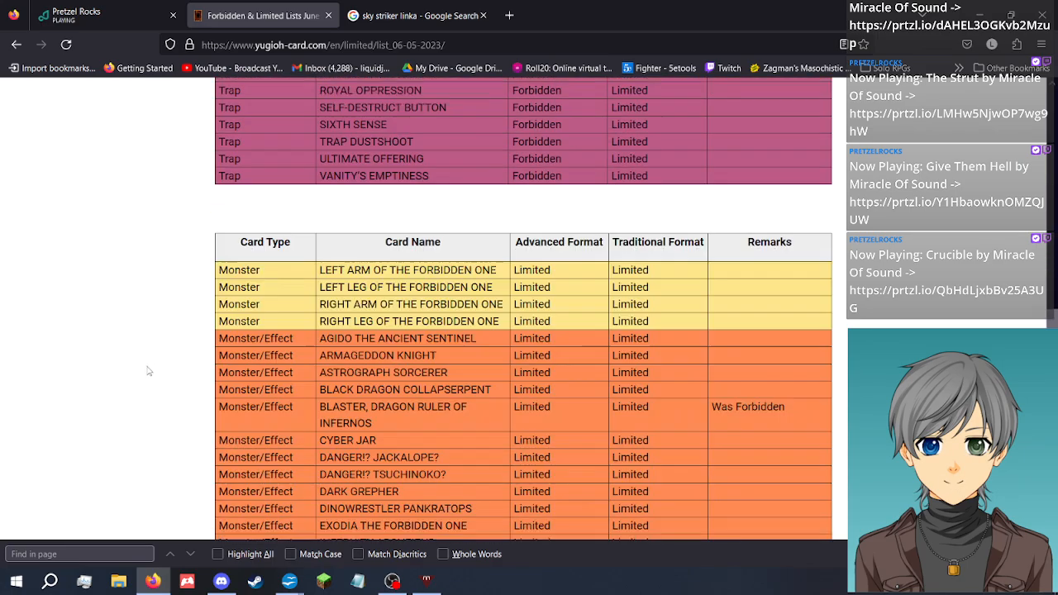
scroll(149, 371, down, 5)
scroll(149, 371, down, 3)
scroll(147, 372, up, 3)
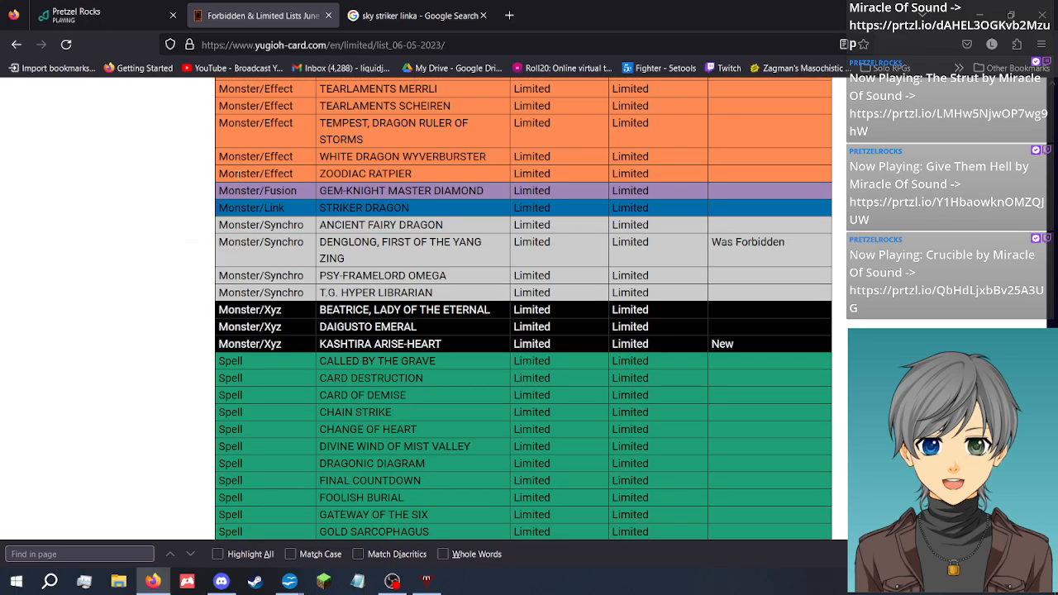
drag(310, 189, 313, 227)
click(190, 291)
scroll(183, 282, down, 15)
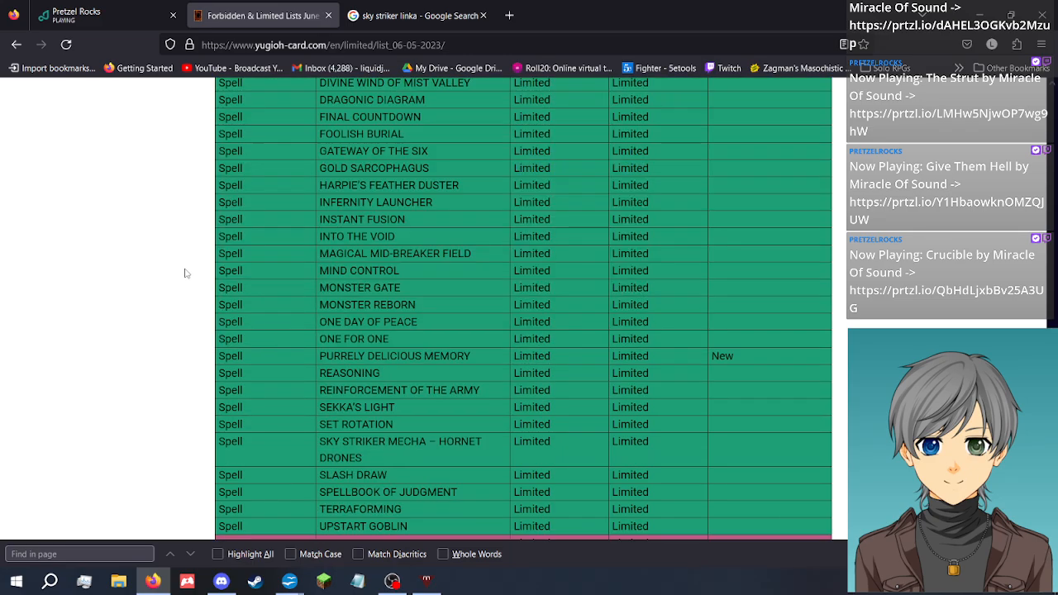
scroll(184, 267, up, 2)
scroll(185, 271, up, 3)
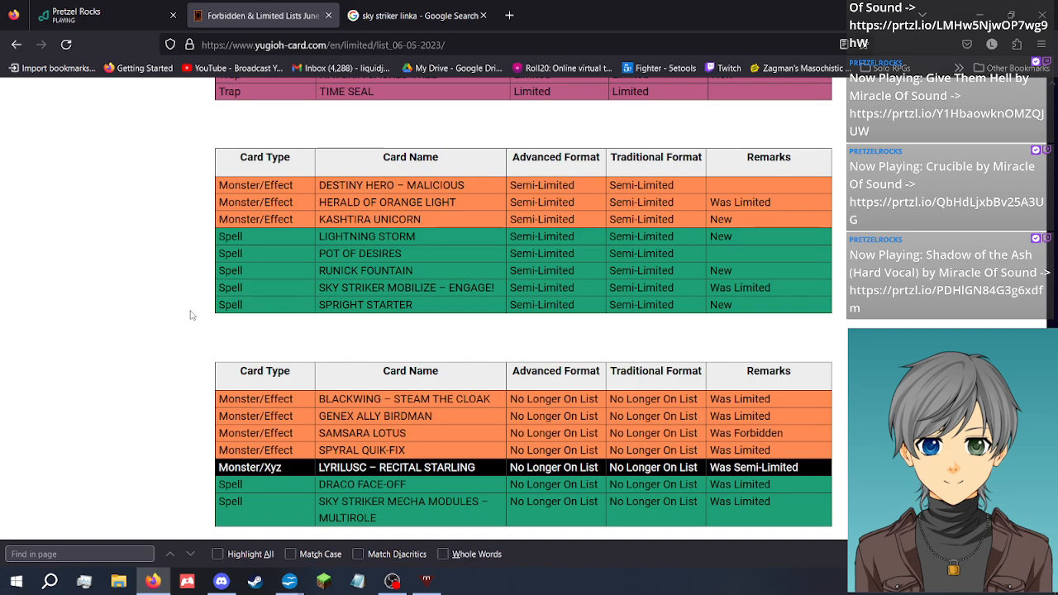
Highlight the remark for Spright Starter in the Semi-Limited table to examine it
scroll(175, 322, up, 1)
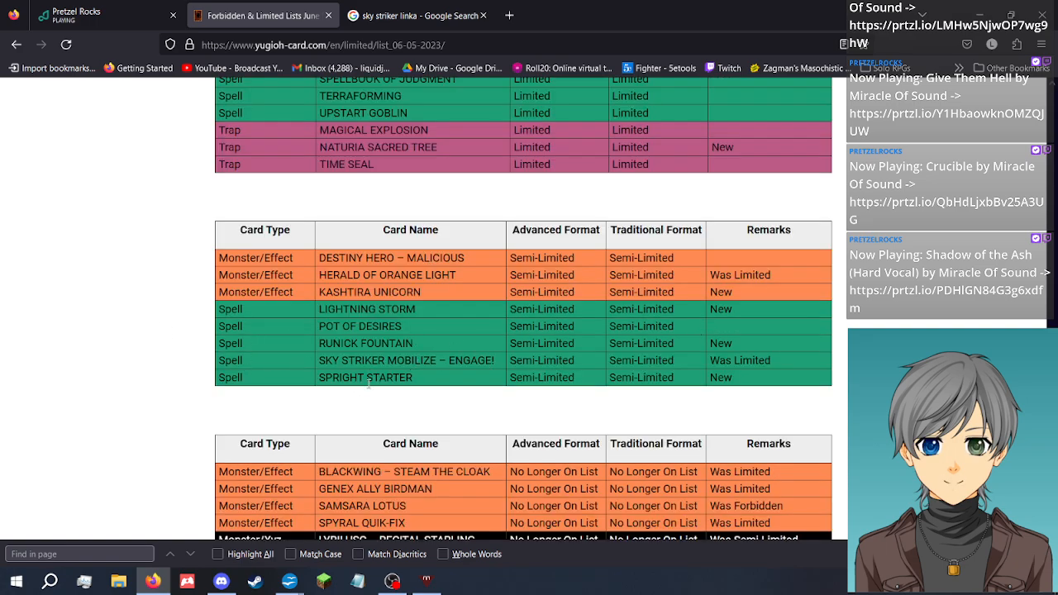
drag(766, 382, 686, 382)
click(660, 395)
Check the Limited Xyz monsters and spells around Kashtira Arise-Heart, highlighting that entry, and return to the Semi-Limited table
scroll(311, 410, up, 7)
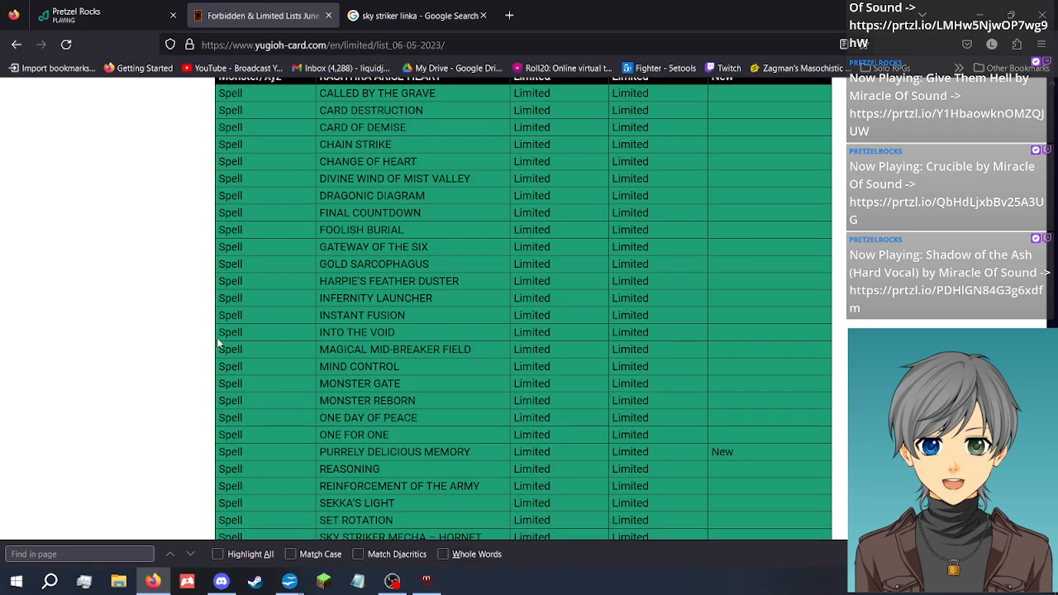
scroll(219, 343, down, 3)
scroll(224, 345, up, 5)
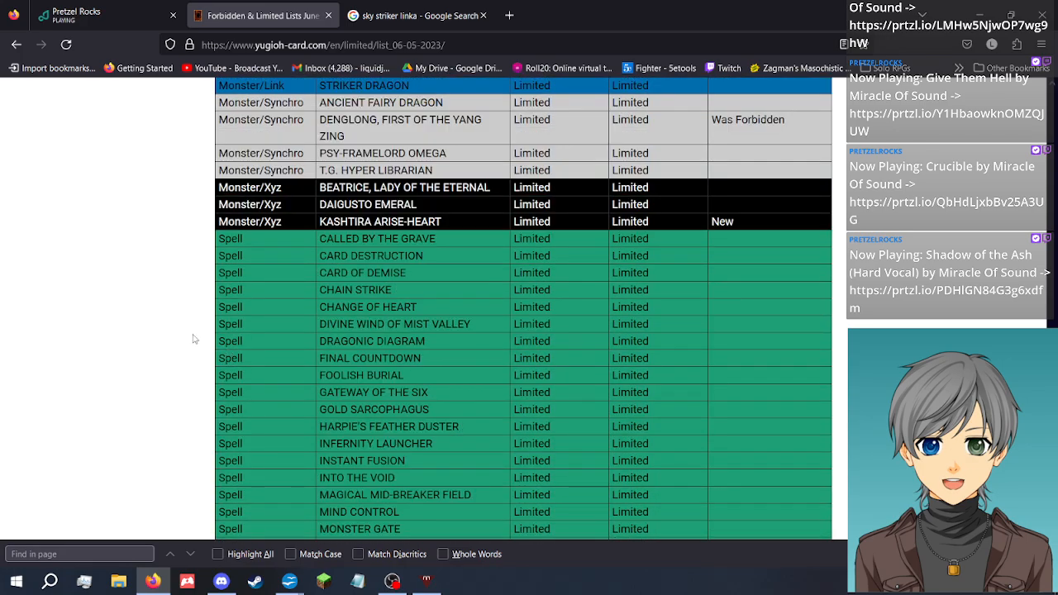
double_click(751, 230)
double_click(316, 239)
drag(316, 238, 311, 227)
scroll(316, 285, down, 11)
scroll(317, 312, up, 6)
scroll(323, 312, down, 2)
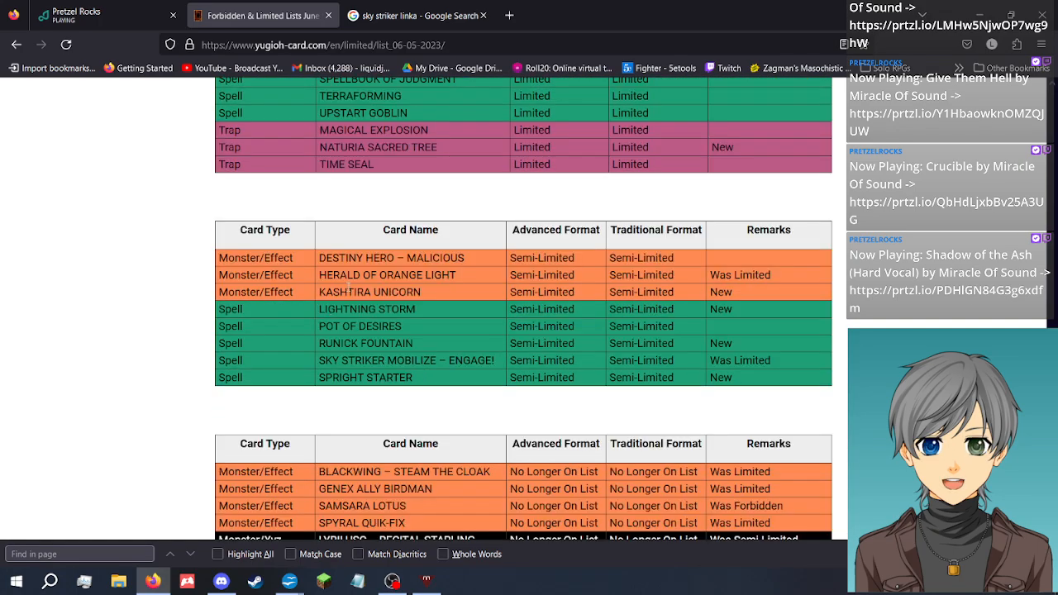
Highlight Kashtira Unicorn in the Semi-Limited table and Tearlaments Kitkallos among the Forbidden Fusion monsters to examine them
drag(455, 289, 319, 308)
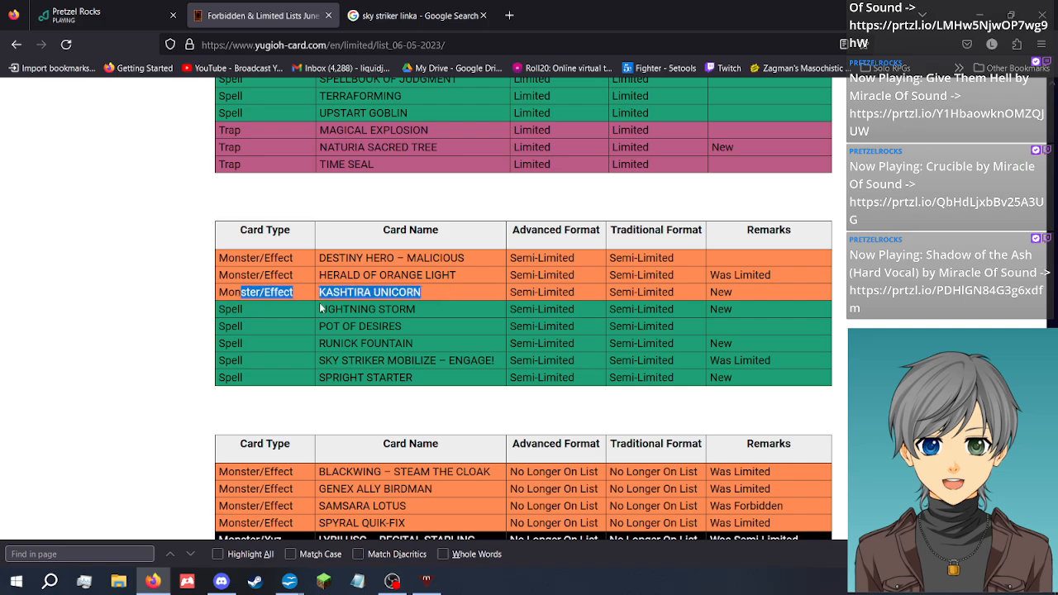
click(442, 293)
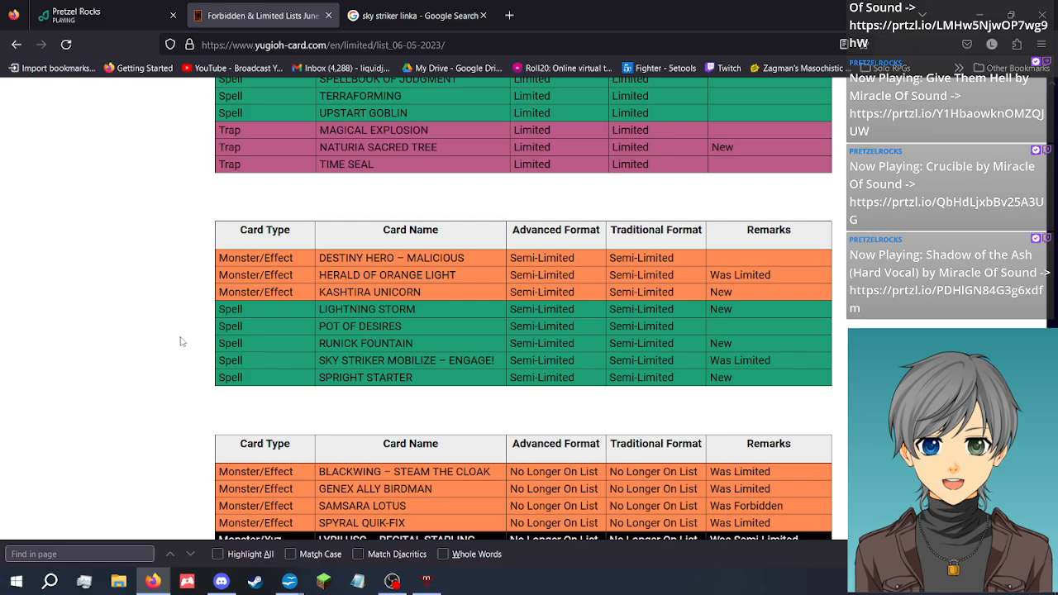
scroll(181, 331, up, 5)
scroll(182, 324, down, 5)
scroll(174, 325, up, 10)
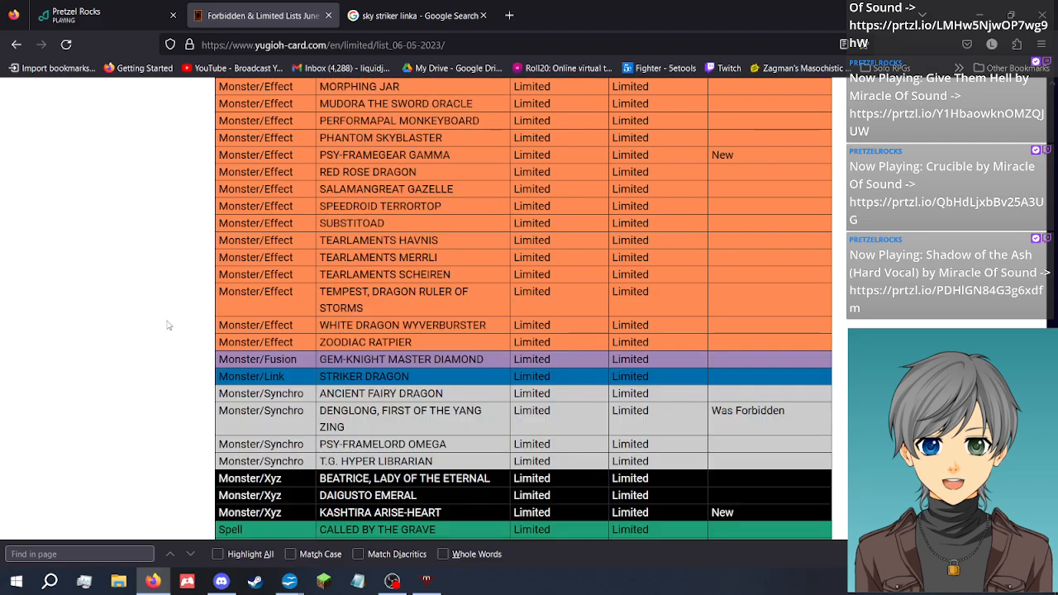
scroll(168, 325, up, 10)
scroll(167, 325, down, 8)
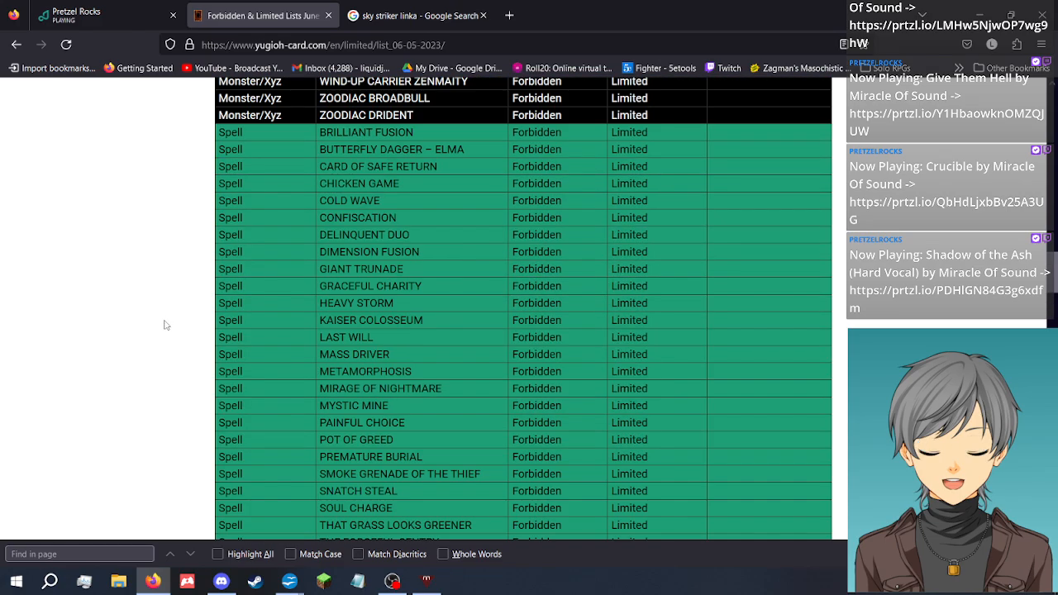
scroll(166, 325, down, 3)
scroll(165, 325, up, 12)
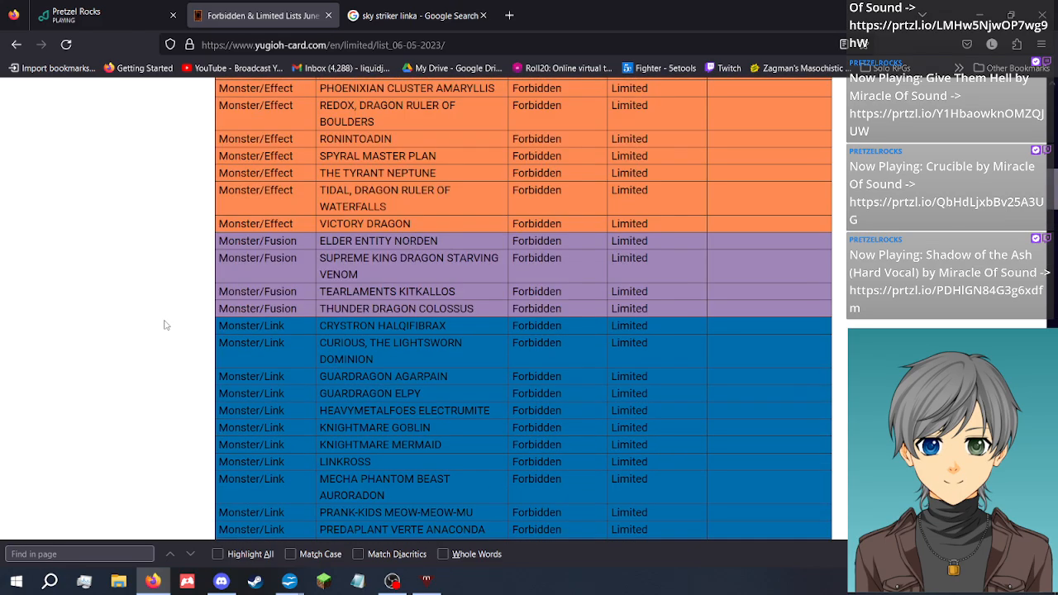
triple_click(479, 291)
mouse_move(281, 291)
mouse_down()
mouse_move(713, 292)
mouse_move(297, 293)
mouse_up()
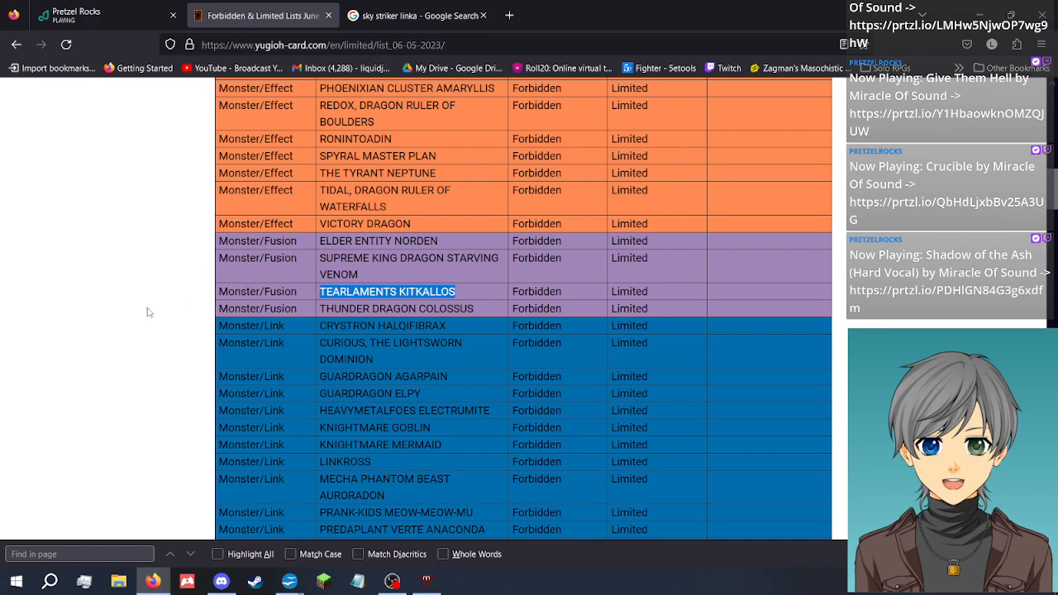
Highlight the Limited rows from Tearlaments Havnis through Tearlaments Scheiren to examine them, and clear the selection
scroll(149, 311, down, 20)
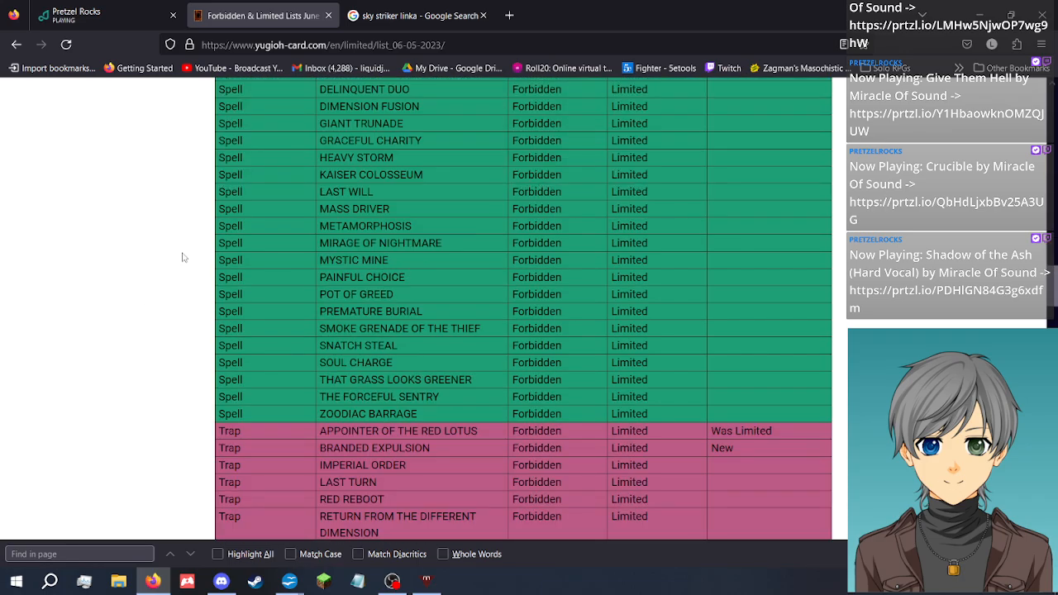
scroll(164, 260, down, 2)
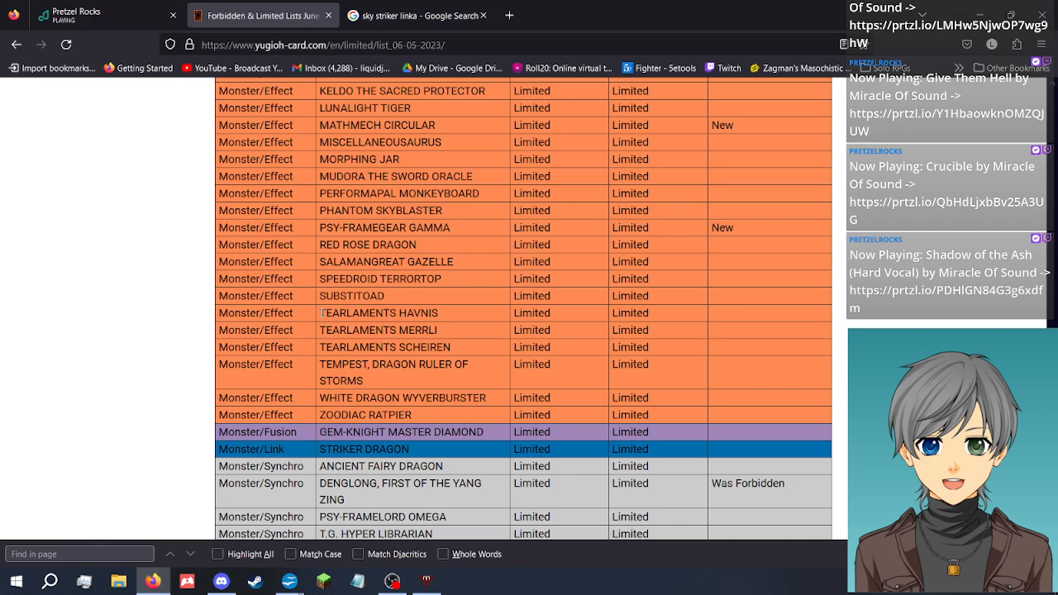
drag(320, 313, 731, 350)
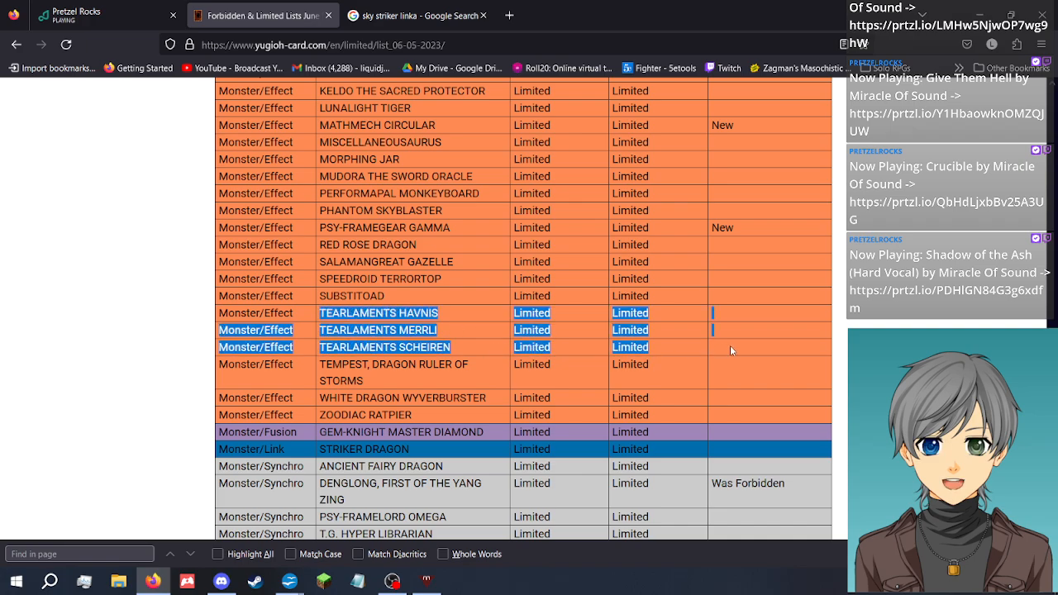
click(730, 351)
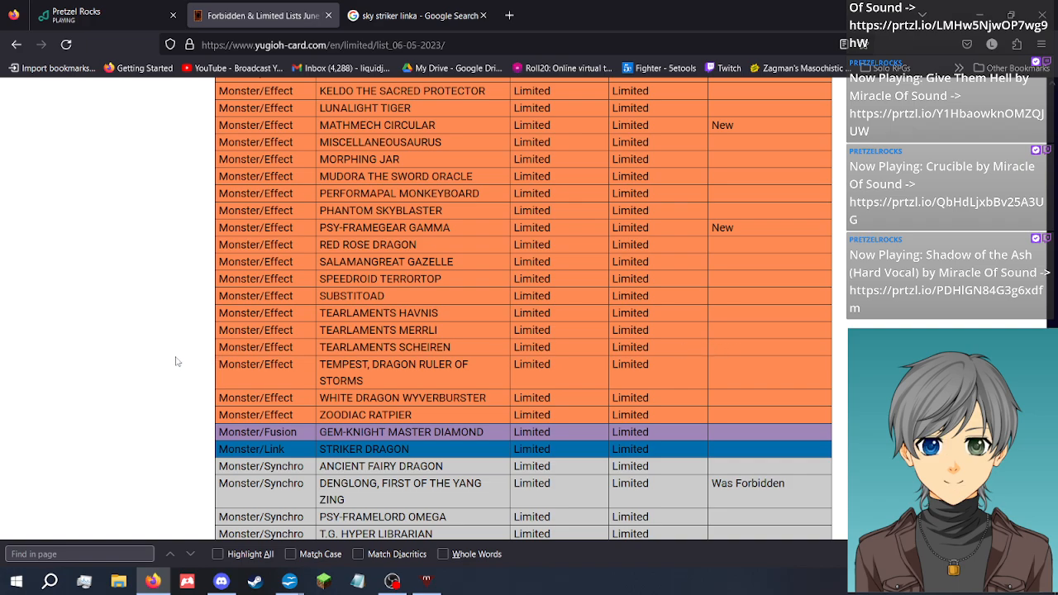
Review the banlist from the Forbidden effect monsters down through the traps and Limited cards to the Semi-Limited table
scroll(721, 381, up, 15)
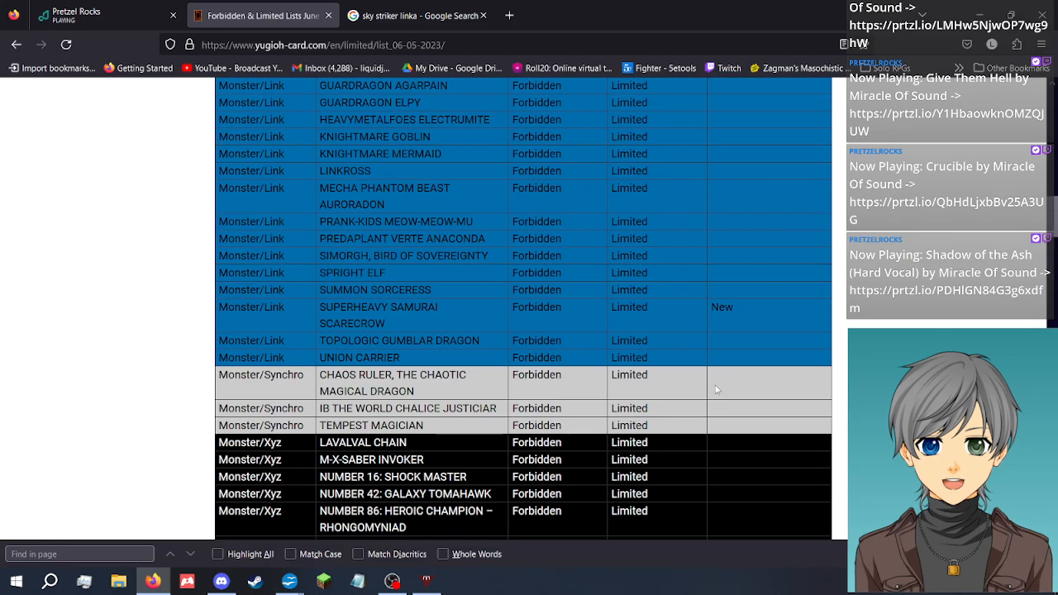
scroll(721, 380, up, 10)
scroll(714, 397, up, 3)
scroll(715, 393, down, 2)
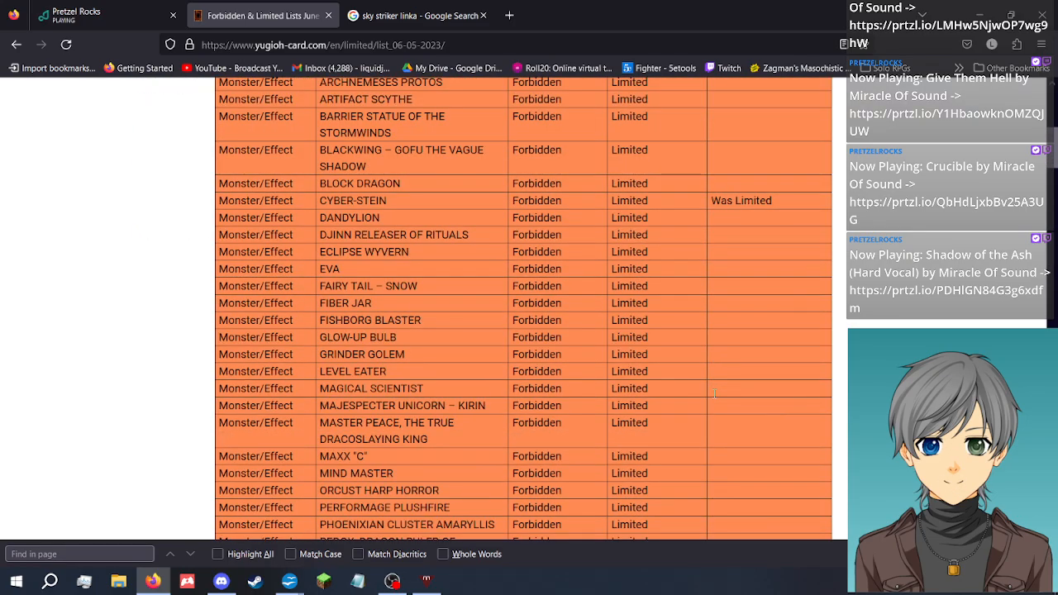
scroll(714, 394, down, 20)
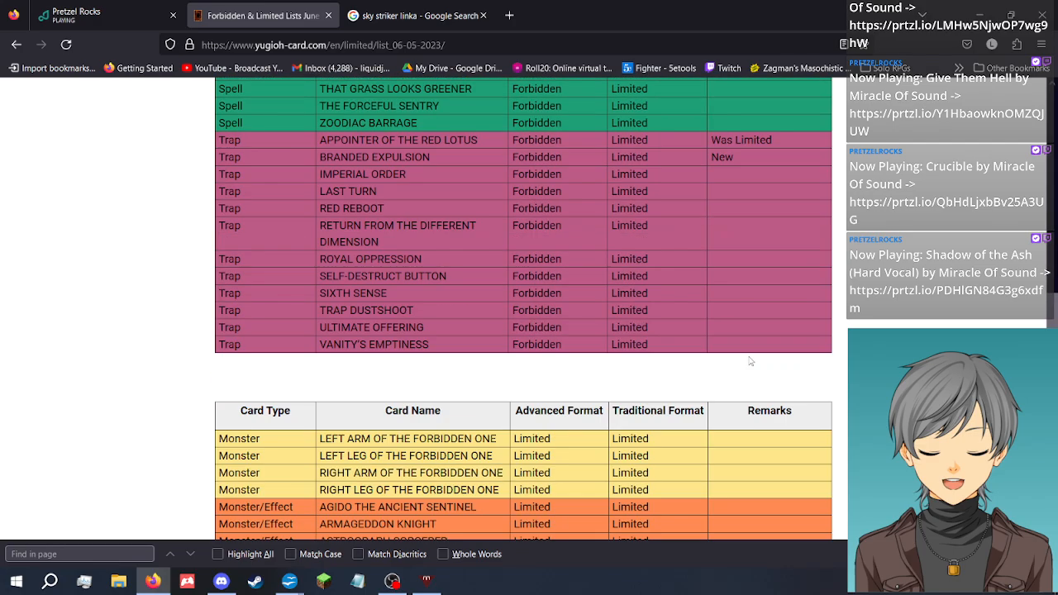
scroll(742, 341, down, 15)
scroll(739, 347, up, 4)
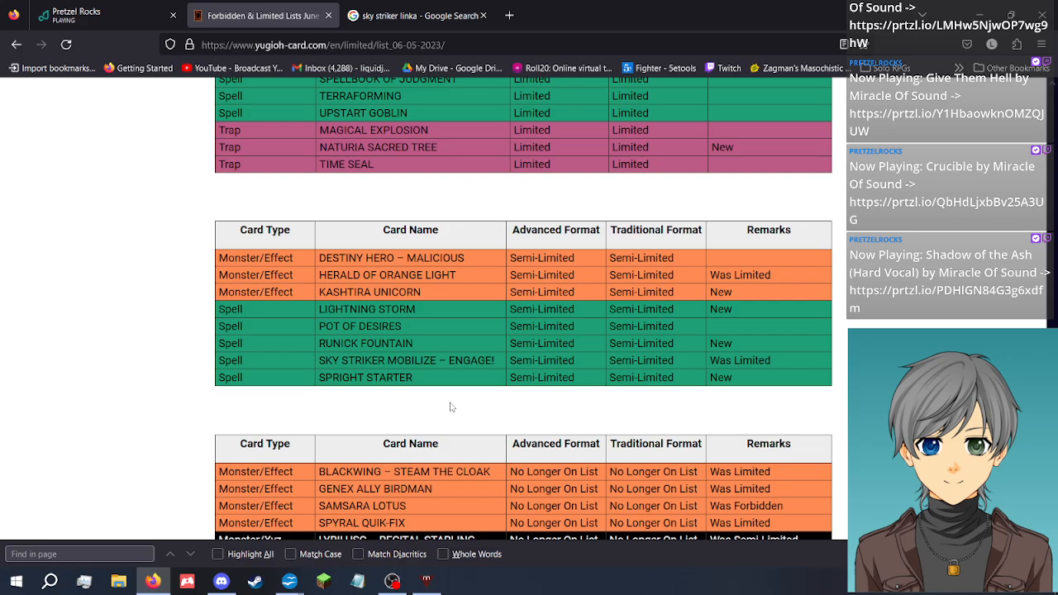
Go back to the Forbidden Fusion monsters, highlight the Tearlaments Kitkallos name to examine it, and clear the selection
scroll(450, 407, up, 8)
scroll(450, 401, up, 6)
scroll(449, 408, up, 12)
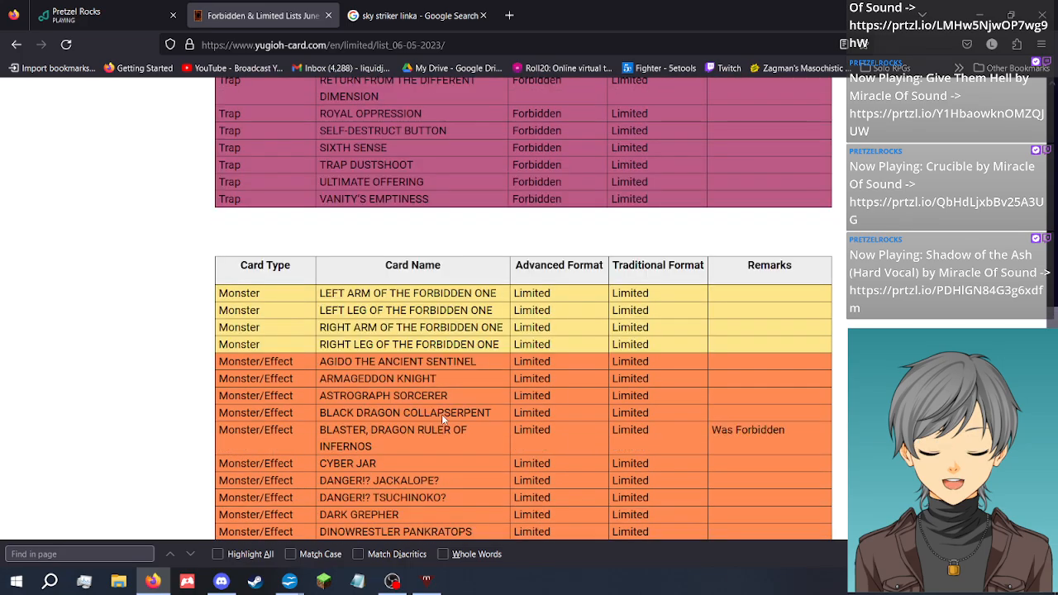
scroll(441, 418, up, 15)
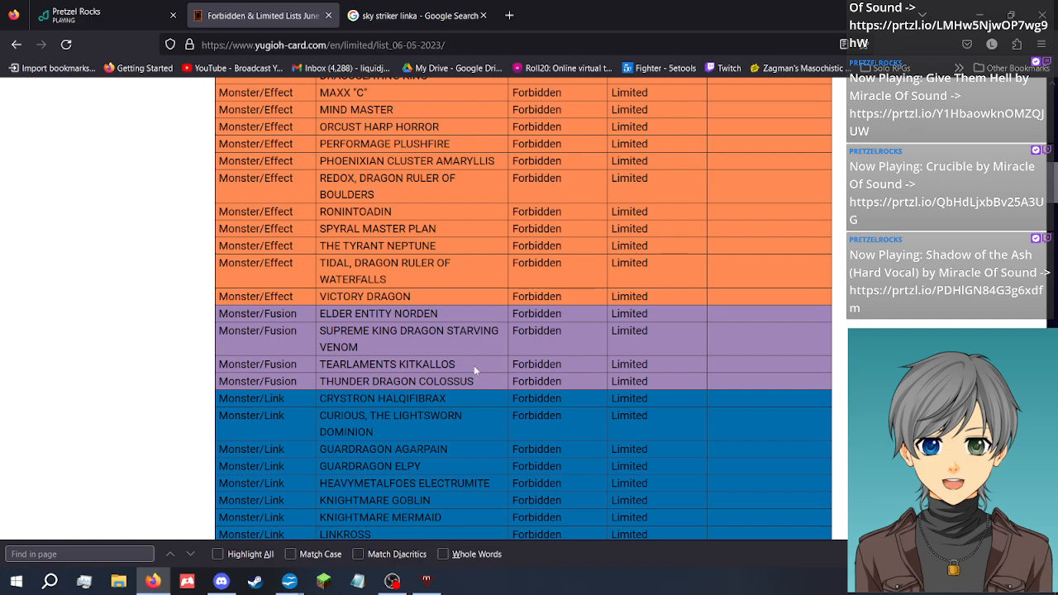
drag(475, 364, 320, 364)
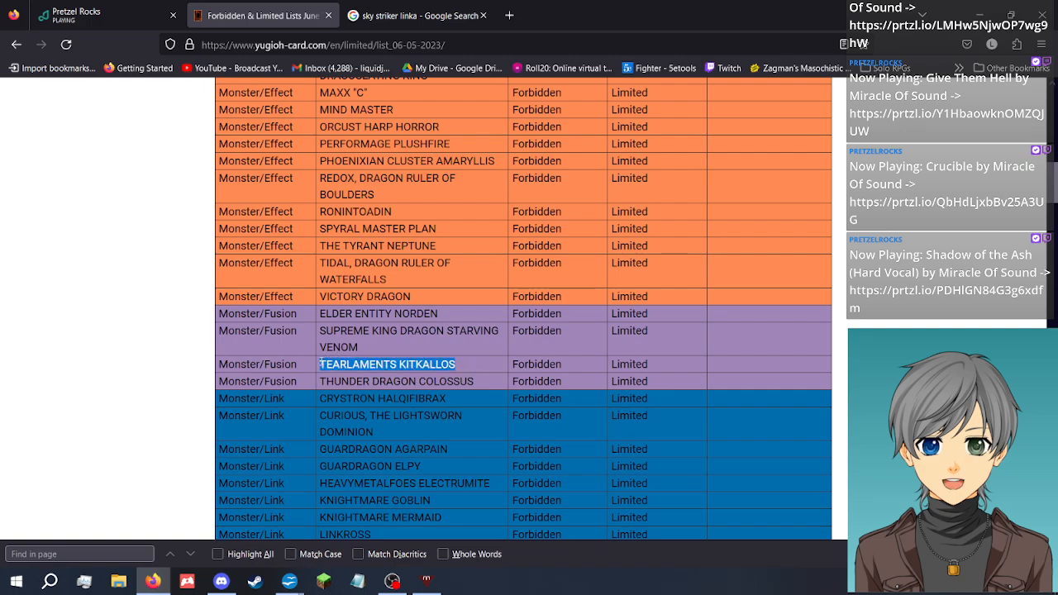
click(467, 368)
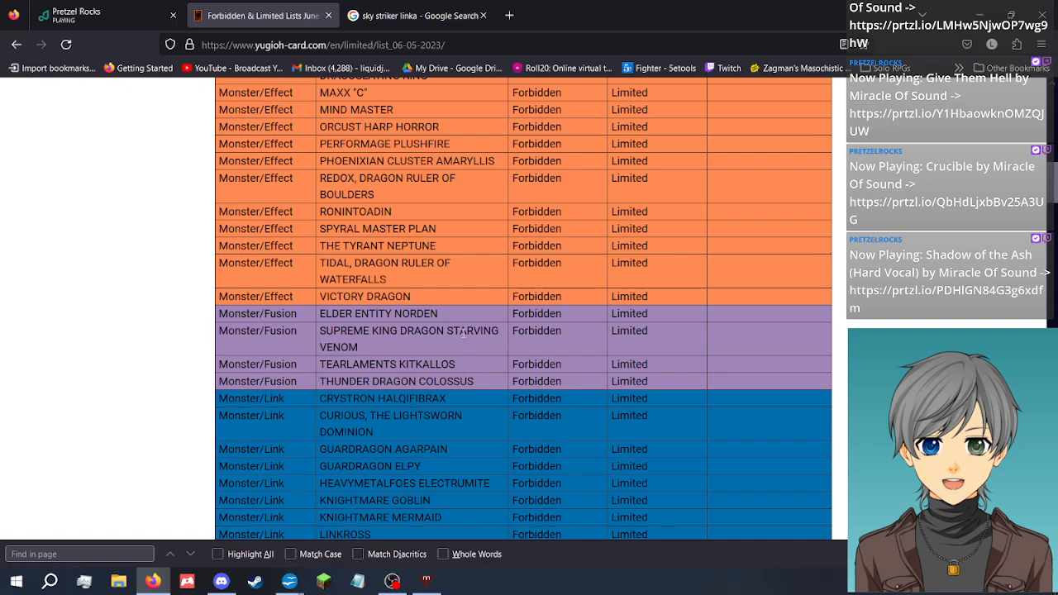
Review the Forbidden Xyz monsters and the Limited Xyz monsters, spells and traps down to the No Longer On List table
scroll(483, 351, down, 20)
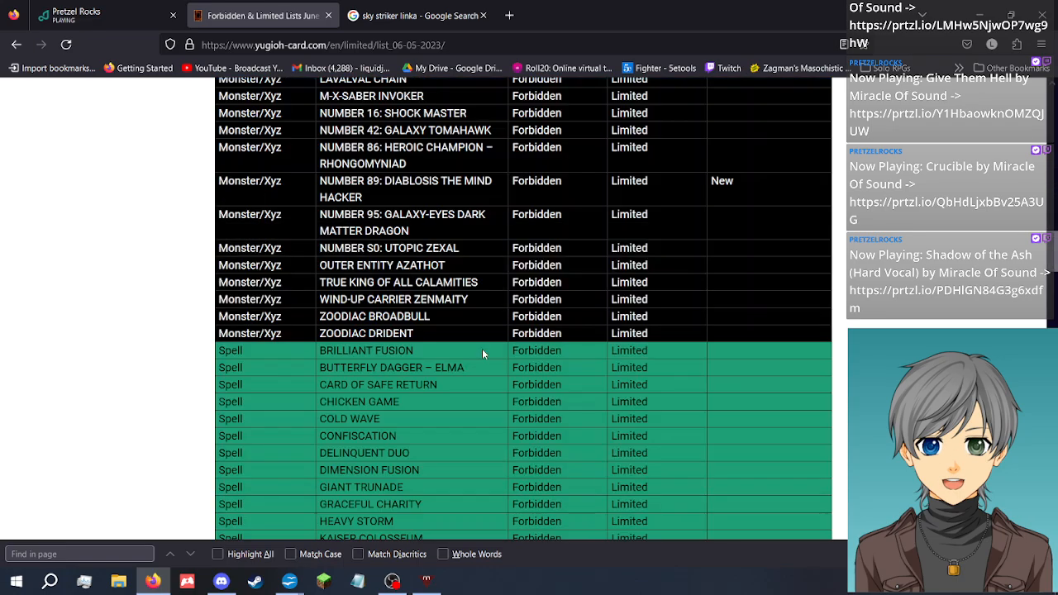
scroll(483, 351, down, 12)
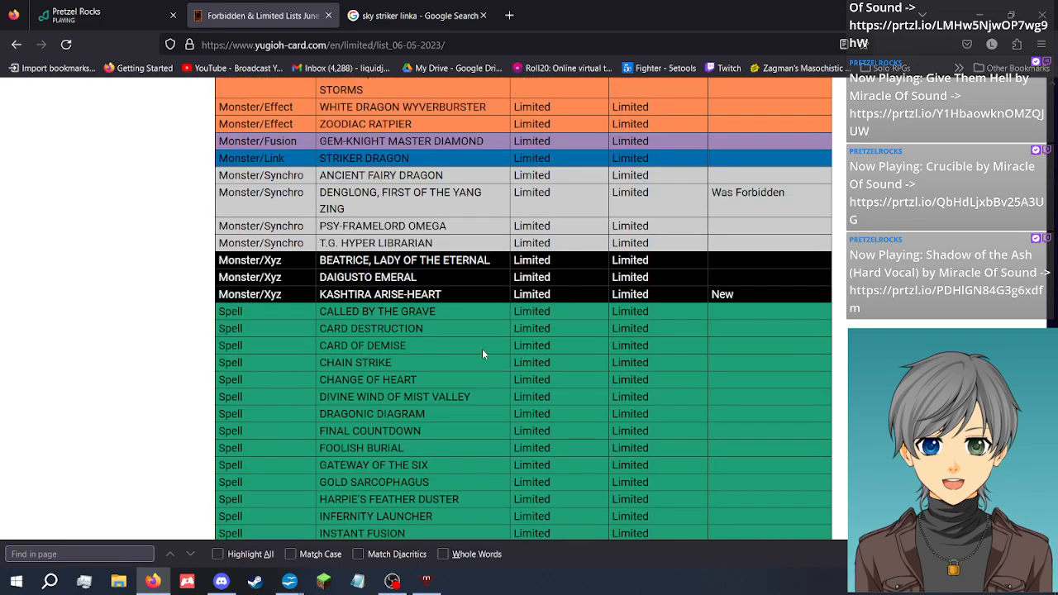
scroll(482, 354, up, 4)
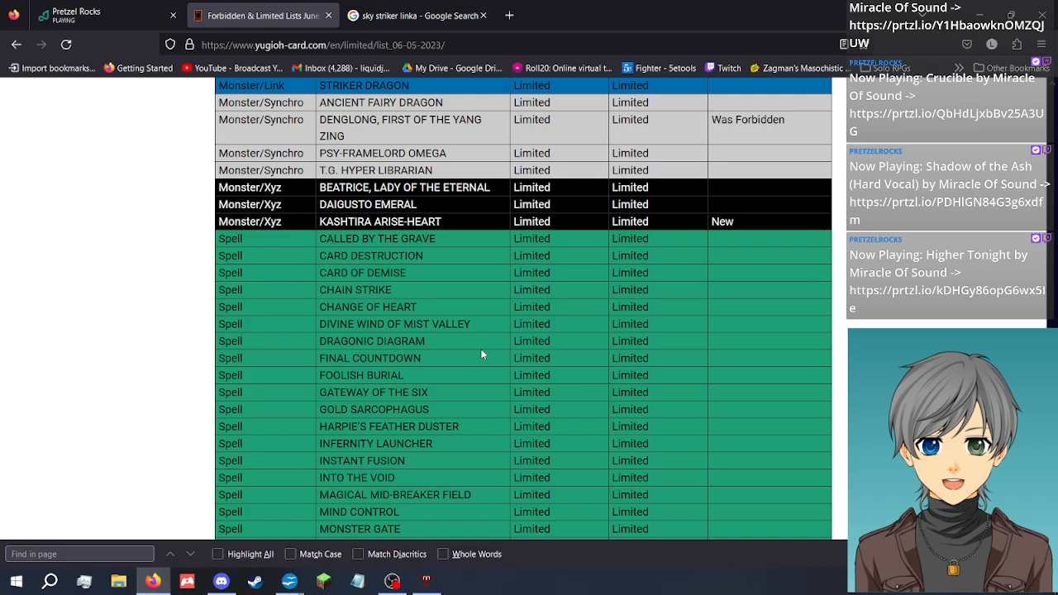
scroll(482, 354, down, 10)
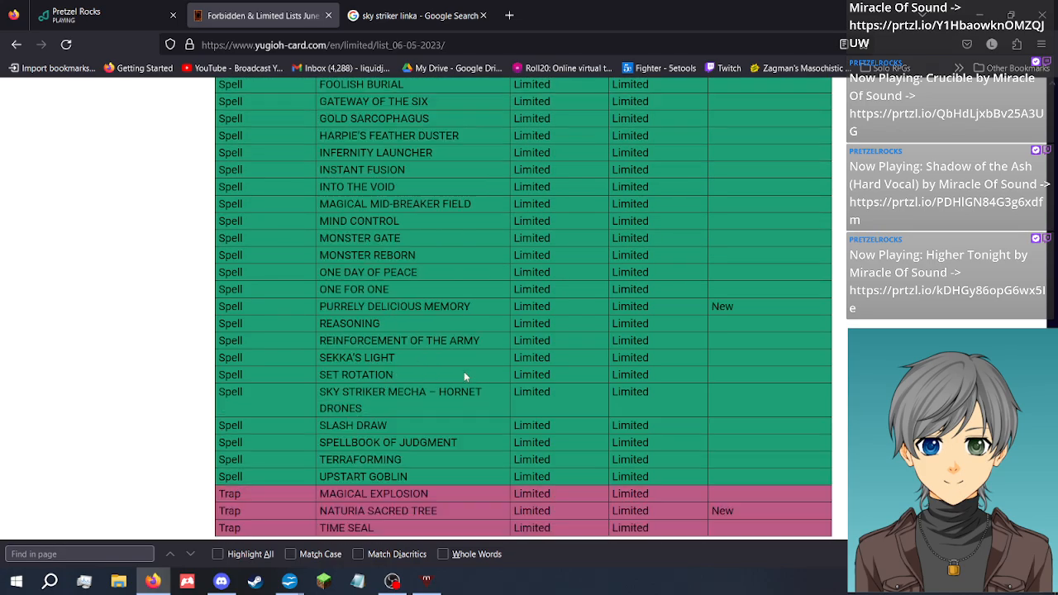
scroll(202, 348, down, 1)
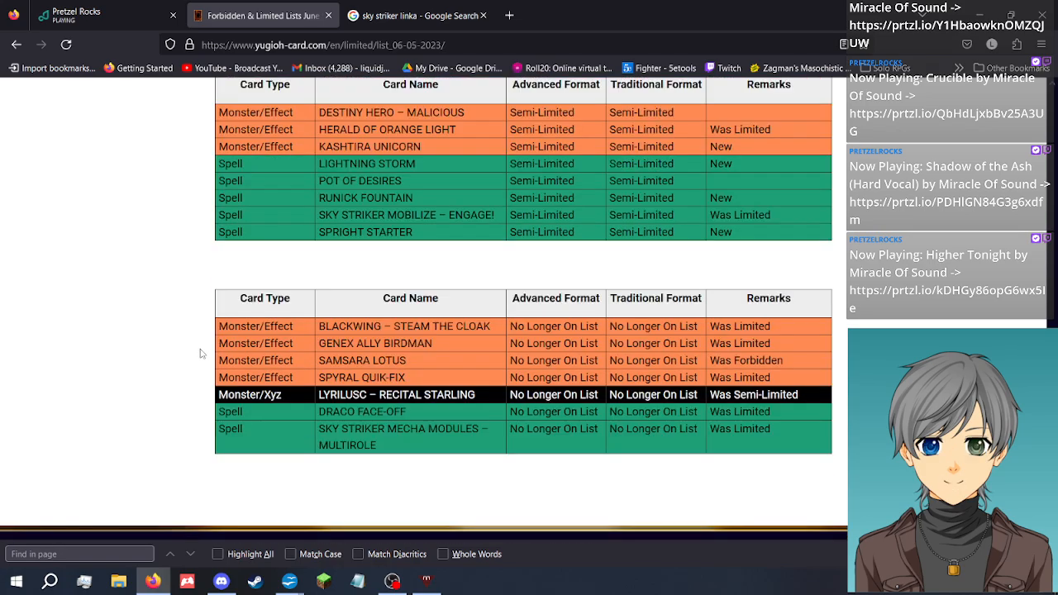
Compare the Semi-Limited and No Longer On List tables, and return to the June 5, 2023 list heading and its rules
scroll(200, 350, up, 2)
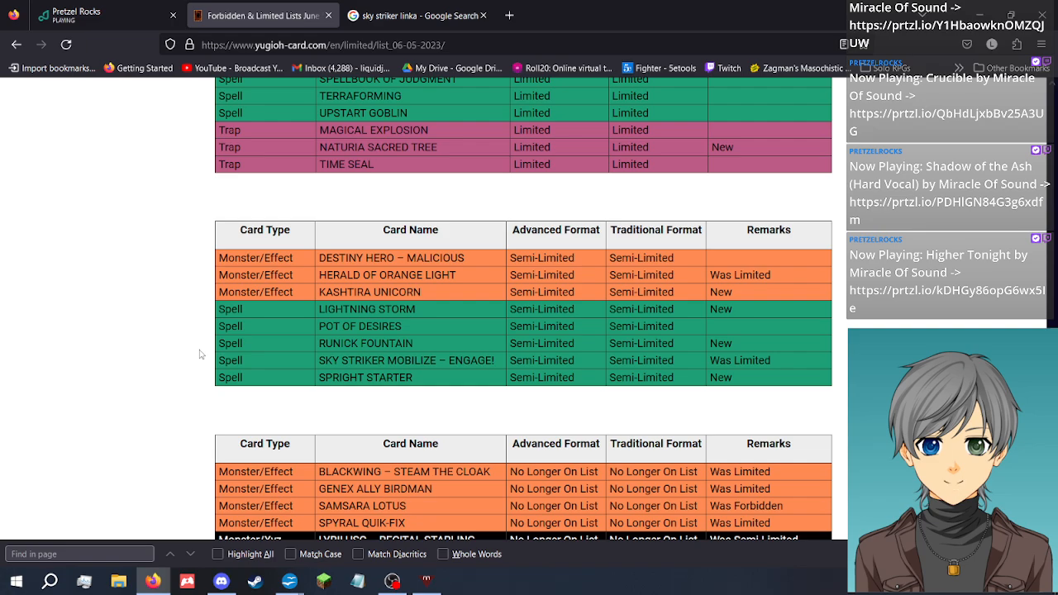
scroll(195, 345, down, 3)
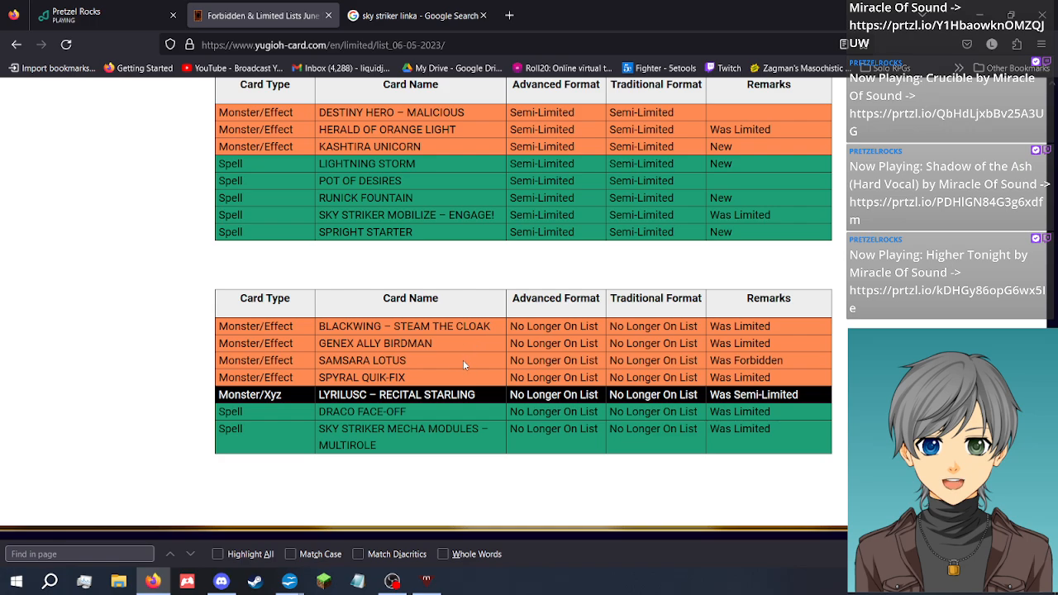
scroll(461, 354, down, 1)
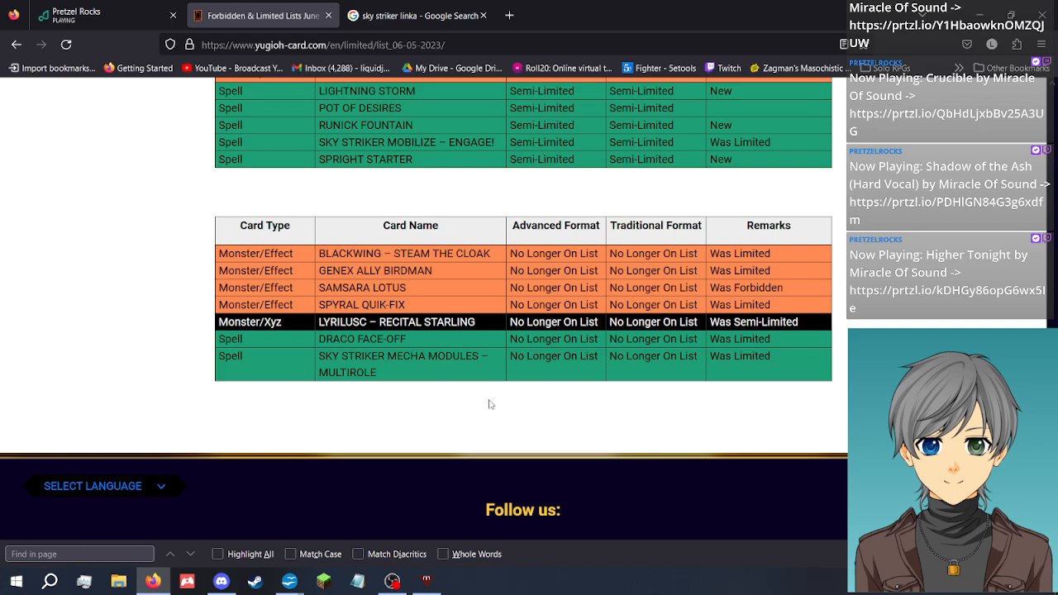
scroll(493, 407, down, 2)
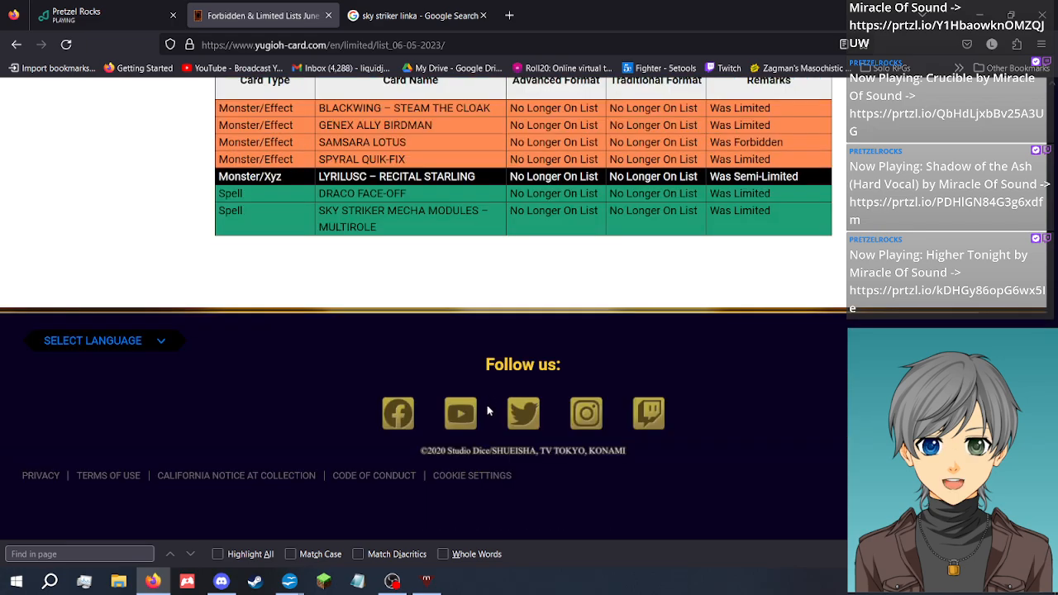
scroll(487, 405, up, 3)
scroll(487, 411, up, 1)
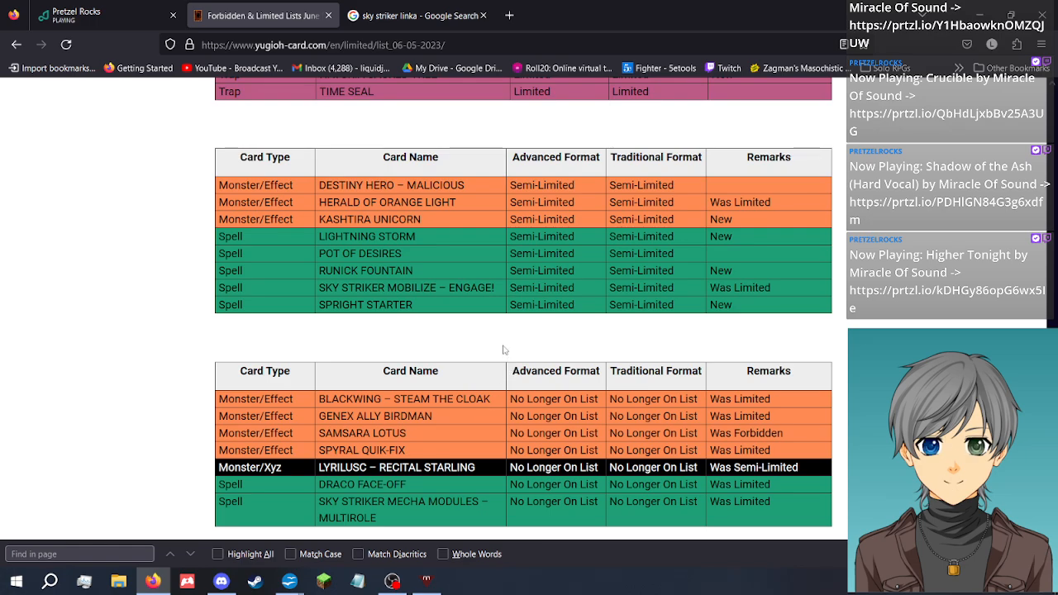
scroll(501, 353, down, 2)
scroll(496, 420, up, 10)
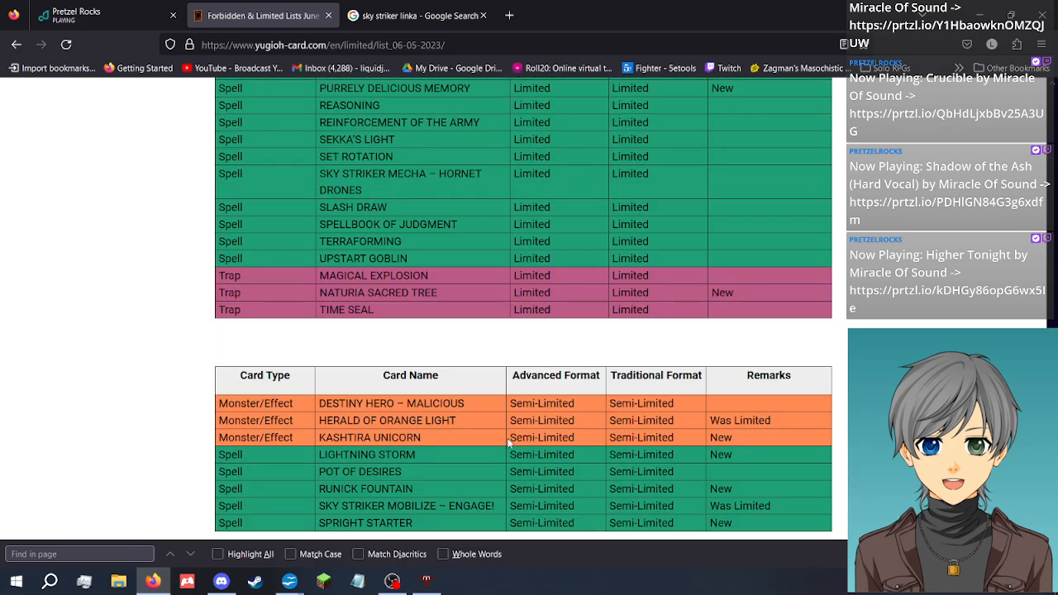
scroll(510, 442, up, 20)
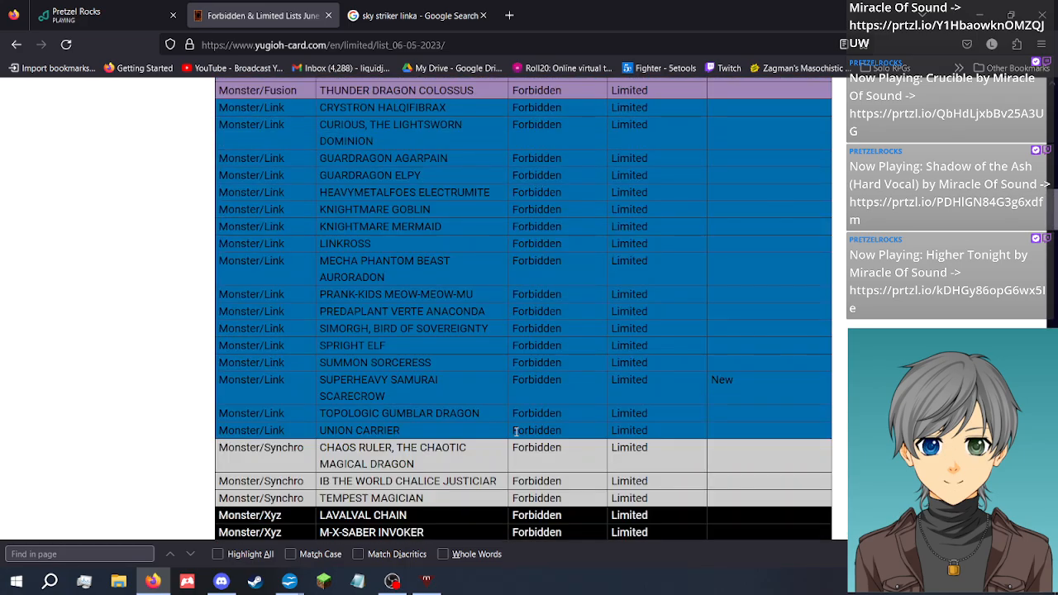
scroll(516, 432, up, 5)
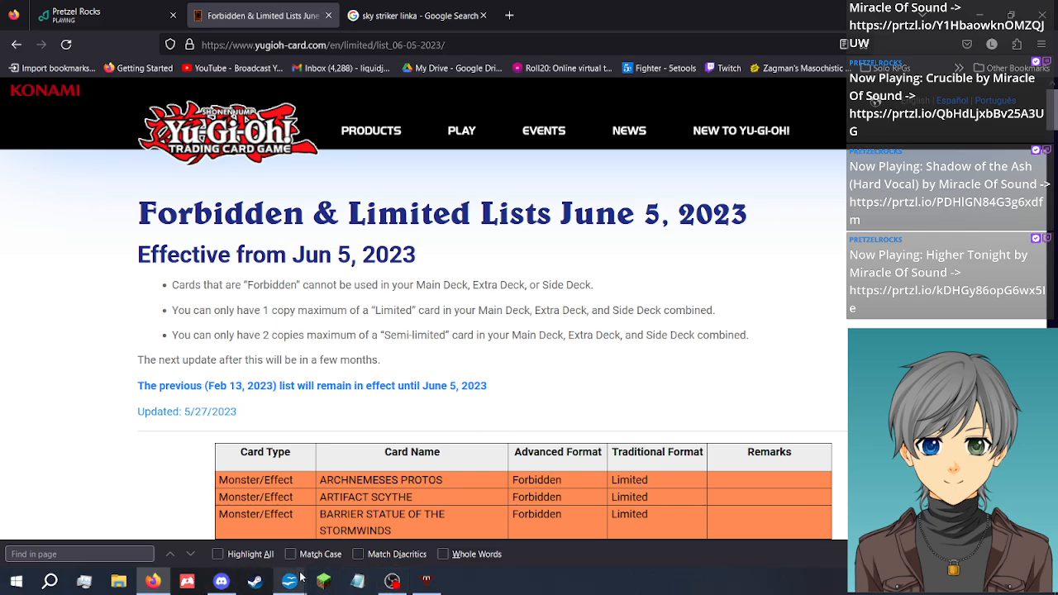
Switch to the Untitled 1 document in OpenOffice Writer and place the cursor on the empty line below "Doing full-scale duels"
mouse_move(291, 582)
mouse_move(351, 541)
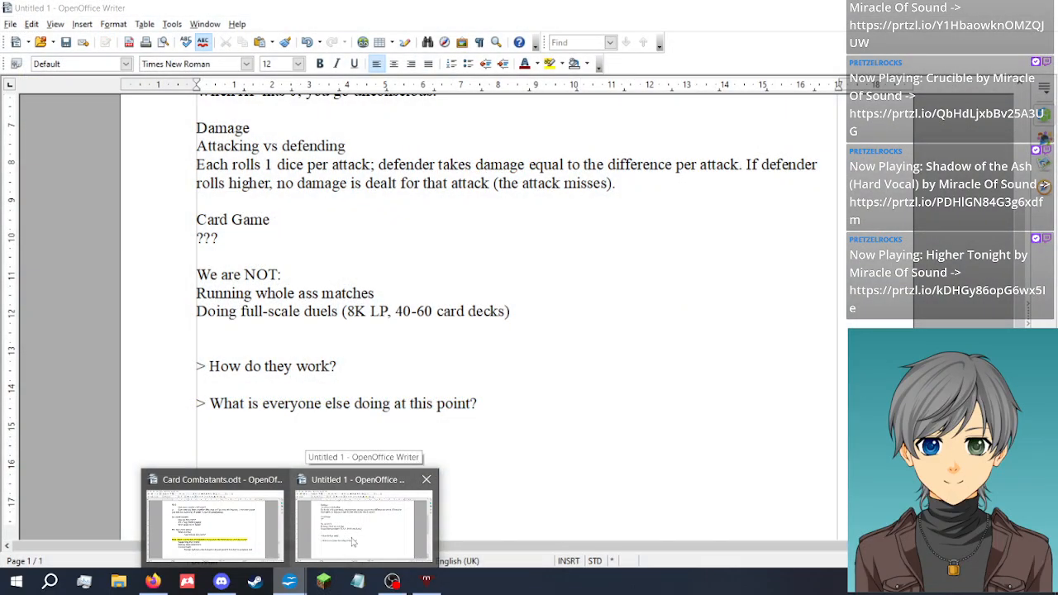
click(351, 542)
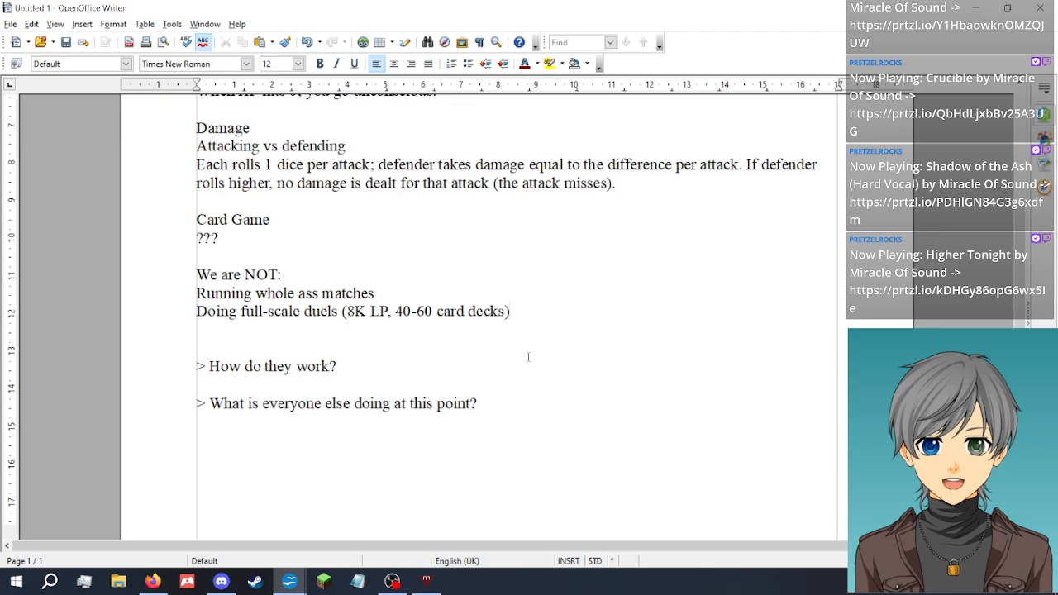
click(321, 330)
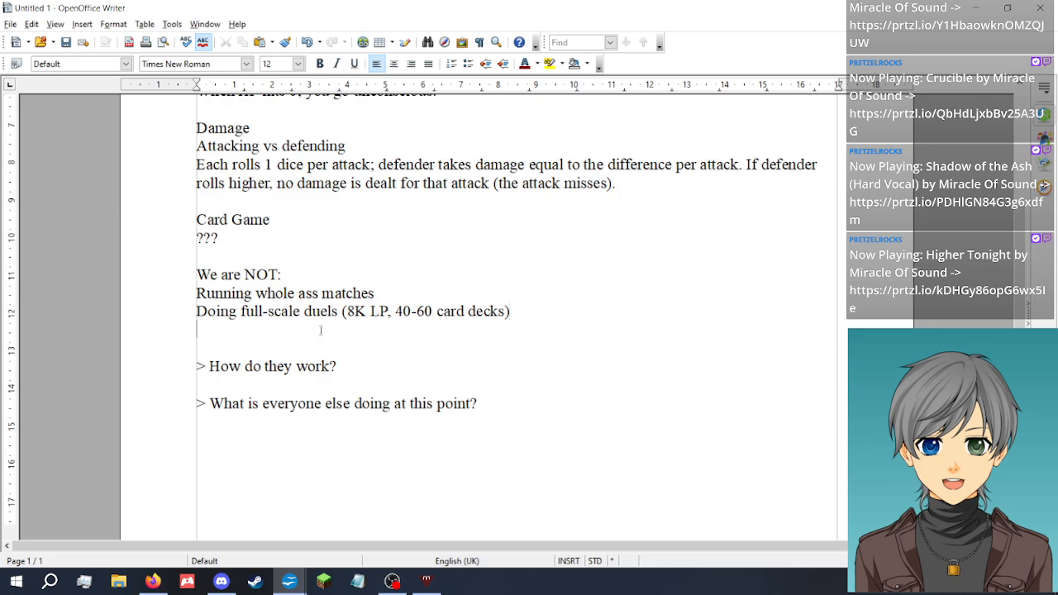
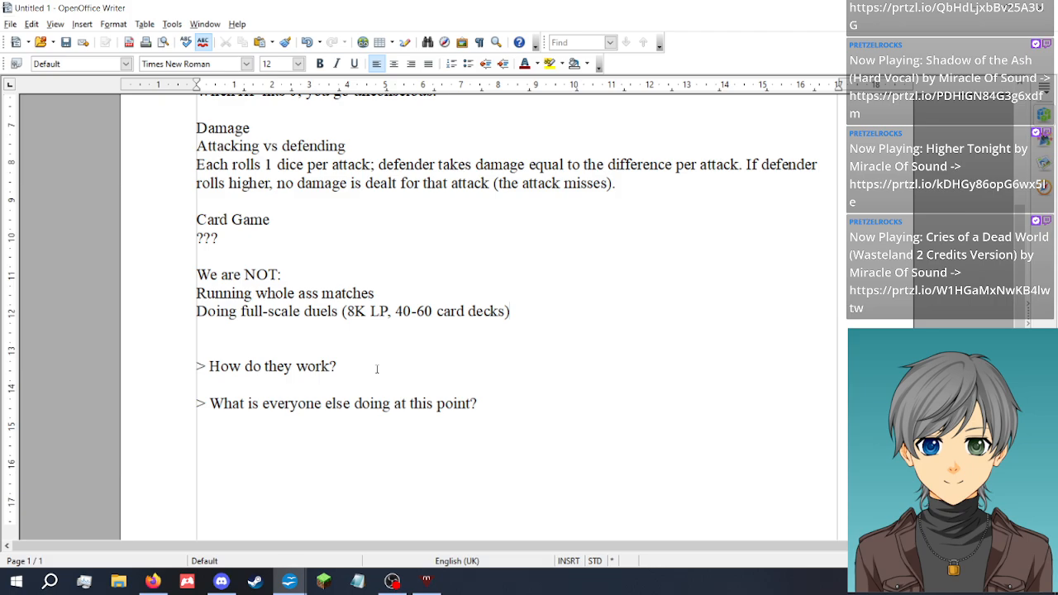
Add "Big Combos (NOT impactful plays)" to the "We are NOT:" list, highlight part of "impactful plays" for review, and clear the selection
text(Big Combos ()
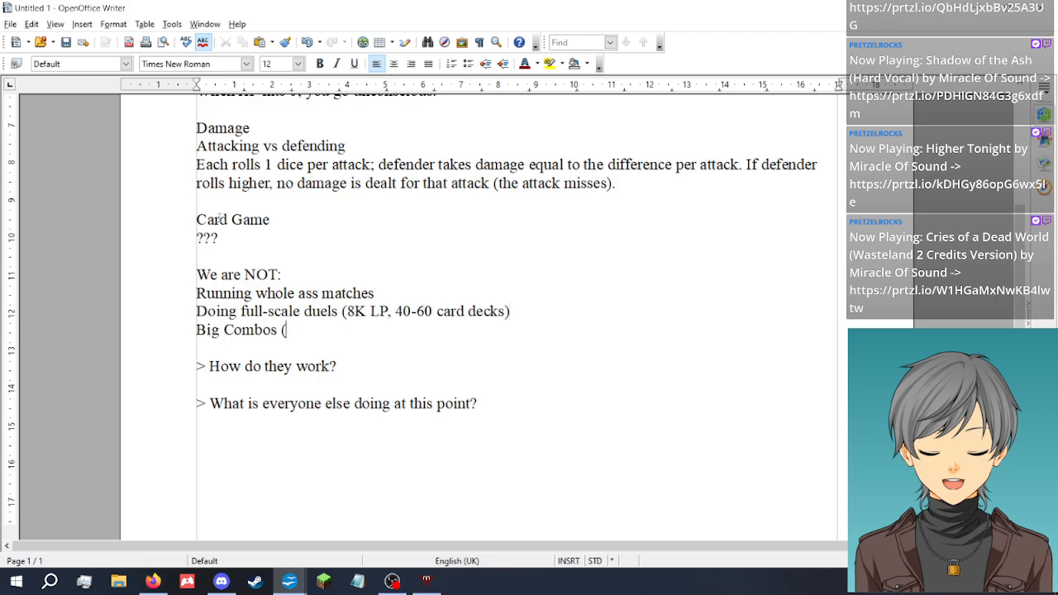
text(NOT )
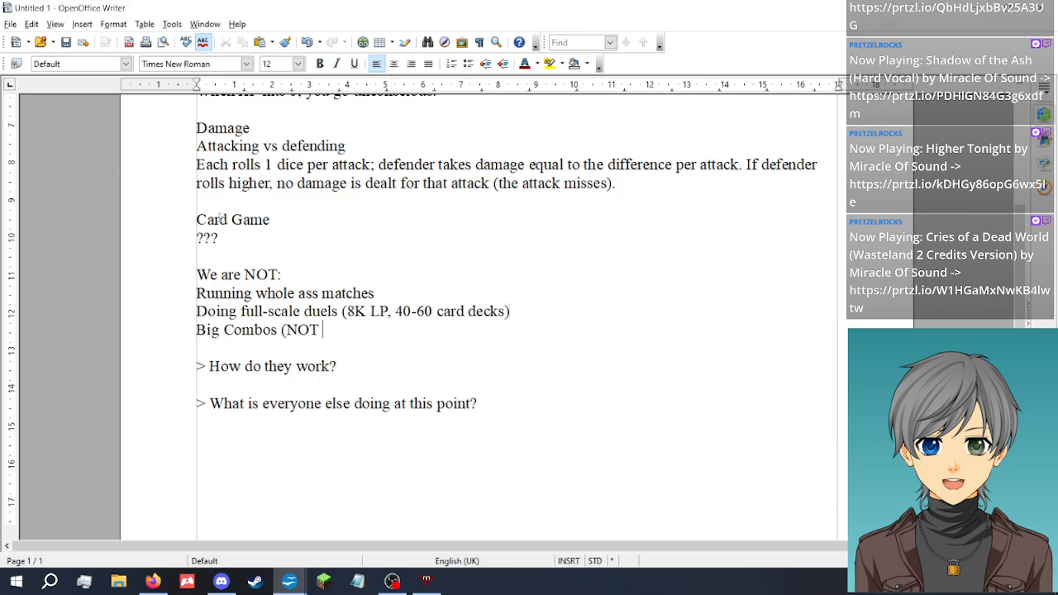
text(impactful)
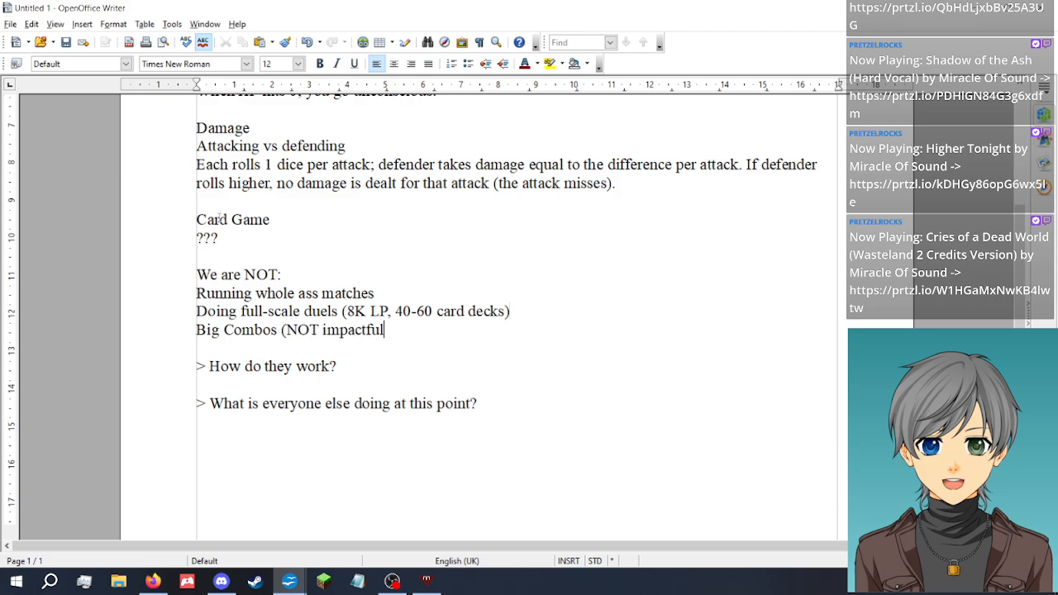
text( plays))
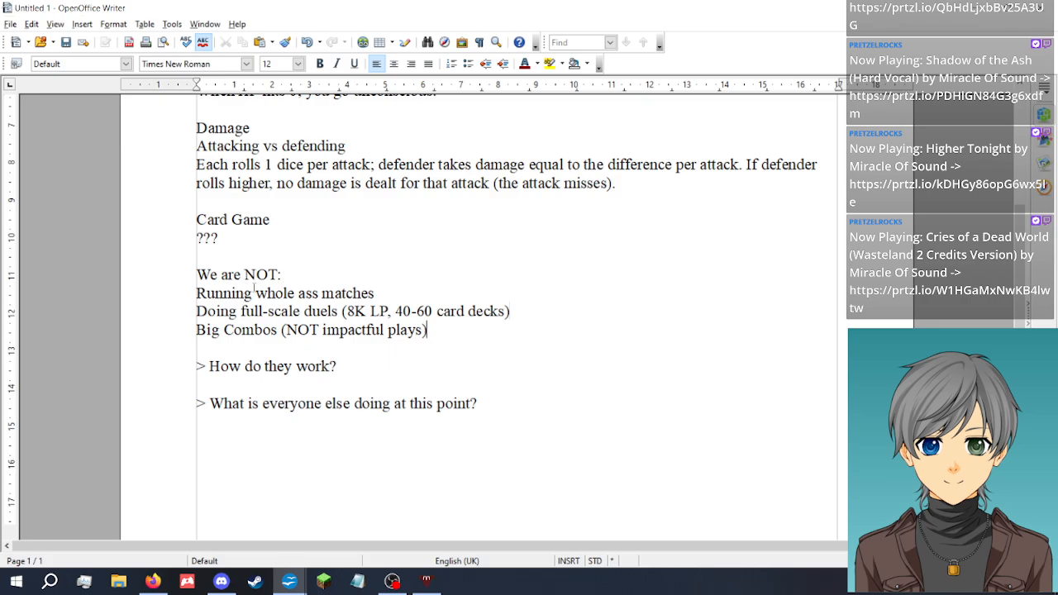
drag(324, 330, 409, 332)
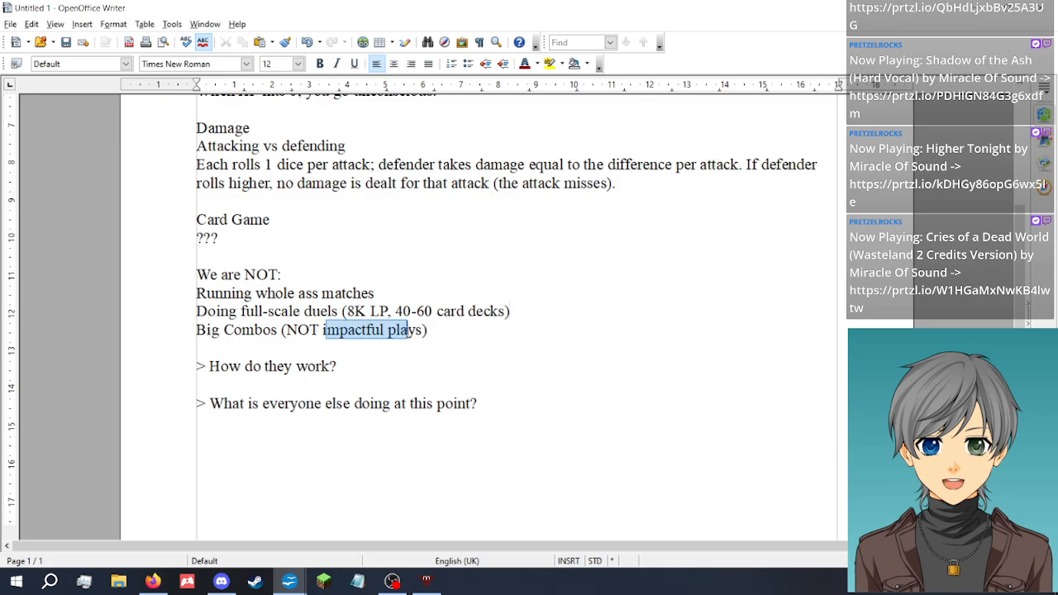
click(298, 332)
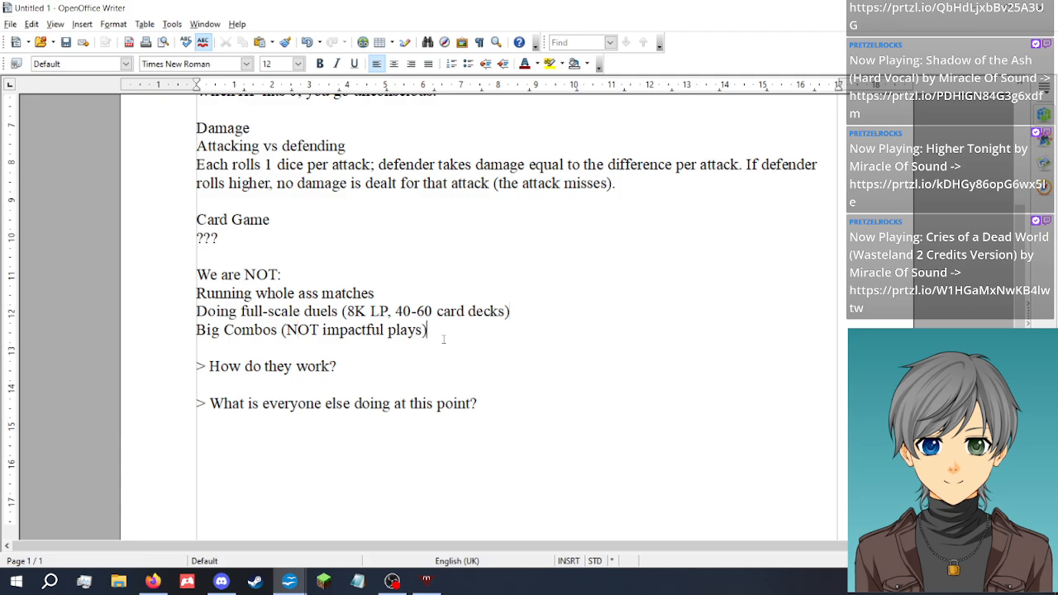
Insert an empty line directly below the "Big Combos (NOT impactful plays)" entry
scroll(435, 336, down, 1)
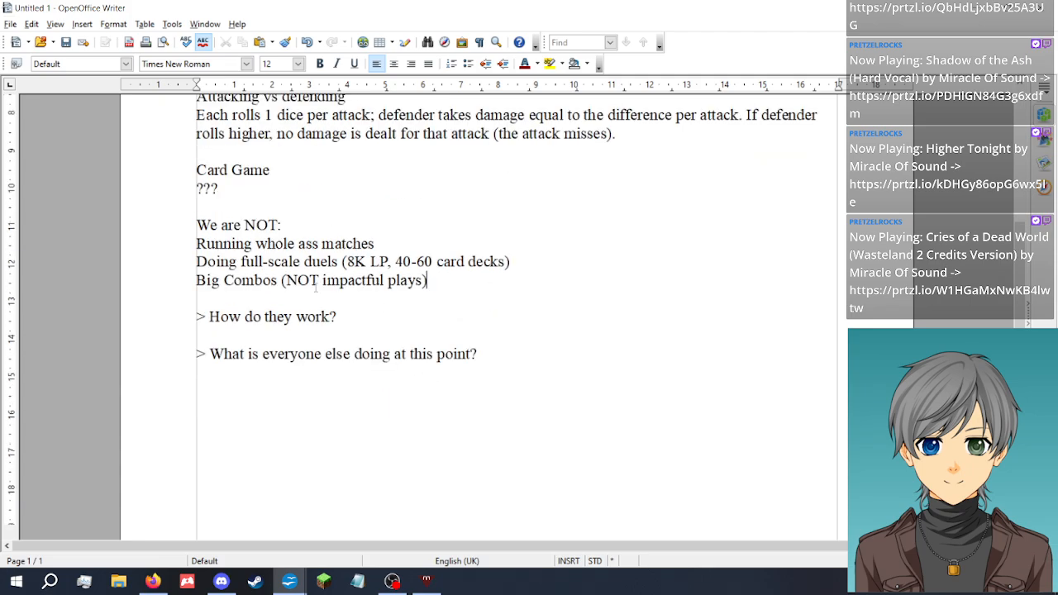
click(414, 299)
key(Return)
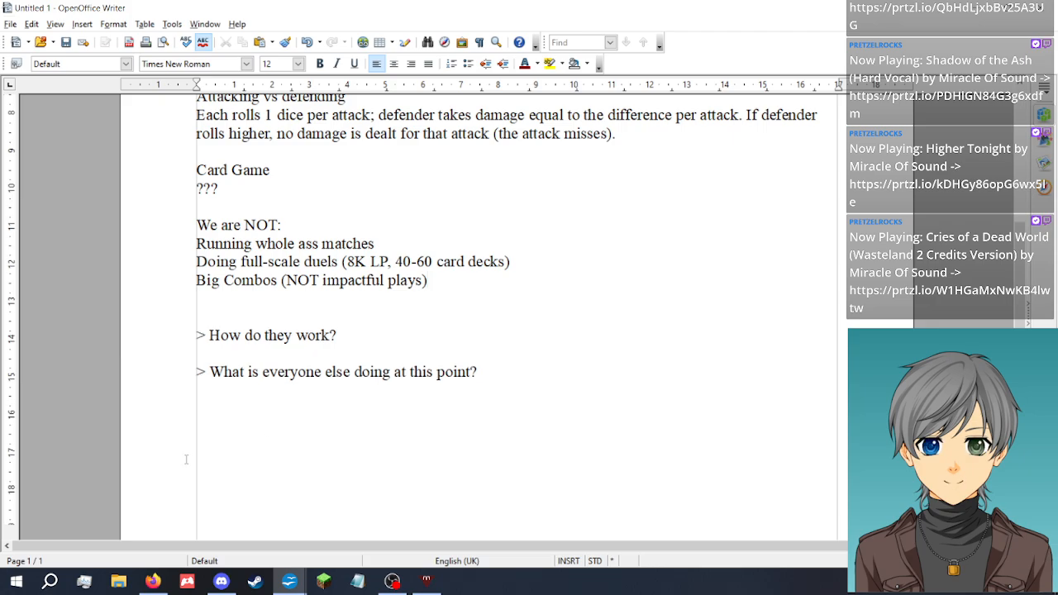
Switch to the Forbidden & Limited Lists page in Firefox, highlight the sentence about the next update, and clear the selection
click(153, 581)
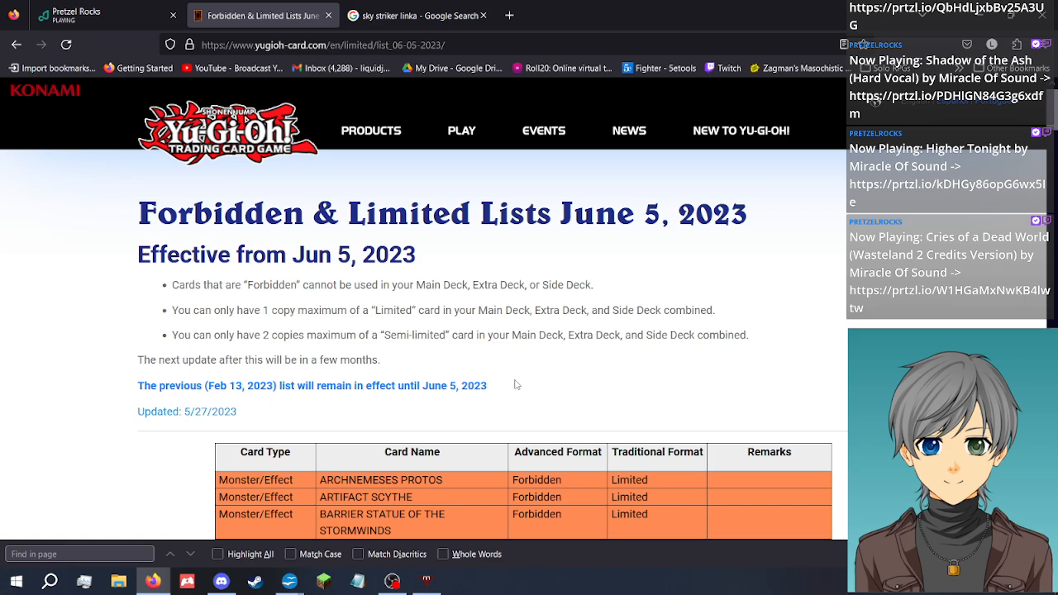
drag(418, 366, 129, 367)
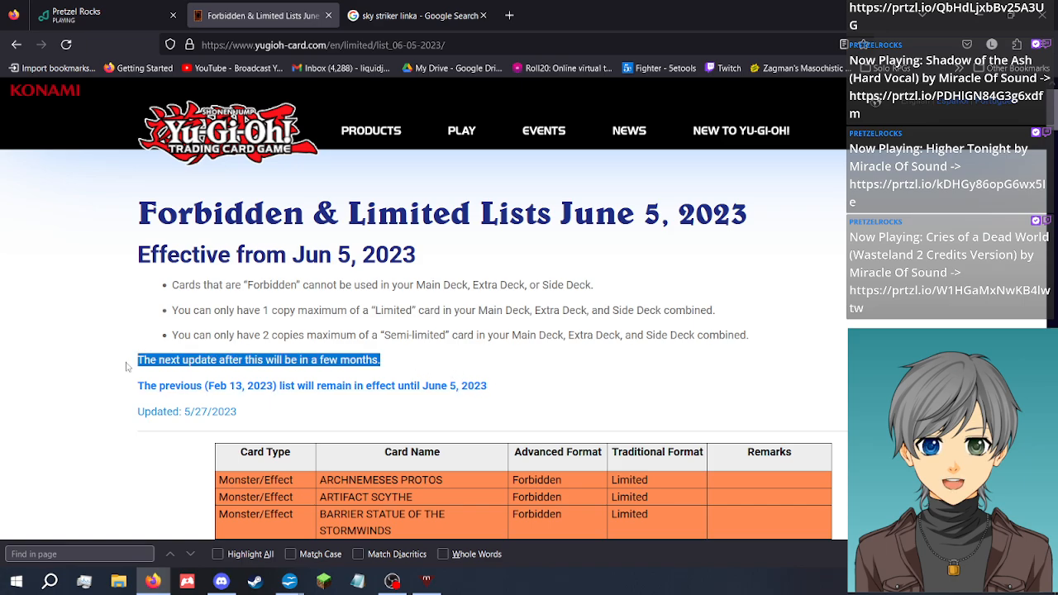
click(403, 367)
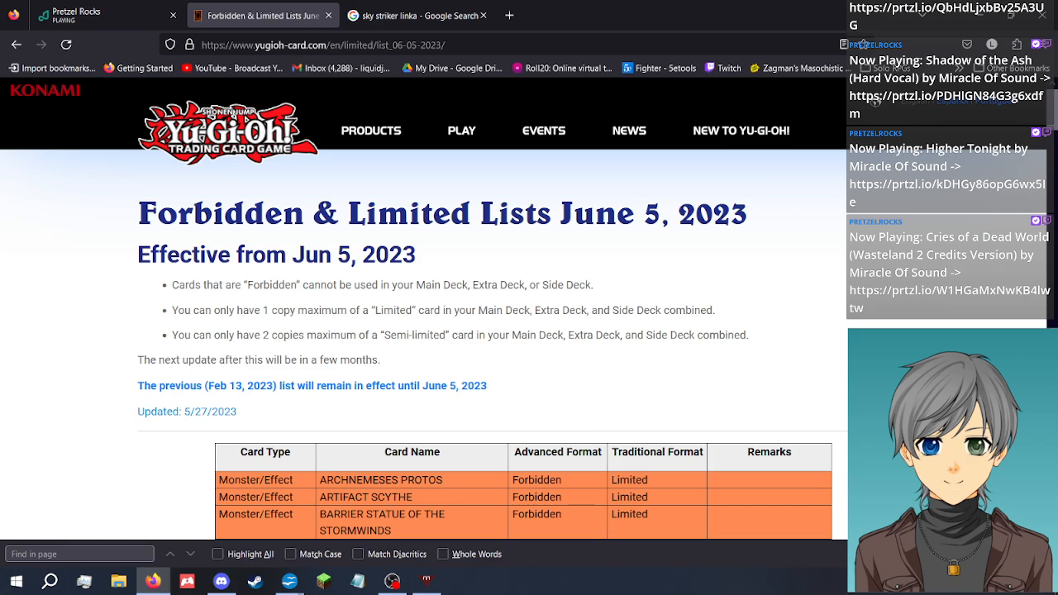
Examine the first three Forbidden monsters, highlighting the rows from Archnemeses Protos to Barrier Statue of the Stormwinds, and clear the selection
scroll(529, 330, down, 2)
scroll(529, 331, down, 2)
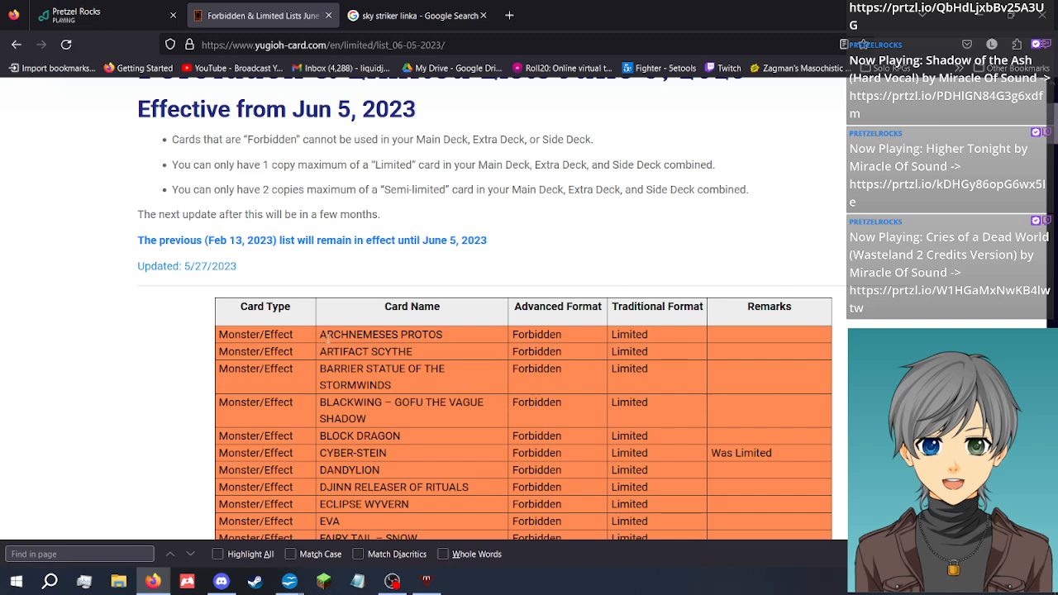
drag(320, 335, 749, 378)
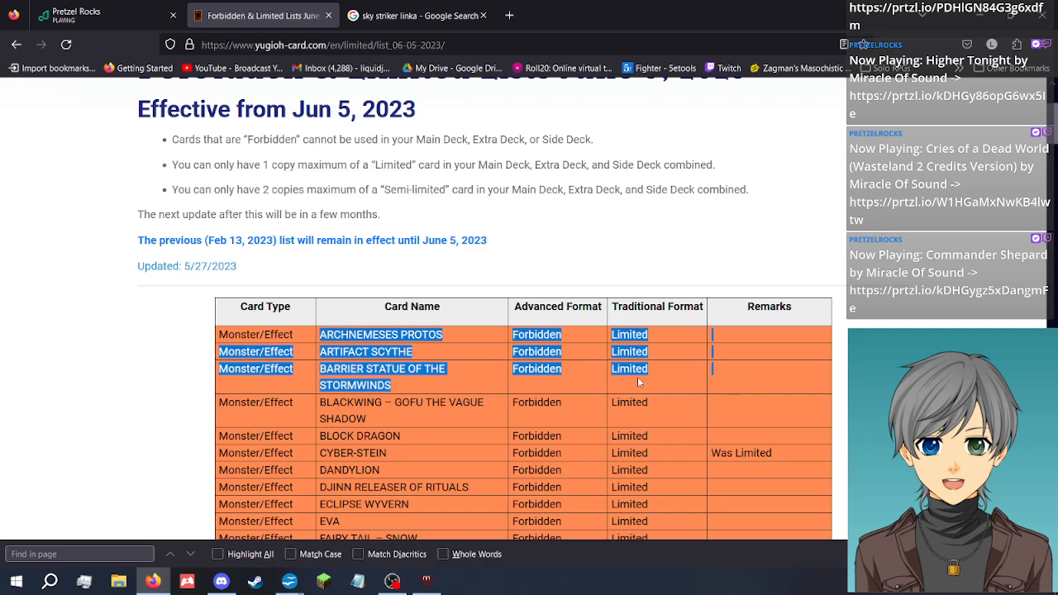
click(443, 336)
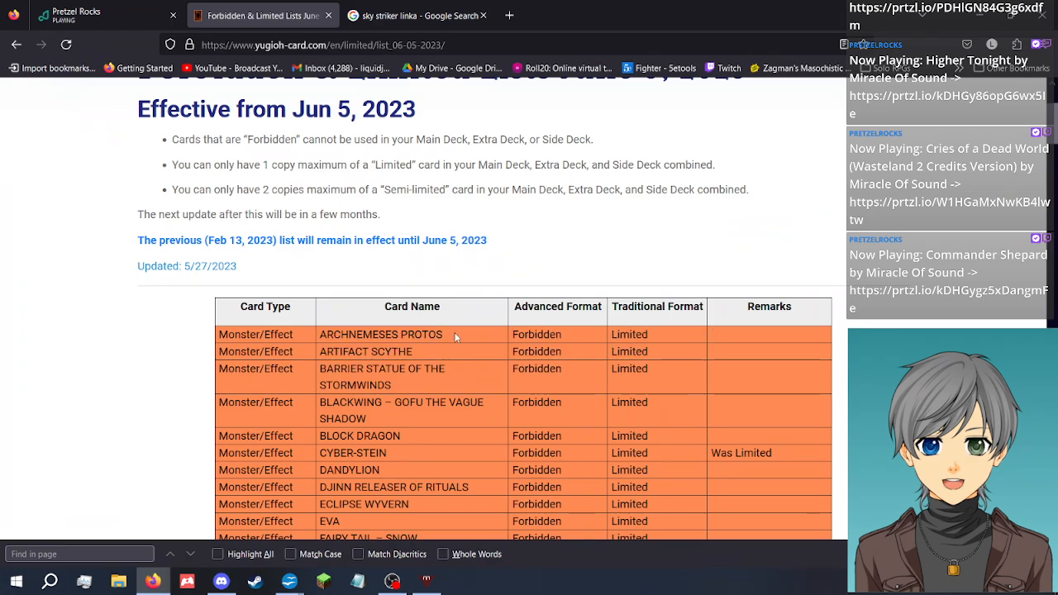
Highlight the card name Archnemeses Protos and the card name Artifact Scythe in turn to examine each
triple_click(436, 335)
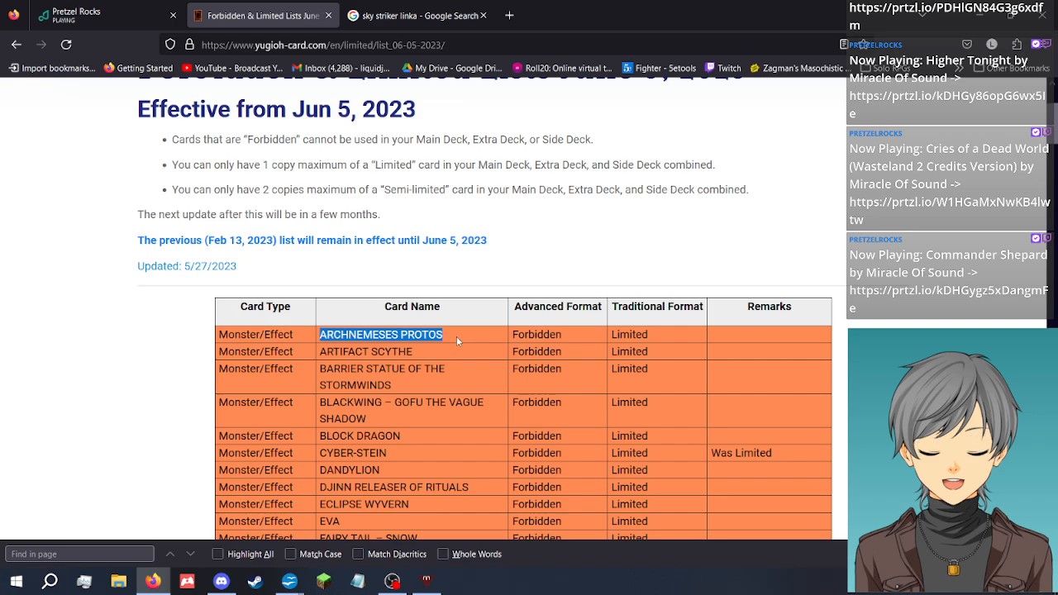
triple_click(451, 348)
click(431, 356)
drag(431, 356, 319, 352)
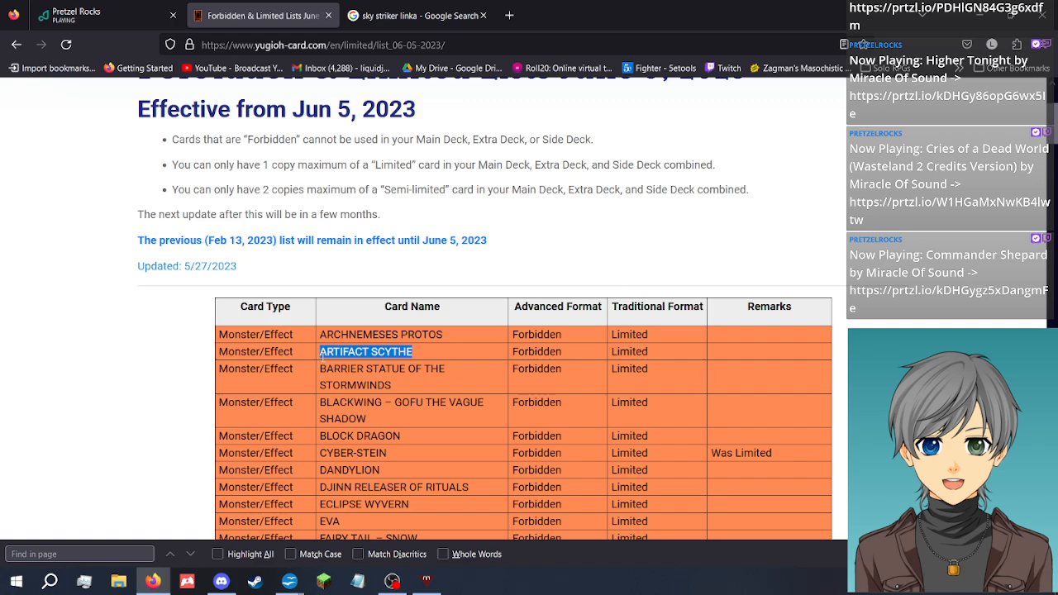
Examine the first entries in the forbidden card table, from Archnemeses Protos to Barrier Statue of the Stormwinds
click(433, 352)
drag(426, 352, 316, 356)
drag(418, 383, 320, 370)
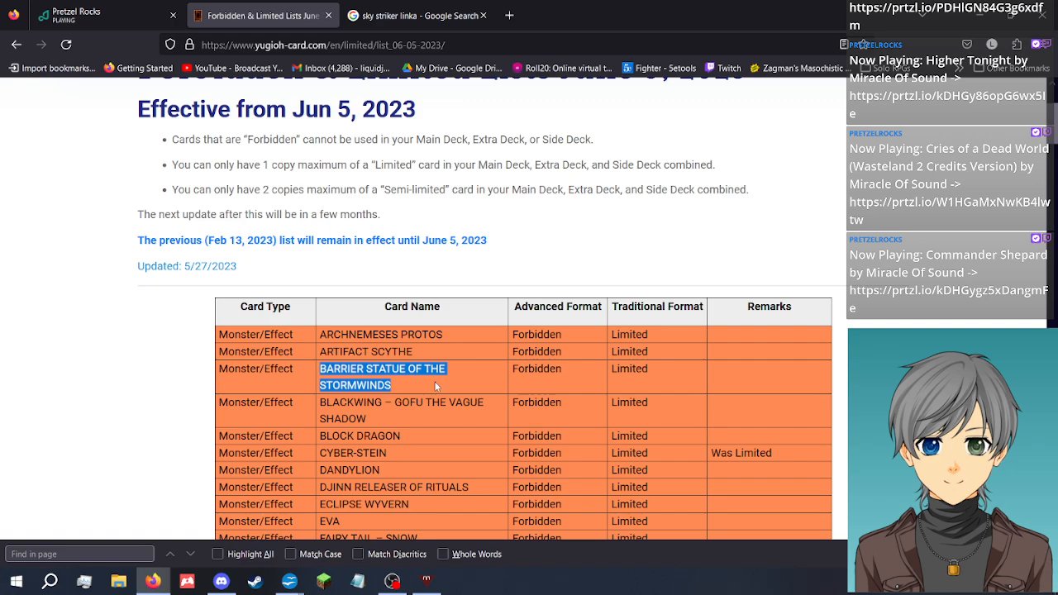
click(141, 377)
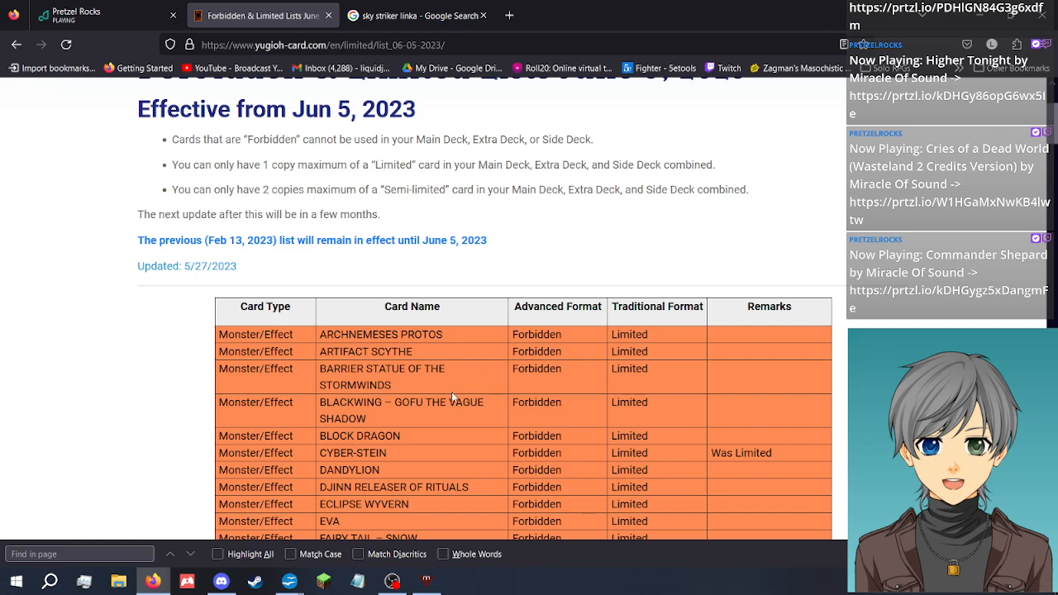
drag(433, 379, 311, 336)
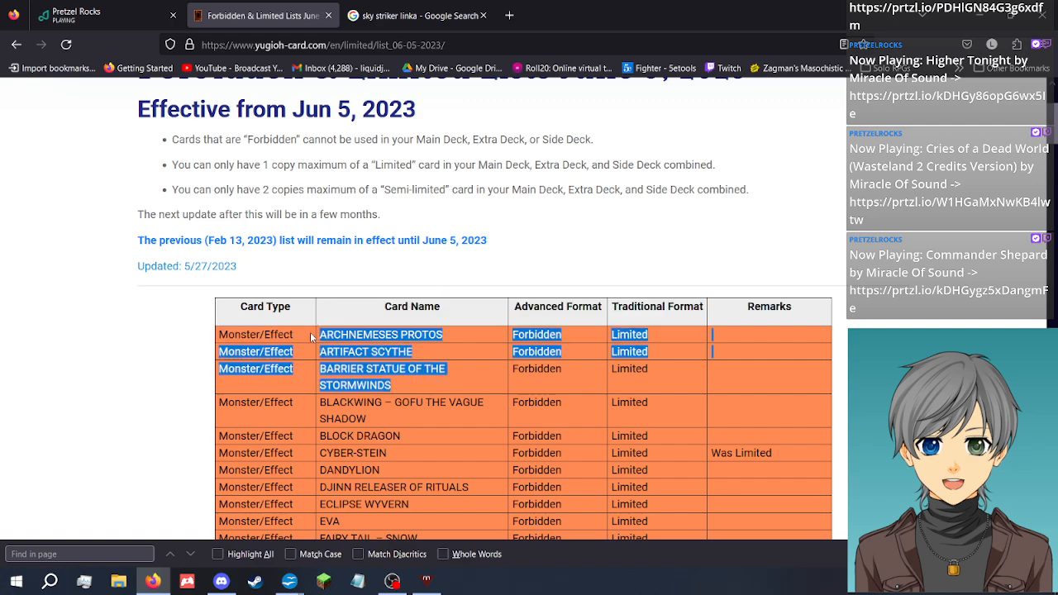
click(481, 371)
drag(452, 382, 307, 334)
click(445, 338)
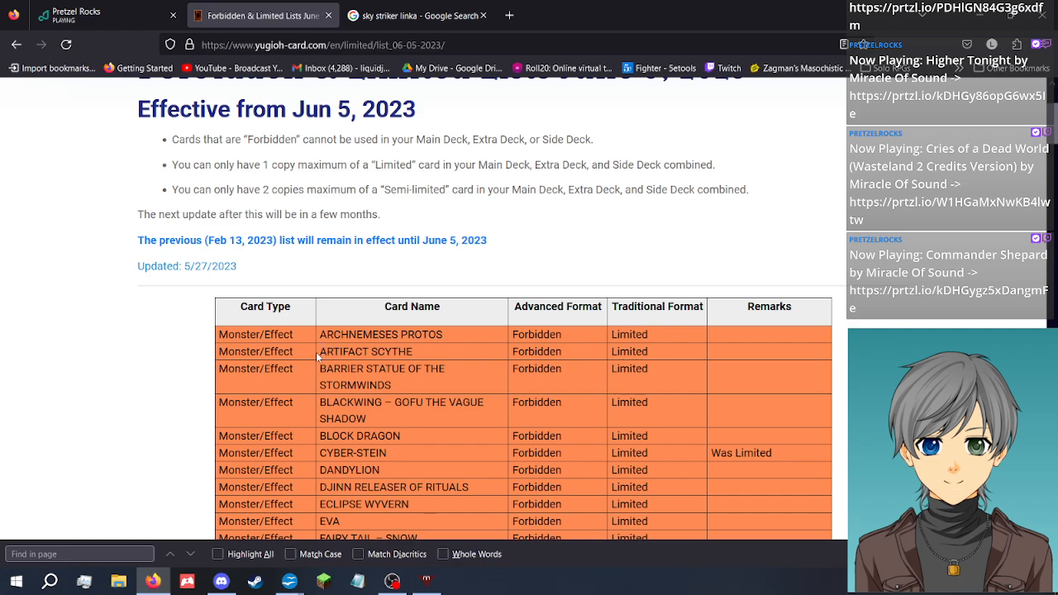
drag(316, 352, 432, 392)
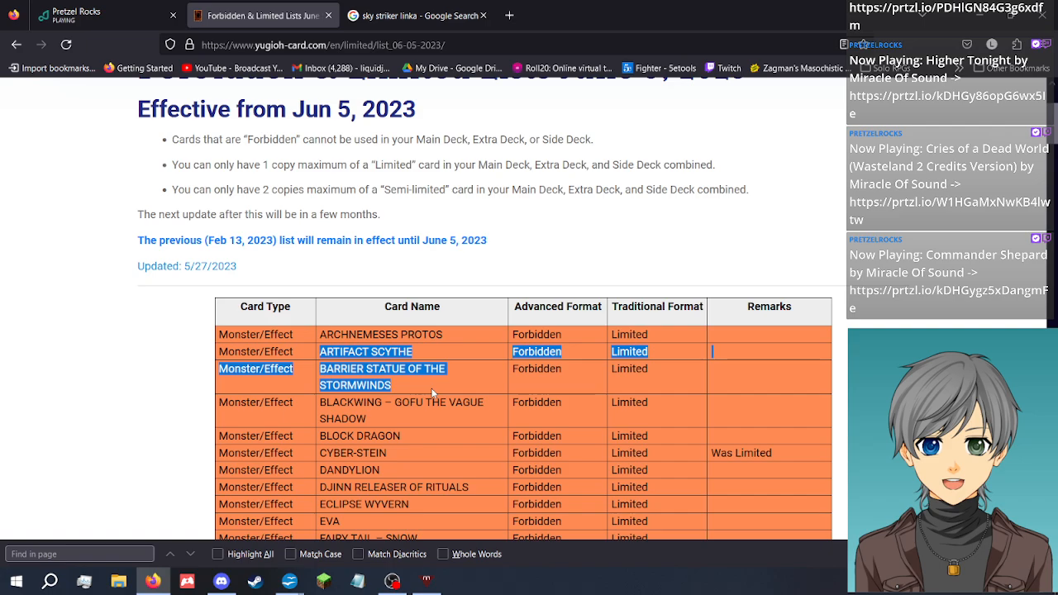
click(186, 380)
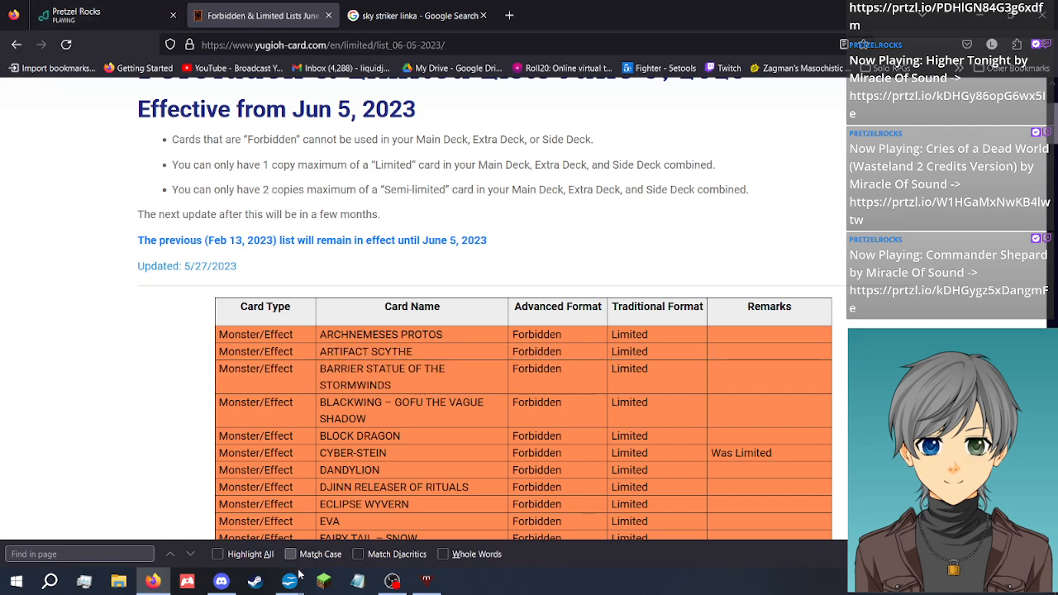
Switch to the Untitled 1 document in OpenOffice Writer and go through the "We are NOT:" list
mouse_move(290, 581)
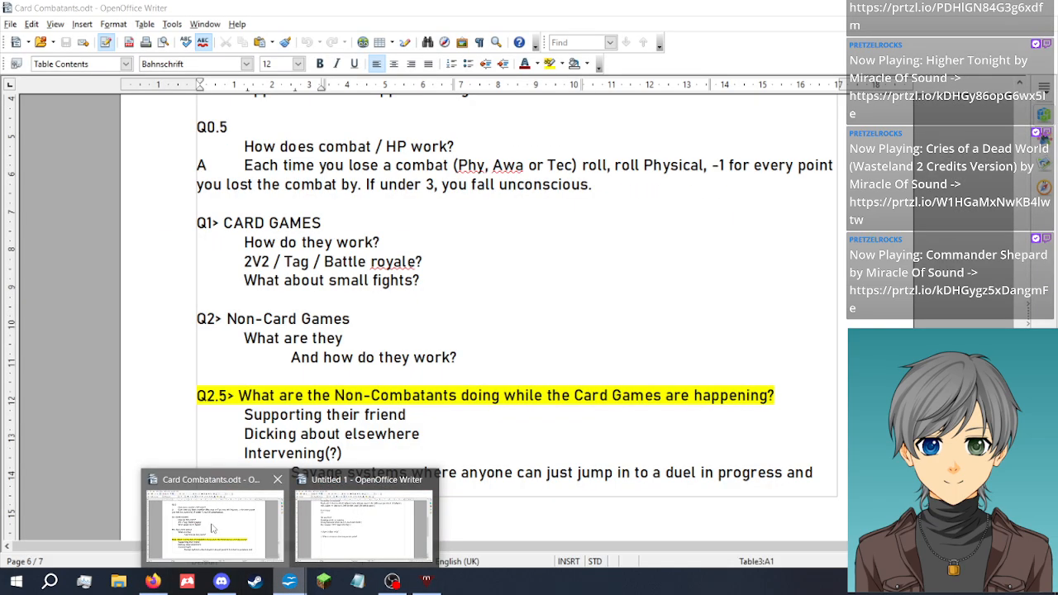
click(332, 531)
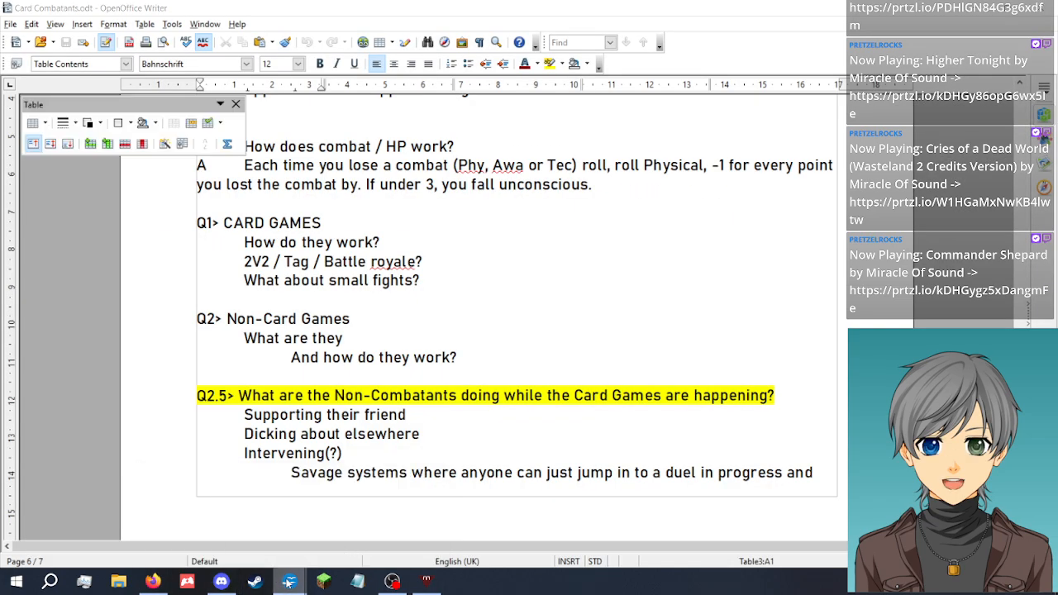
click(342, 526)
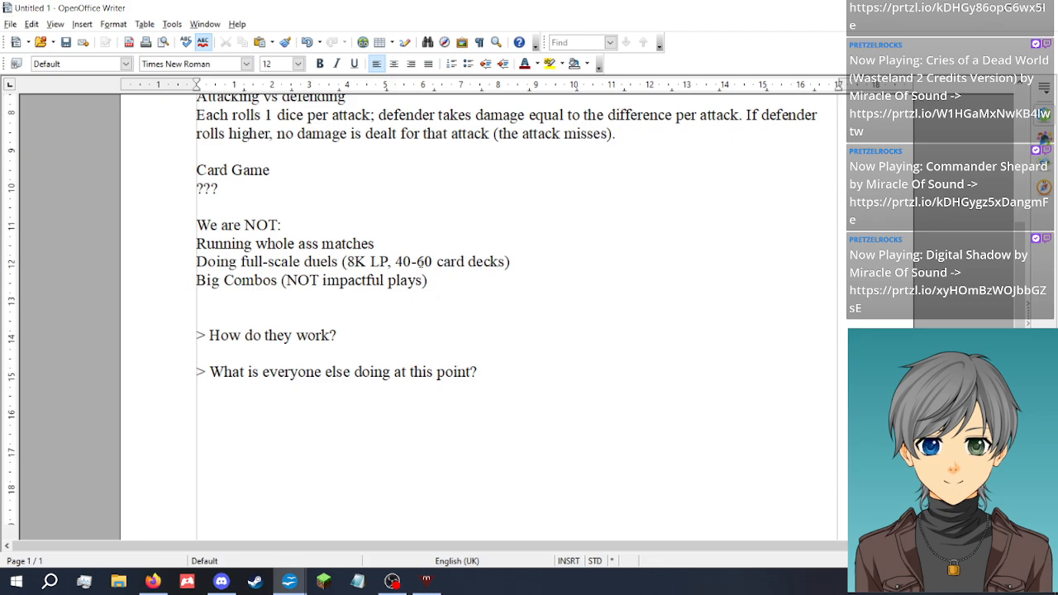
click(394, 239)
click(523, 260)
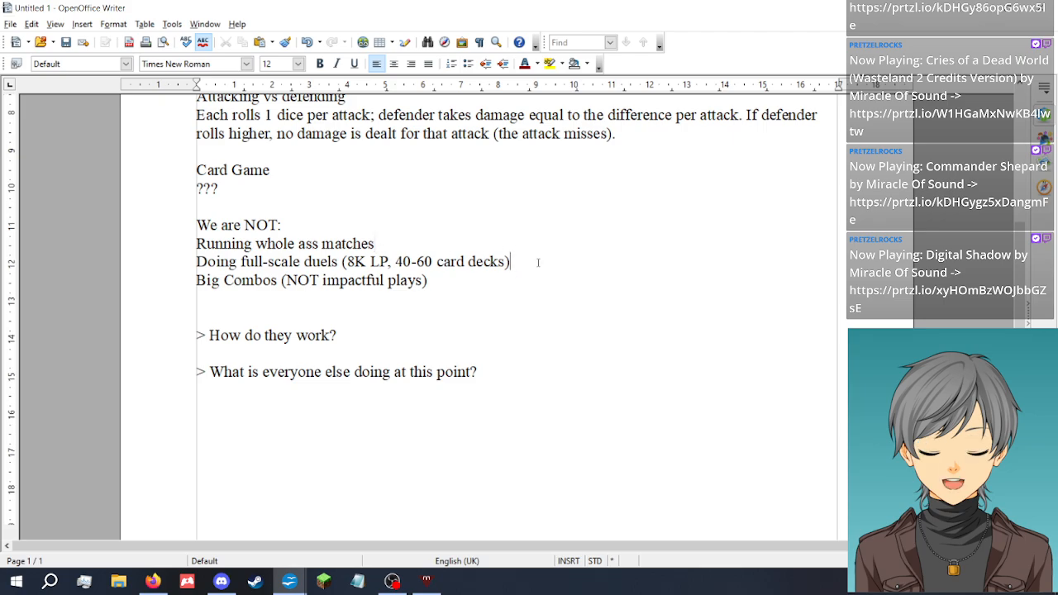
click(449, 285)
Below the "We are NOT:" list, add the heading "We ARE:" followed by the line "Focussing on favourite cards."
click(307, 303)
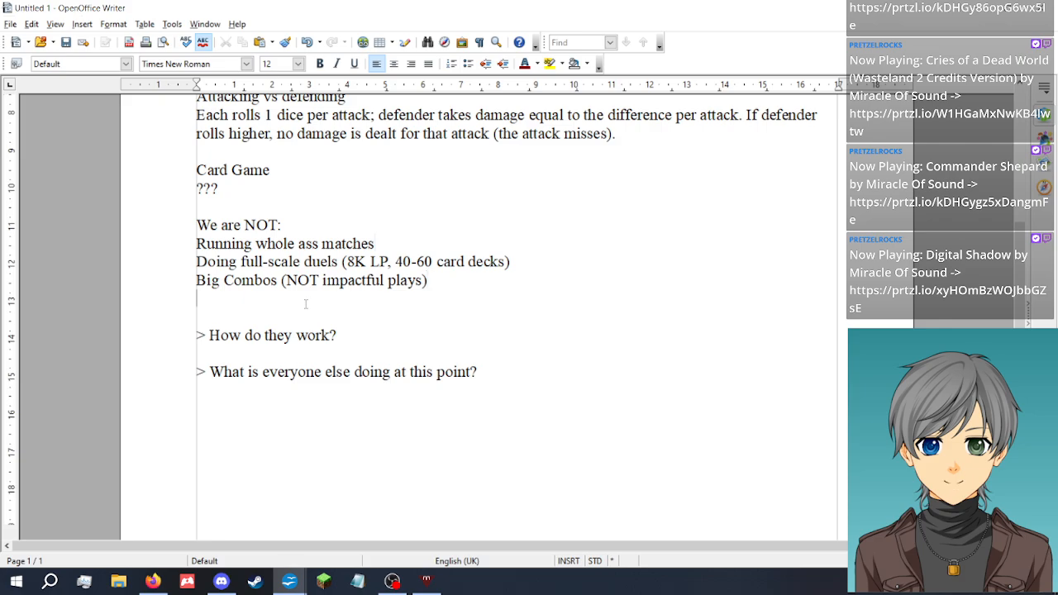
key(Return)
text(We R)
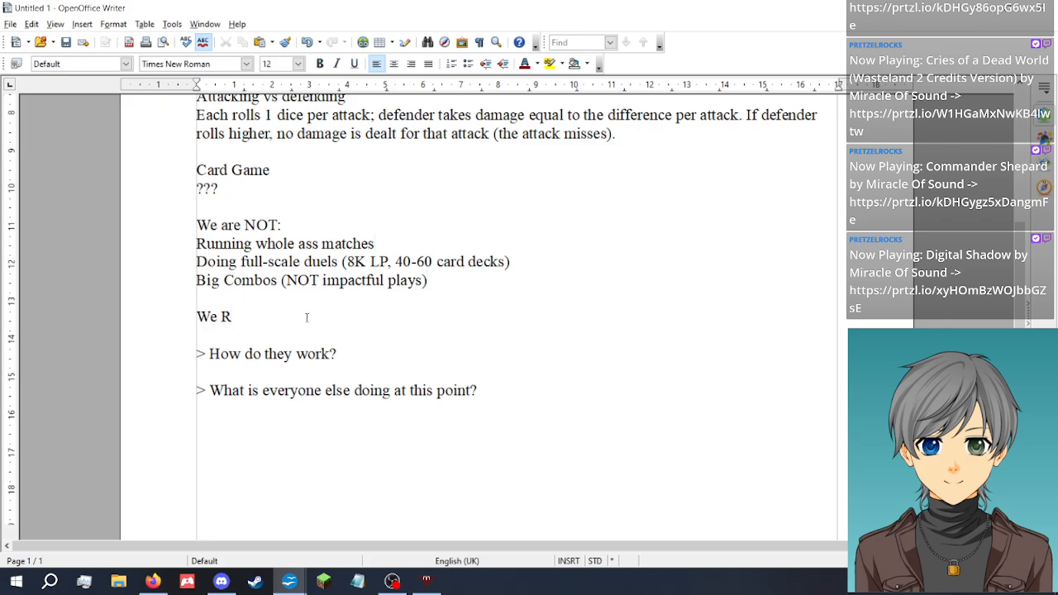
key(BackSpace)
text(ARE:)
key(Return)
text(Focussing in)
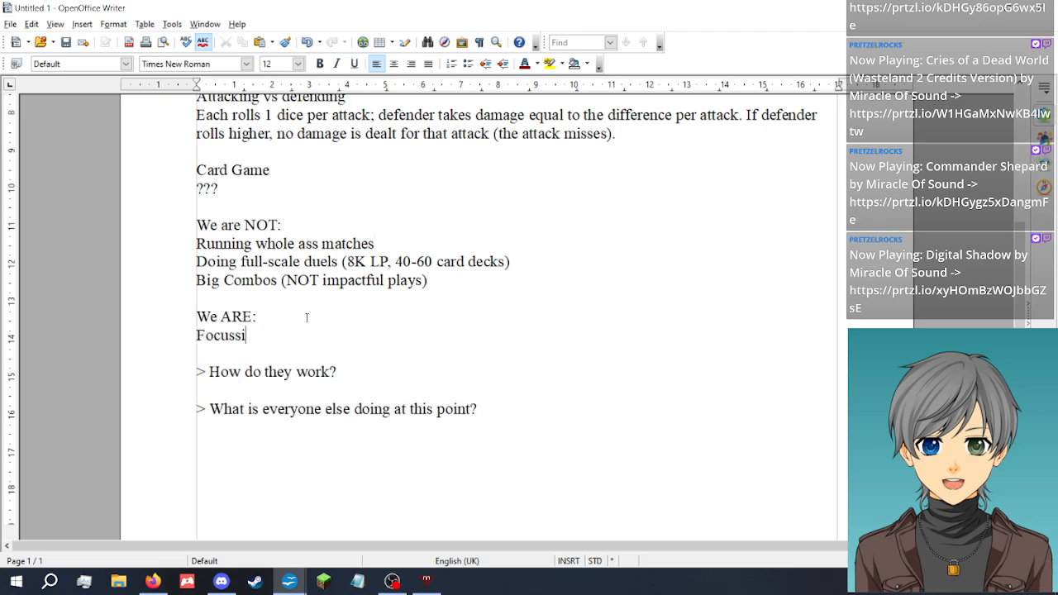
key(BackSpace)
key(BackSpace)
text(on)
text(favourite)
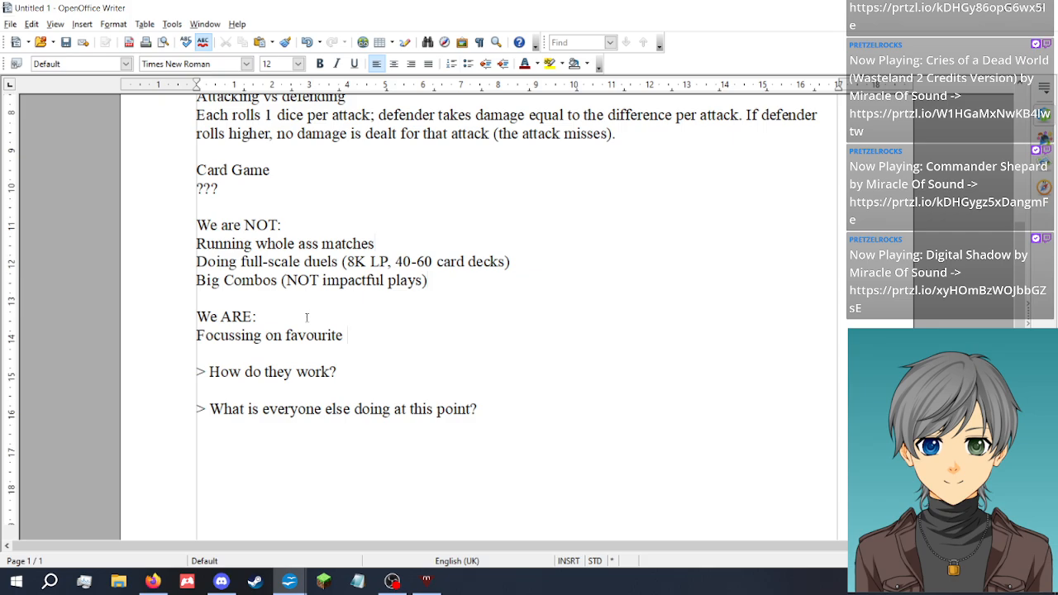
text( cards.)
Add an indented line reading "We want players to bring cards that they don't usually get to play with."
key(Return)
key(Tab)
text(We want pl)
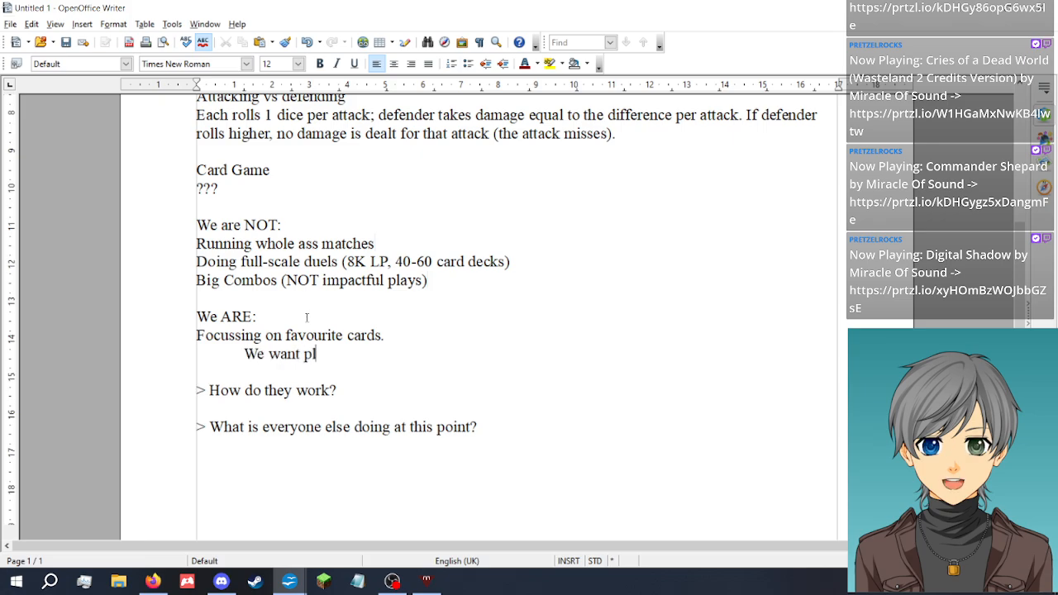
text(ayers to bring cards that)
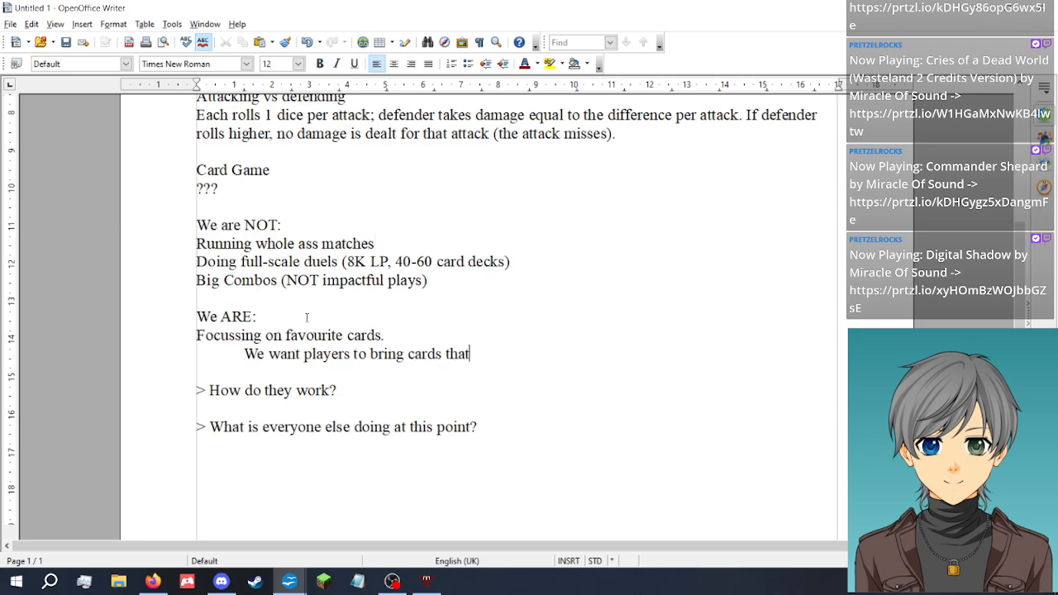
key(BackSpace)
text(t they don't usual)
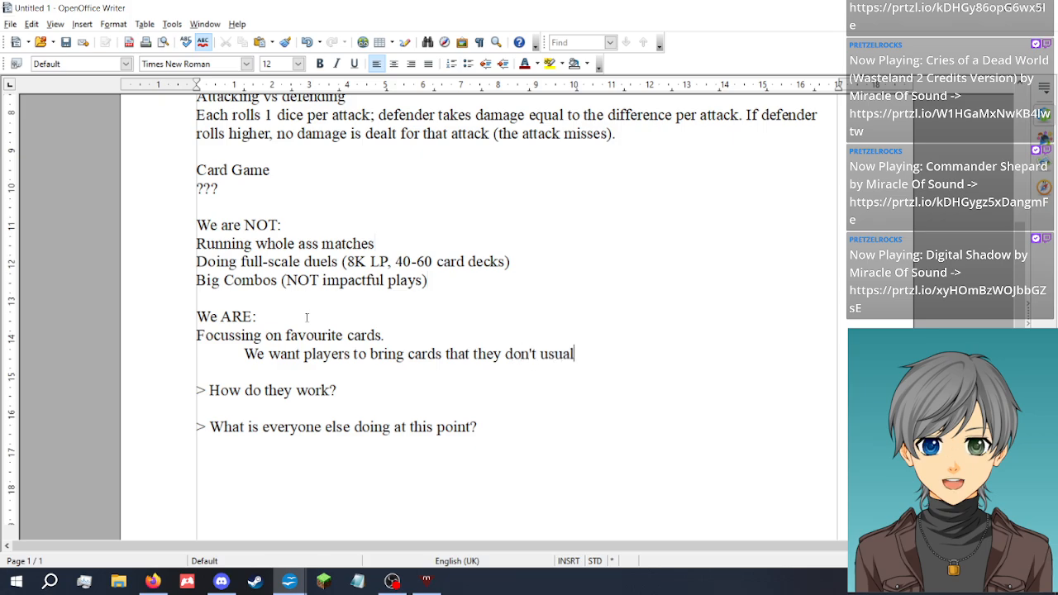
text(ly get to play w)
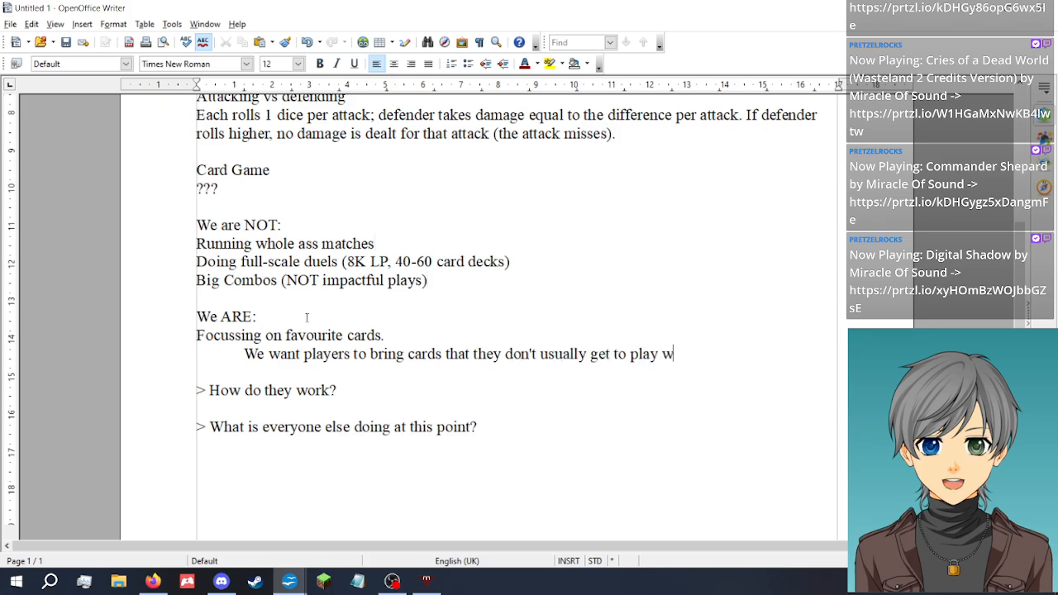
text(ith.)
Add a second indented line reading "To have every card be interesting on its own"
key(Return)
key(Tab)
text(T)
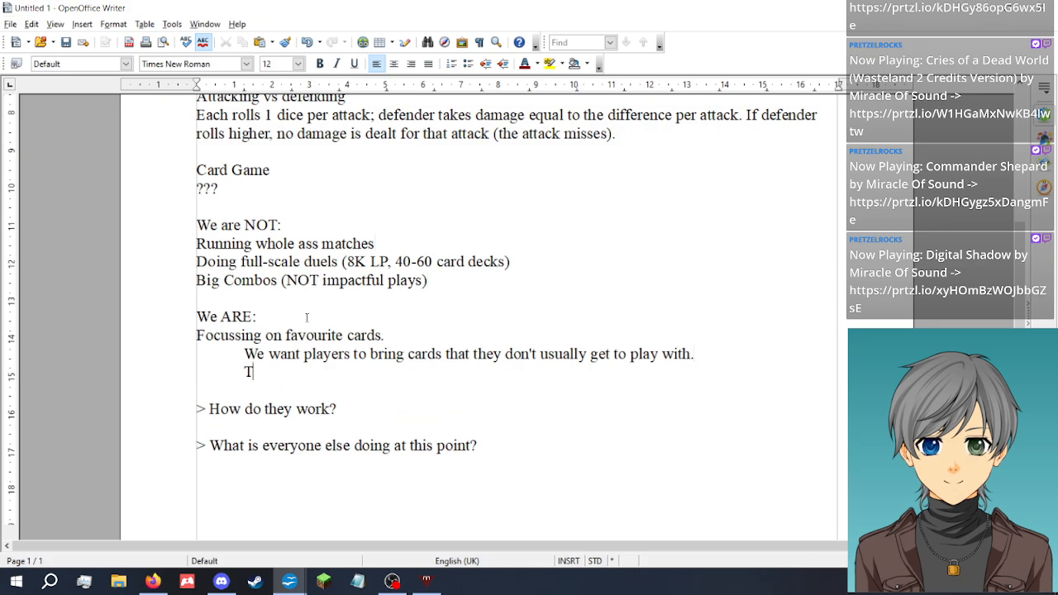
text(o bring card)
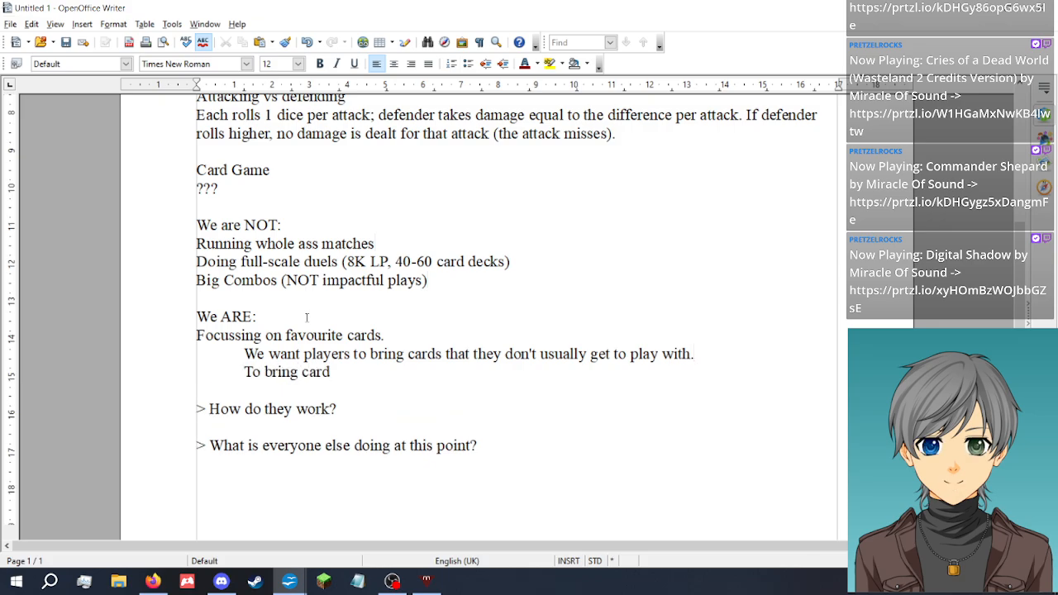
text(s that are)
key(ctrl+BackSpace)
key(ctrl+BackSpace)
key(ctrl+BackSpace)
key(ctrl+BackSpace)
text(have e)
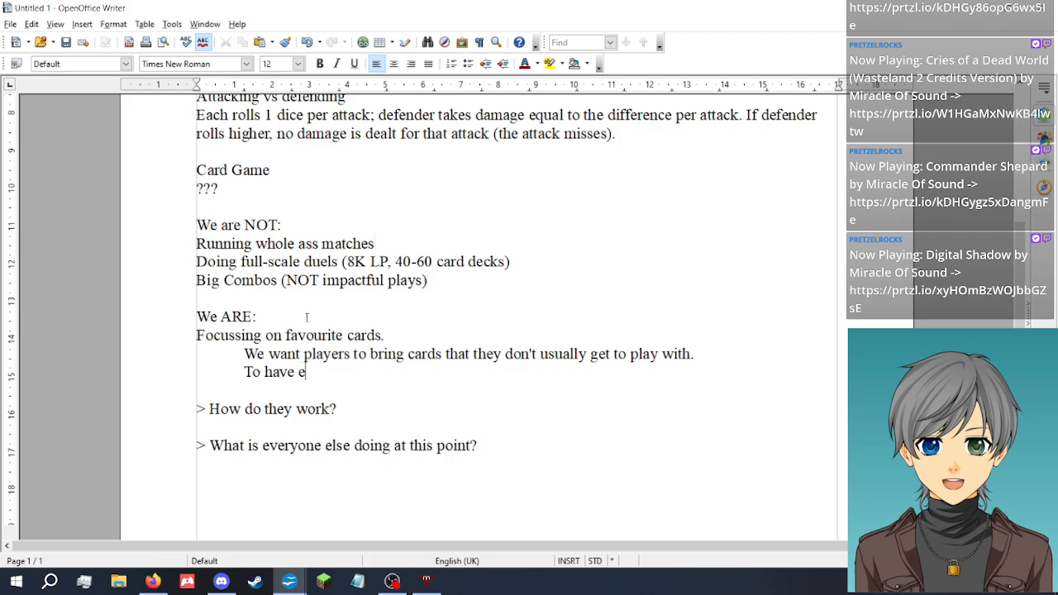
text(very card be )
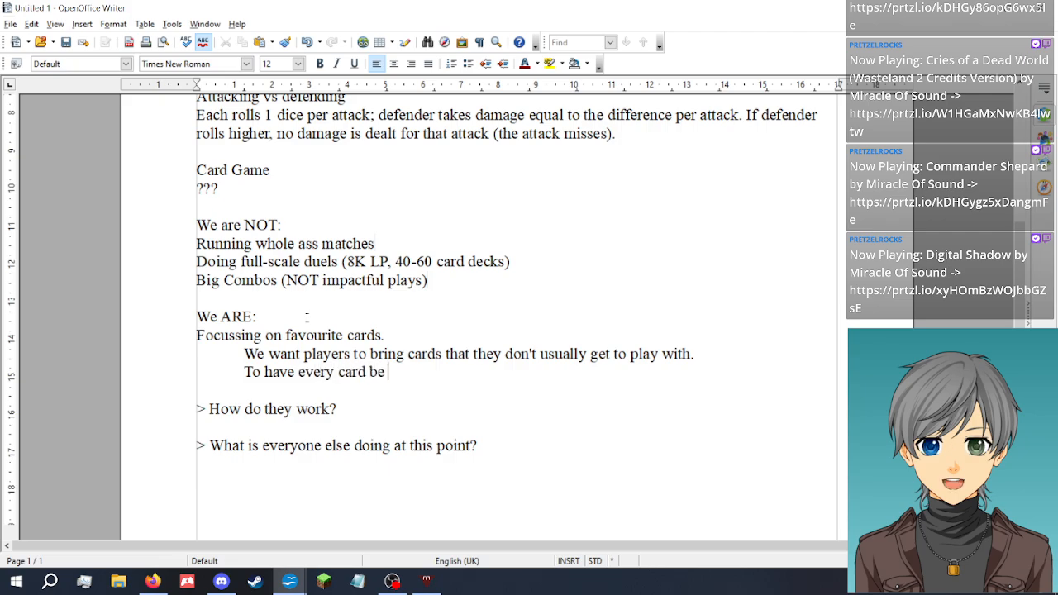
text(interesting on its own)
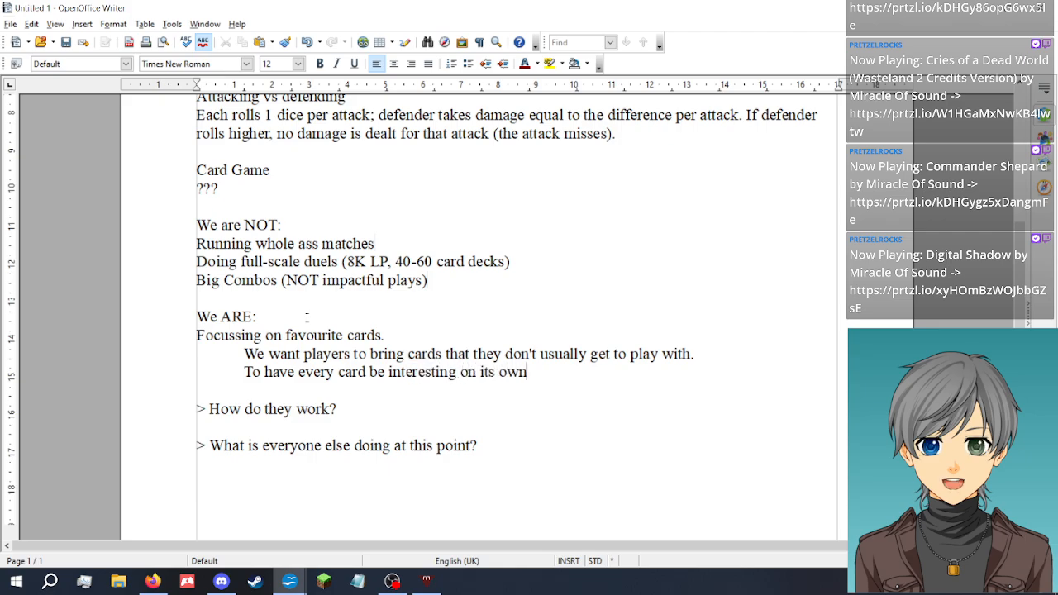
Append "(not included strictly as a combo piece)" to the line about every card being interesting
text( (not included stri)
key(BackSpace)
key(BackSpace)
text(trictl)
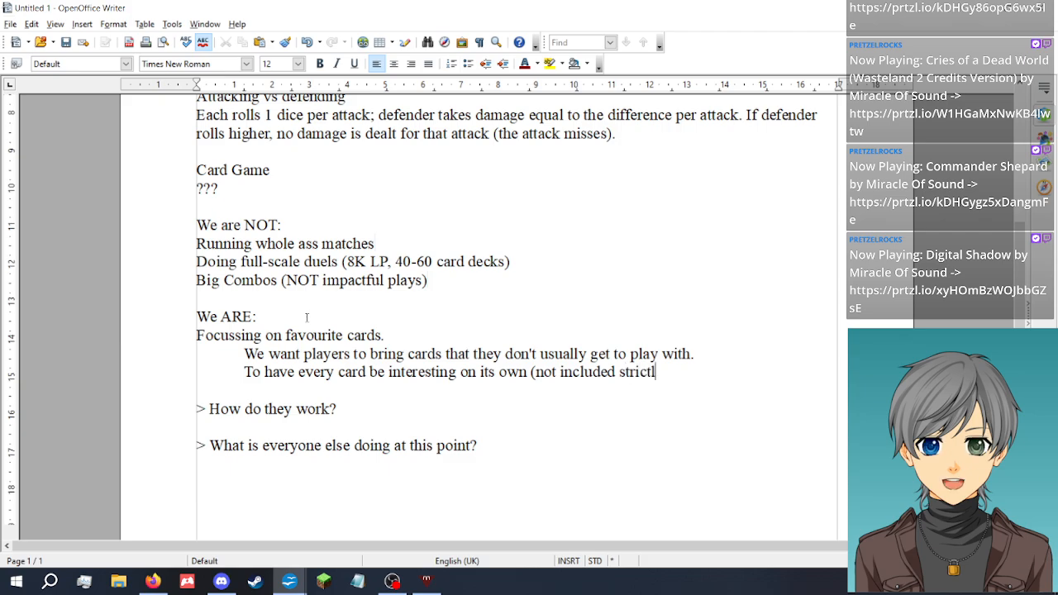
text(y as a combo piece))
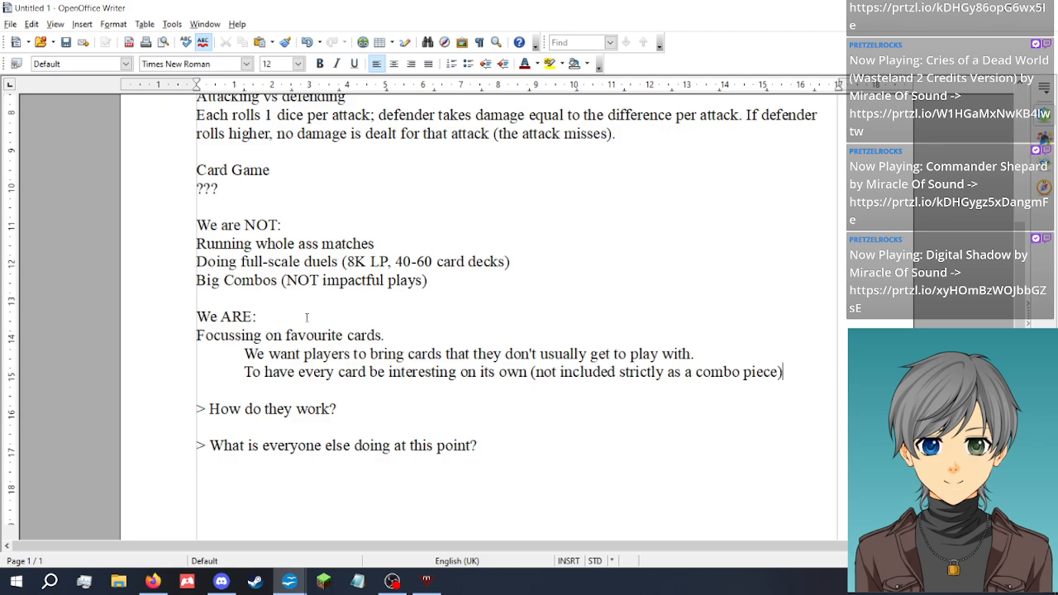
Add a third indented line reading "To have Very consistent decks which end on powerful cards."
key(Return)
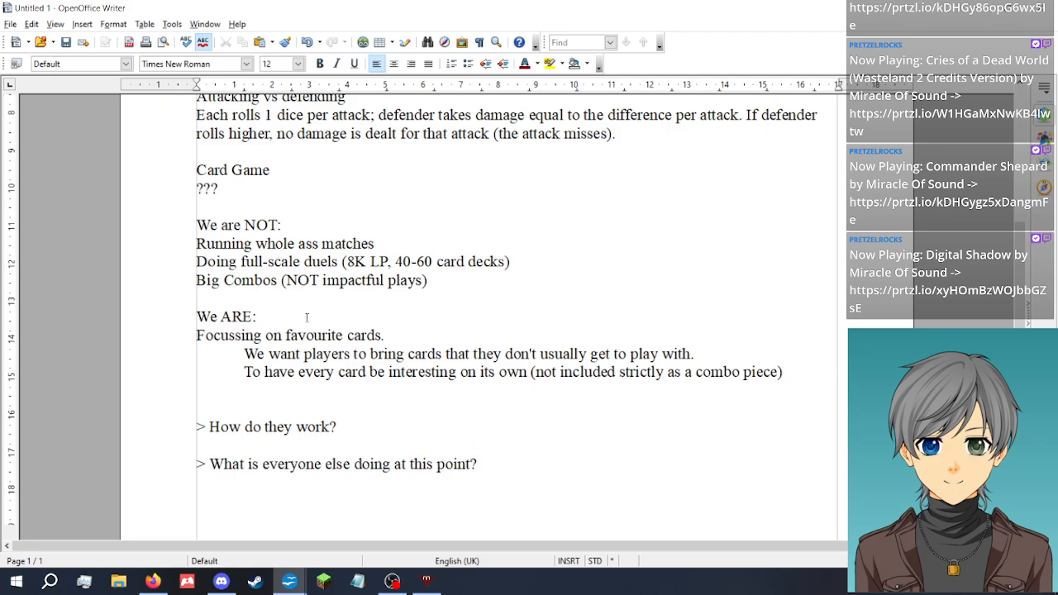
text(To have Very co)
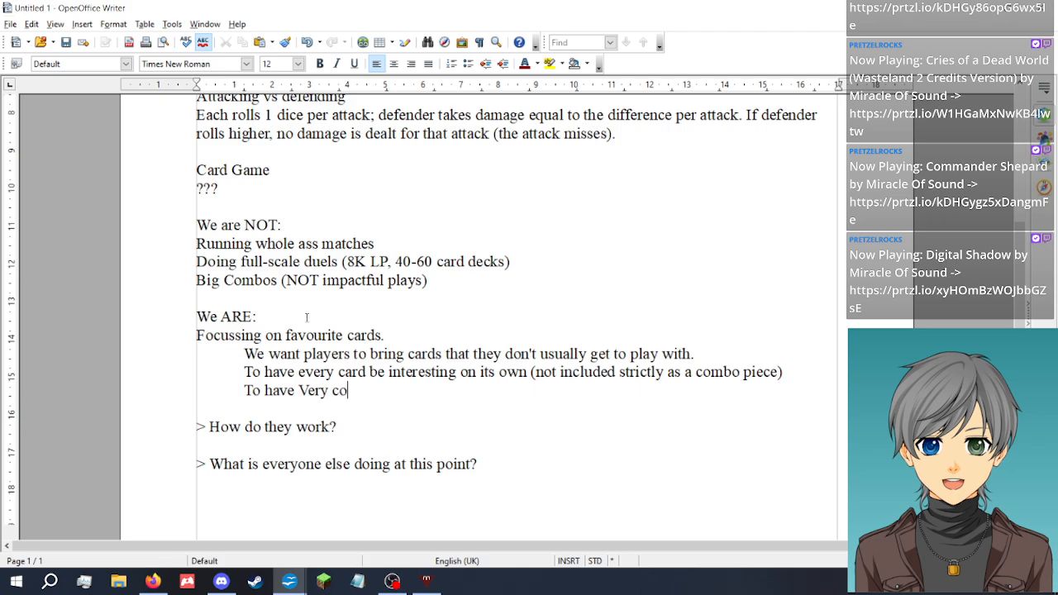
text(nsistent de)
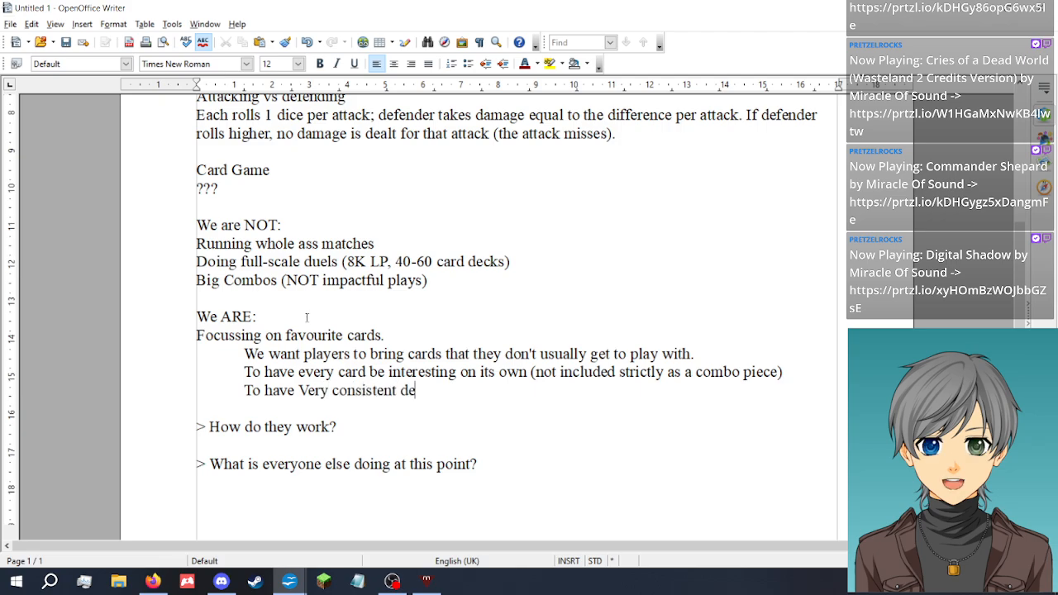
text(cks which end on)
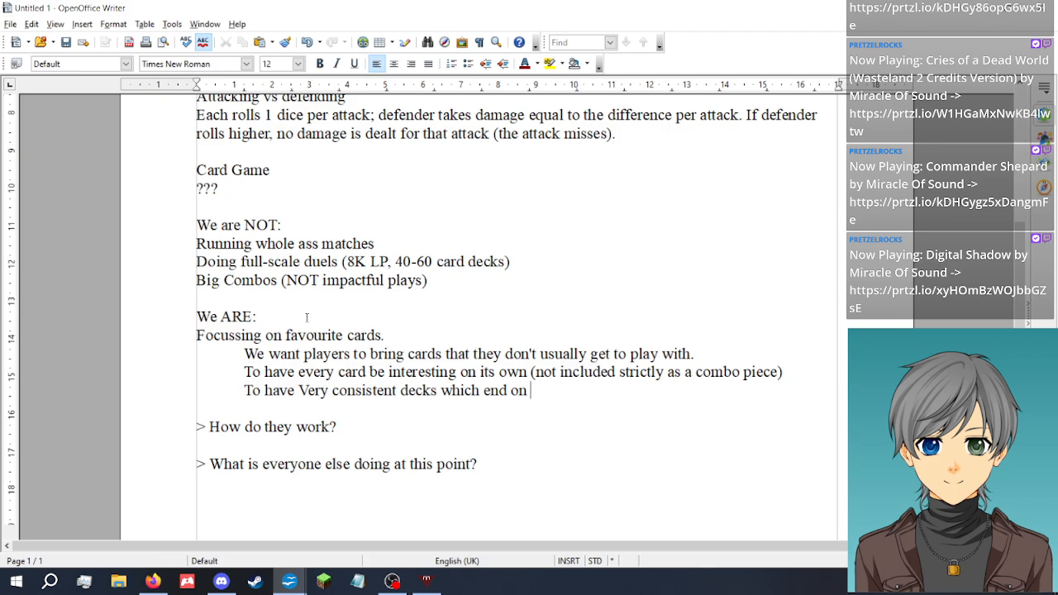
text(powerful cards.)
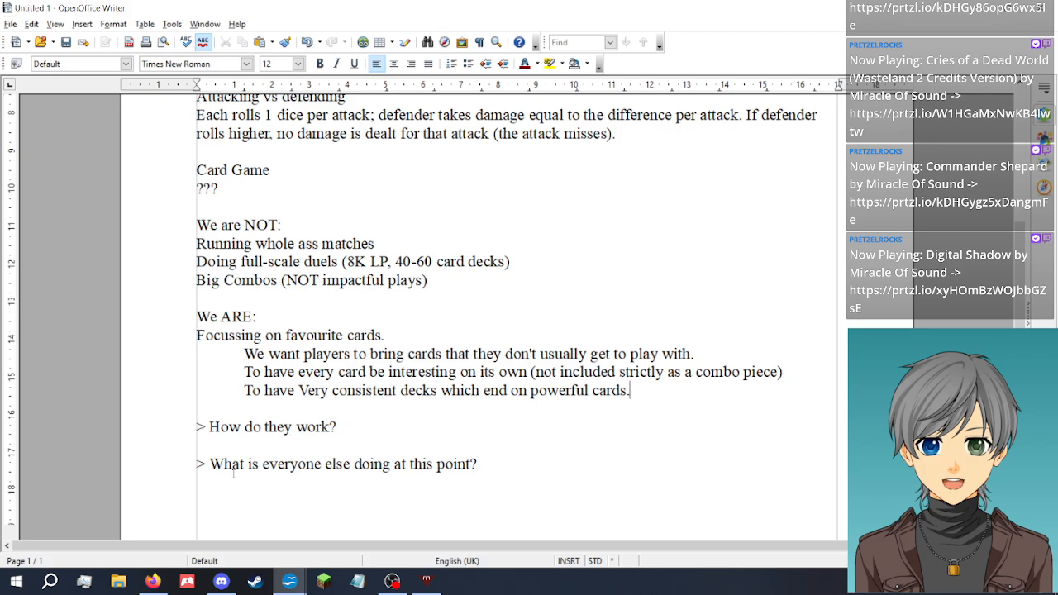
Make "very" lowercase in the consistent decks line, end it with "as an endboard.", and insert a blank line below
click(308, 391)
key(BackSpace)
text(v)
click(626, 394)
key(BackSpace)
text(as an )
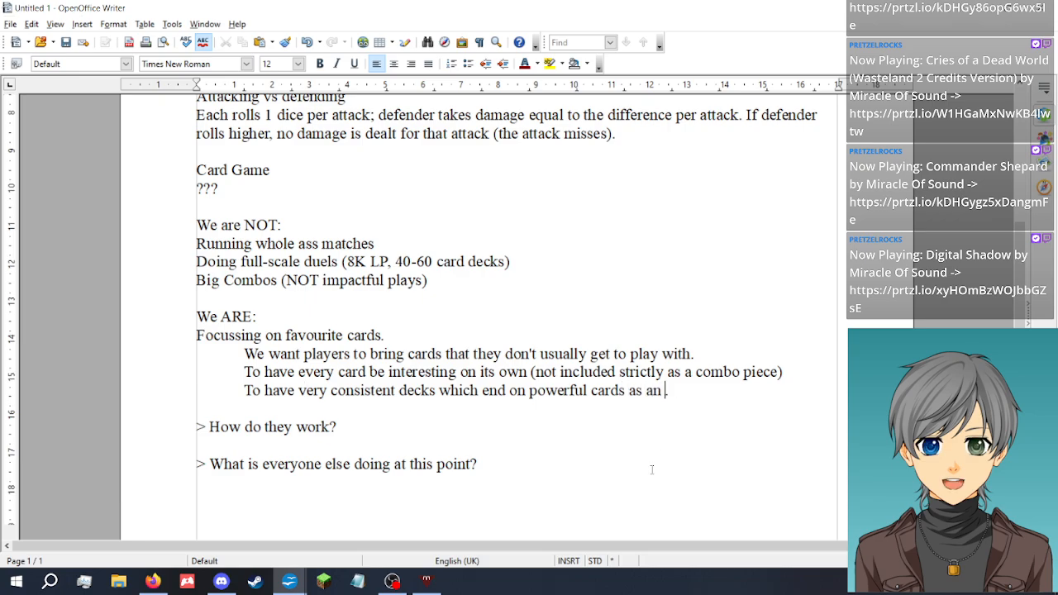
text(endboard.)
key(Down)
key(Left)
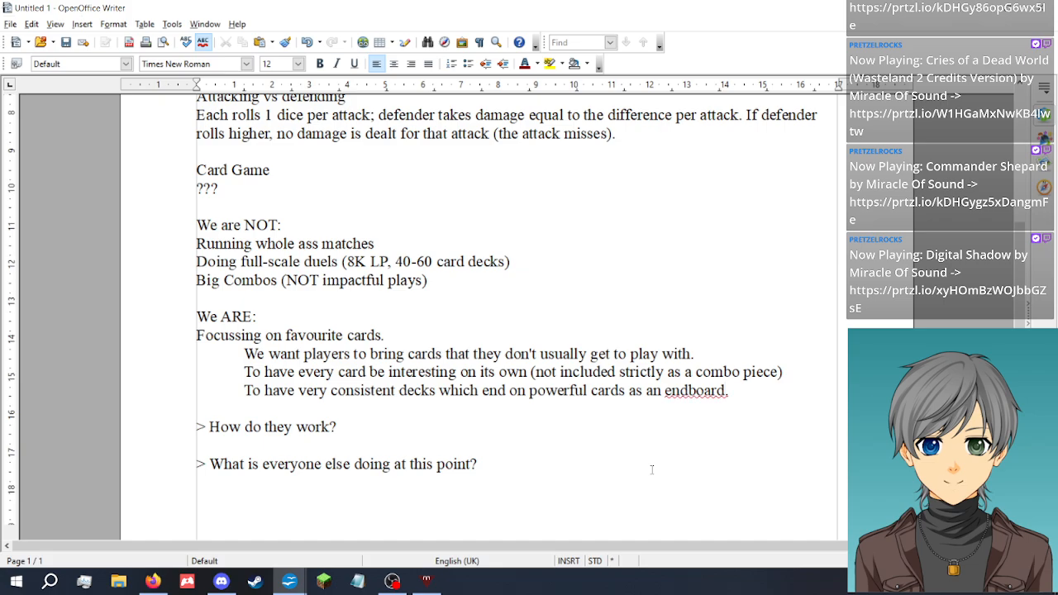
key(Return)
Add "Mill or Burn strategies." as the last item under "We are NOT:" and select that line
click(222, 303)
key(Return)
key(Up)
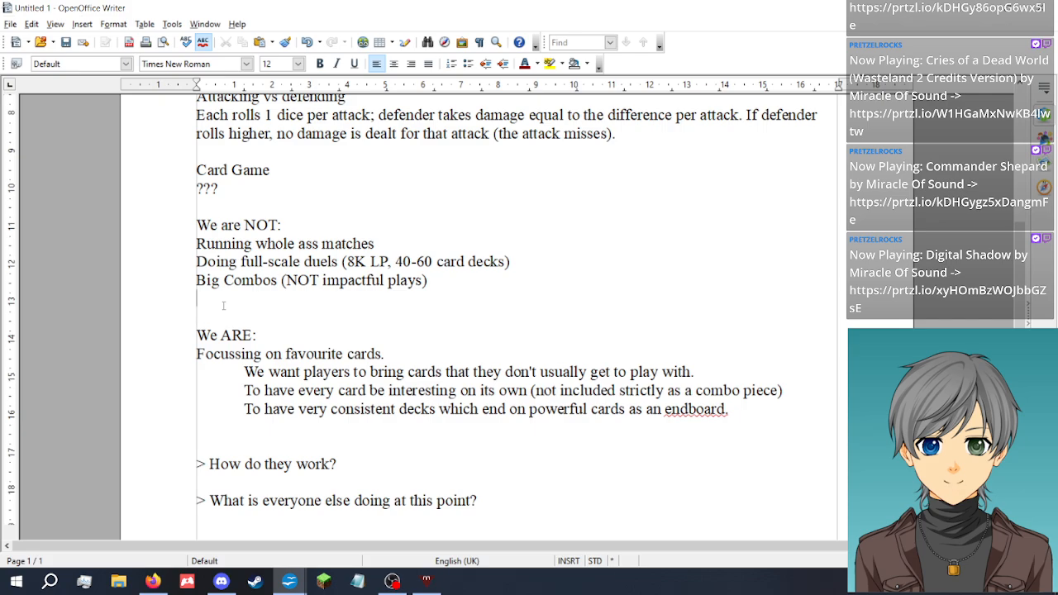
text(Mill or Burn strategies.)
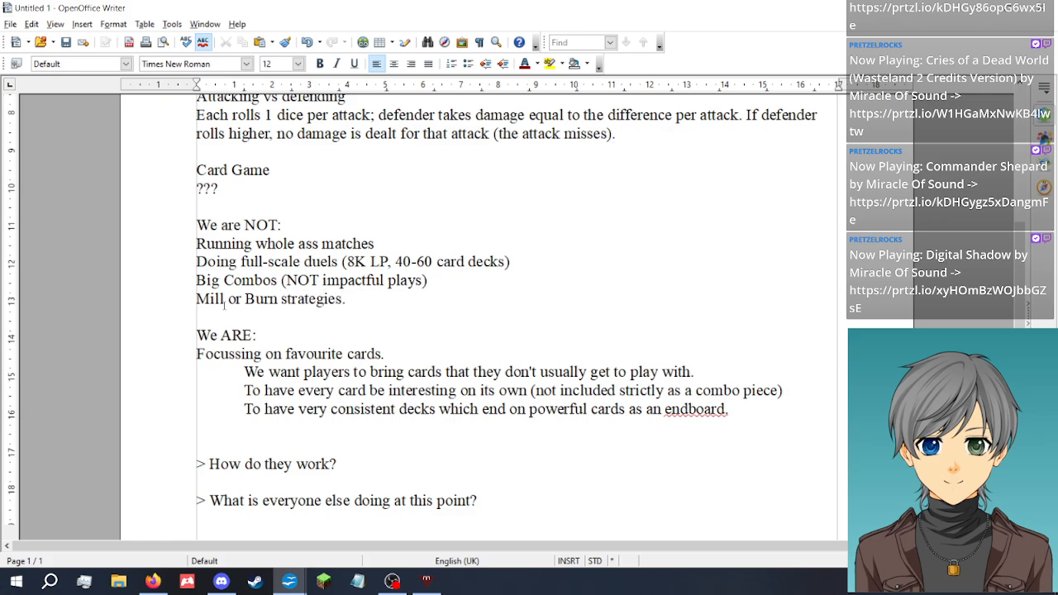
drag(264, 299, 234, 299)
triple_click(234, 299)
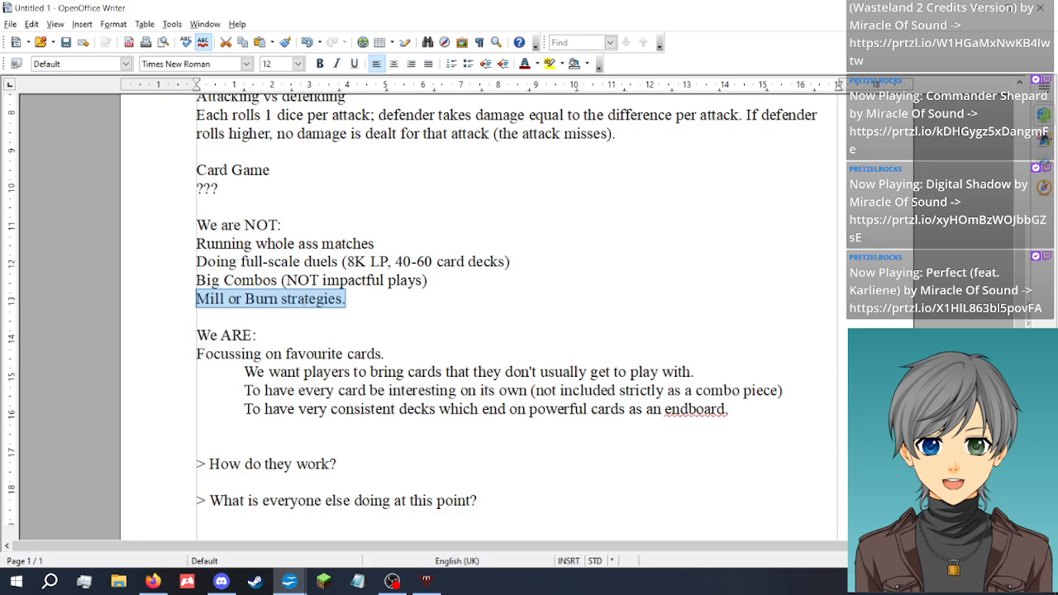
Add an "Examples" heading below the indented list under "We ARE:", leaving a blank line between them
scroll(251, 330, down, 2)
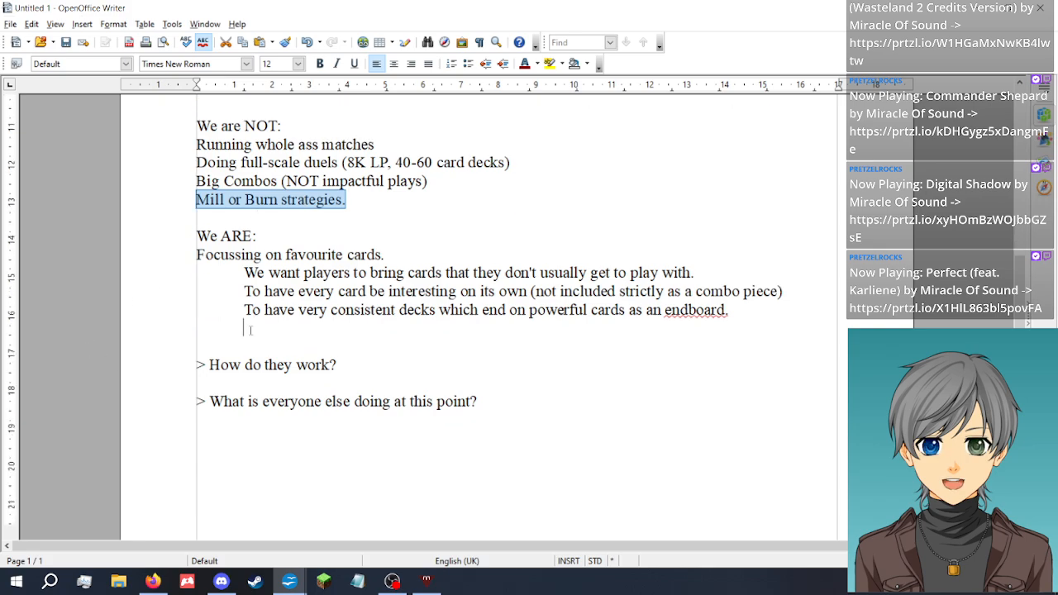
click(251, 330)
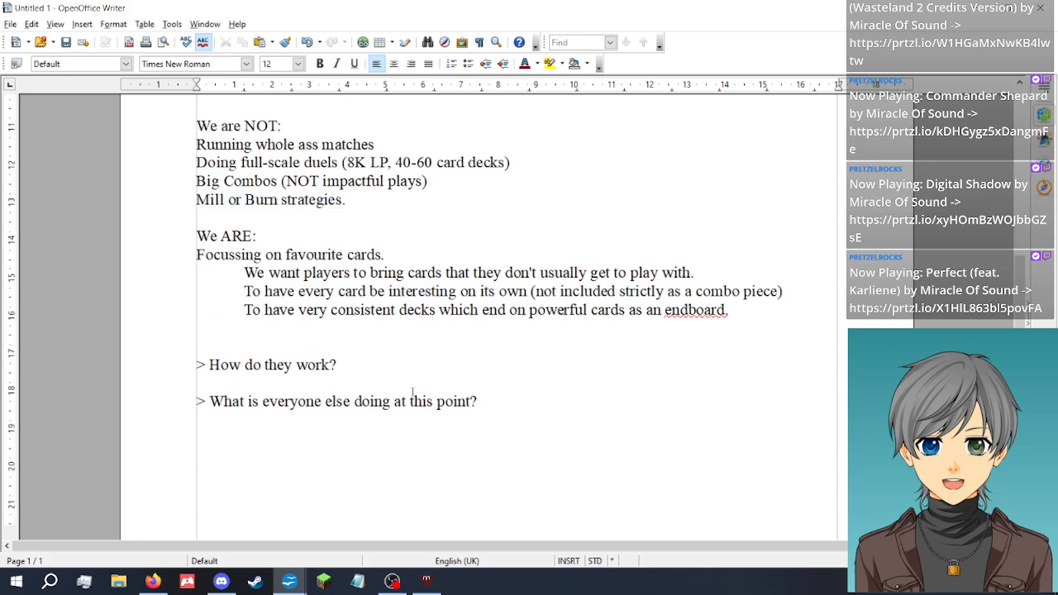
key(Return)
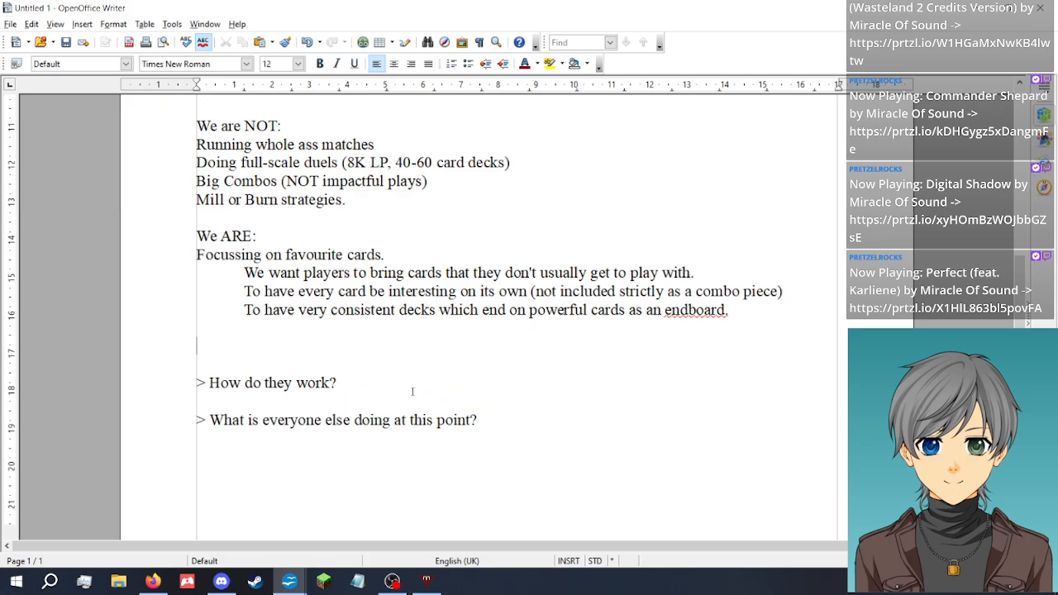
text(examples)
key(Return)
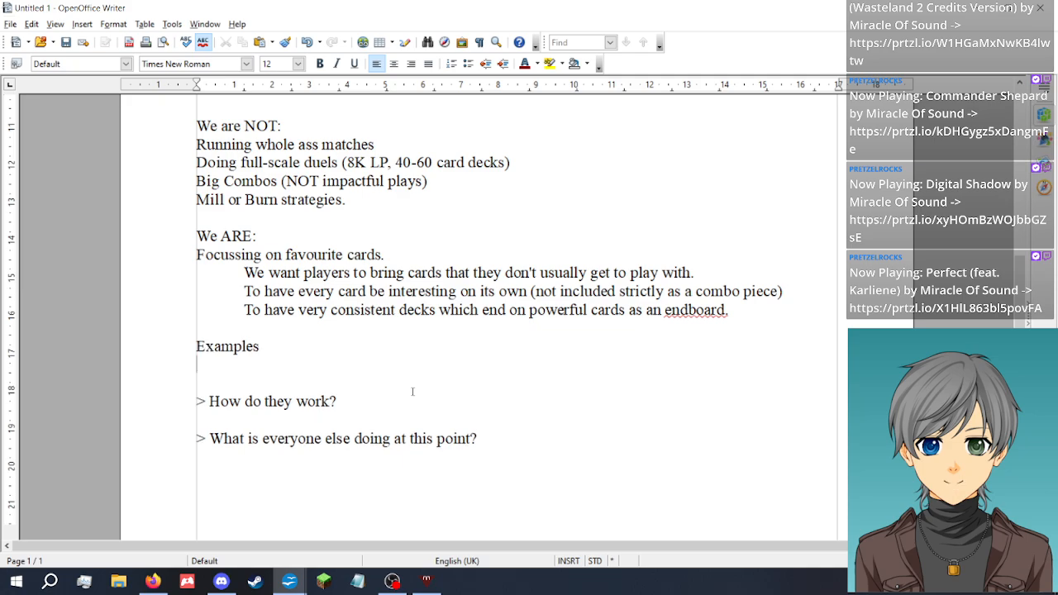
Under the Examples heading, write "Look at literally every duellist from DM, GX, 5Ds, Zexal." and start a new line below
text(Look at liter)
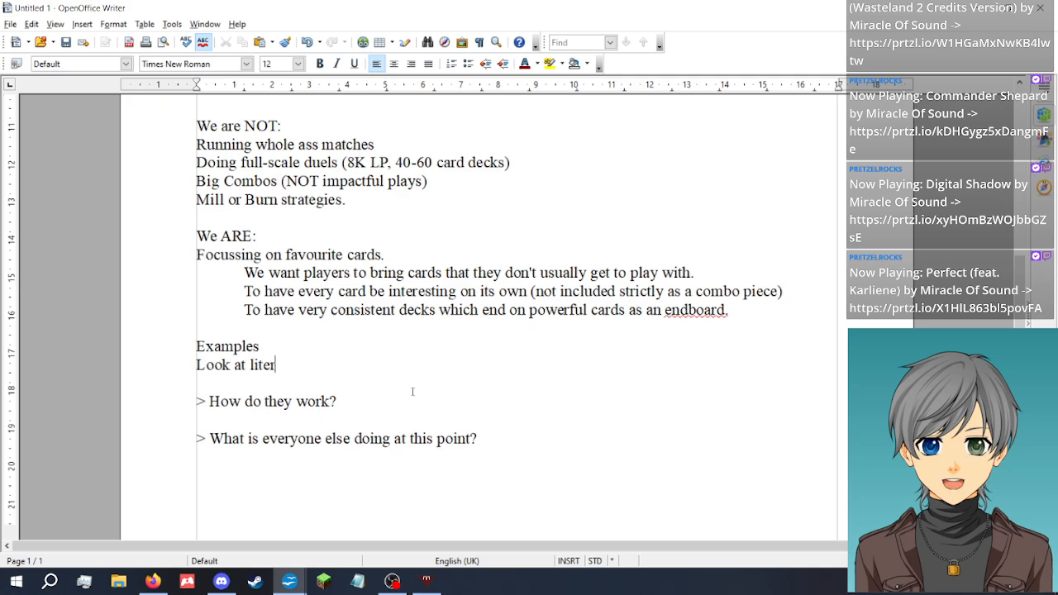
text(ally every duellist )
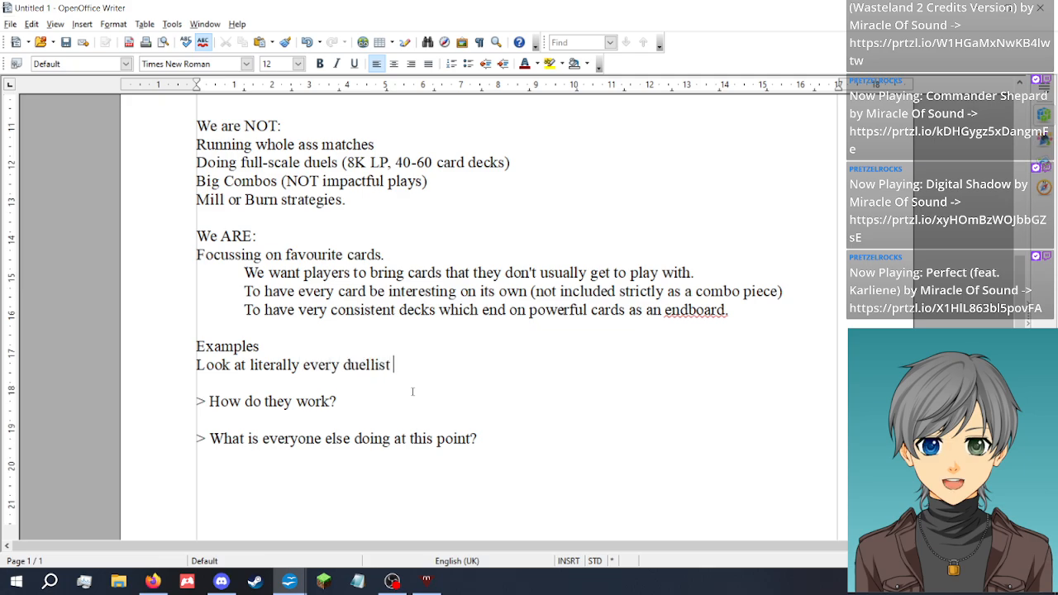
text(from DM, GX, )
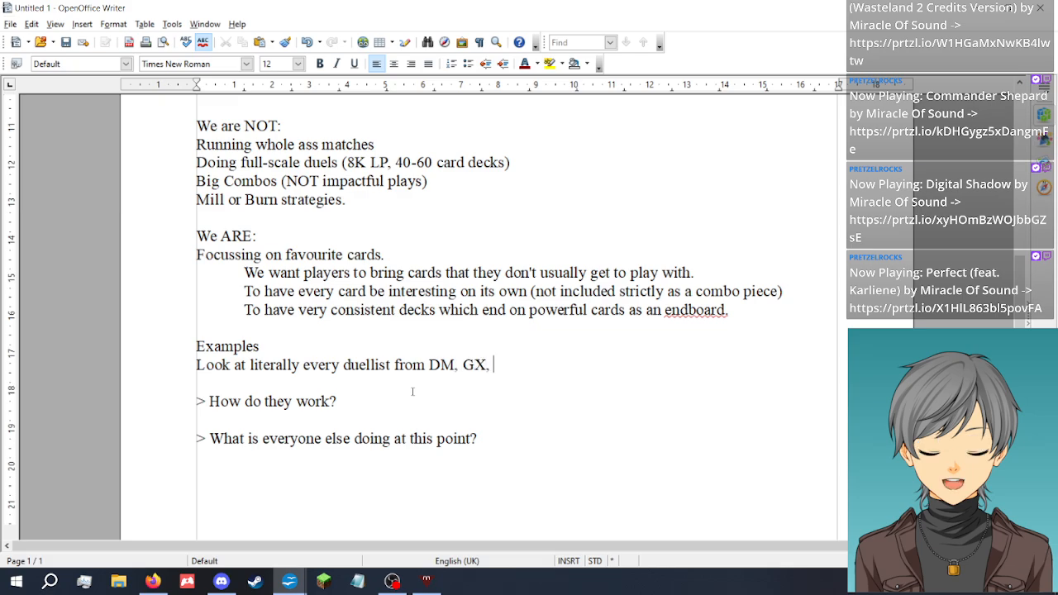
text(5Ds)
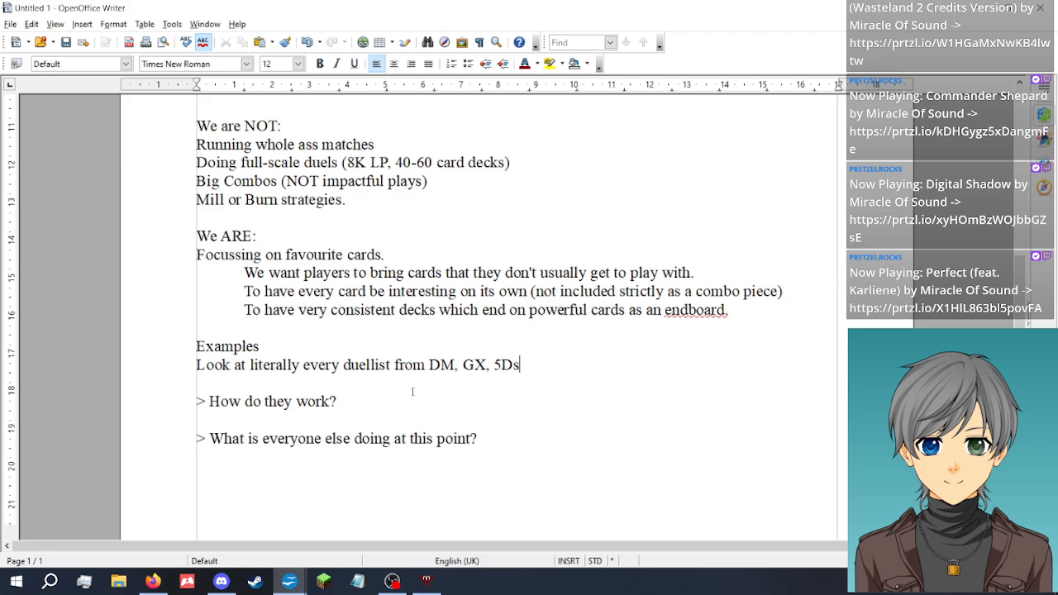
text(.)
key(Return)
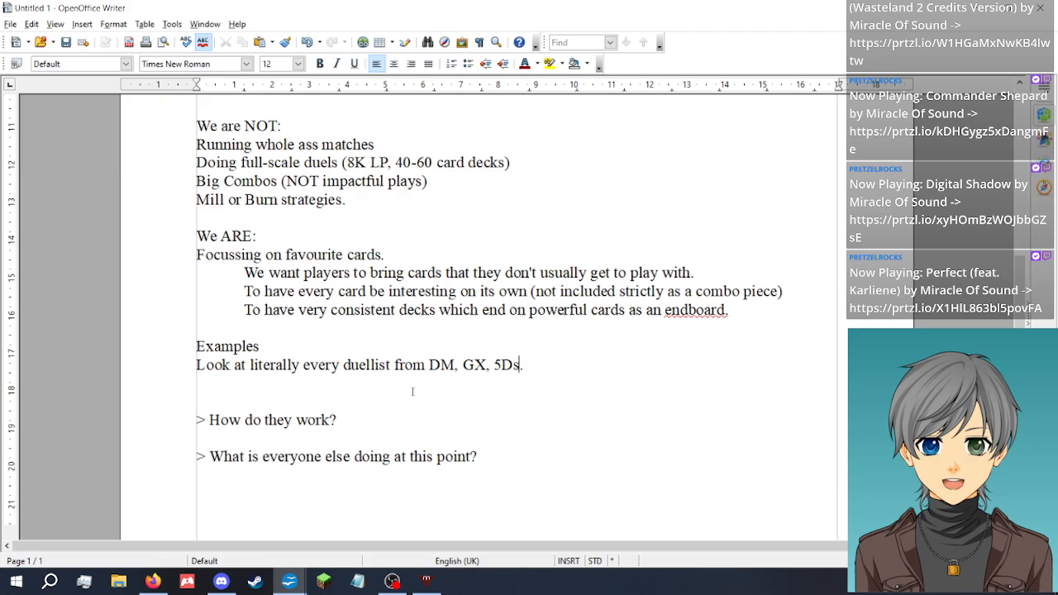
text(, Zexal)
key(Down)
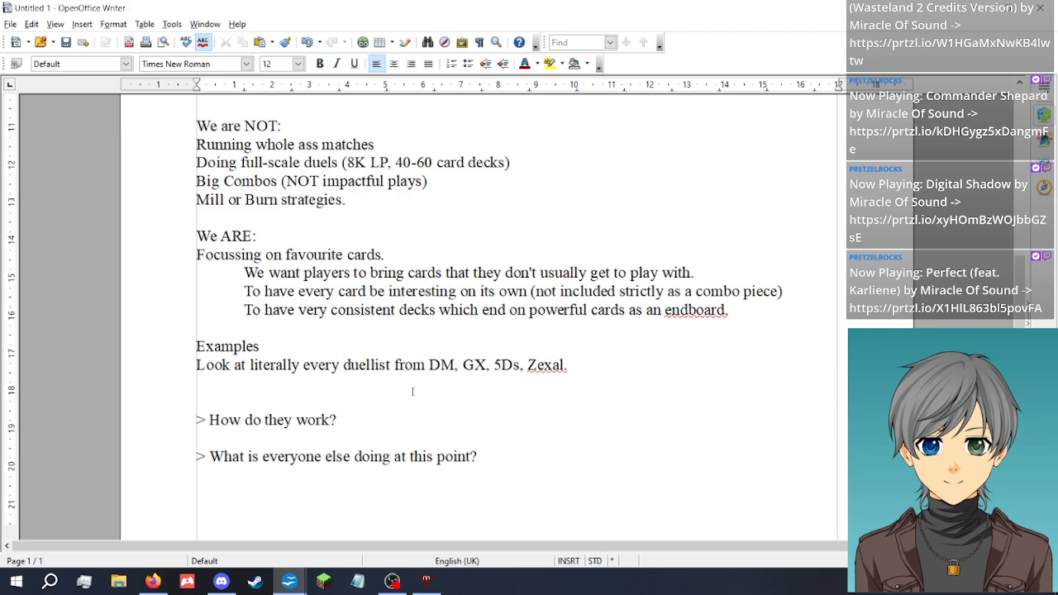
Begin the line below the duellist sentence with "> Decks had", without any leading space
text(Decks had)
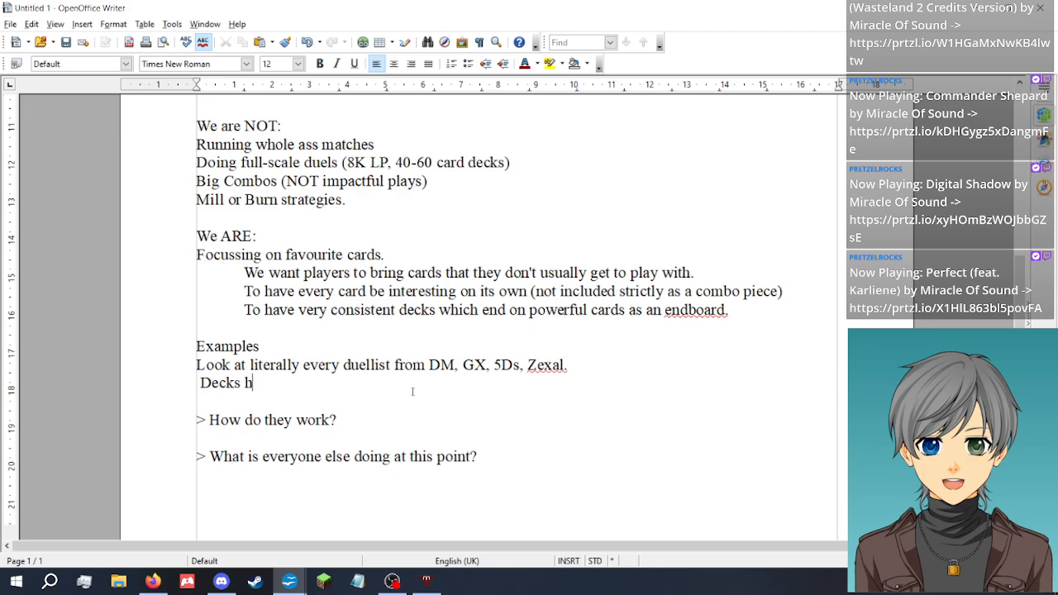
click(201, 382)
key(BackSpace)
text(>)
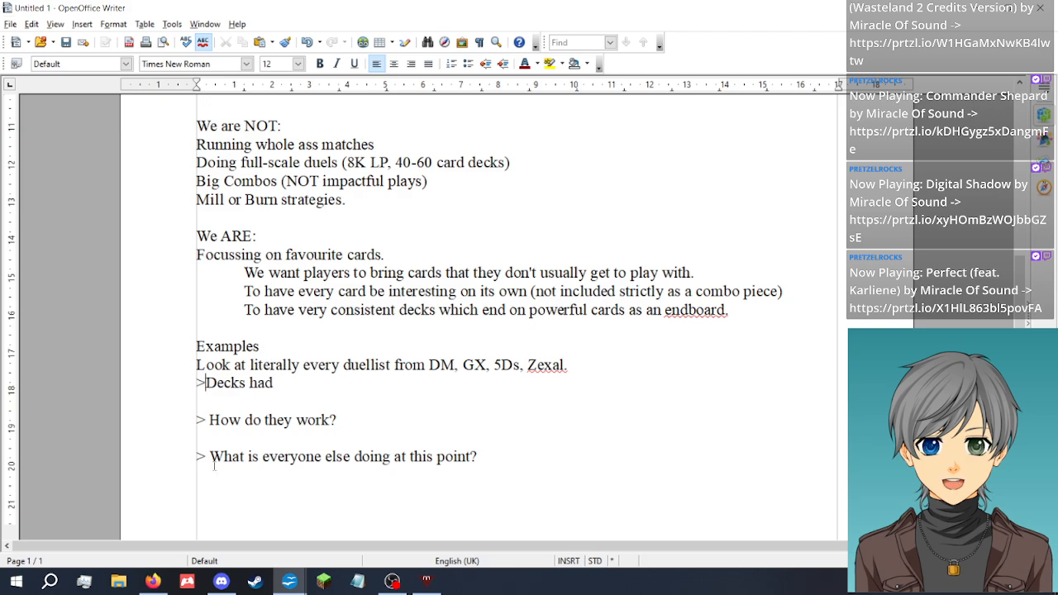
click(335, 383)
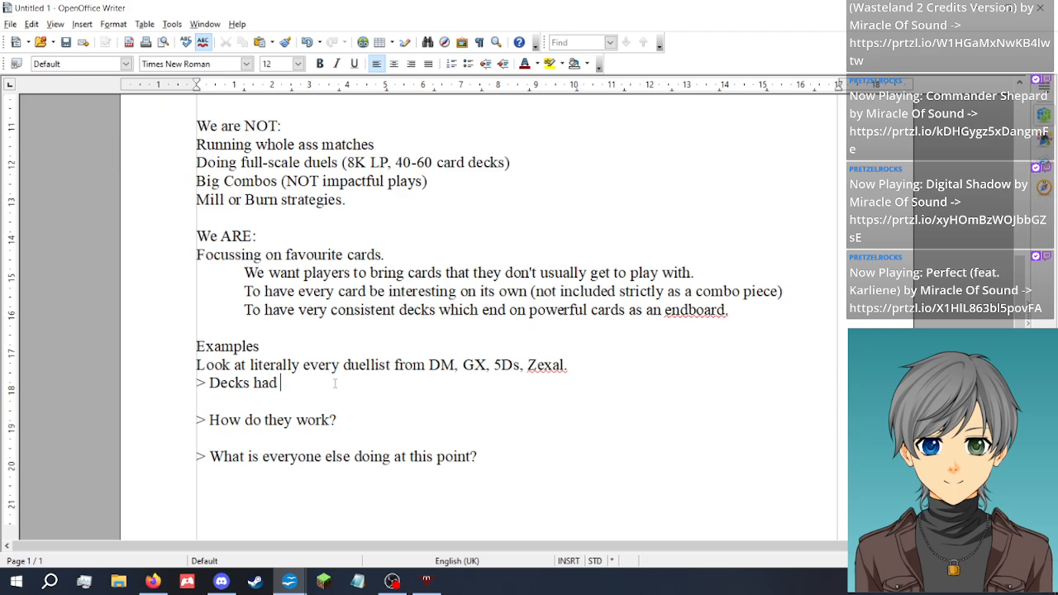
Complete the "> Decks had" line with "Engine/chaff, which leads to signature cards (Dark Magician, Blue Eyes, etc.)"
text(Engine/)
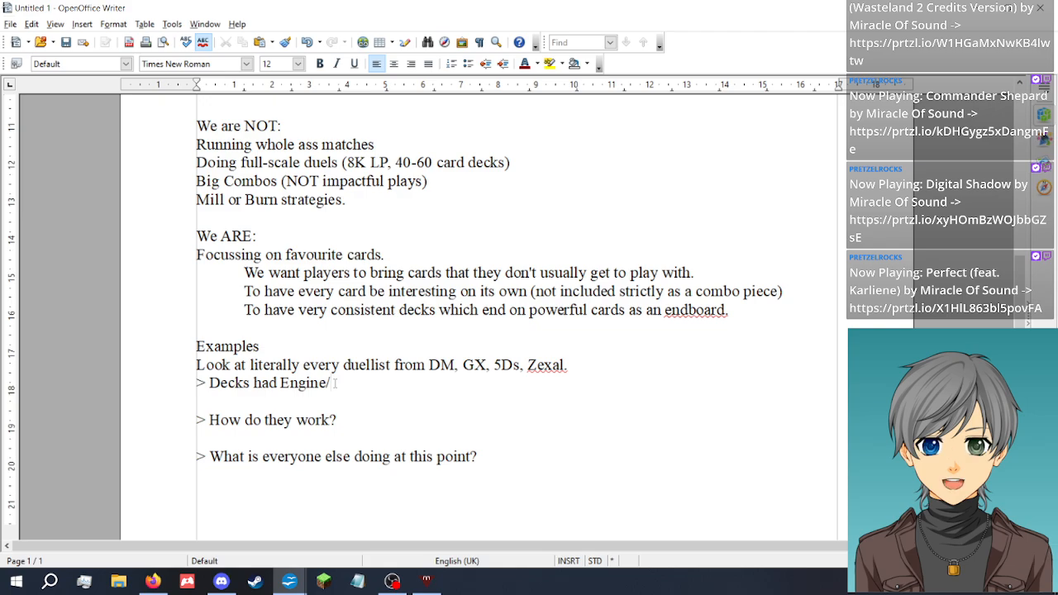
text(chaff)
text(,)
text(which l)
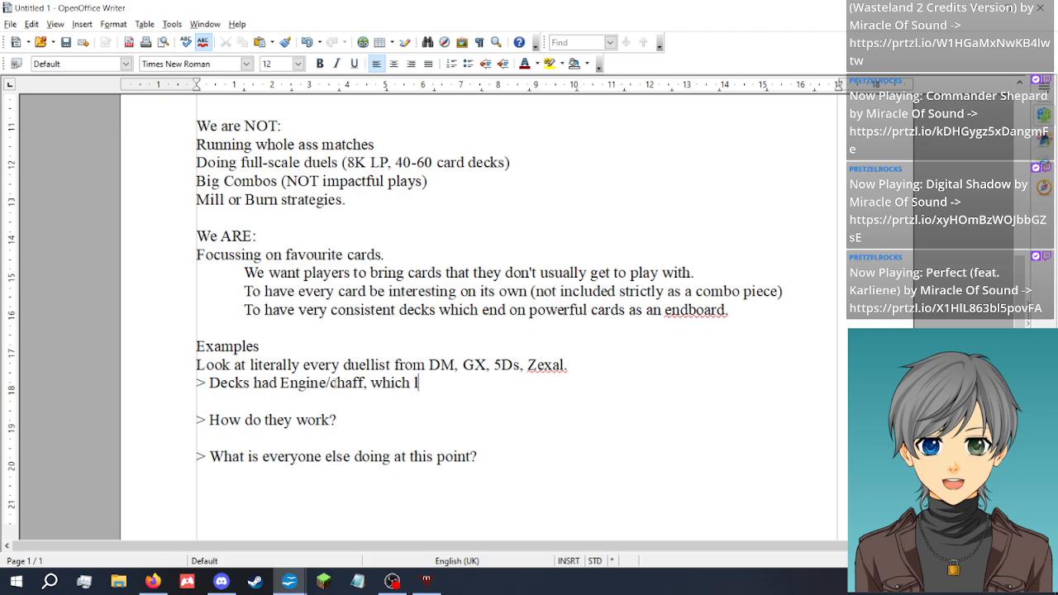
text(eads to)
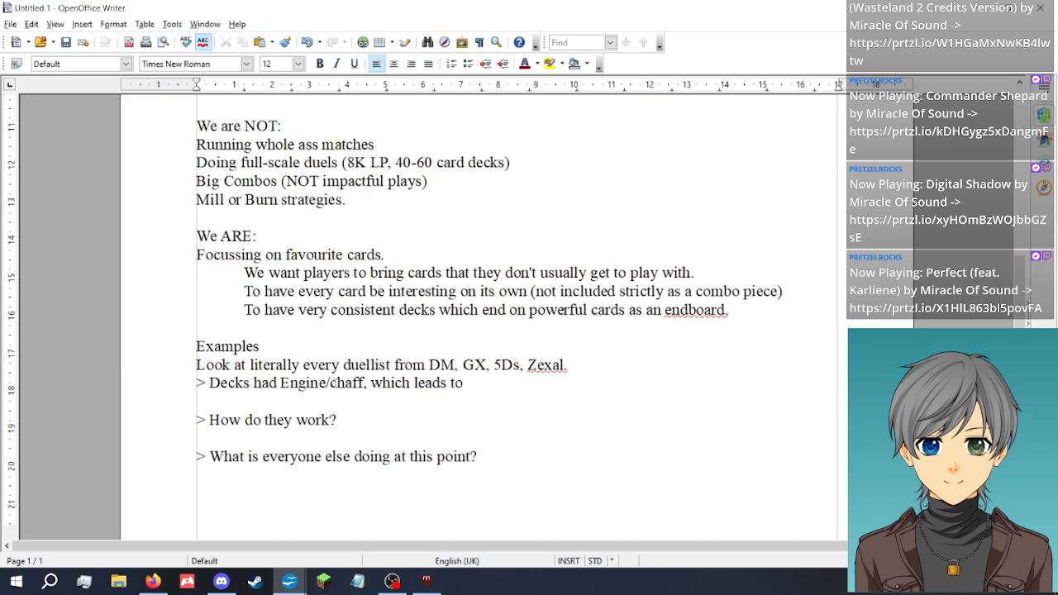
text( signature car)
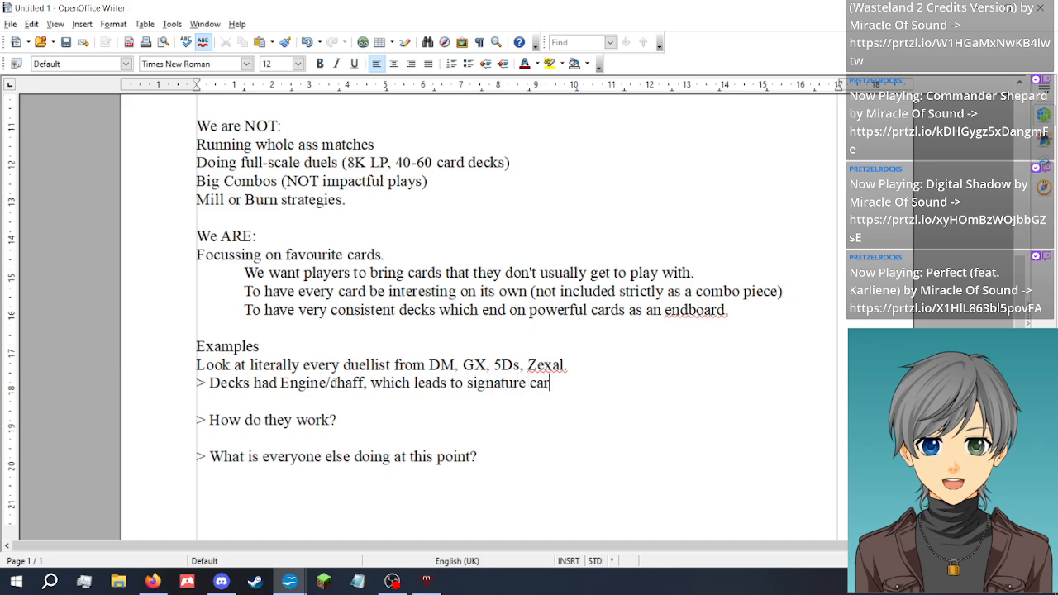
text(ds (Dark Magician, )
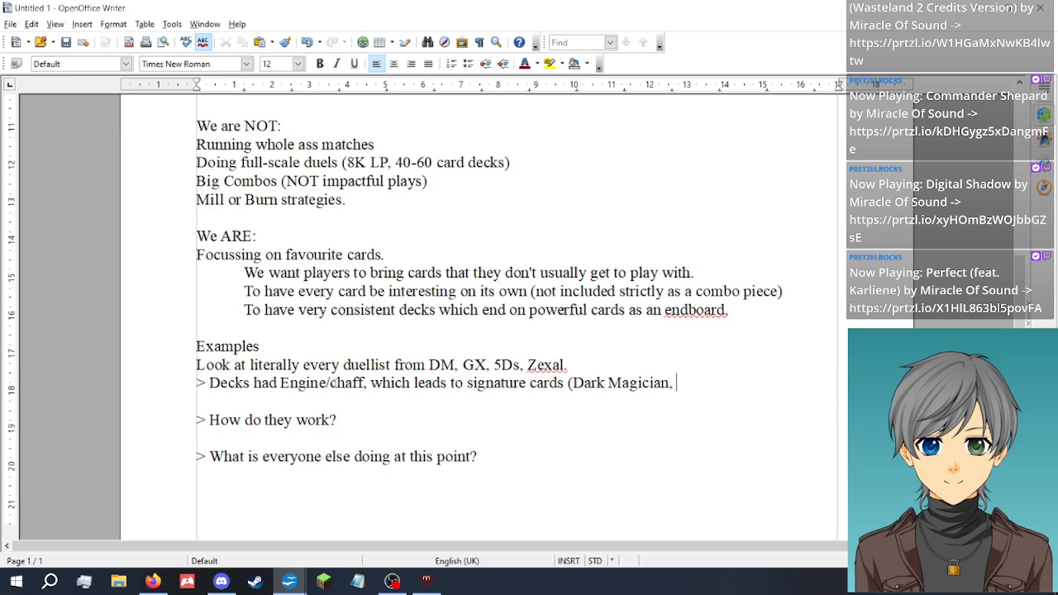
text(Blue )
text(Ea)
key(BackSpace)
text(yes,)
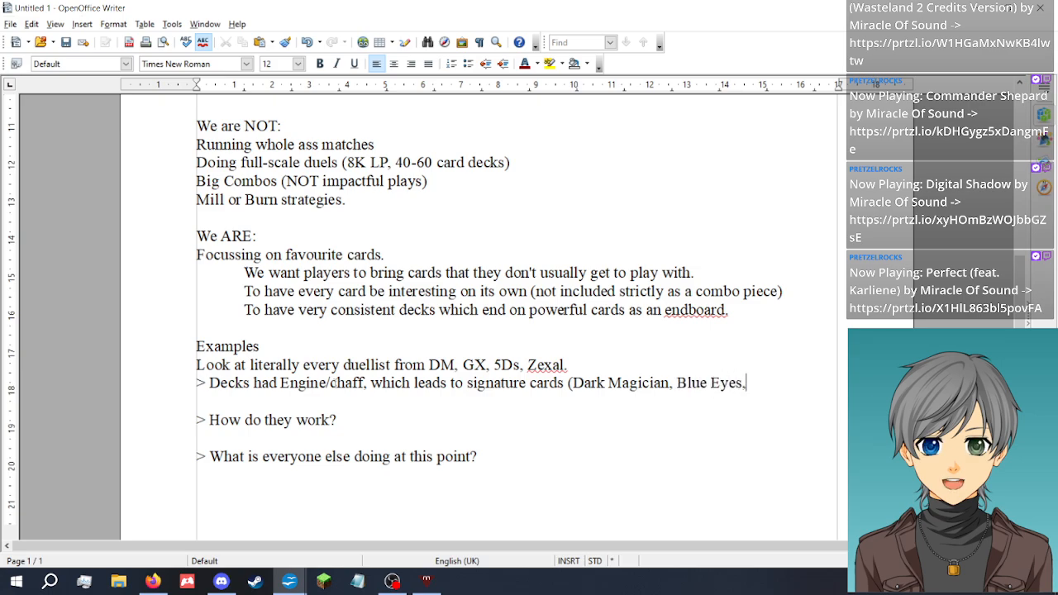
text( etc.0)
key(BackSpace)
text())
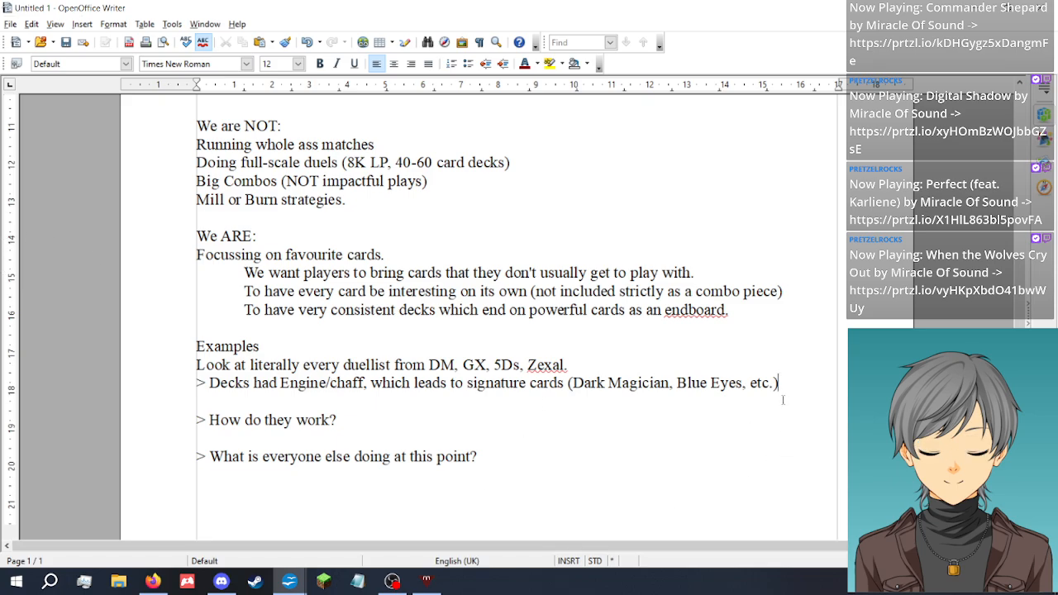
Add an indented sub-line below the signature cards line reading "> Decks also had support cards"
key(Return)
key(Tab)
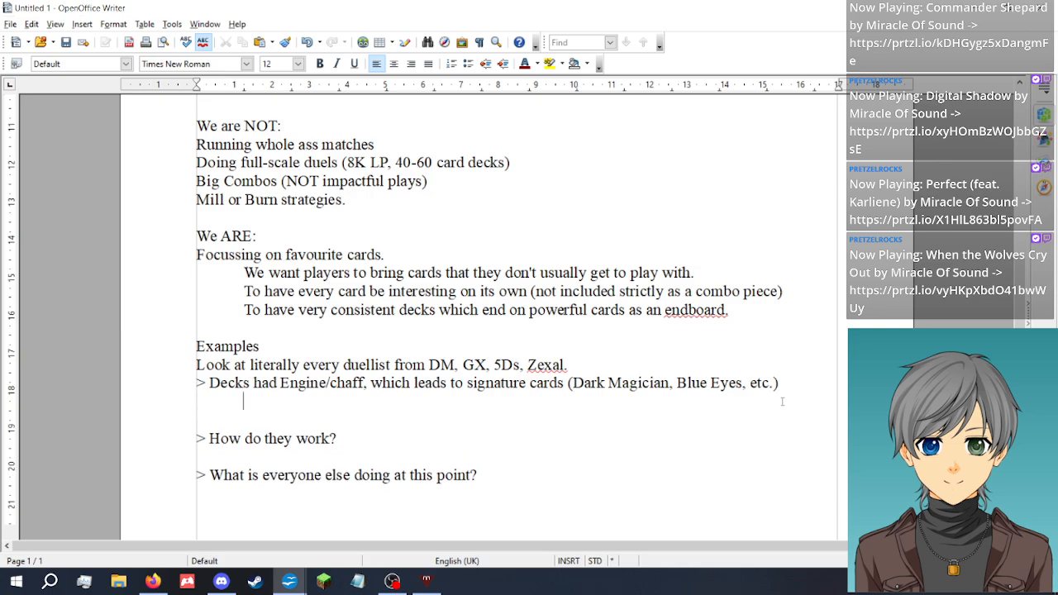
text(> Decks)
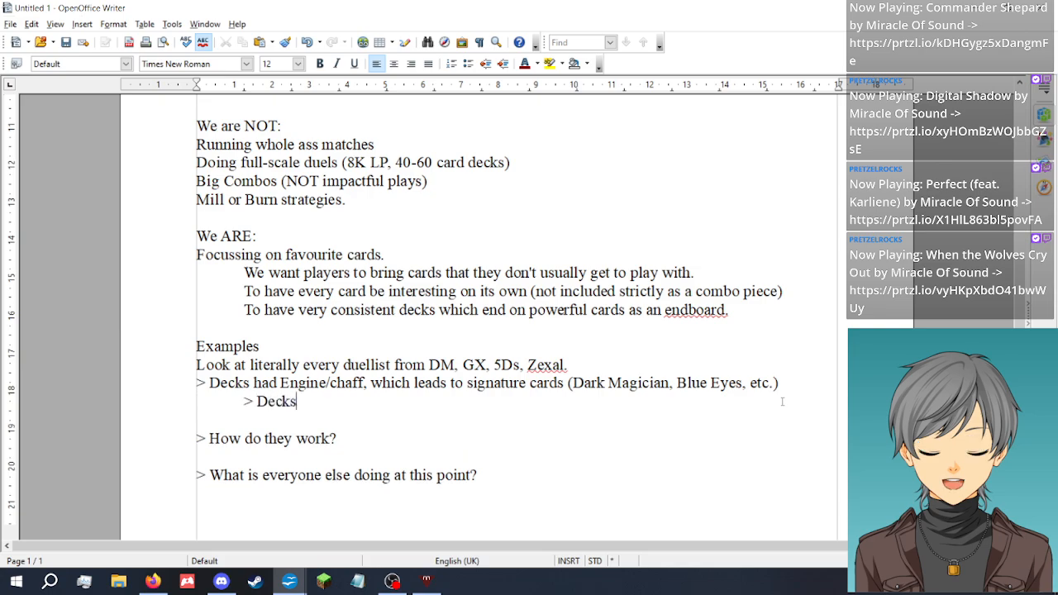
text( also had )
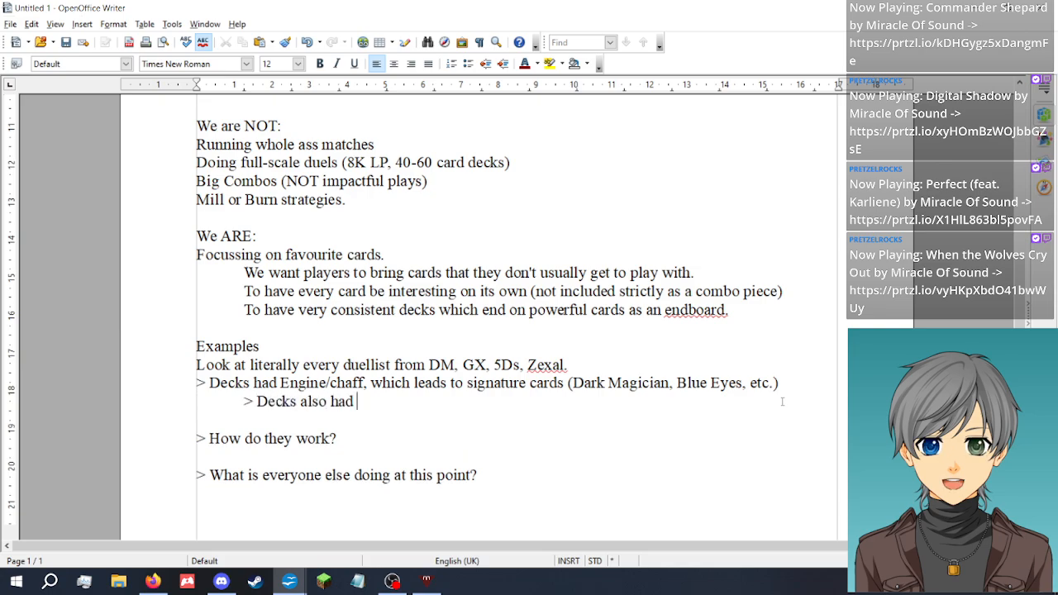
text(support cards)
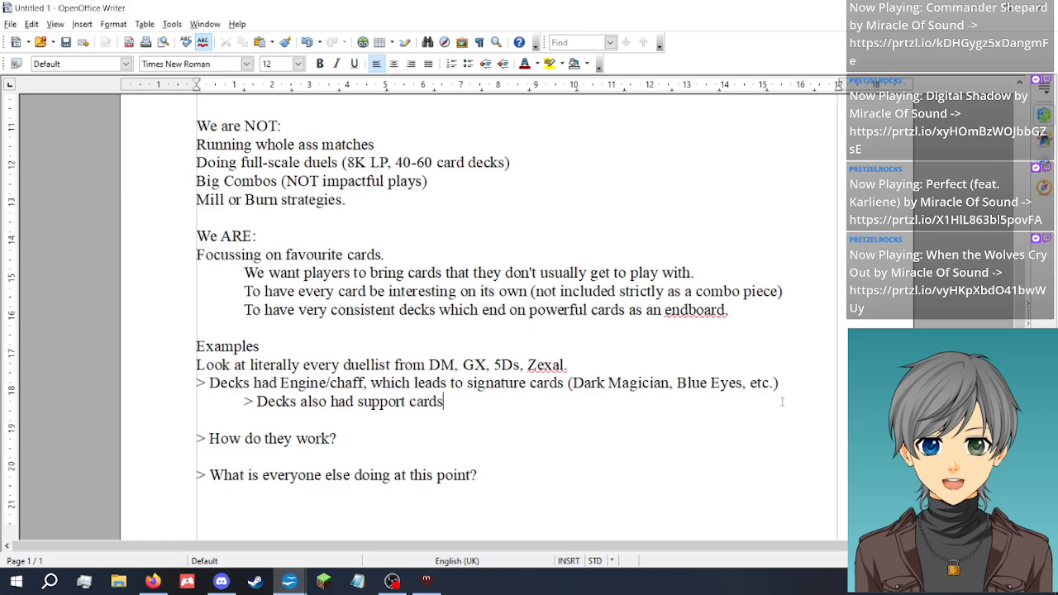
End the support cards line with "(Mirror Force, Ring of Destruction, Swords of Revealing Light, MST, yada yada)."
text( (Mirror Force,)
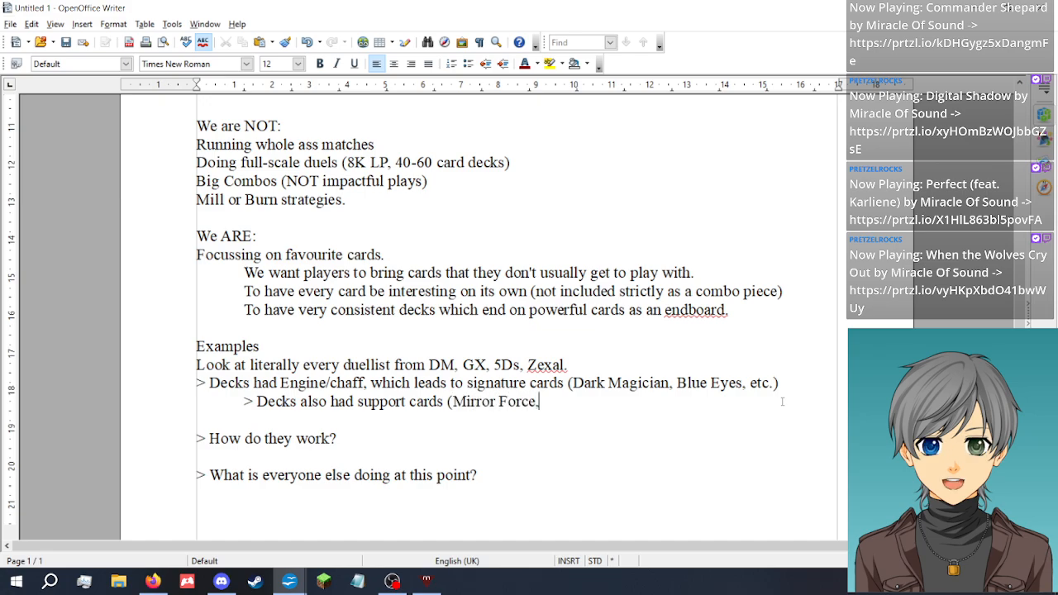
text( Ring of Destru)
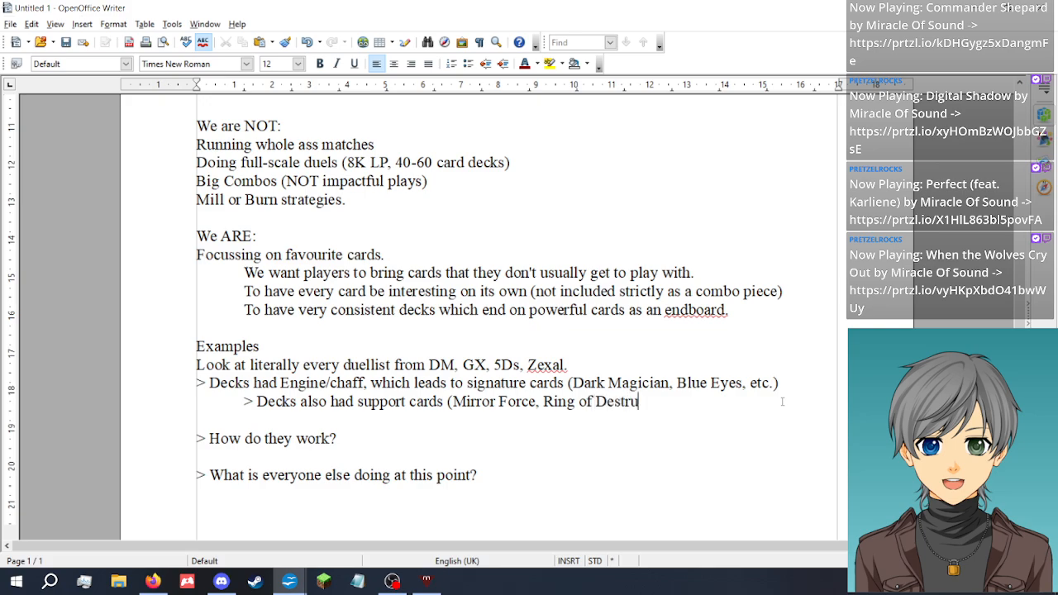
text(ction, Li)
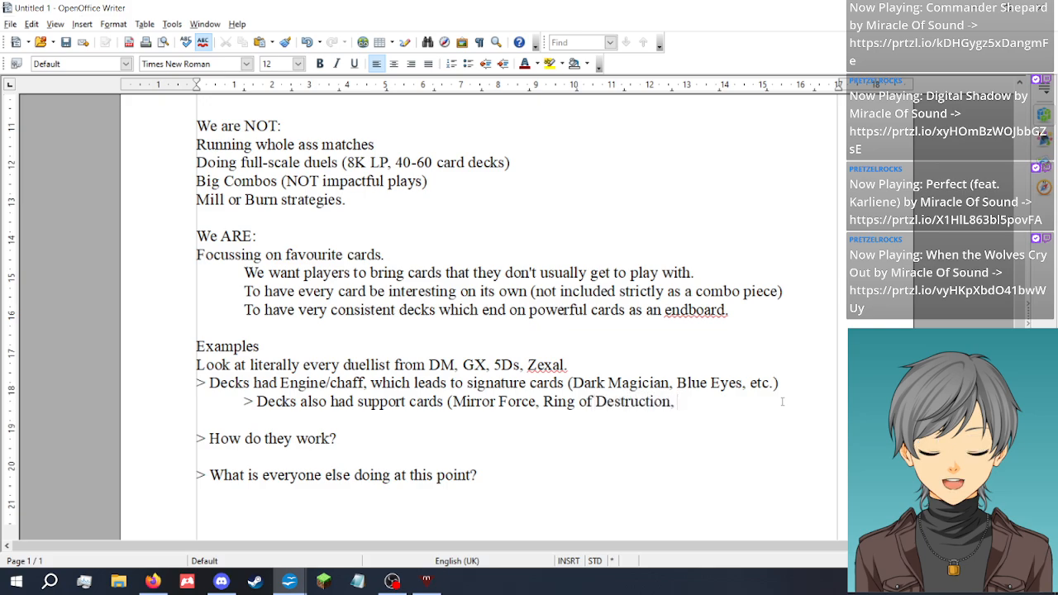
key(BackSpace)
key(BackSpace)
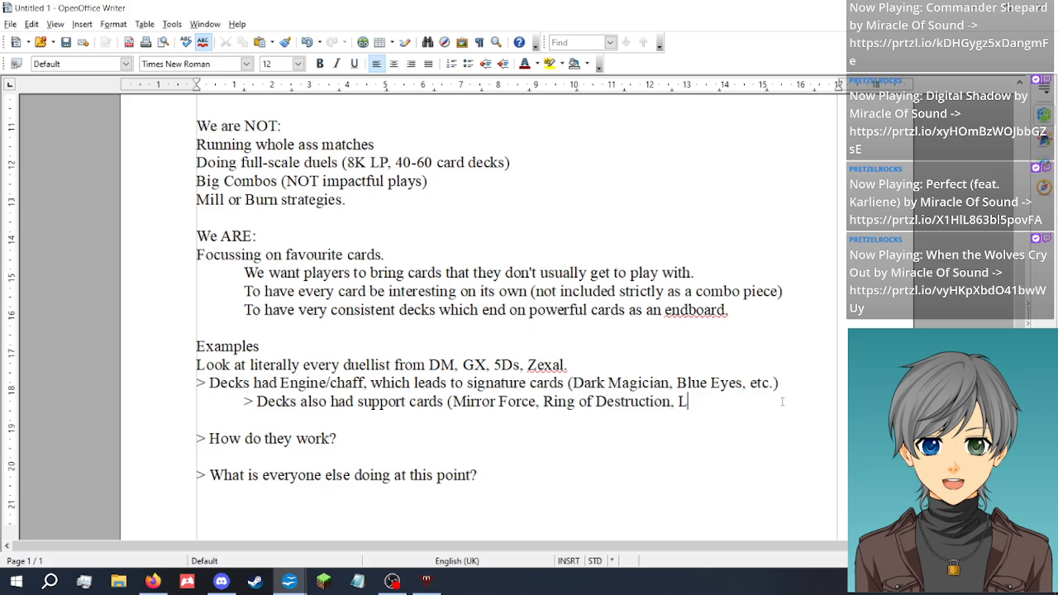
text(Swords of Rev)
text(ealing Light,)
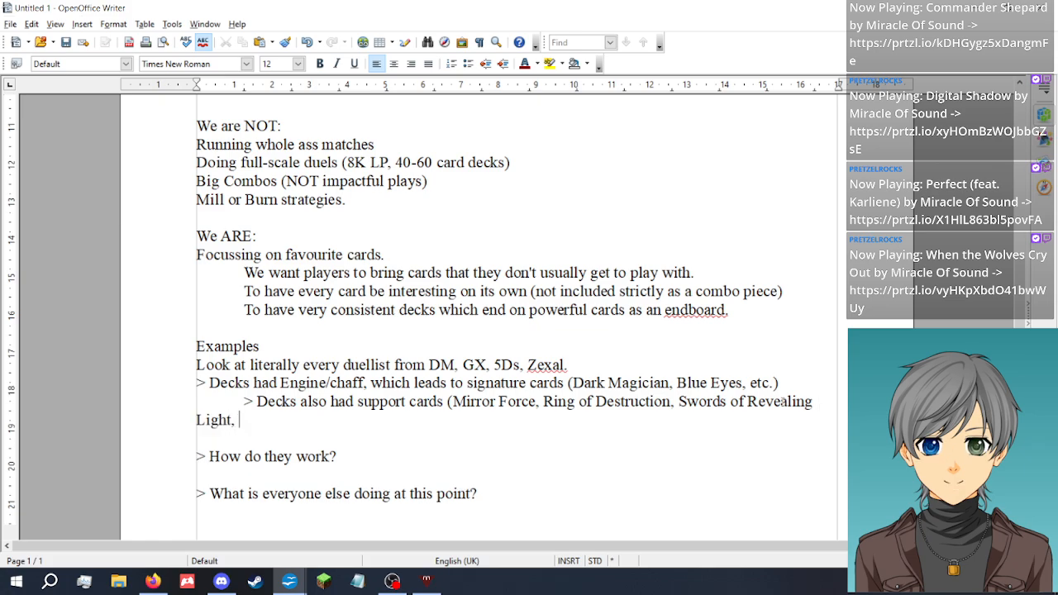
text(MST, yada yada)
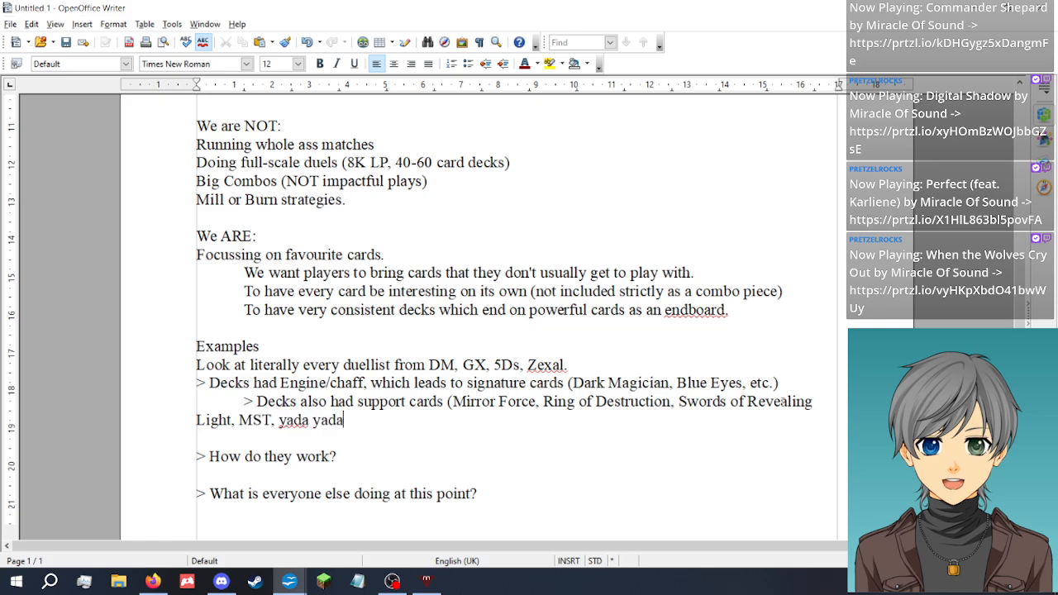
text().)
key(Return)
key(Tab)
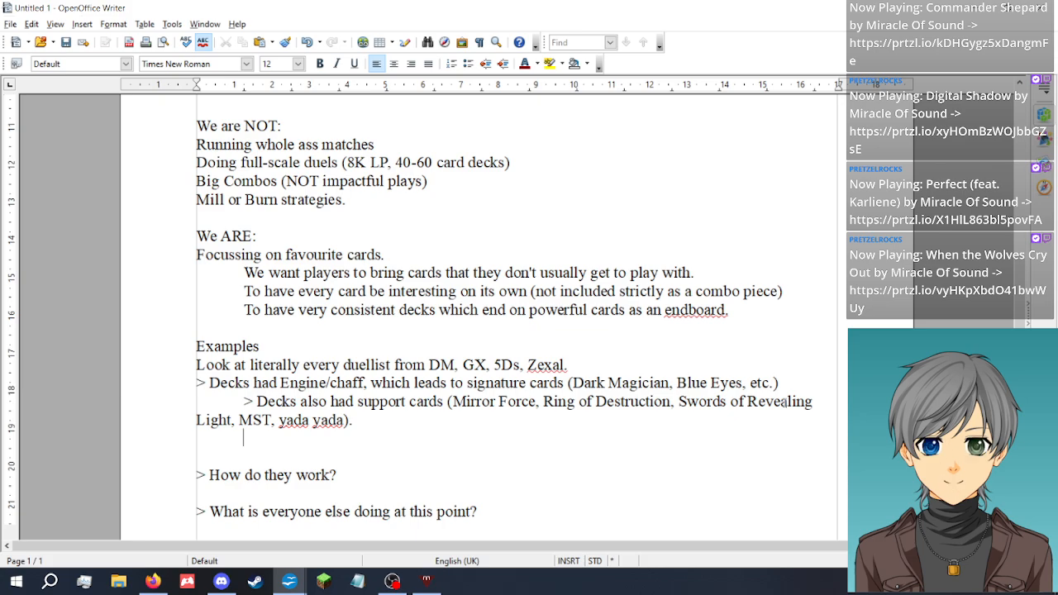
scroll(264, 259, down, 4)
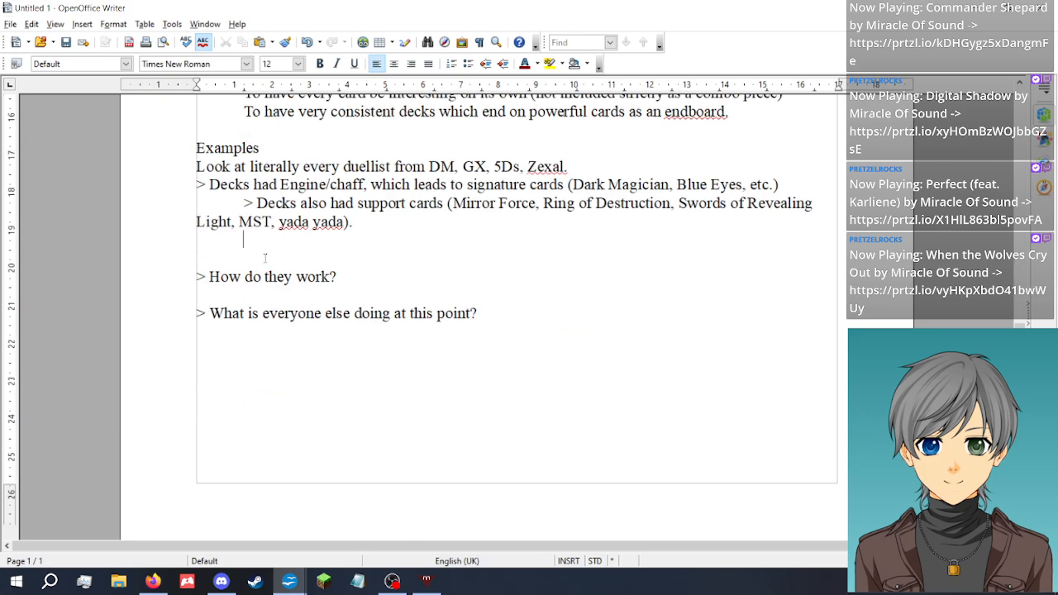
key(BackSpace)
key(BackSpace)
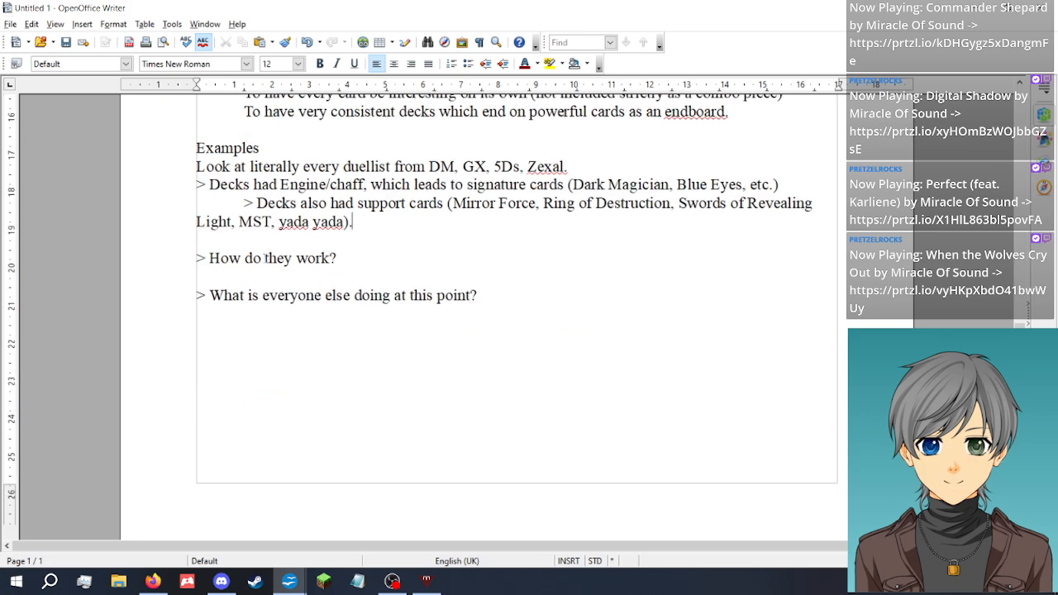
Insert four new lines below the support cards note and write "Guys doing their thing." unindented on the second one
key(Return)
key(Return)
key(Return)
key(Return)
scroll(266, 277, up, 3)
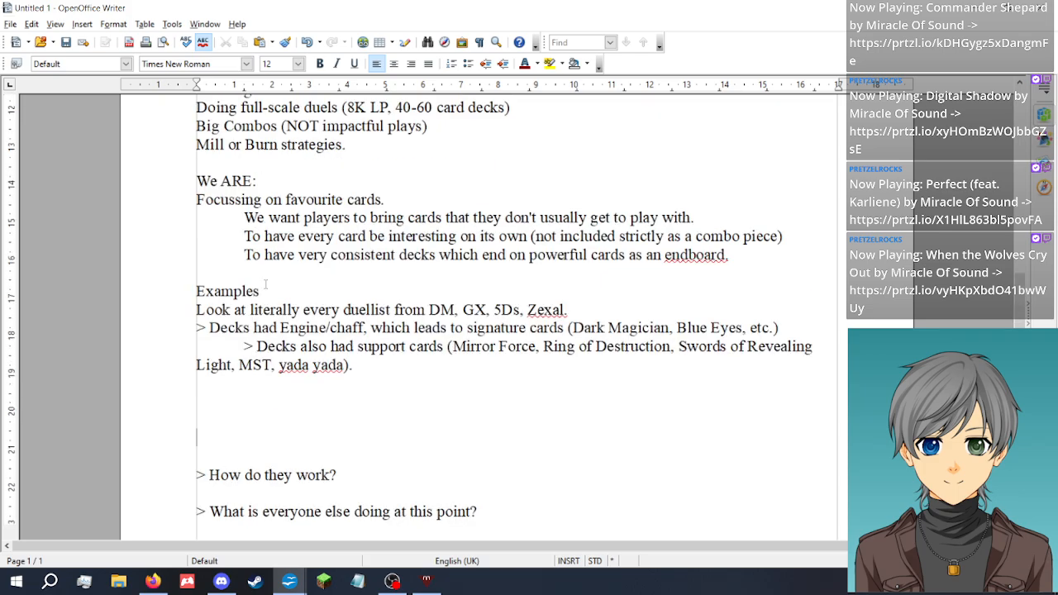
click(245, 402)
text(Guys doing their thing.)
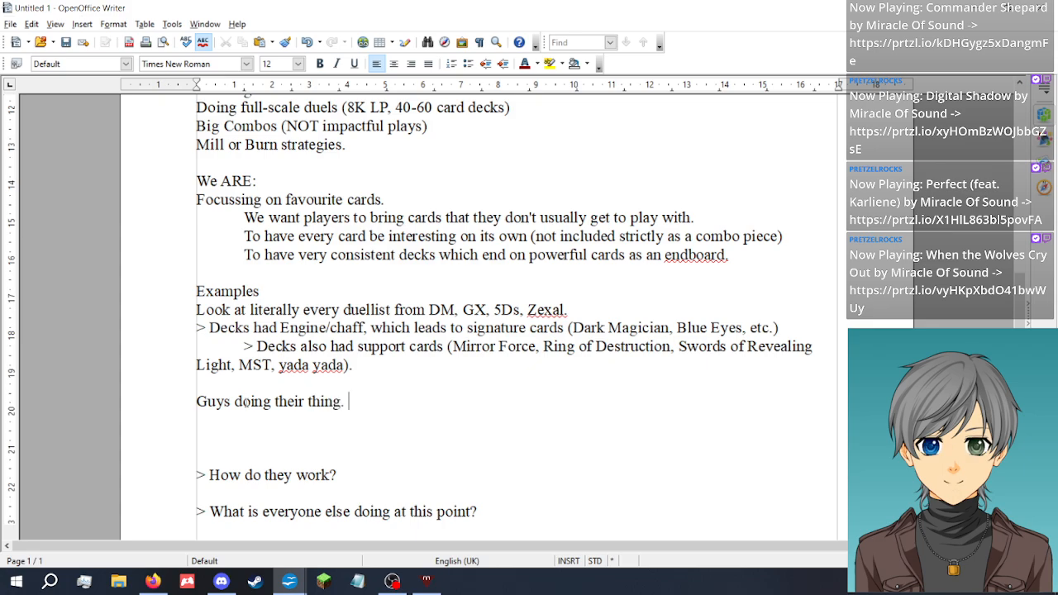
Extend the "Guys doing their thing." line with "> Engine."
text( Engine.)
key(Left)
key(Left)
key(Left)
key(Left)
key(Left)
key(Left)
key(Left)
text(>)
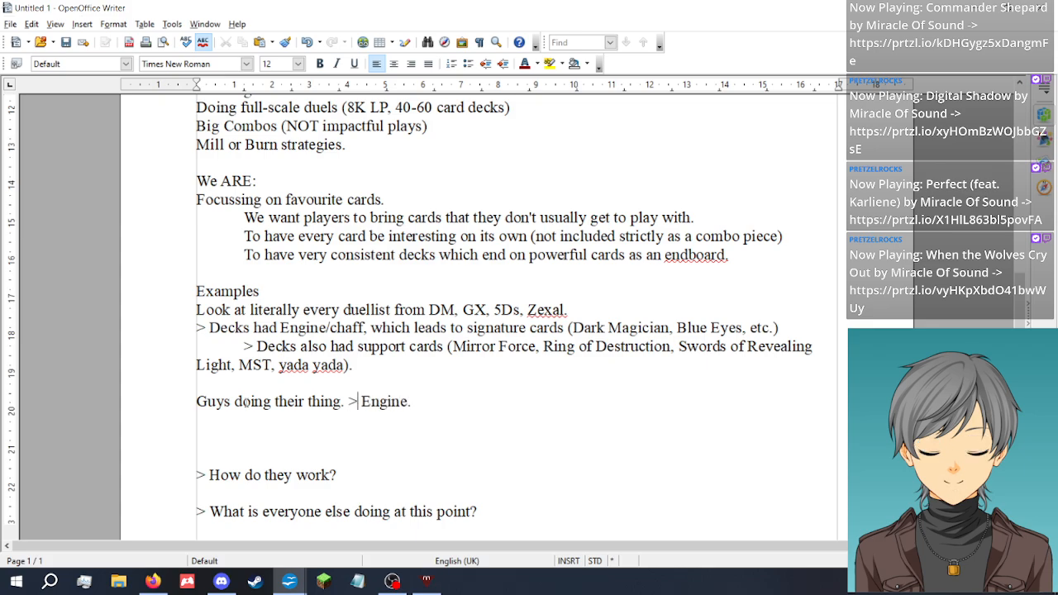
Write "Guys helping you do your thing > Staples." on the line below the Engine line
key(Down)
key(Left)
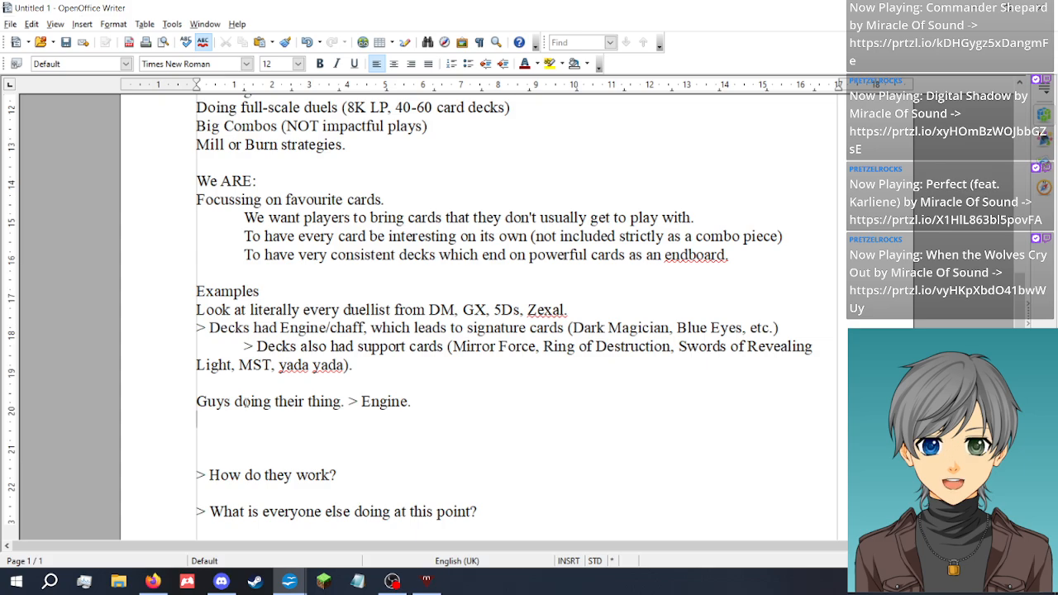
text(Guys helping you)
text( do y)
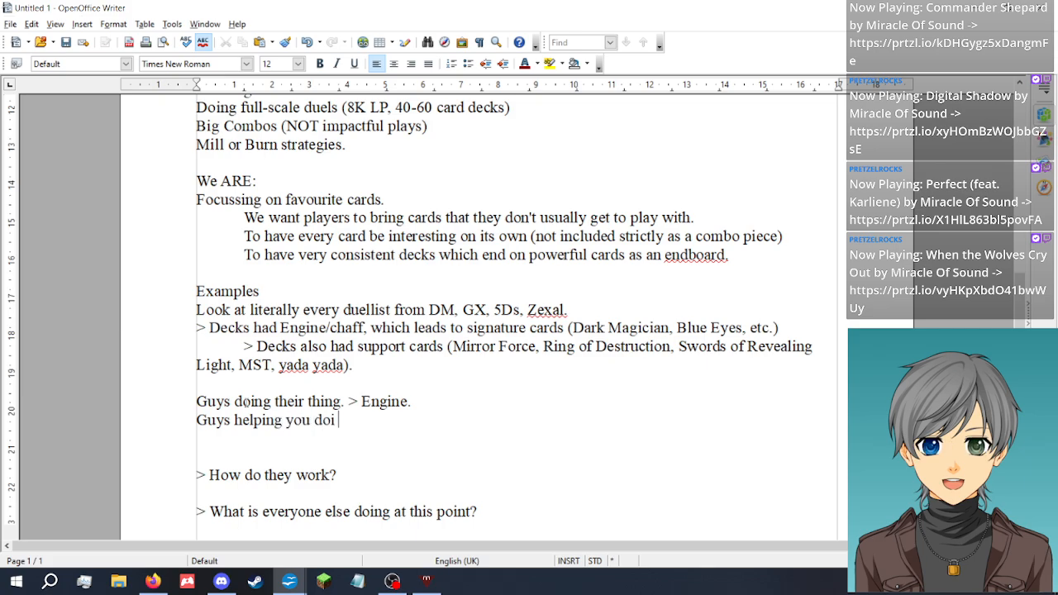
text(our thing > Staples.)
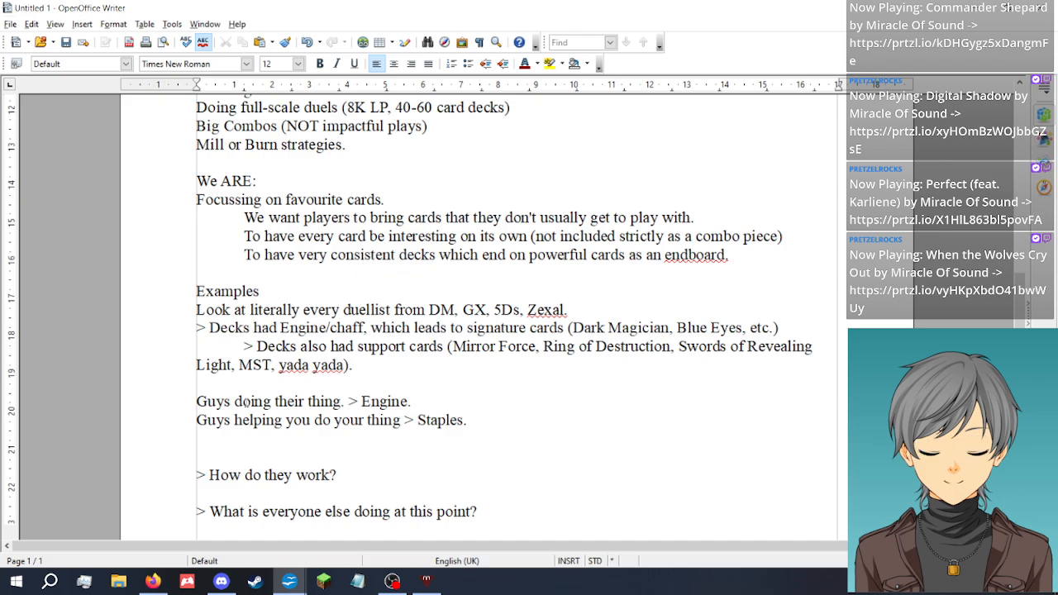
Add a line below the Staples line reading "The BOIS > What we want to win the game with."
key(Return)
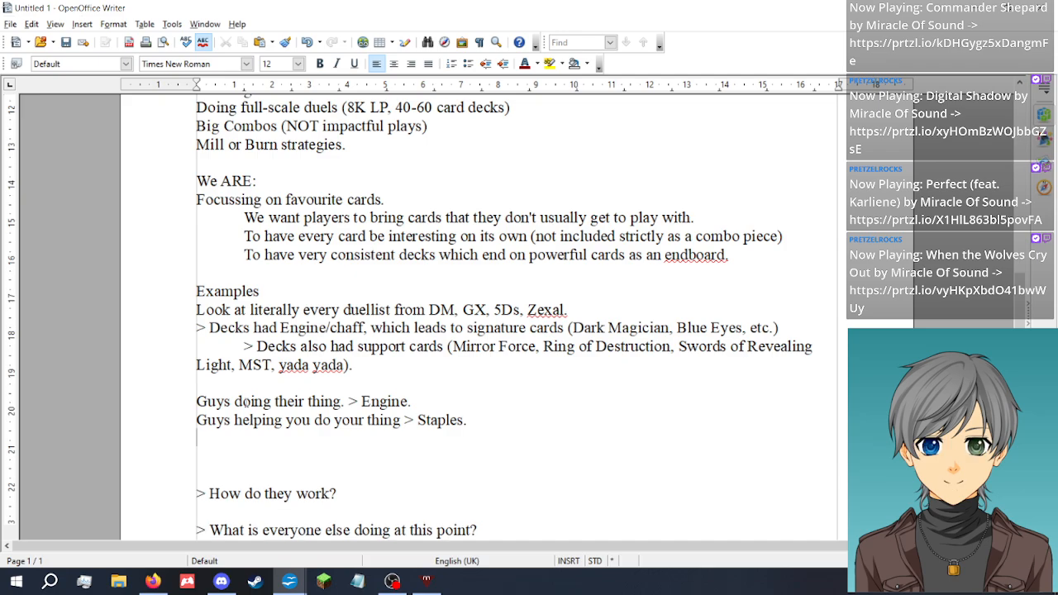
text(The BOIS > Big)
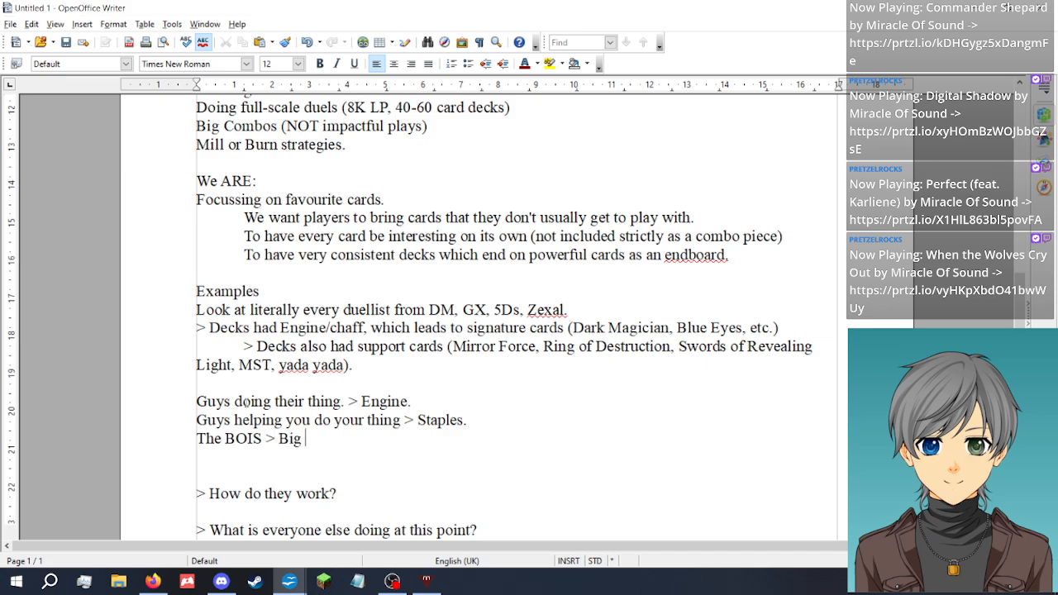
key(BackSpace)
key(BackSpace)
key(BackSpace)
key(BackSpace)
key(BackSpace)
text(What )
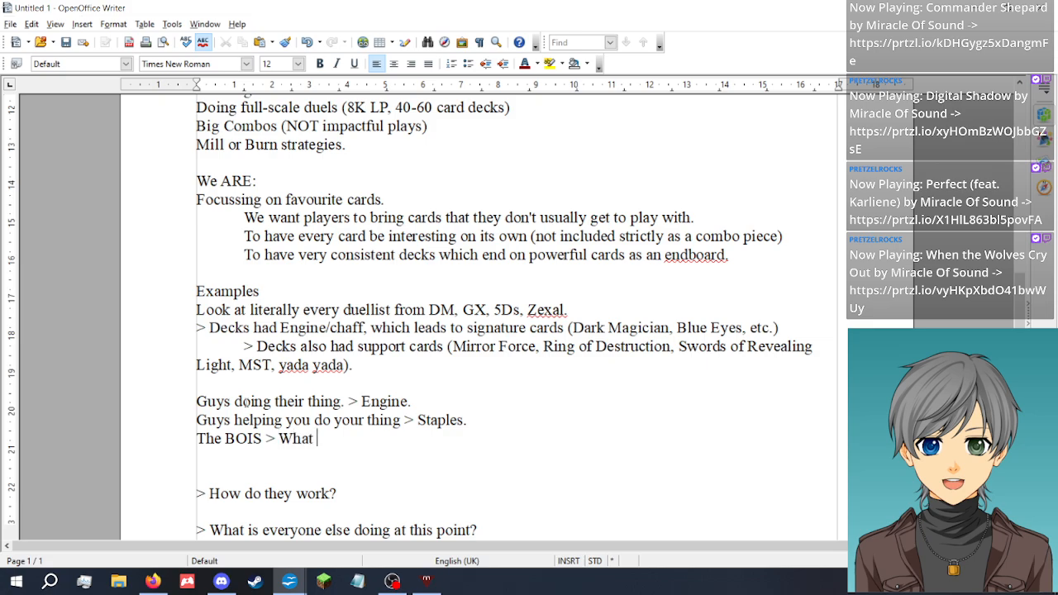
text(we want to)
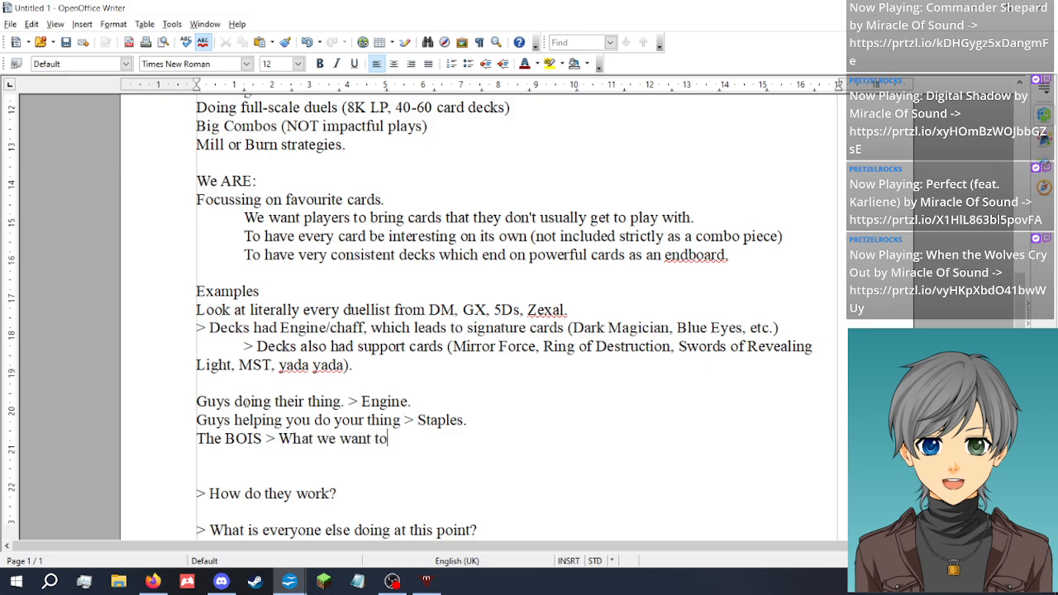
text( win the game with.)
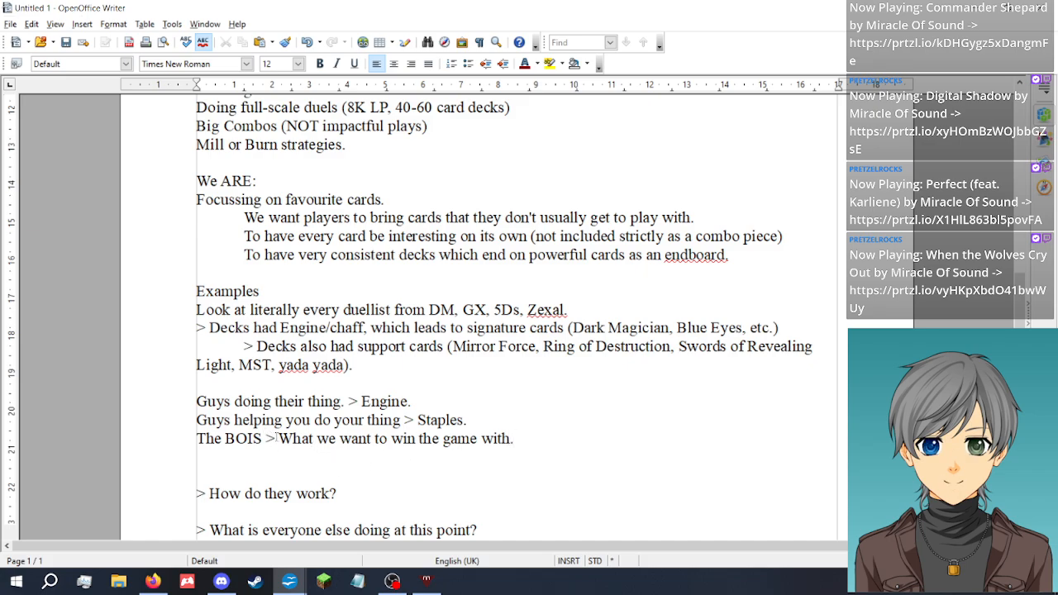
Remove "The BOIS >" from the start of the third line and end that line with "> Signatures."
drag(278, 438, 196, 438)
key(BackSpace)
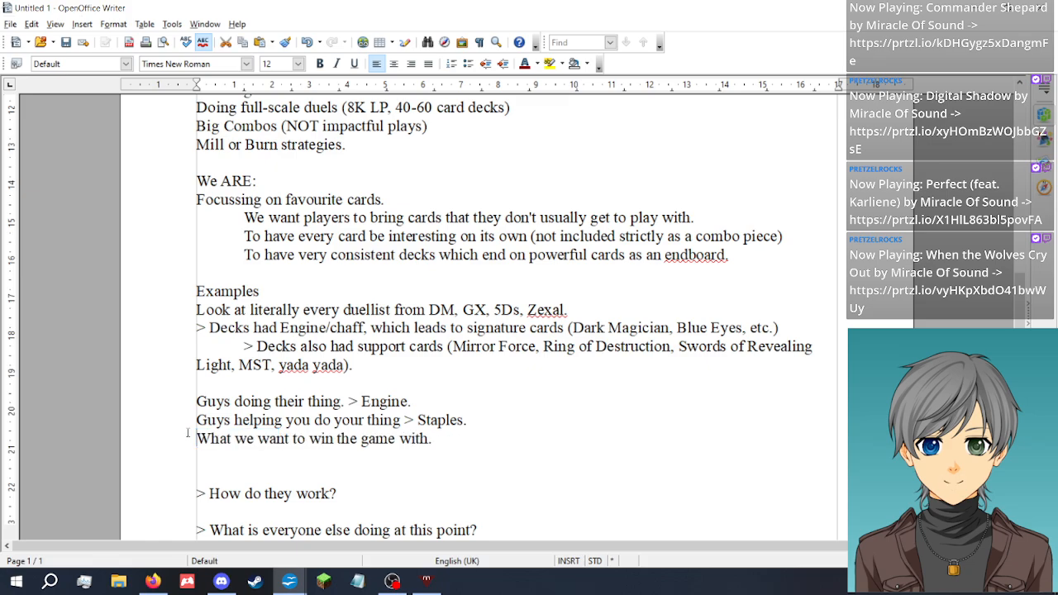
click(452, 440)
text(> Sign)
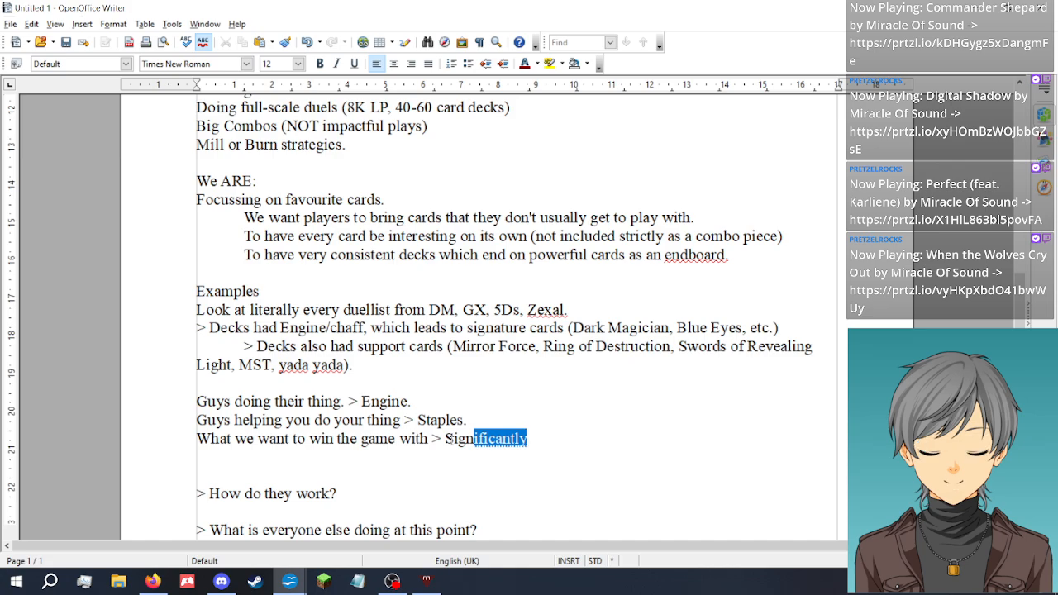
key(BackSpace)
key(BackSpace)
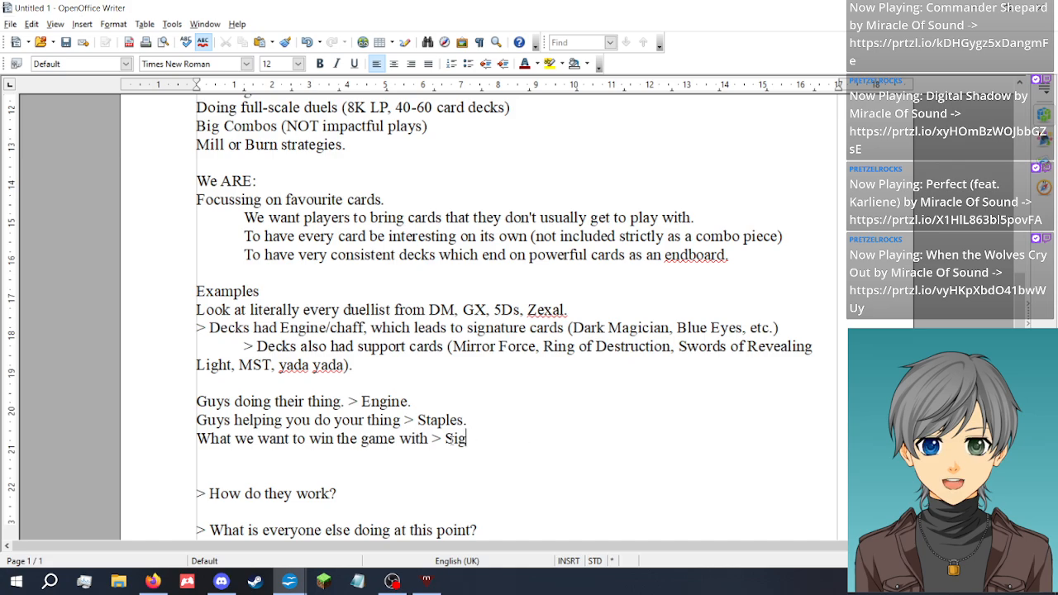
text(natures.)
Delete the extra blank line above "> How do they work?"
scroll(364, 425, down, 2)
drag(339, 401, 176, 394)
key(Up)
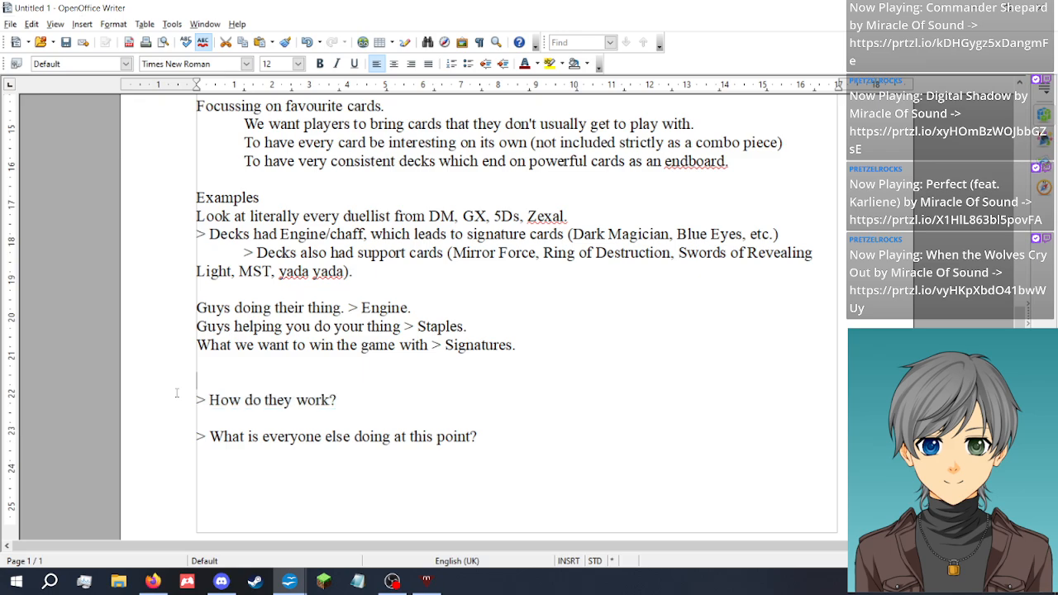
key(BackSpace)
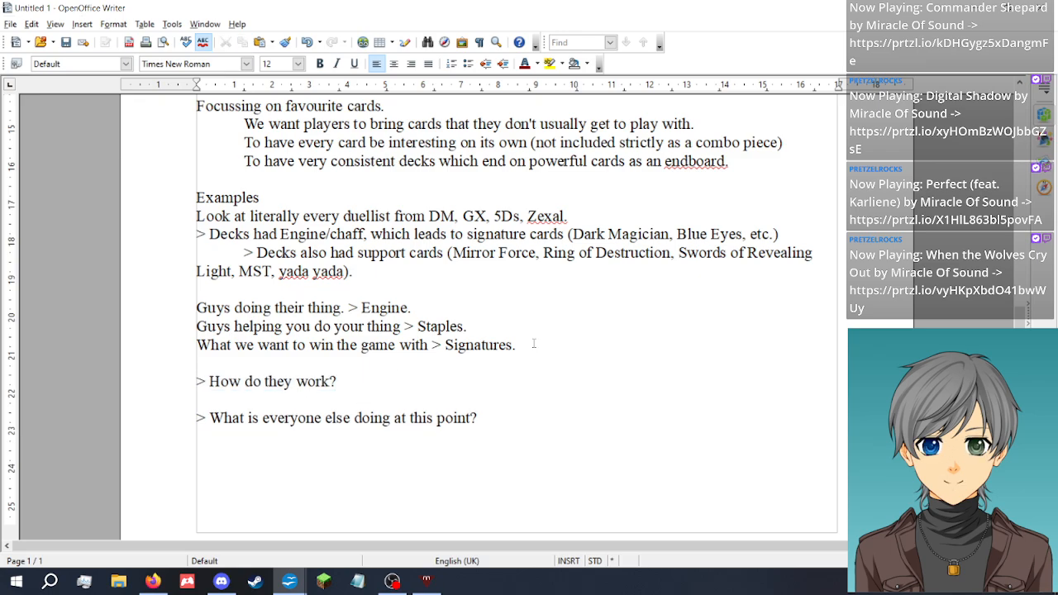
drag(534, 344, 196, 307)
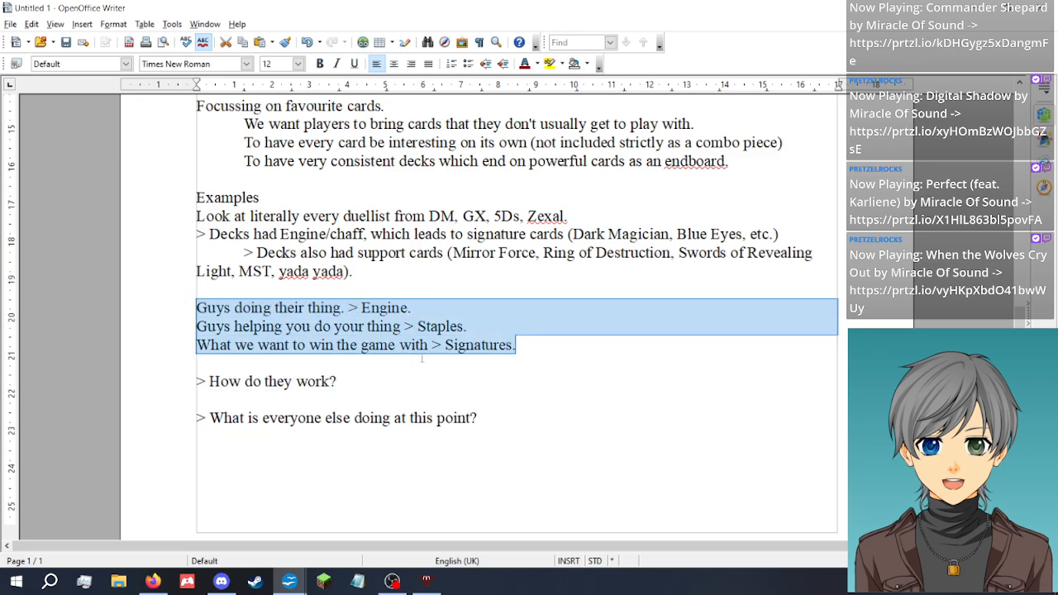
click(551, 345)
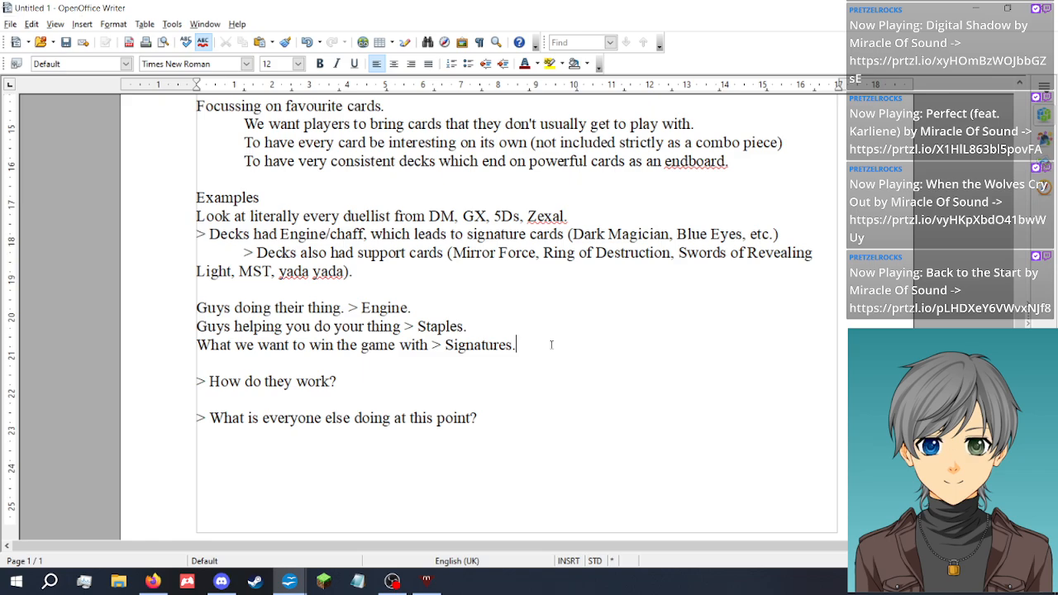
key(Down)
key(Down)
scroll(358, 326, down, 1)
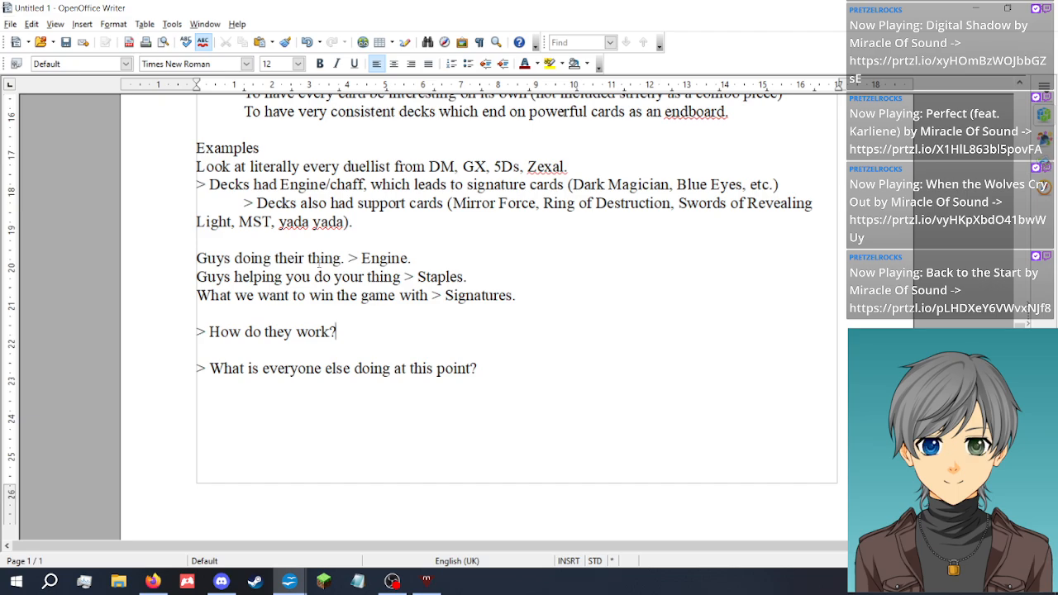
scroll(391, 318, up, 3)
scroll(392, 314, down, 4)
Below "> How do they work?", write "Duels should be short and sweet. Few turns, few minutes to resolve."
click(343, 282)
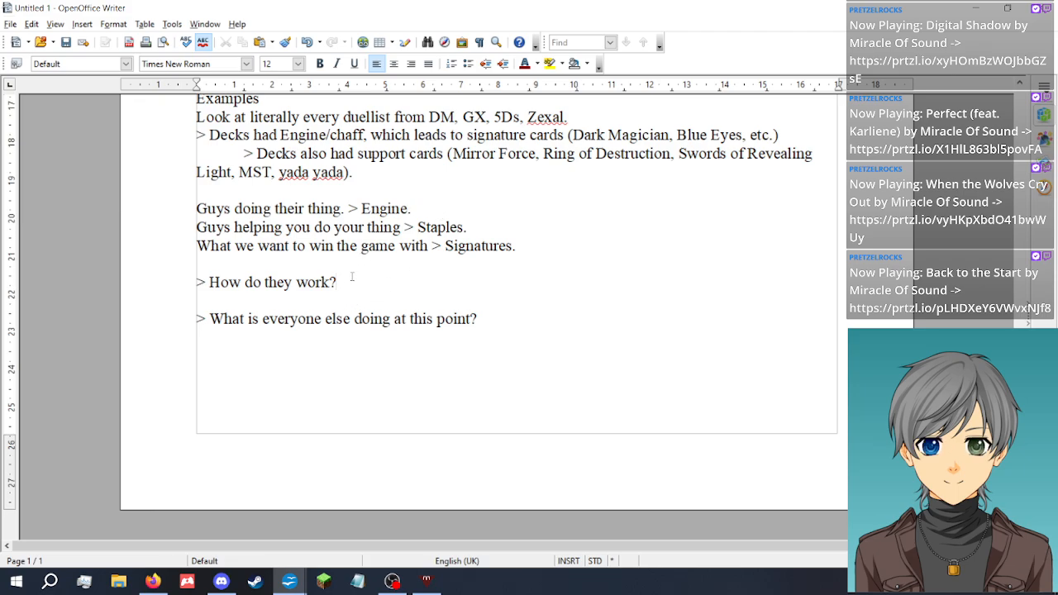
key(Return)
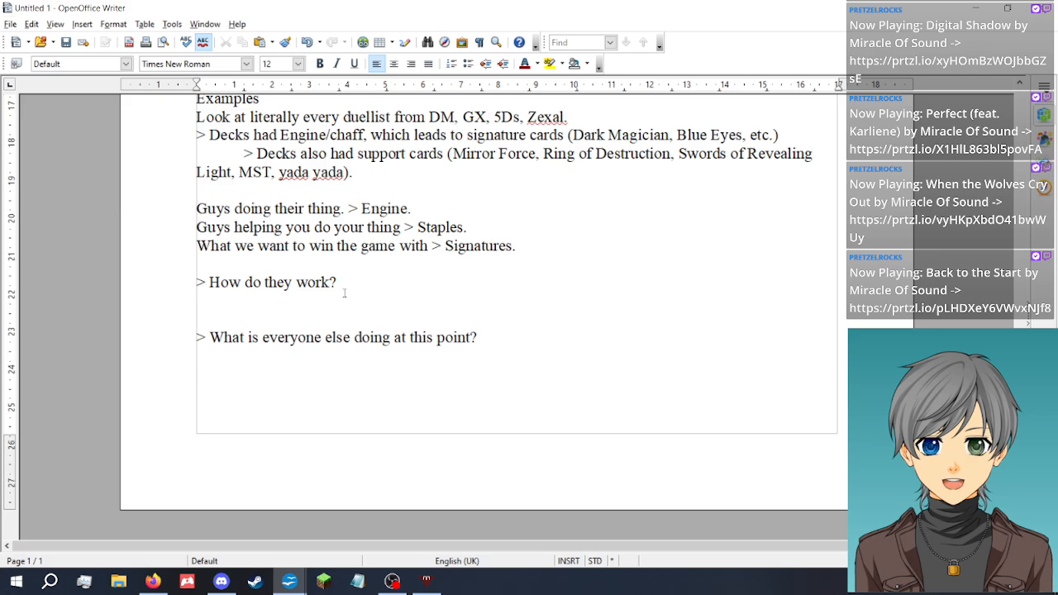
text(Duels shoul)
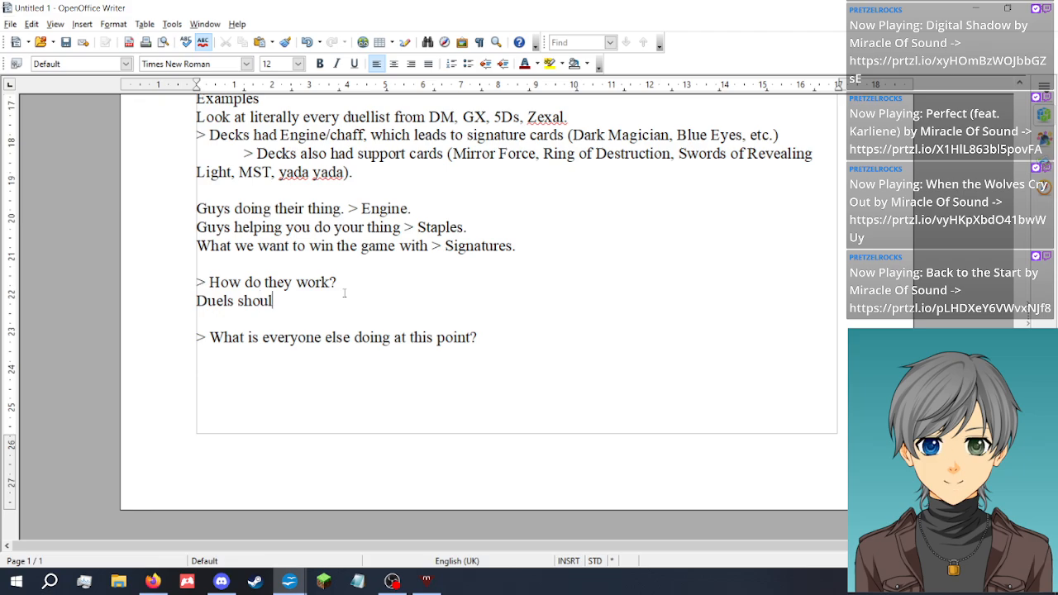
text(d be short and sweet.)
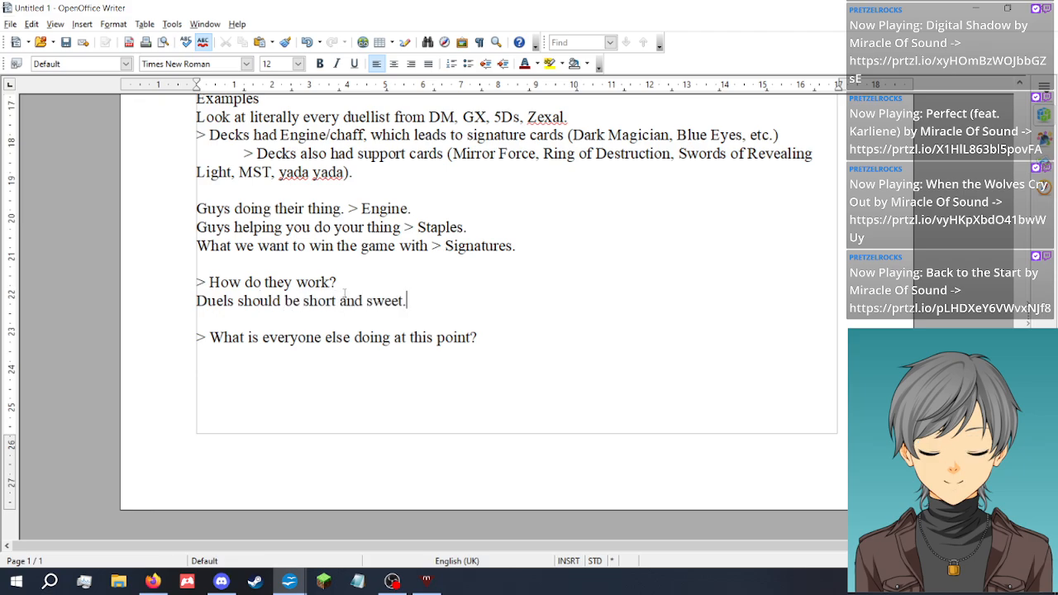
text( F)
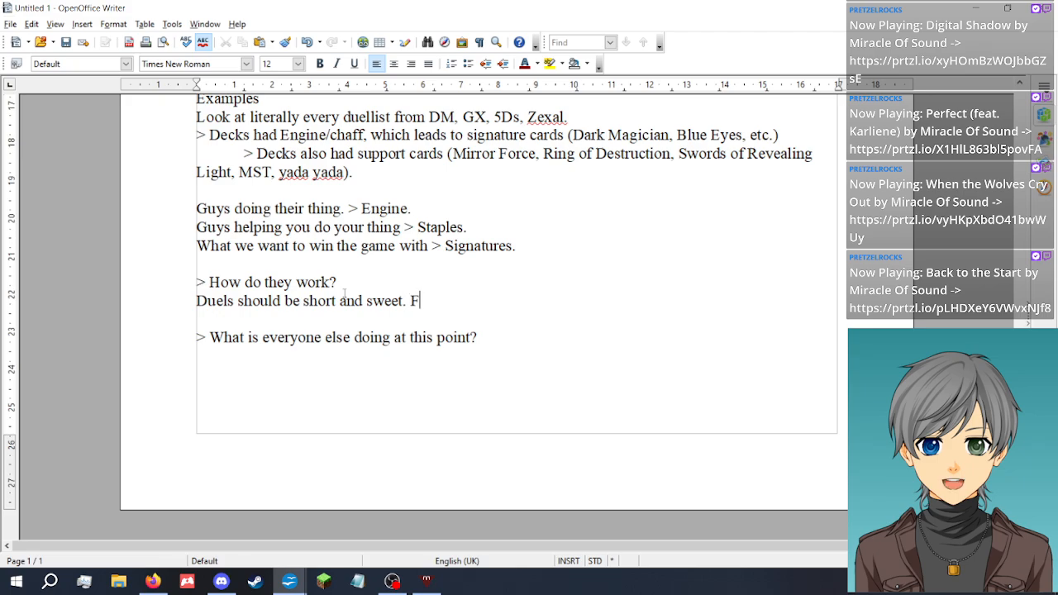
text(ew turns, f)
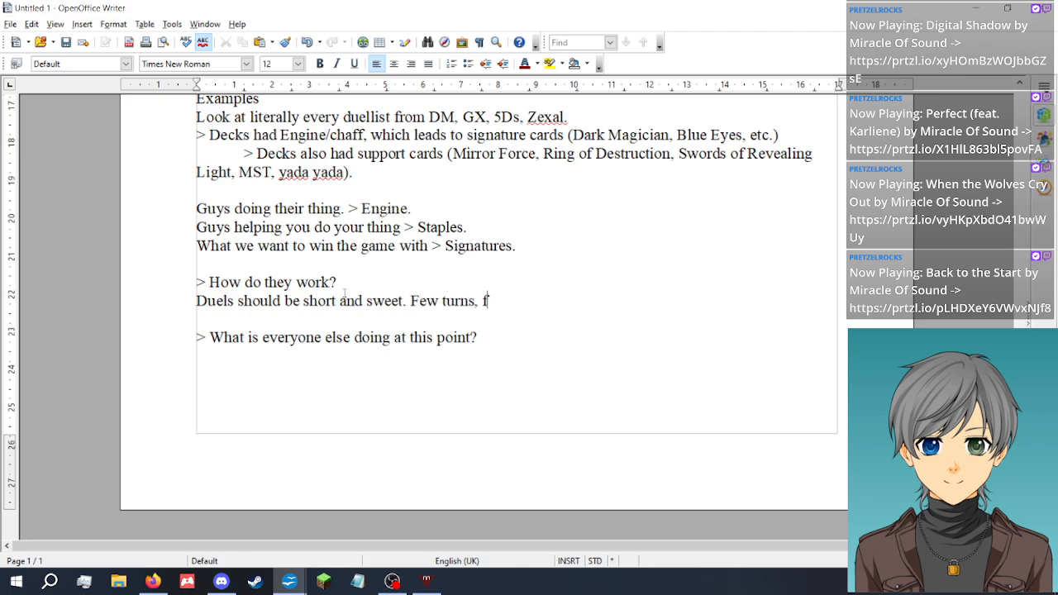
text(ew minutes to re)
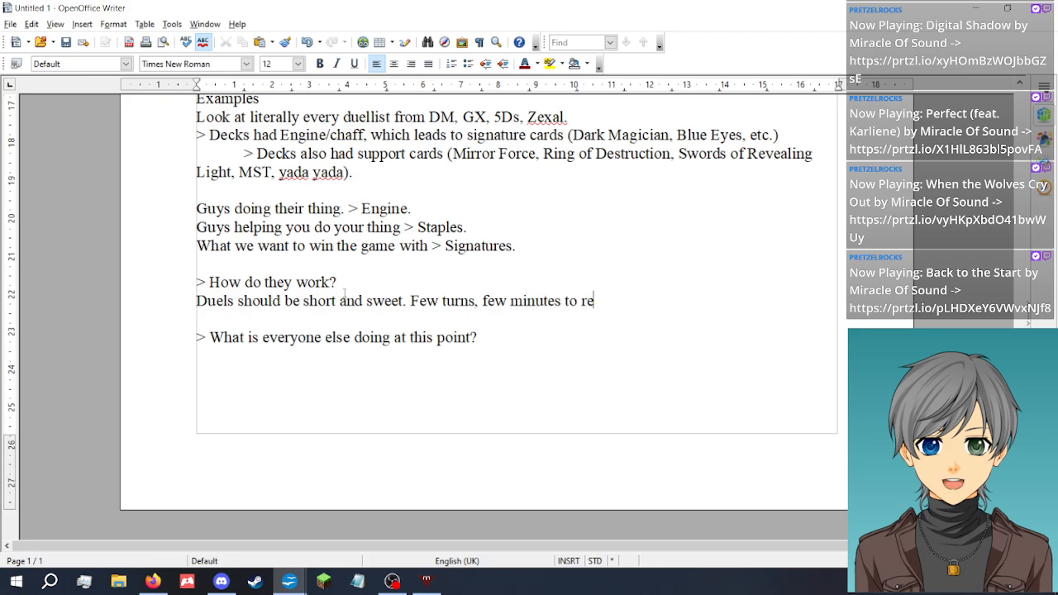
text(solve.)
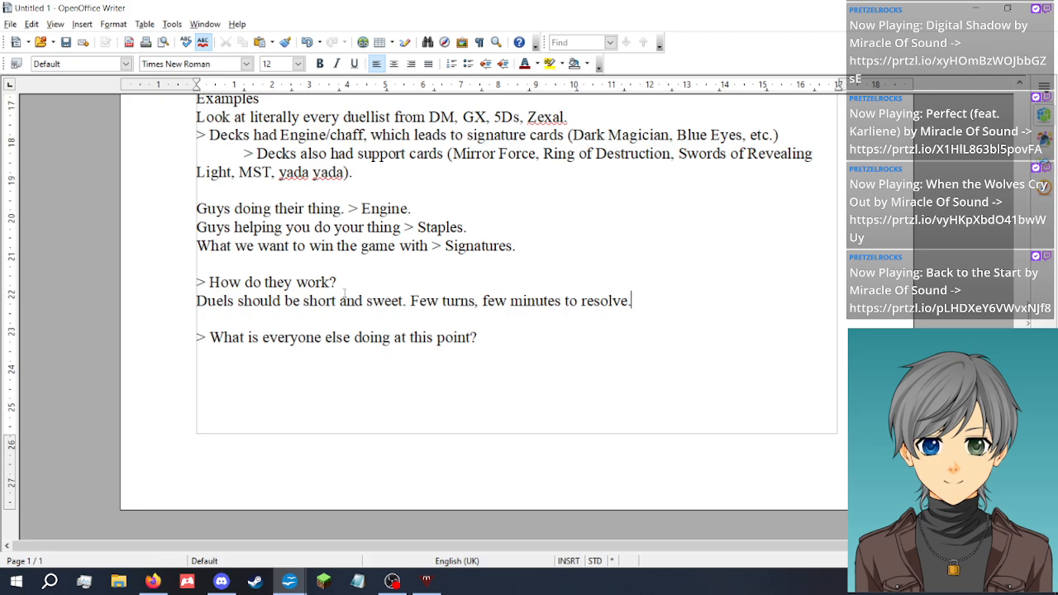
Add a line below the duel length note reading "This is our equivalent of battles in other systems."
key(Return)
text(T)
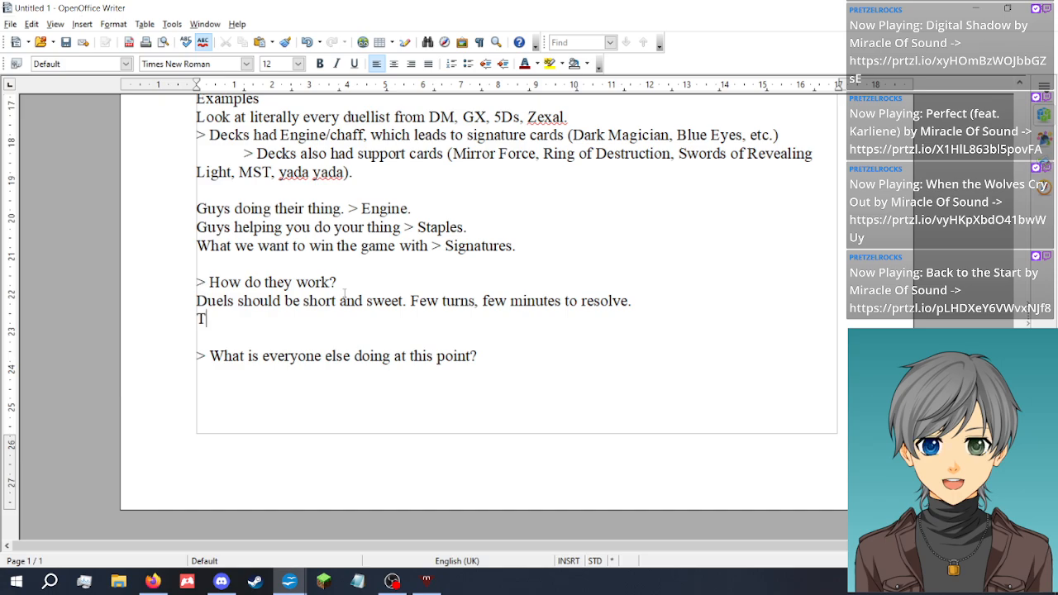
text(his is our equivale)
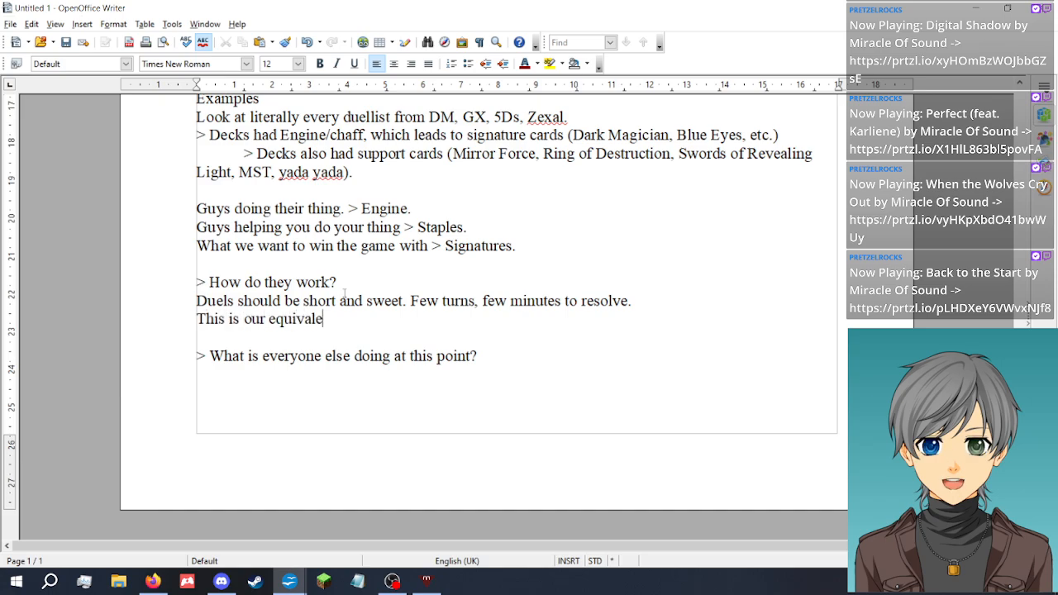
text(nt of battles)
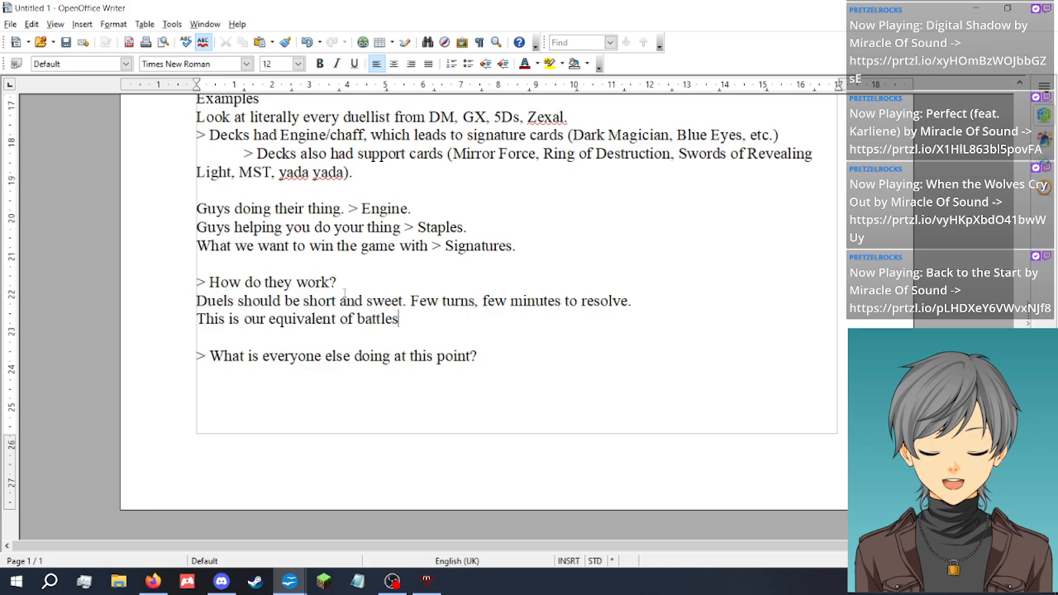
text( in other sys)
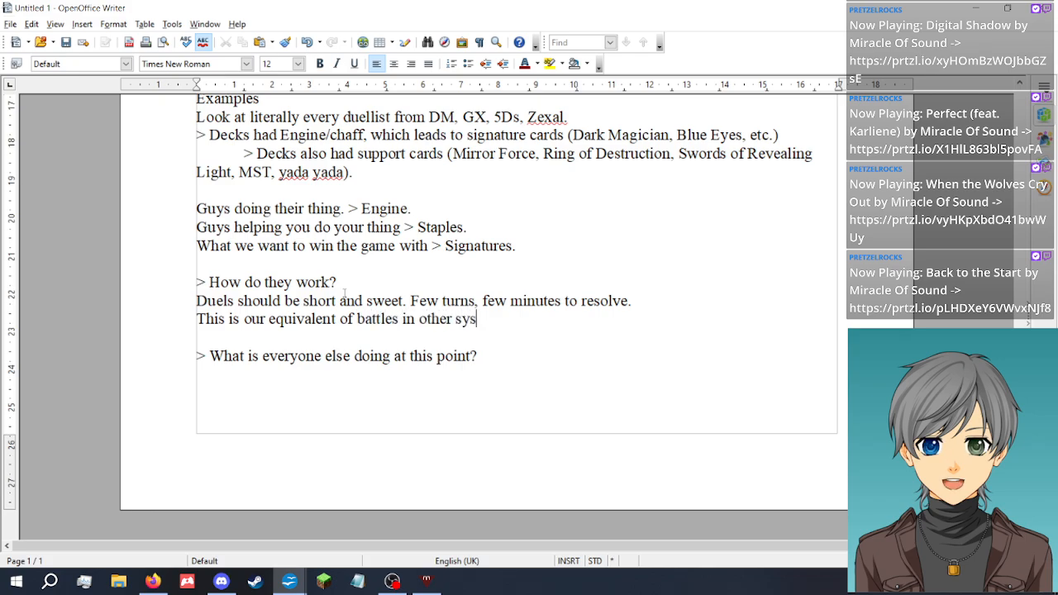
text(tems.)
Add the line "We can operate this much like a duel in Speed Duel / Duel links." below the battles note, with spaces around the slash
key(Return)
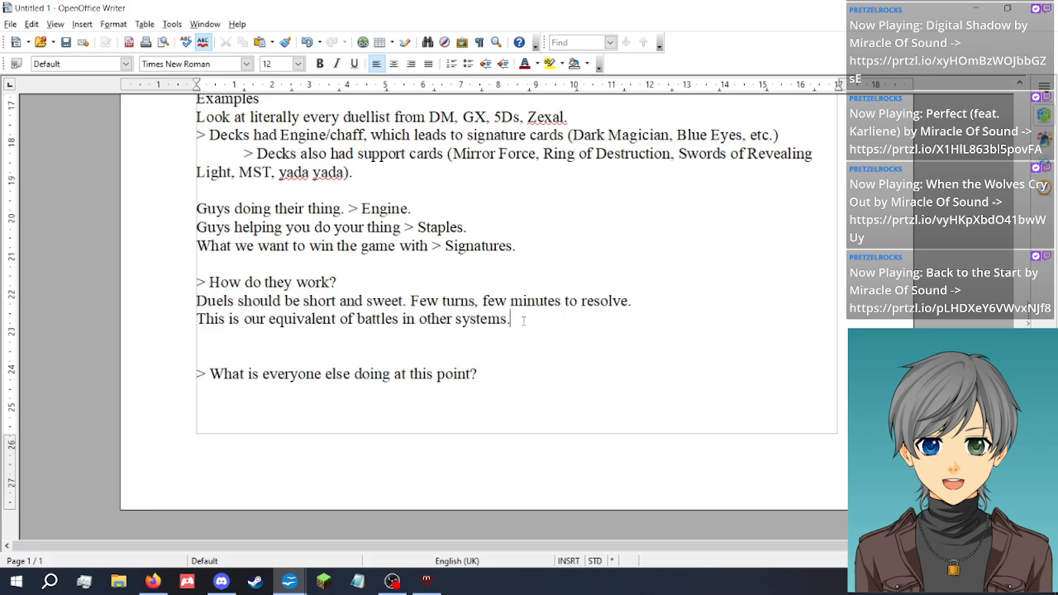
key(Return)
text(We can operate this mu)
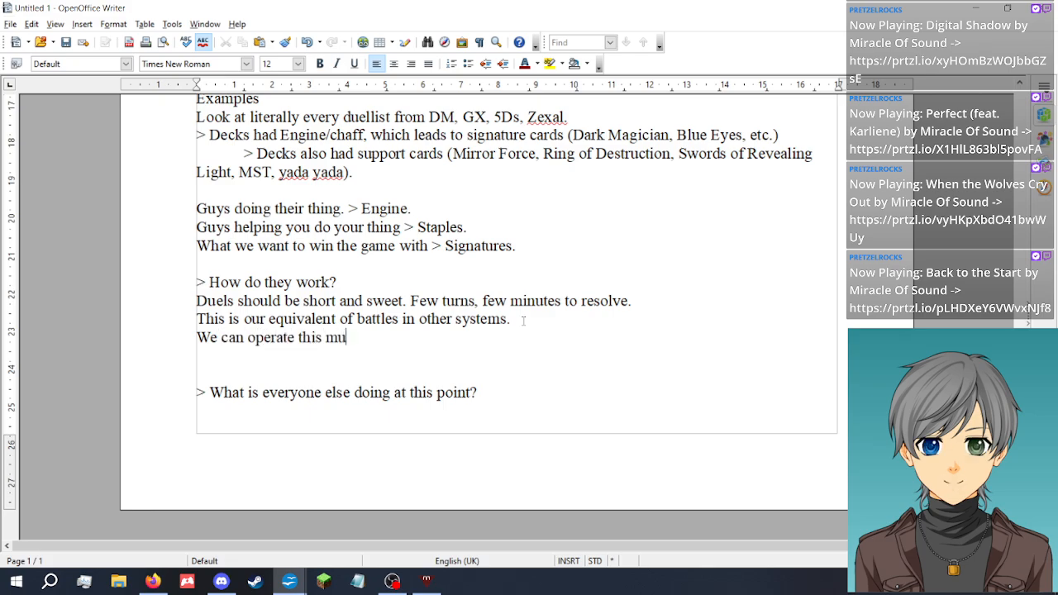
text(ch like a duel in Speed Duel/ Duel links)
key(ctrl+Left)
key(ctrl+Left)
key(ctrl+Left)
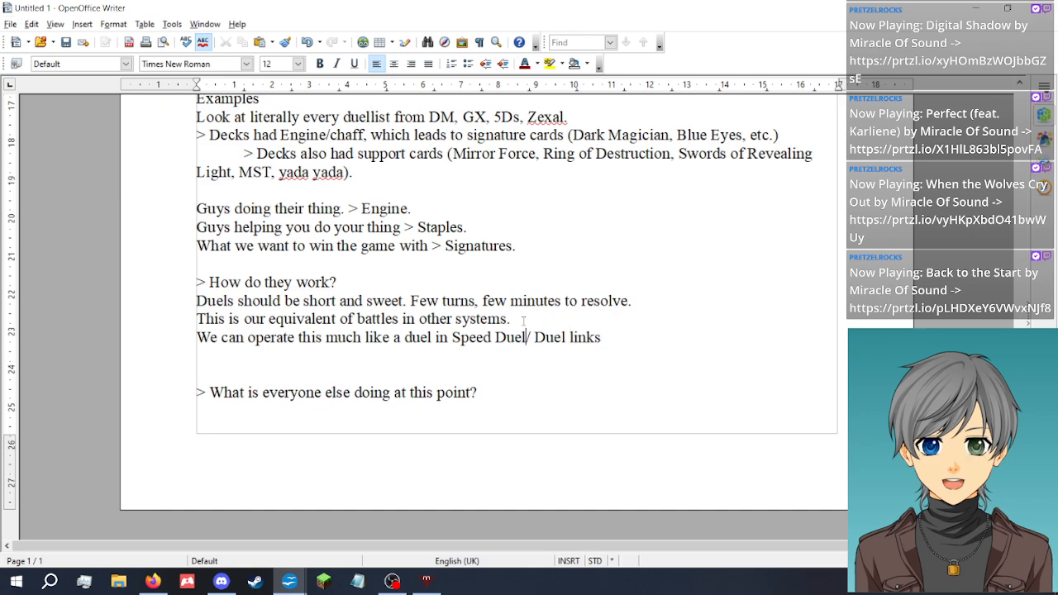
key(ctrl+Right)
key(ctrl+Right)
key(Right)
key(Right)
key(Right)
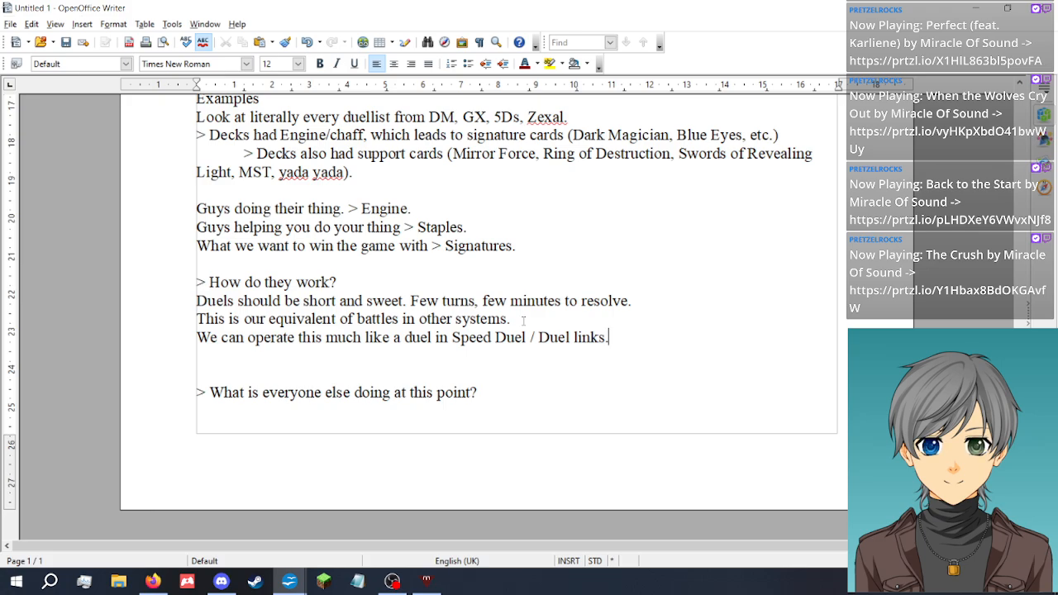
Below the Speed Duel line, write "Short duels, which are 1v1 (or 2v2), but are resolved quickly to keep everyone invested in the game."
key(Return)
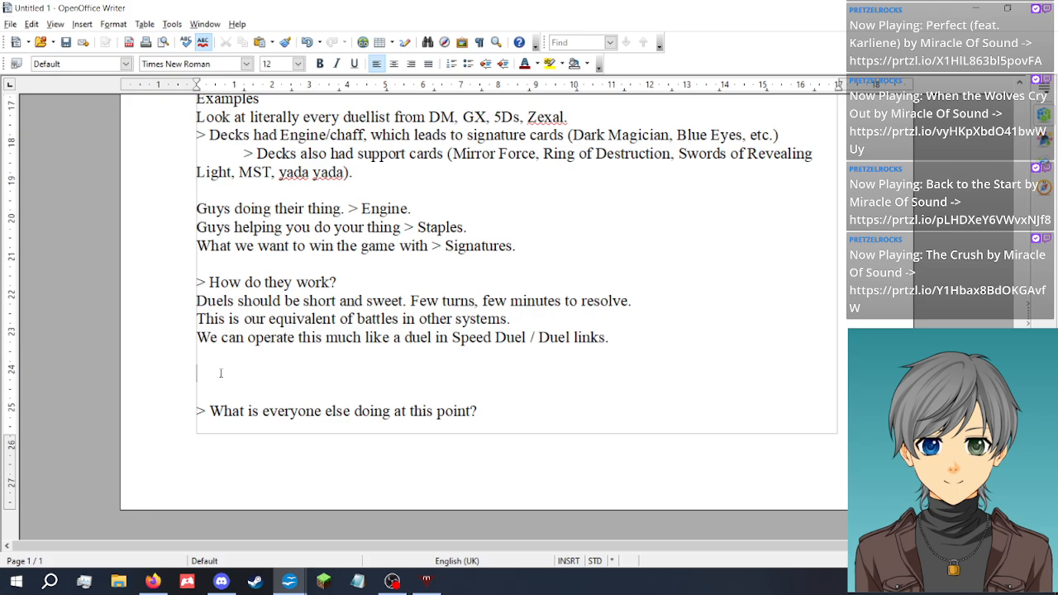
text(Shorts)
key(BackSpace)
text(duels, which are 1v1 (or 2v2)
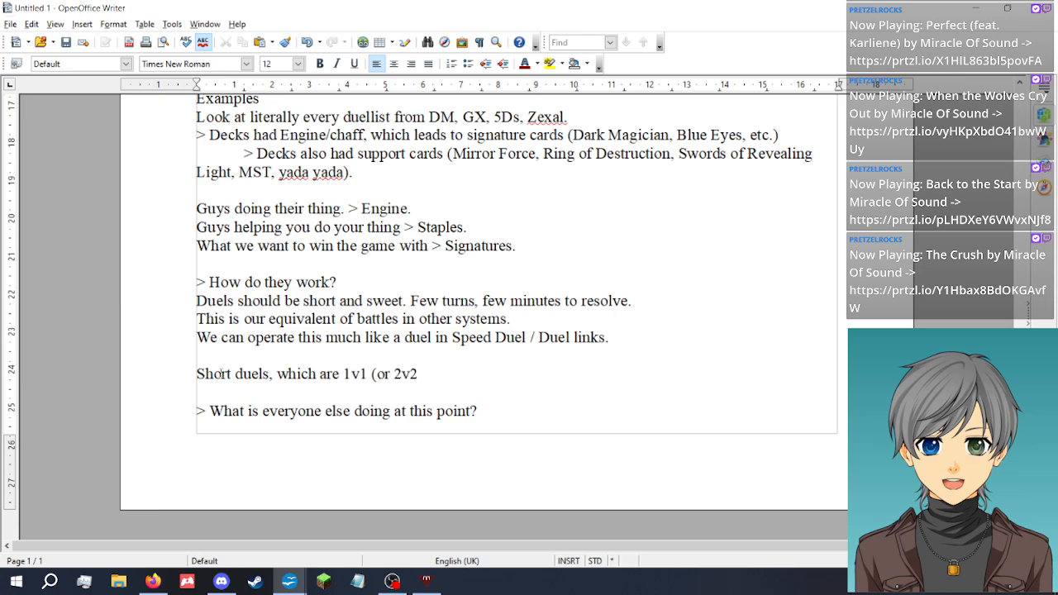
text())
key(BackSpace)
text(, but are resolved )
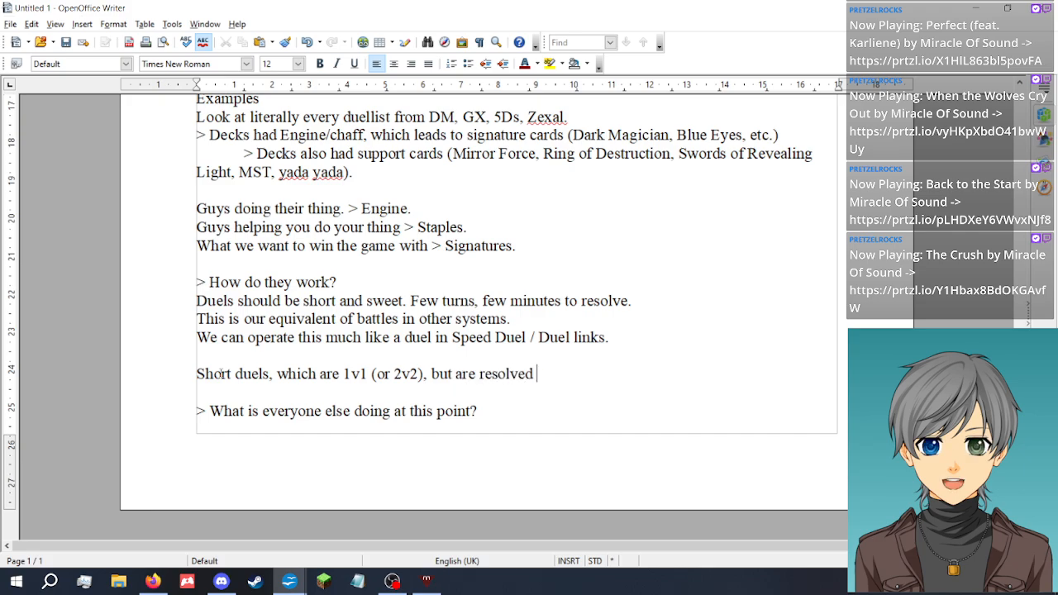
text(quickly to )
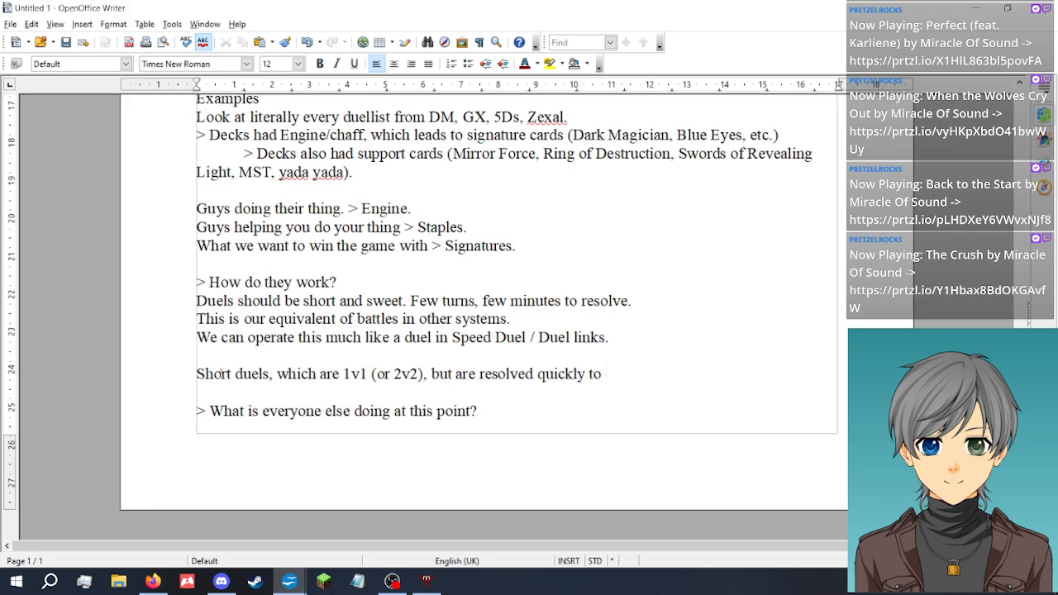
text(keep everyone )
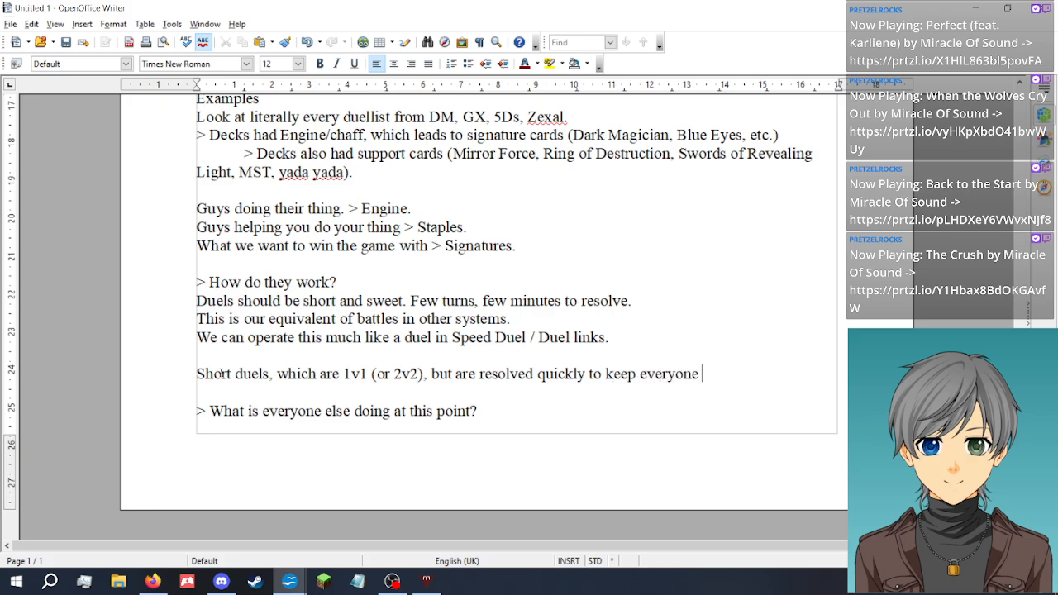
text(invested in the game.)
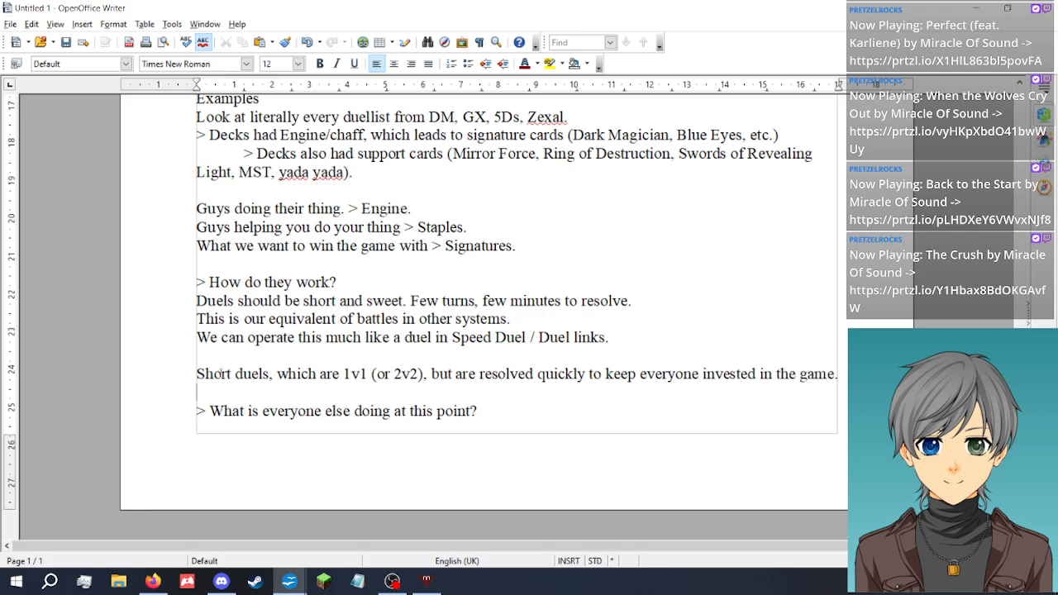
Add the line "Two kinds of duels: Blitz and Proper." below the short duels note, separated by a blank line
key(ctrl+Return)
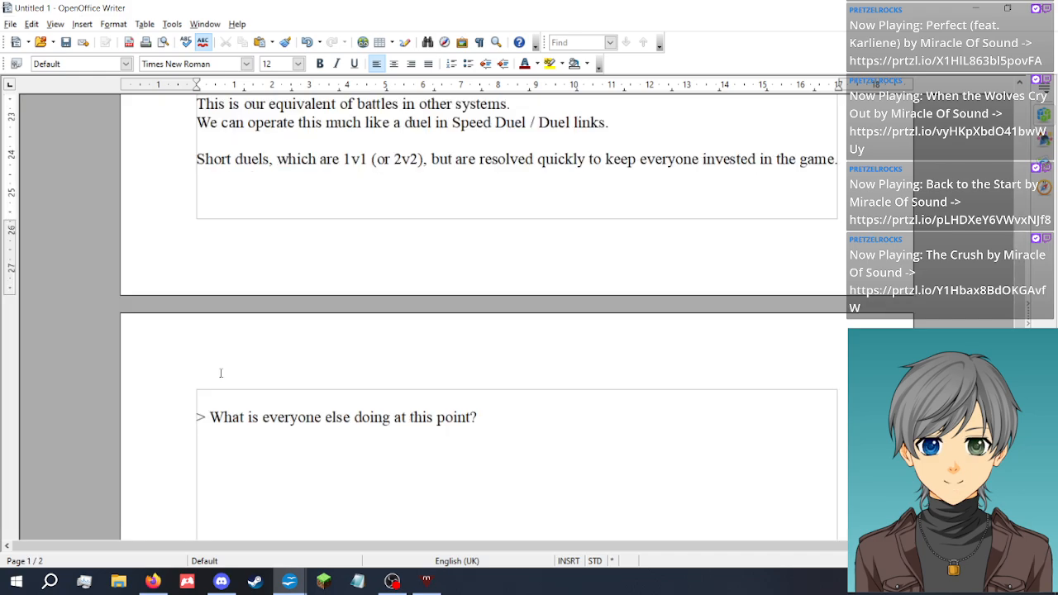
text(Two kinds of duels: )
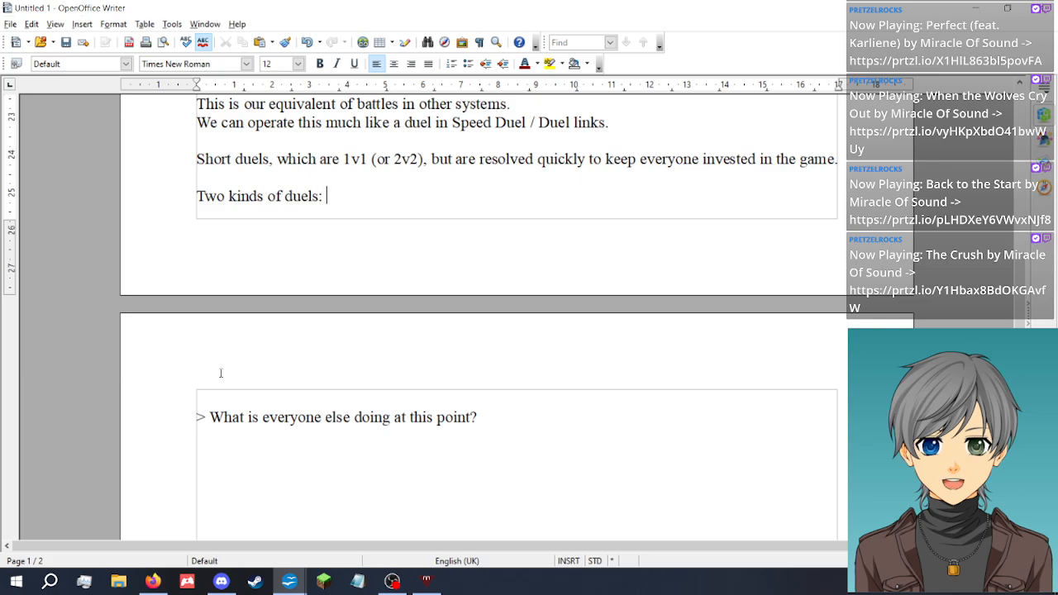
text(Blitz and Proper.)
Add the line "A Blitz duel is for the chaff / goons. Guys who would be defeated offscreen / are not important."
key(Return)
text(A Blitz duel)
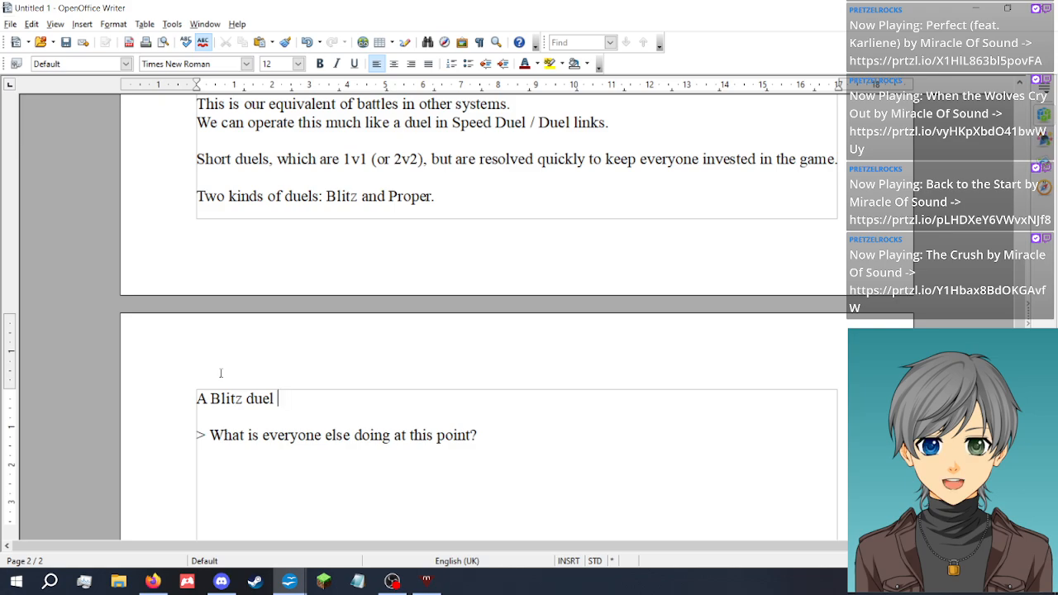
text(is for the ch)
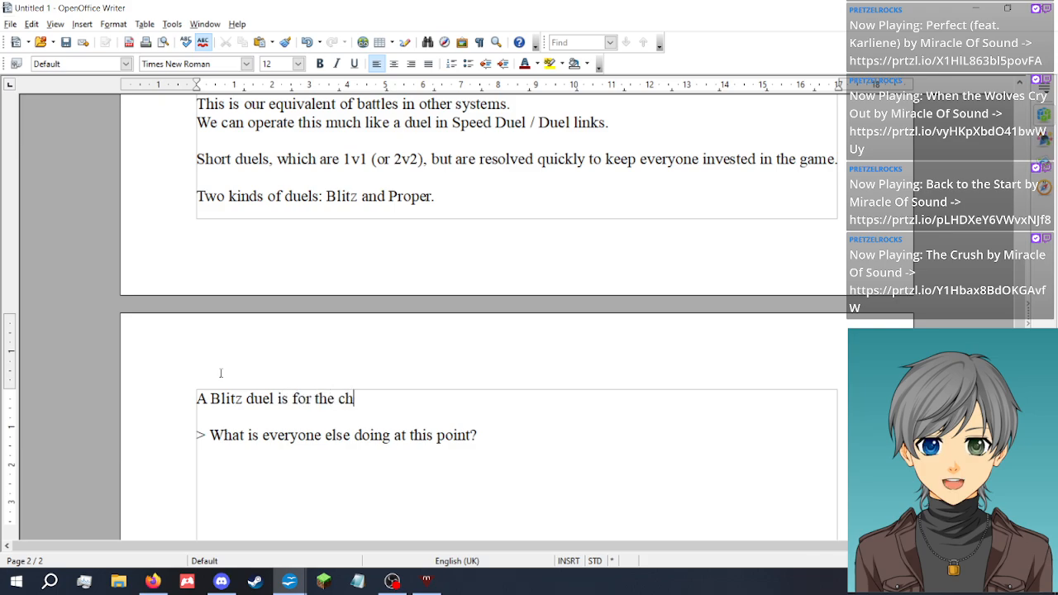
text(aff / goons)
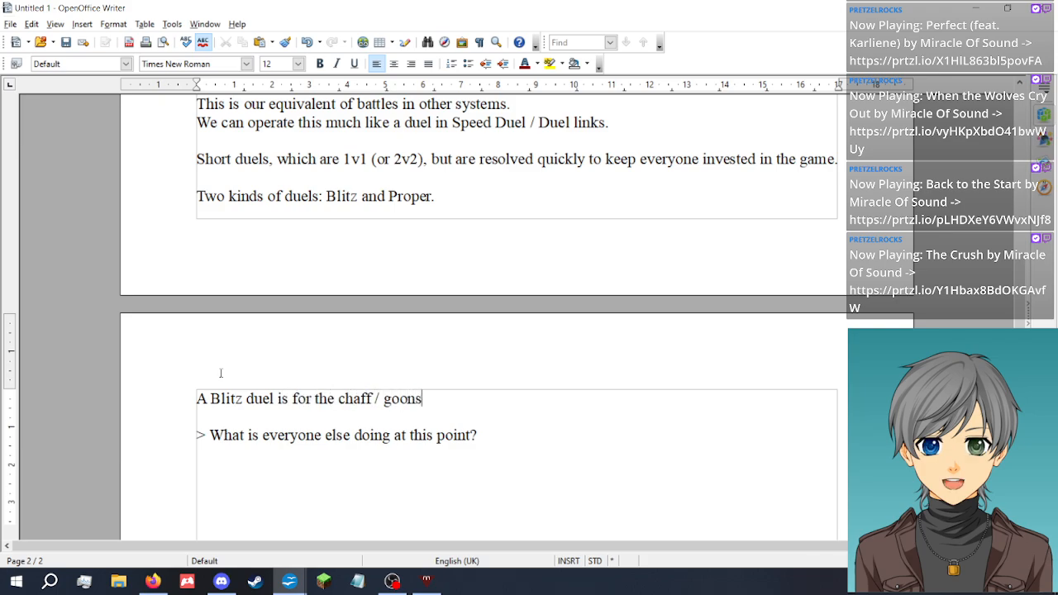
text(. Guys who would be defeated offscreen)
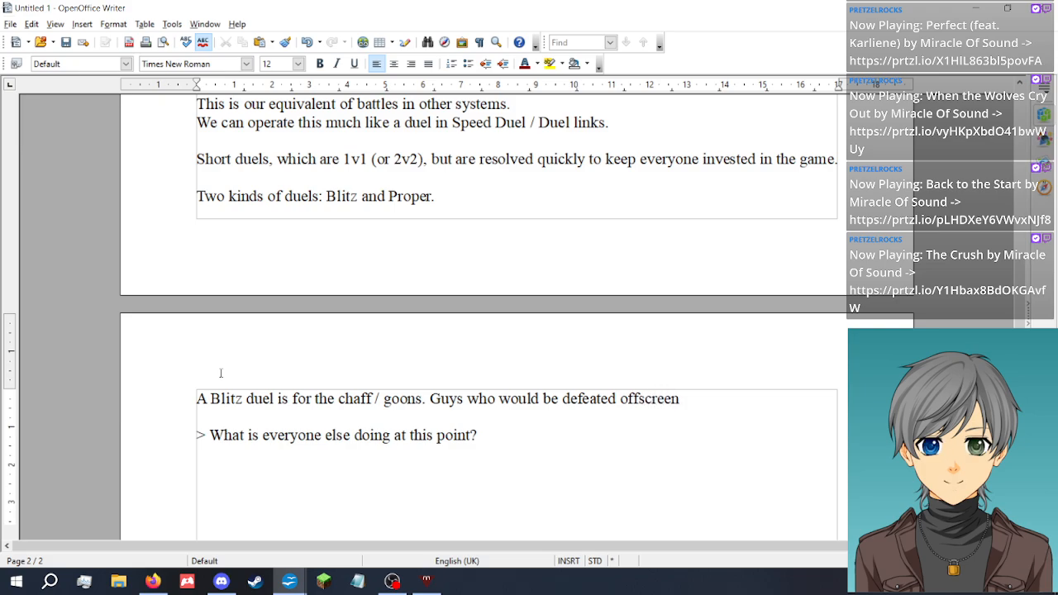
text(/ are)
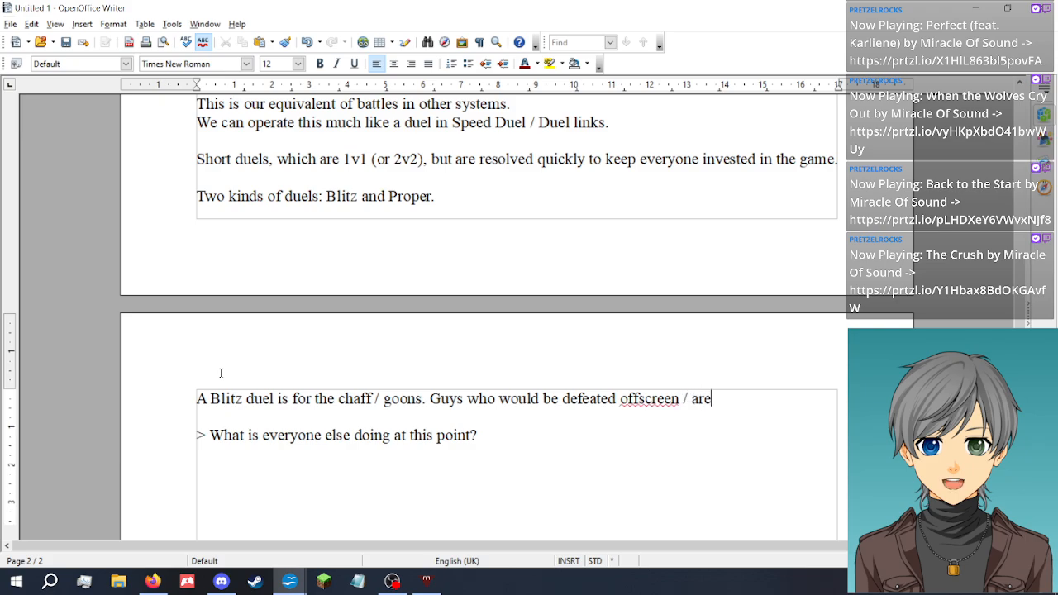
text( not important.)
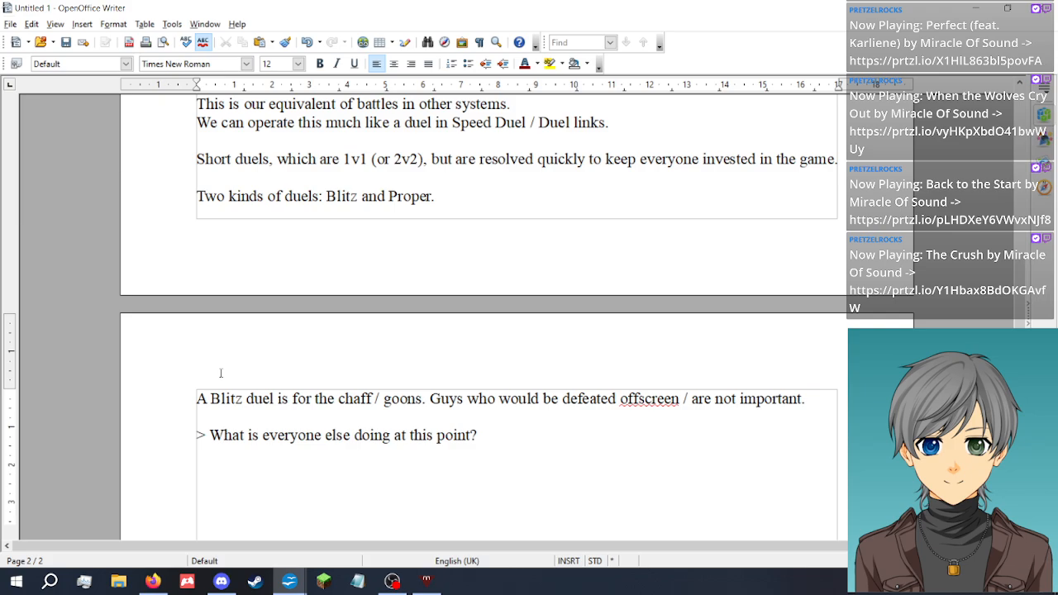
Below the Blitz duel description, write "Something simple. Compare stats of one monster in each deck (?)"
key(Return)
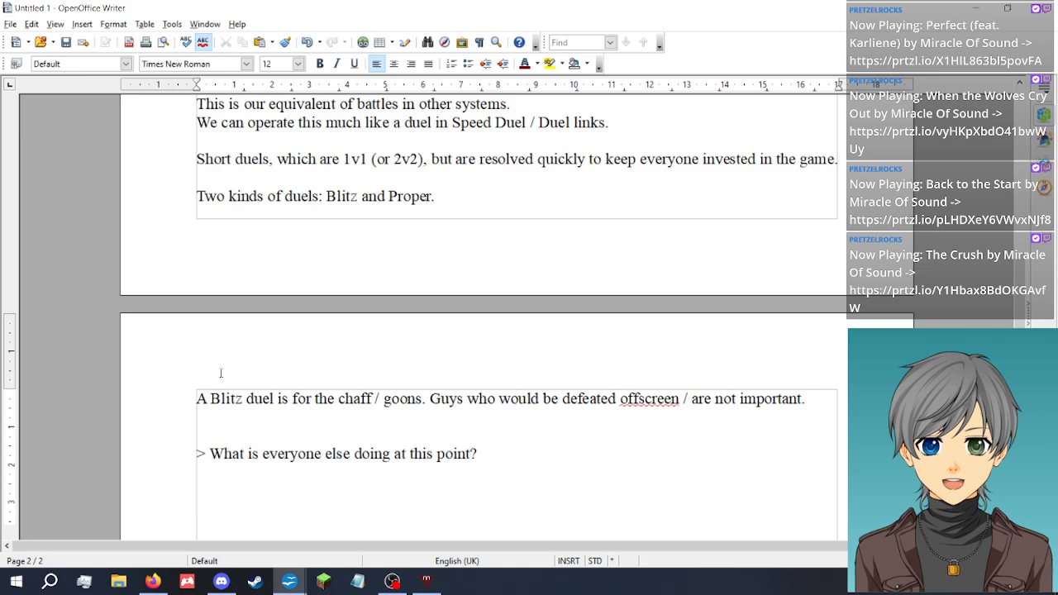
text(Something simple)
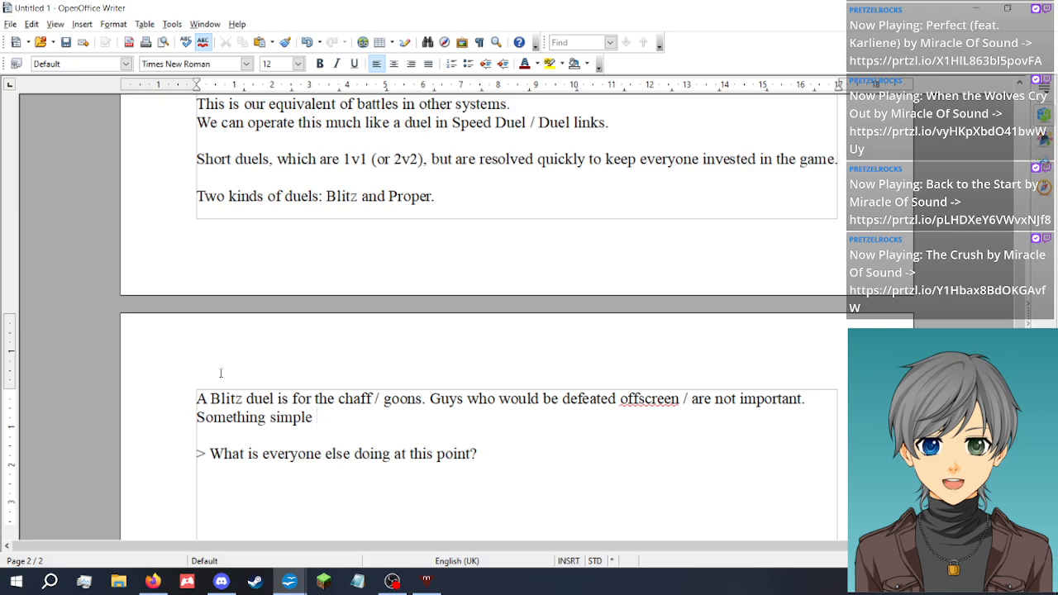
text(Comp)
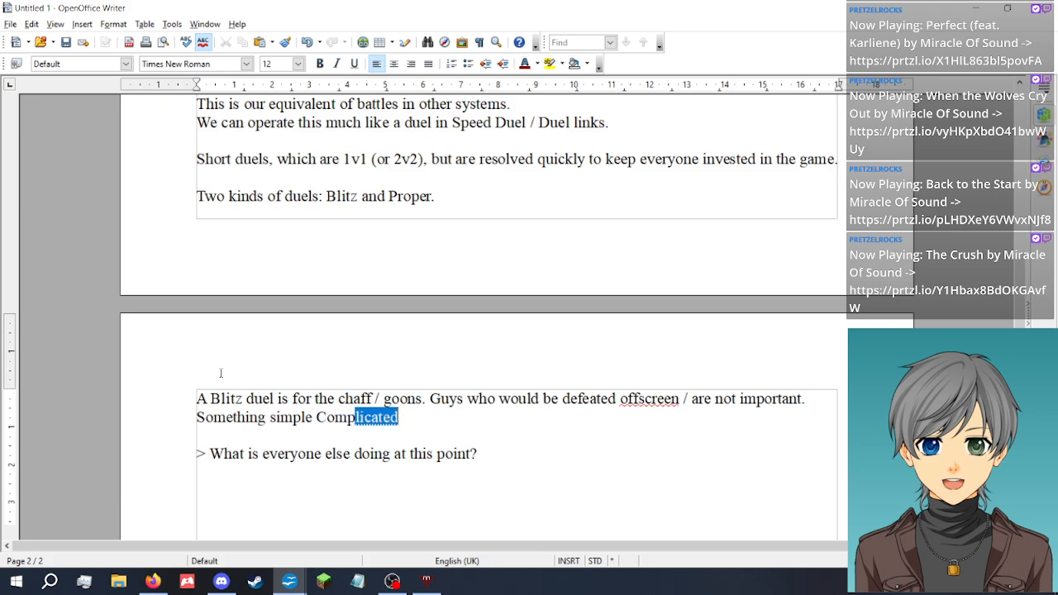
text(are the)
key(BackSpace)
key(BackSpace)
key(BackSpace)
key(ctrl+Left)
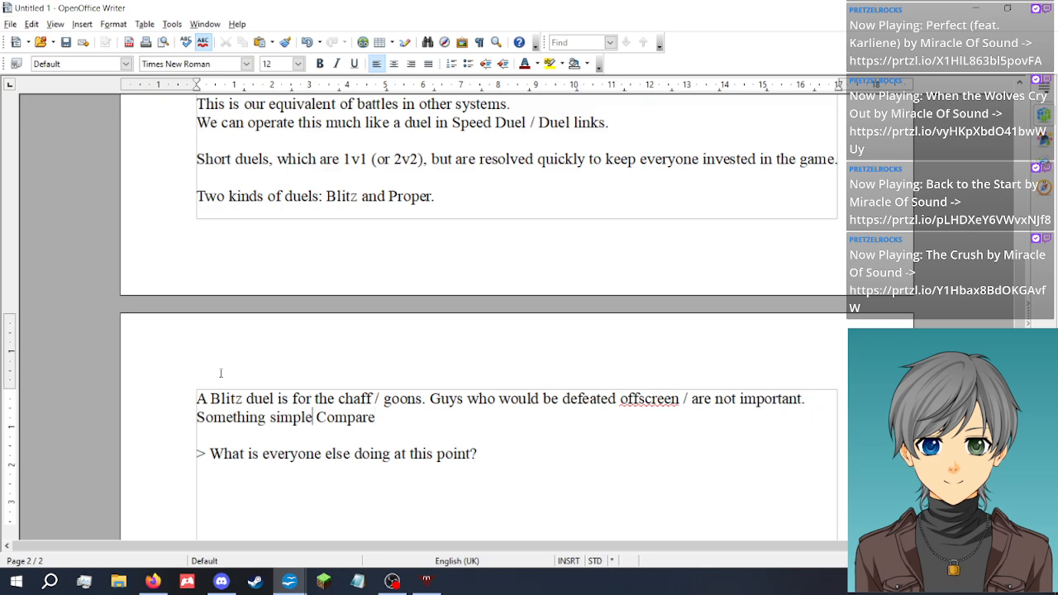
key(BackSpace)
text(.)
key(End)
text(stats of one monster in each deck)
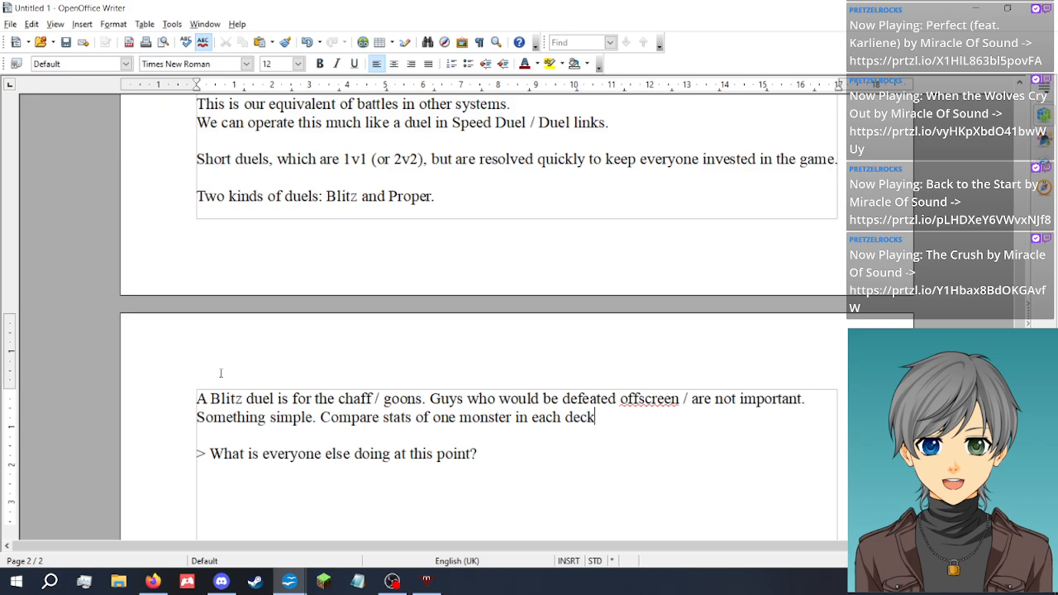
text( (?))
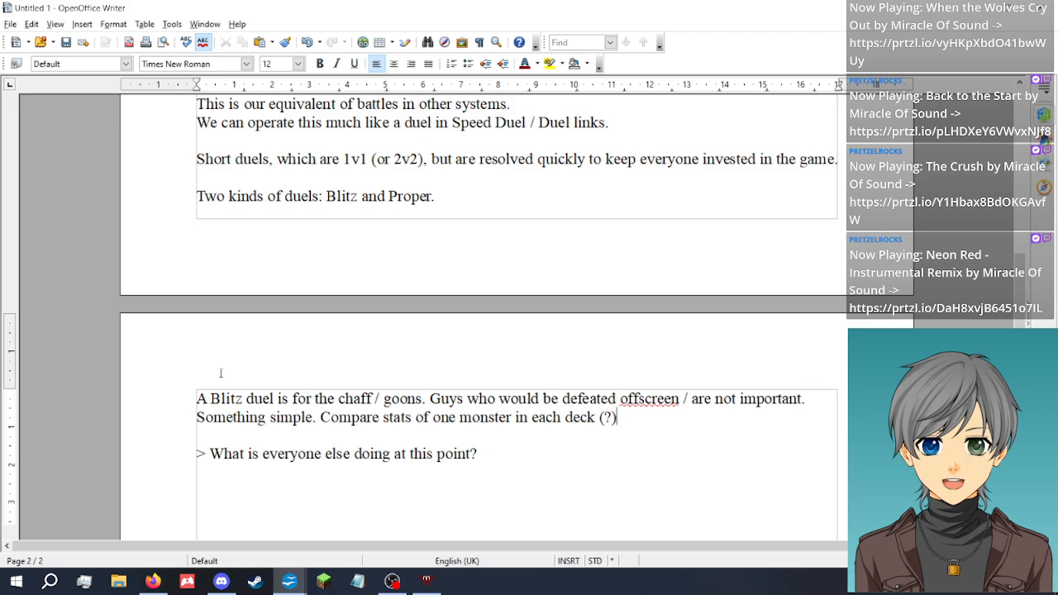
Add the line "ABSTRACT THE DUEL INTO A FASTER RESOLUTION." in capitals below the stat comparison note
key(Return)
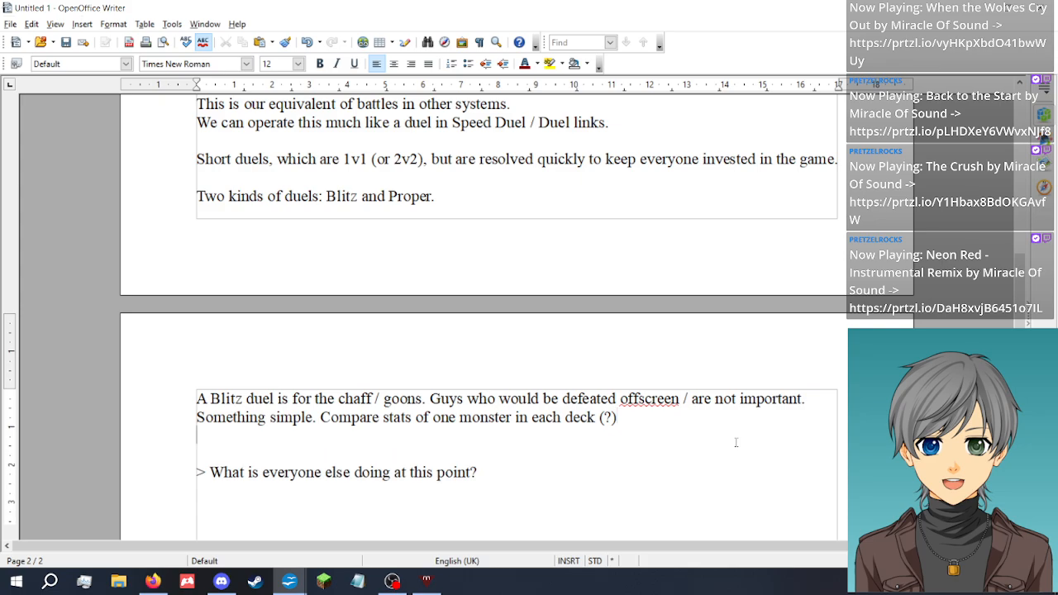
text(ABSTRACT)
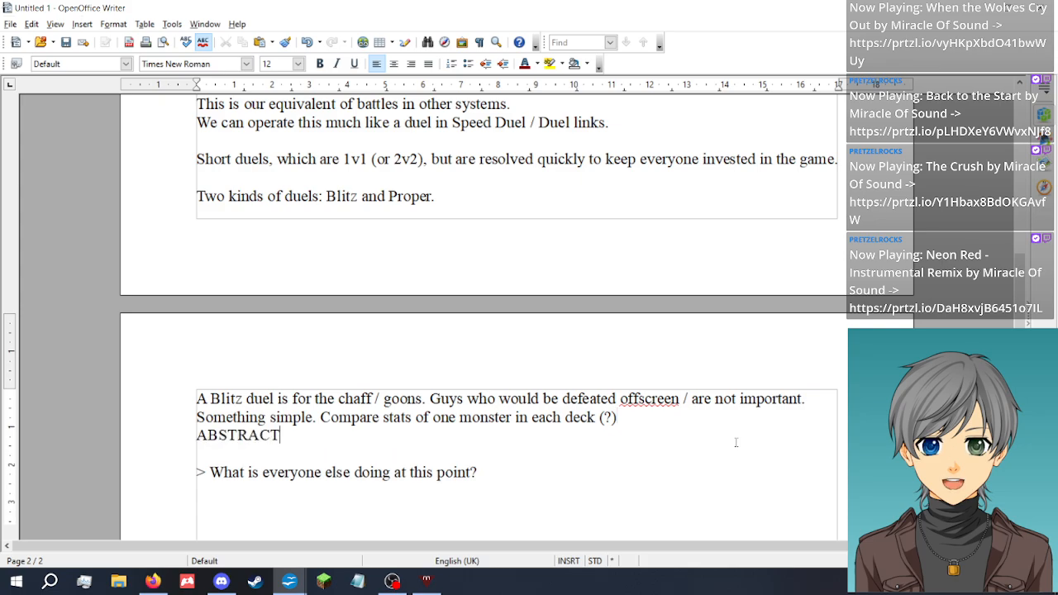
text( THE DUEL INTO A )
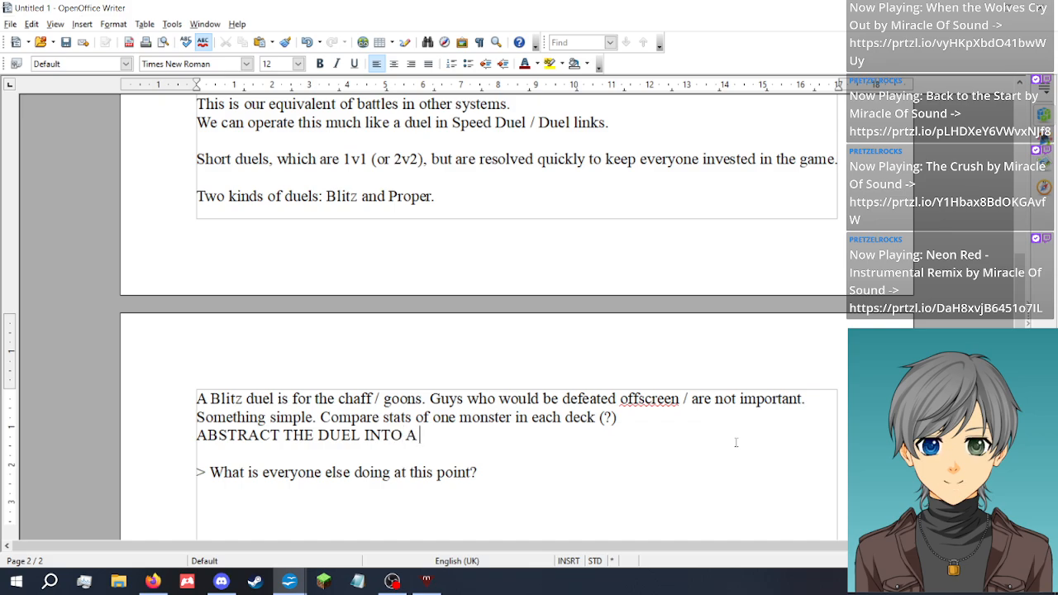
text(FASTER RESOLUTION.)
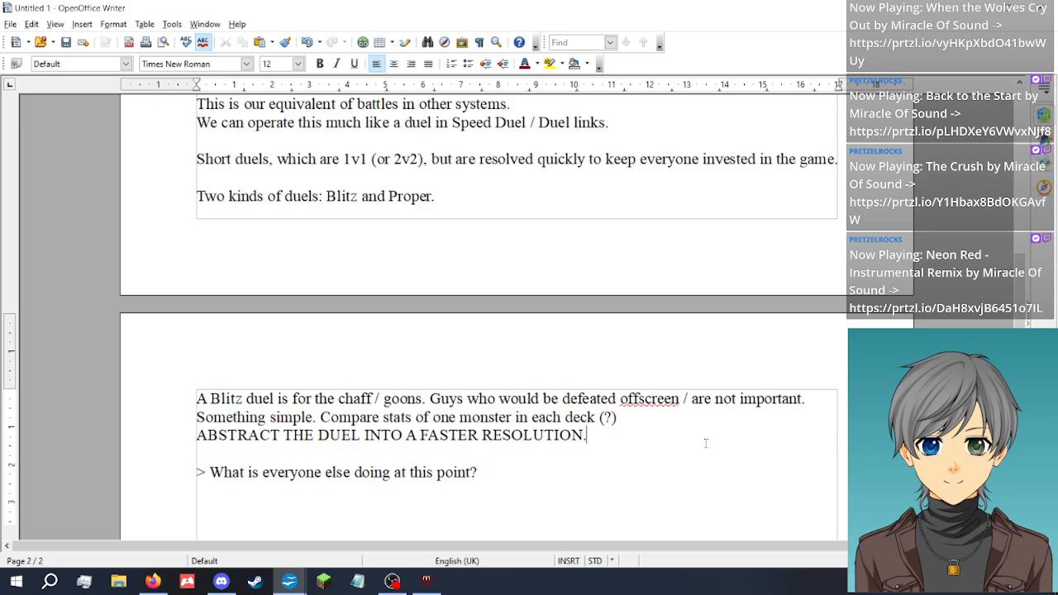
Add the heading "Proper Duel" below the Blitz notes, with a blank line above and below it
scroll(602, 387, down, 4)
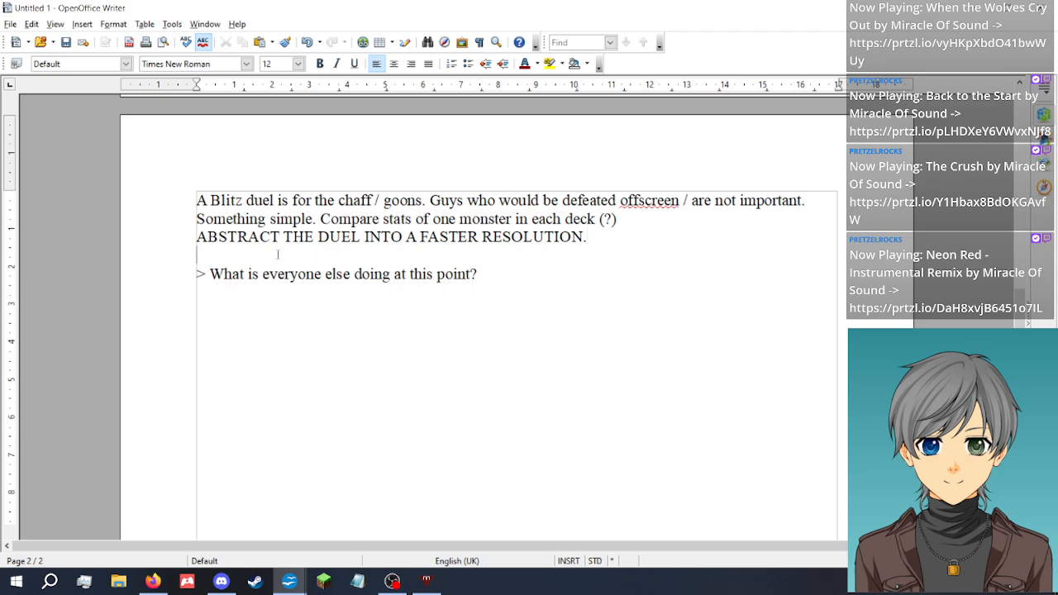
key(Return)
key(Return)
key(Up)
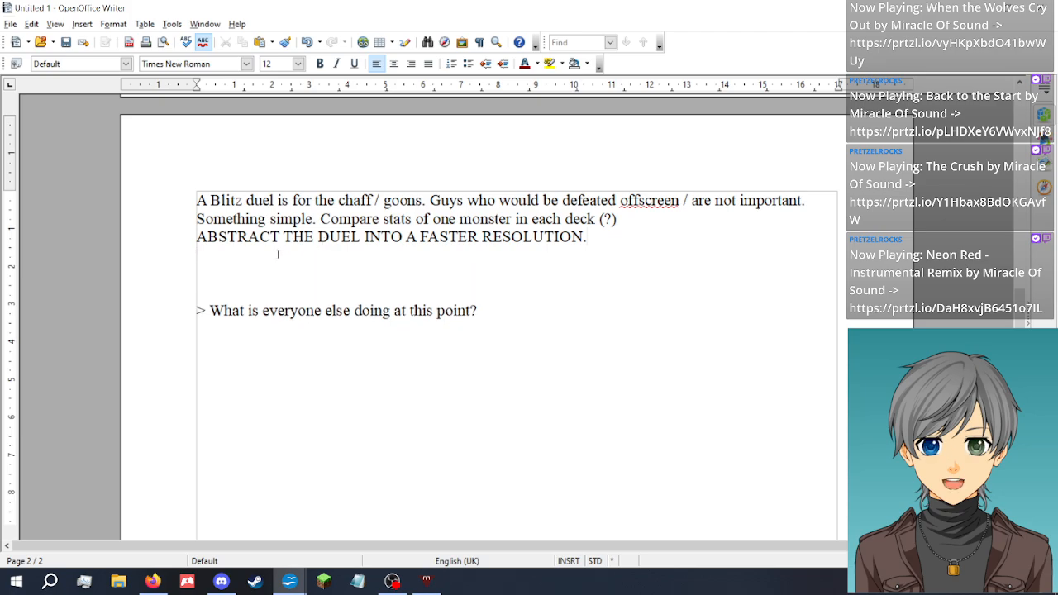
text(Proper Duel)
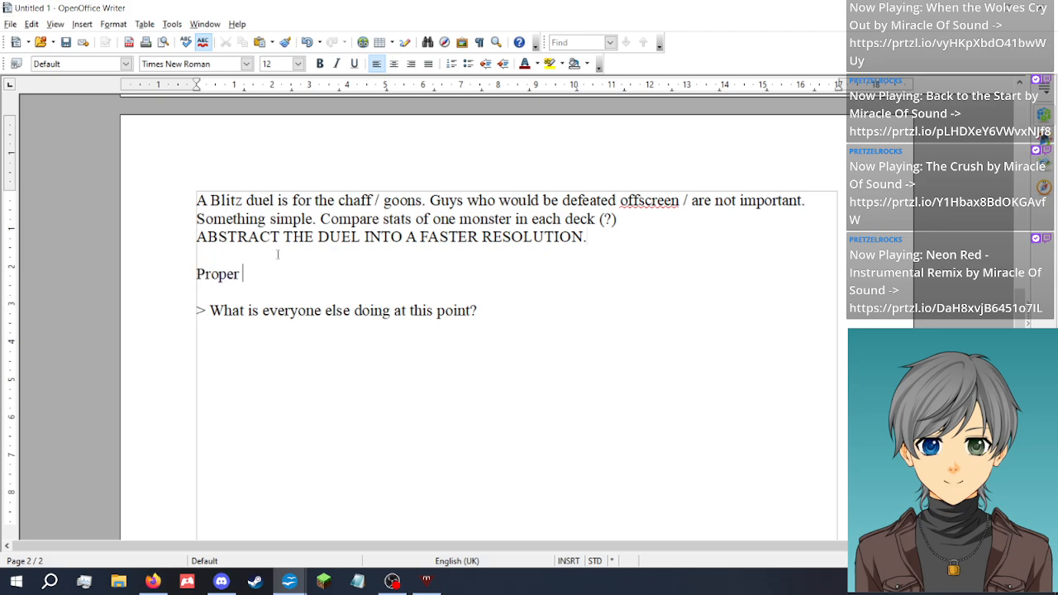
Write "Should run 3-5 minutes." on the line under the "Proper Duel" heading
key(Return)
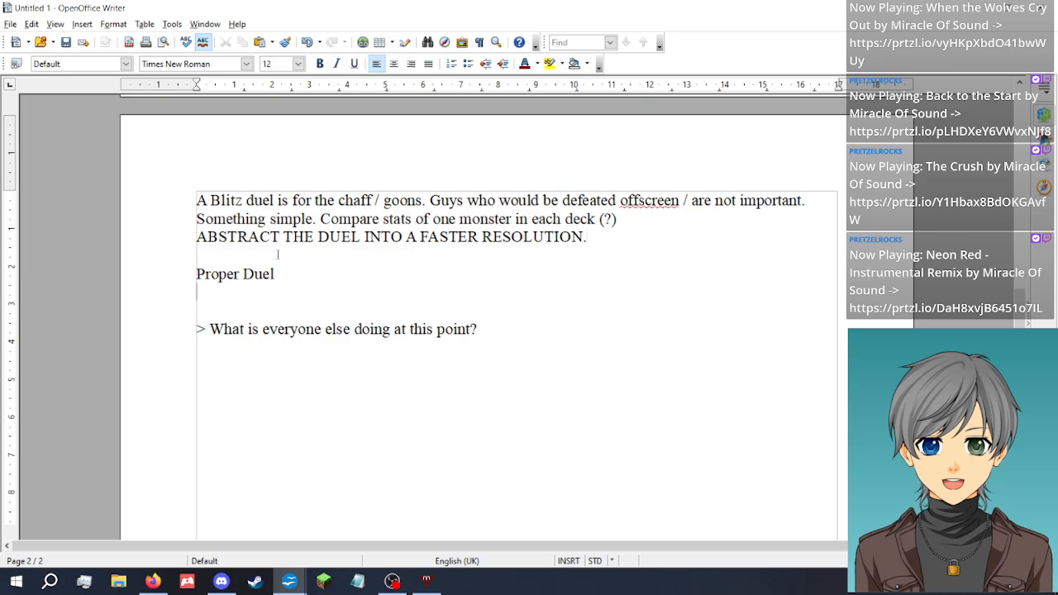
text(Should run 3-10 min)
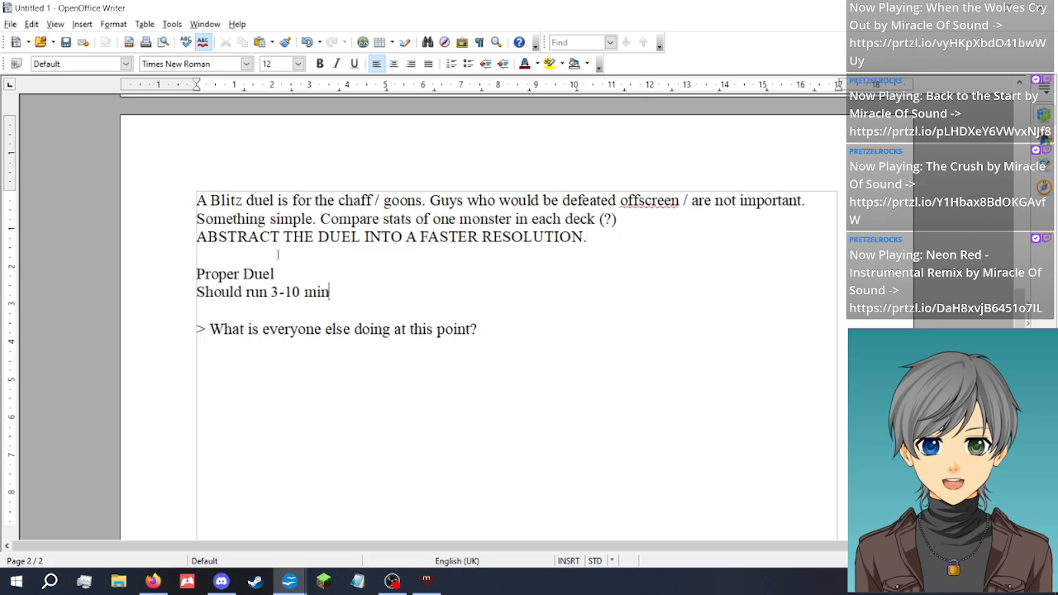
text(utes.)
key(ctrl+Left)
key(ctrl+Left)
key(BackSpace)
key(BackSpace)
text(5)
key(ctrl+Right)
key(ctrl+Right)
key(ctrl+Right)
key(ctrl+Right)
key(ctrl+Right)
key(ctrl+Left)
Add "LP 4000" below the Proper Duel running time, separated by a blank line, and leave blank lines after it
key(Return)
key(Return)
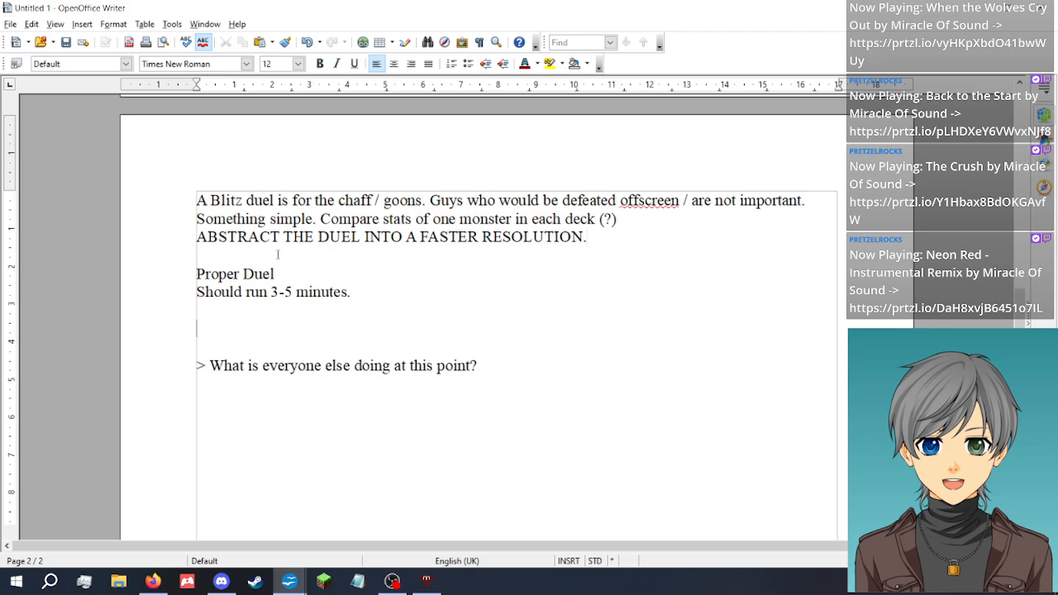
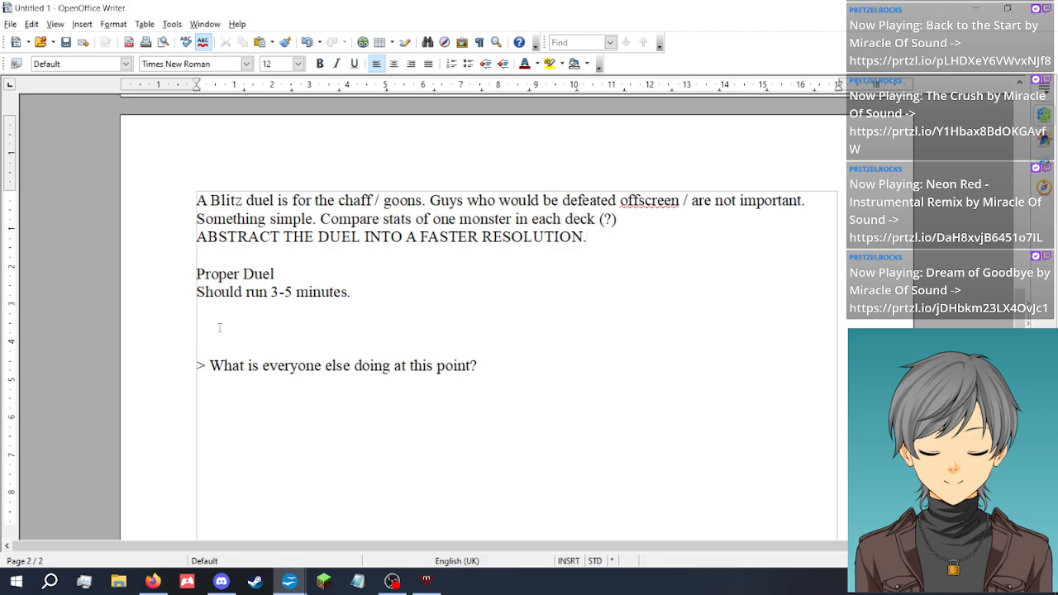
text(LP)
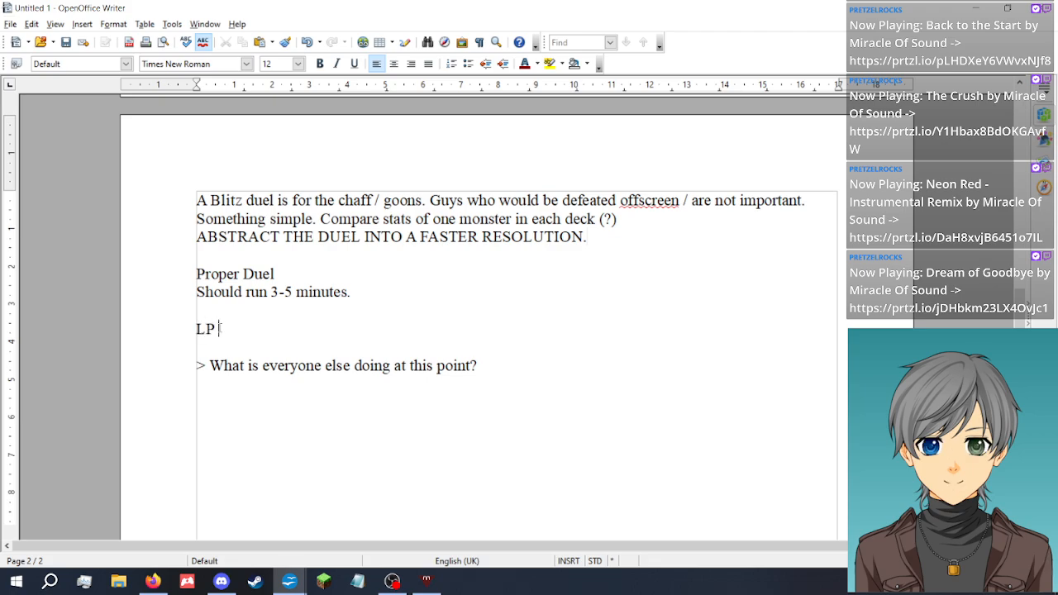
text( 4000)
key(Right)
key(Left)
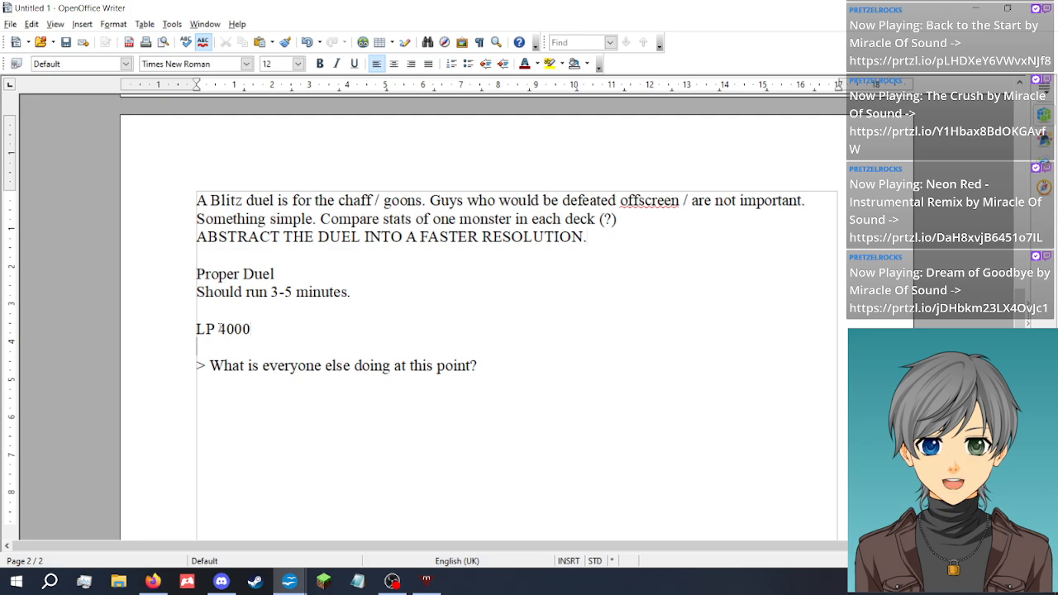
key(Return)
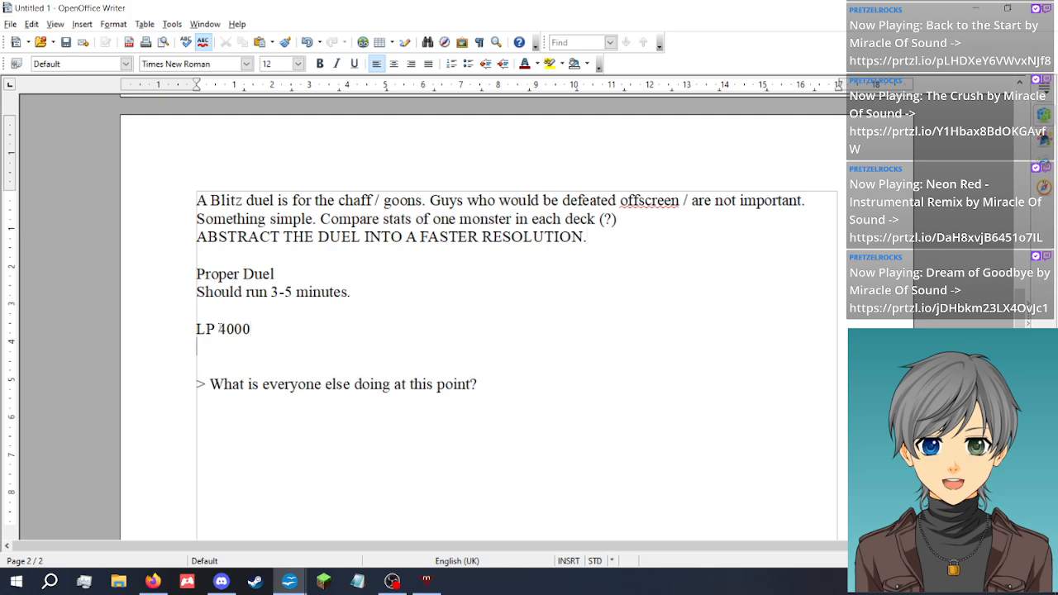
key(Return)
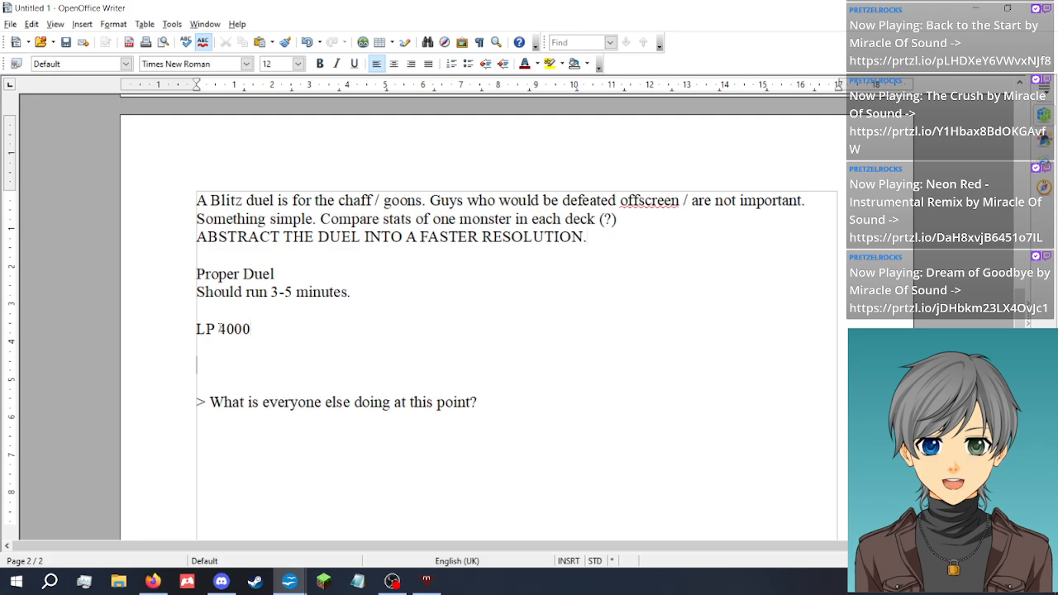
Add the line "Deck Size – 10-15 cards in Main" directly below "LP 4000"
click(227, 328)
key(Right)
key(Right)
key(Right)
key(Left)
key(Left)
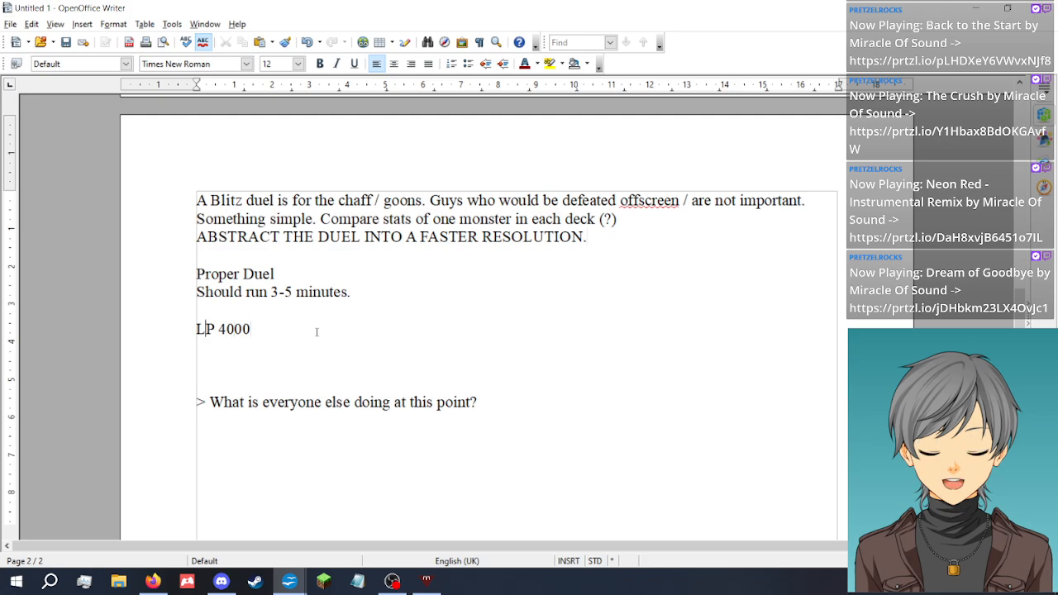
key(Right)
key(Right)
key(Right)
key(Right)
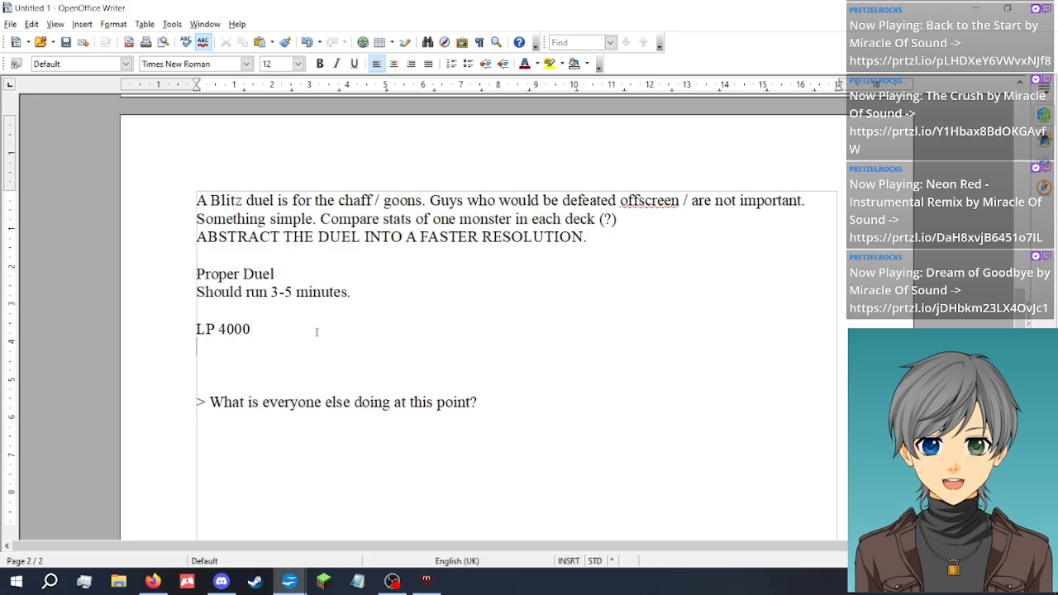
text(Deck Size)
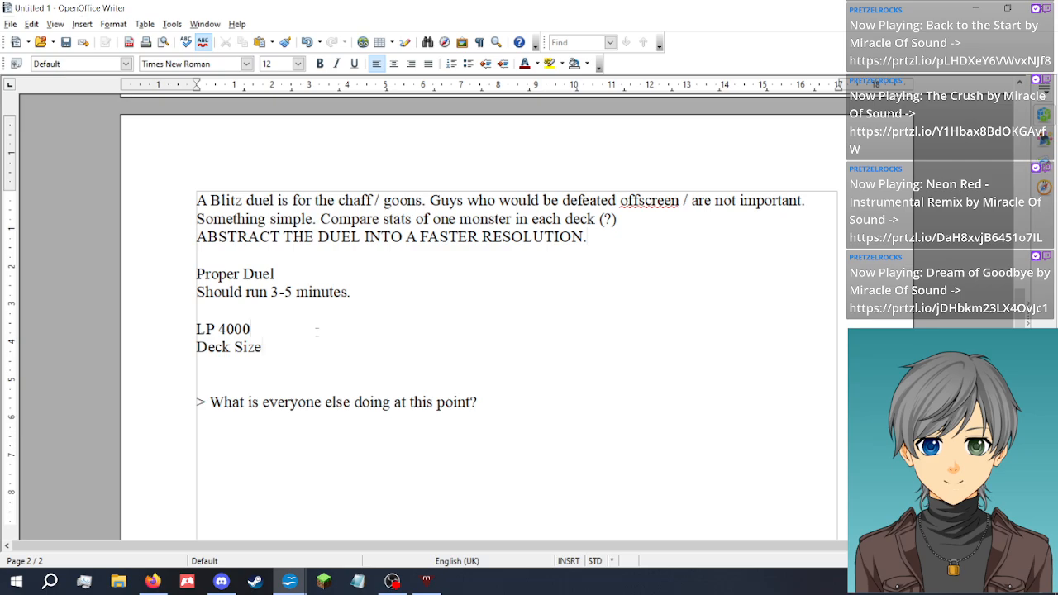
text( - 10)
key(BackSpace)
text(-15 cards.)
key(BackSpace)
text(in Mian)
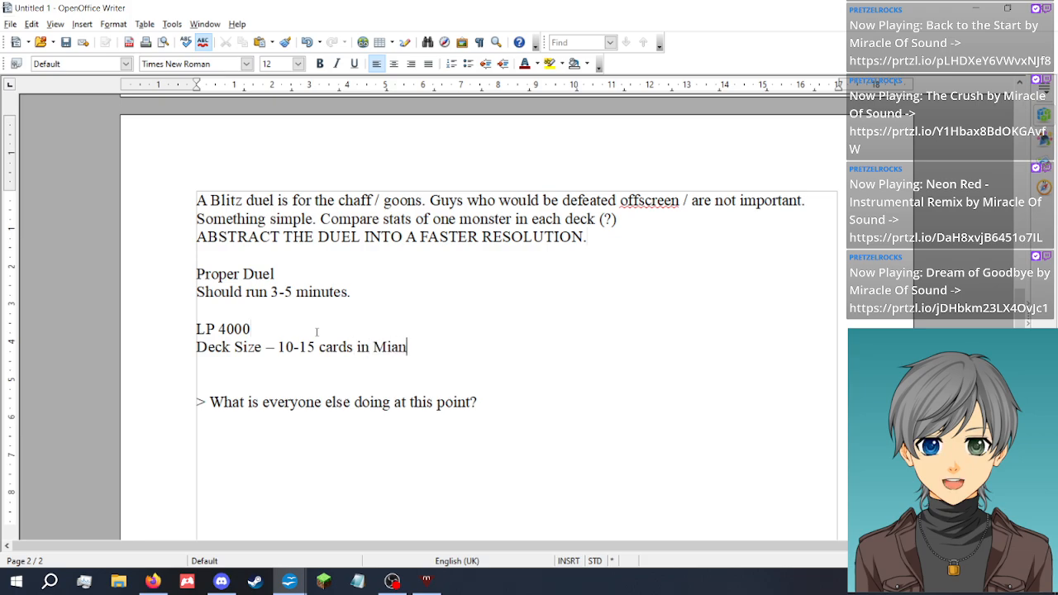
key(BackSpace)
key(BackSpace)
key(BackSpace)
text(ain)
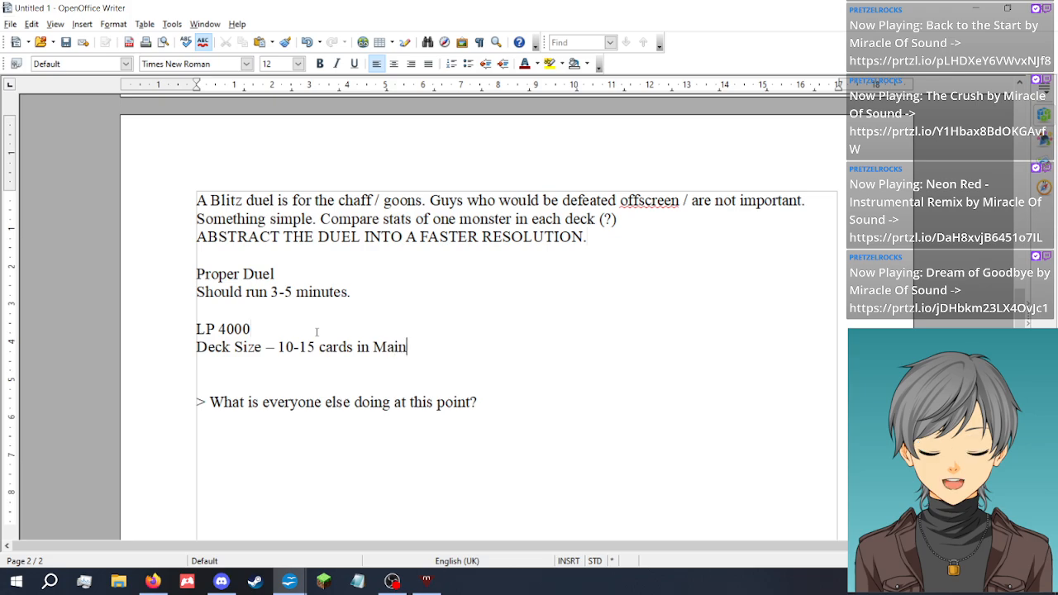
Write "Extra - 5" on the line below the main deck size
key(Down)
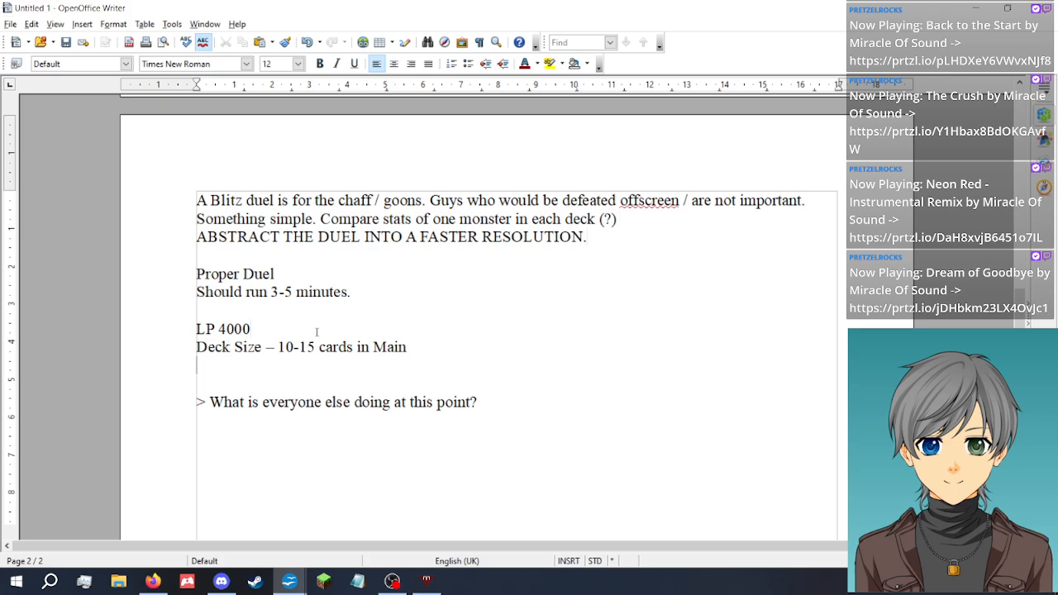
click(462, 351)
click(403, 360)
text(S)
key(BackSpace)
text(Extra -)
text(5)
Write "Signature Cards 3*" on the line below the Extra deck count
key(Down)
text(Signature )
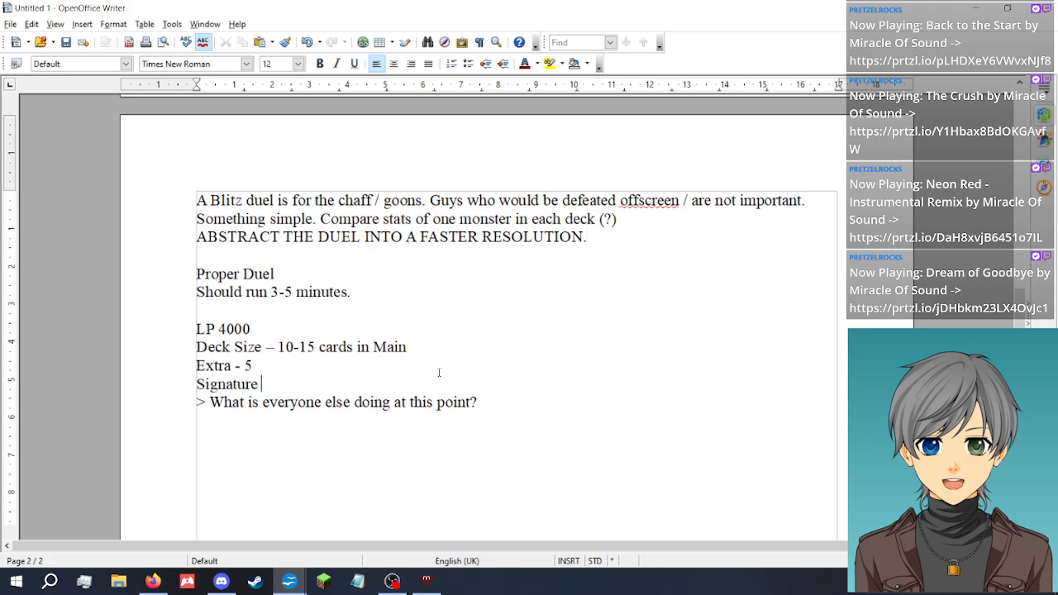
text(Cards 3)
key(BackSpace)
text(2)
key(BackSpace)
text(3)
key(BackSpace)
text(2)
key(BackSpace)
text(3)
key(BackSpace)
text(3)
key(BackSpace)
text(23)
key(BackSpace)
key(BackSpace)
text(3)
key(BackSpace)
text(*)
Add "Field zones, phases, etc. follow standard format rules." below the signature cards line, separated by a blank line
key(Return)
key(Return)
key(Up)
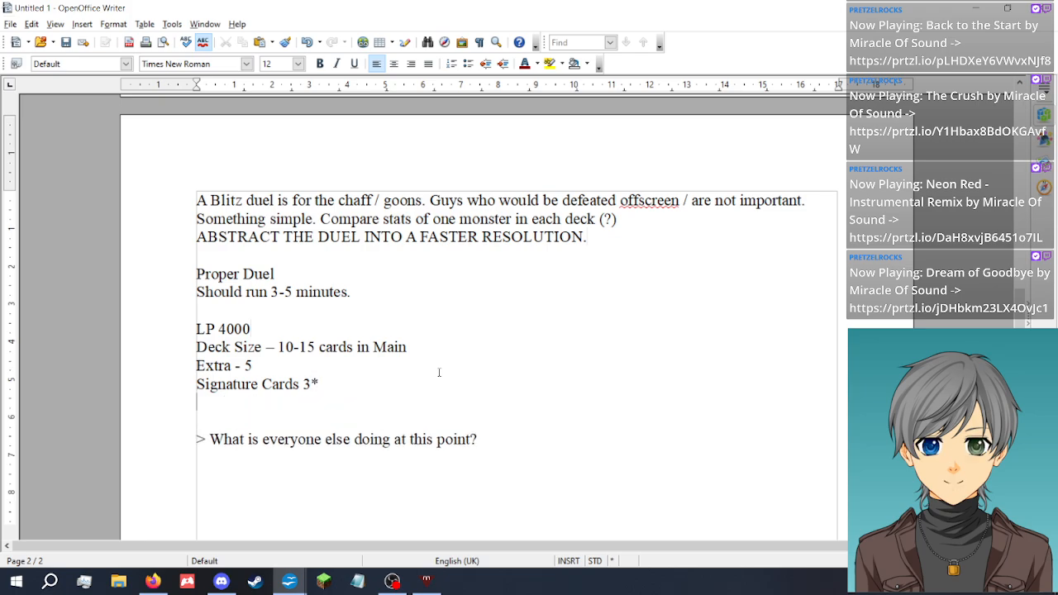
key(Return)
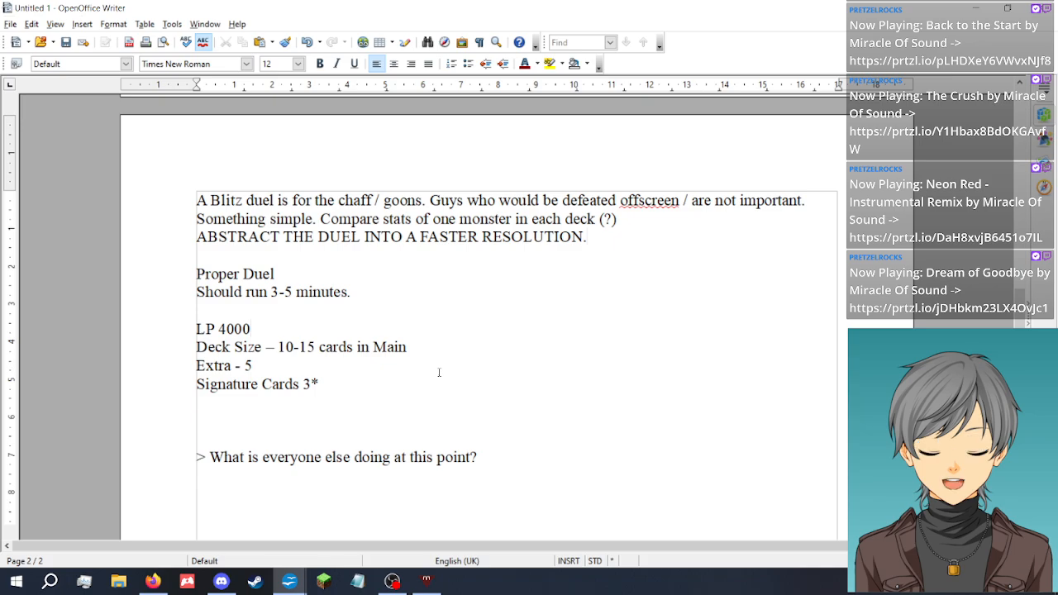
text(Field)
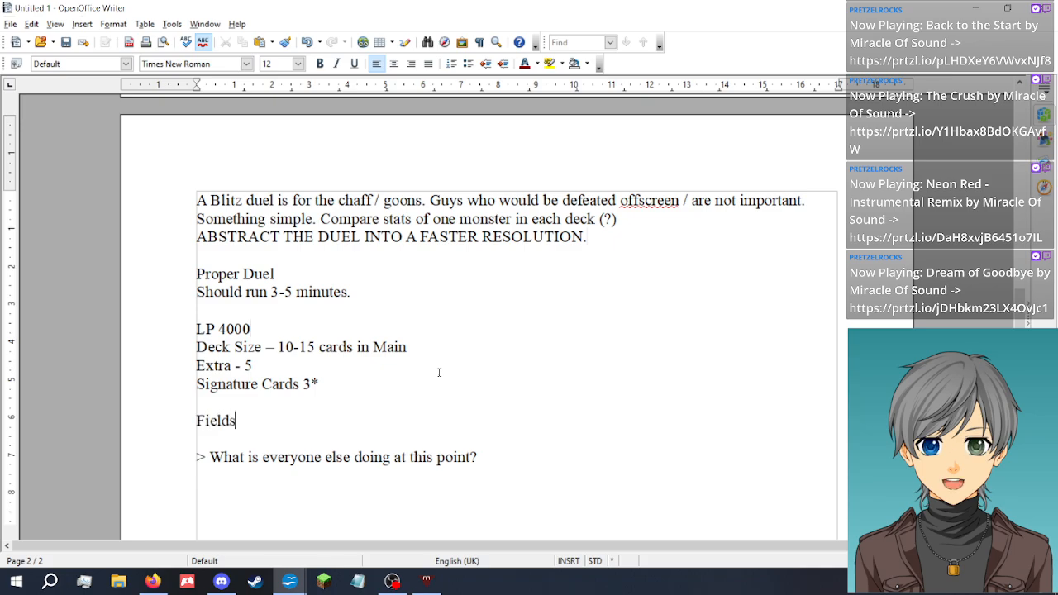
text( zones, phases, etc)
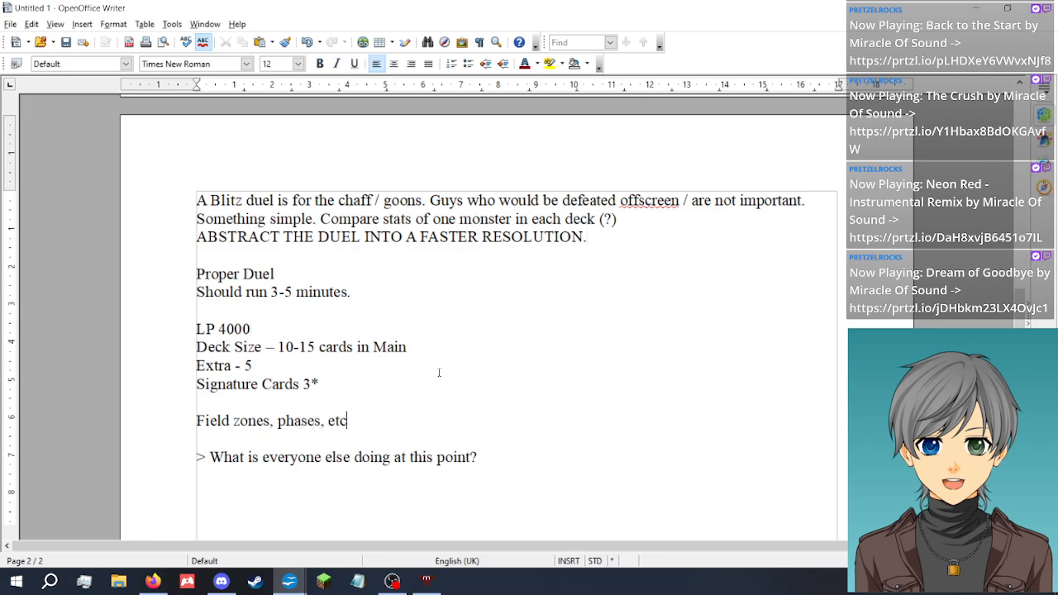
key(BackSpace)
text(. follow)
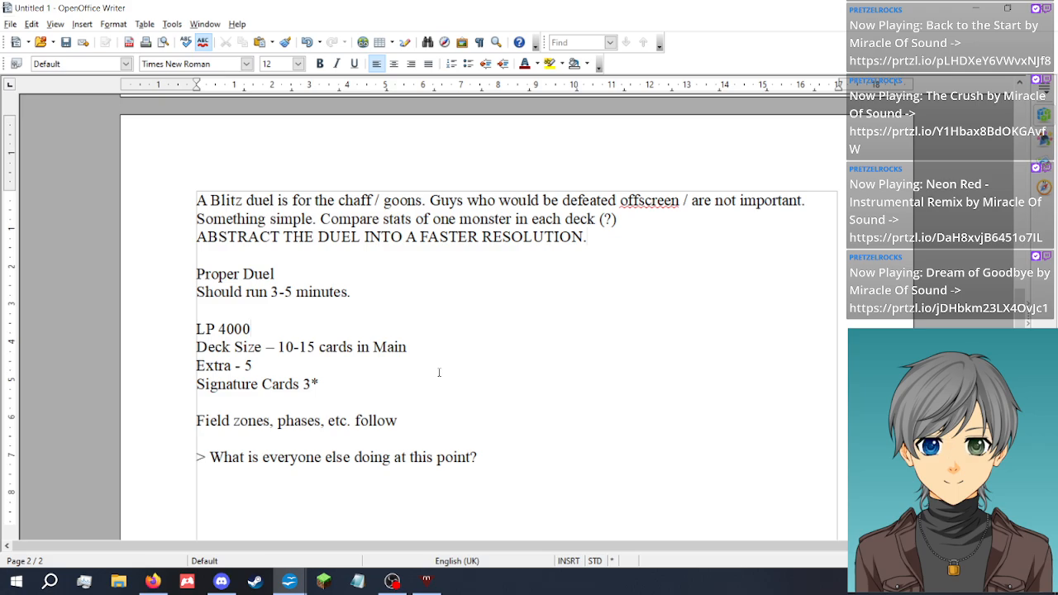
text(standard f)
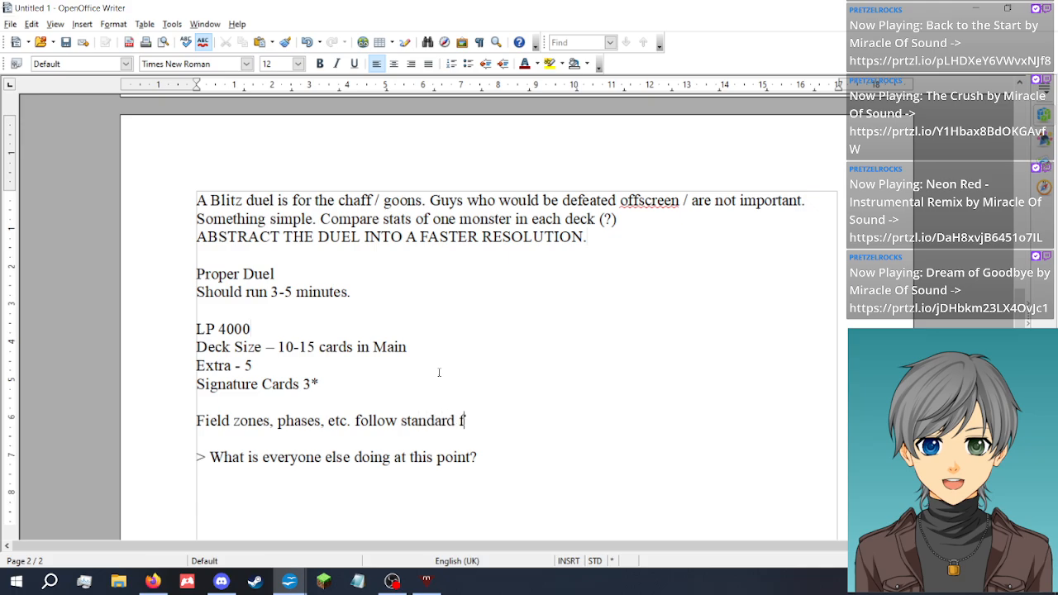
text(ormat rules.)
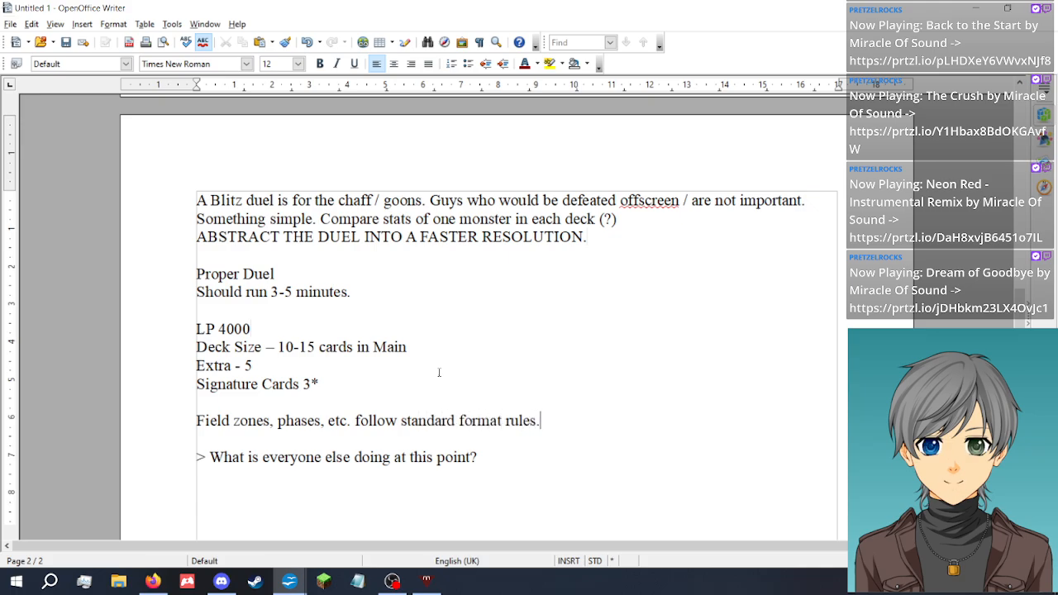
Add the line "Banlist as TCG banlist, with following exceptions:" below the standard format rules line
key(Return)
key(Return)
key(BackSpace)
text(Ban)
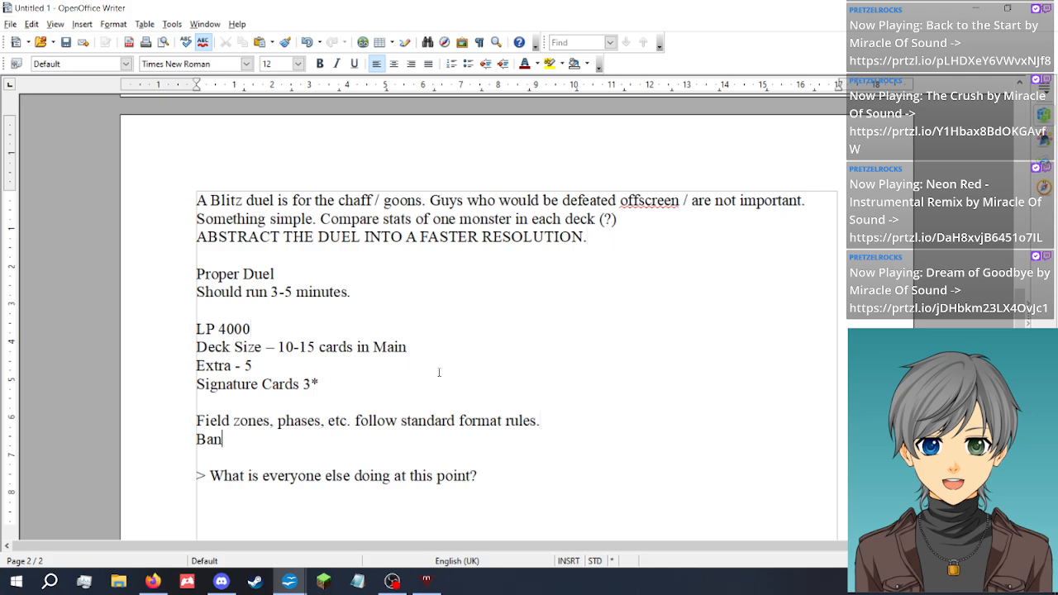
text(list as)
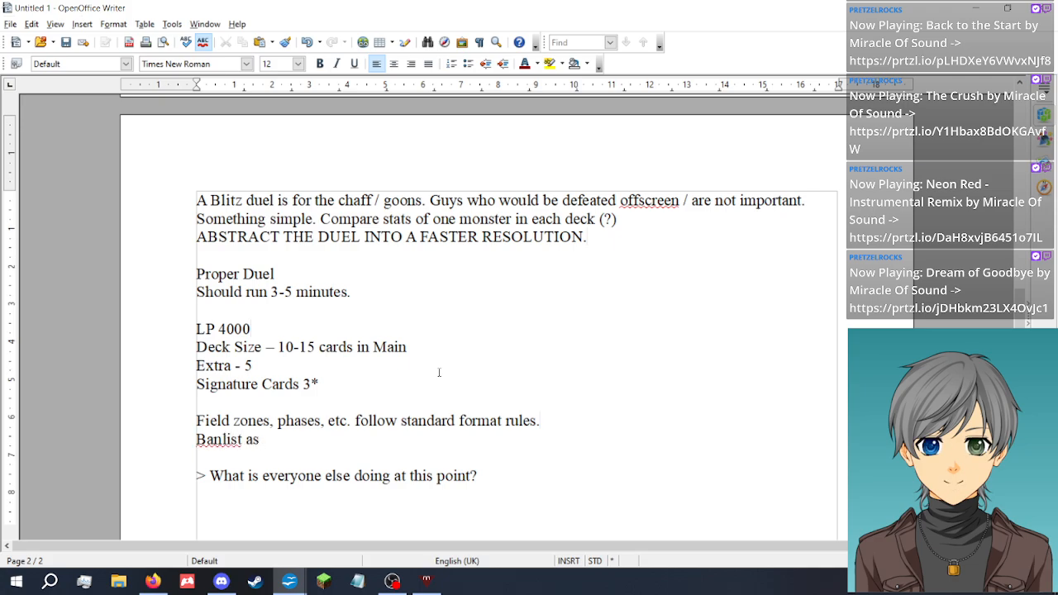
text( TCG banlist,)
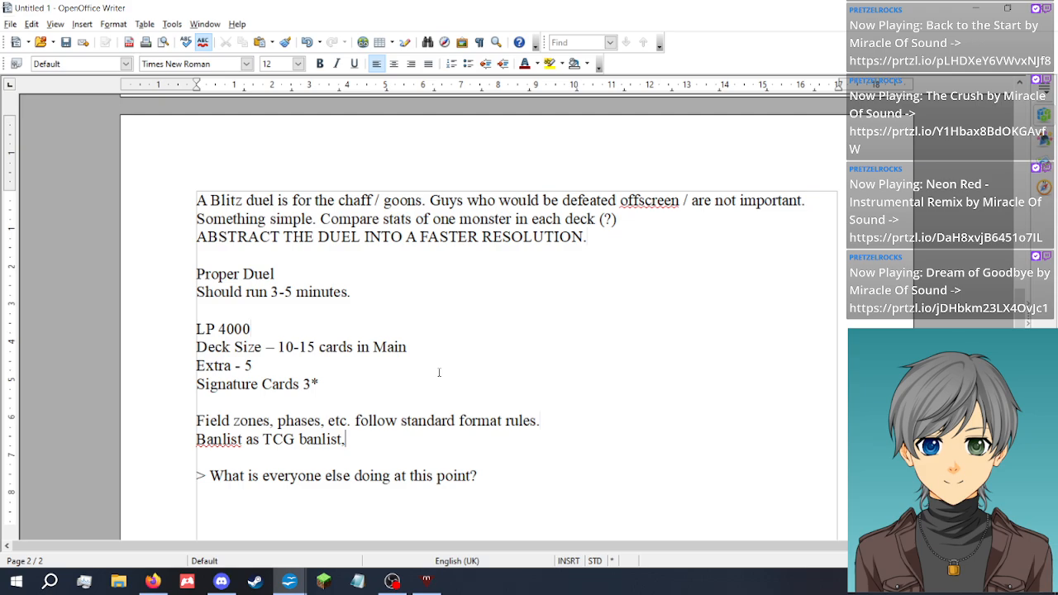
text( with following e)
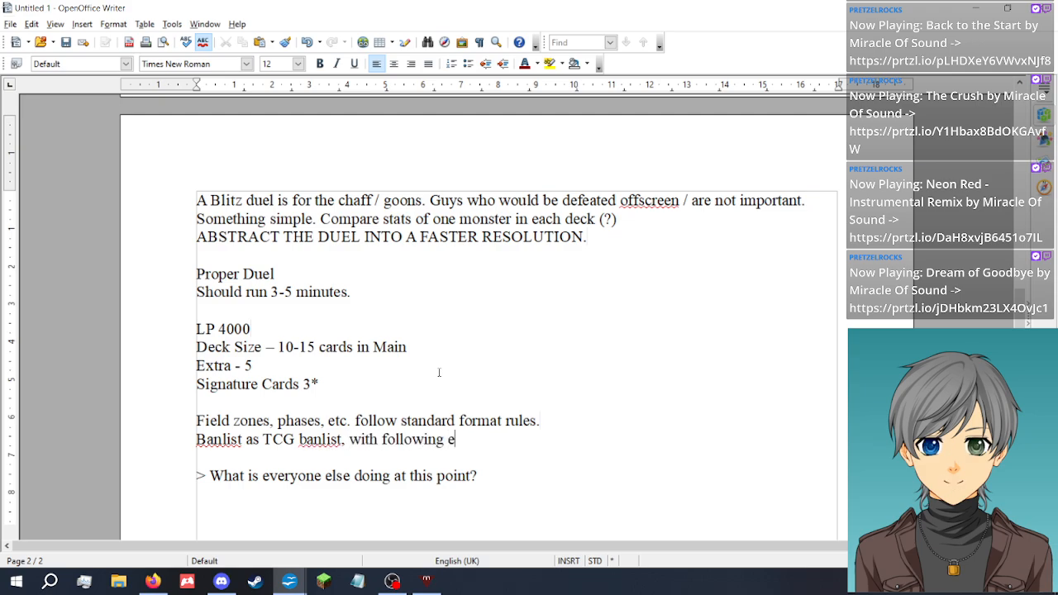
text(xceptions:)
List "Card Destruction", "Hand Destruction" and "Morphing Jar" on separate lines as the banlist exceptions
key(Return)
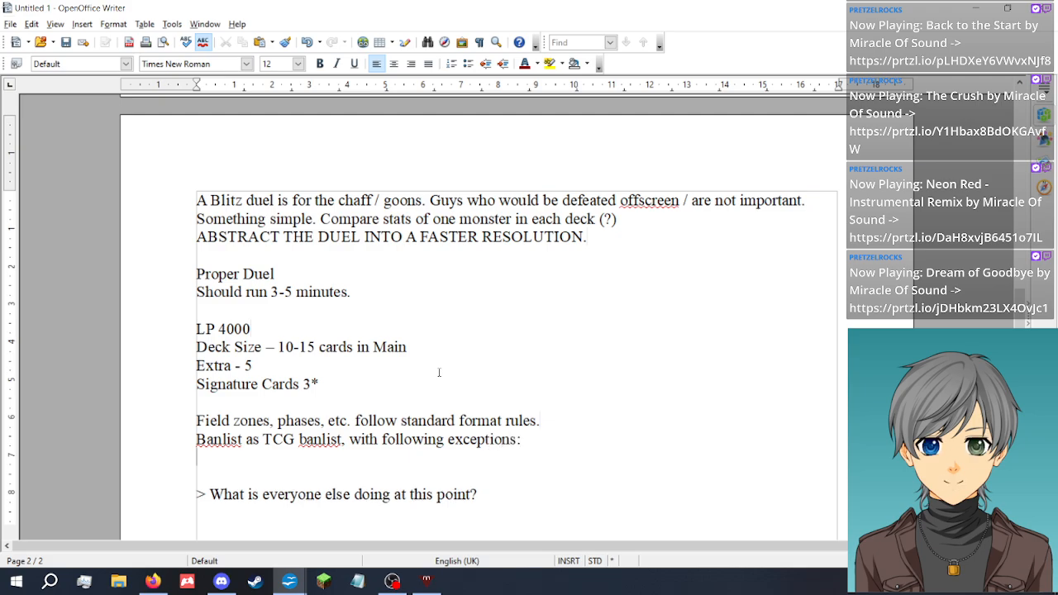
text(Card Destruc)
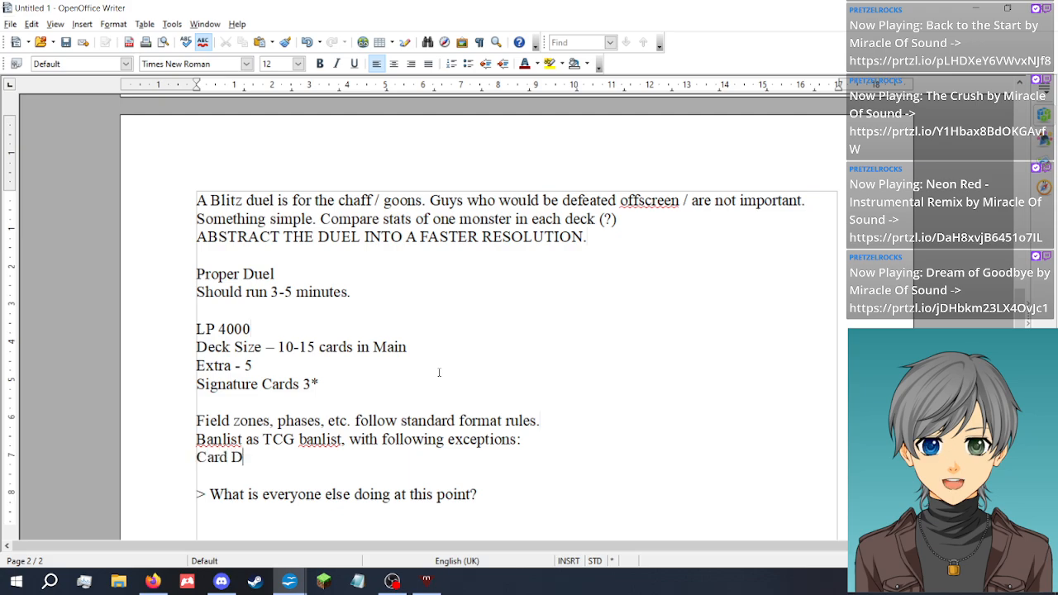
key(Return)
key(Return)
text(Hand Destruct)
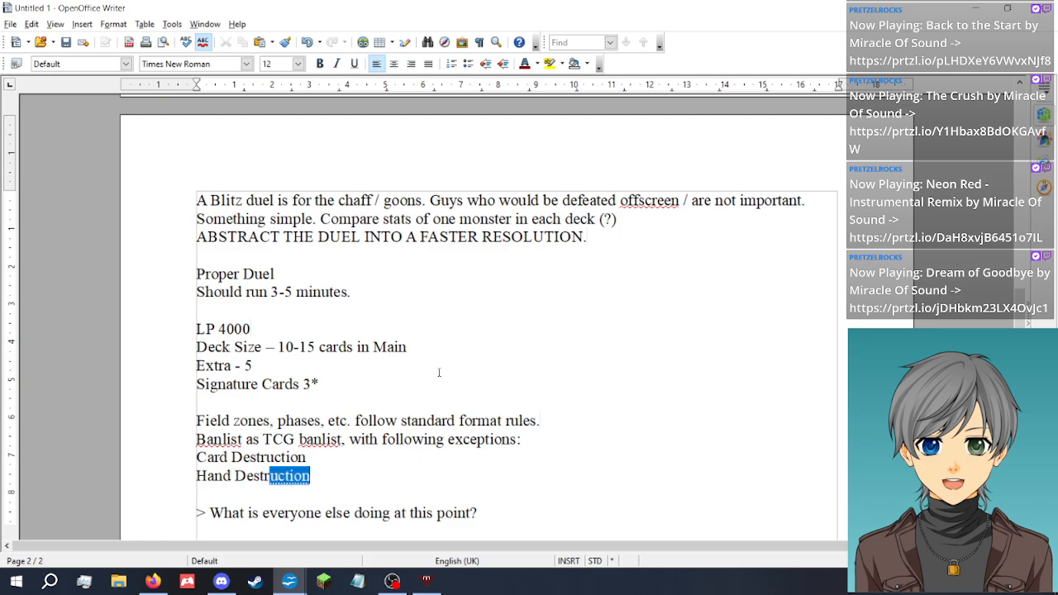
key(Return)
key(Return)
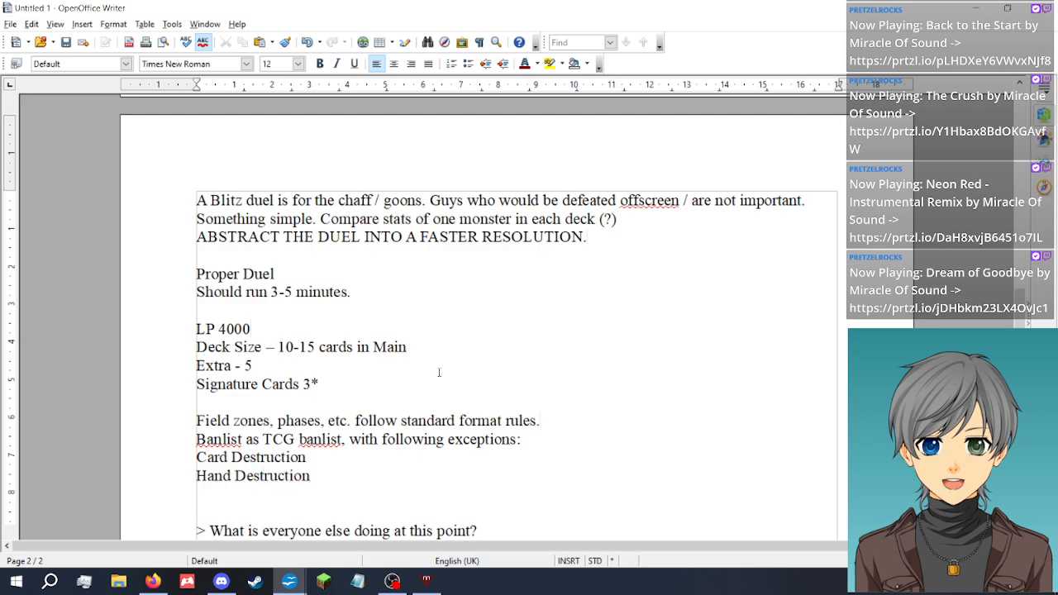
text(Morphing Jar)
key(Return)
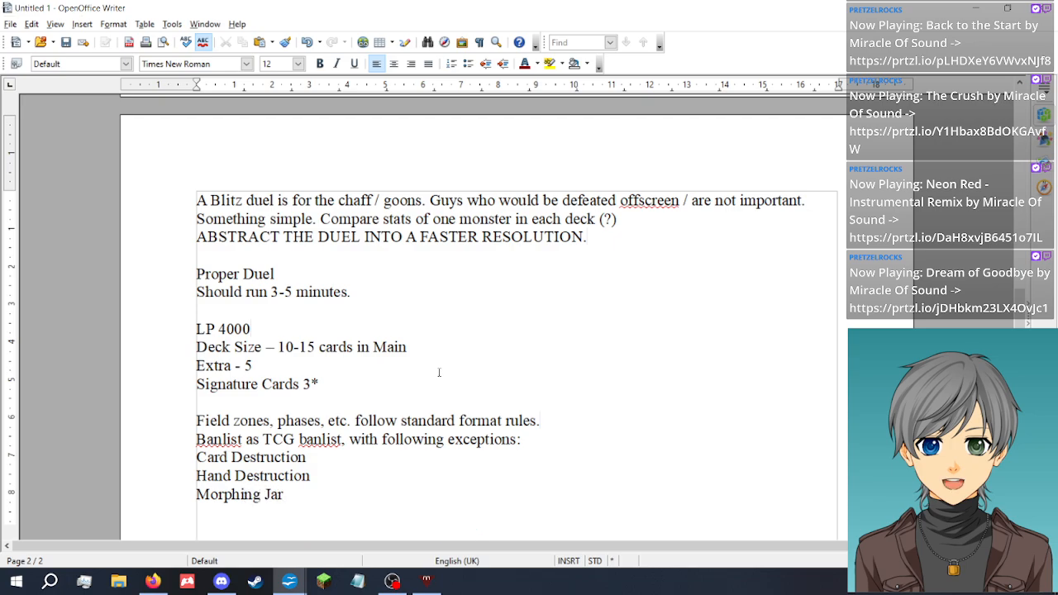
text(Reasoning)
scroll(439, 372, down, 3)
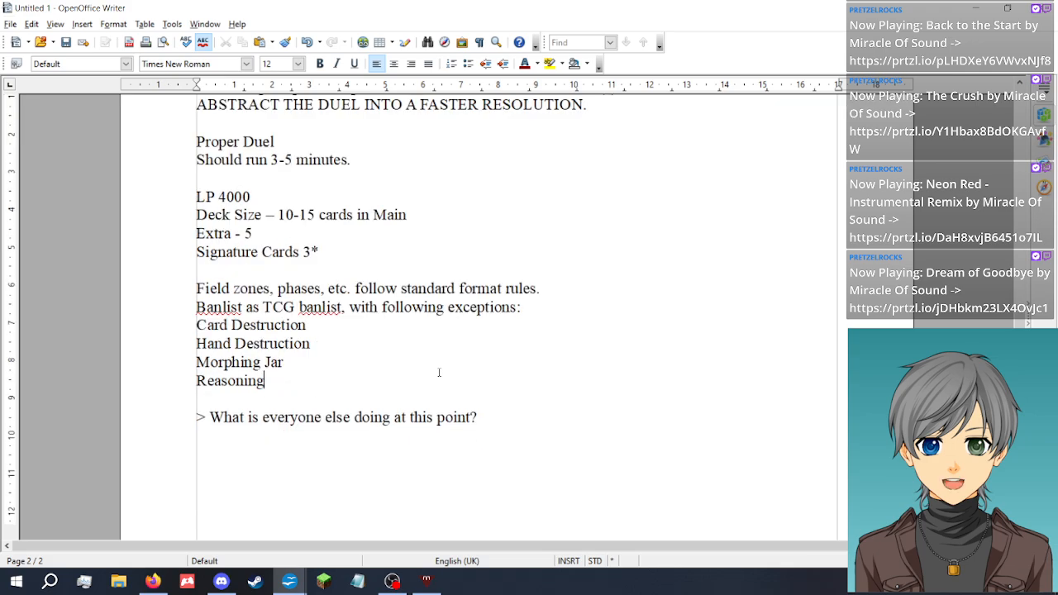
key(ctrl+BackSpace)
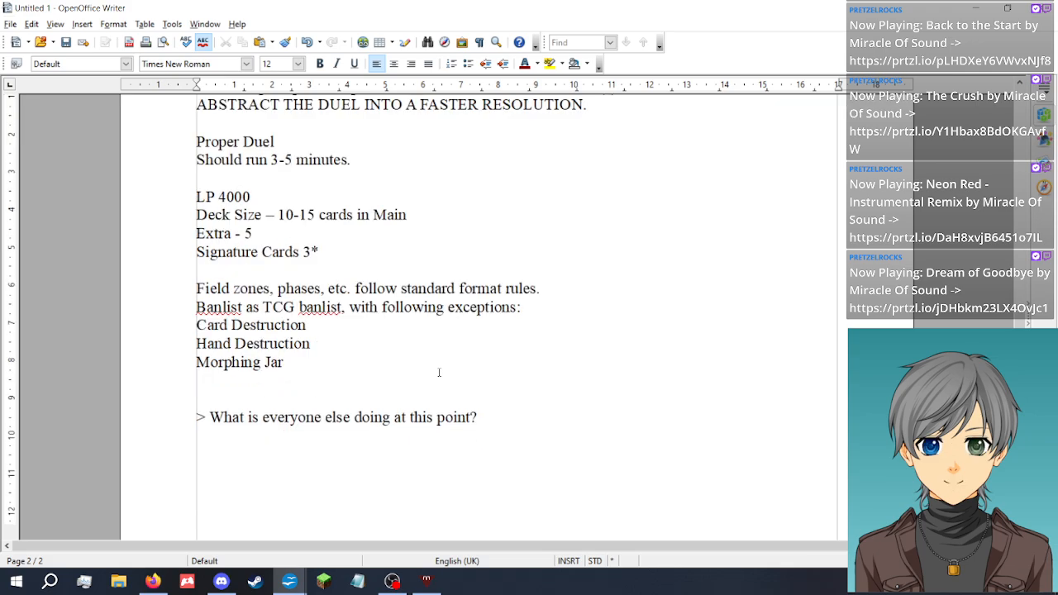
key(BackSpace)
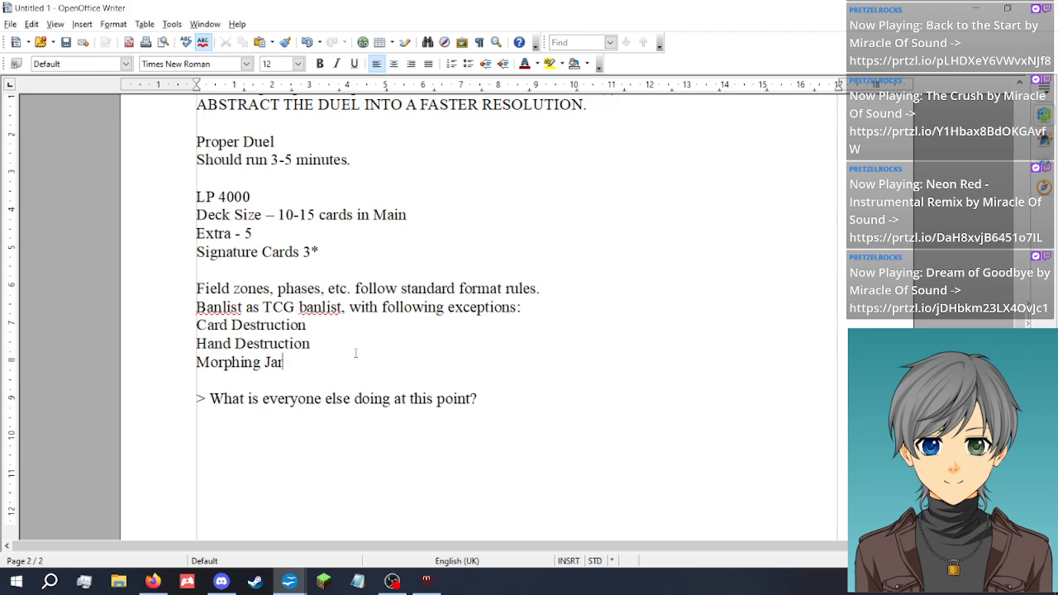
Review the banlist exceptions, the standard format rules line and the other Proper Duel notes
scroll(341, 354, up, 1)
click(563, 362)
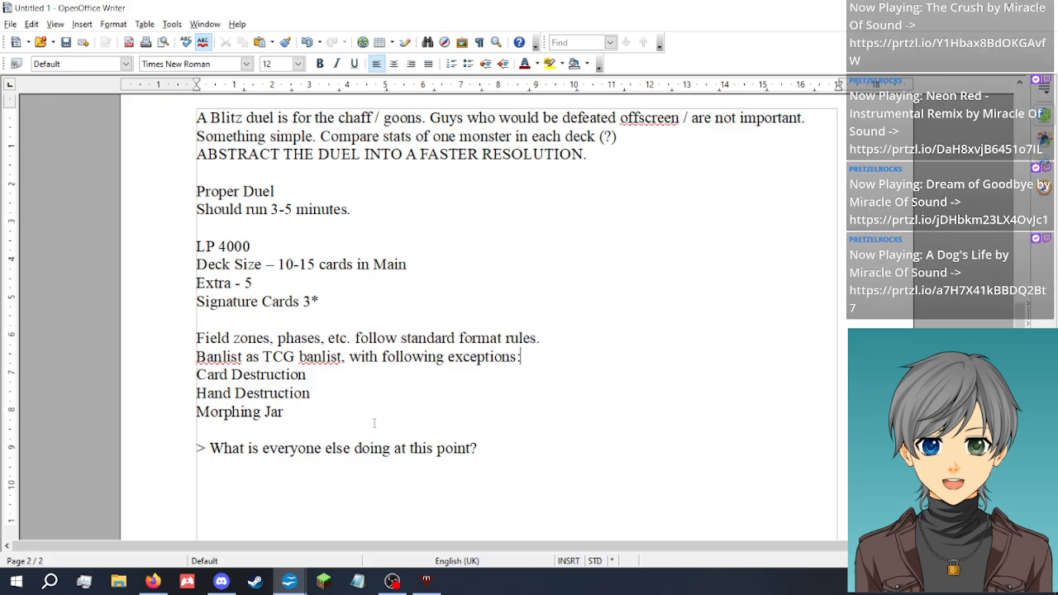
drag(342, 412, 171, 375)
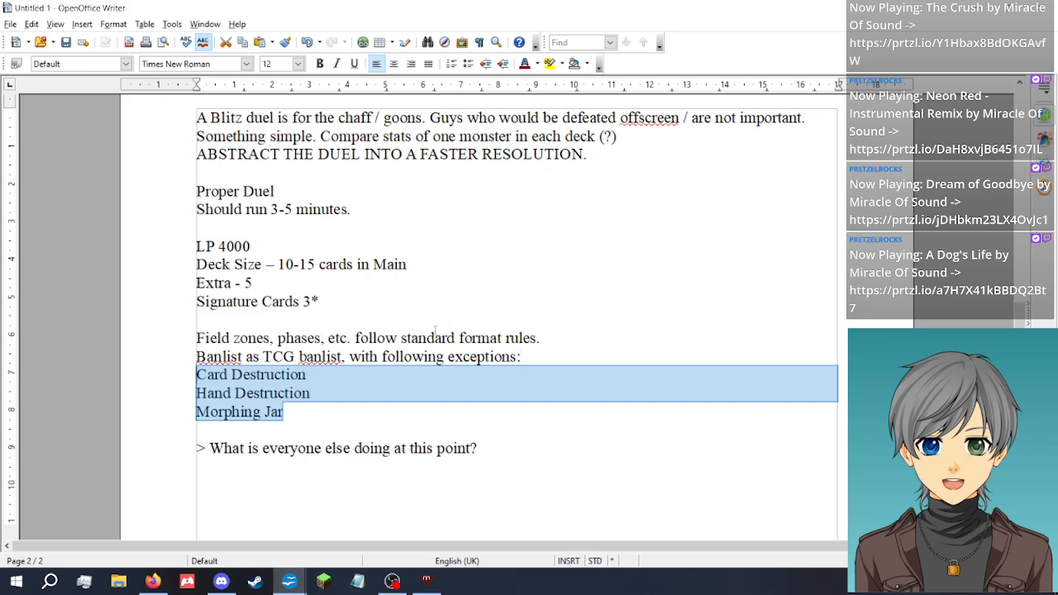
click(521, 357)
drag(541, 339, 397, 339)
click(397, 341)
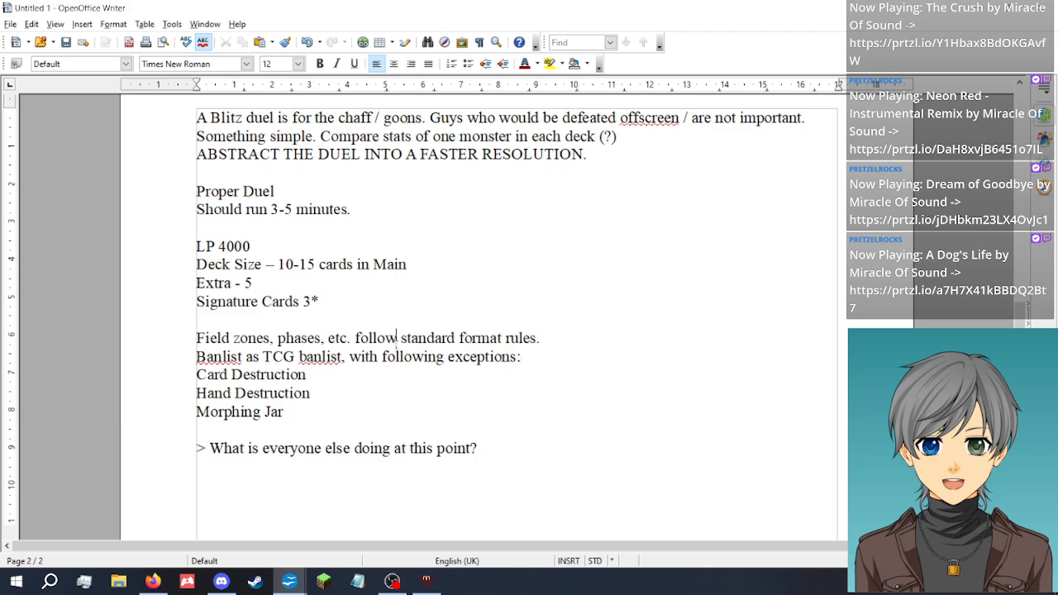
triple_click(299, 412)
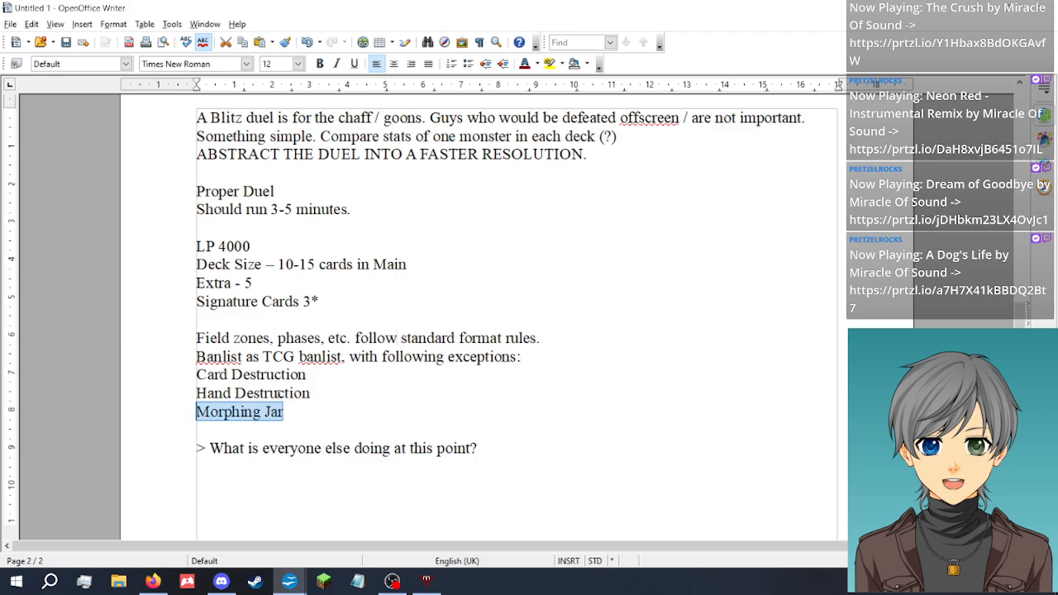
triple_click(318, 375)
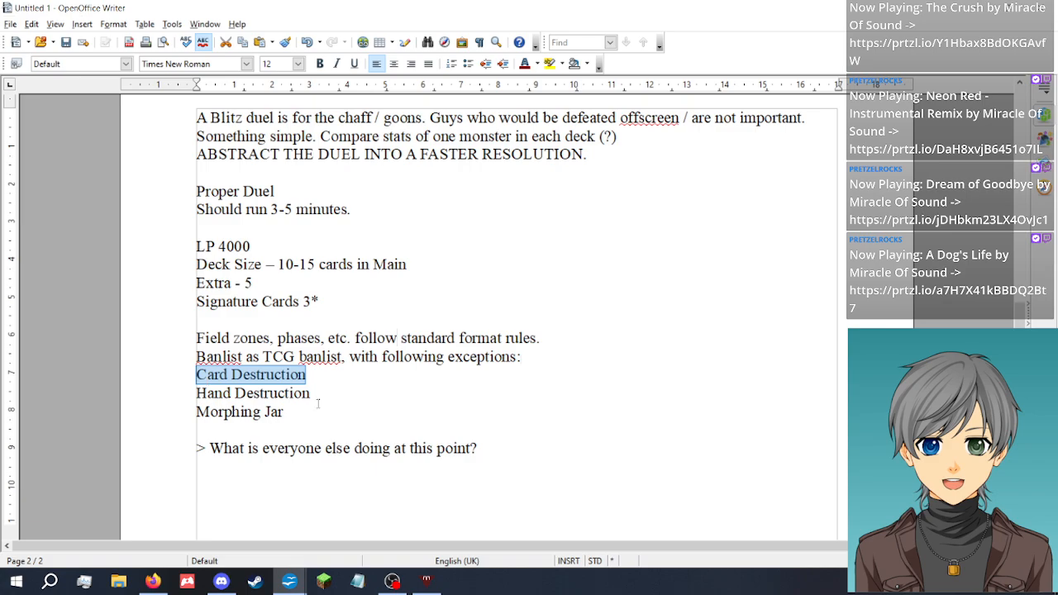
click(325, 399)
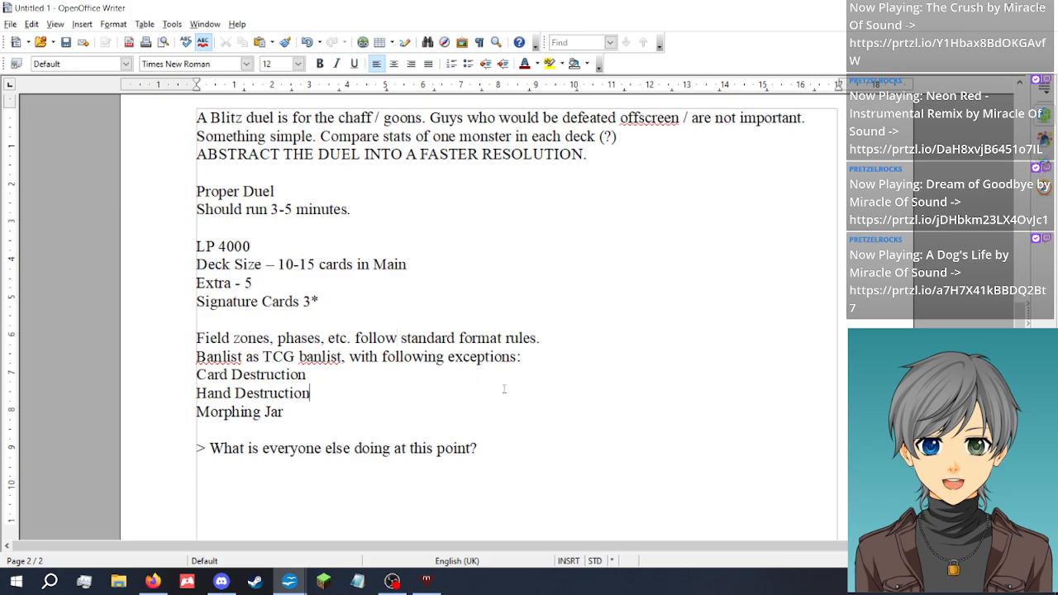
drag(336, 417, 339, 376)
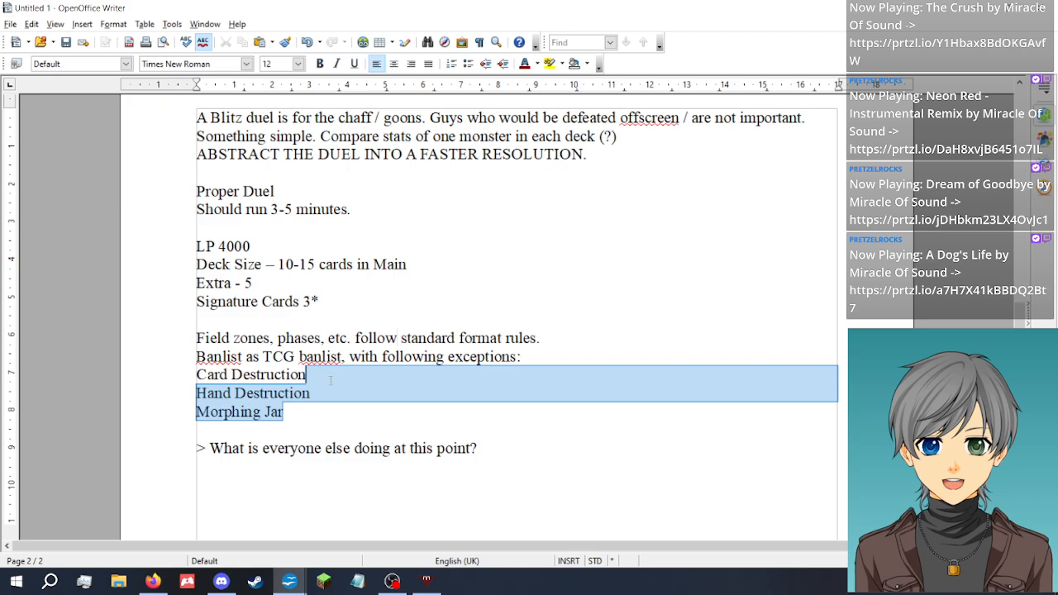
click(556, 354)
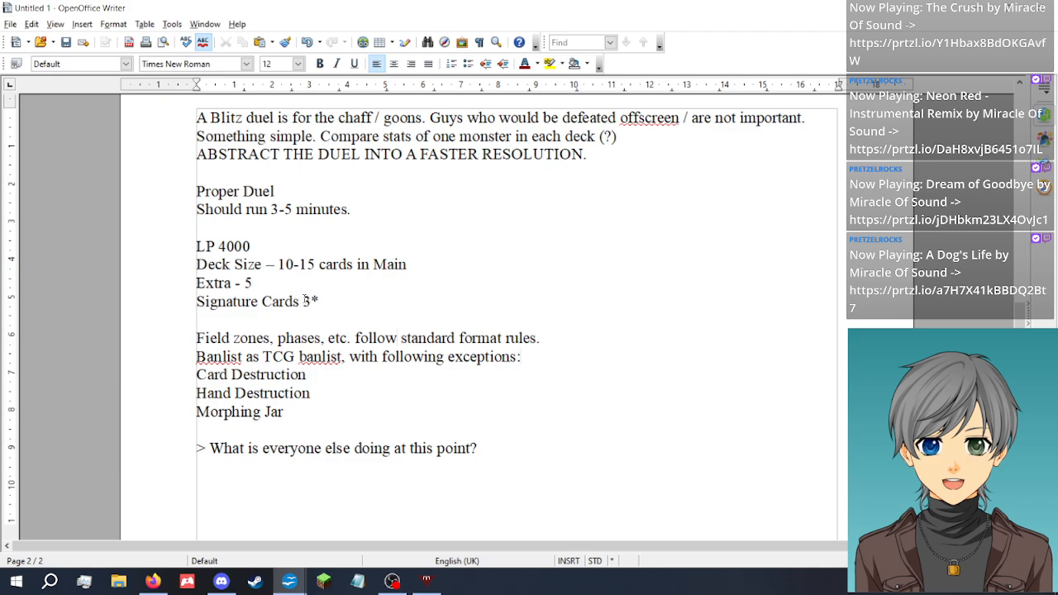
click(353, 211)
scroll(332, 309, down, 2)
scroll(326, 339, up, 4)
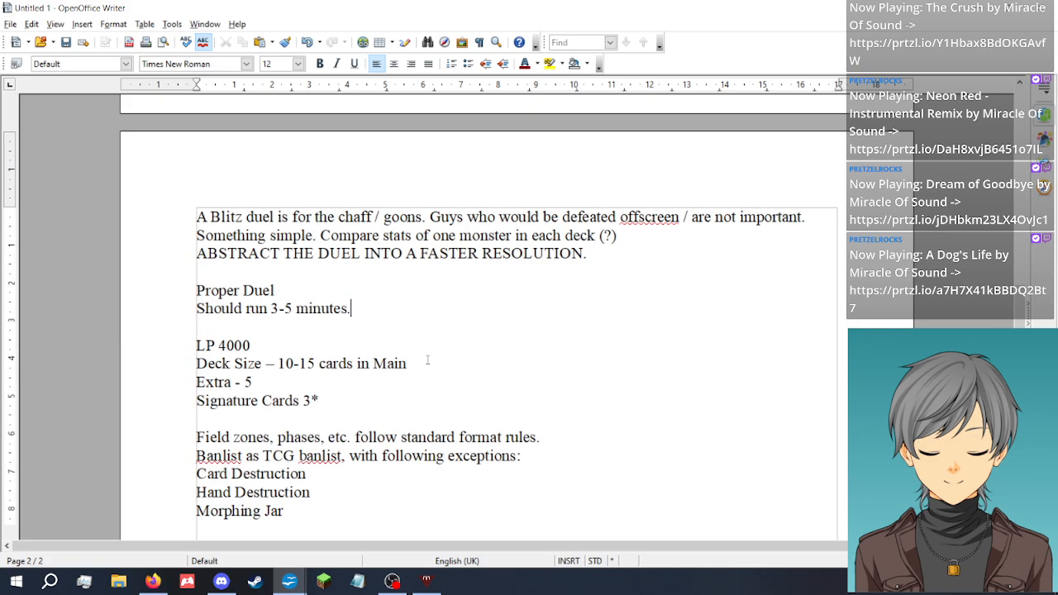
Add the question "What does an idea duel look like in this game?" below the Morphing Jar exception, separated by a blank line
scroll(318, 364, down, 3)
click(312, 379)
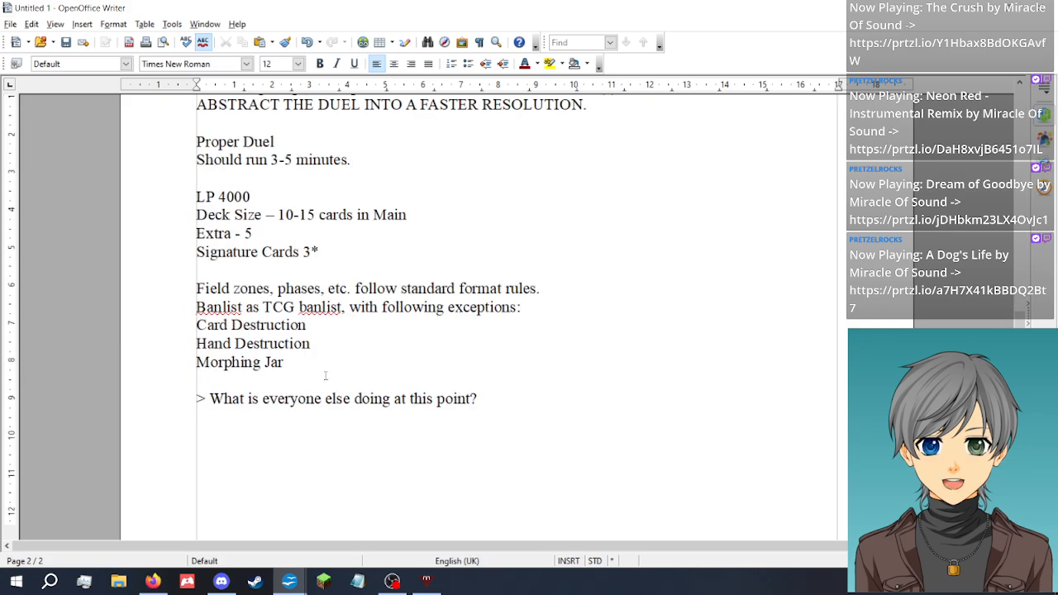
key(Return)
key(Return)
text(What doe)
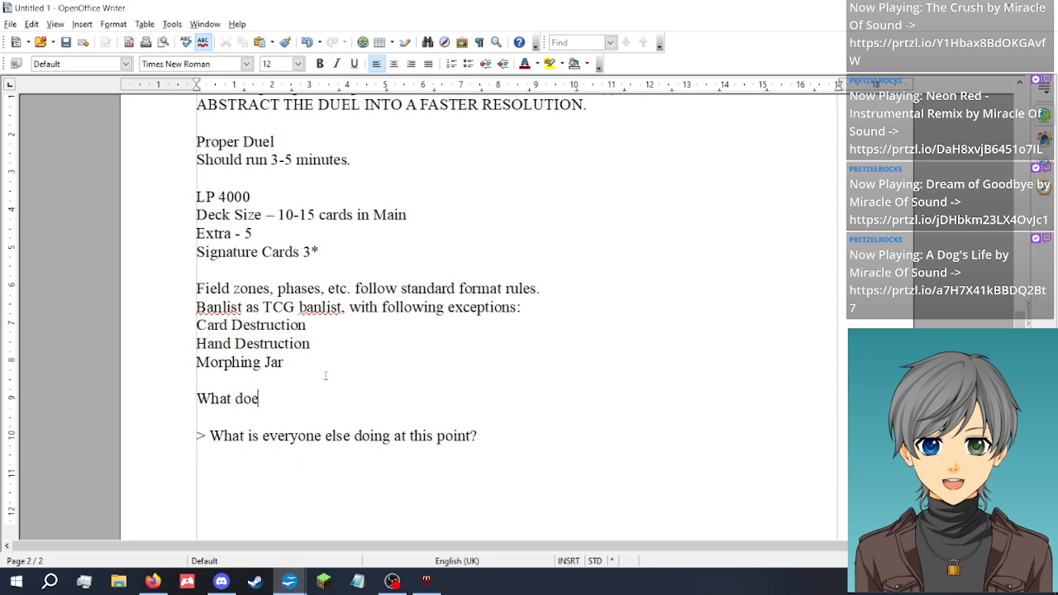
text(s an idea duel look li)
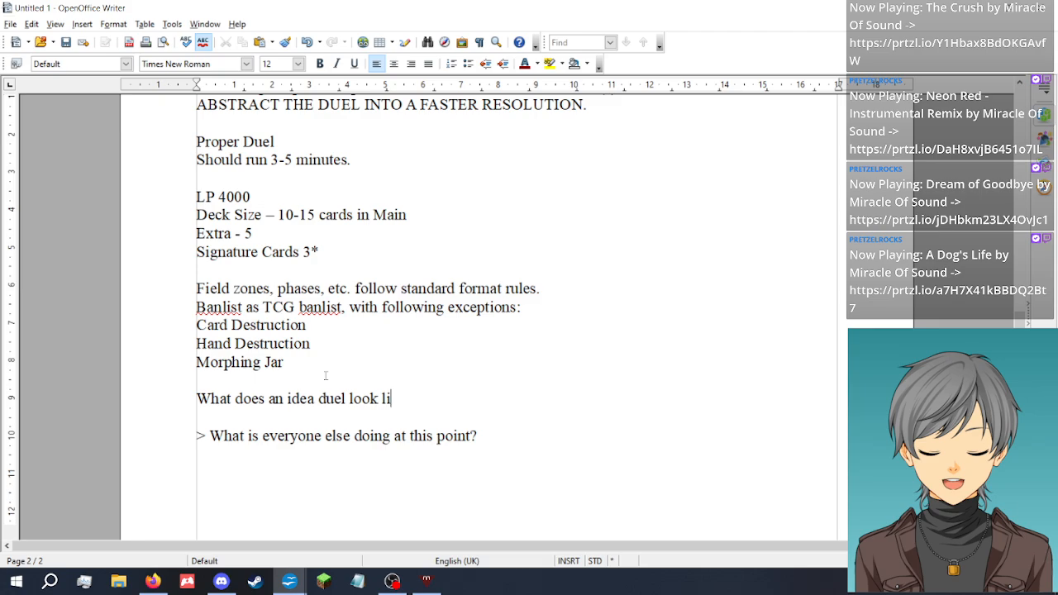
text(ke in this game?)
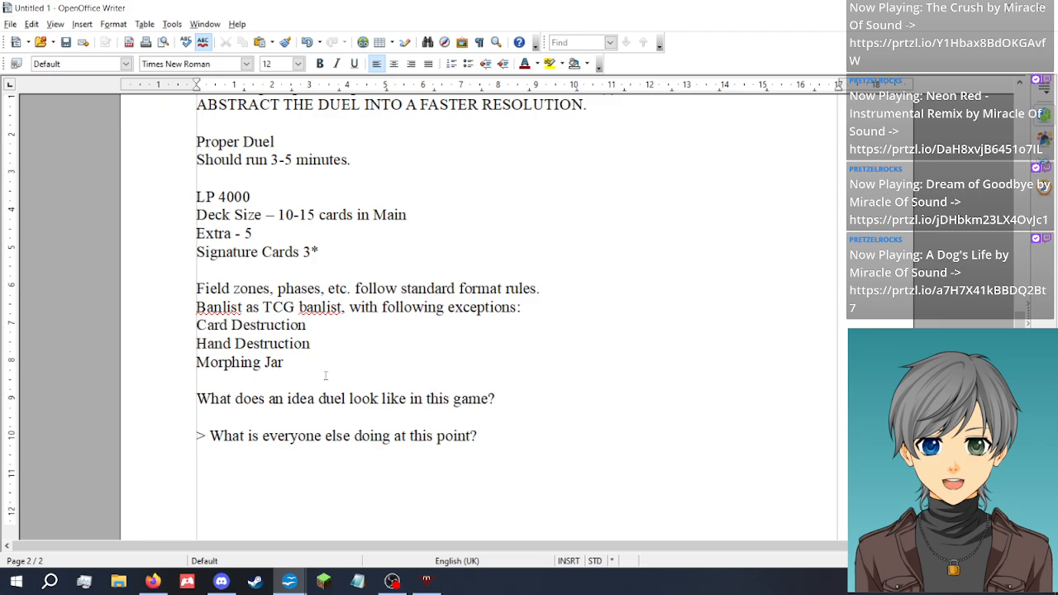
Start the answer on the line below the question with "Both players play monsters and spells that further their strategy", and open a parenthesis
key(Return)
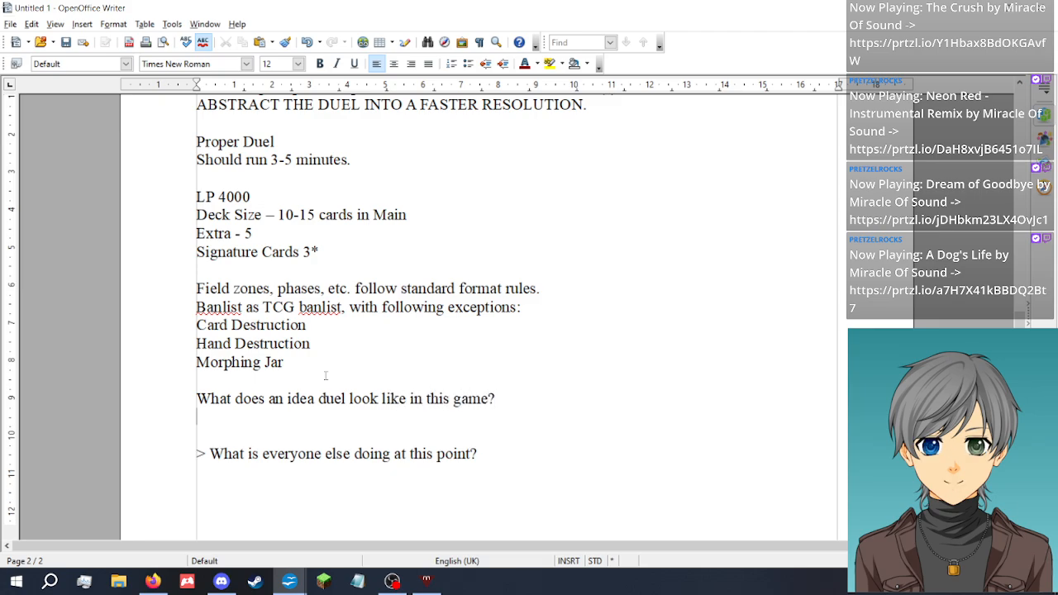
text(Both play)
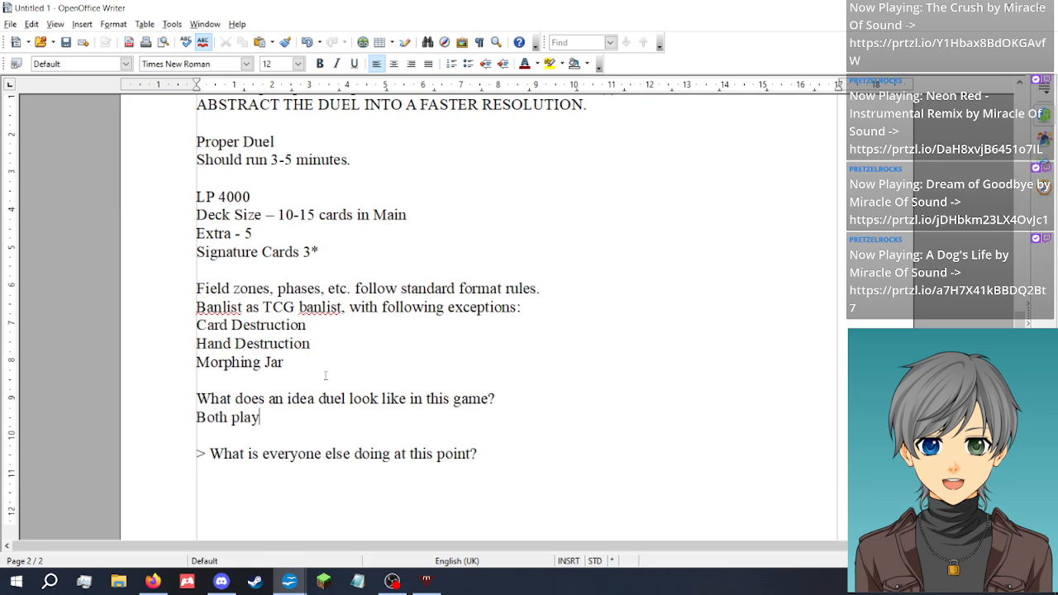
text(ers play )
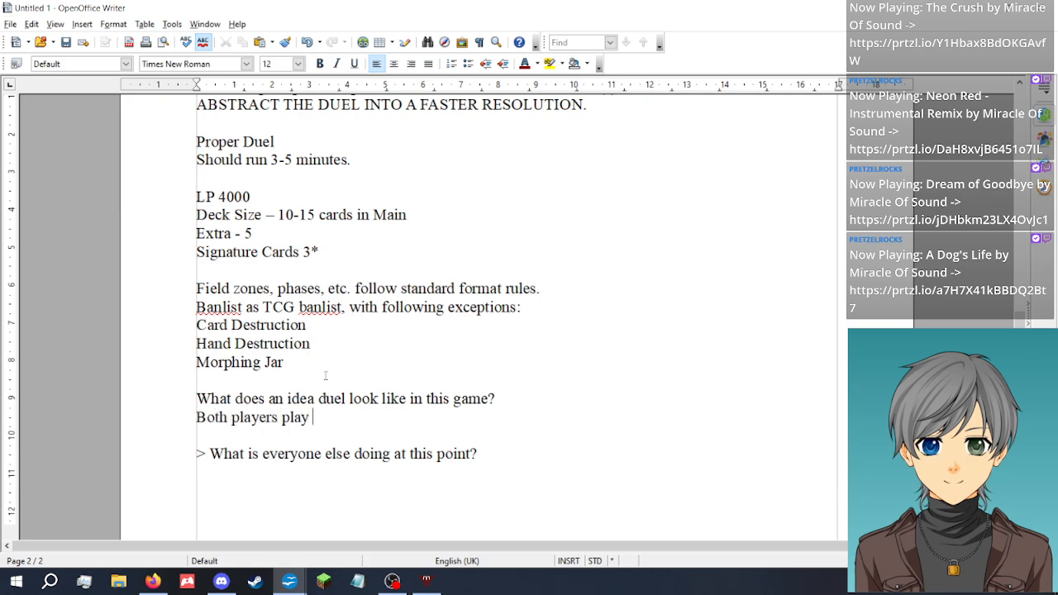
text(monsters an)
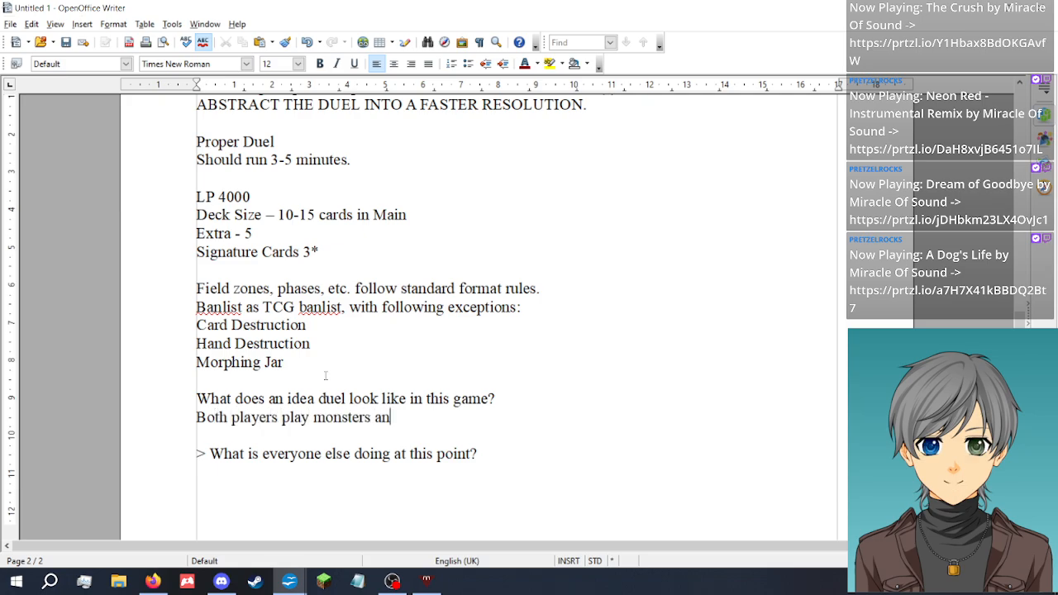
text(d spells tha)
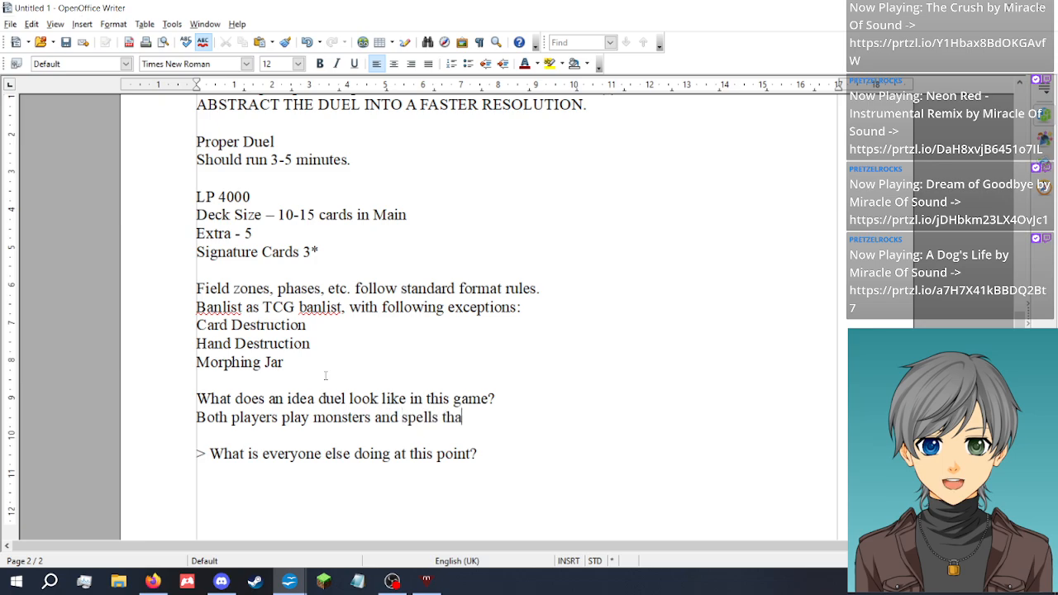
text(t further their )
text(strate)
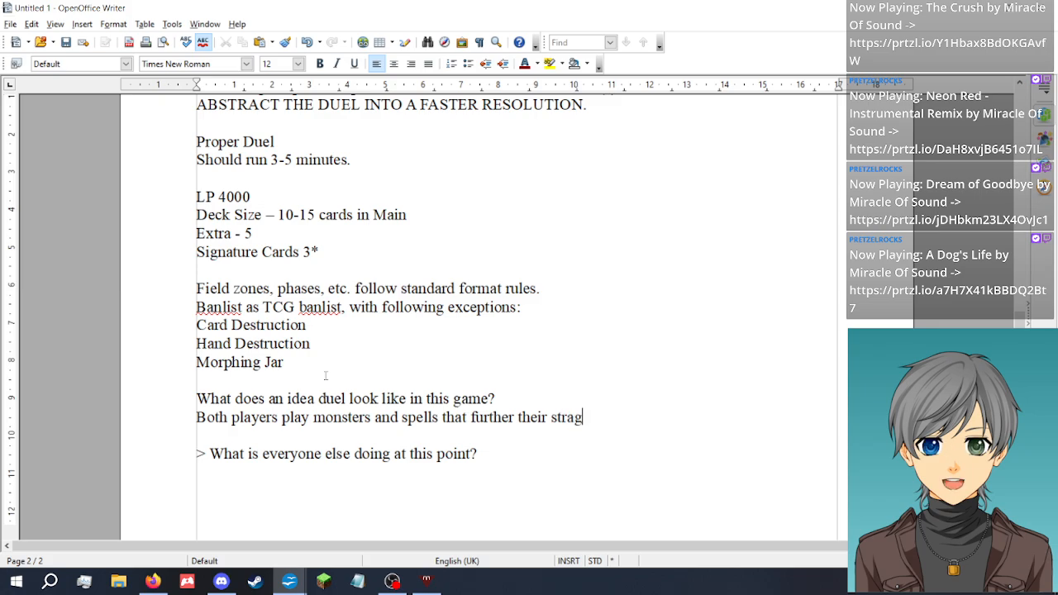
text(gy (w)
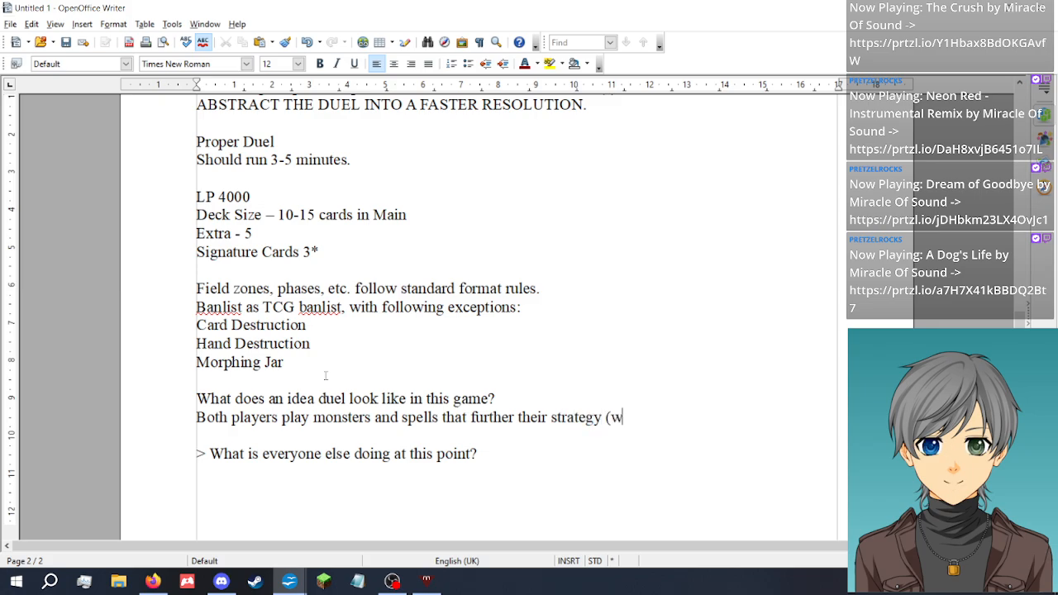
Continue the parenthetical as "which should be ot get one of their signature monsters on the field to close out the game"
text(hich should be)
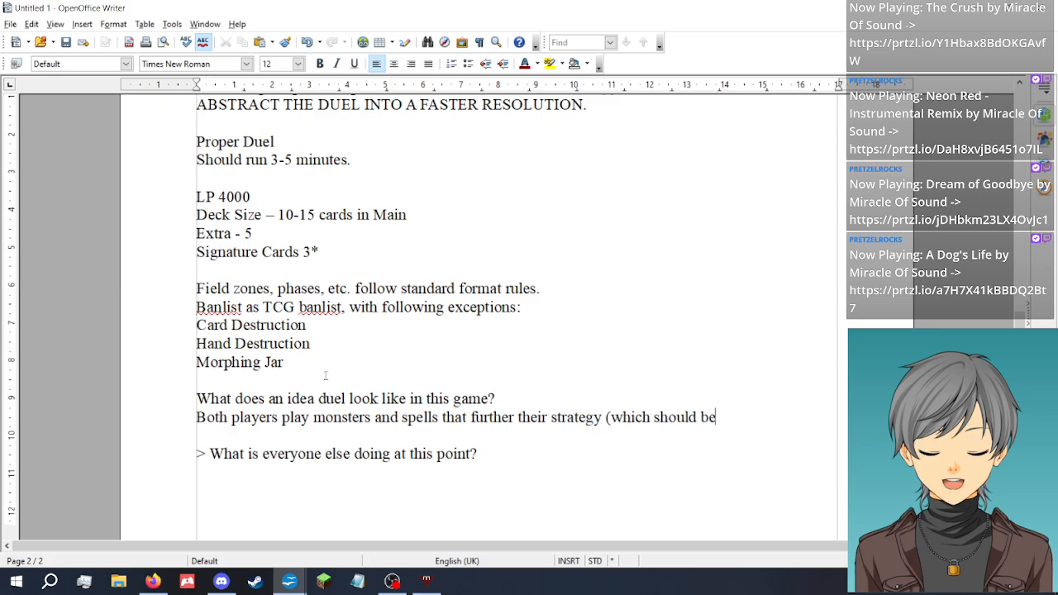
text( ot get o)
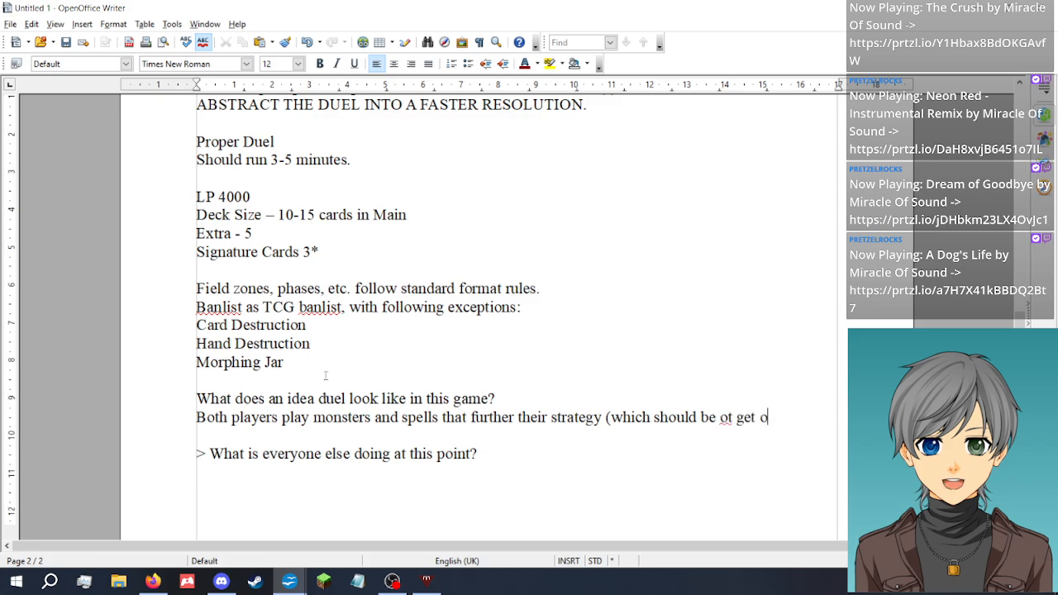
text(ne of their s)
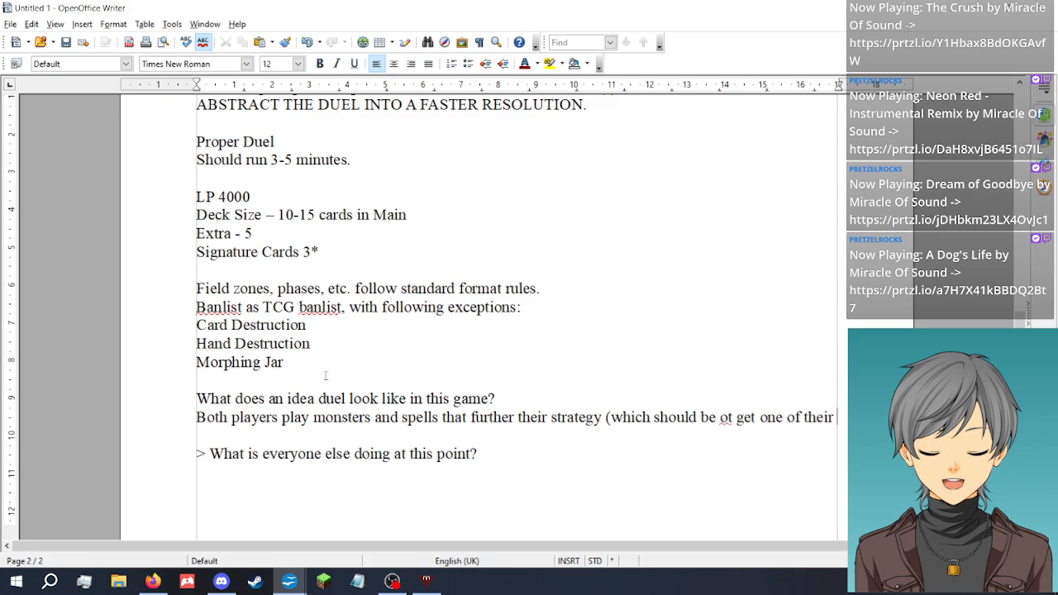
text(ignature)
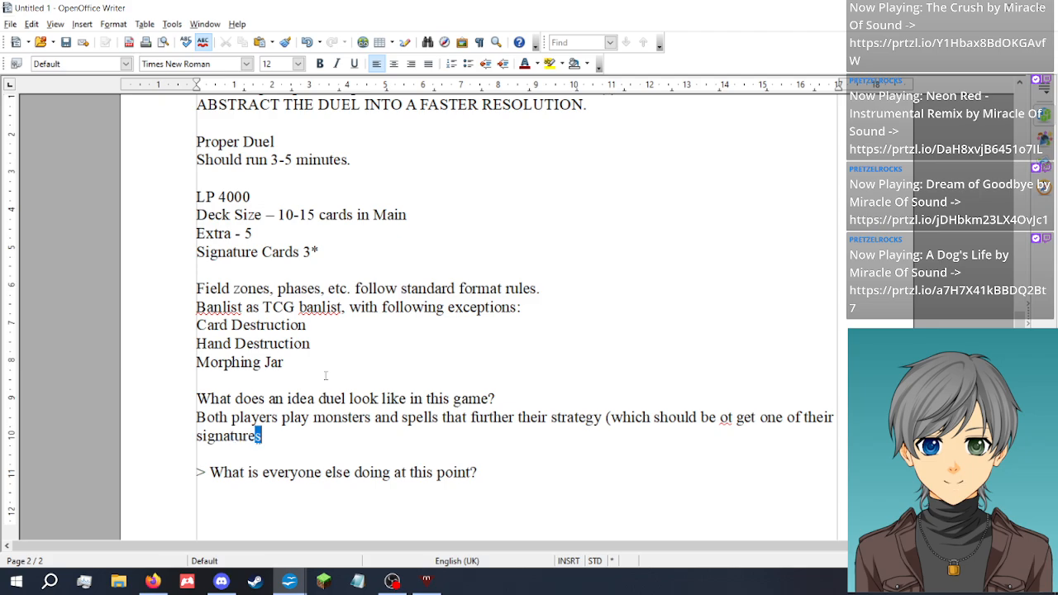
text( monsters on)
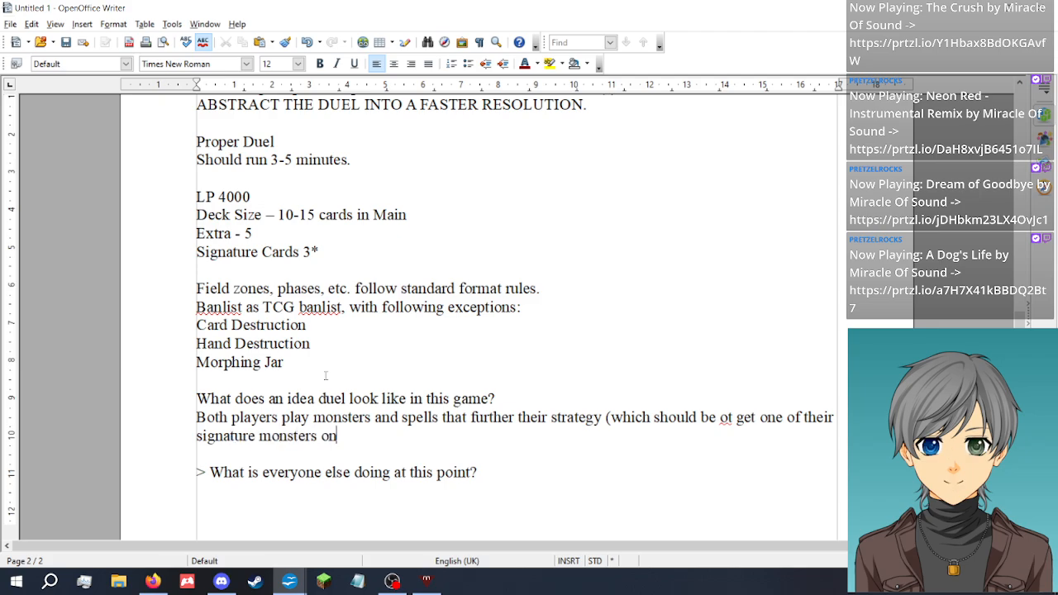
text( the field to )
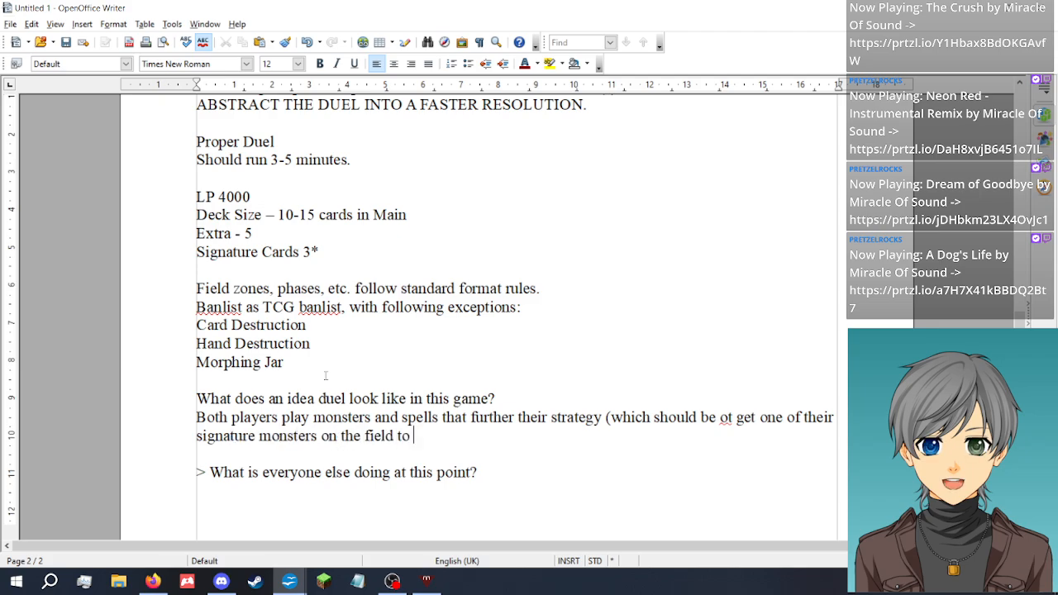
text(close out the game)
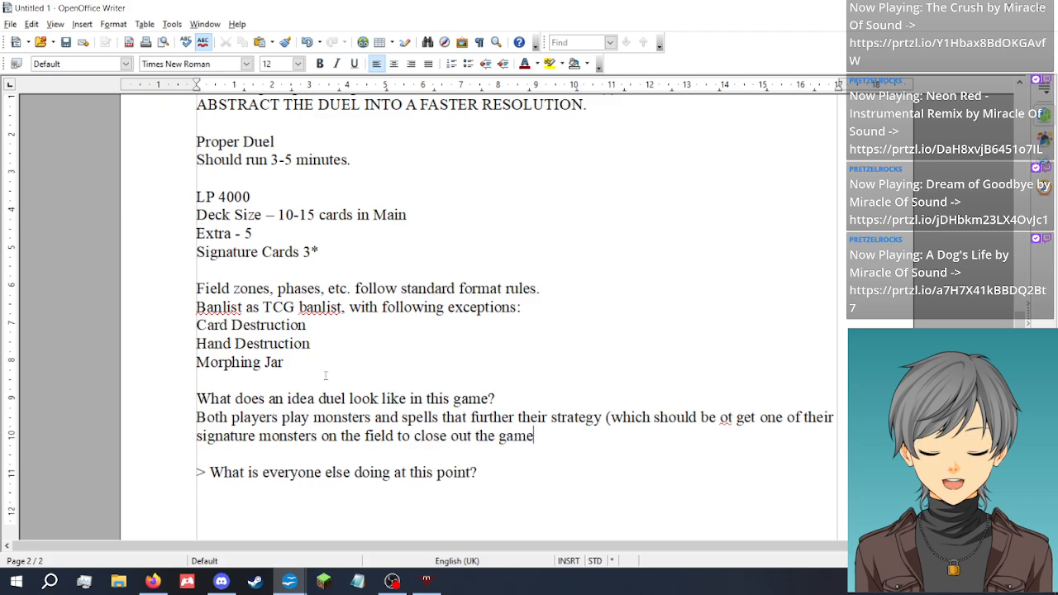
Close the parenthetical and end the sentence with ", while using staples to disrupt their opponent."
text(), while using staples to disrpu)
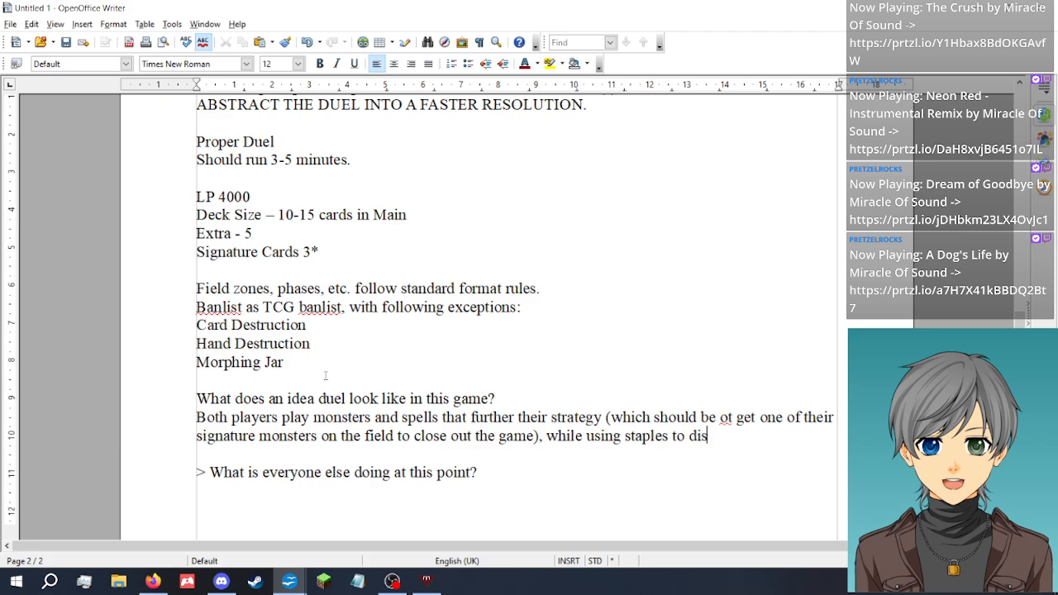
key(BackSpace)
key(BackSpace)
text(upt their opponent.)
Correct the misspelled "ot" to "to" in the parenthetical about signature monsters
key(Up)
key(ctrl+Left)
key(ctrl+Left)
key(ctrl+Left)
key(ctrl+Left)
key(Left)
key(BackSpace)
key(Left)
text(t)
Add the line "Each game should last between 3 and 5 turns." directly below the sentence about disrupting the opponent
key(Down)
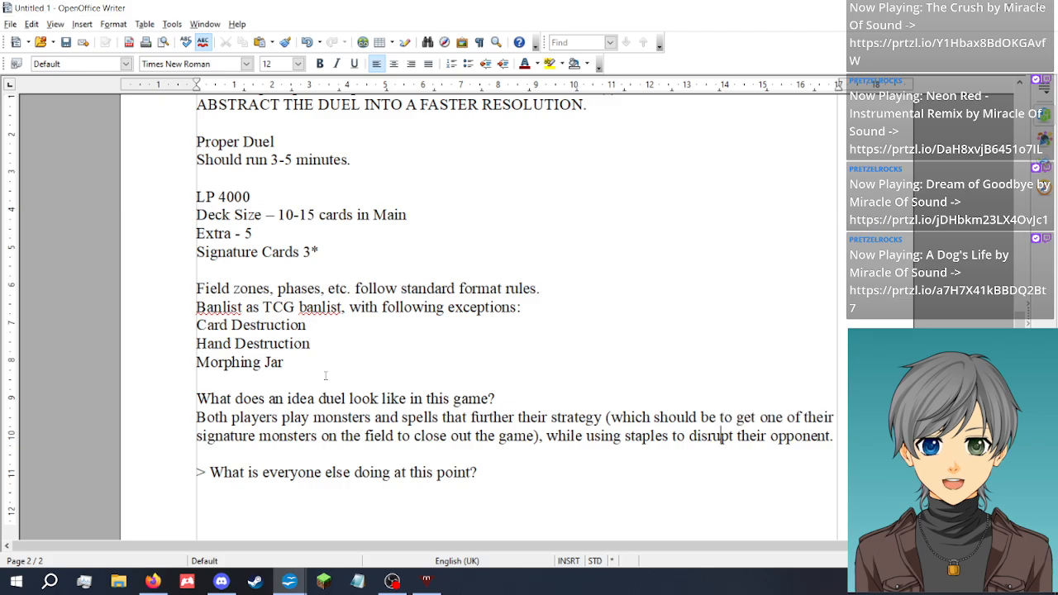
key(ctrl+Right)
key(ctrl+Right)
key(ctrl+Right)
key(ctrl+Right)
key(ctrl+Right)
key(ctrl+Right)
key(Return)
text(Each game )
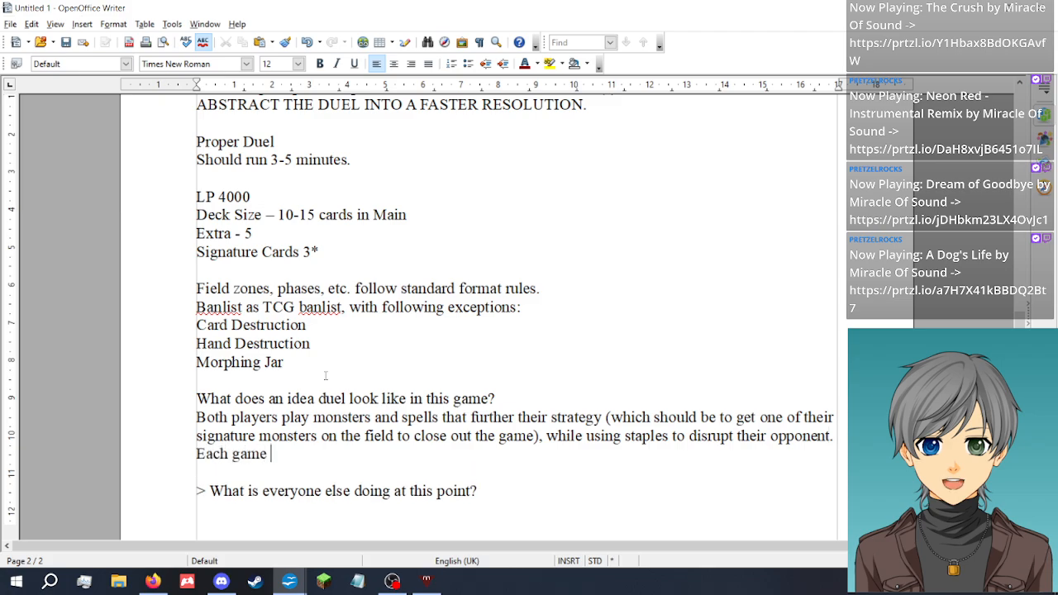
text(should last )
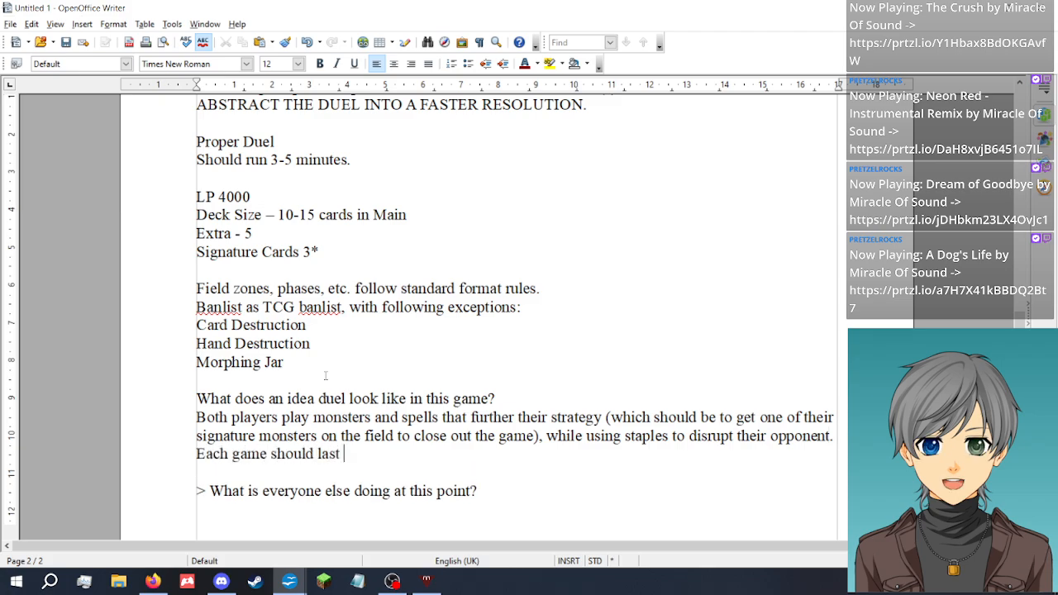
text(between)
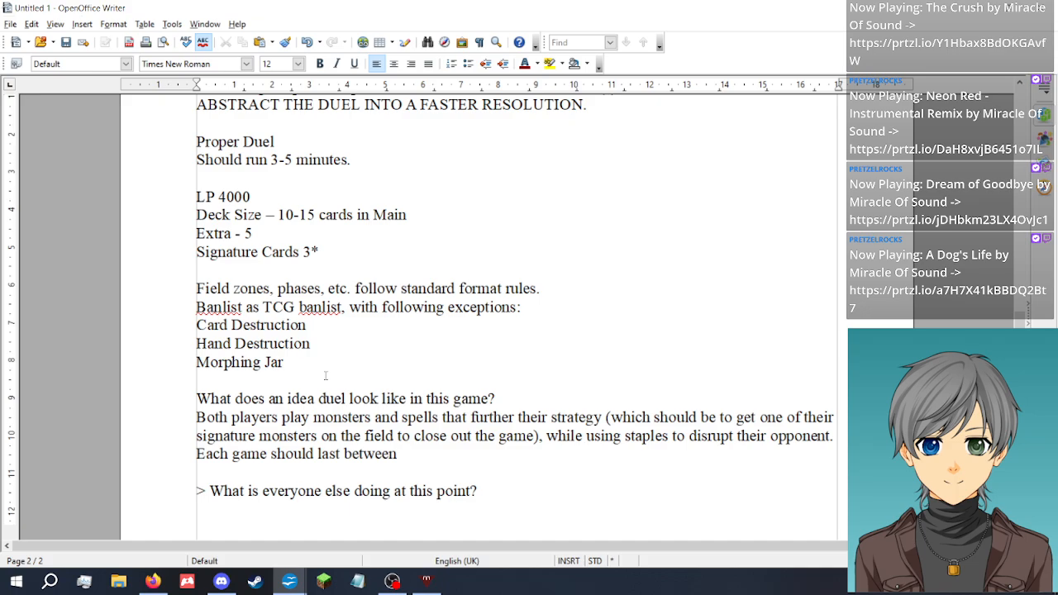
text( 3 and 5 turns.)
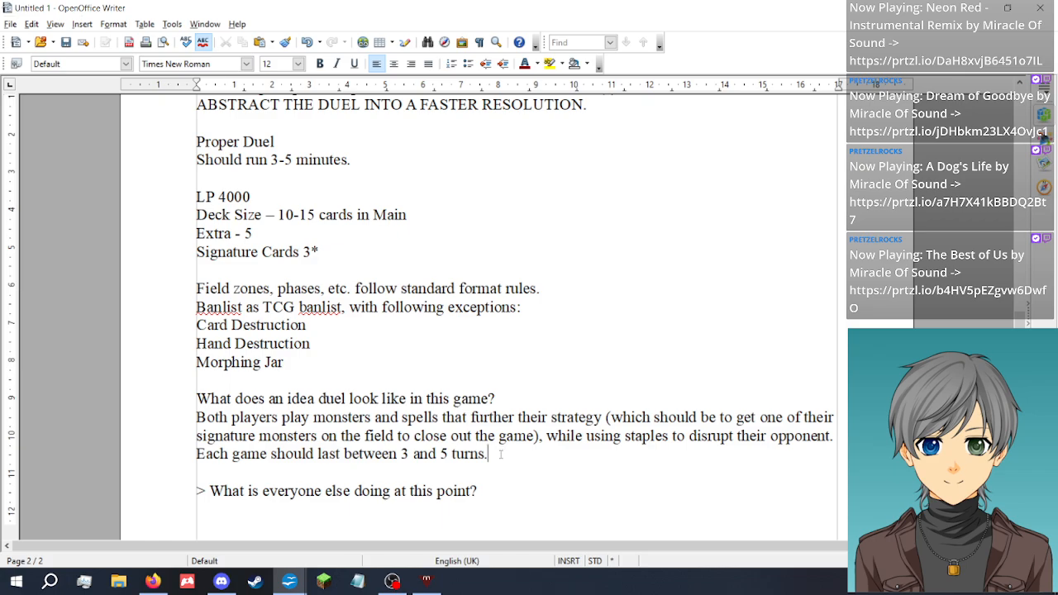
Add "NPCs should have access to mill and burn strategies, albeit in a reduced capacity." below the game length line, separated by a blank line
key(Return)
key(Return)
text(NPCs shou)
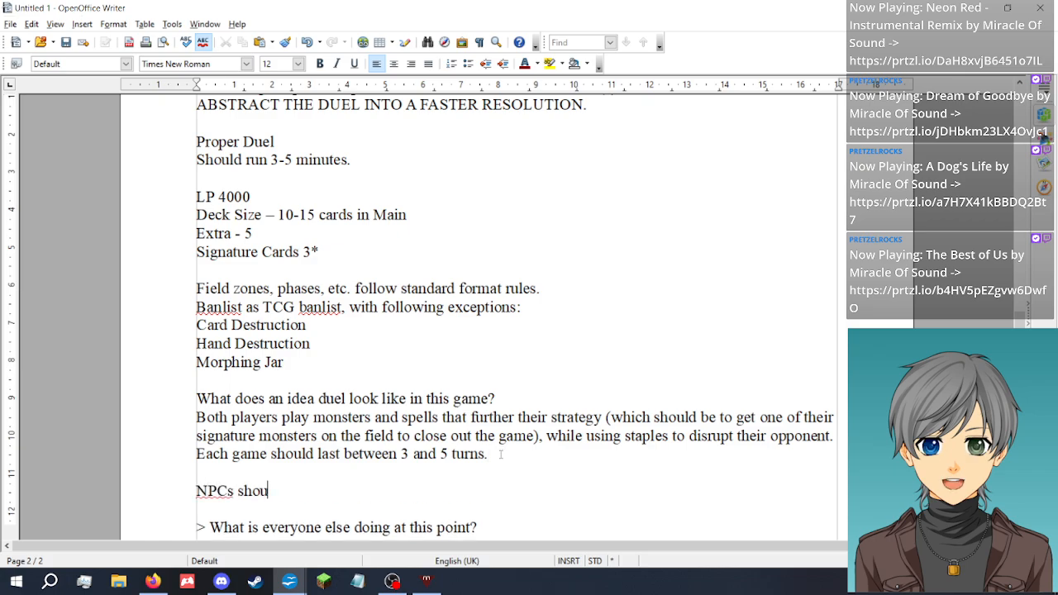
text(ld have access to mill and burn strateg)
key(Return)
text(, albeing)
key(BackSpace)
key(BackSpace)
text(t in a reduced capacity.)
key(Down)
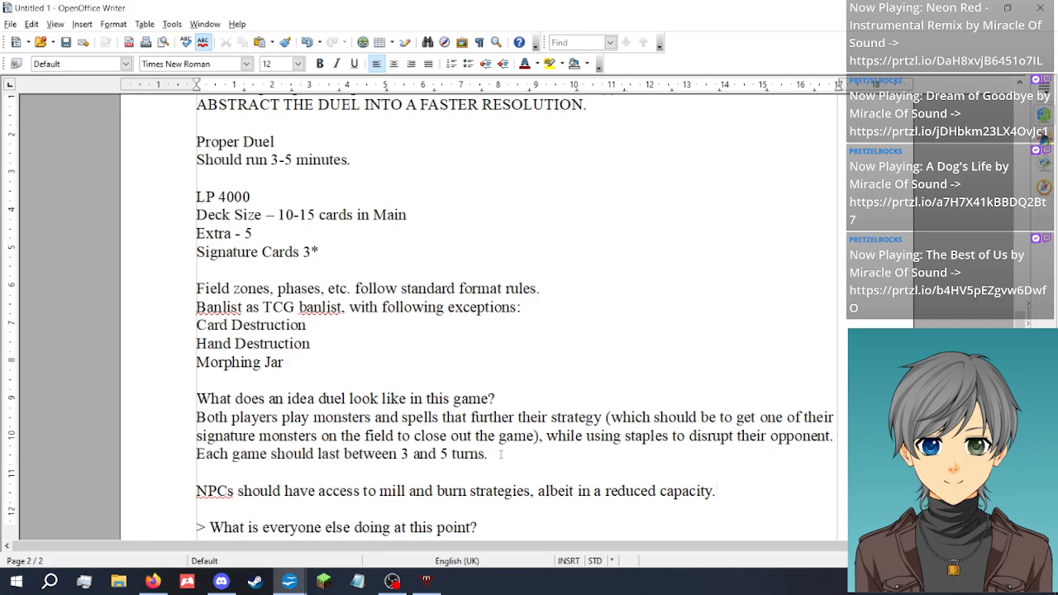
Add the line "PCs can use burn to further their deck's goals, but it shouldn't be the core focus." below the NPC line
key(Return)
text(PCs can use the)
key(BackSpace)
key(BackSpace)
key(BackSpace)
text(burn to further their)
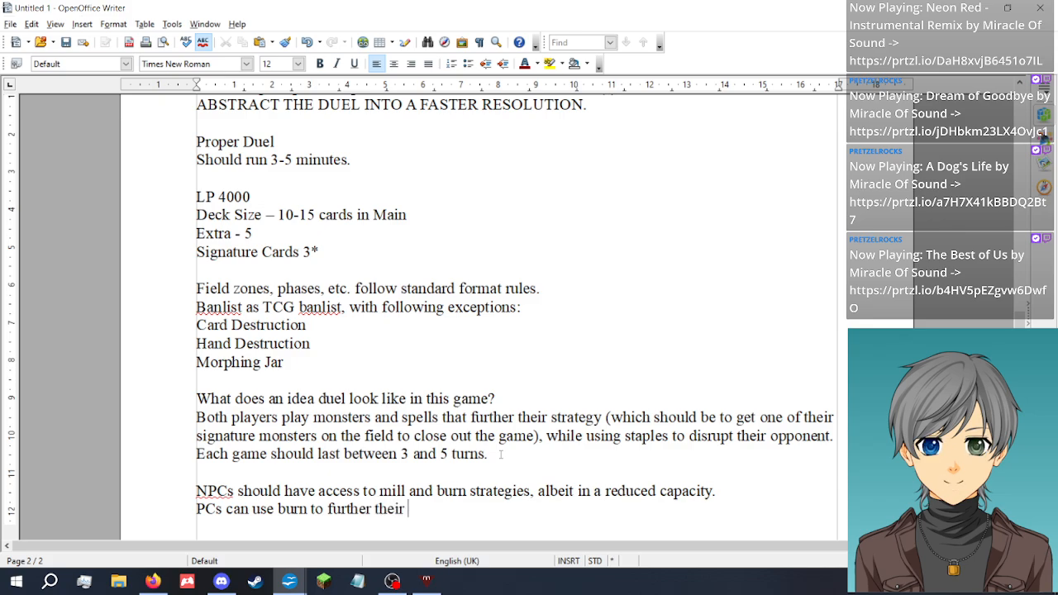
text( deck's go)
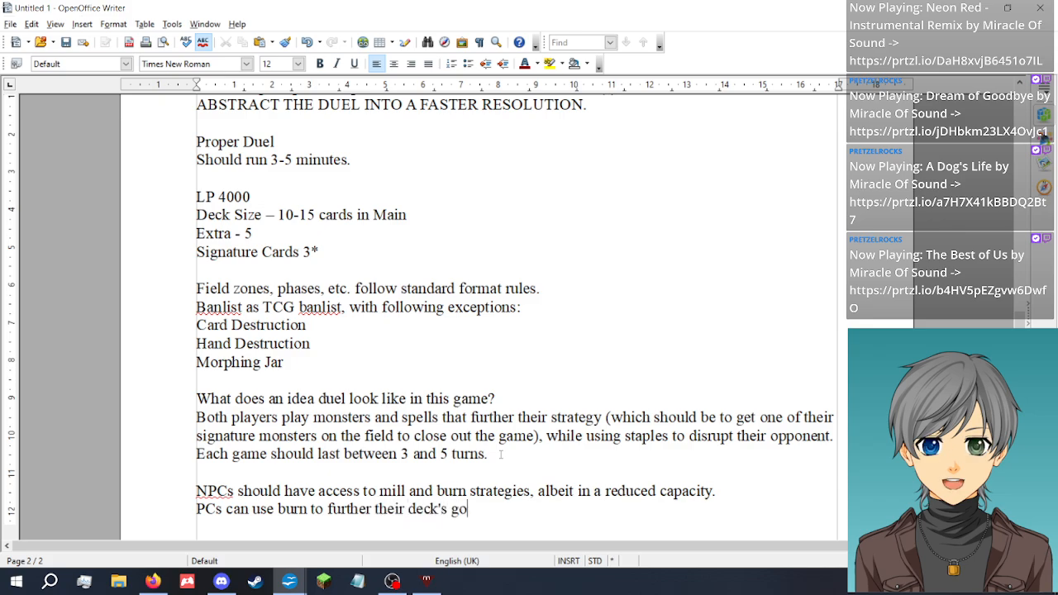
text(als, but it shouldn't b)
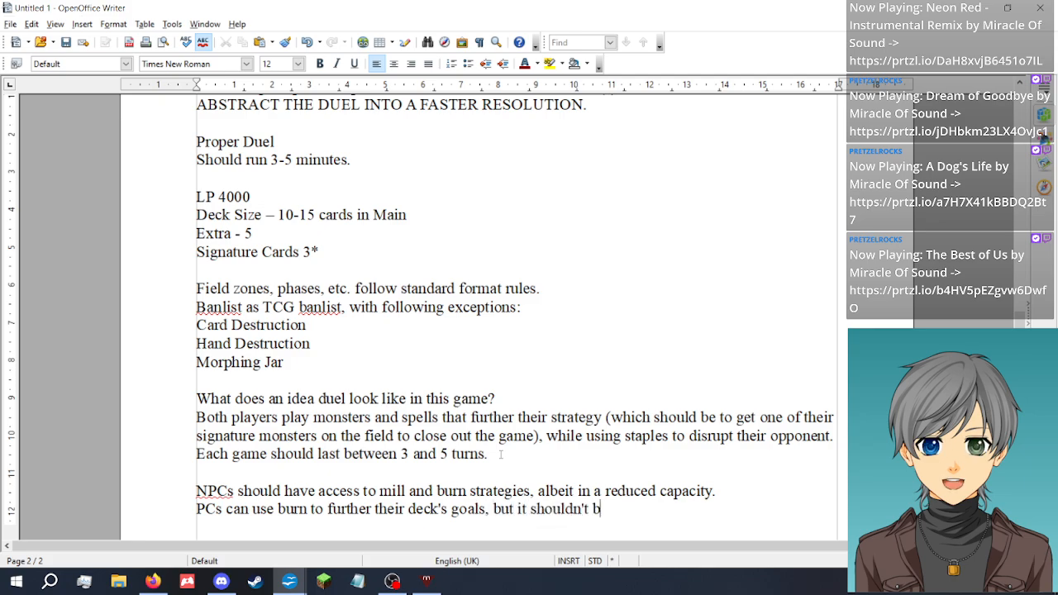
text(e the core focus.)
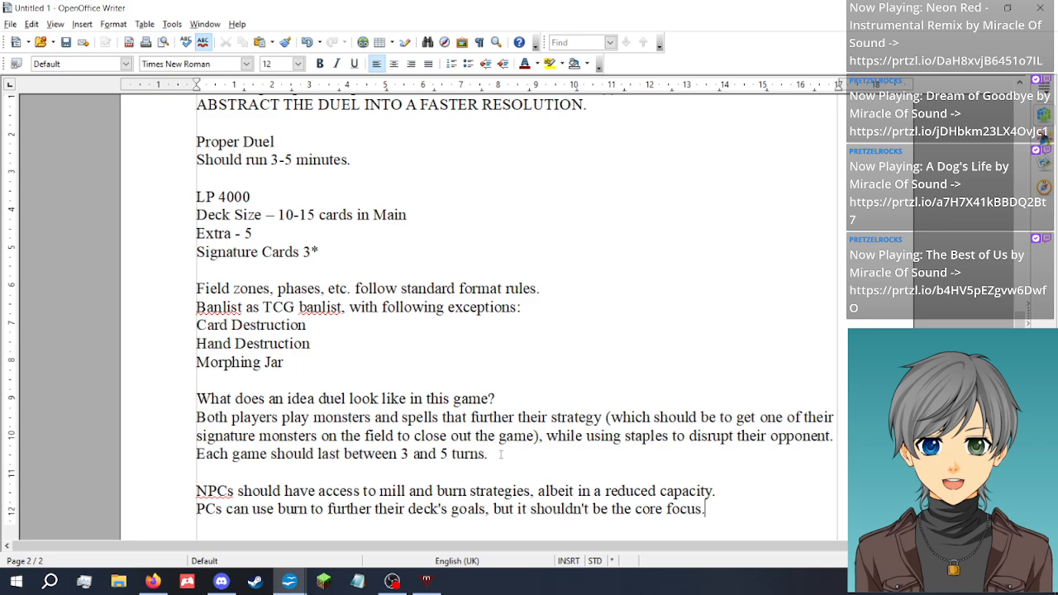
Start a footnote below the "Signature Cards 3*" line, separated by a blank line, with the text "*Destiny Draw style mechanic."
scroll(466, 389, down, 4)
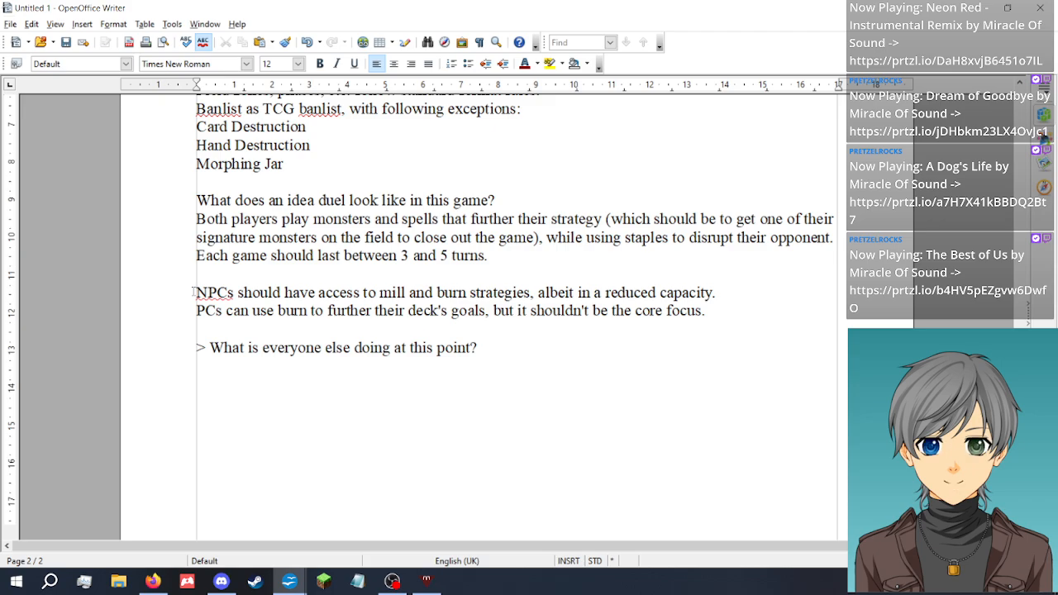
scroll(217, 303, up, 5)
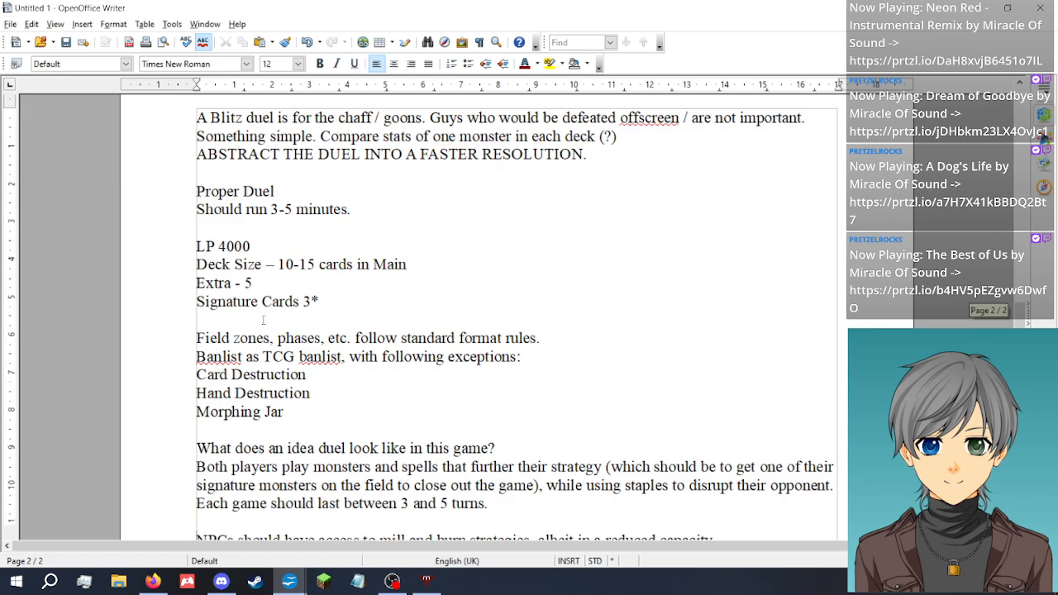
click(364, 296)
key(Return)
key(Return)
text(*)
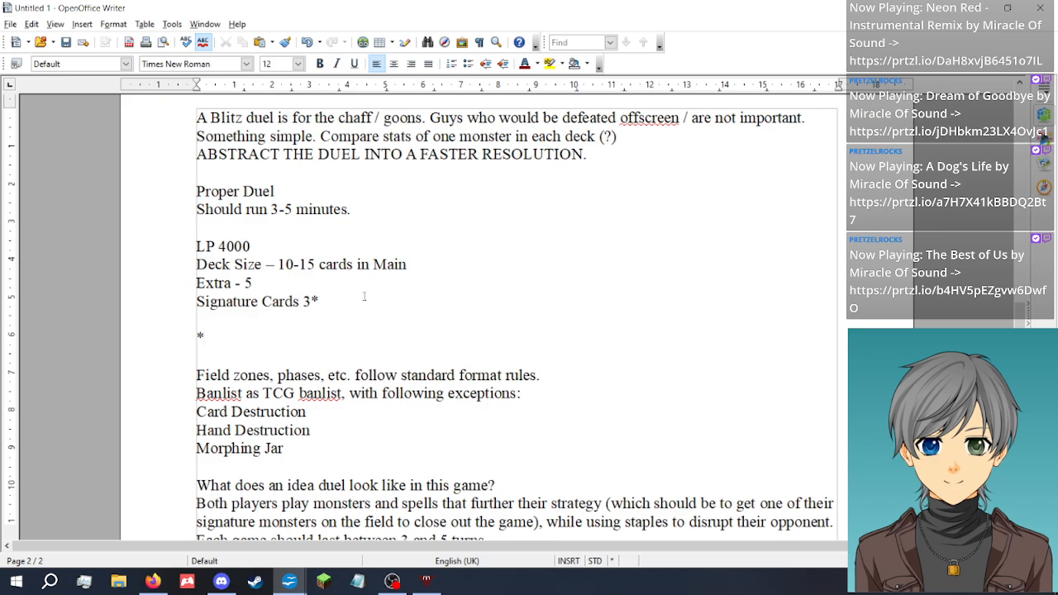
text(Ca)
key(BackSpace)
key(BackSpace)
text(Destiny Draw )
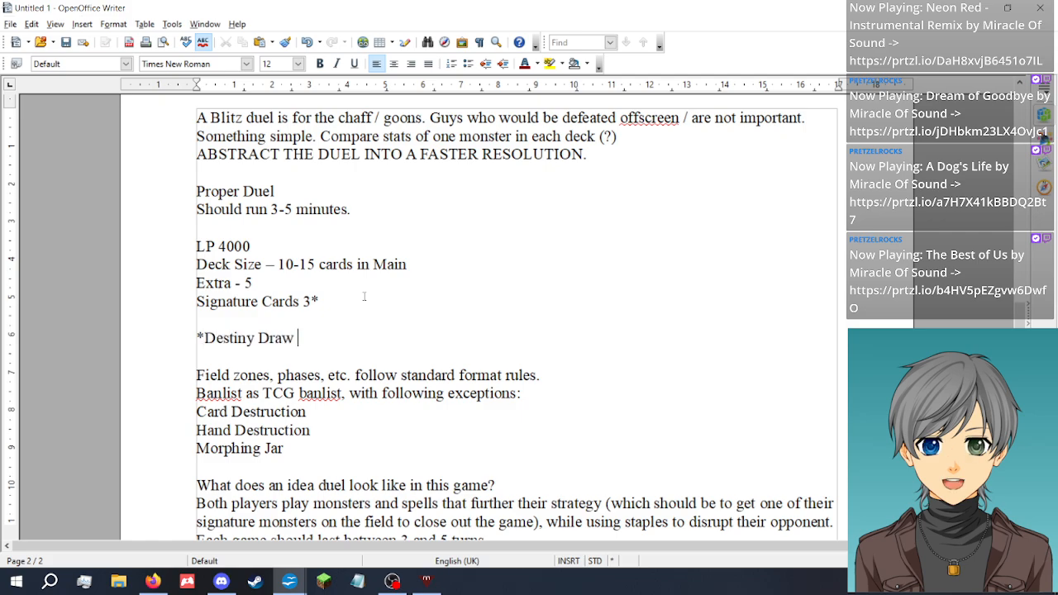
text(style mec)
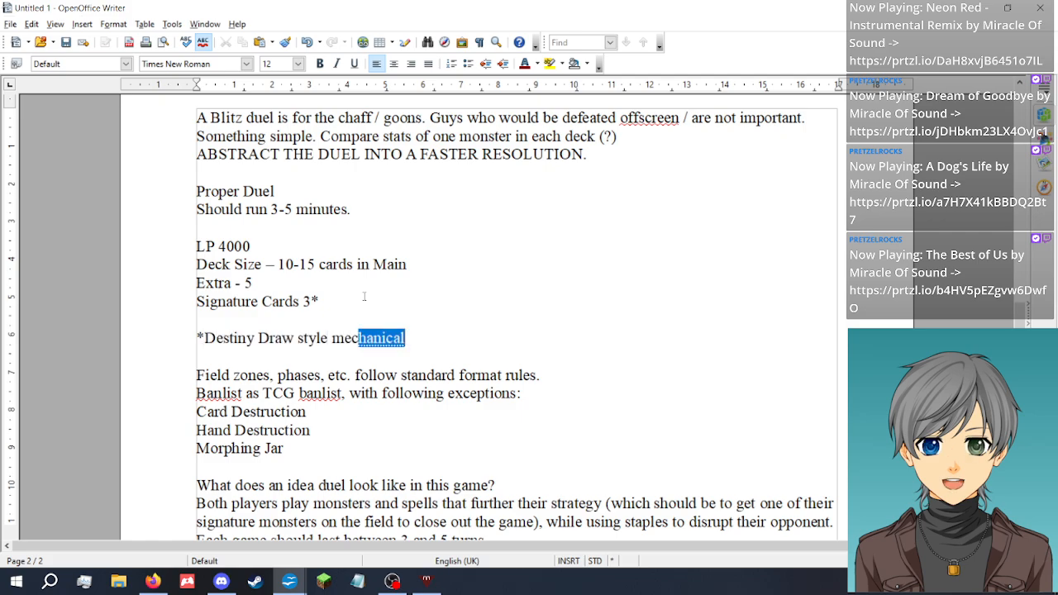
text(hanic. The)
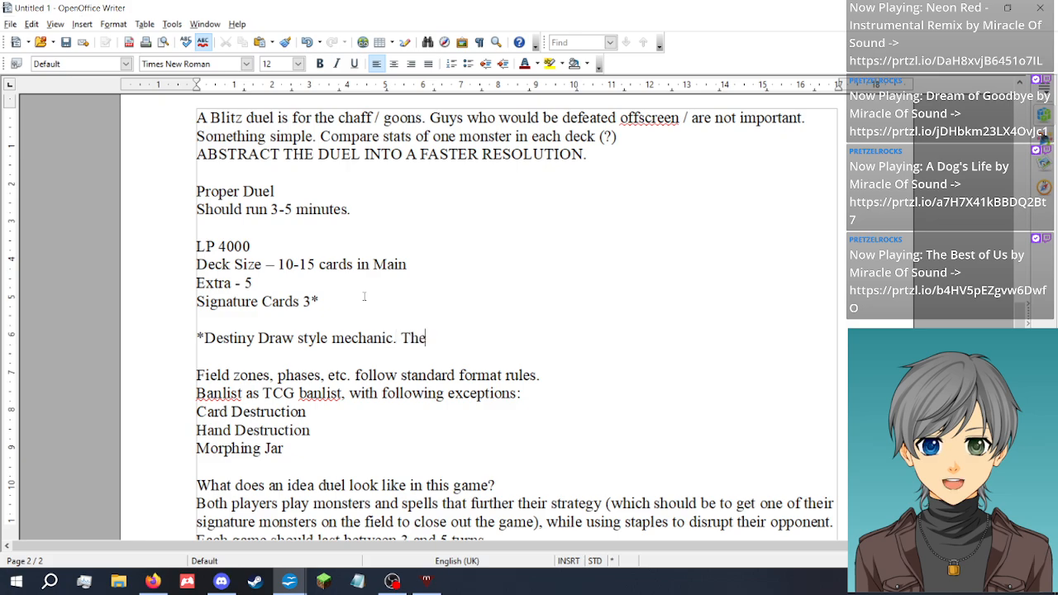
Continue the Destiny Draw footnote with the sentence "The player can always draw one of these instead of their usual draw."
text( player can )
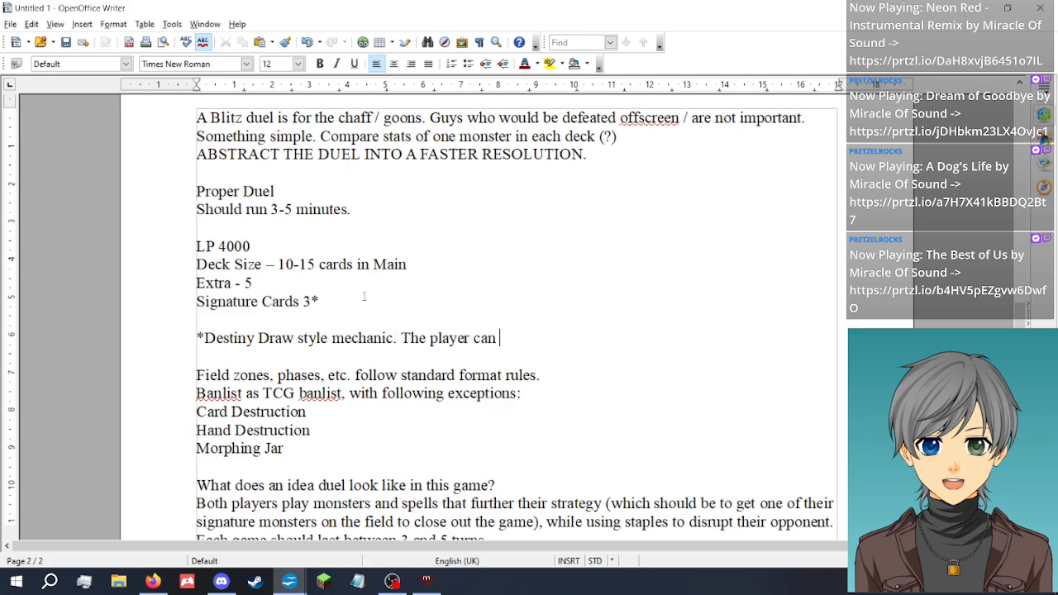
text(always dra)
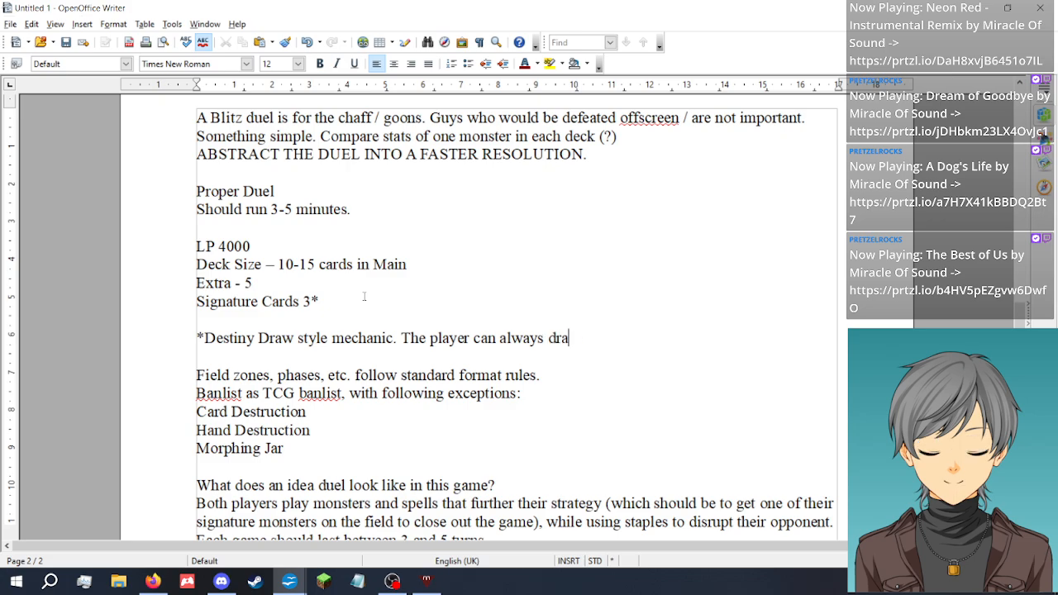
text(w one of these )
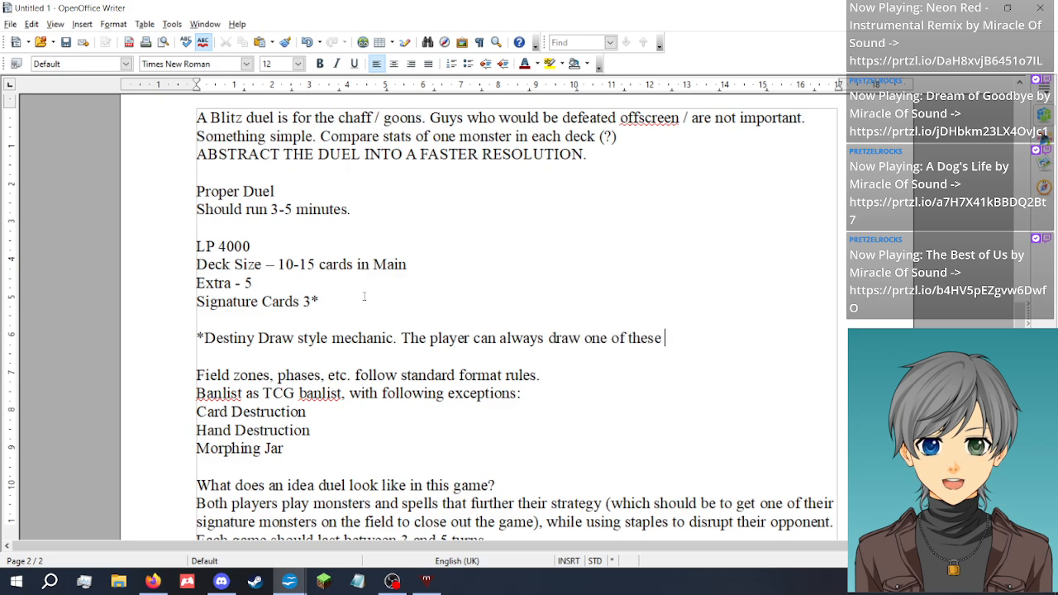
text(instead of )
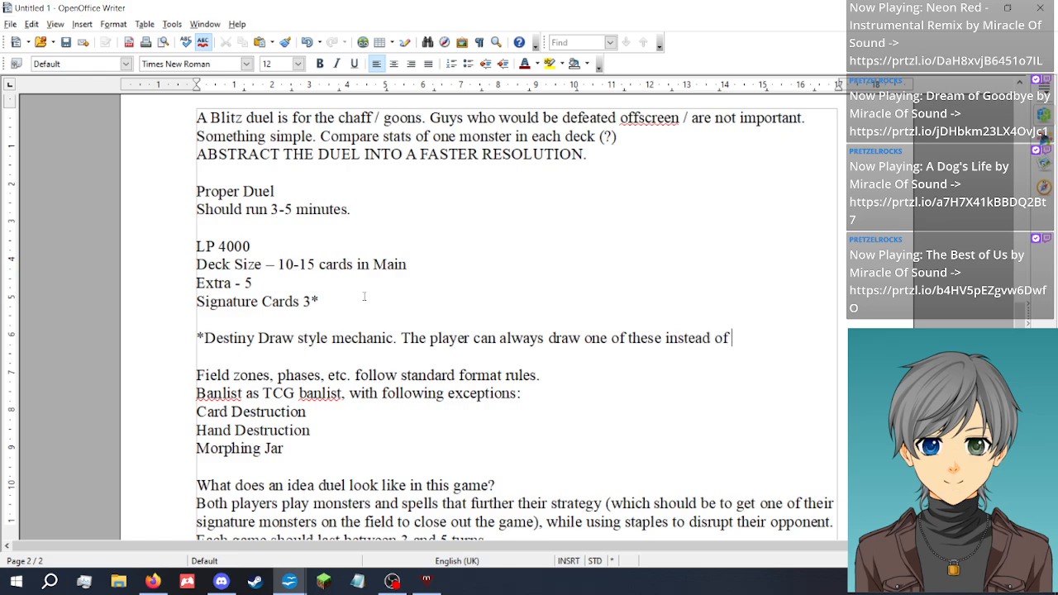
text(their usual draw.)
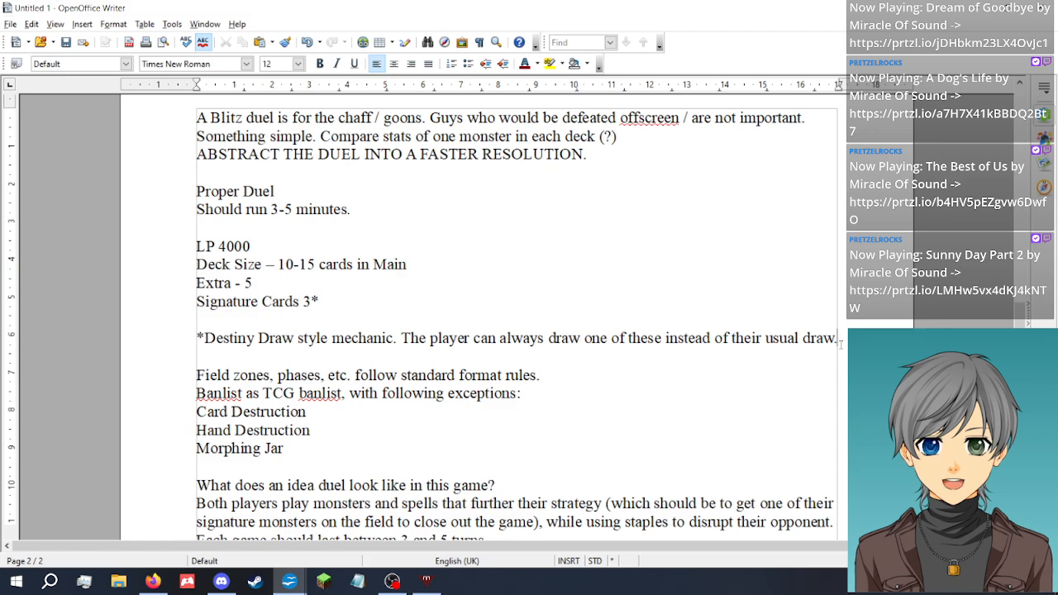
Add the heading line "Alt Summoning Mechanics" directly below the Destiny Draw footnote
key(Return)
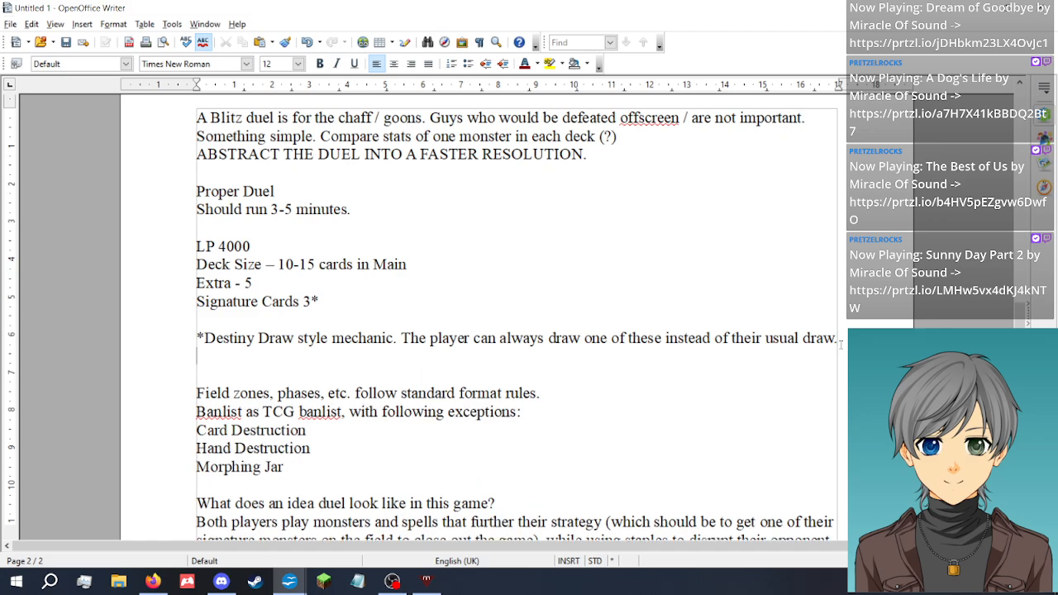
text(Alt Su)
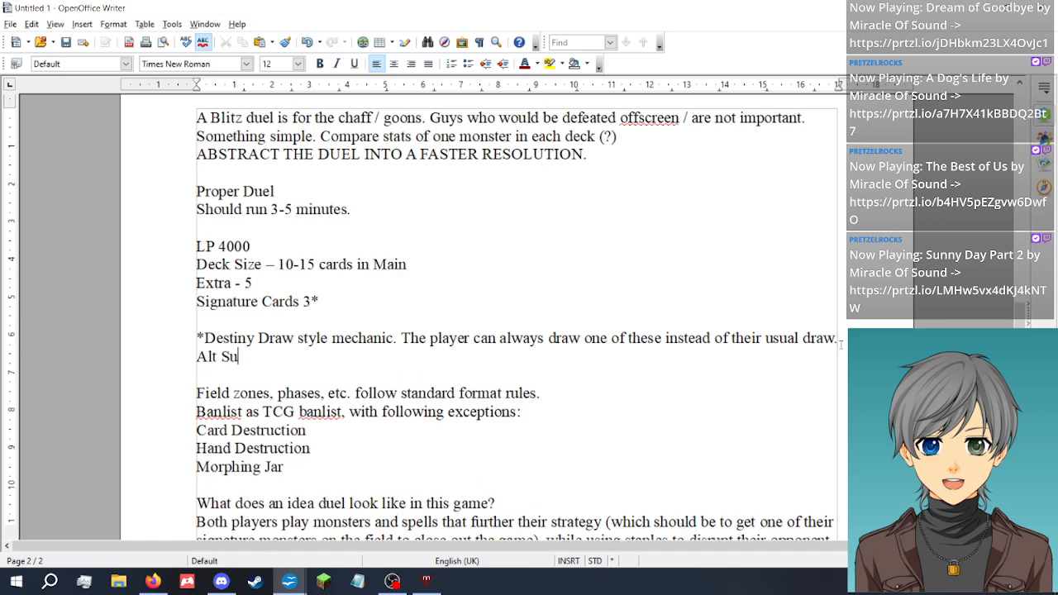
text(mmoning Me)
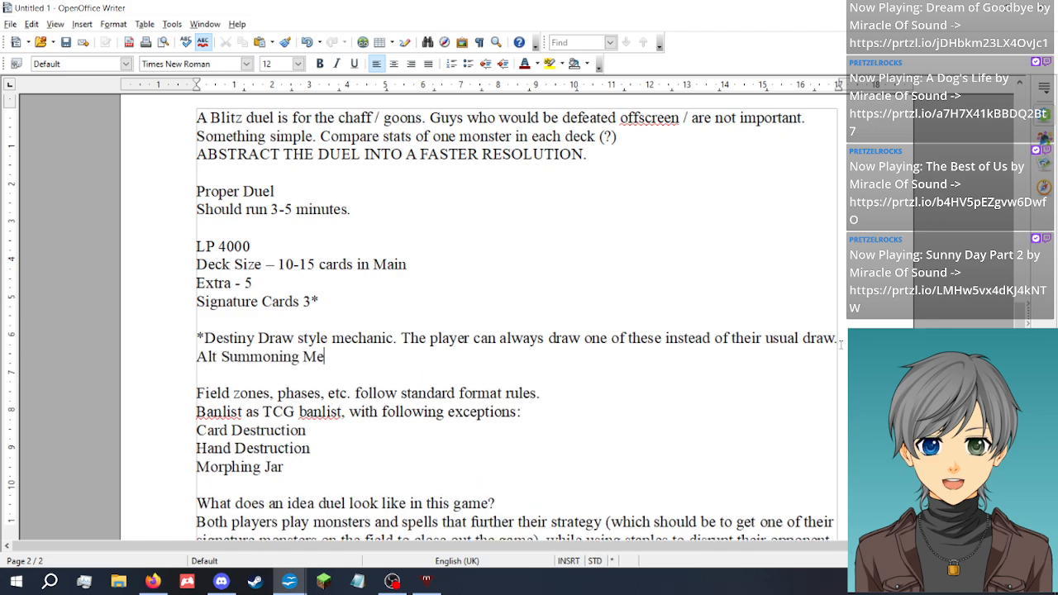
text(chanics)
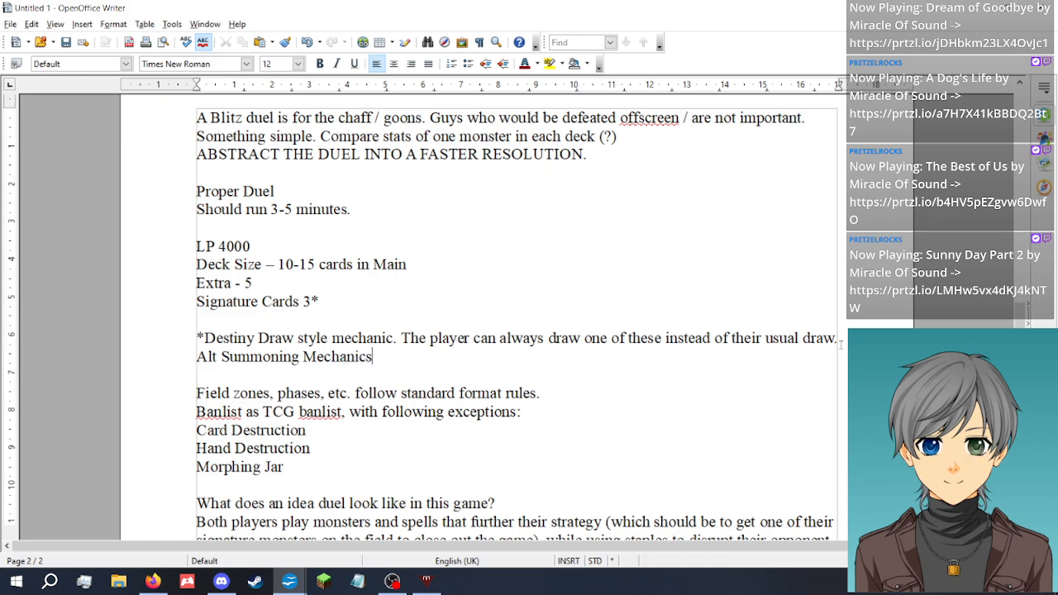
List "Rituals, Fusion, Synchro, Xyz" on a single line below the Alt Summoning Mechanics heading
key(Return)
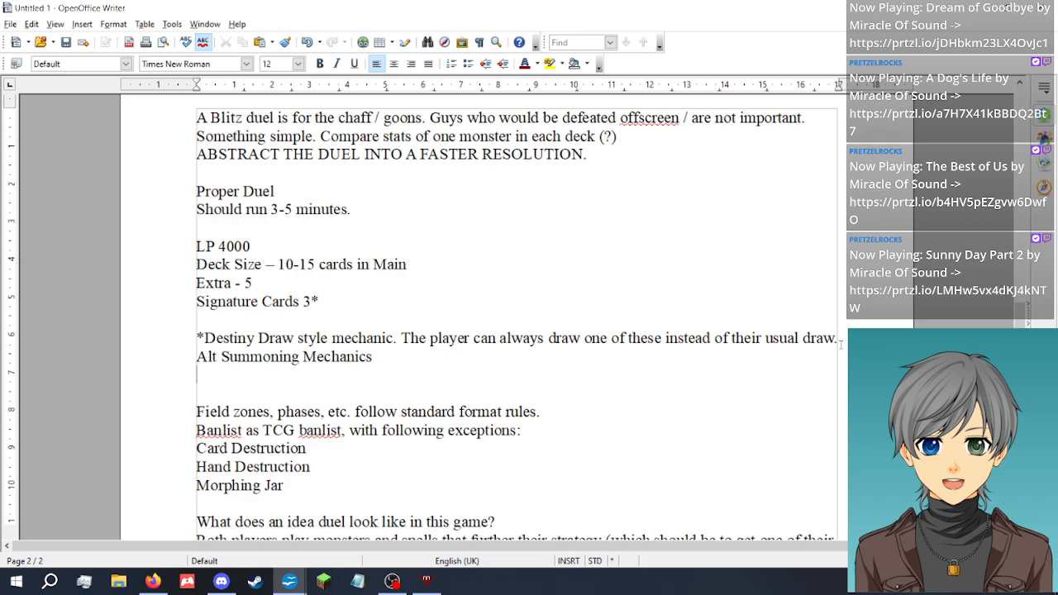
text(Rituals)
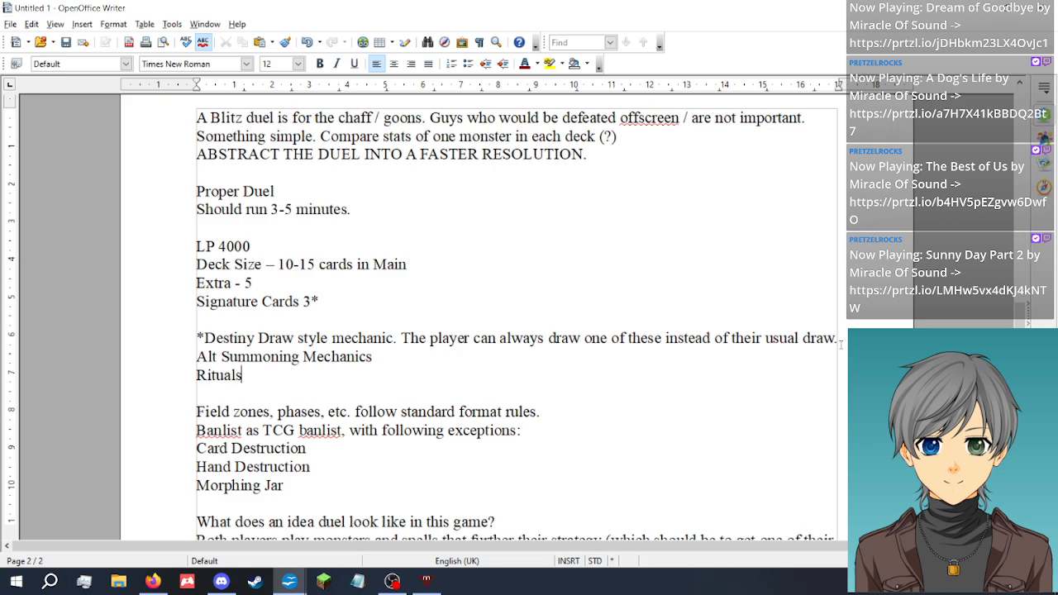
key(Return)
key(Delete)
text(, Fusion, Synchro, )
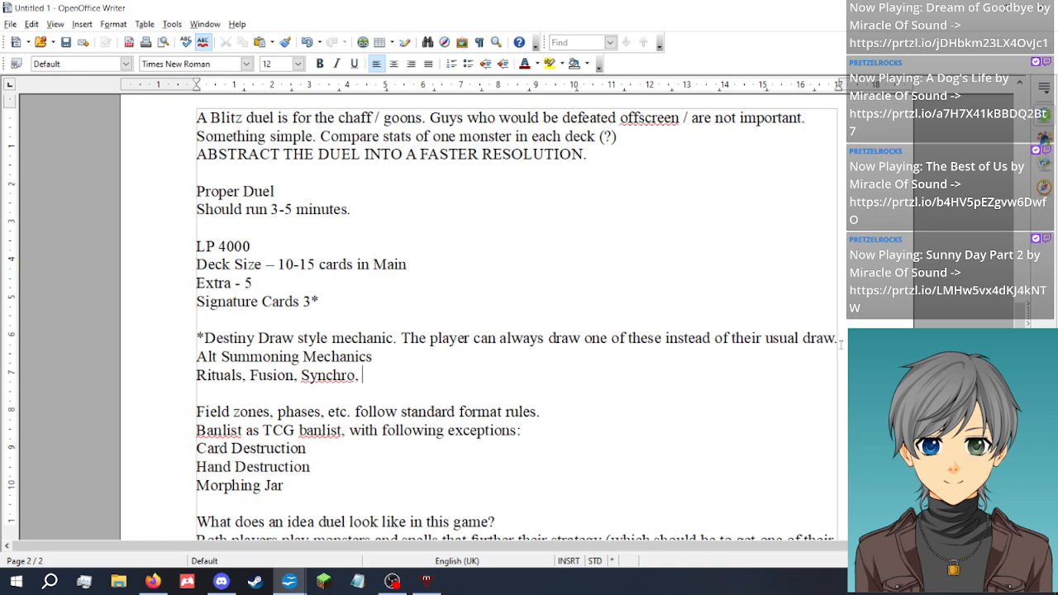
text(Xyz)
Start a dashed line below the list of summoning types with "-Can be summoned by tributing monsters"
key(Return)
text(-Can be summoned )
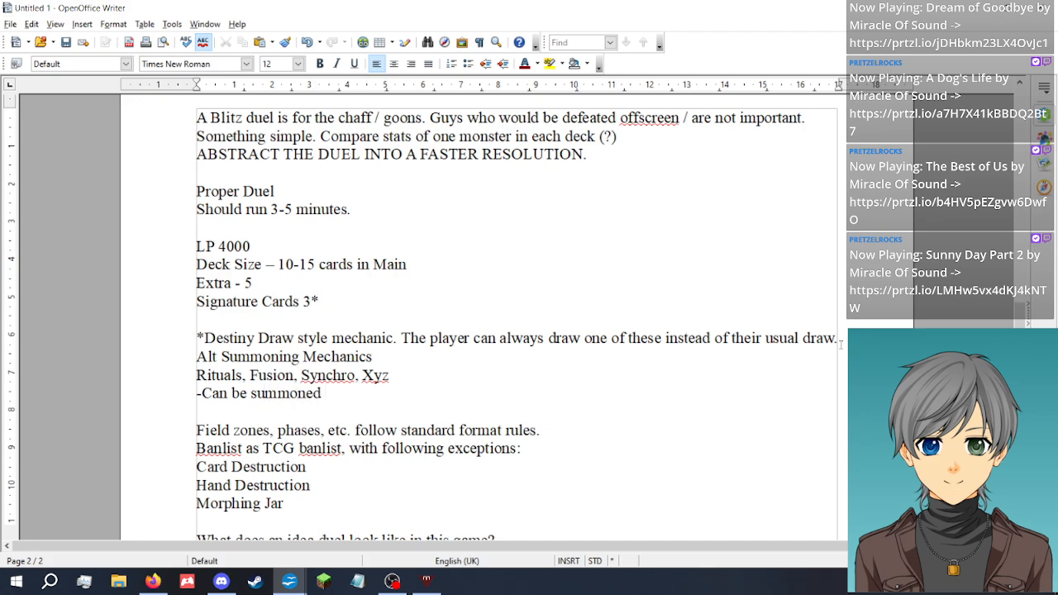
text(by tributing monst)
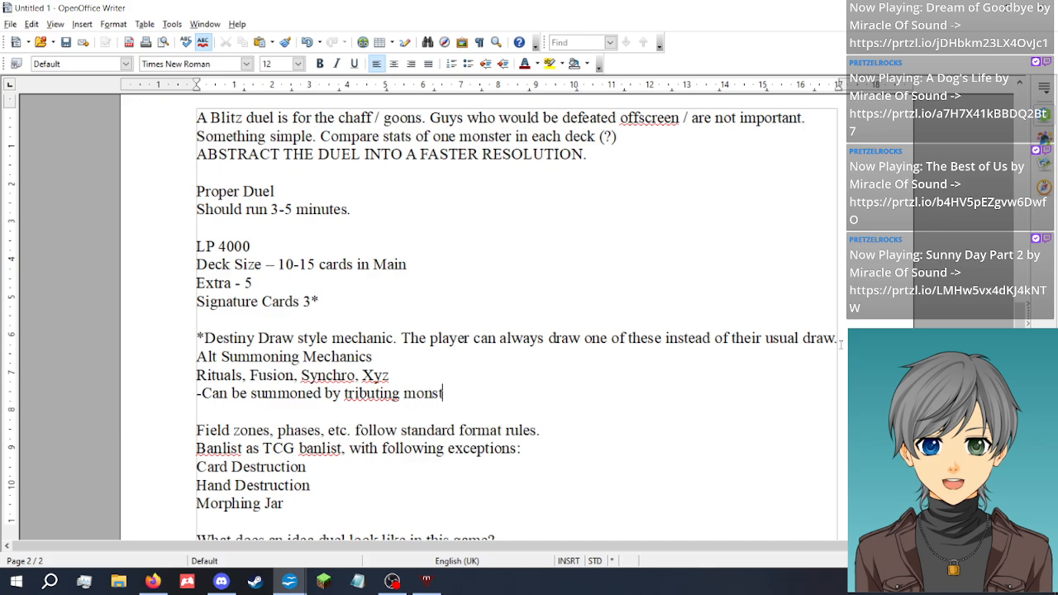
text(ers)
key(ctrl+Left)
key(ctrl+Left)
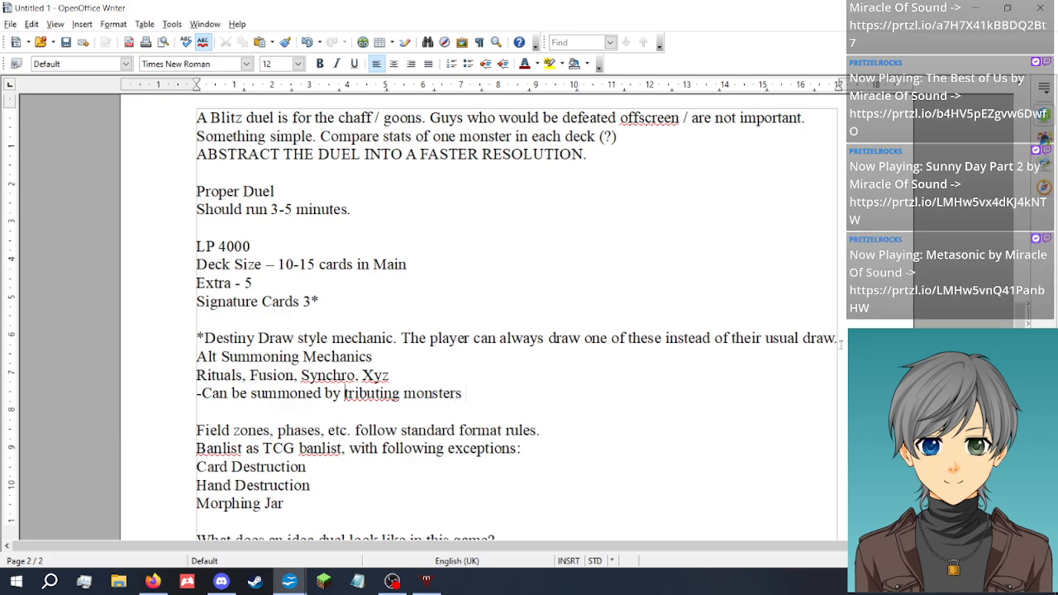
right_click(369, 396)
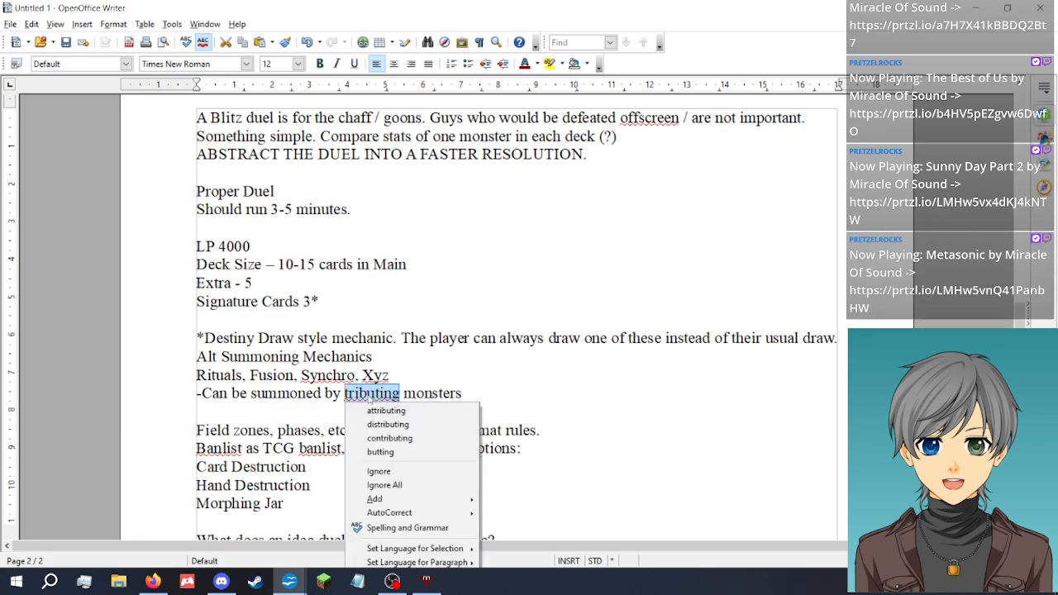
click(527, 392)
click(527, 391)
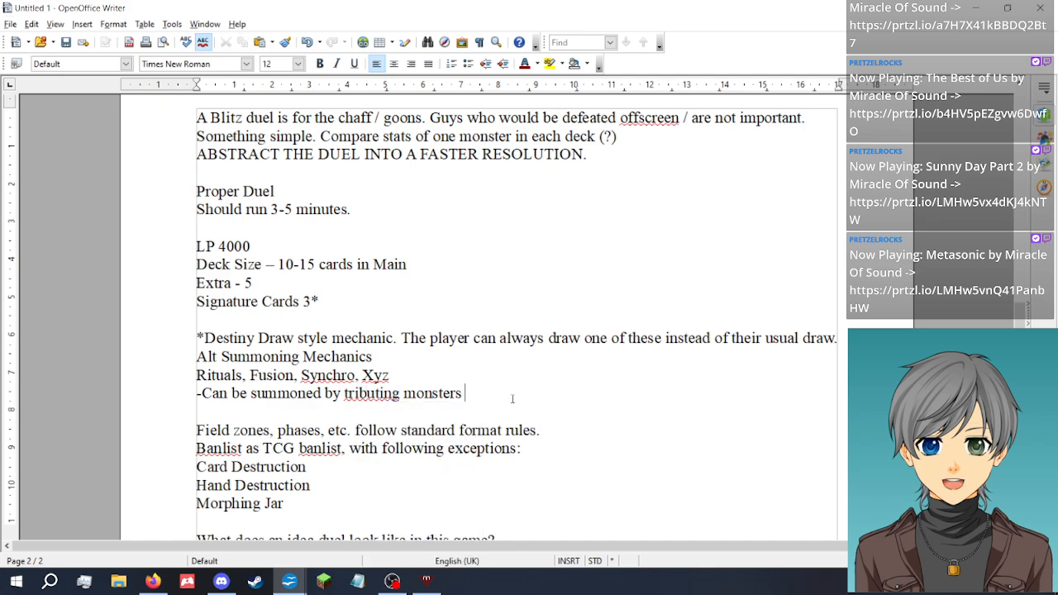
Insert a space after the dash of the tributing line and extend it with "as per their level requirements, regardless of monster type."
click(206, 394)
click(494, 393)
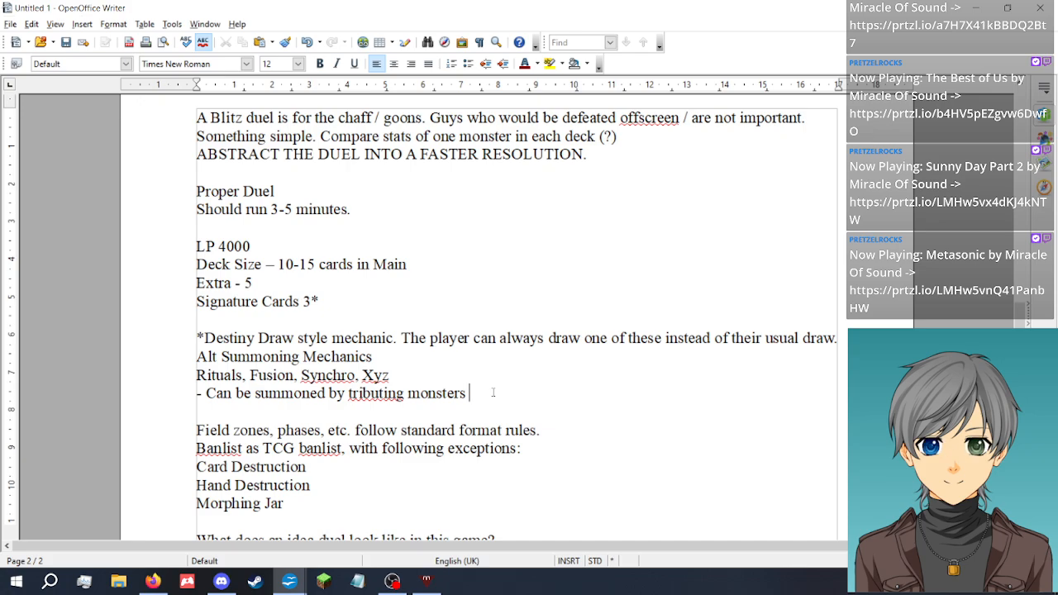
text(as per)
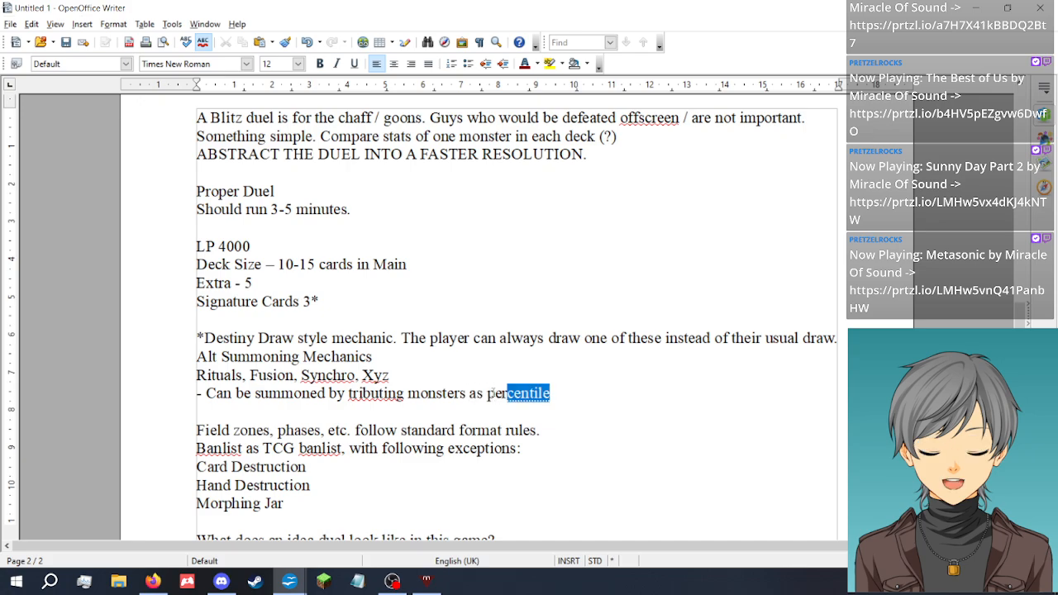
key(BackSpace)
text(r th)
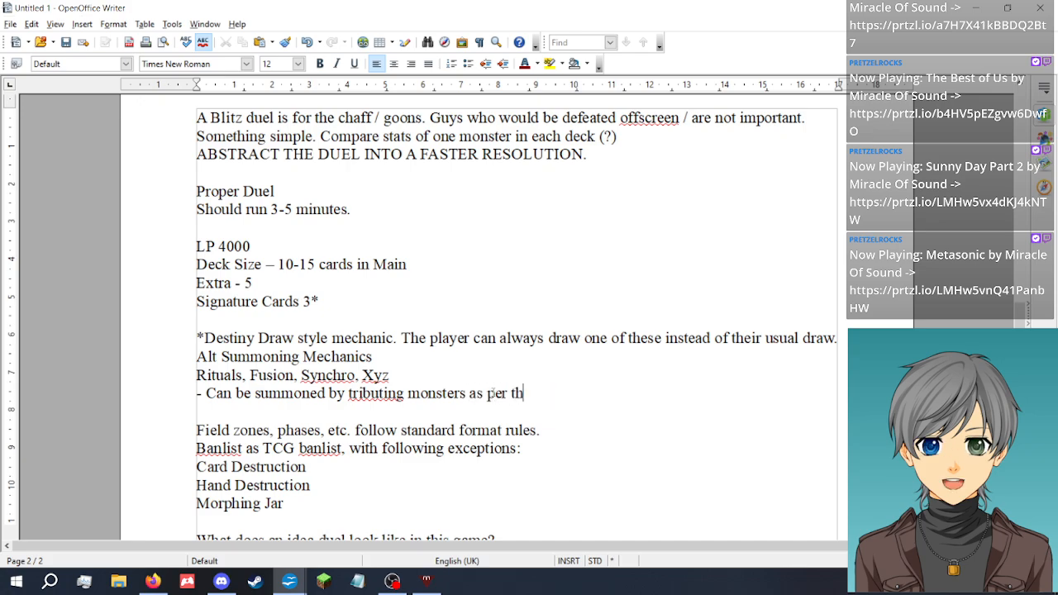
text(eir level requirements,)
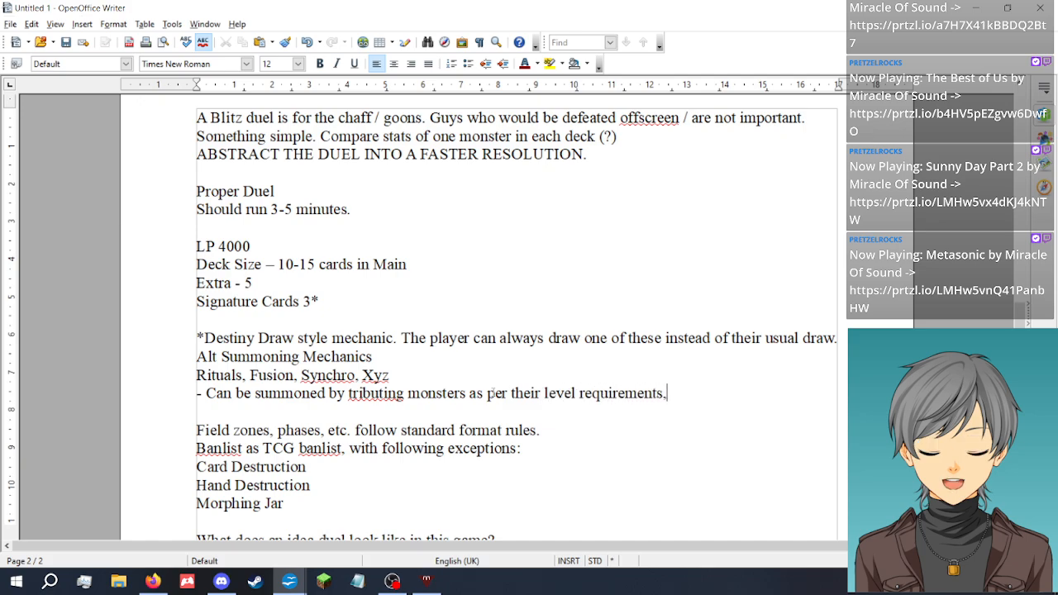
text( regardless)
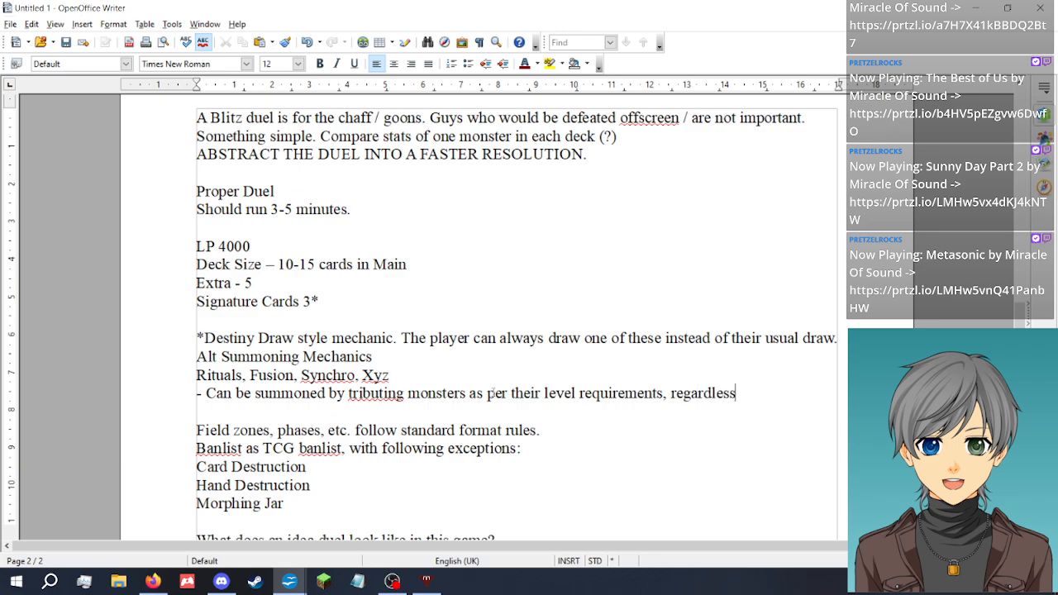
text( of monster type. )
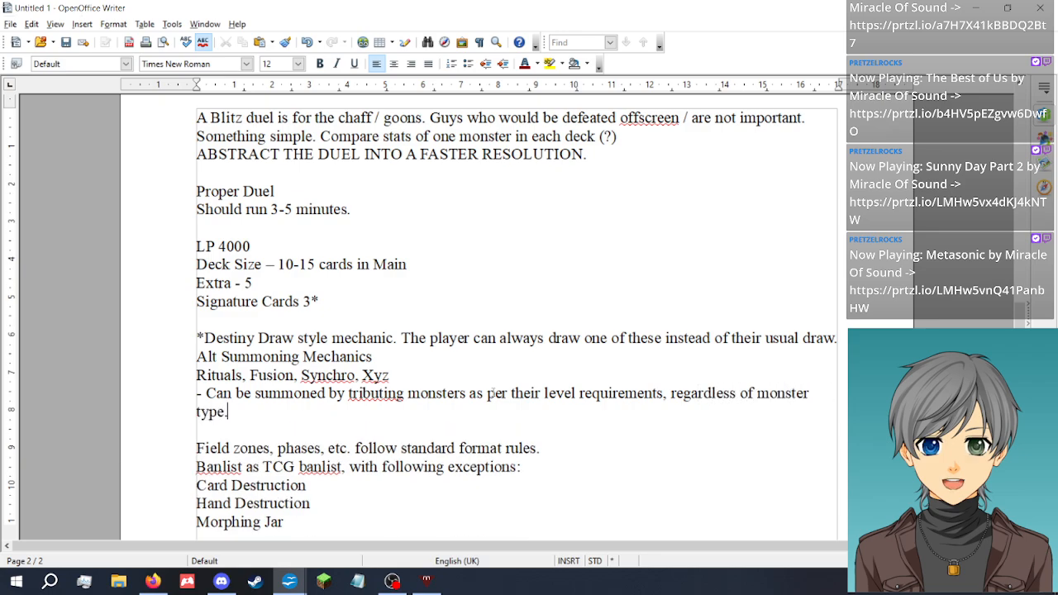
Extend the tributing line with "For example, you could tribute summon Borreload Savage Dragon by sacrificing two monsters, as it is a level 8."
text(For example, y)
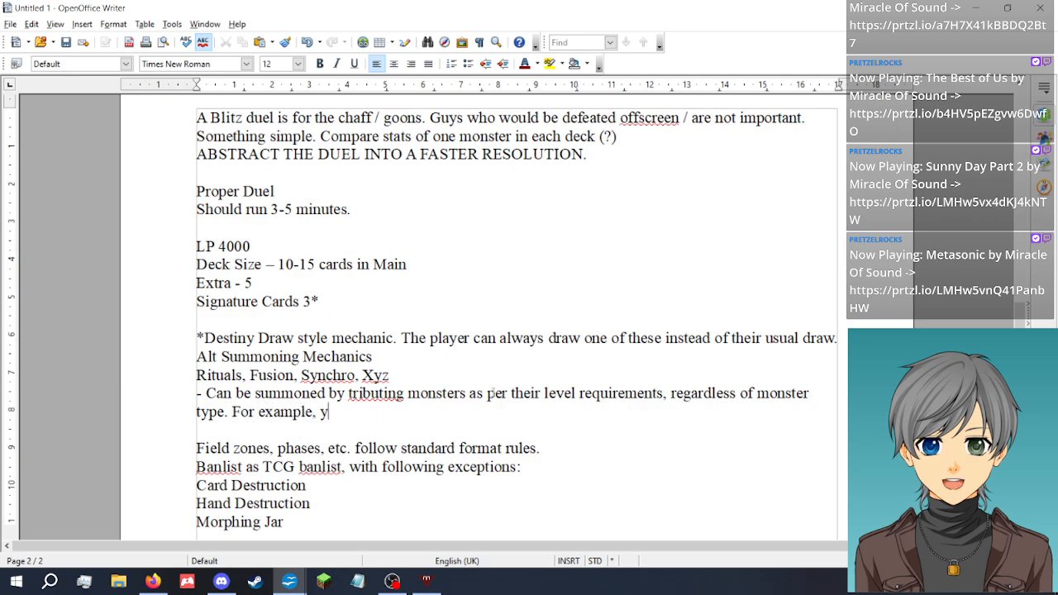
text(ou could)
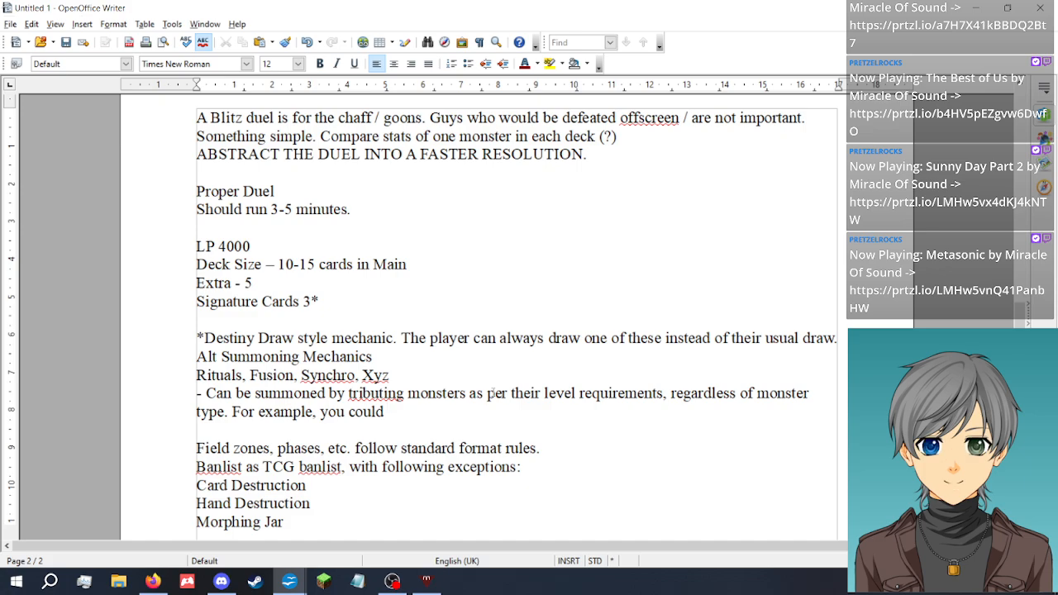
text( tribute summon)
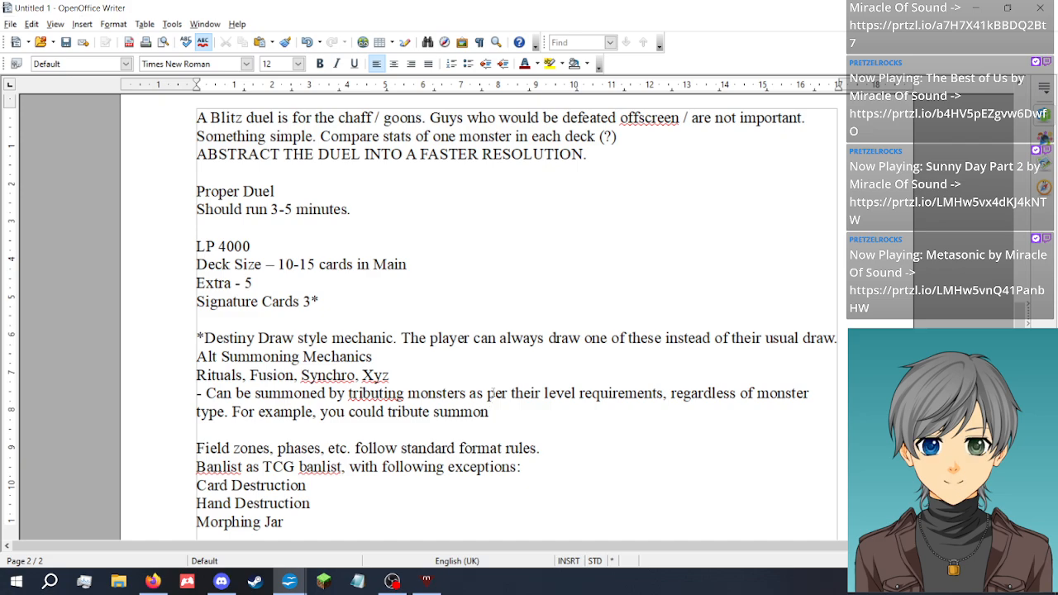
text(Borreload Savage Dragon )
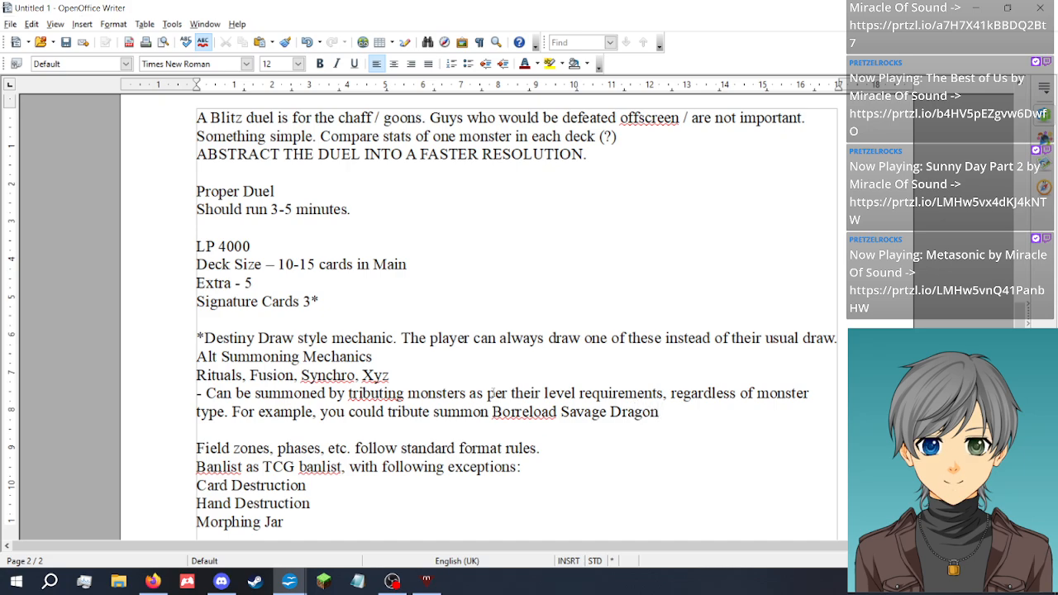
text(by sacrifici)
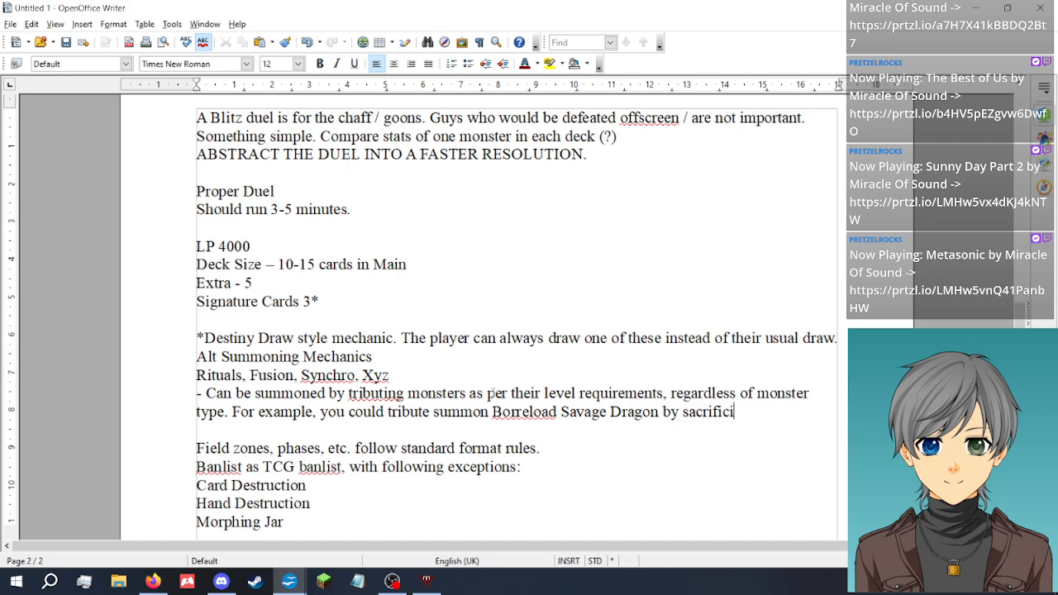
text(ng two monsters)
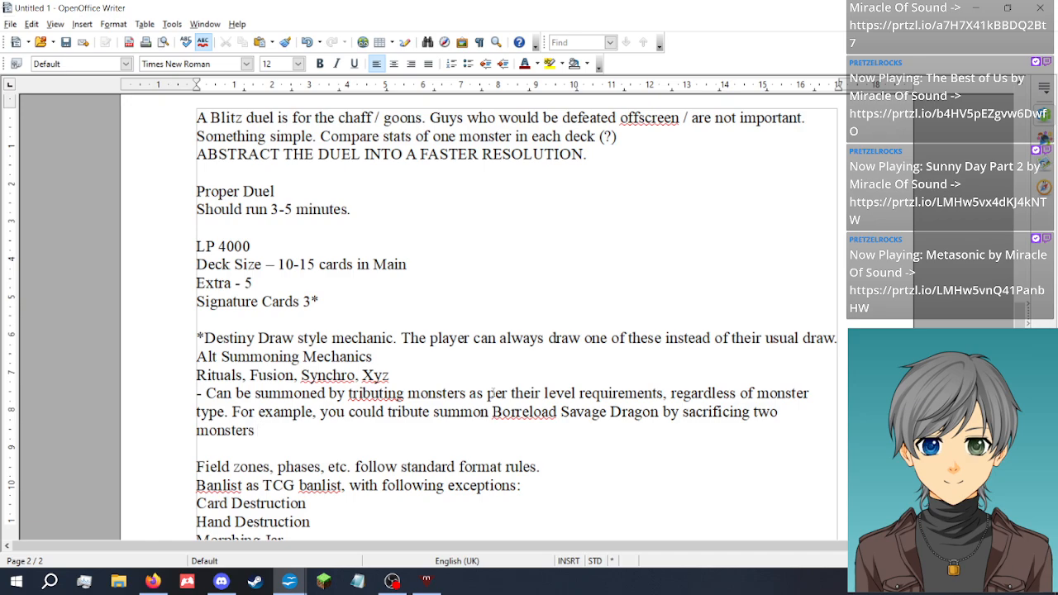
key(BackSpace)
text(, as it is a level )
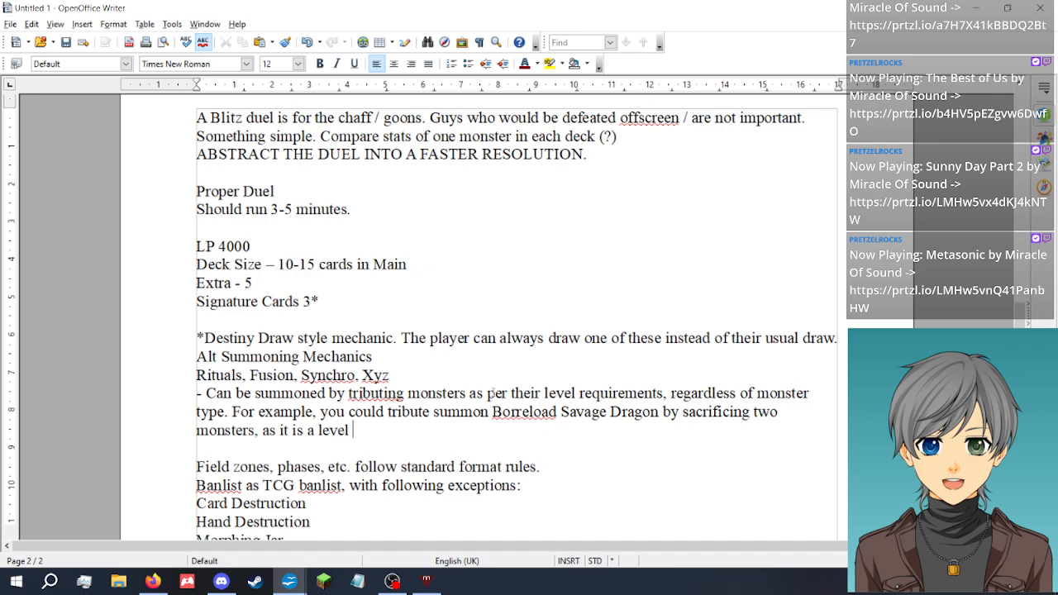
text(8.)
Add "In these cases, ranks are treated as levels (a rank" at the end of the Borreload Savage Dragon example
key(Up)
key(Up)
key(ctrl+Right)
key(ctrl+Right)
key(Down)
key(Down)
text(In these)
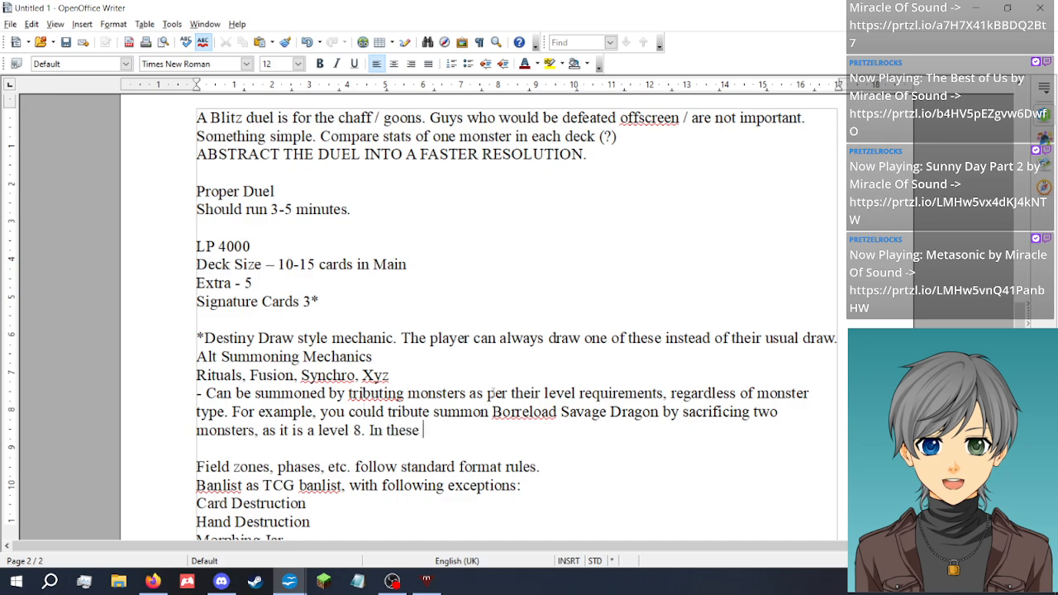
text( cases, rank)
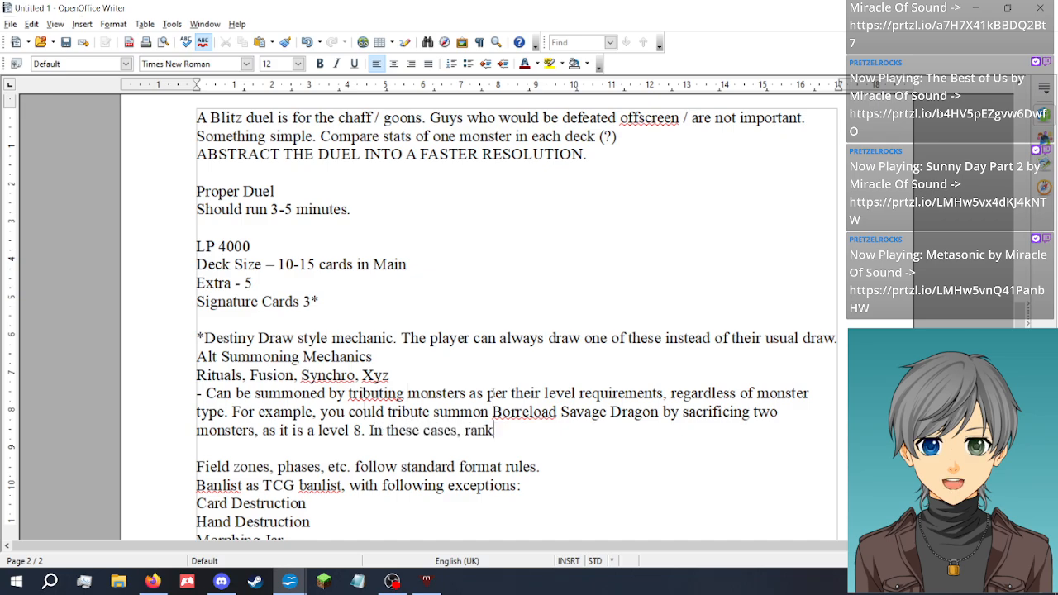
text(s are tr)
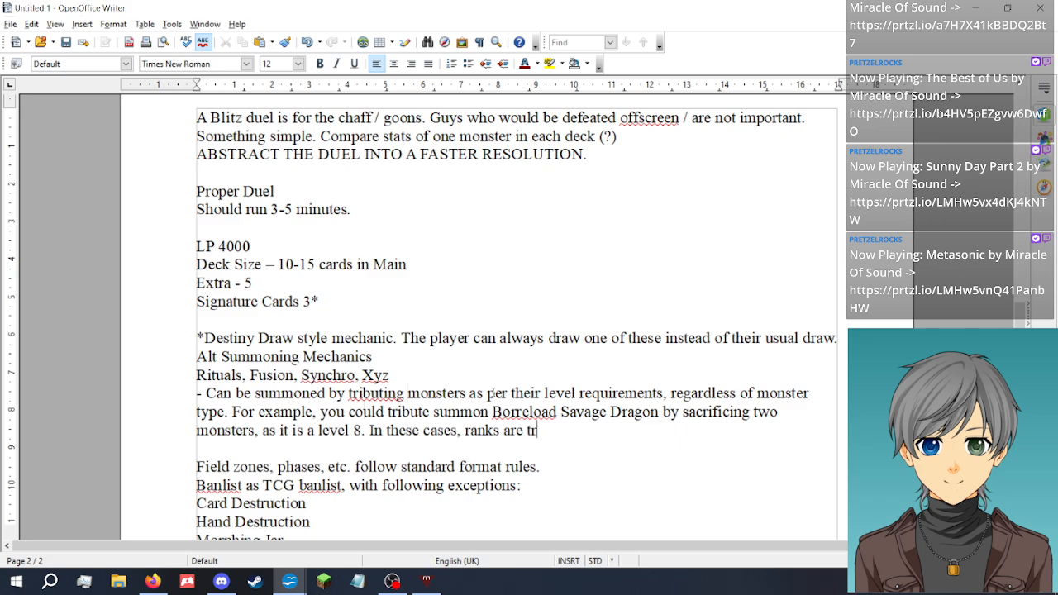
text(eated as )
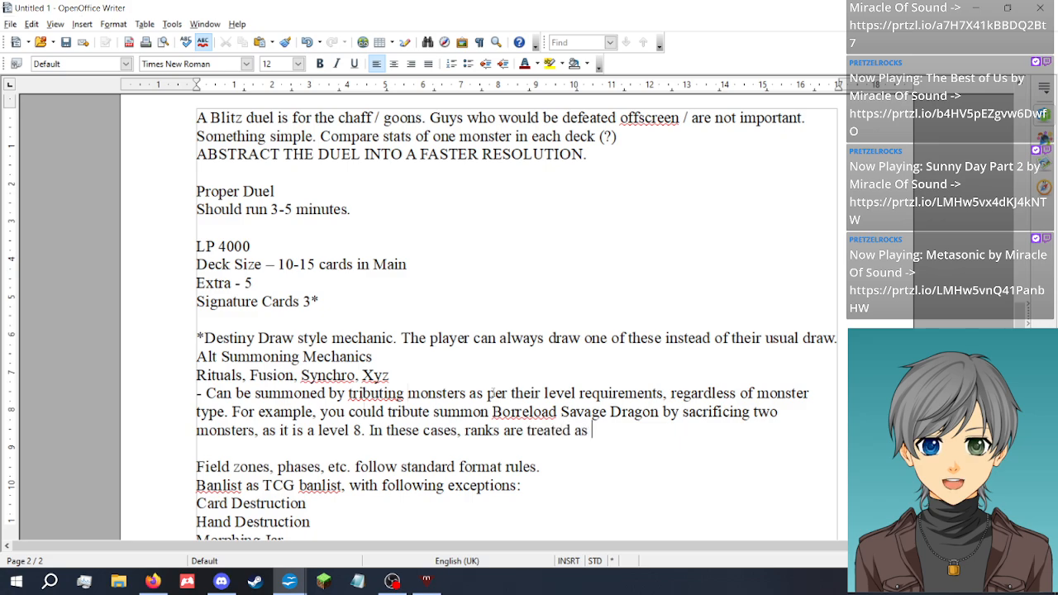
text(levels (a rank )
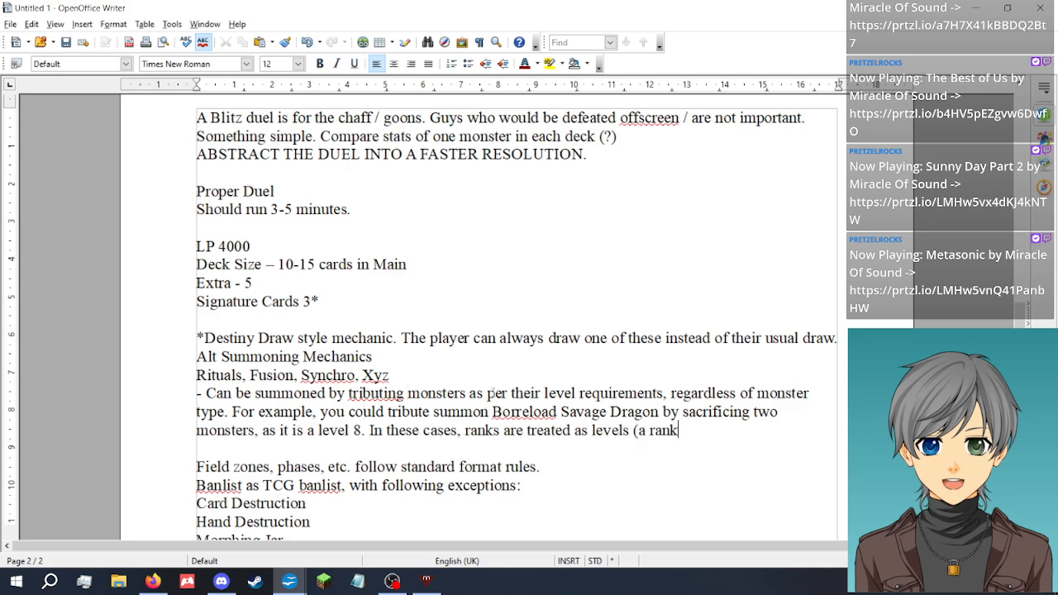
Complete the parenthesis with "7 monster is treated as level 7 to determine how many tributes it requires, for example)." and start a new list item
text(7 monster is trea)
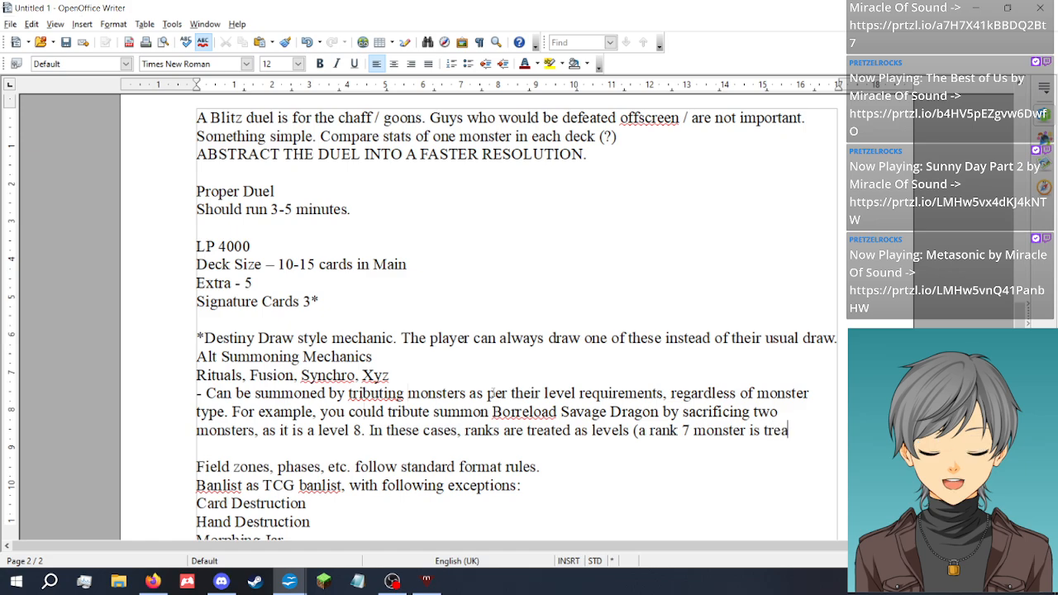
text(ted as level )
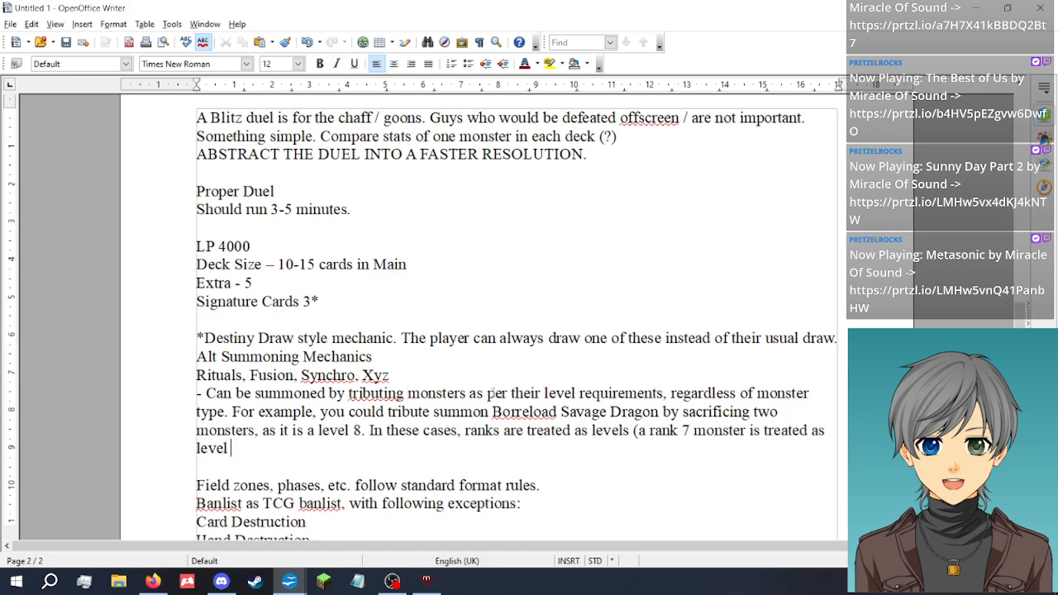
text(7 for)
key(BackSpace)
key(BackSpace)
key(BackSpace)
key(BackSpace)
text(to determine )
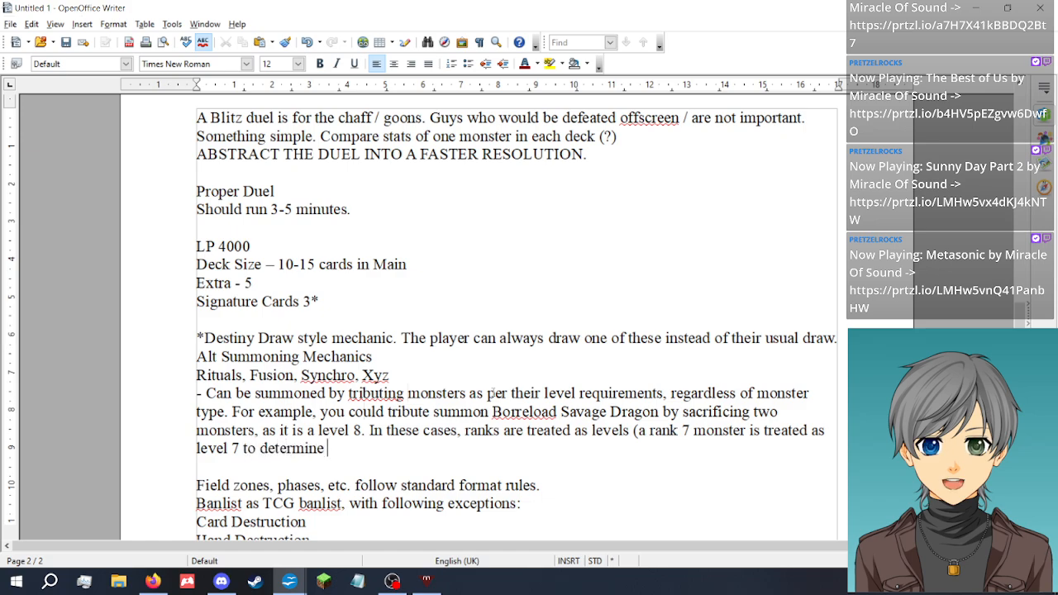
text(how many tri)
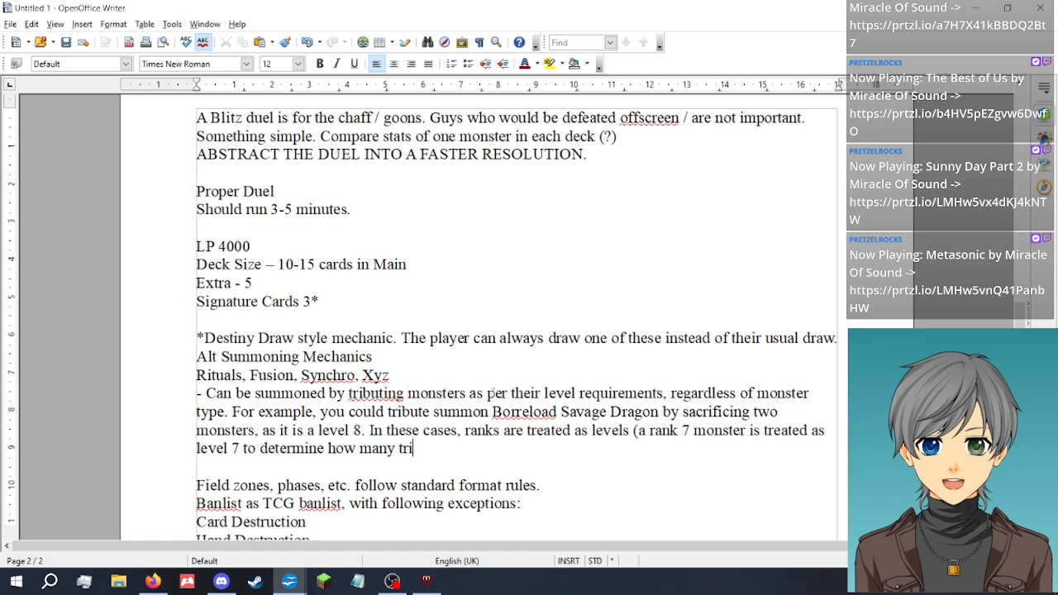
text(butes it req)
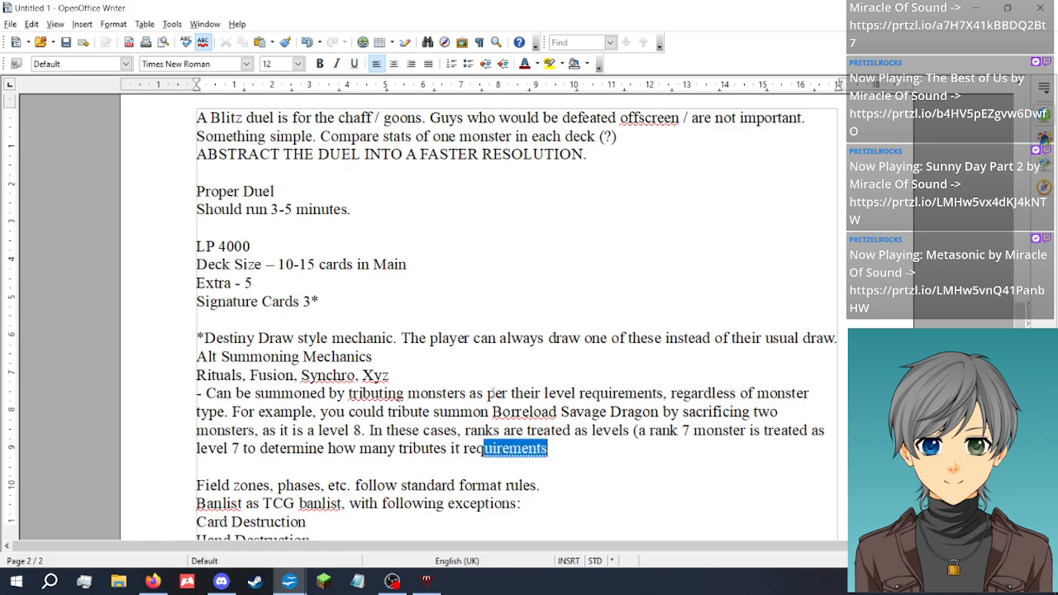
text(uires, for exam)
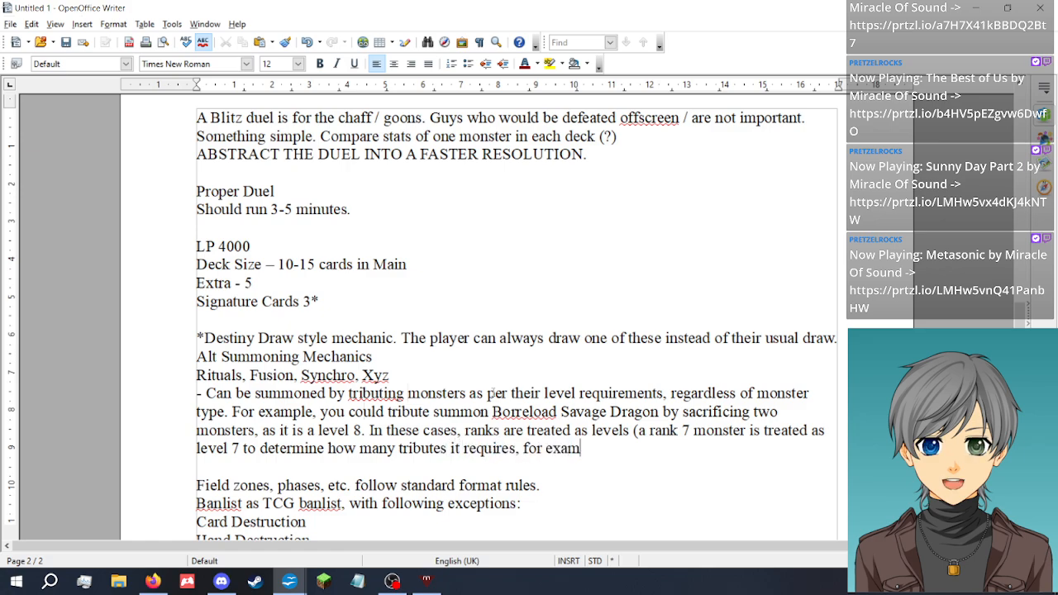
text(ple).)
key(Return)
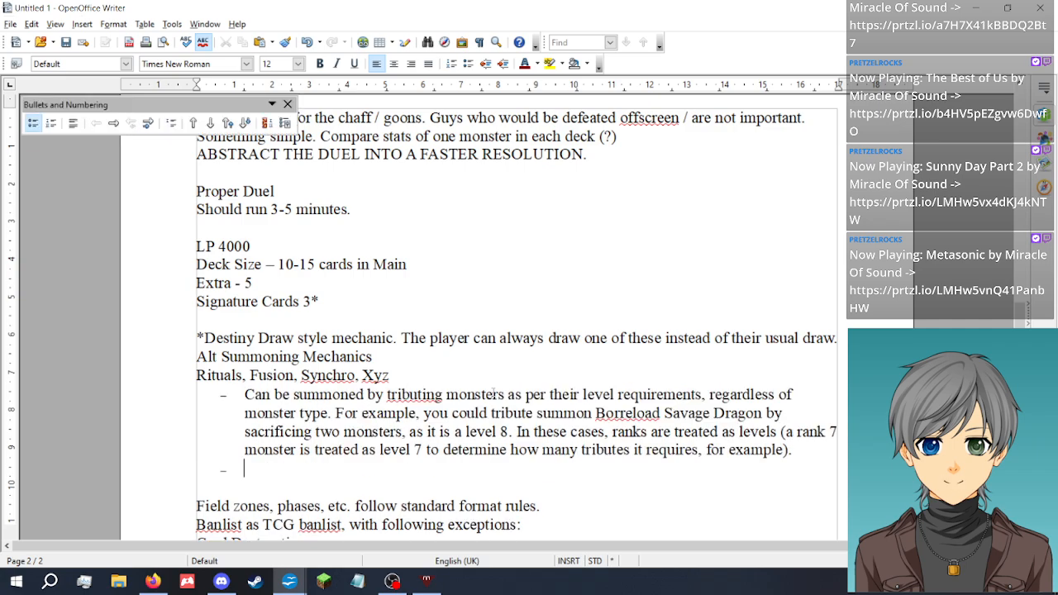
Write "These summons are treated as Tribute summons," in the second list item under the summoning types
text(These sum)
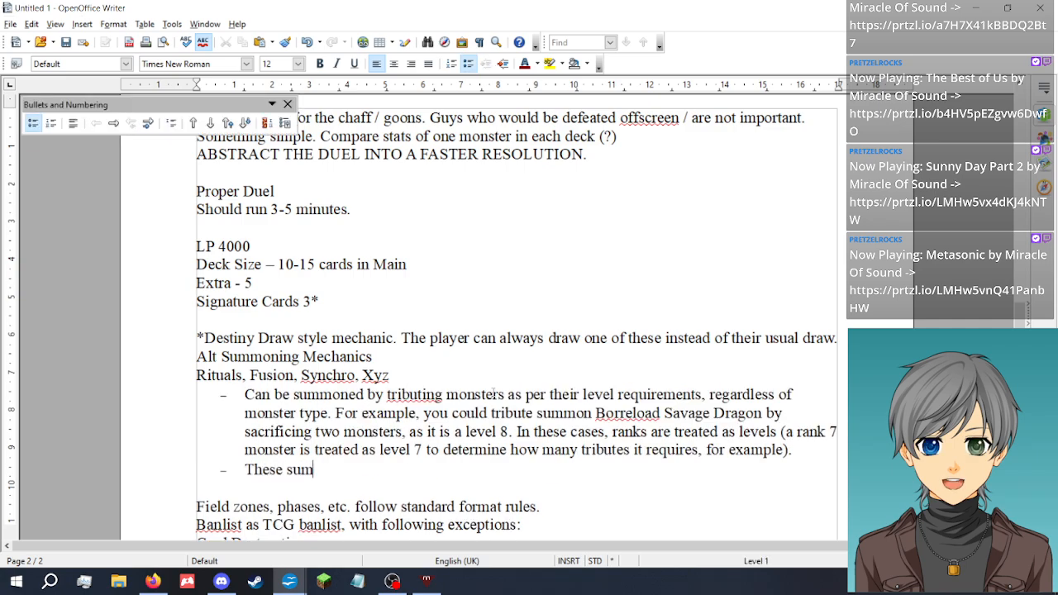
text(mons are treated as )
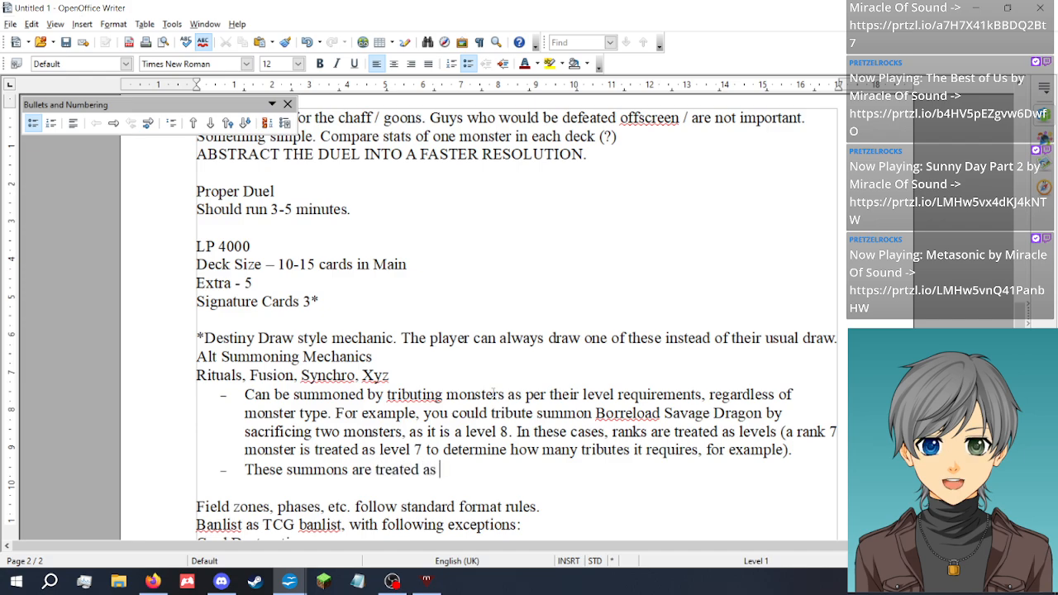
text(Tribute )
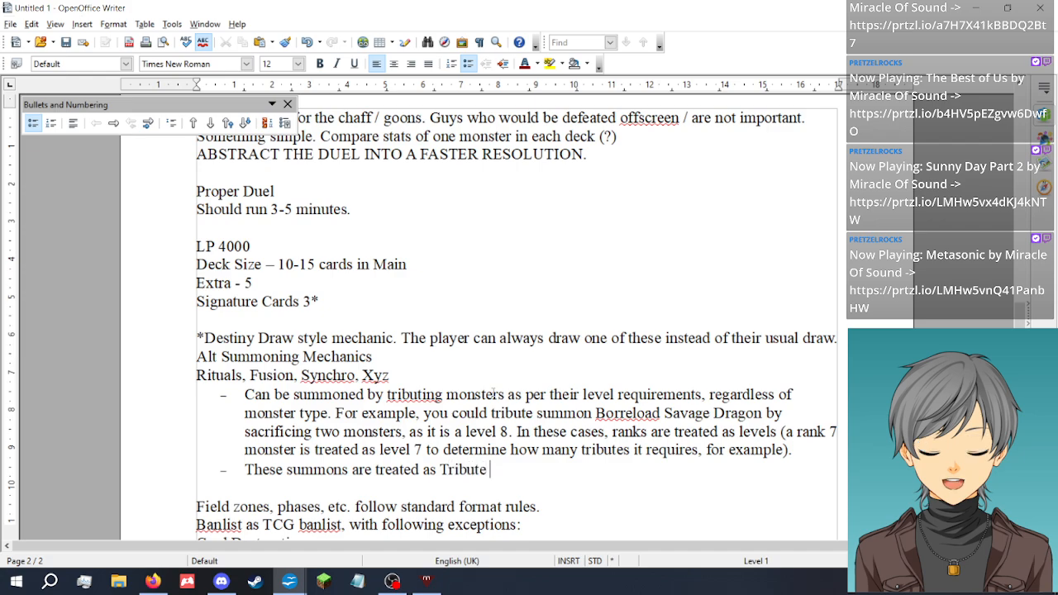
text(summons,)
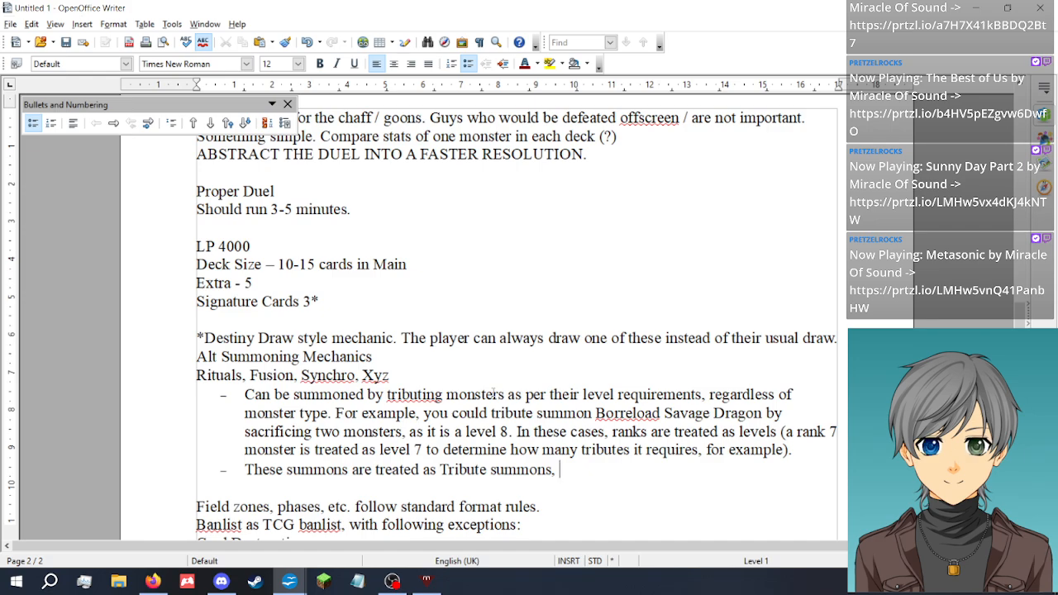
text(and also as)
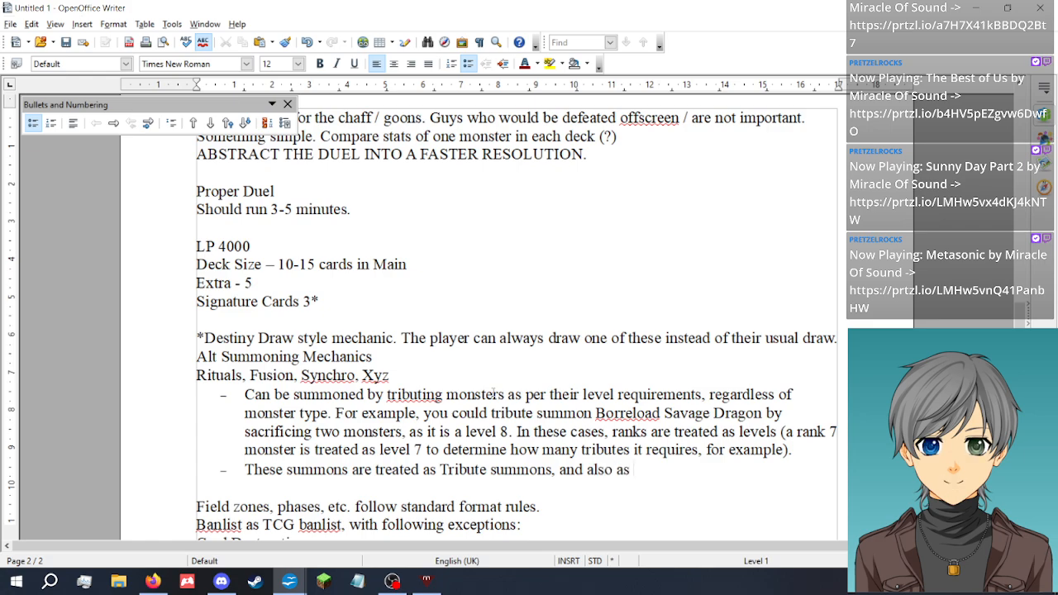
drag(634, 469, 552, 470)
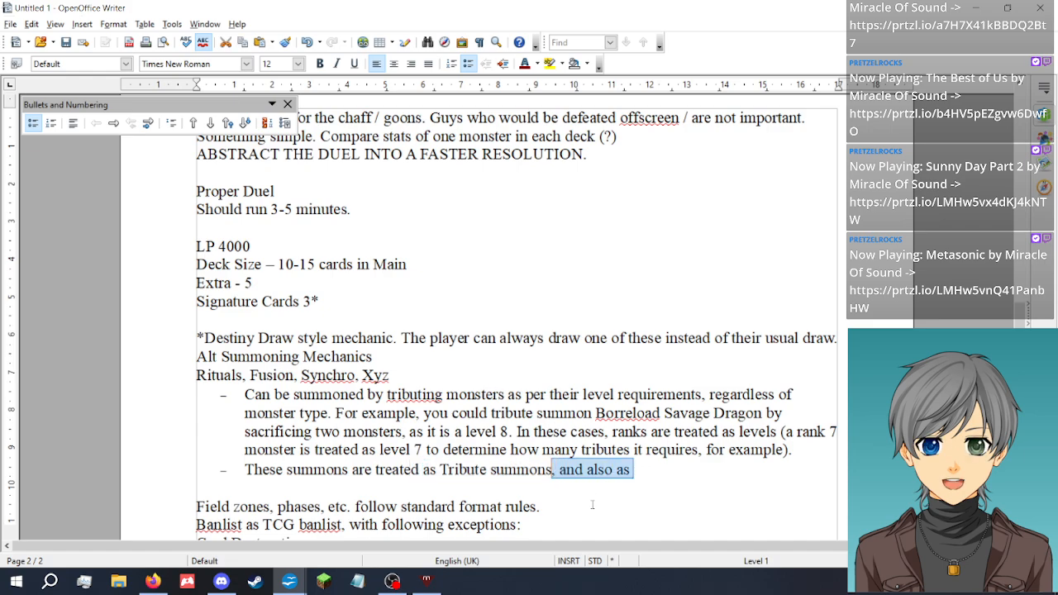
key(BackSpace)
text(, an)
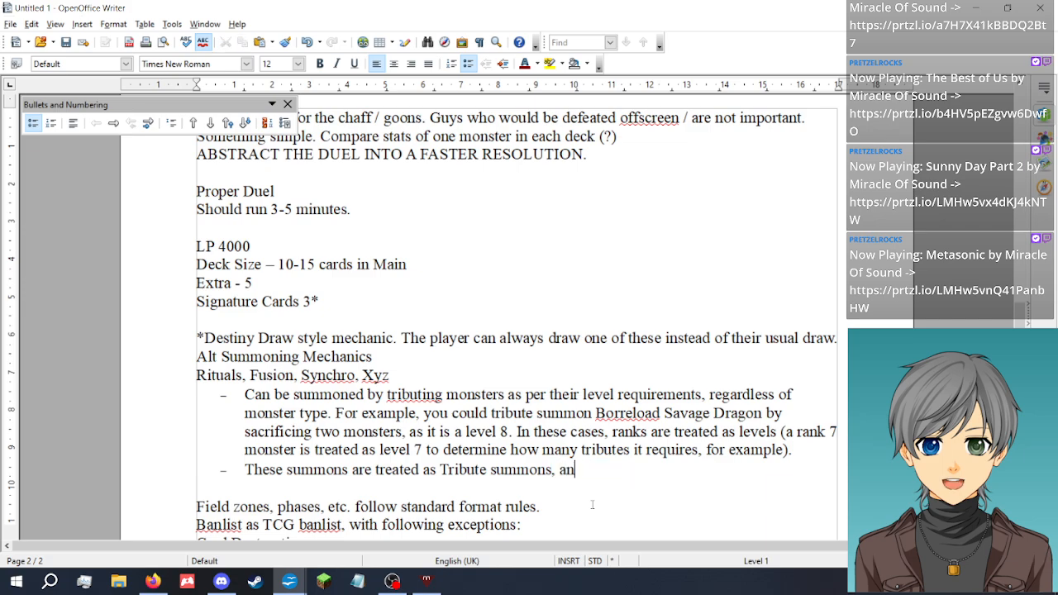
text(d also )
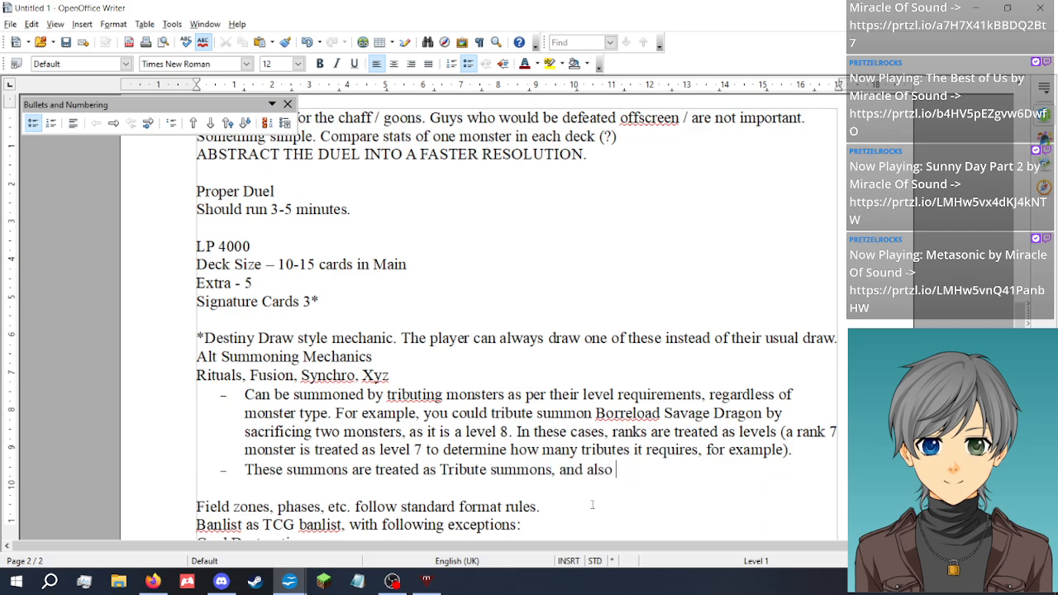
text(as)
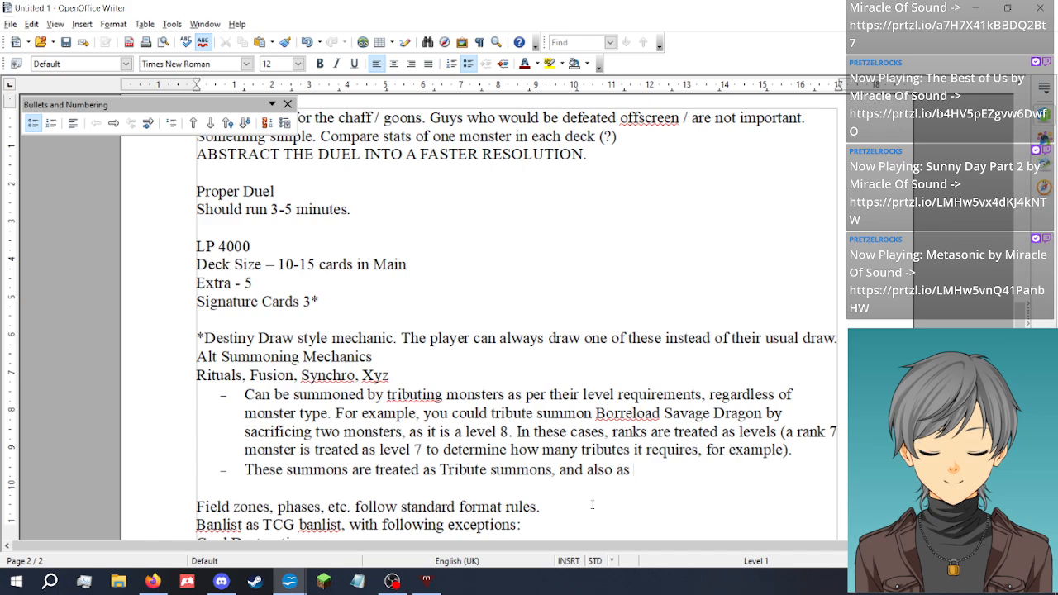
key(BackSpace)
key(BackSpace)
key(BackSpace)
key(BackSpace)
key(BackSpace)
key(BackSpace)
key(BackSpace)
key(BackSpace)
key(BackSpace)
key(BackSpace)
key(BackSpace)
key(BackSpace)
key(BackSpace)
key(BackSpace)
End the Tribute summons sentence with a period and continue with "The monster is also treated as if it was summoned"
text(. The monster is also treated as if)
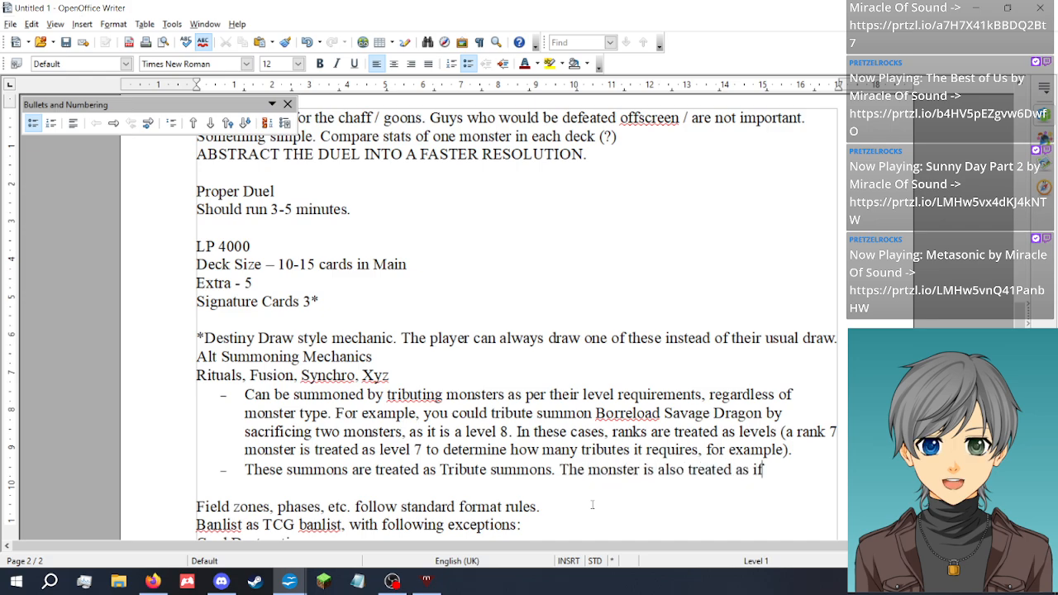
text( it was summoned by its)
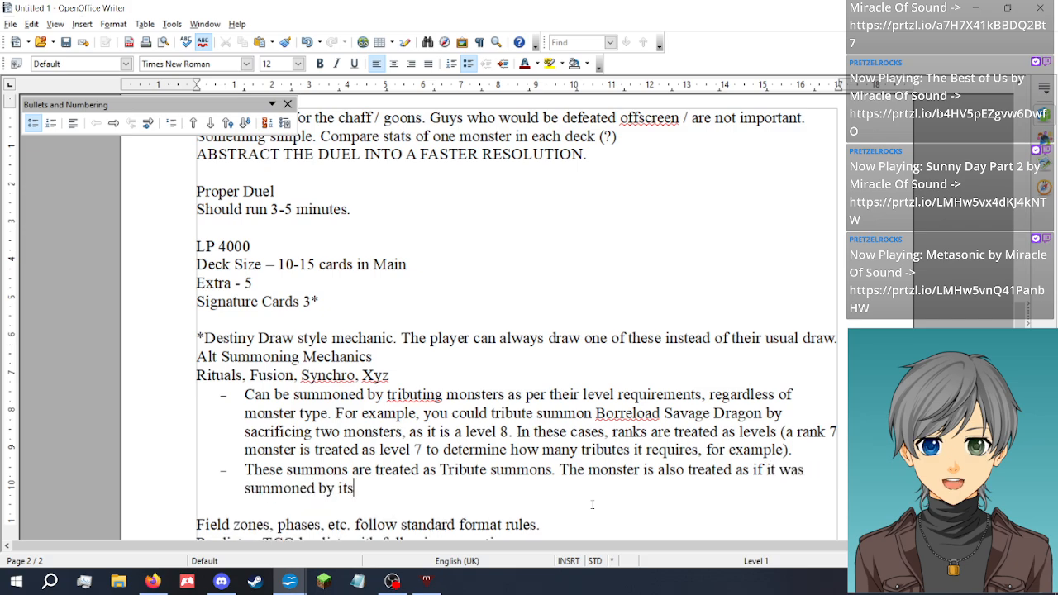
text( own)
key(BackSpace)
key(BackSpace)
key(BackSpace)
key(BackSpace)
key(BackSpace)
key(BackSpace)
key(BackSpace)
key(BackSpace)
key(BackSpace)
key(BackSpace)
key(BackSpace)
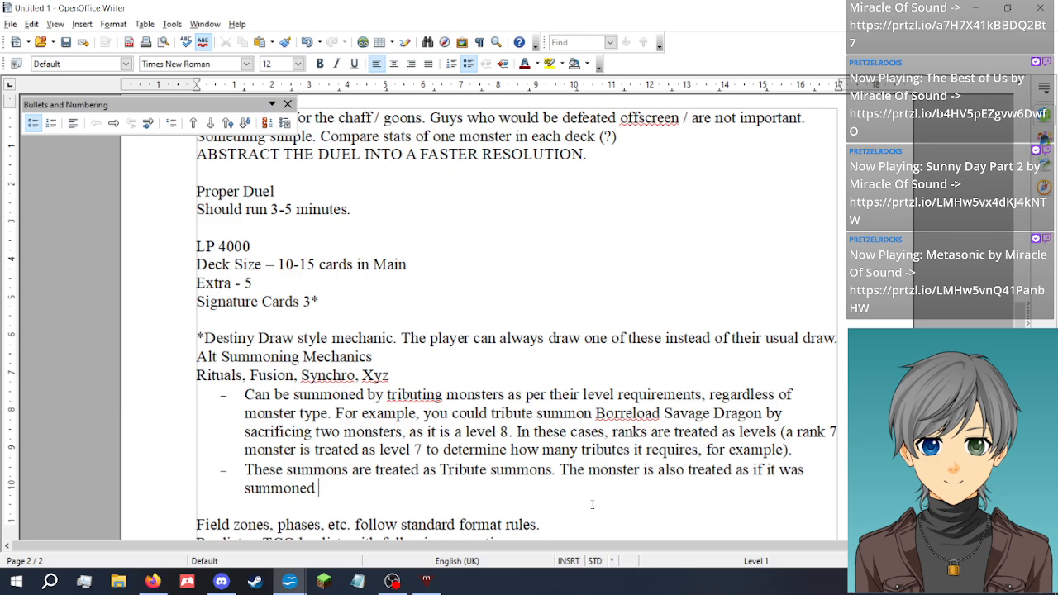
text(as a)
key(BackSpace)
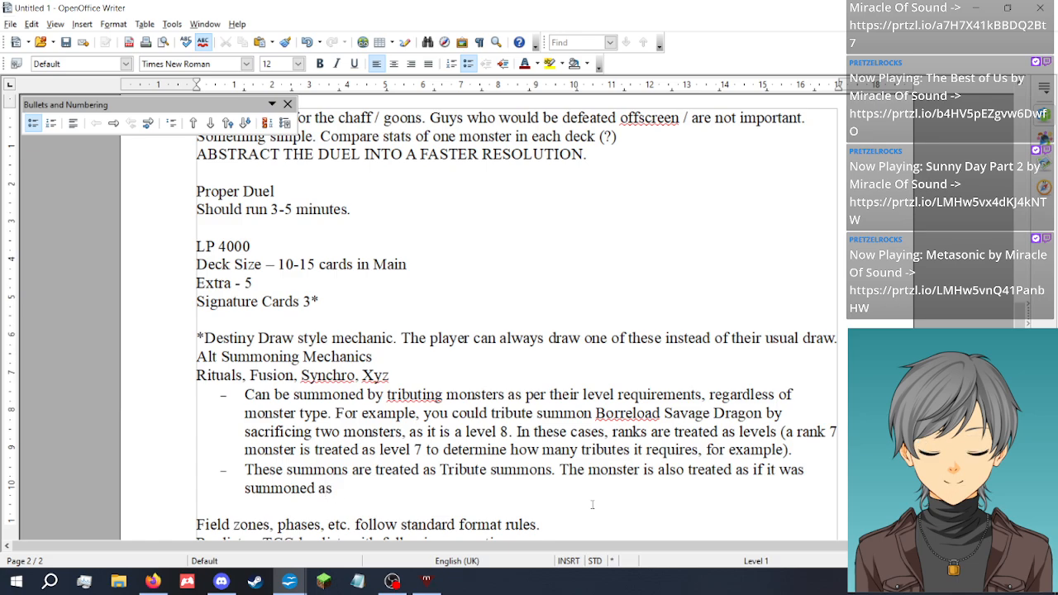
text(a ritual)
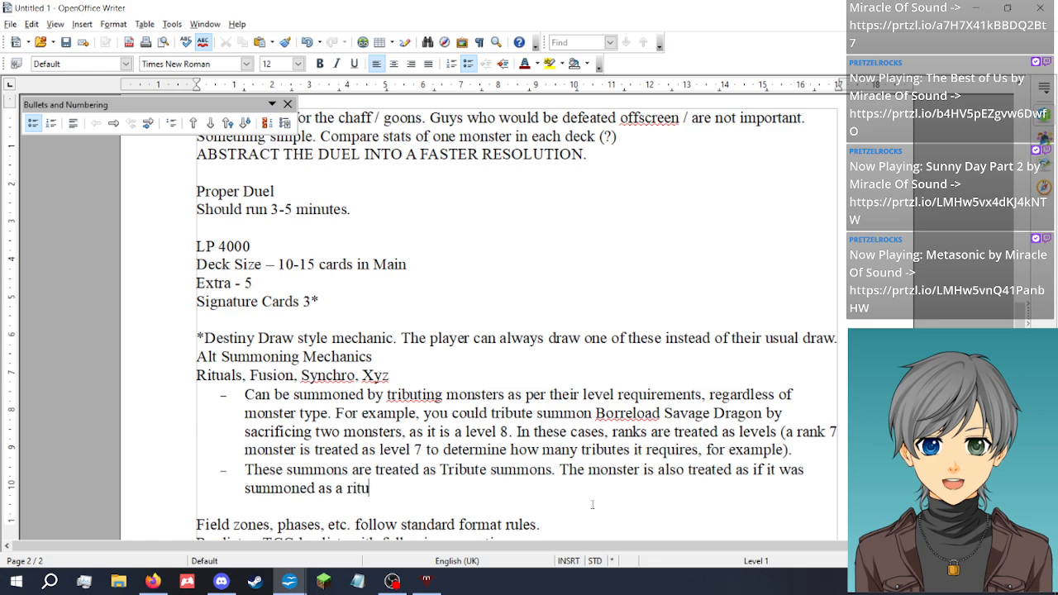
key(ctrl+BackSpace)
key(ctrl+BackSpace)
key(ctrl+BackSpace)
Replace the trailing "summoned" in the second list item with "ritual, fusion, Synchro or Xyz summoned respectively." and start a new list item
key(ctrl+BackSpace)
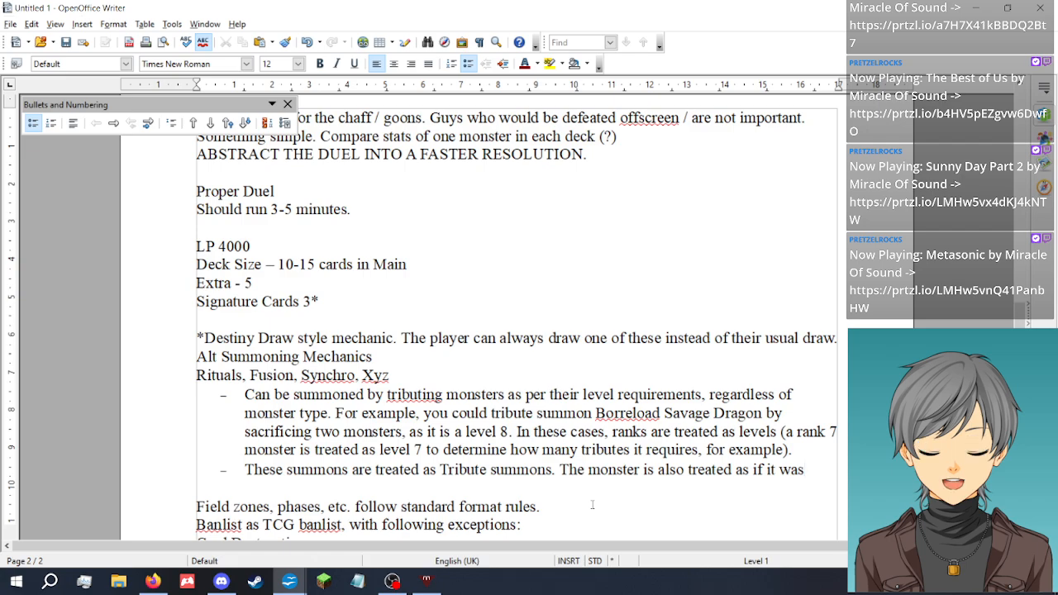
key(ctrl+BackSpace)
text(was)
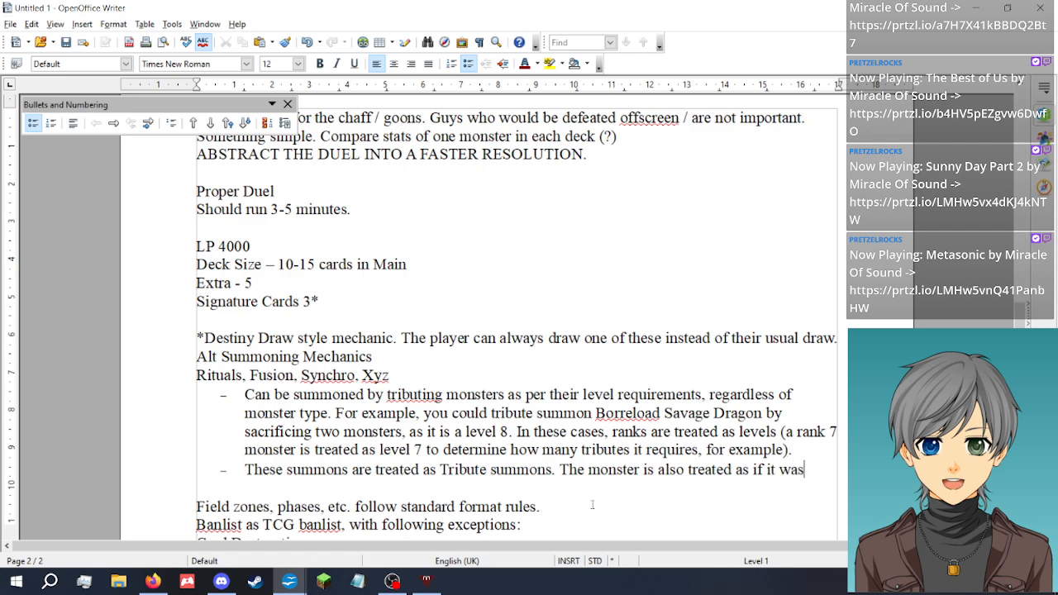
text( ritual, fusio)
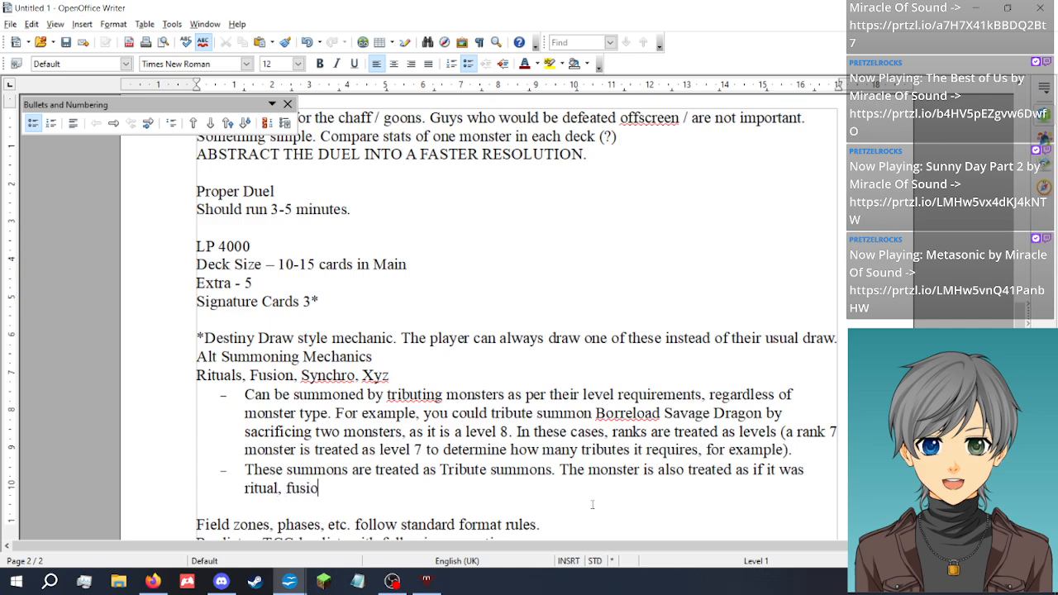
text(n, Synchro )
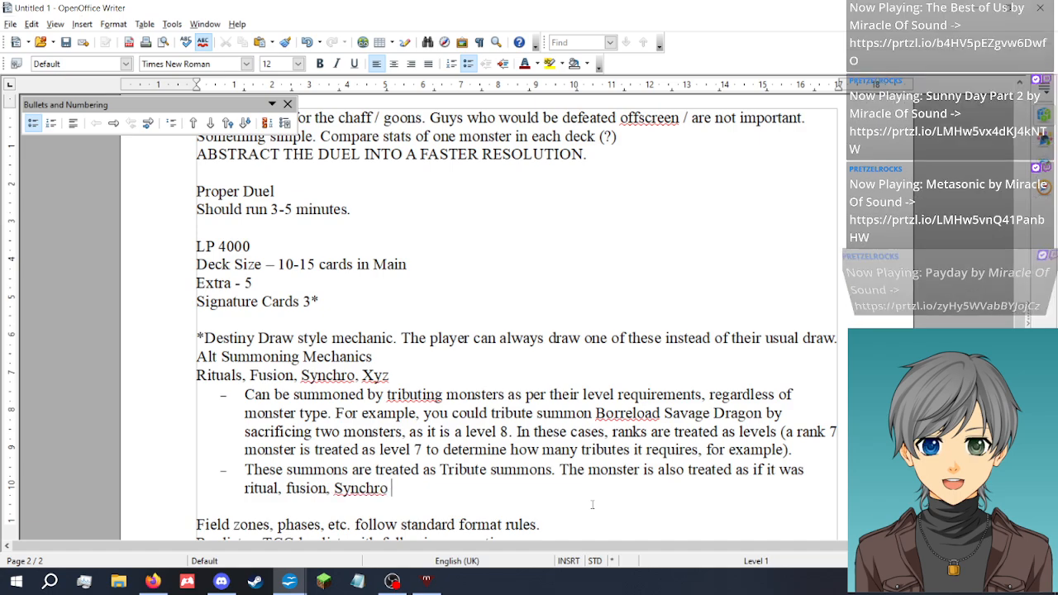
text(or Xy)
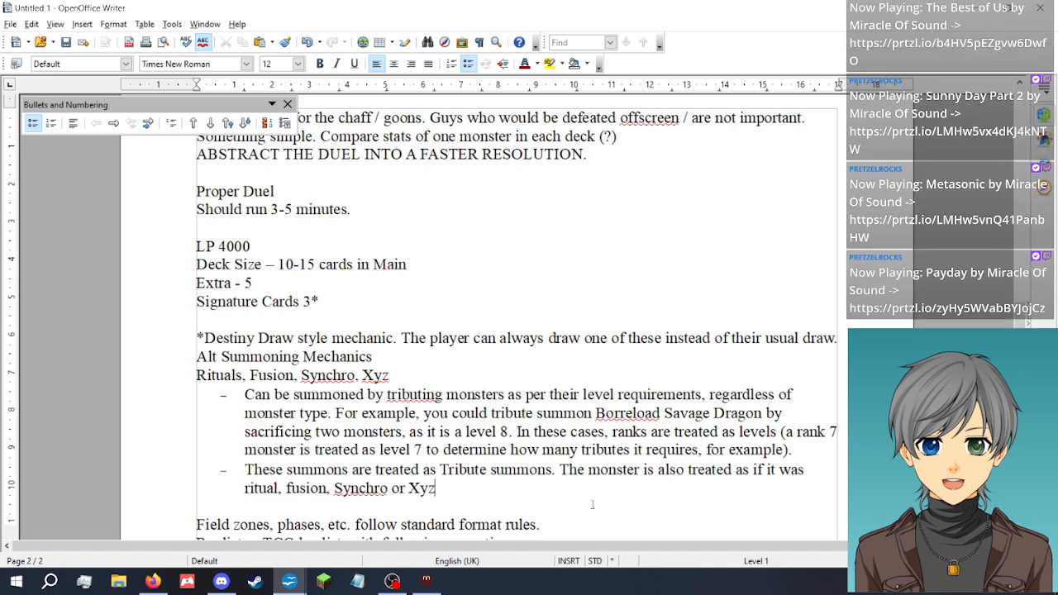
text(z summoned)
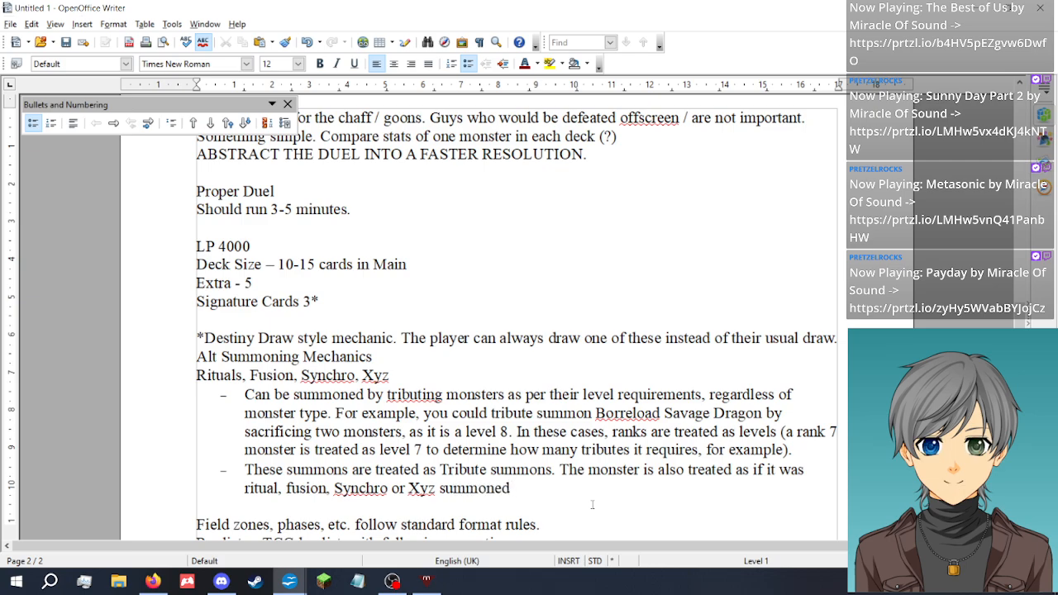
text( respectively.)
key(Return)
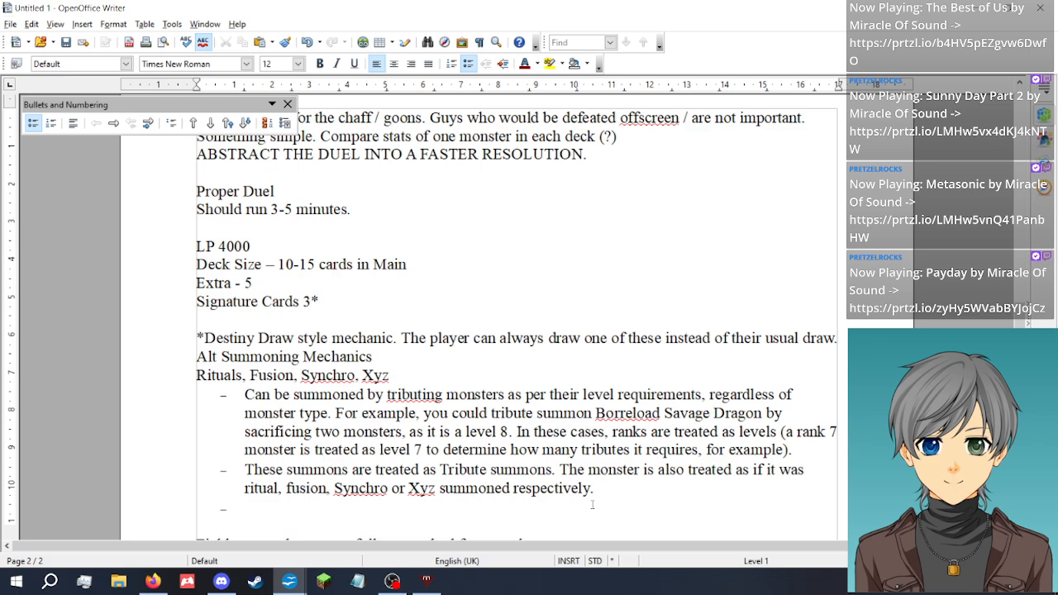
Write "Xyz monsters may attach their tributed monsters as materials." as the third list item
text(Xyz mon)
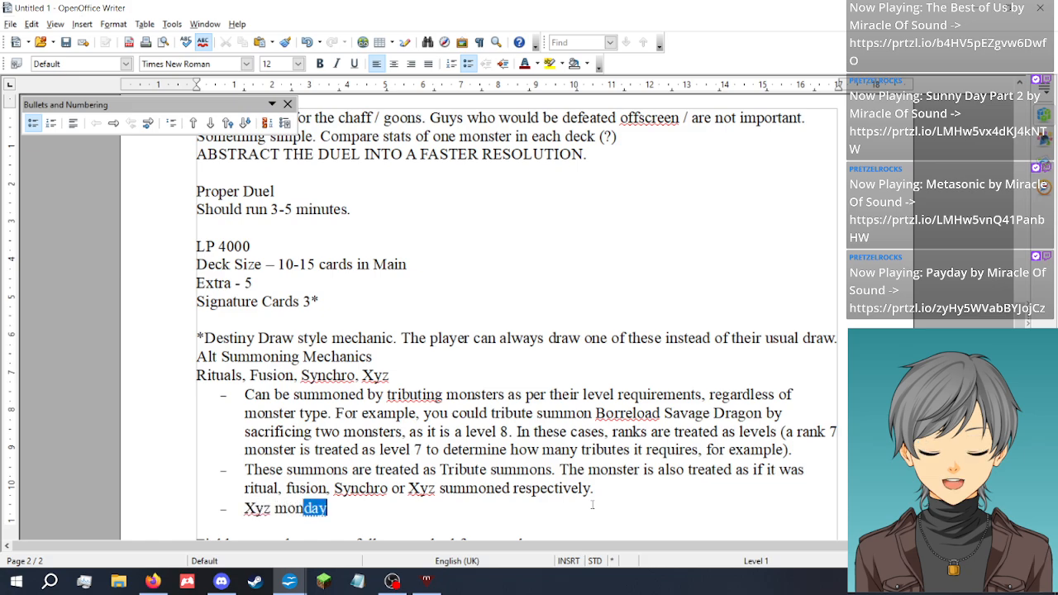
text(sters may att)
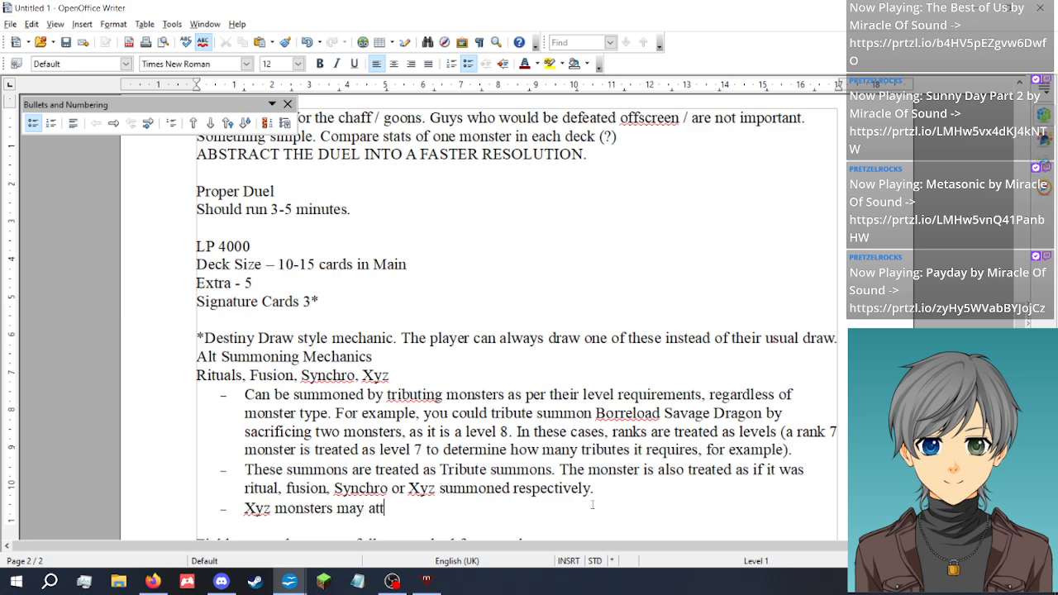
text(ach their)
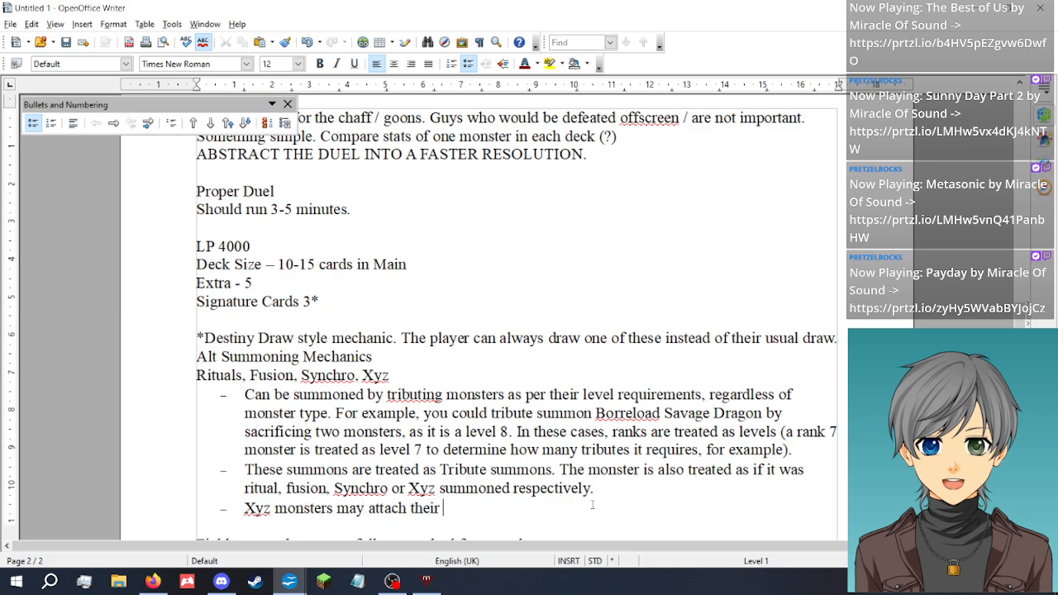
text( tributed mon)
key(Return)
text(as materials.)
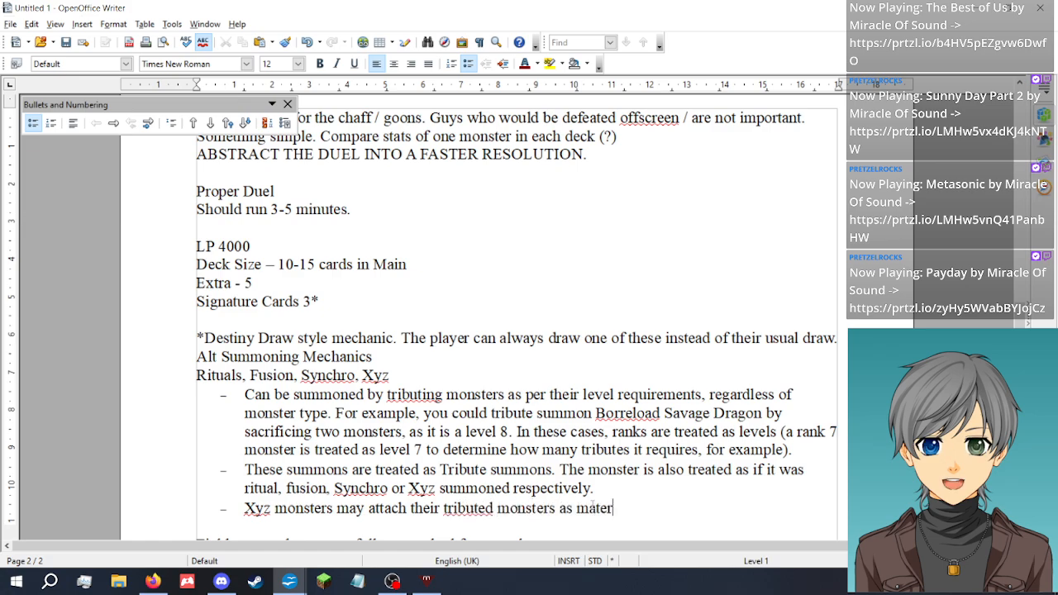
Add an unbulleted line reading "Link monsters IDK lol" below the summoning list, separated by a blank line
scroll(576, 493, down, 3)
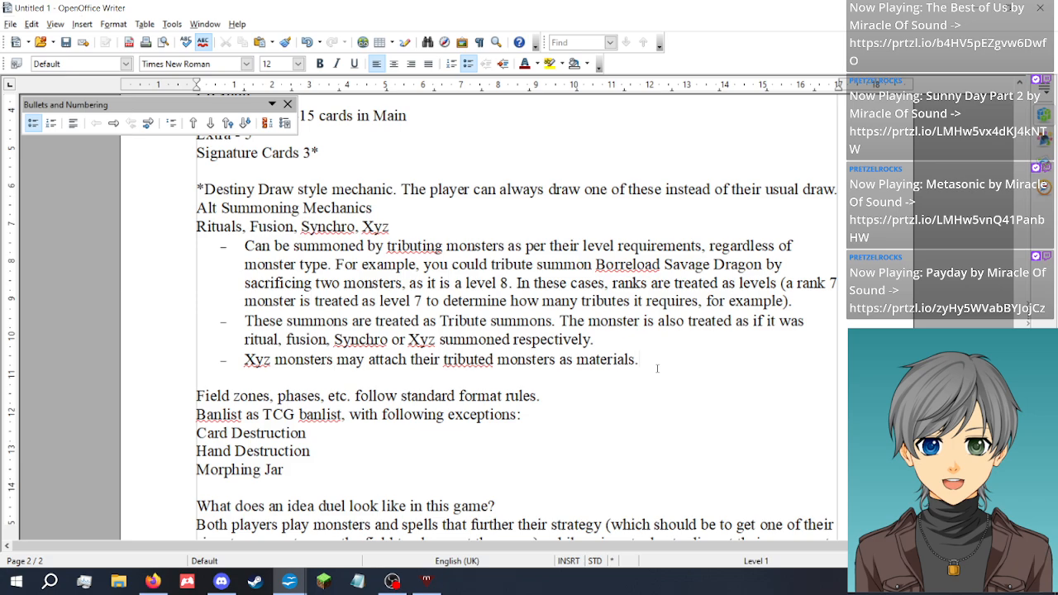
key(Return)
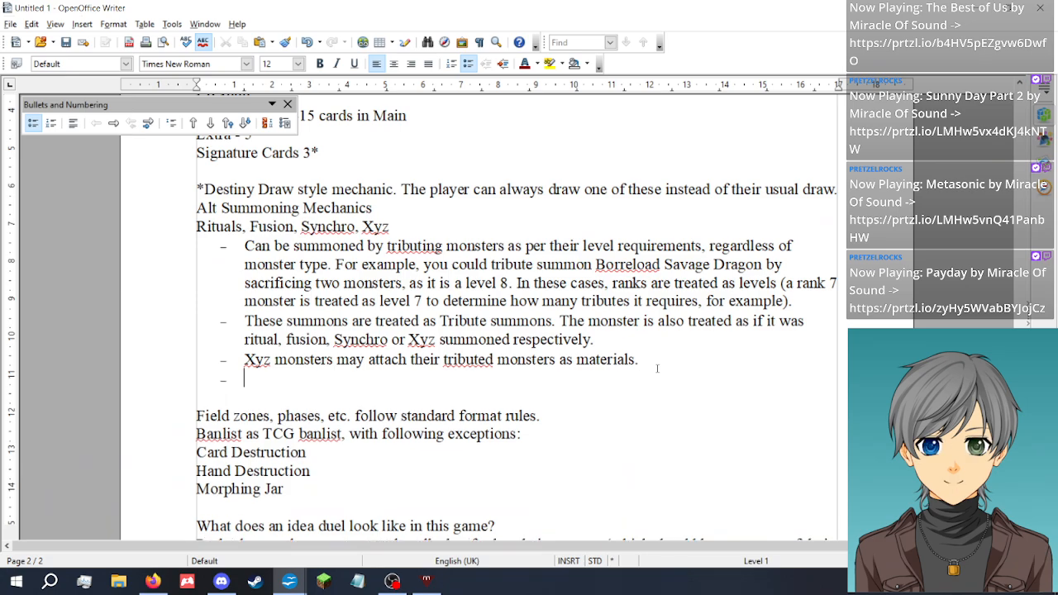
key(BackSpace)
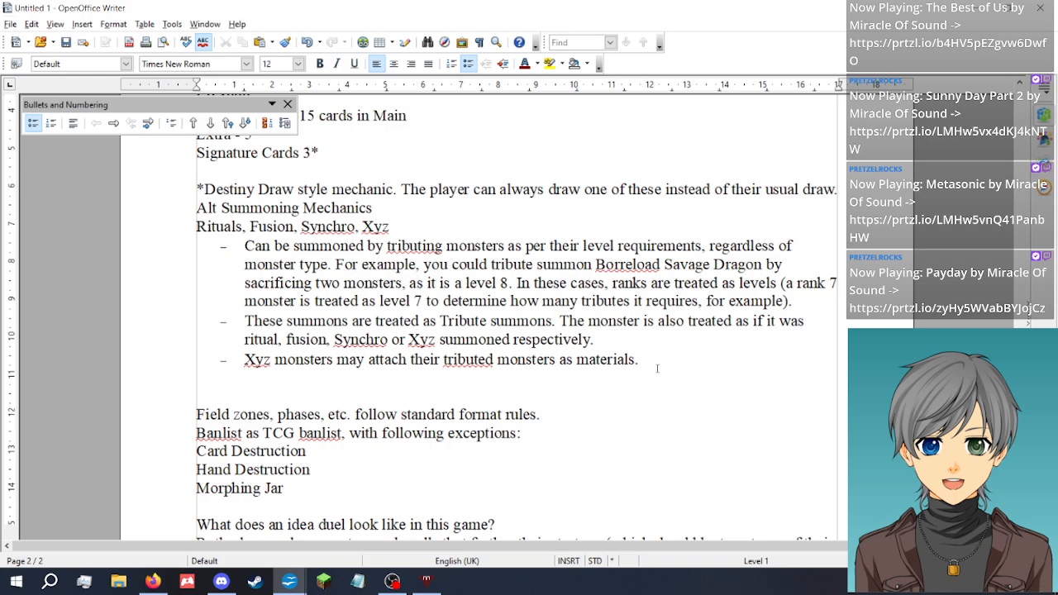
key(BackSpace)
key(Return)
text(Link monsters )
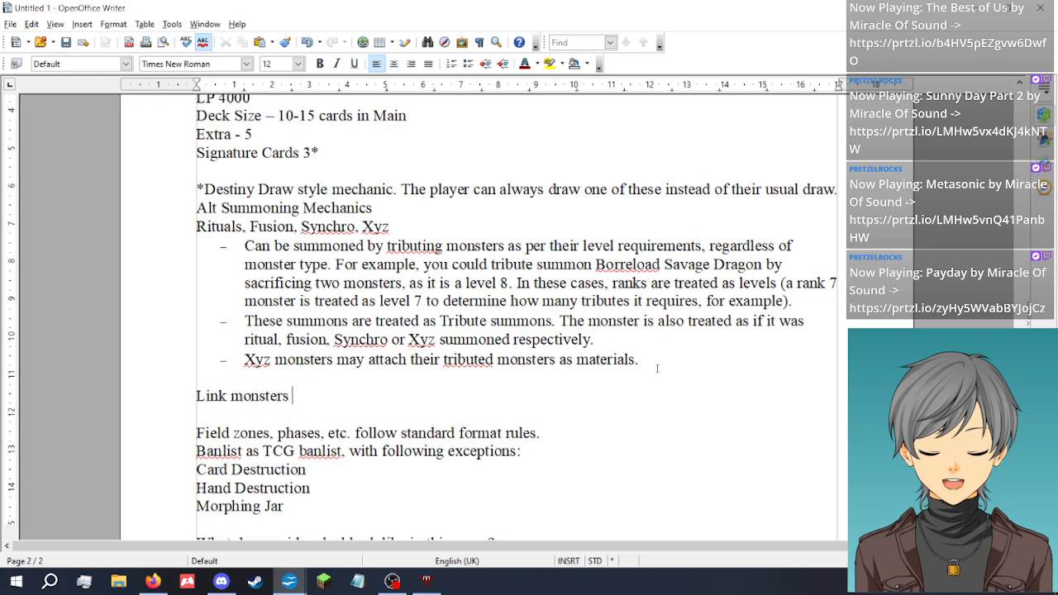
text(IDK lol)
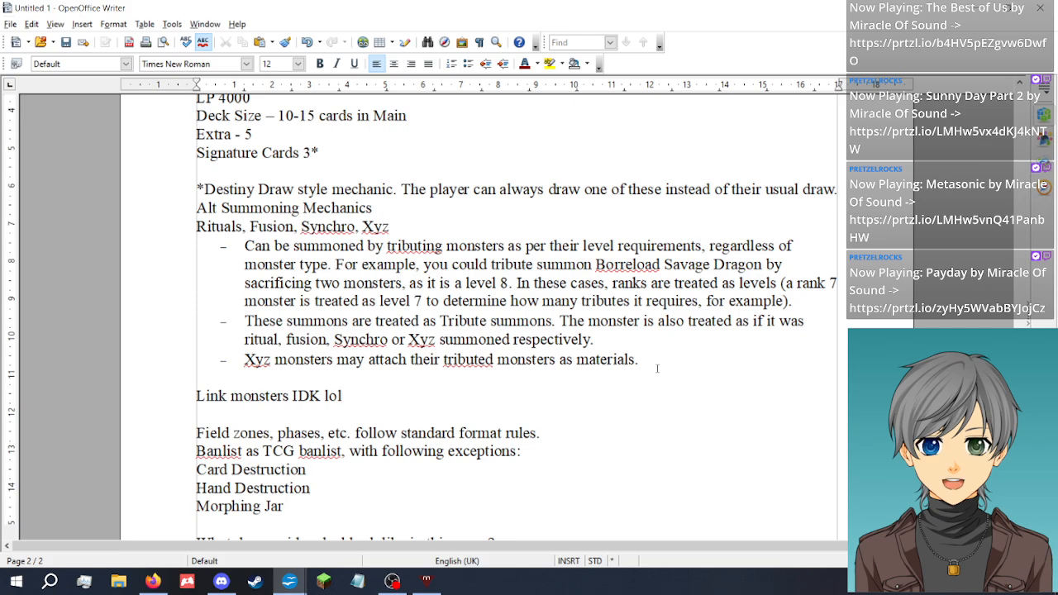
drag(390, 226, 206, 226)
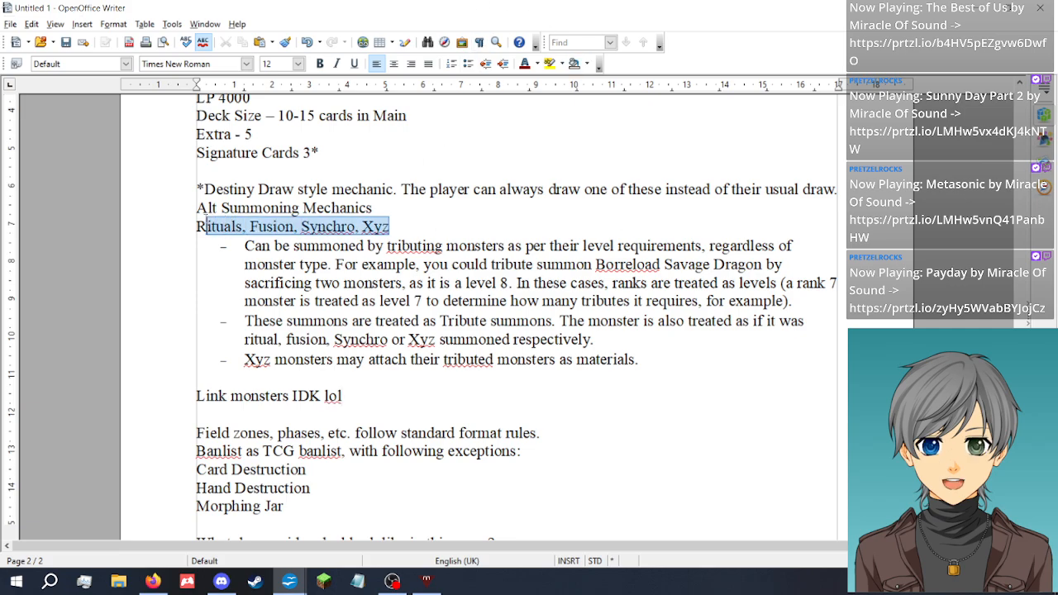
click(207, 226)
double_click(189, 225)
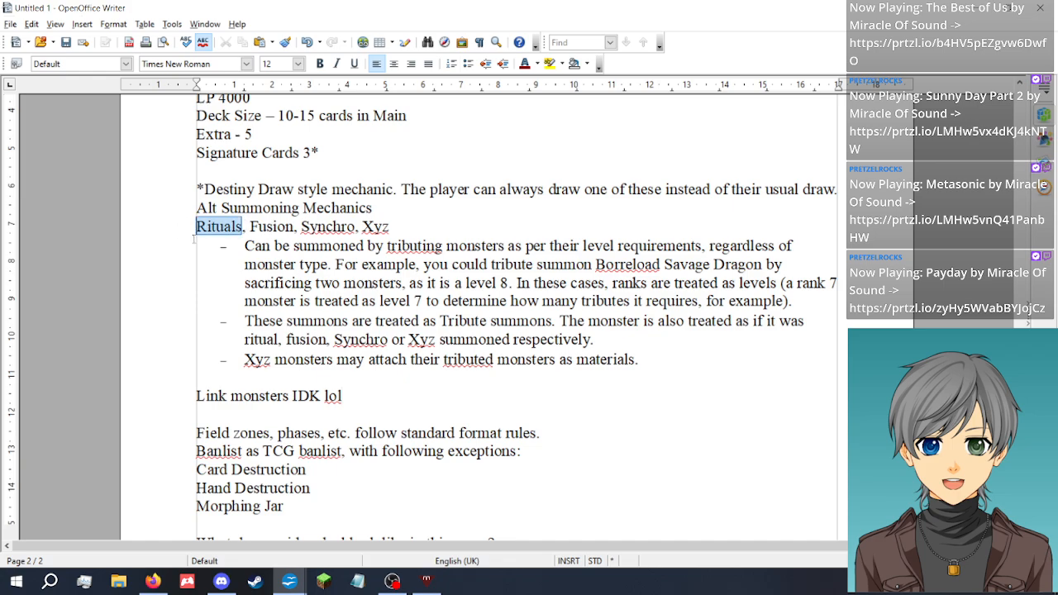
drag(293, 226, 244, 226)
click(245, 226)
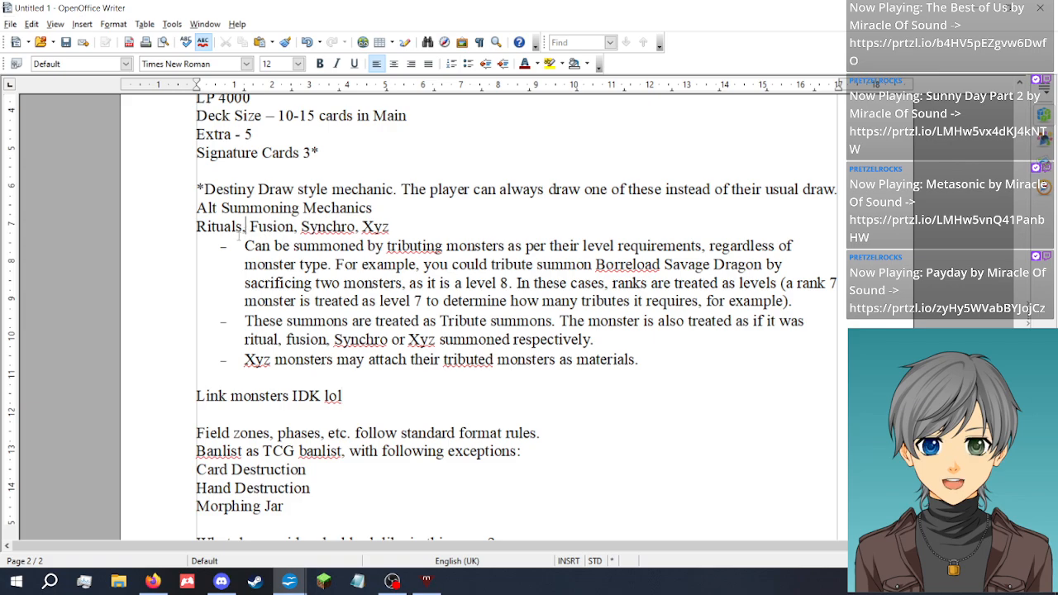
Add a list item after the Xyz materials rule reading "Level / rank 4 or lower monsters must be special summoned normally"
click(611, 372)
click(657, 367)
key(Return)
text(Le)
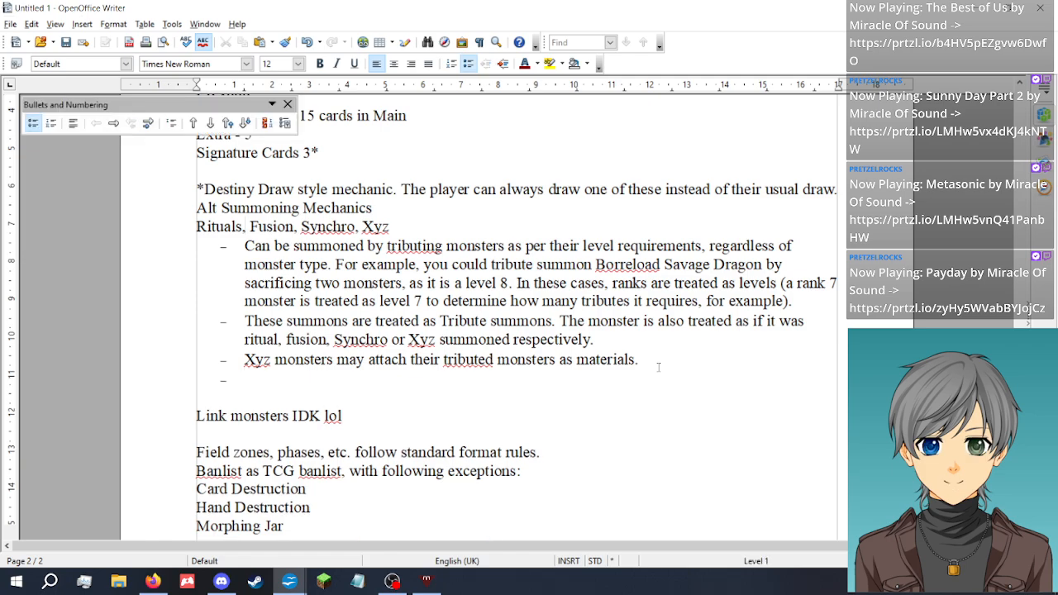
text(vel / ra)
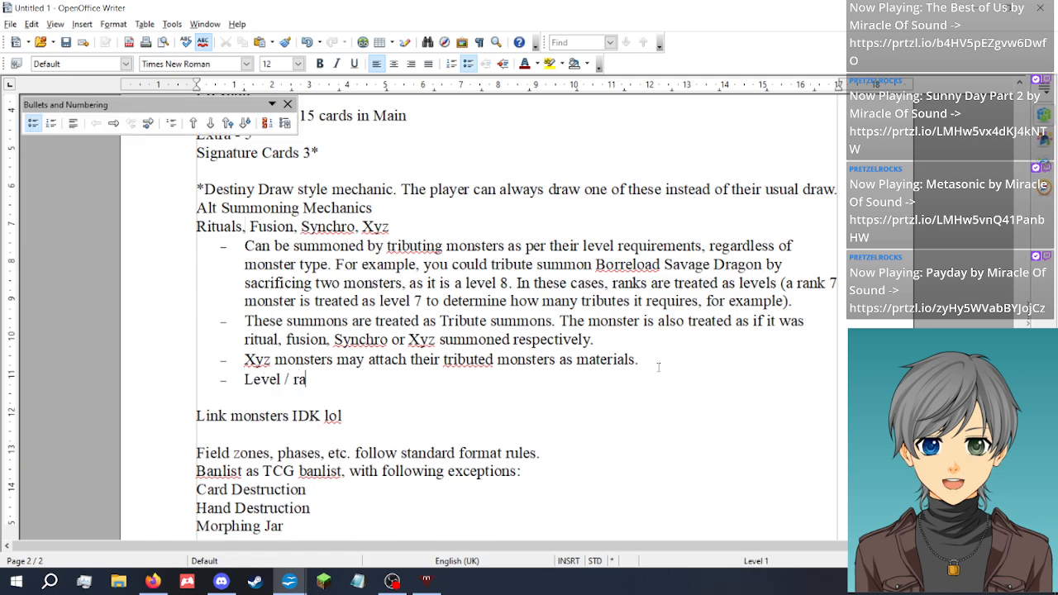
text(nk 4 or lower mon)
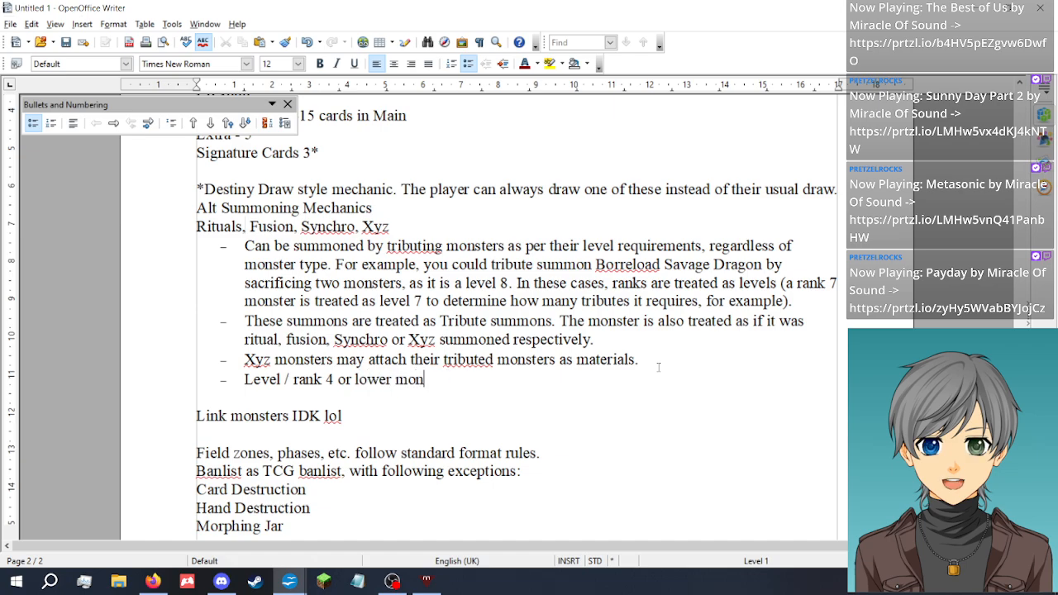
text(sters must be special su)
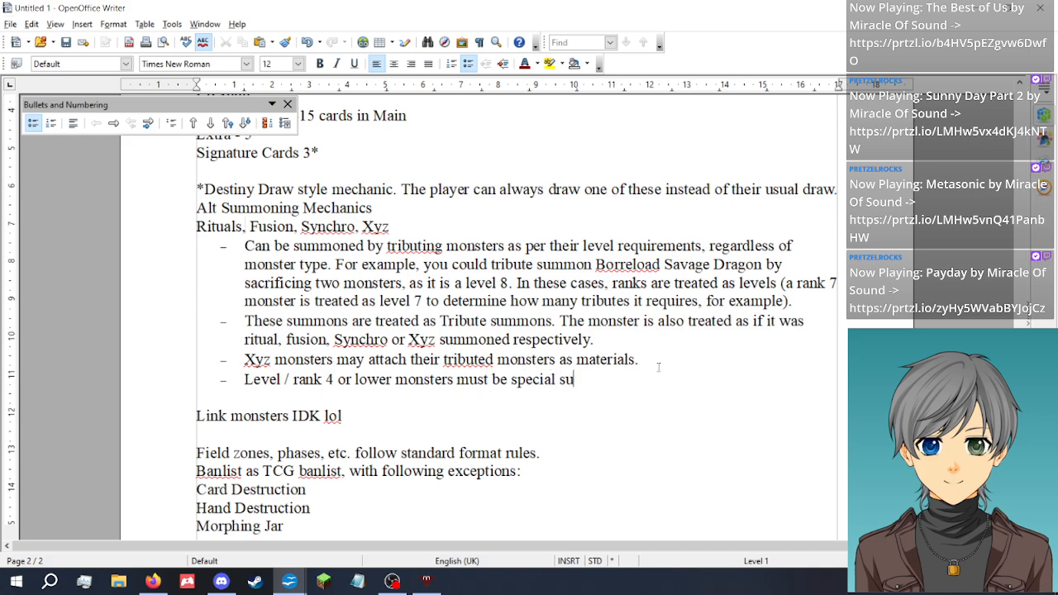
text(mmoned normally)
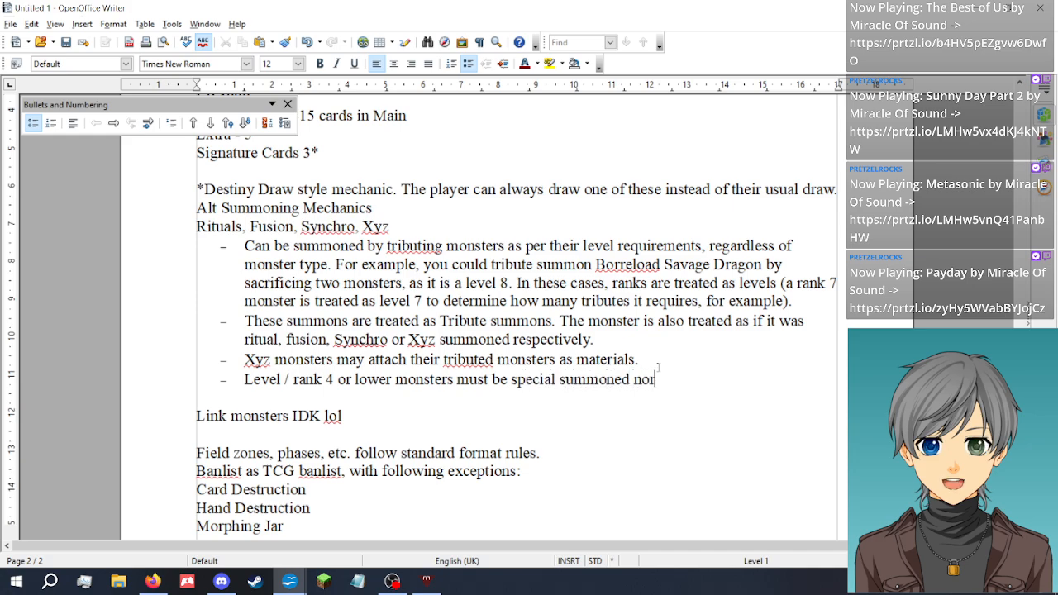
Replace the wording after "Level / rank 4 or lower monsters" with "cannot be summoned this way."
key(ctrl+BackSpace)
key(ctrl+BackSpace)
key(ctrl+BackSpace)
key(ctrl+BackSpace)
key(ctrl+BackSpace)
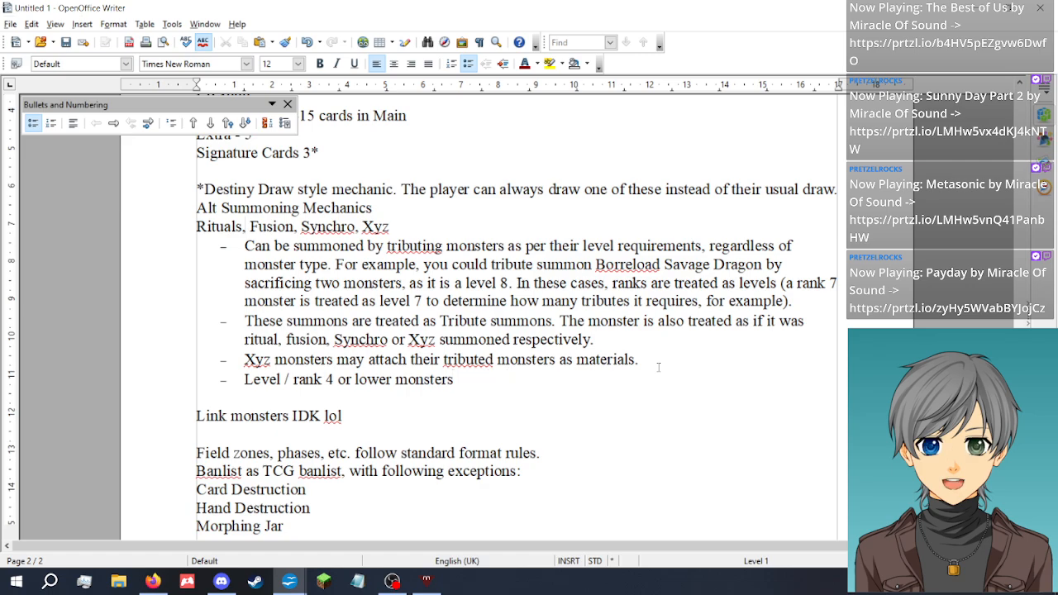
text(cannot be summoned t)
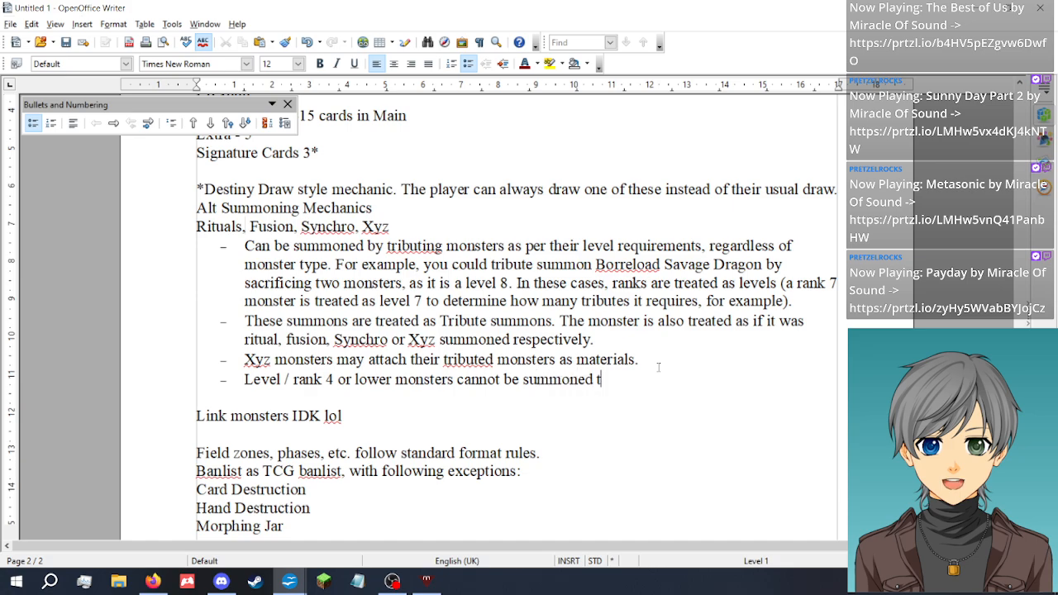
text(his way.)
Add a line for the card Warrior from another planet below Morphing Jar in the banlist exceptions
scroll(533, 366, up, 4)
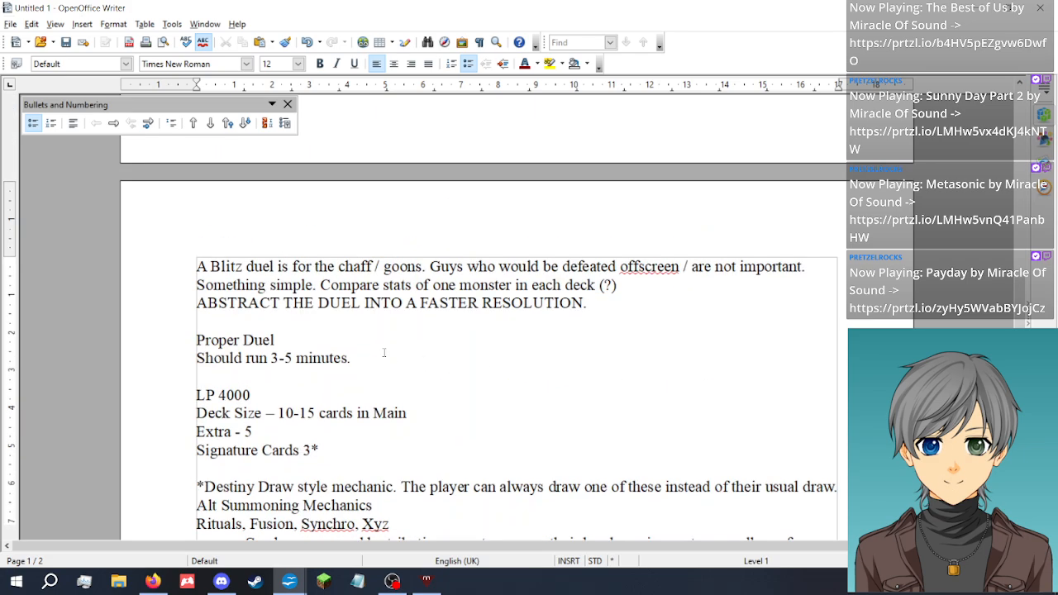
scroll(358, 366, down, 6)
click(306, 436)
key(Return)
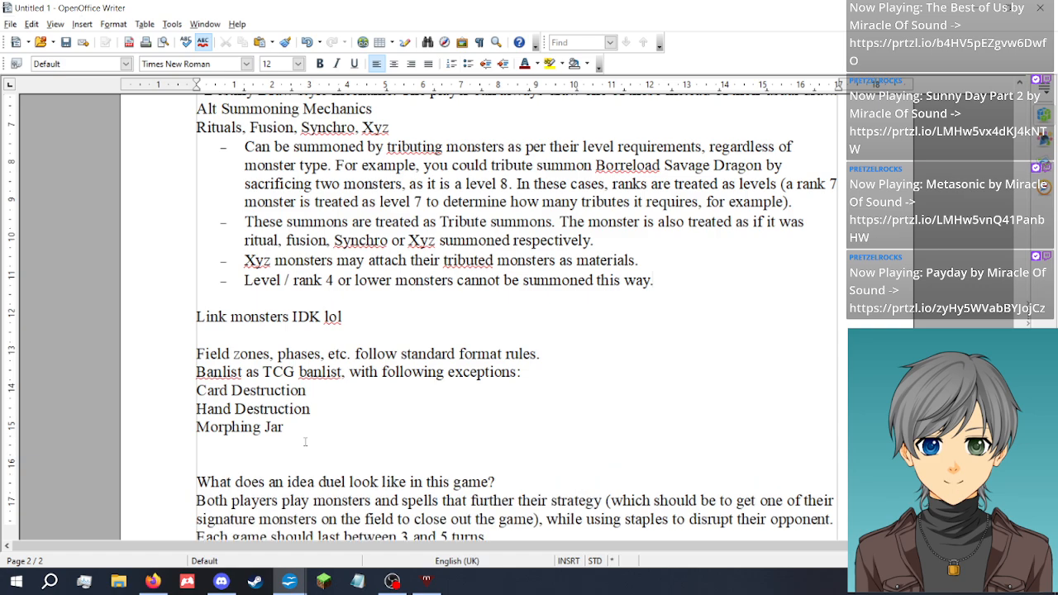
text(Warrior f)
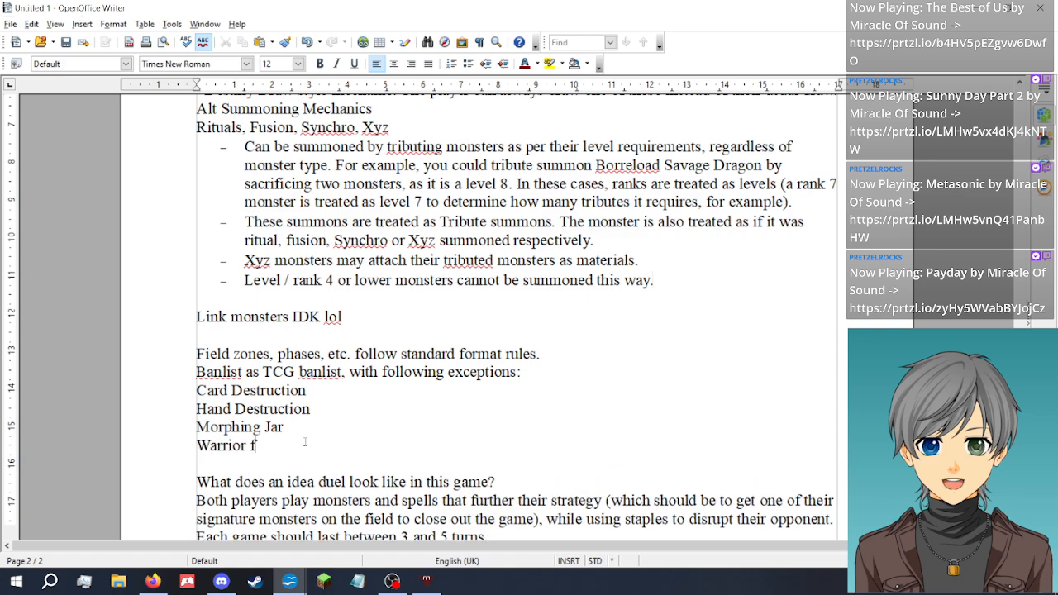
text(rom aonther planet)
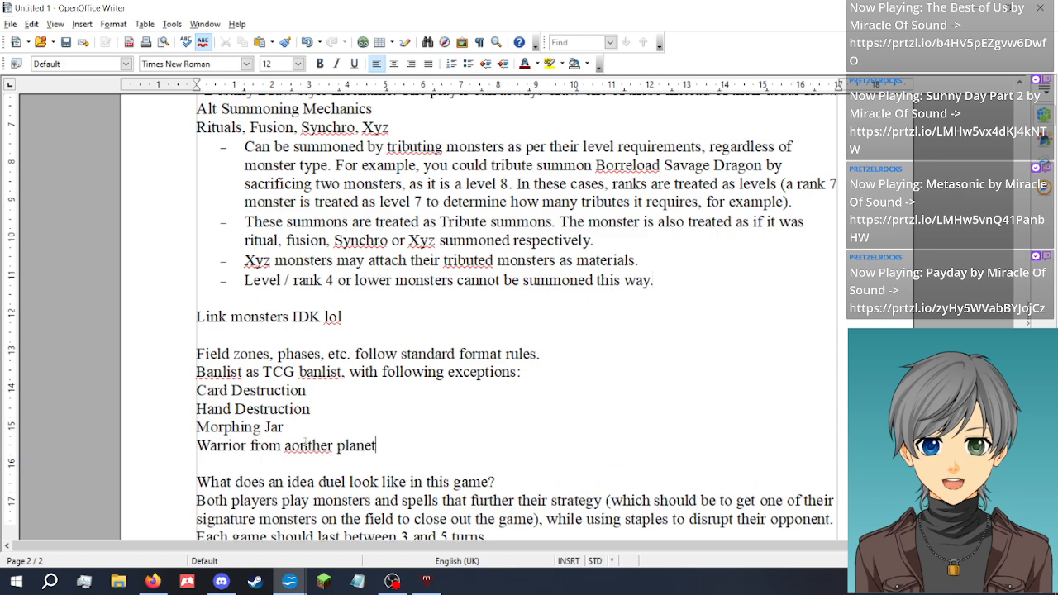
Correct the misspelled "aonther" to "another" in the Warrior line
key(Left)
key(Left)
key(Left)
key(Left)
key(Left)
key(Left)
key(BackSpace)
key(Right)
text(o)
Add the card Herald of Ultimateness on a new line below Warrior from another planet in the banlist exceptions
drag(376, 446, 173, 448)
key(ctrl+s)
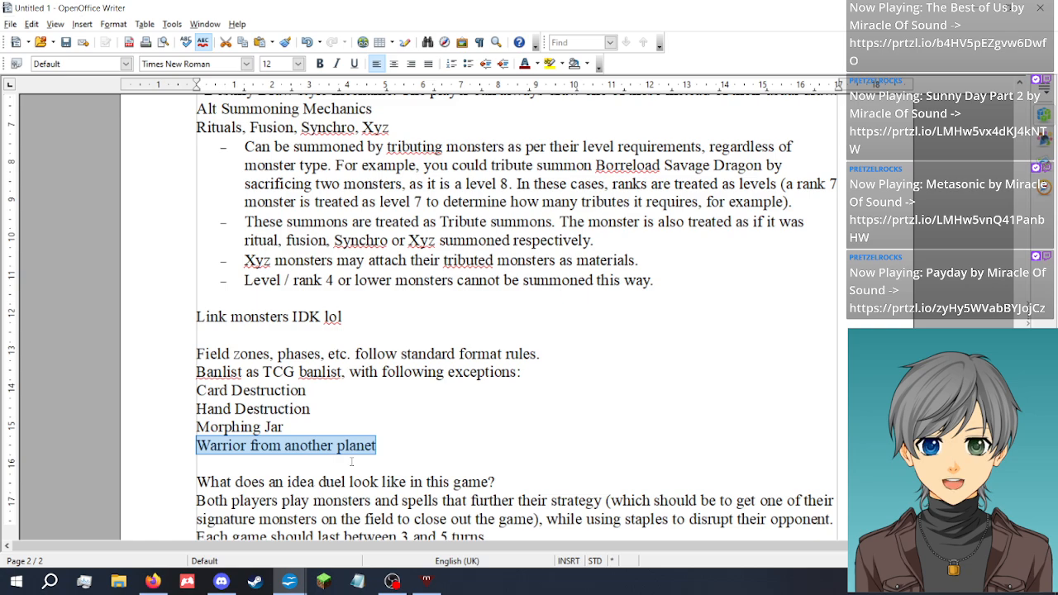
click(404, 450)
key(Return)
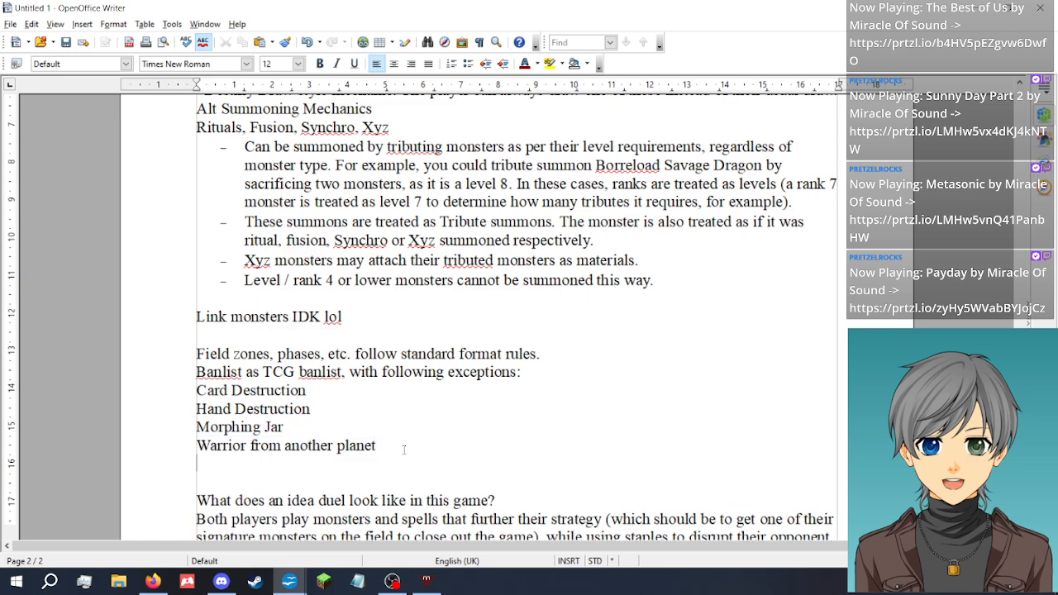
text(Herald of U)
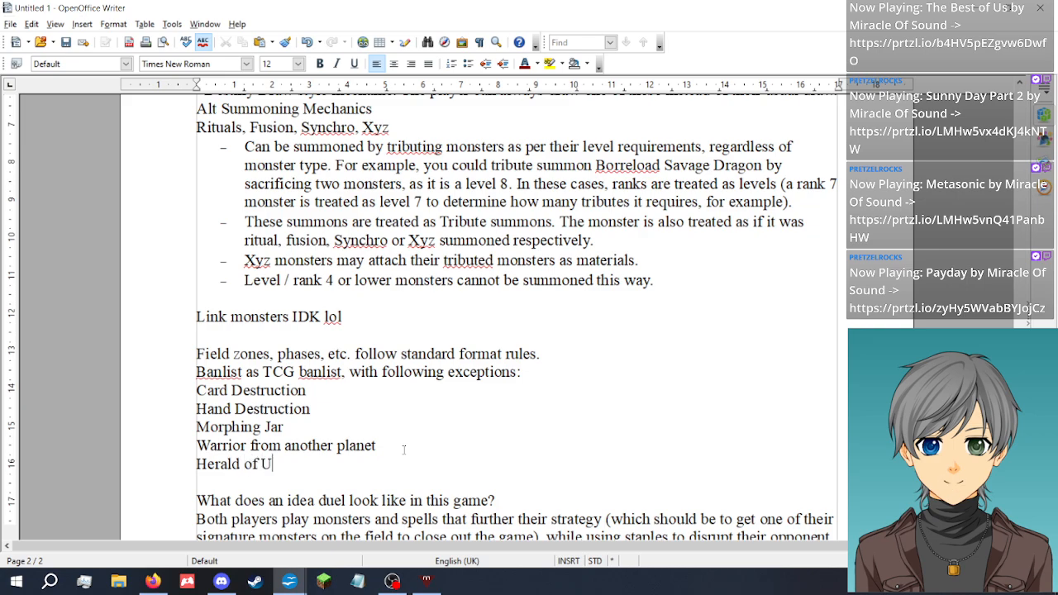
text(ltimateness)
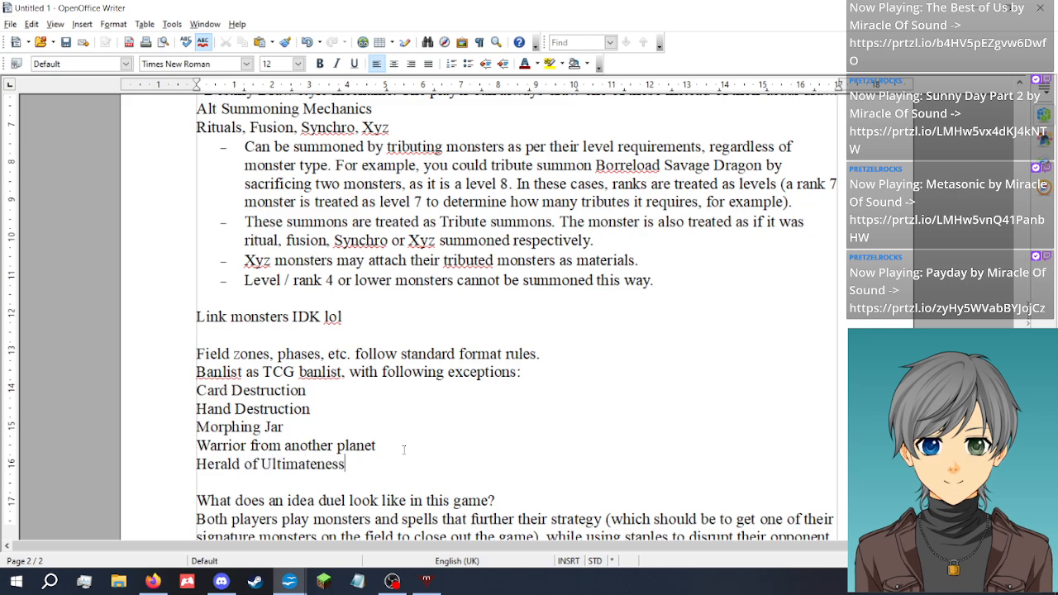
Insert a blank line between the Destiny Draw note and the Alt Summoning Mechanics heading
click(394, 429)
scroll(385, 405, up, 3)
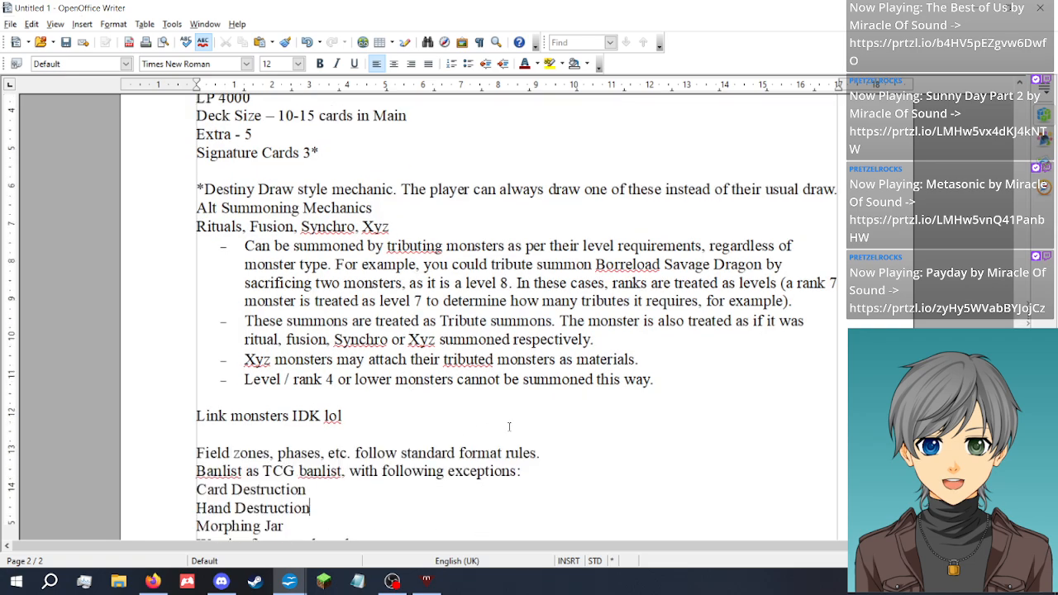
click(677, 384)
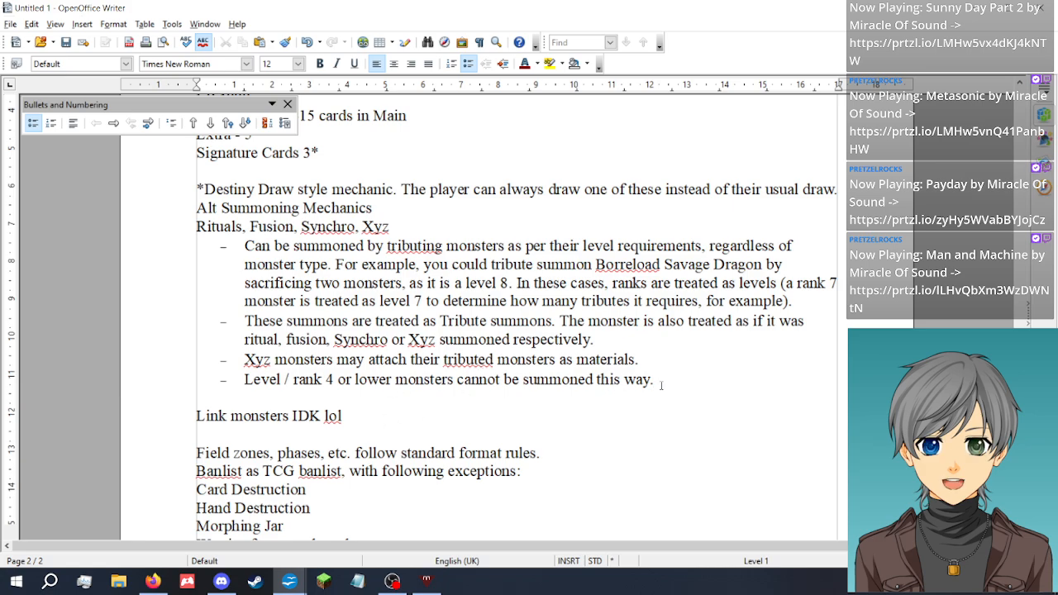
scroll(567, 408, up, 3)
scroll(226, 265, down, 2)
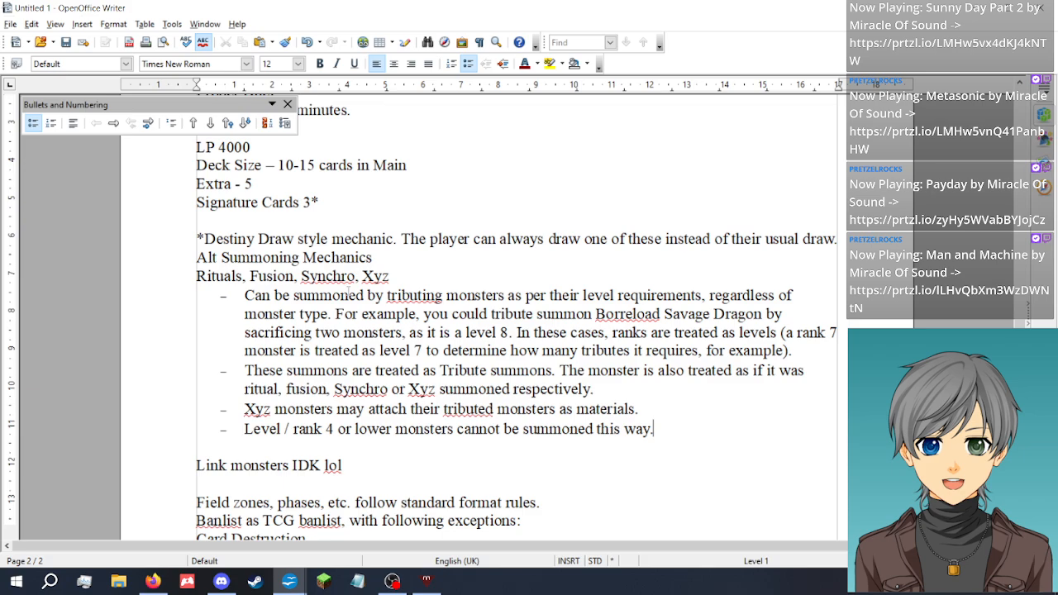
click(192, 257)
key(Return)
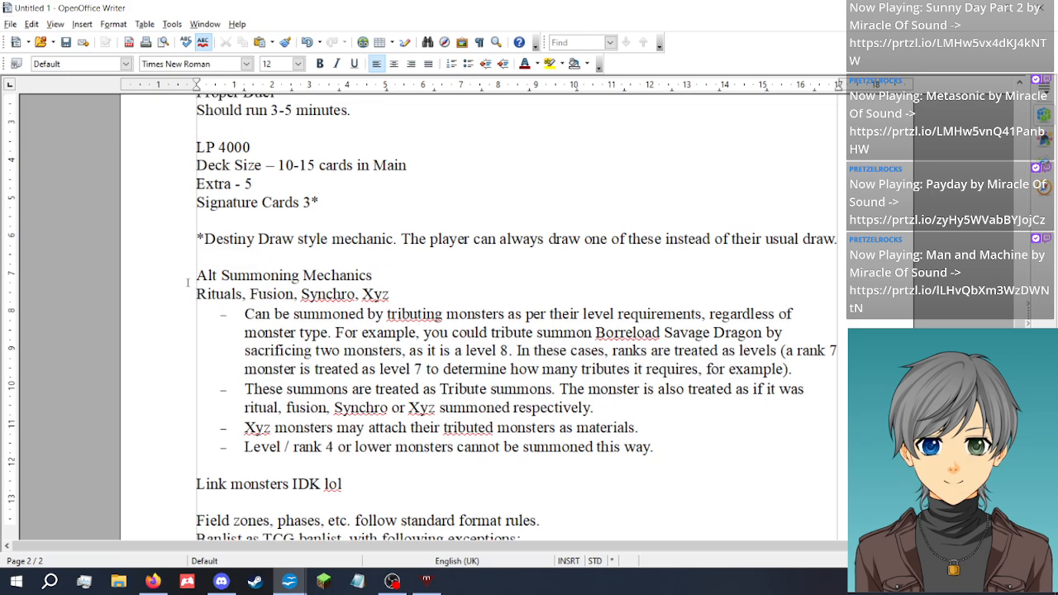
Add a line reading "Field spells don't exist." directly above the Link monsters note
scroll(461, 318, down, 3)
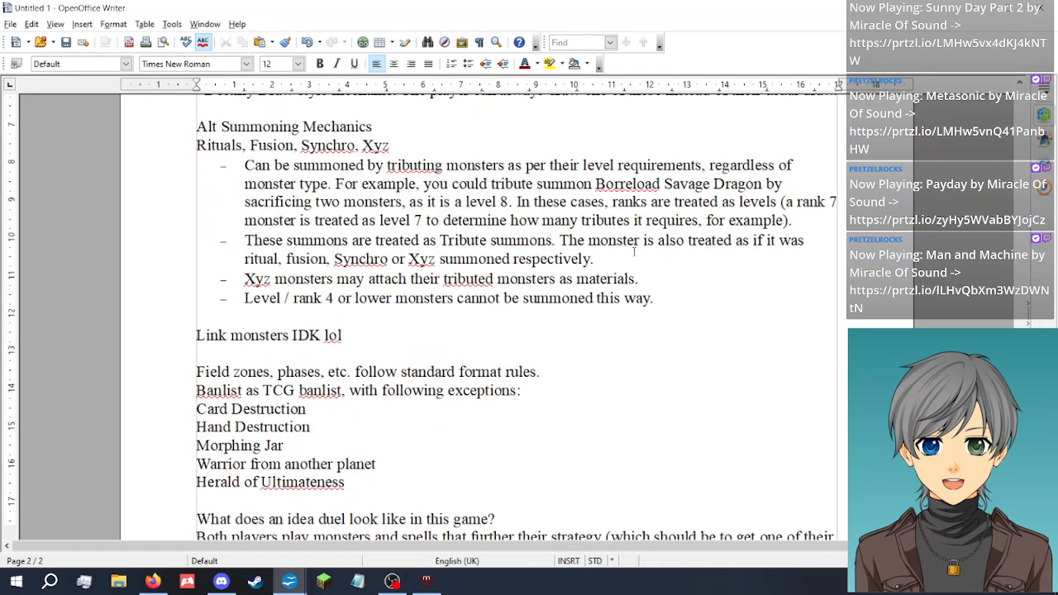
click(690, 300)
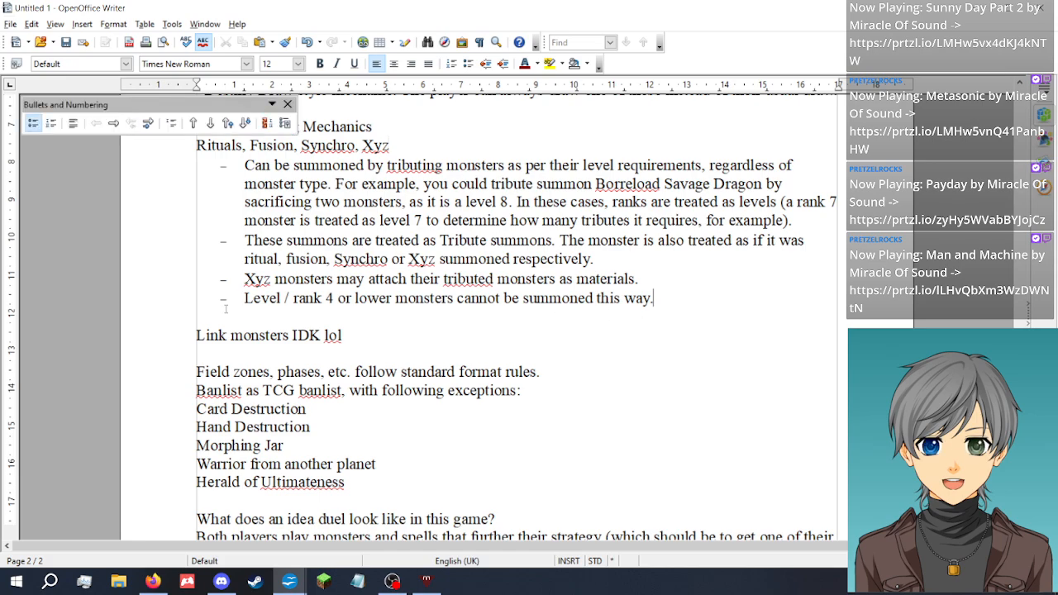
click(190, 339)
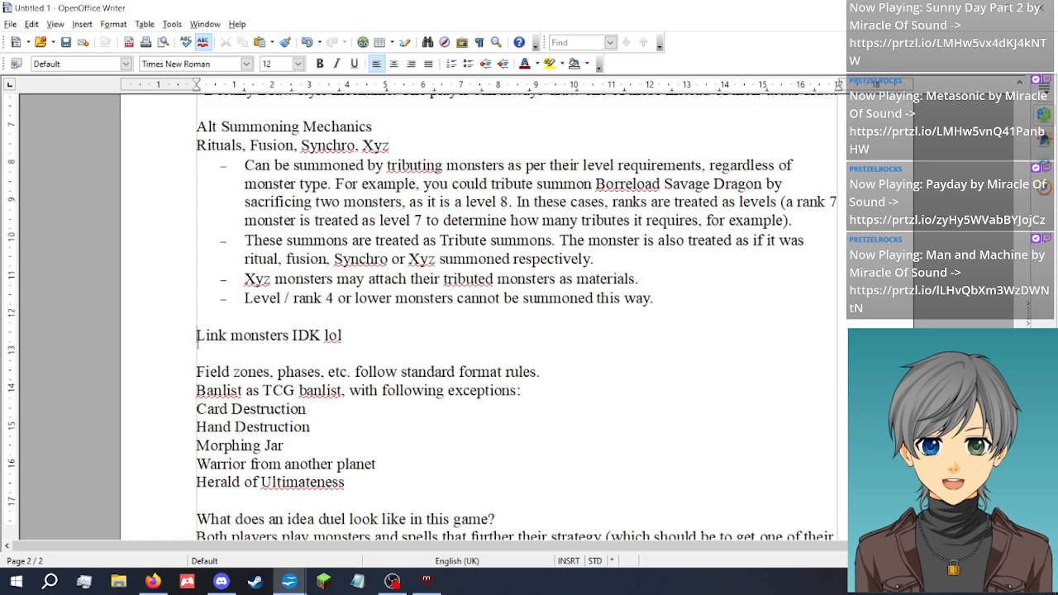
scroll(195, 341, down, 1)
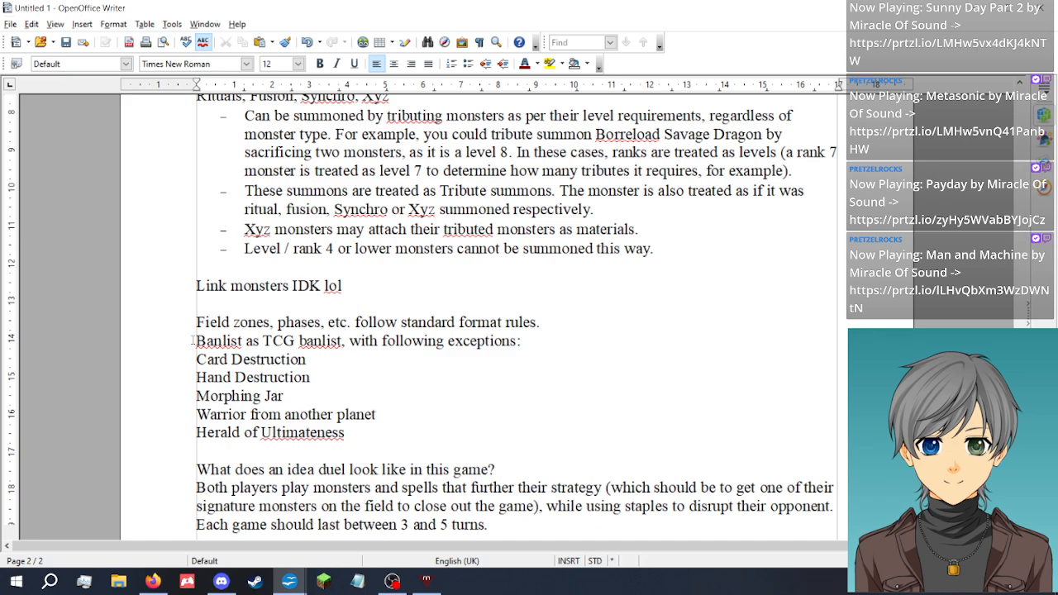
scroll(474, 296, up, 1)
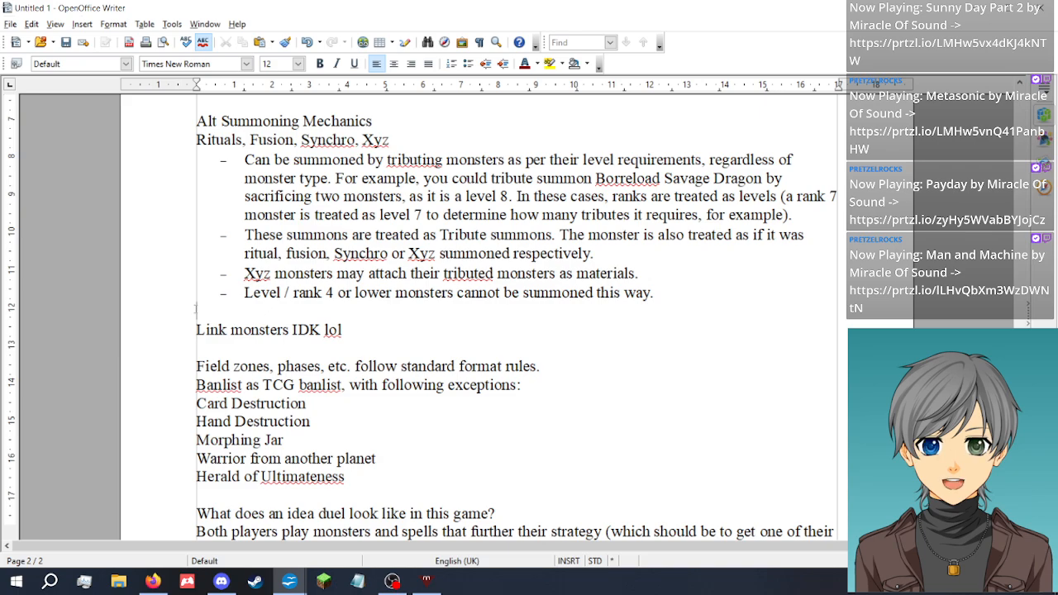
key(Return)
text(Field spells a)
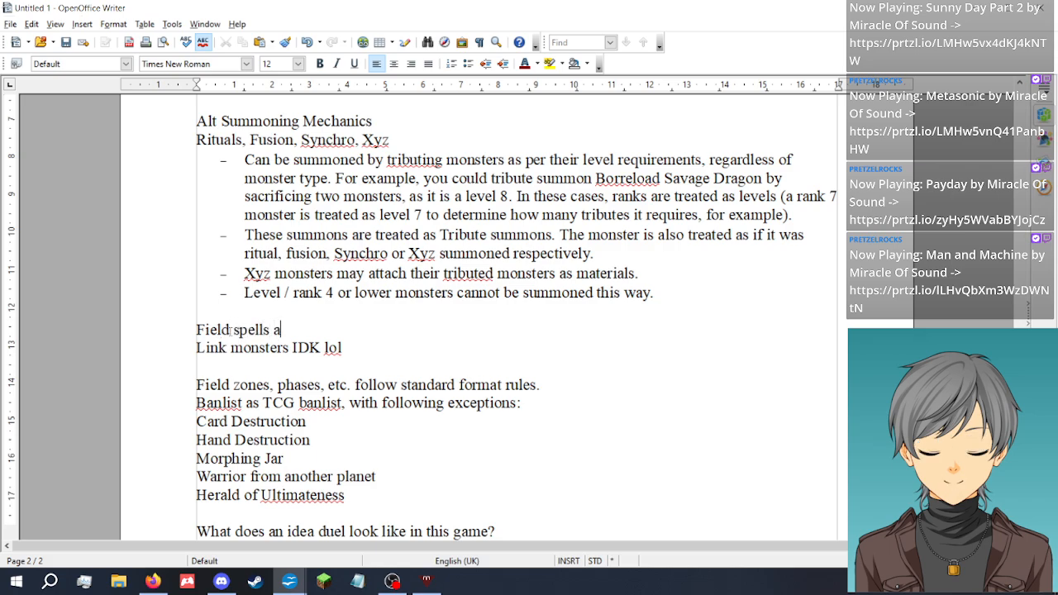
key(BackSpace)
text(don't exist.)
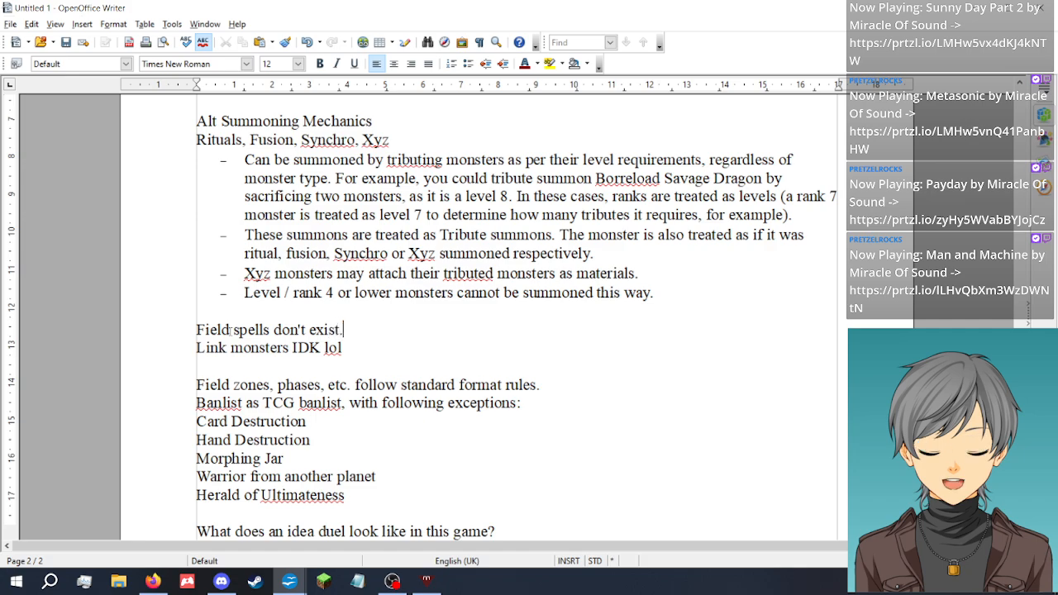
Continue the field spells line with "Instead, apply bonuses/rules based on were the duel is taking place."
text( Instead, a)
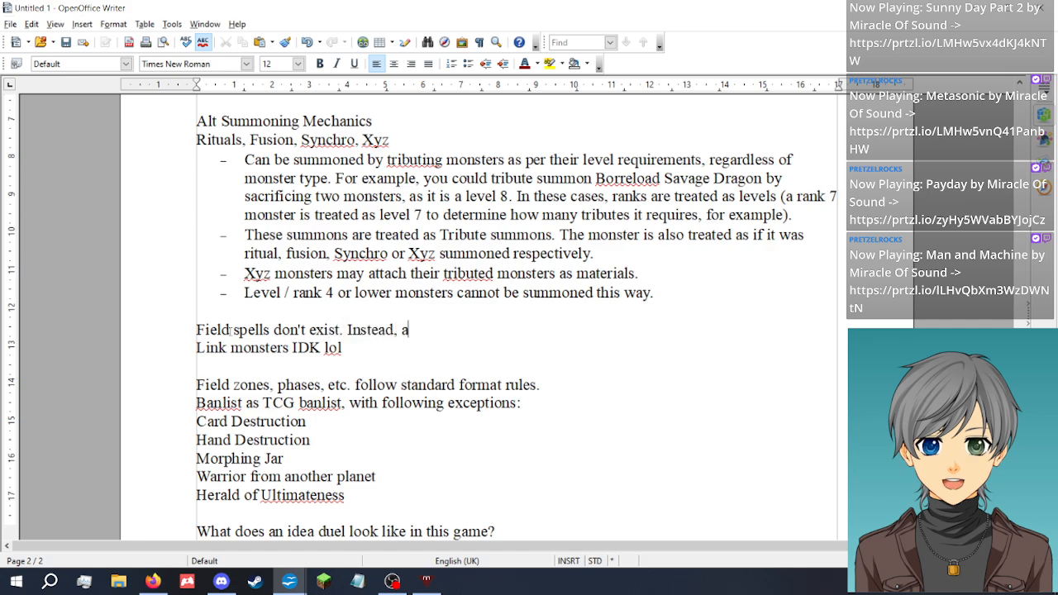
text(pply bonuses based )
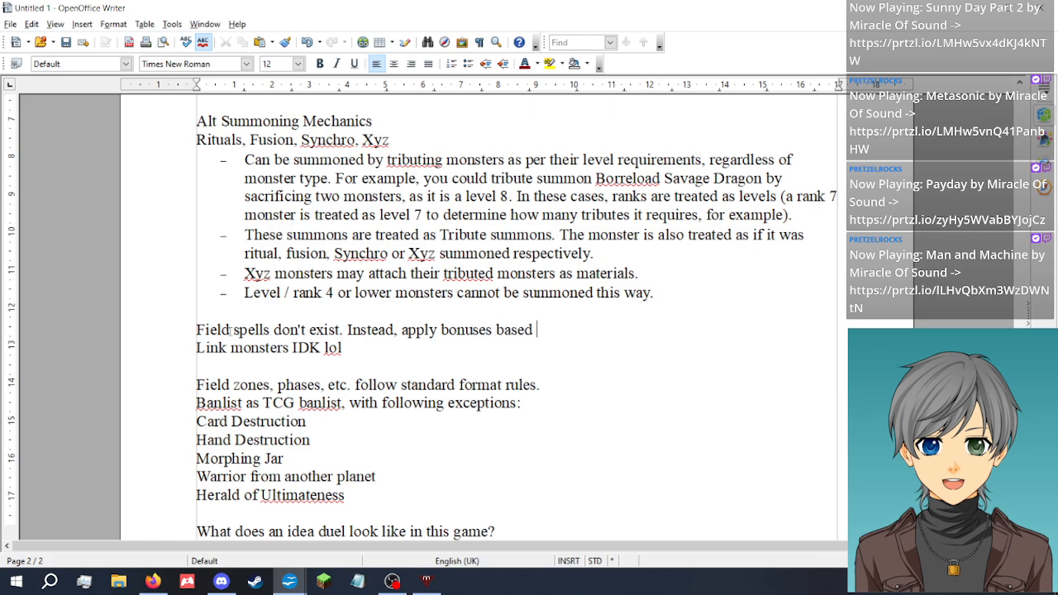
text(on were the du)
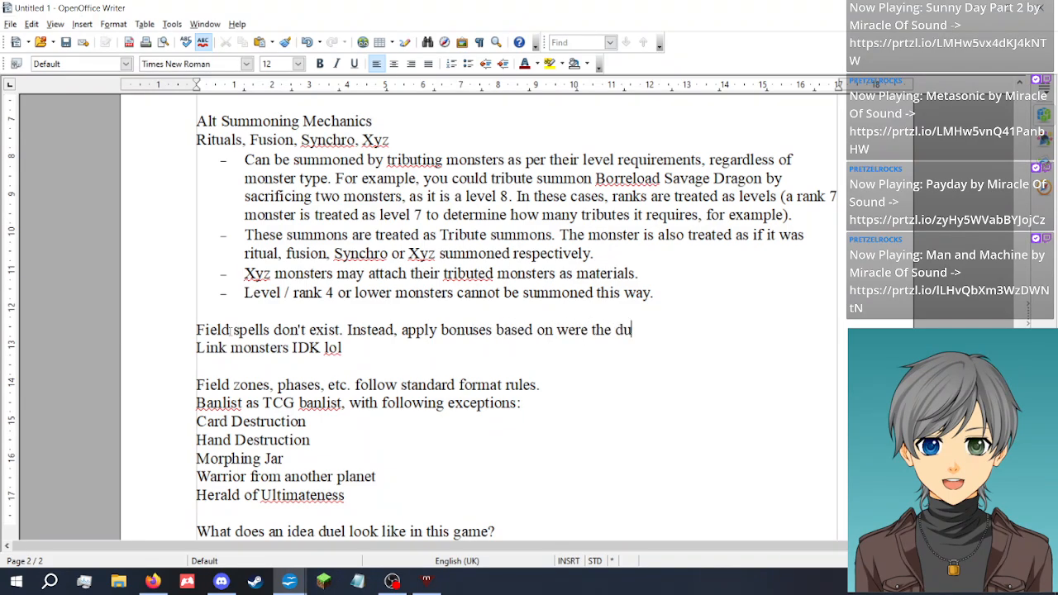
text(el is taking p)
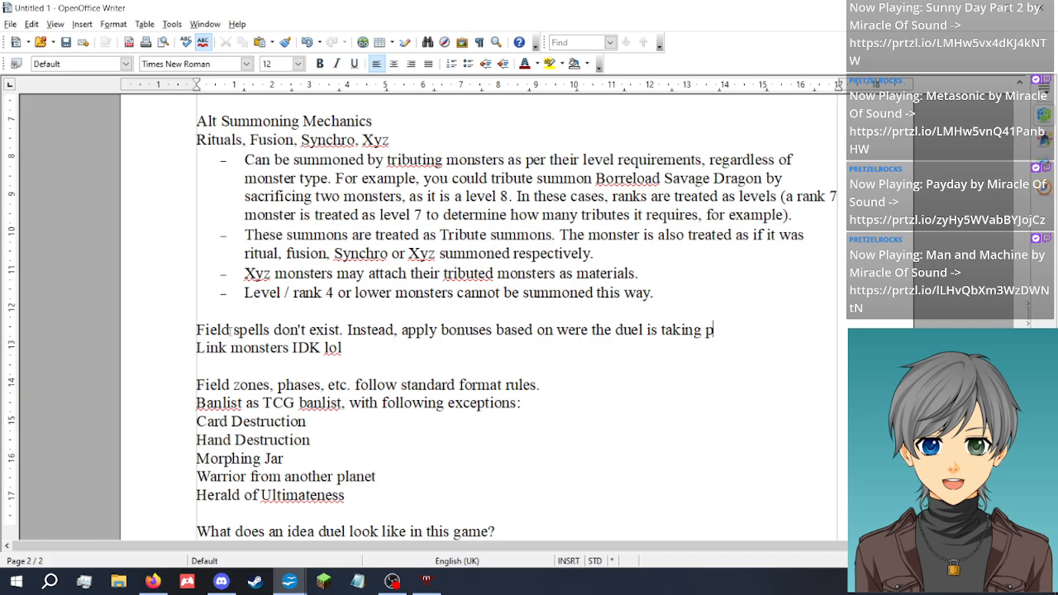
text(lace.)
click(493, 329)
text(/rules)
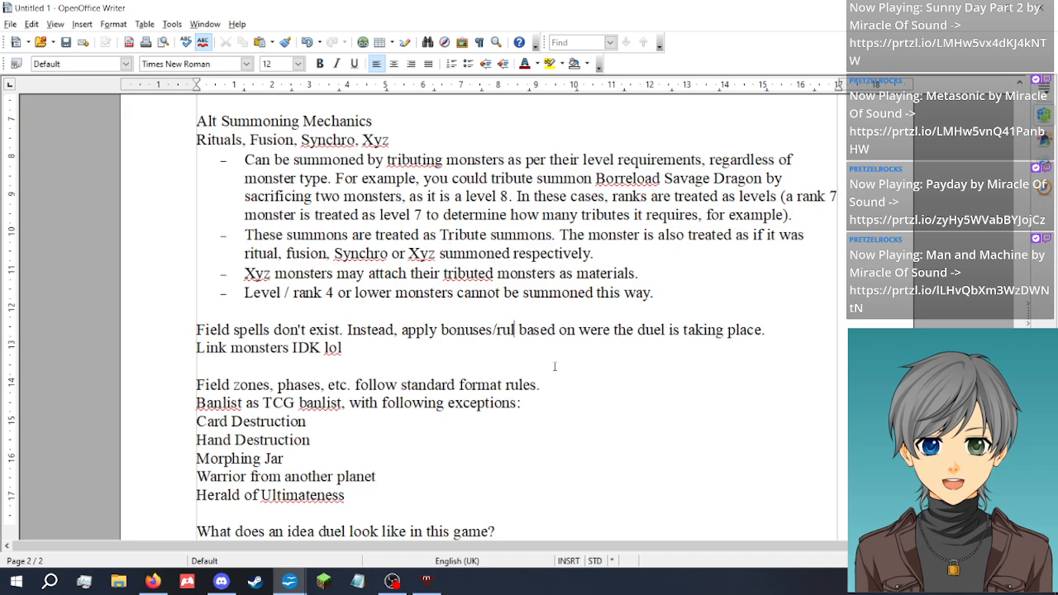
Add a line below reading "This DOESN'T have to be just like the DM ones, ubt also reflect more modern fields."
click(801, 330)
key(Return)
text(This)
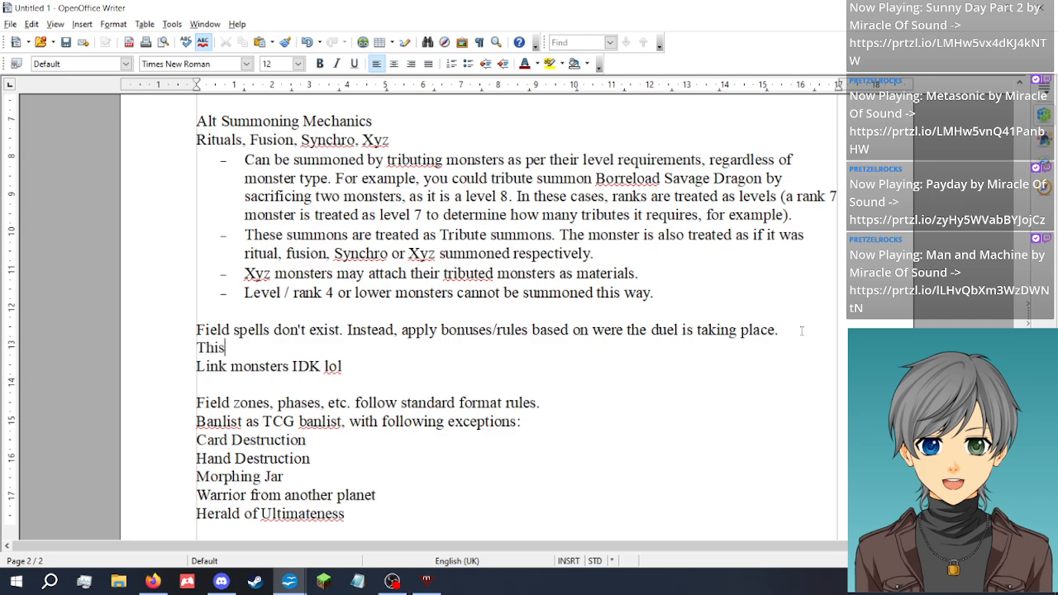
text( DOESN'T )
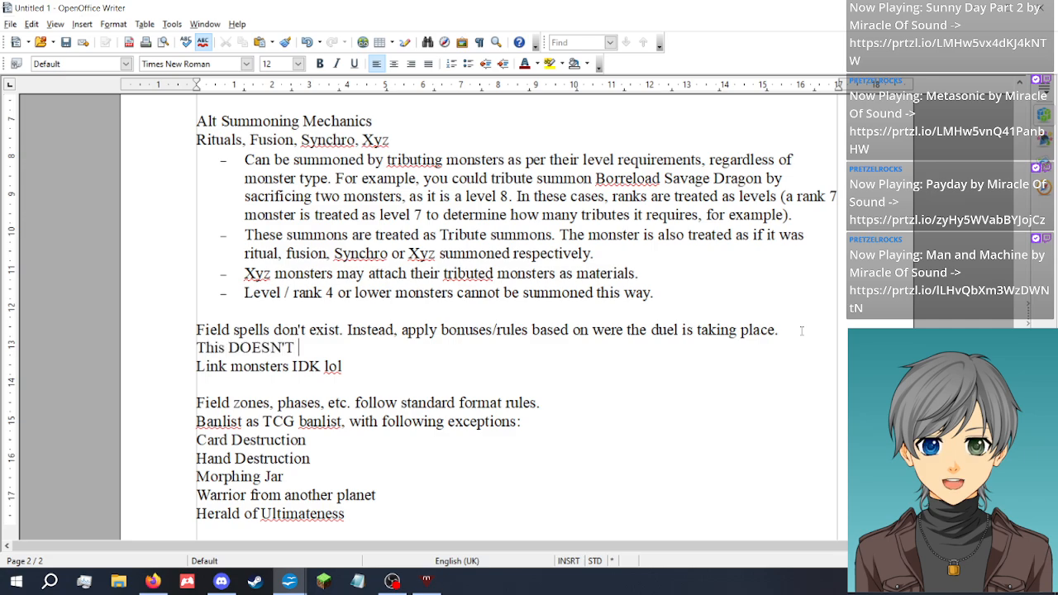
text(have to be just )
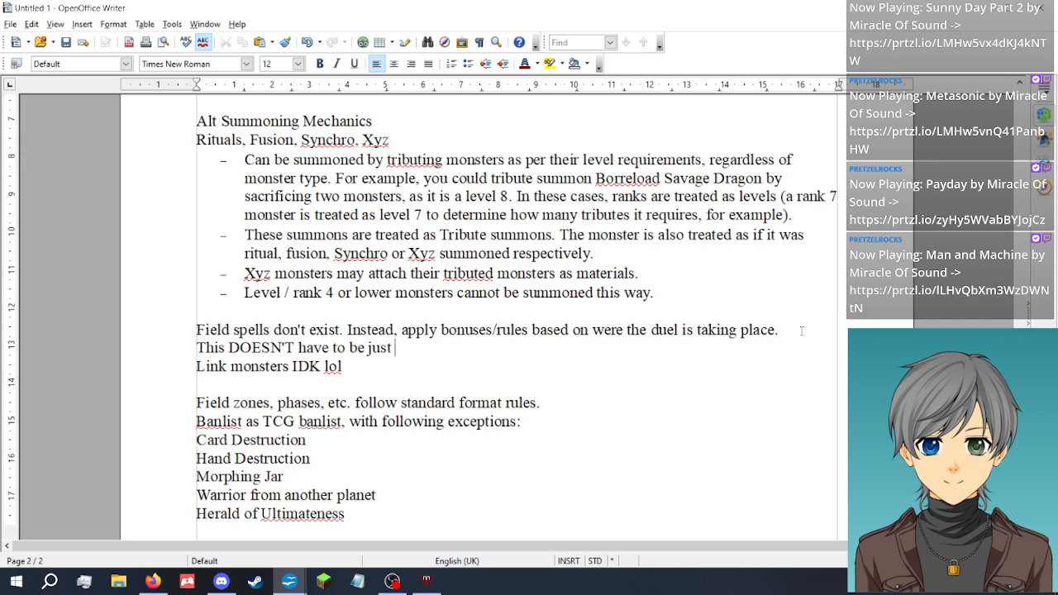
text(like the DM one)
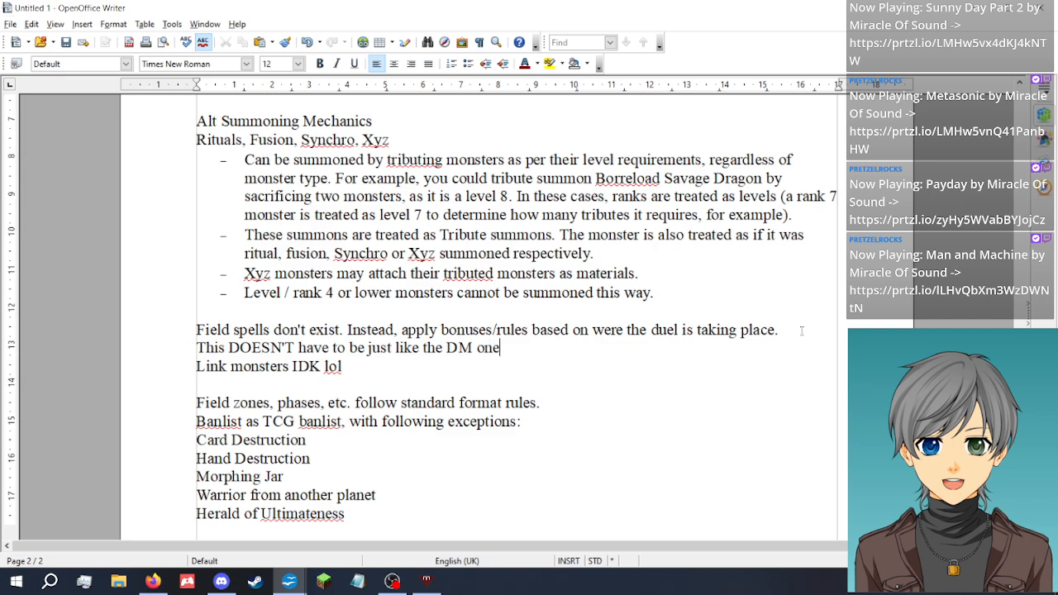
text(s, ubt also reflect)
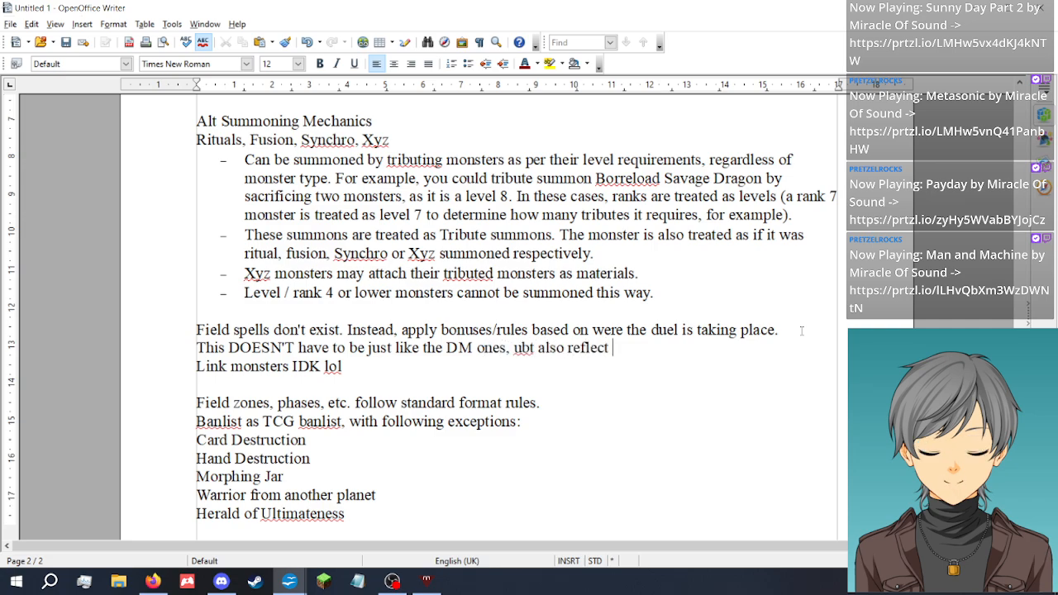
text(more modern )
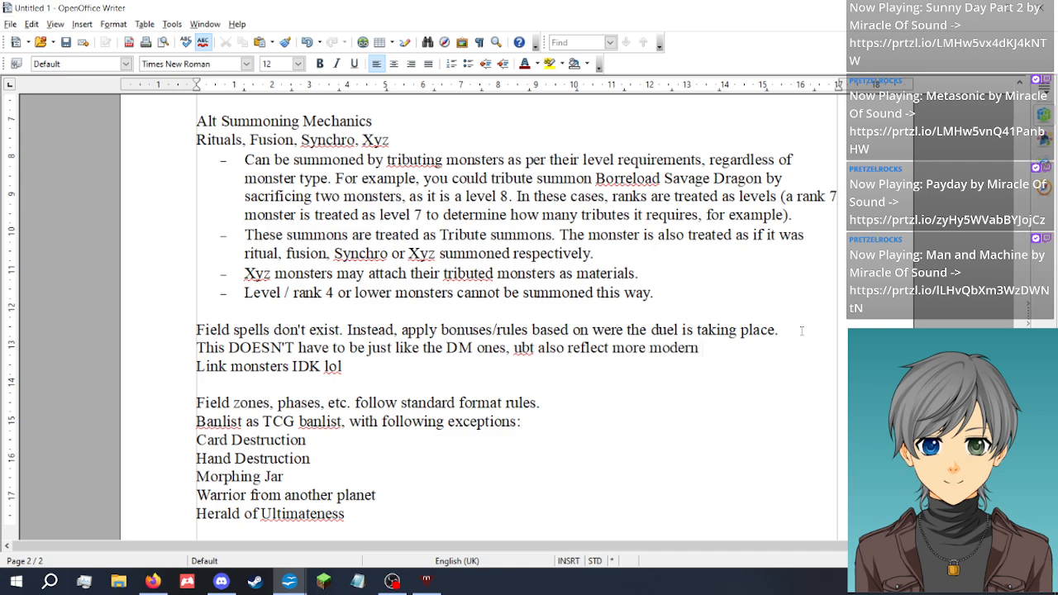
text(fields)
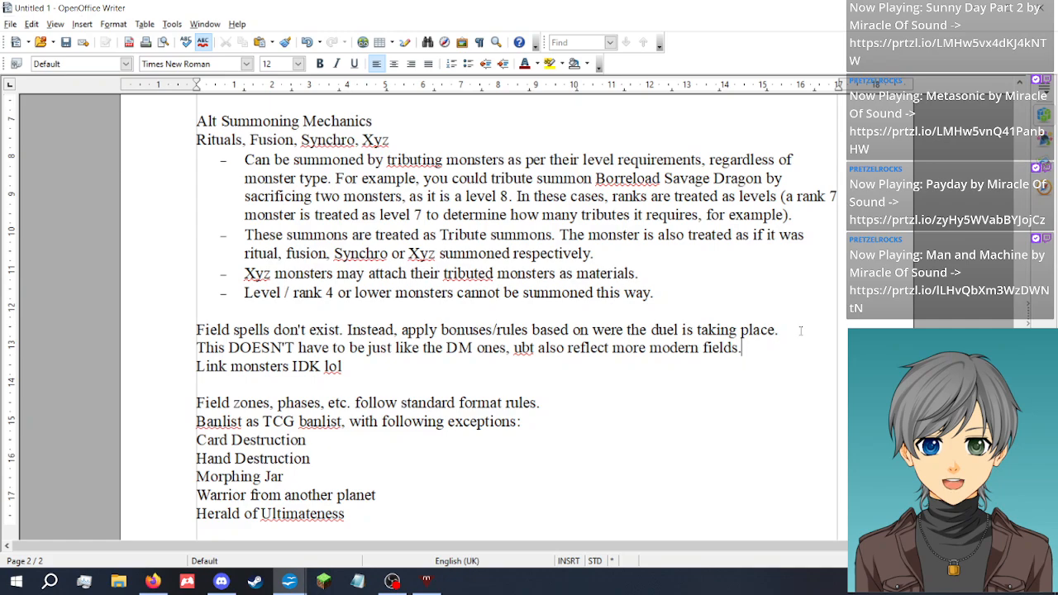
text(.)
Correct the misspelled "ubt" to "but" in the line about modern fields
click(523, 348)
key(BackSpace)
key(Right)
text(u)
Add the line "Both players can use the effects of the field spell as if it were in play on their side of the field."
key(Return)
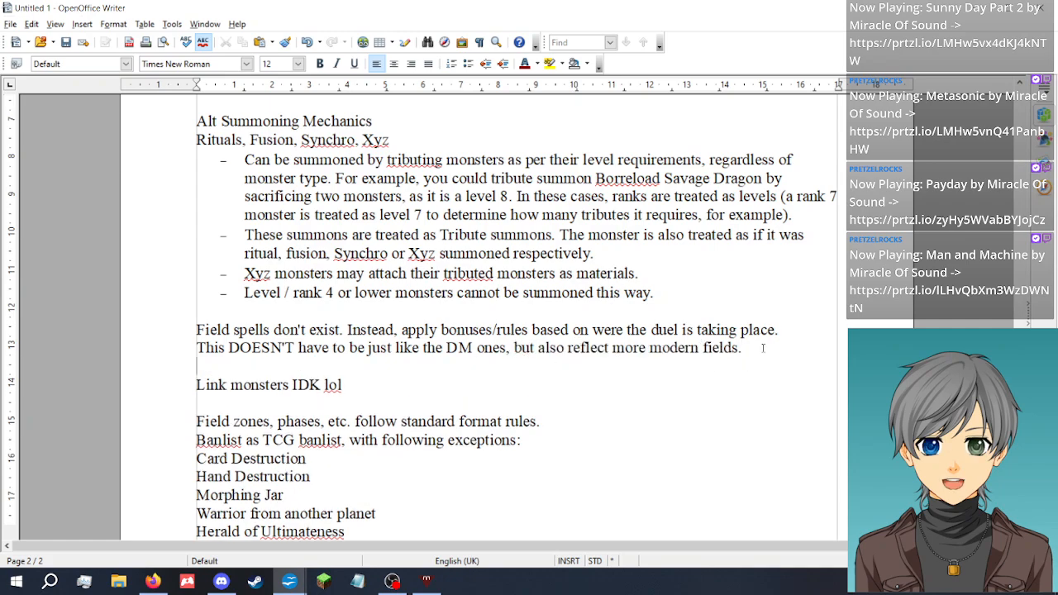
text(Both players can use )
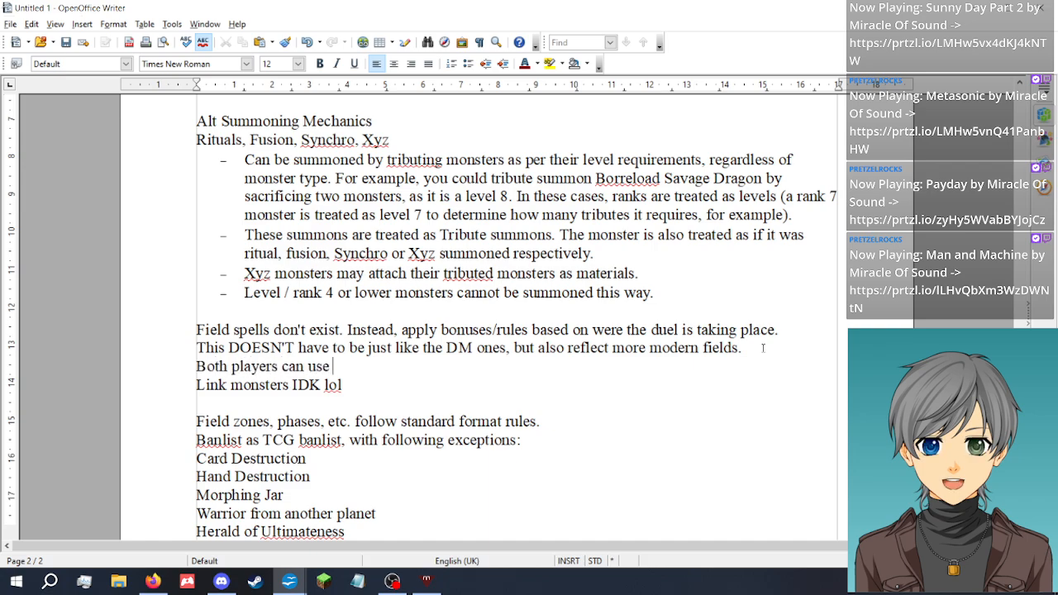
text(the effects of the gf)
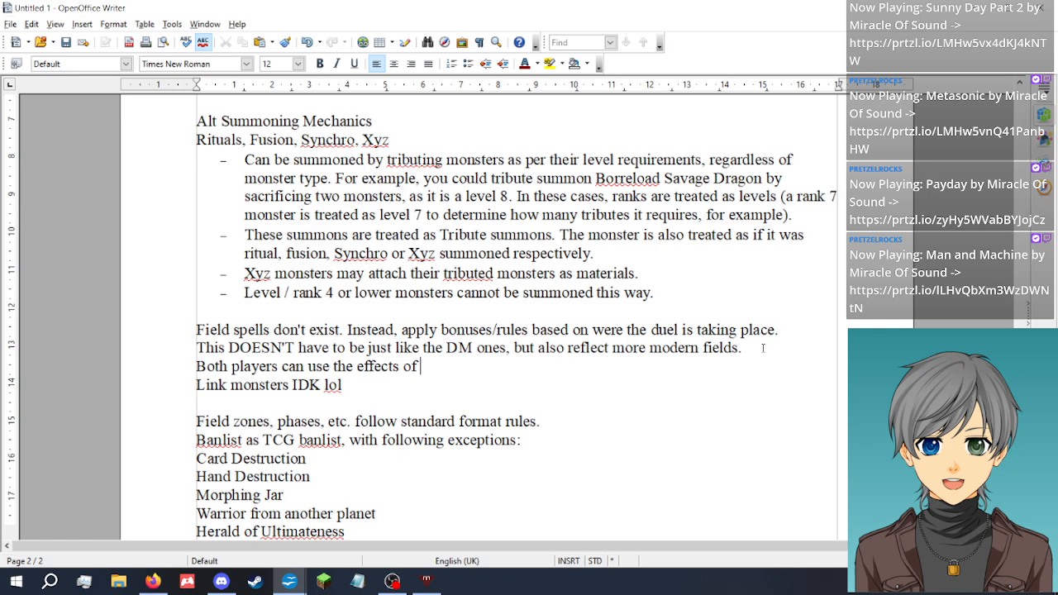
key(BackSpace)
key(BackSpace)
text(field spell as if it )
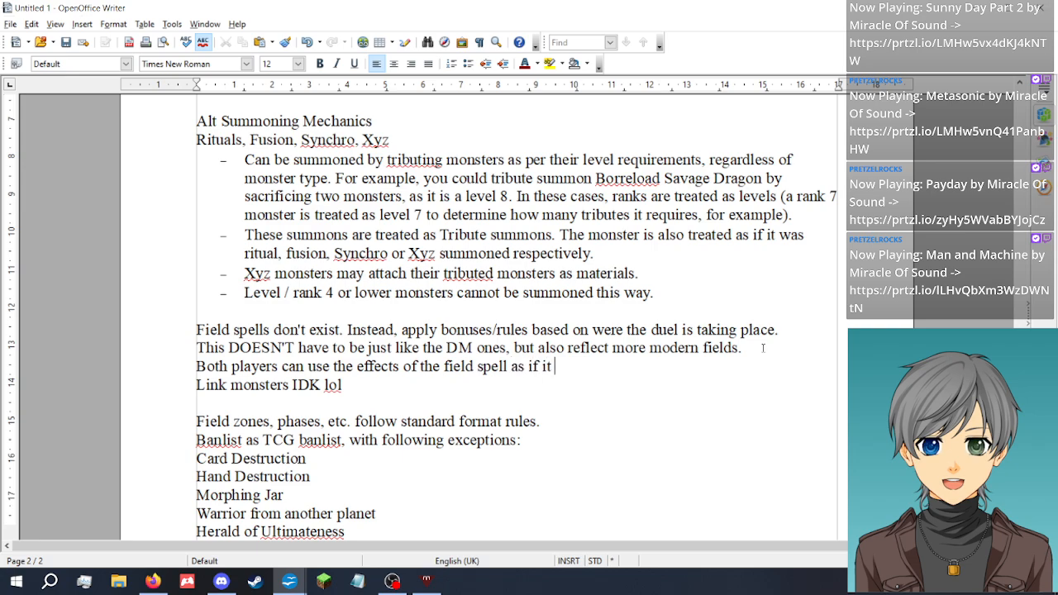
text(were in play )
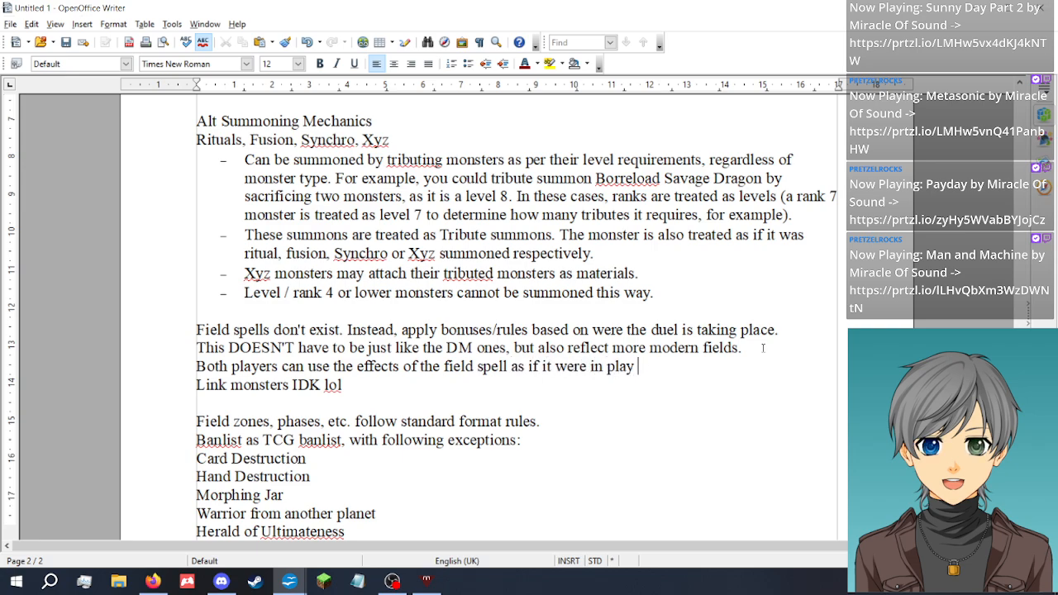
text(on their side of the field.)
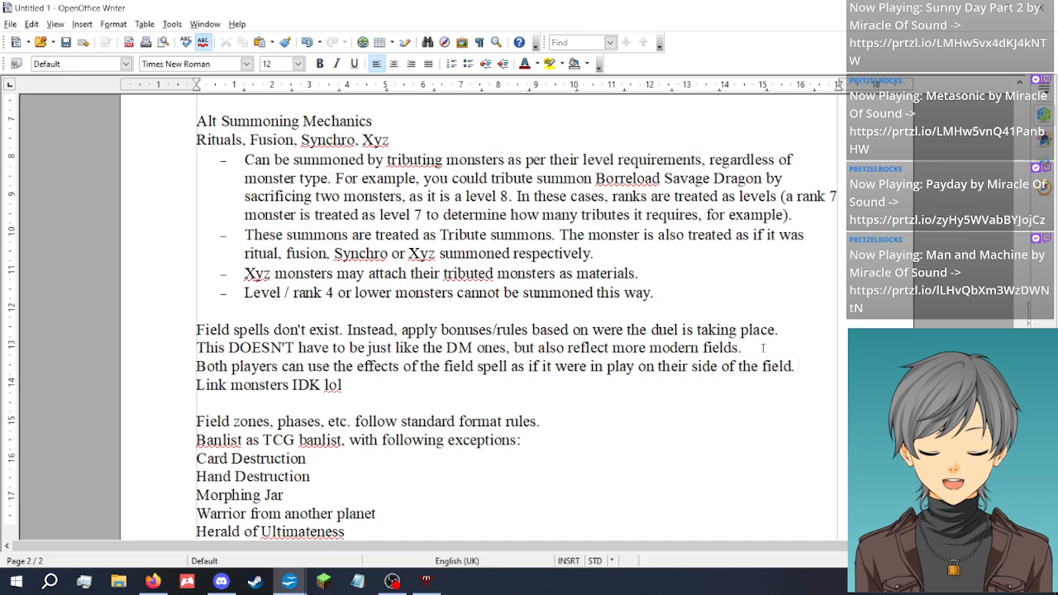
key(BackSpace)
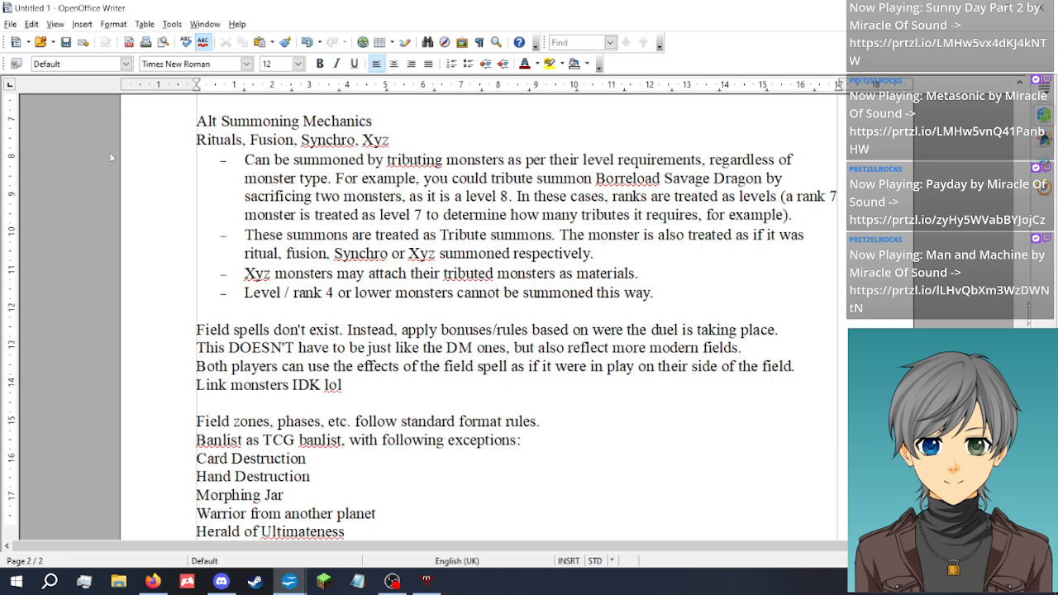
click(10, 25)
click(12, 26)
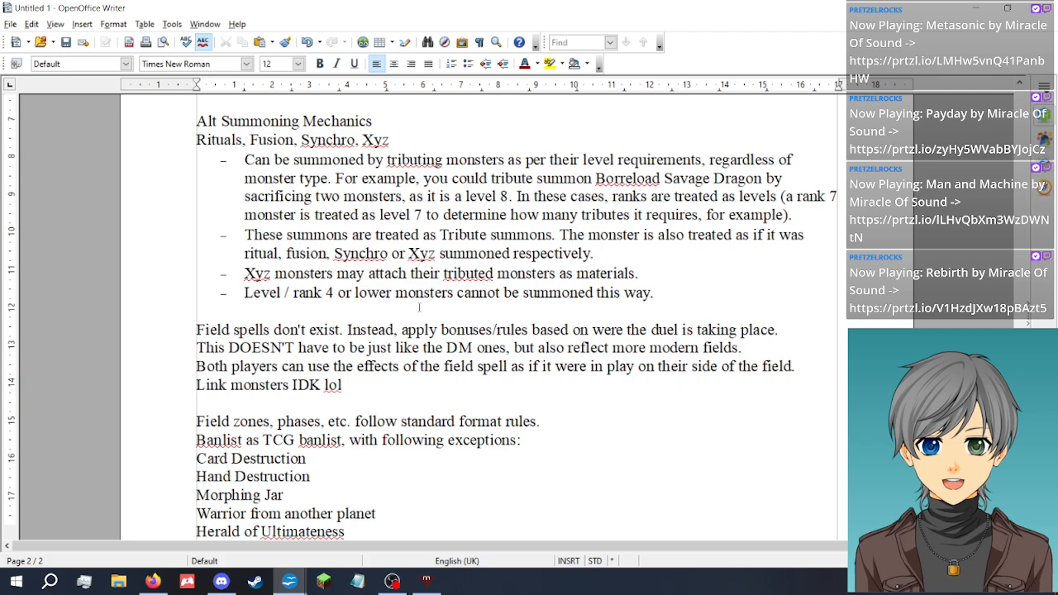
Start saving the notes as a new file in RP Game Stuff, inside the Card Games on Tabletops folder
click(10, 24)
click(43, 148)
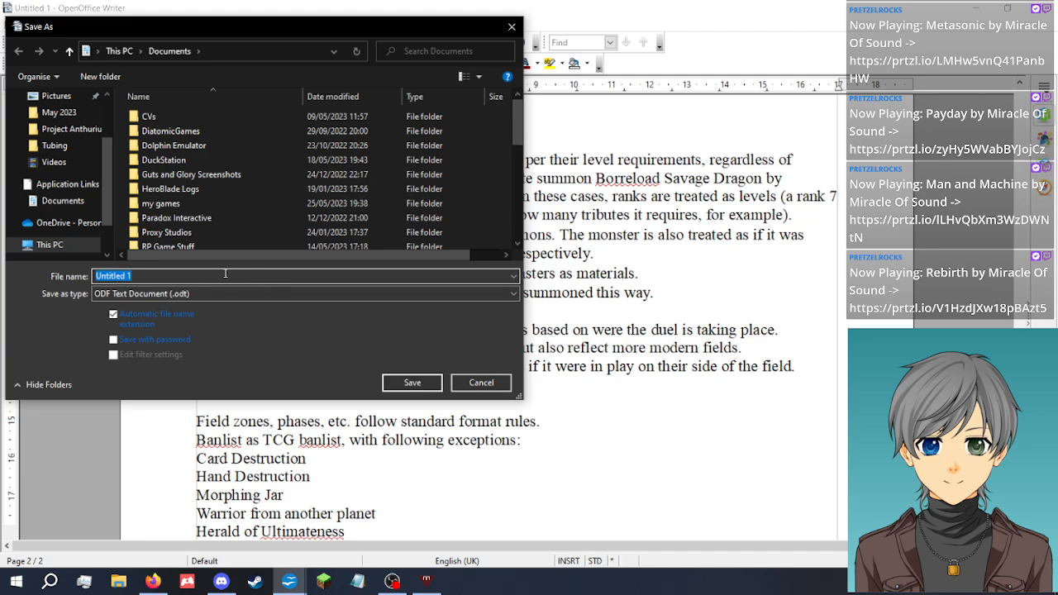
double_click(189, 247)
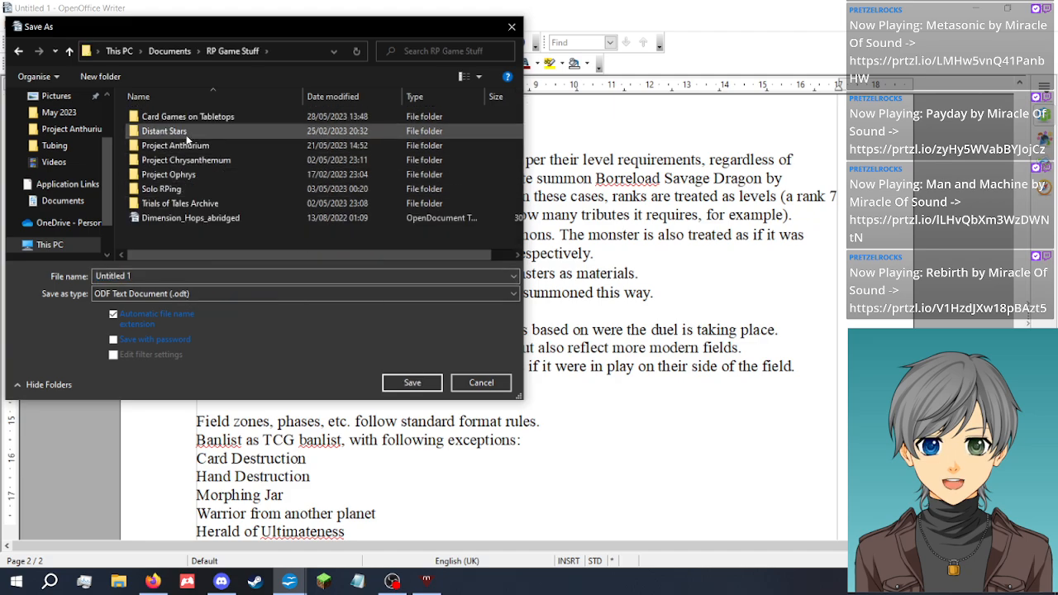
double_click(195, 122)
Name the file "Card Combatants Info" and save it as an ODF text document
click(171, 276)
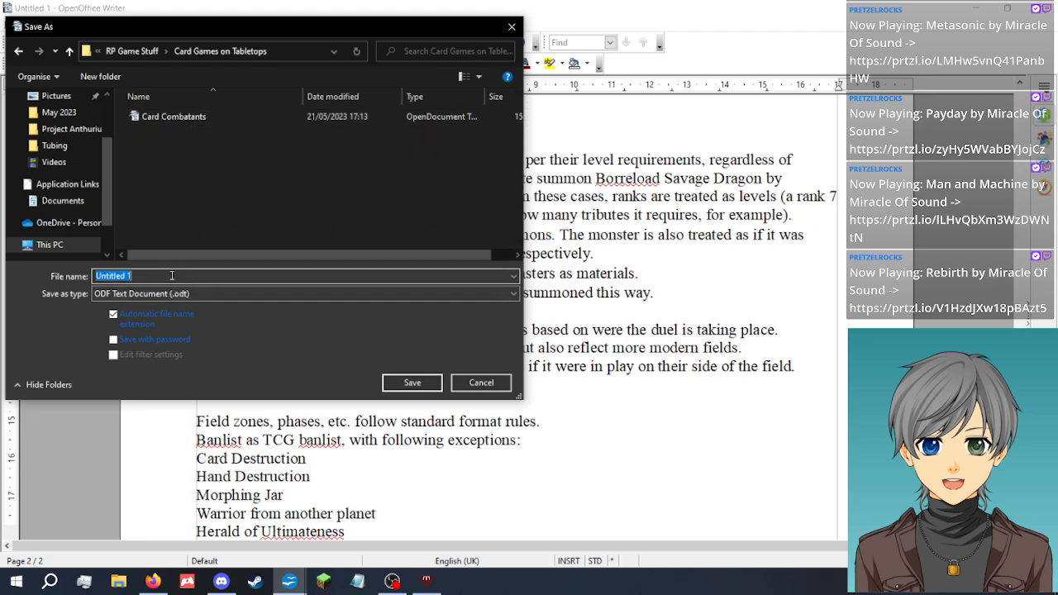
text(Carb Combatants)
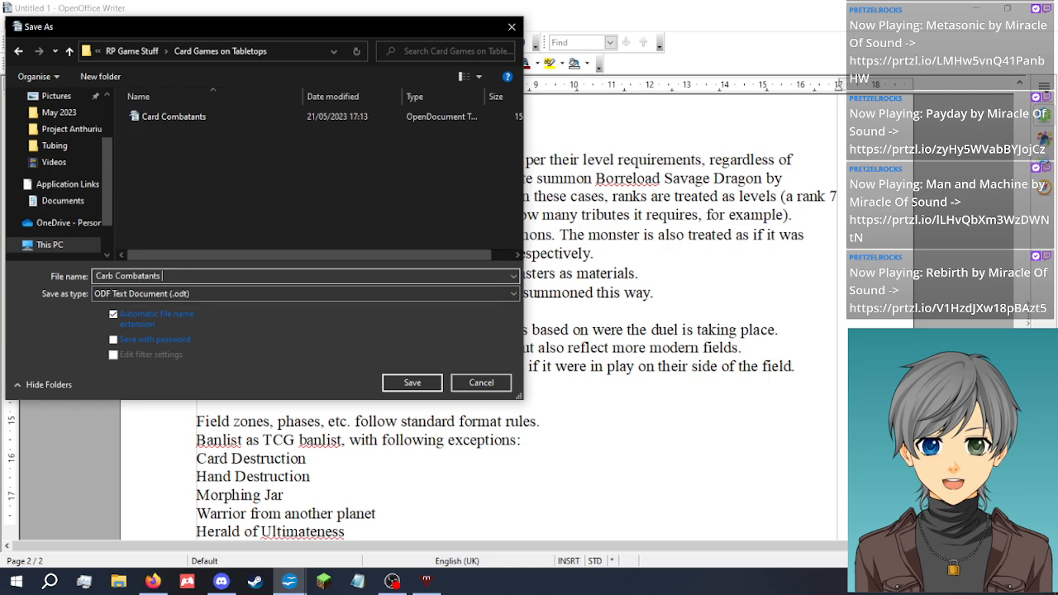
text( Strip)
key(BackSpace)
key(BackSpace)
key(BackSpace)
key(BackSpace)
key(BackSpace)
key(BackSpace)
key(BackSpace)
text(d)
key(End)
text(Info)
key(Return)
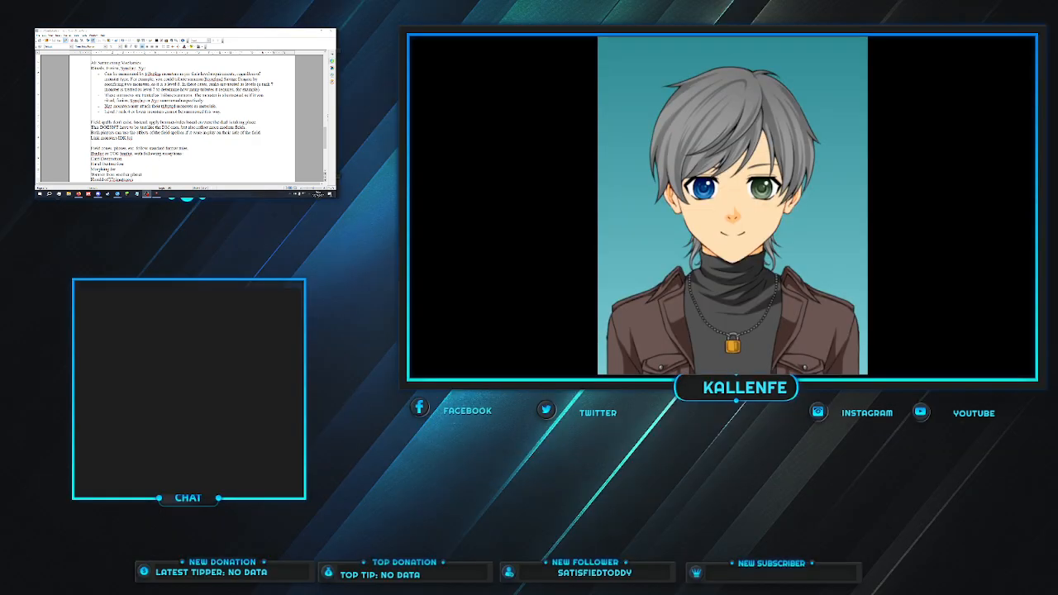
Minimize both Writer windows and close the banlist and other extra tab in Firefox, keeping the Pretzel music tab
click(311, 30)
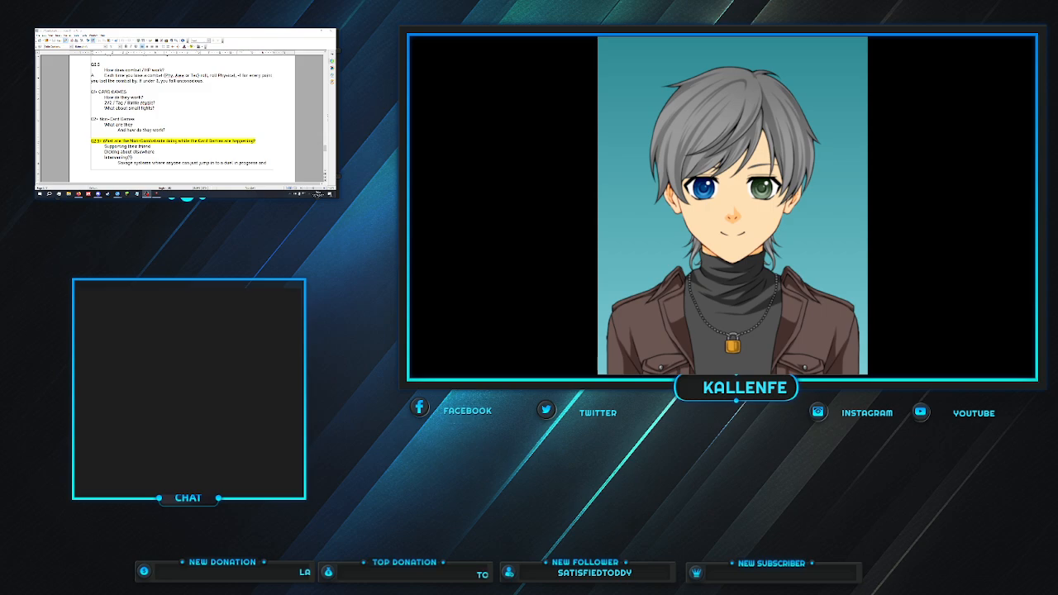
click(311, 31)
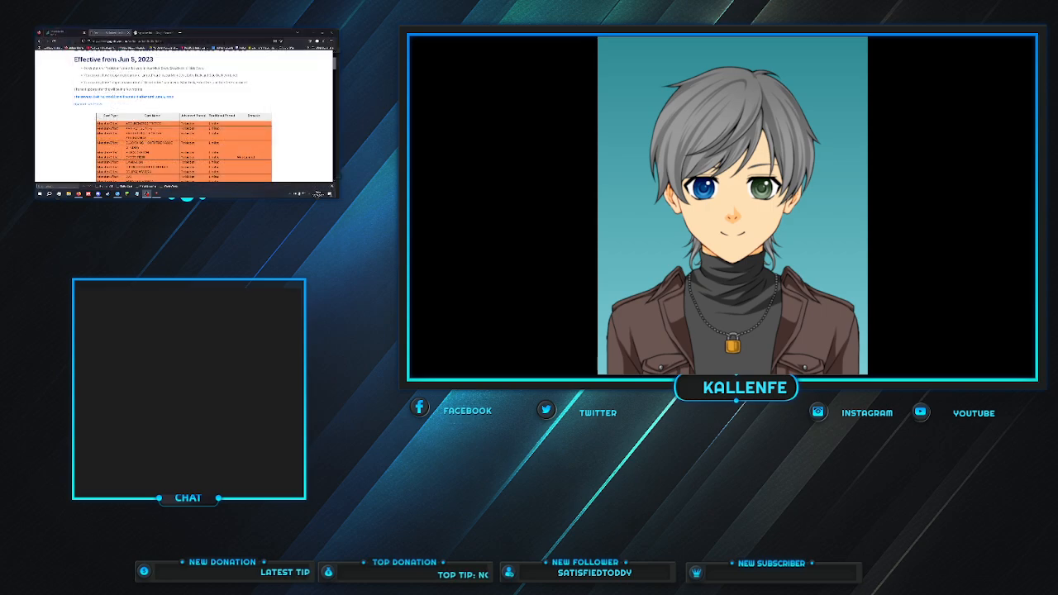
click(128, 33)
click(129, 33)
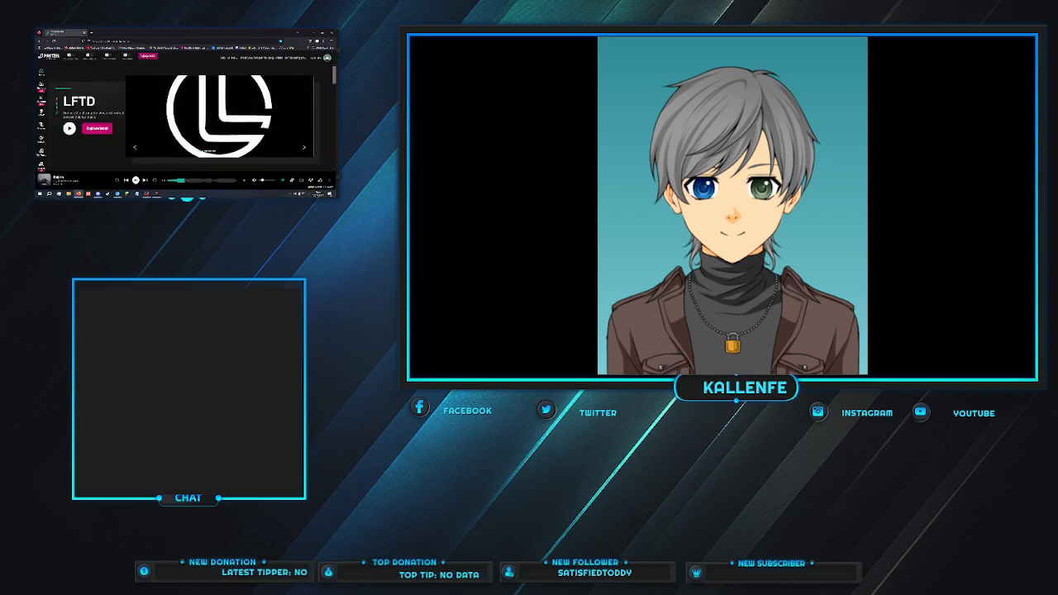
Open the bookmarked Twitch home page in a new browser tab and mute that tab
click(91, 33)
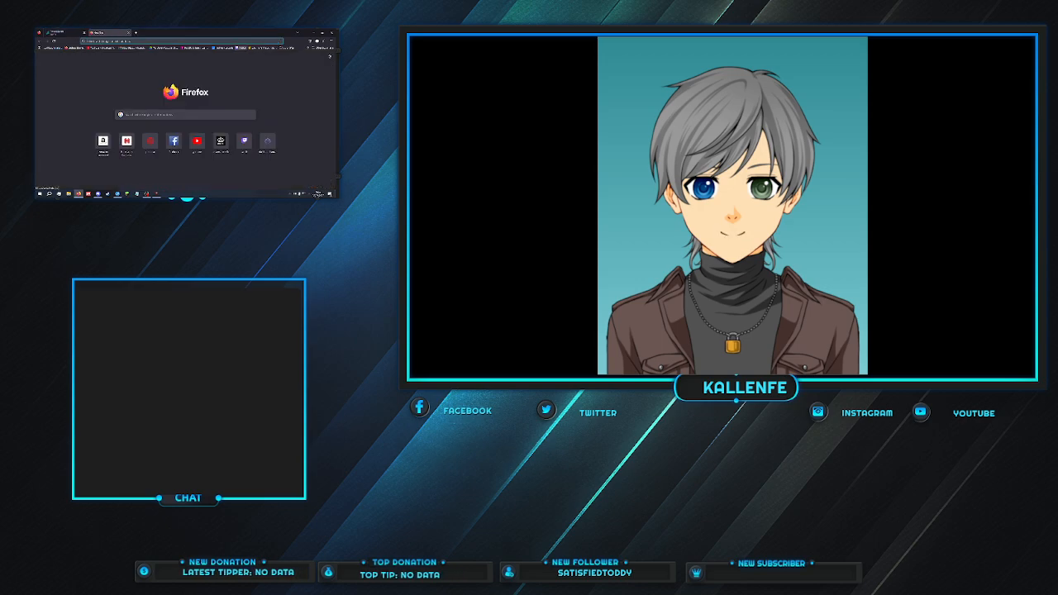
click(241, 47)
right_click(113, 33)
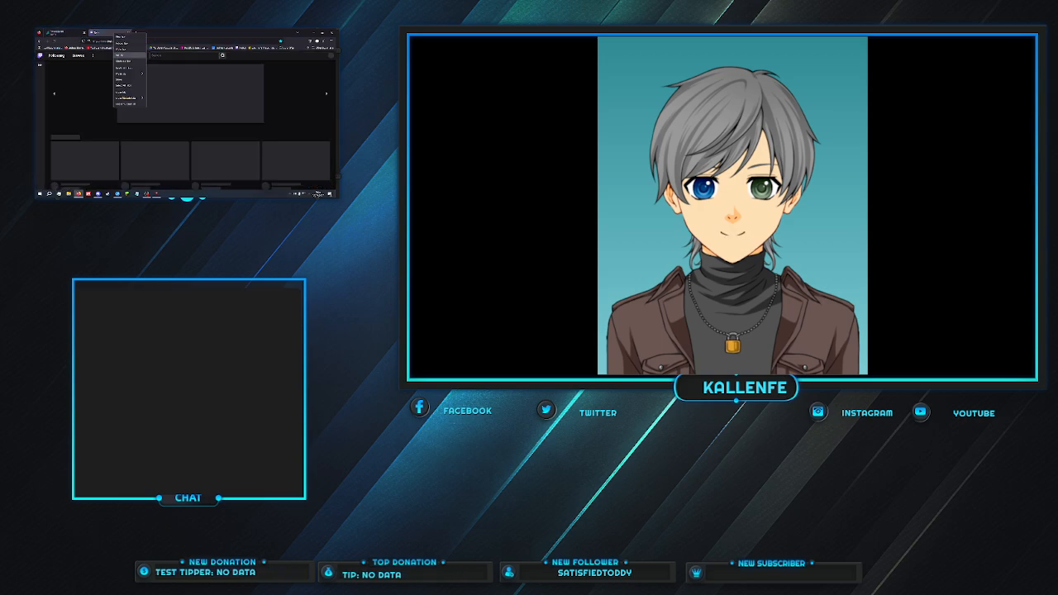
click(122, 50)
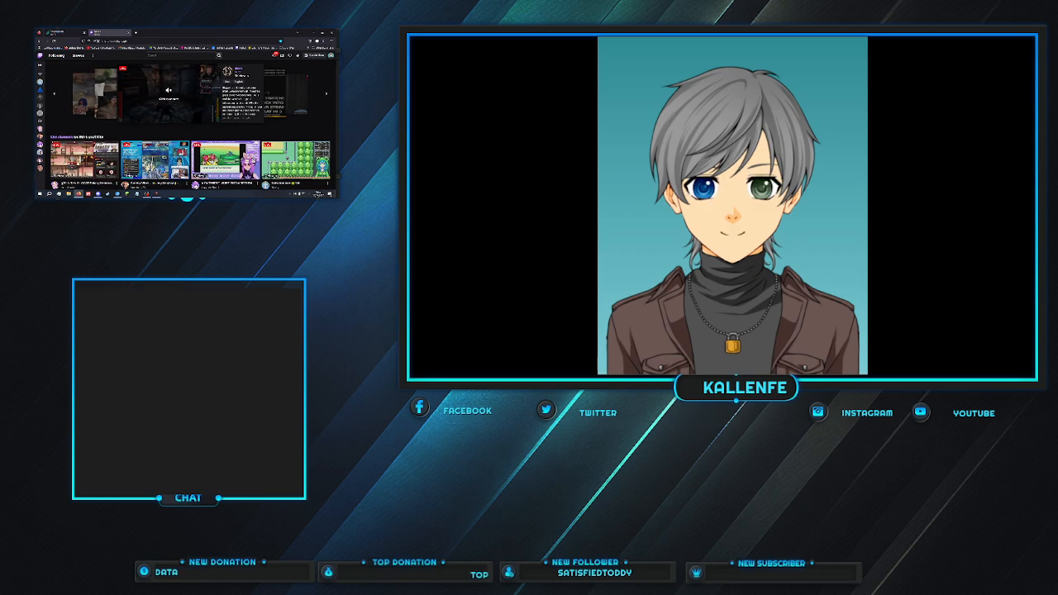
Examine the recommended live channels and categories on the Twitch home page for a channel to raid
scroll(191, 124, down, 1)
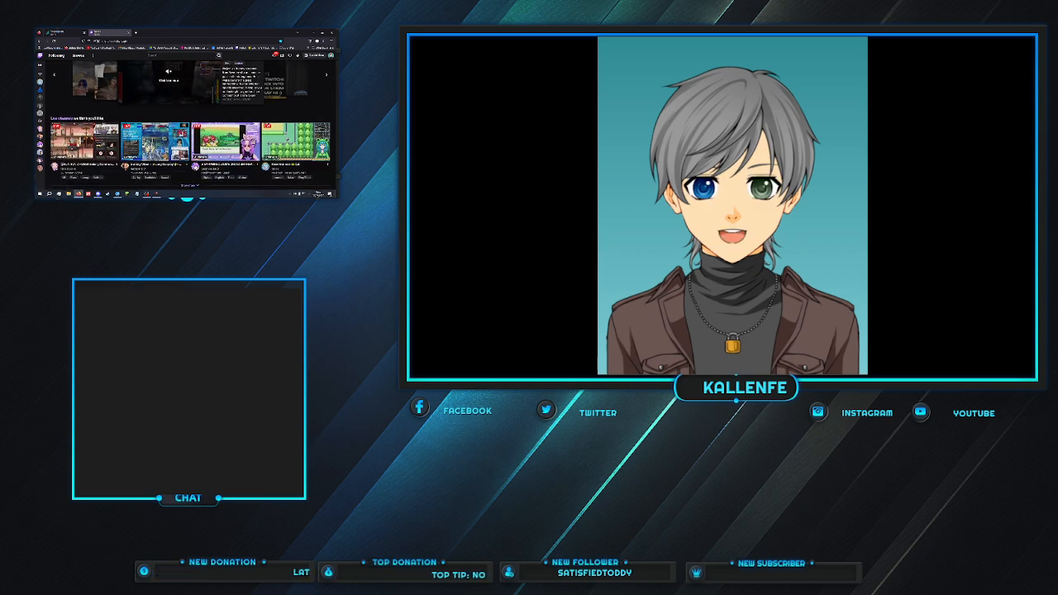
scroll(190, 124, down, 1)
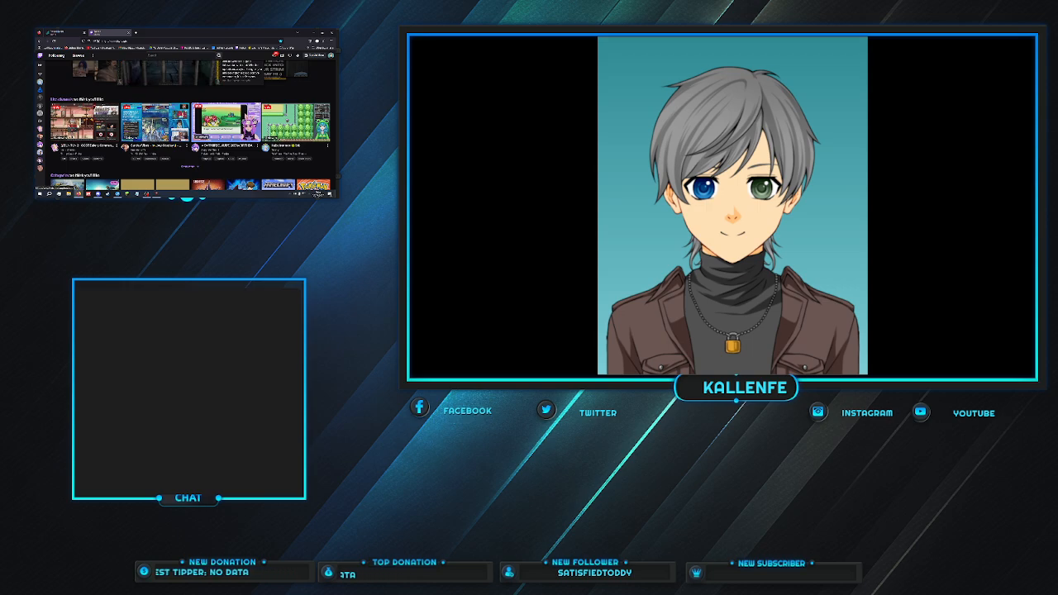
scroll(190, 124, down, 1)
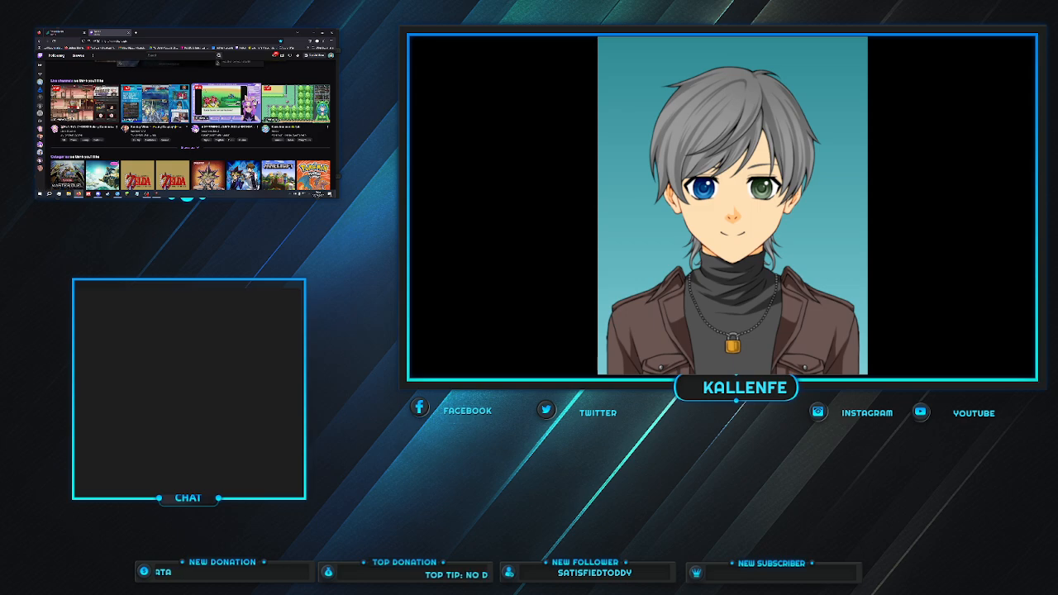
scroll(190, 124, down, 2)
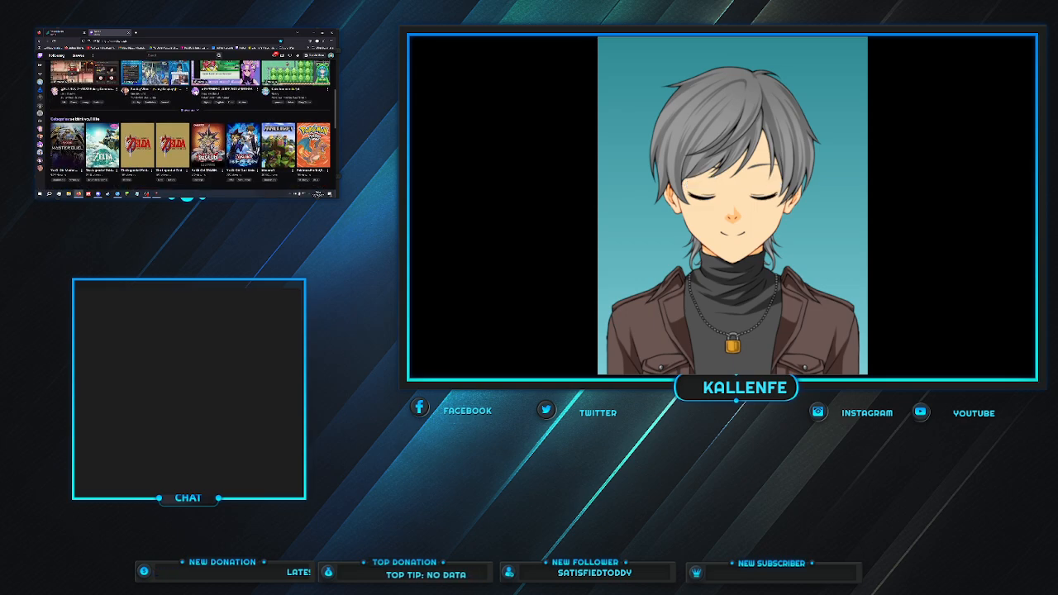
scroll(190, 124, down, 5)
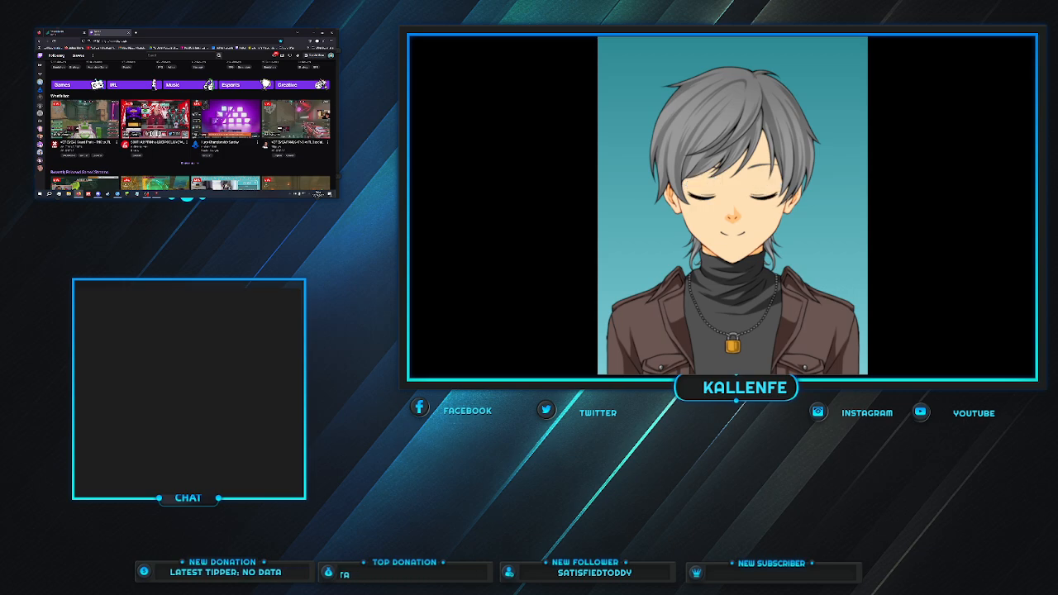
scroll(190, 124, up, 3)
scroll(190, 124, up, 4)
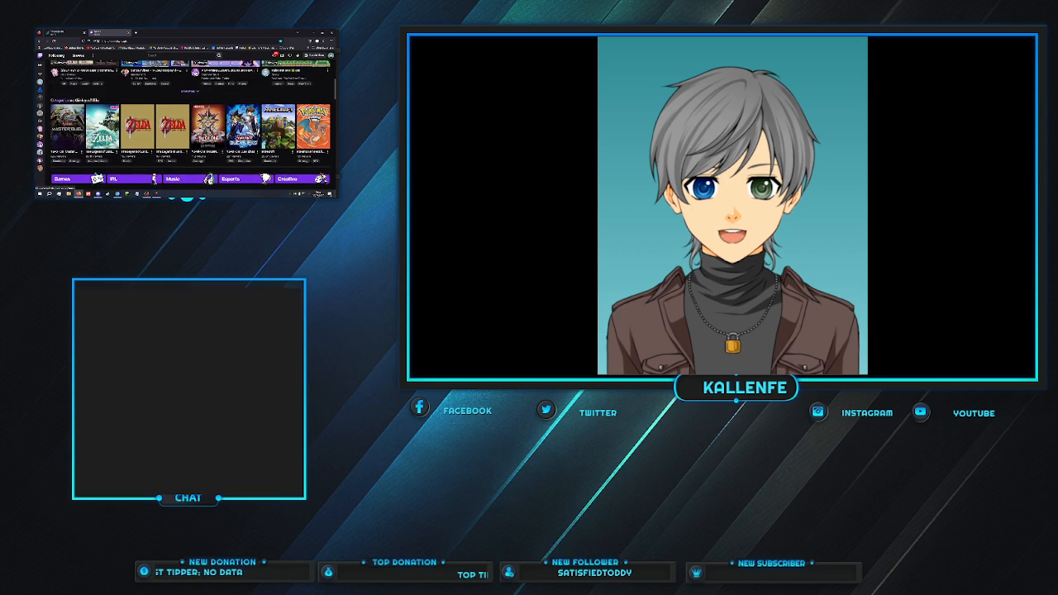
scroll(190, 124, up, 4)
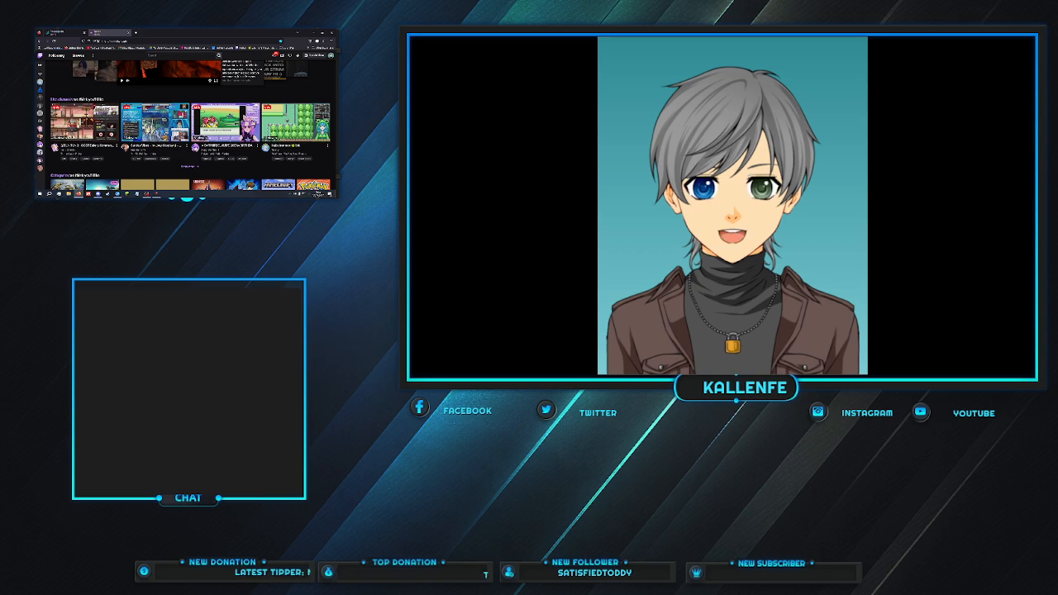
Duplicate the Twitch tab and bring up the Raid Channel search from the creator dashboard's Stream Manager
right_click(114, 33)
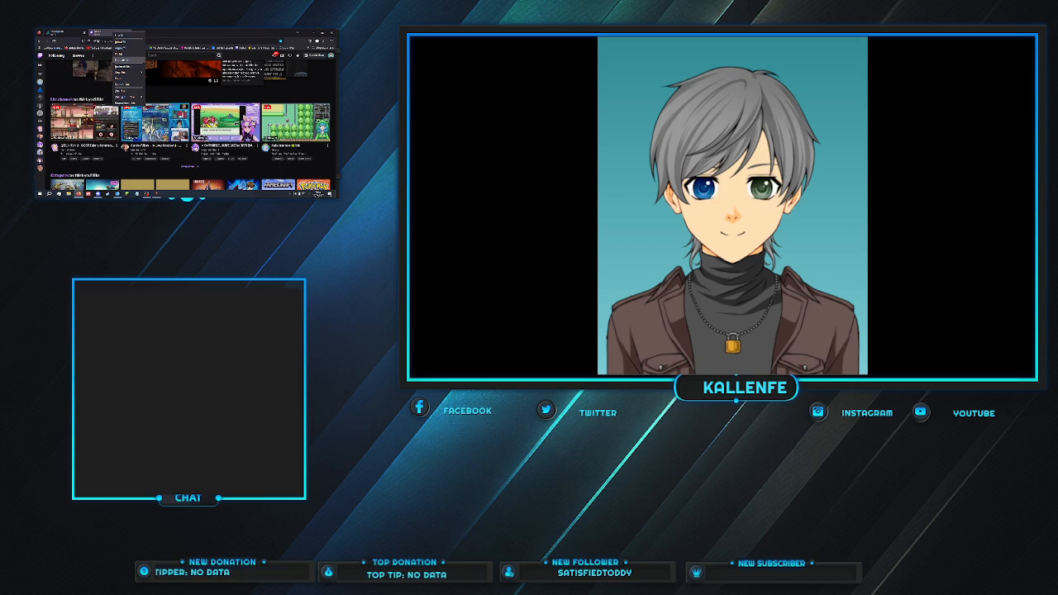
click(123, 60)
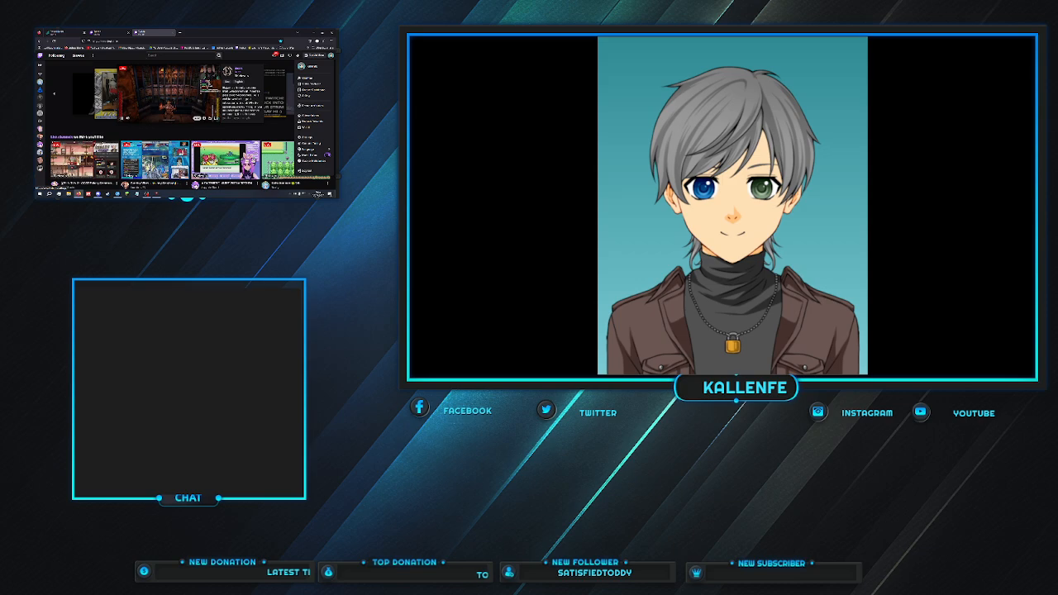
click(314, 89)
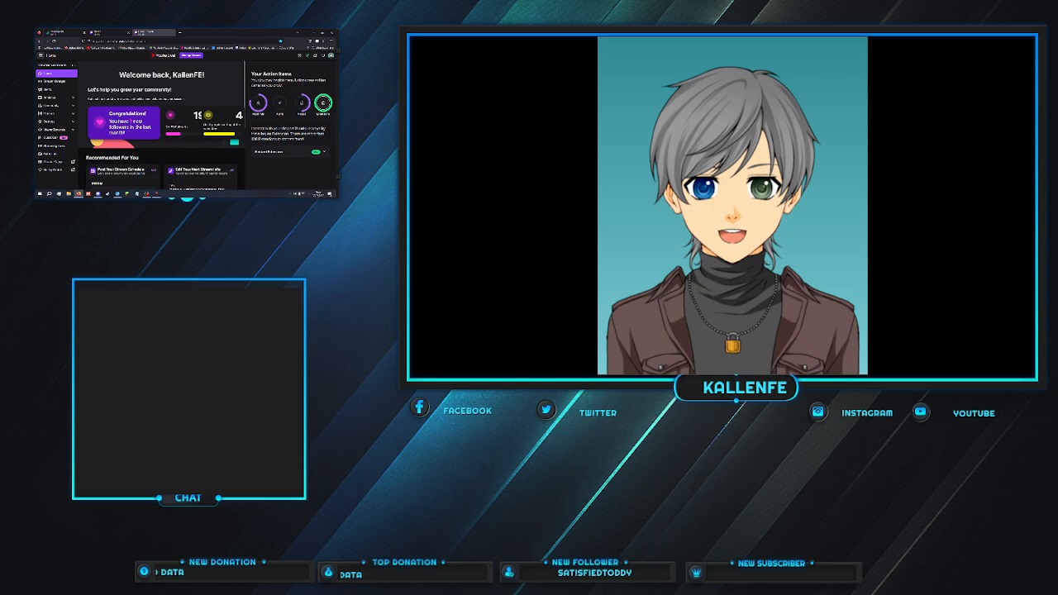
click(55, 81)
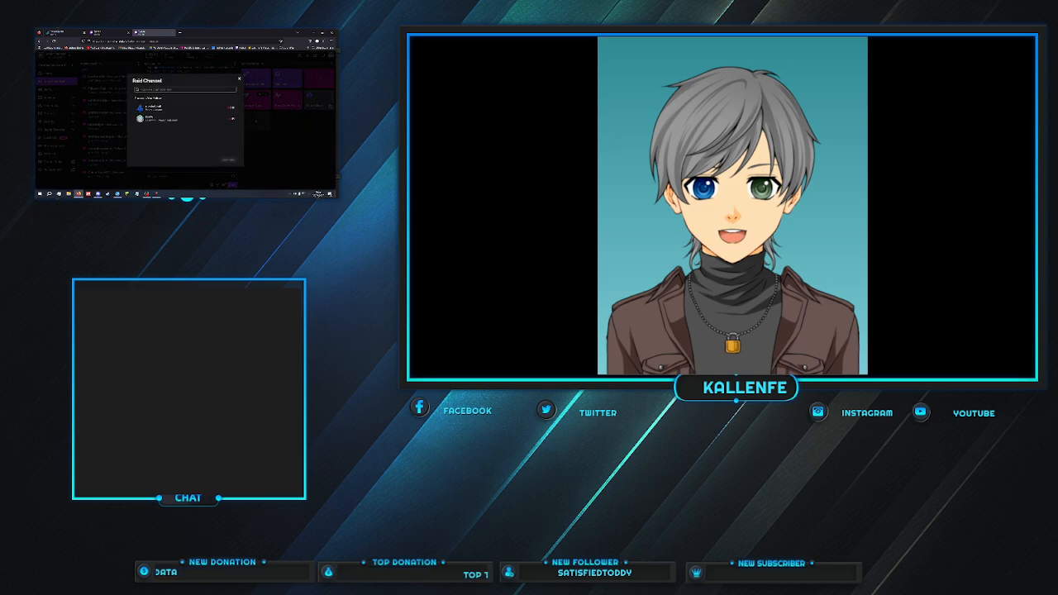
click(185, 89)
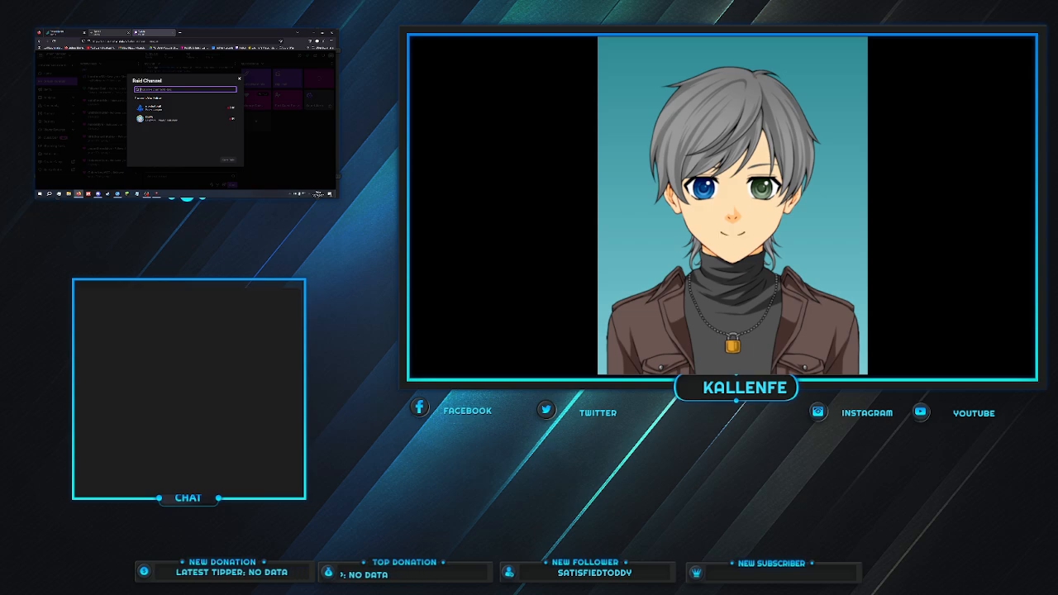
Copy the second recommended live channel's name into the Raid Channel search and select that channel as the raid target
key(ctrl+shift+Tab)
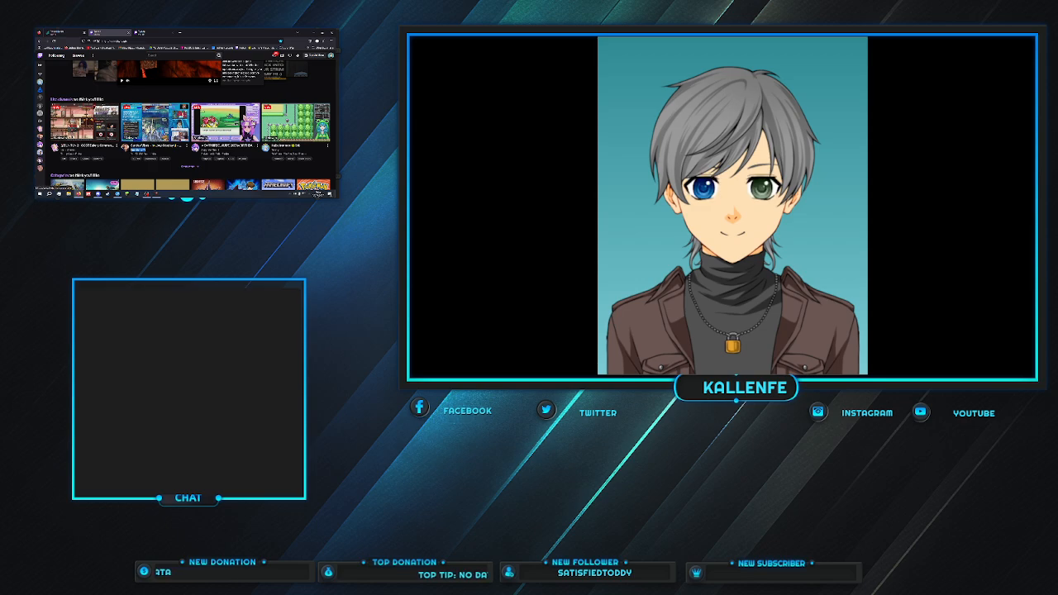
right_click(140, 149)
click(150, 108)
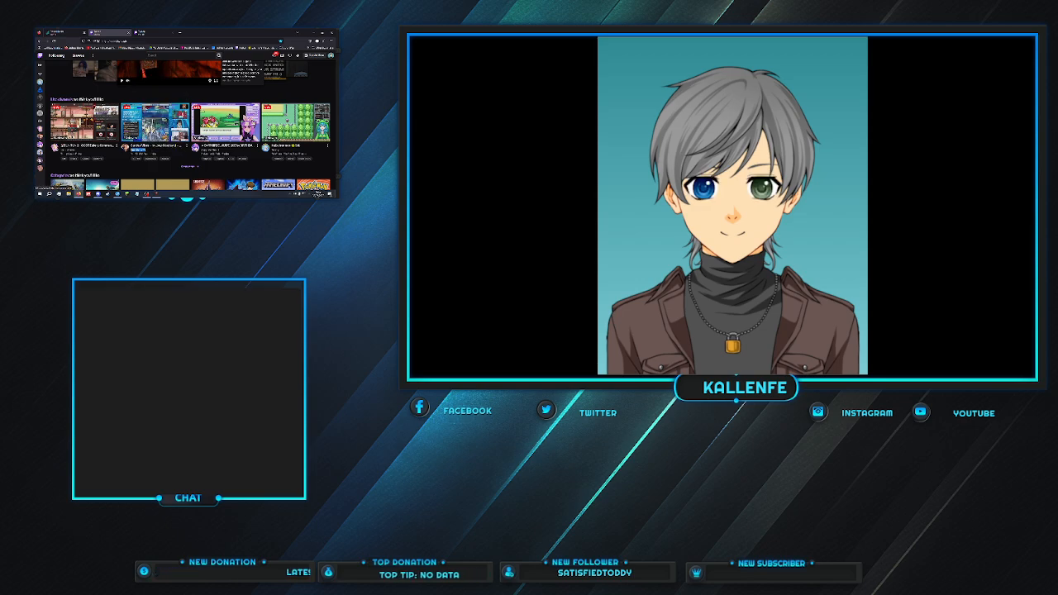
click(152, 34)
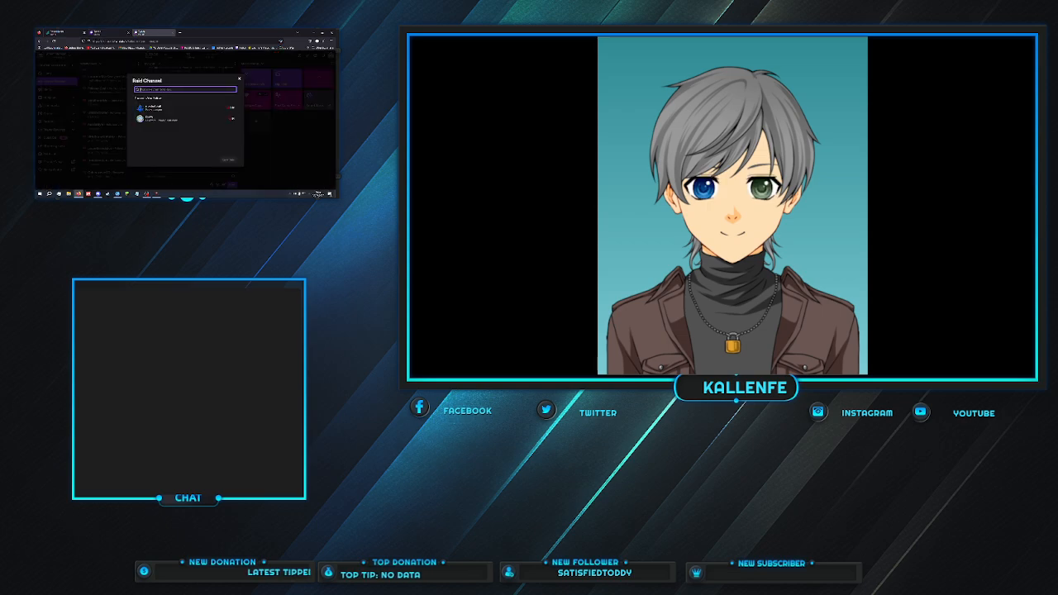
key(ctrl+v)
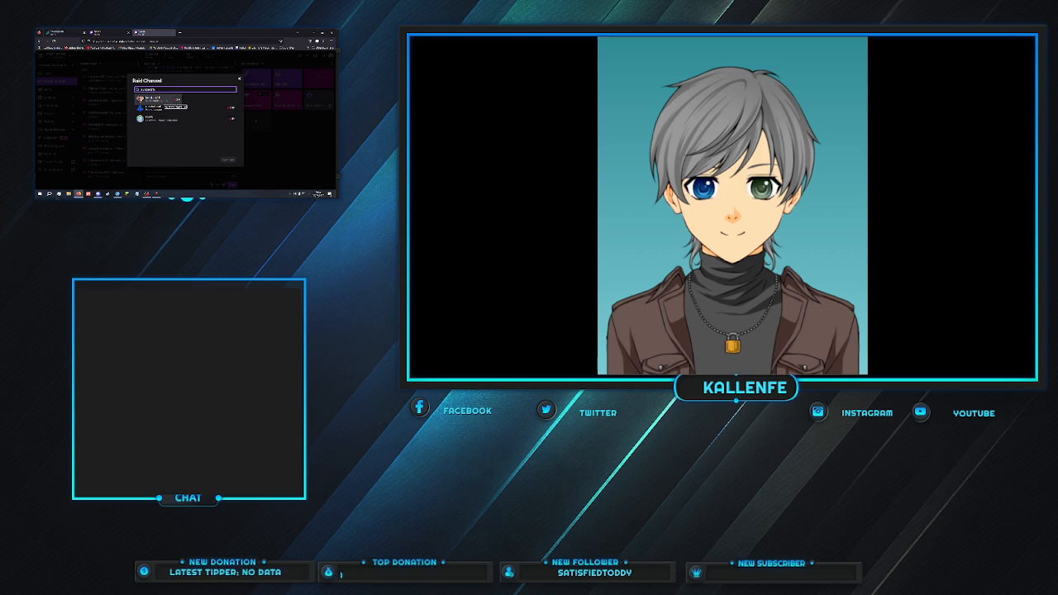
click(157, 100)
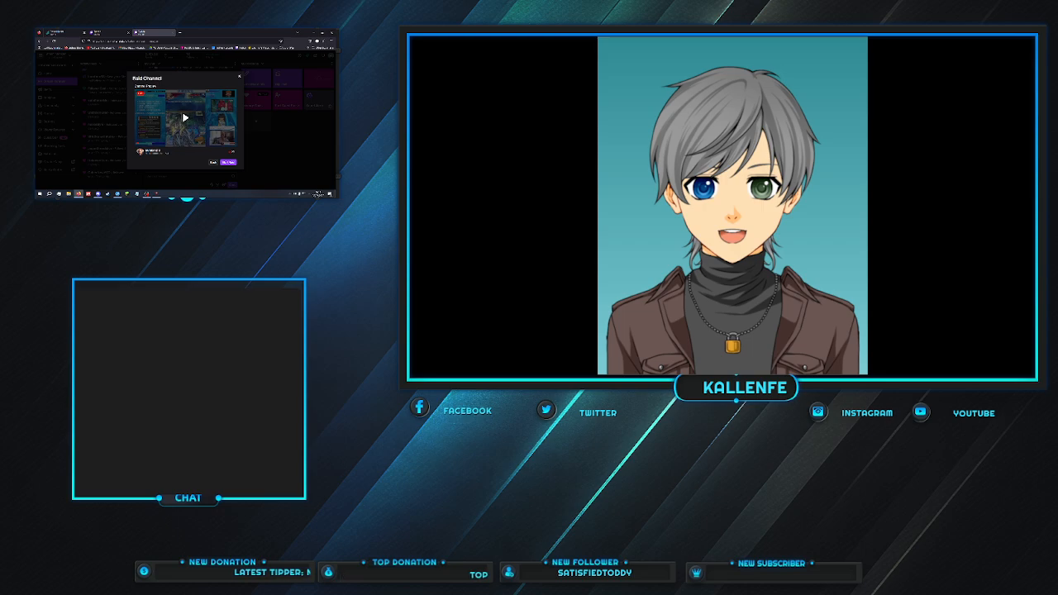
click(63, 33)
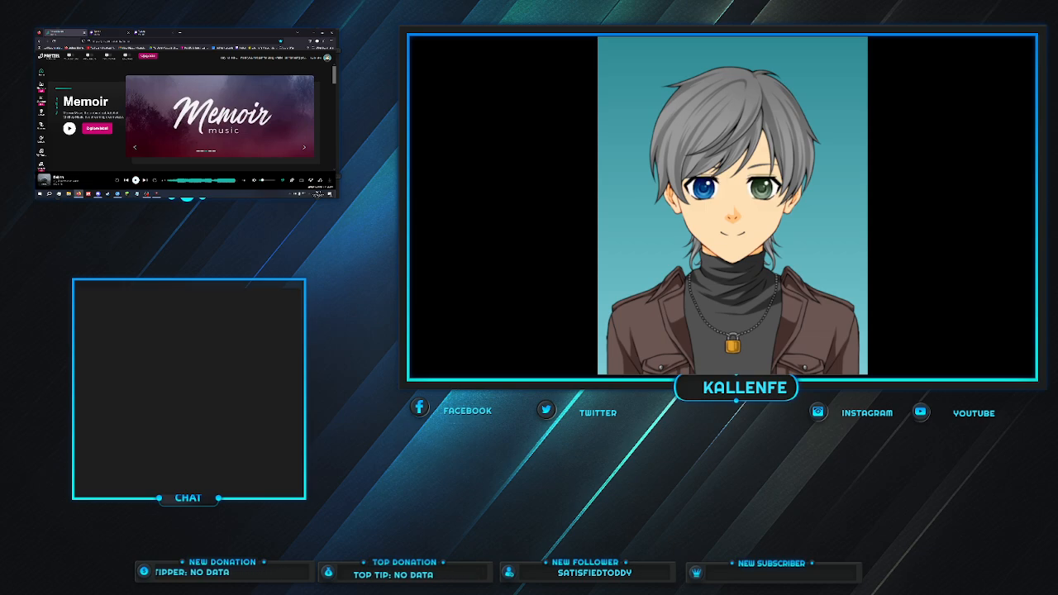
click(108, 33)
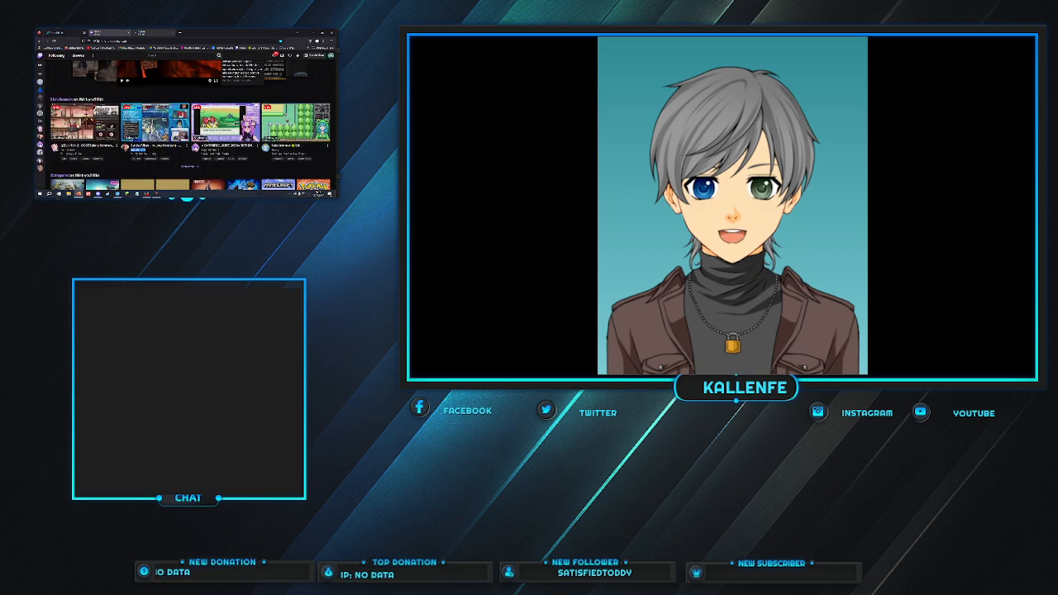
click(153, 33)
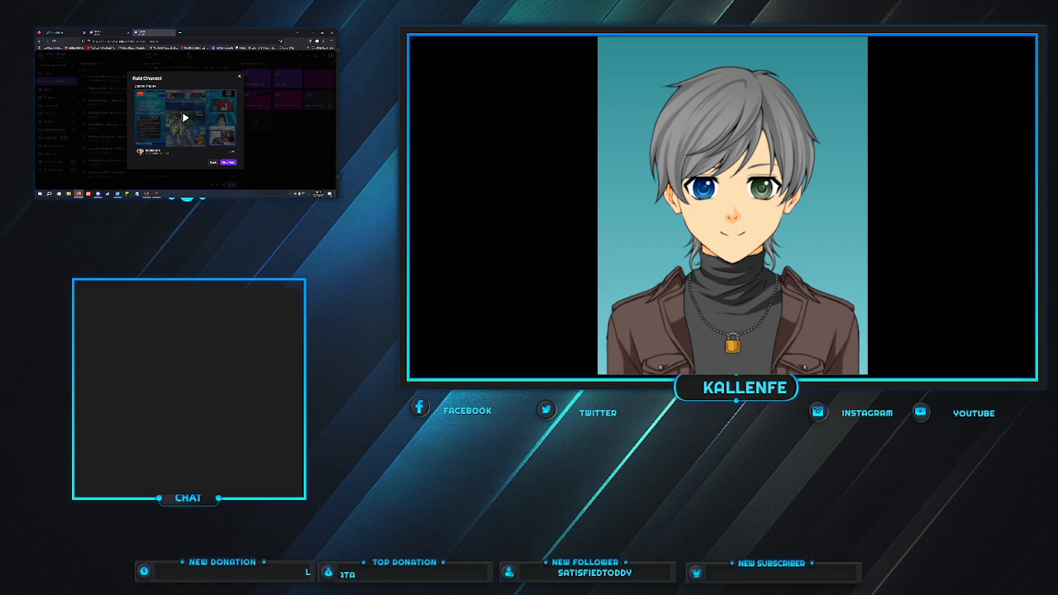